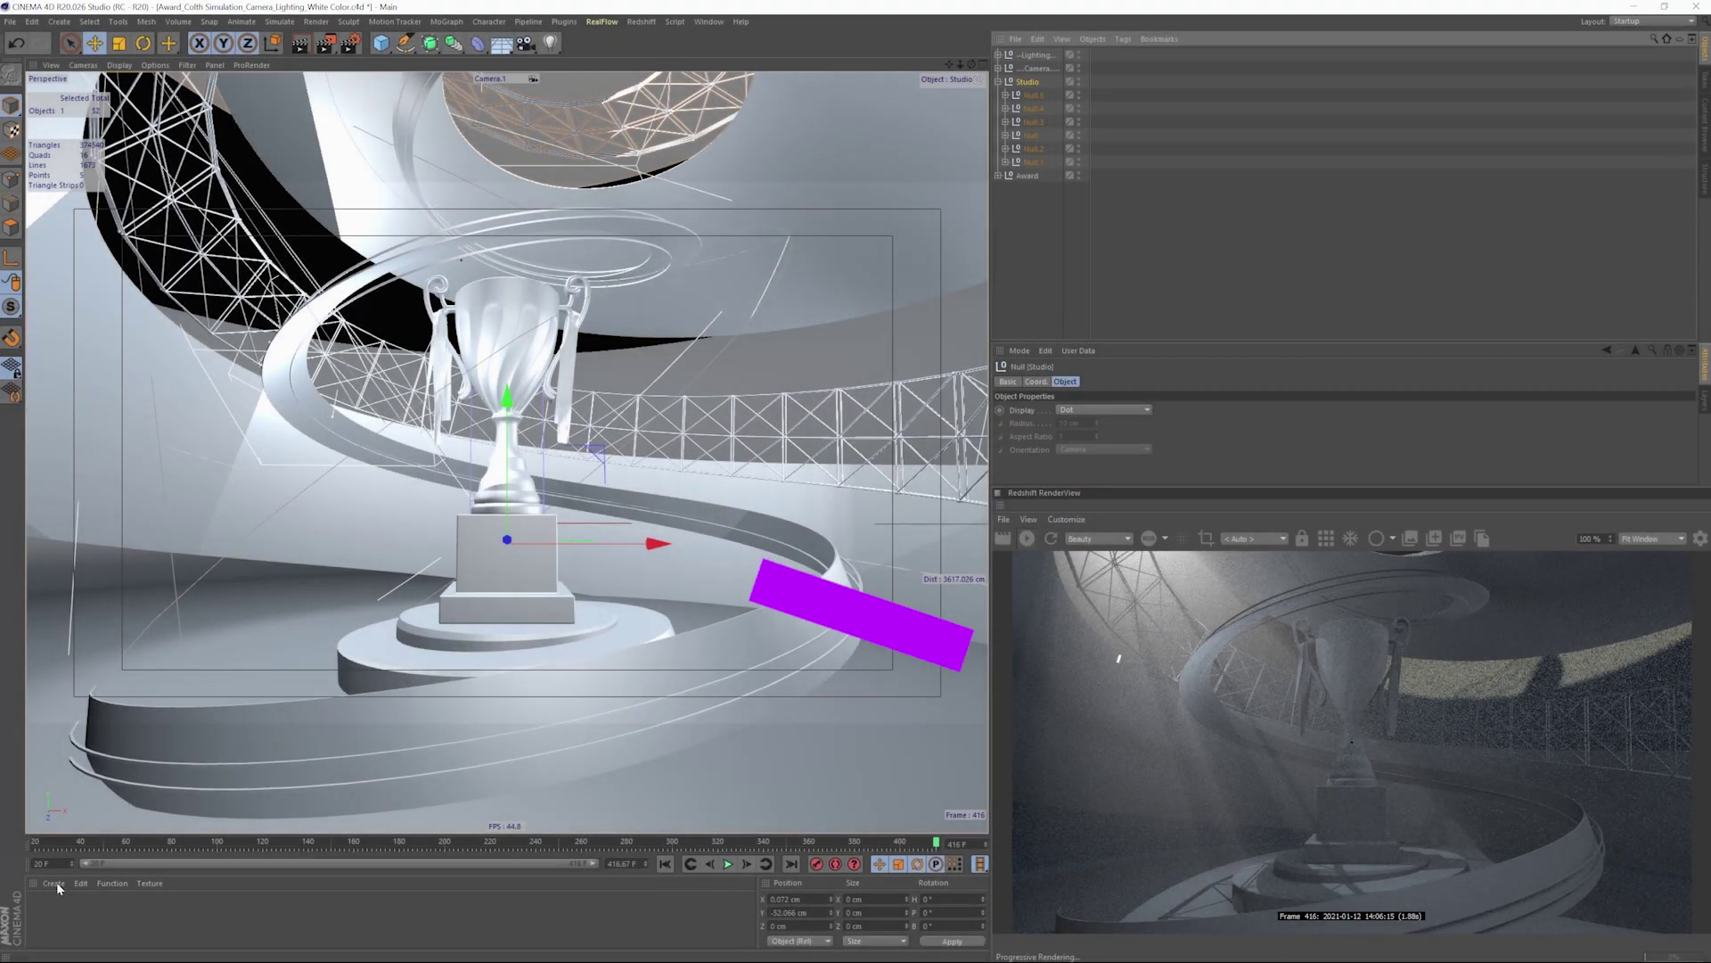
- Create a Redshift material, set its diffuse color to near white and lower its reflection weight to 0.016
{"action": "left_click", "coordinate": [53, 882]}
{"action": "mouse_move", "coordinate": [198, 743]}
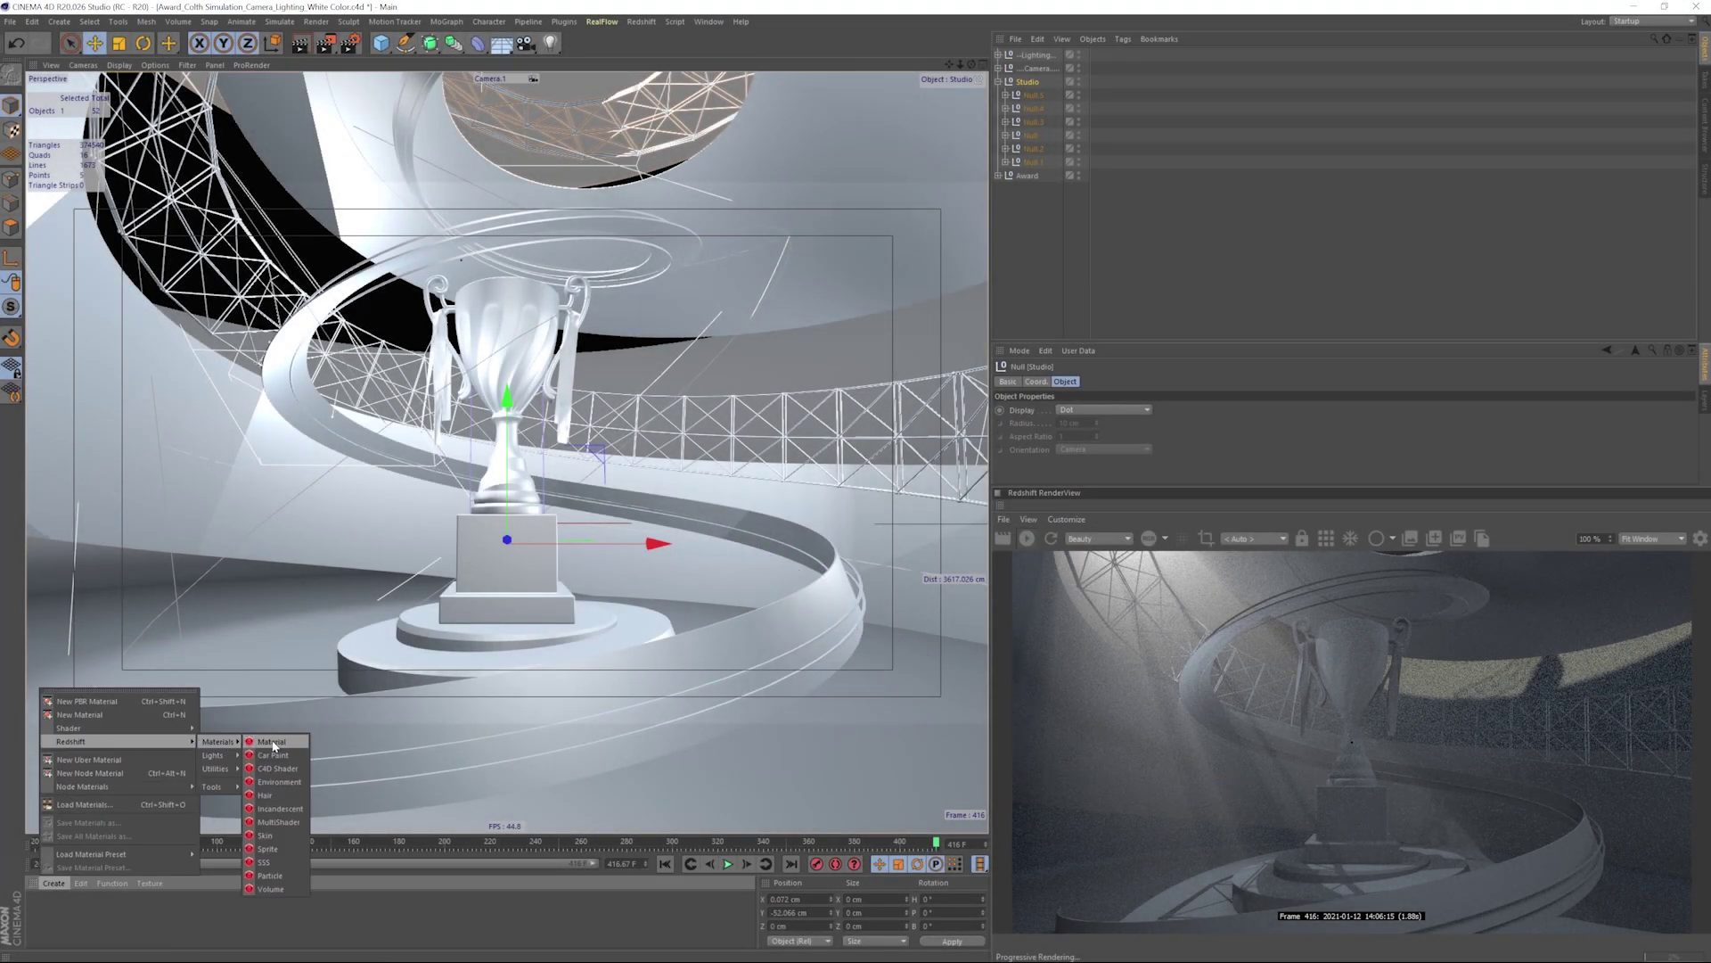
{"action": "left_click", "coordinate": [276, 743]}
{"action": "double_click", "coordinate": [37, 927]}
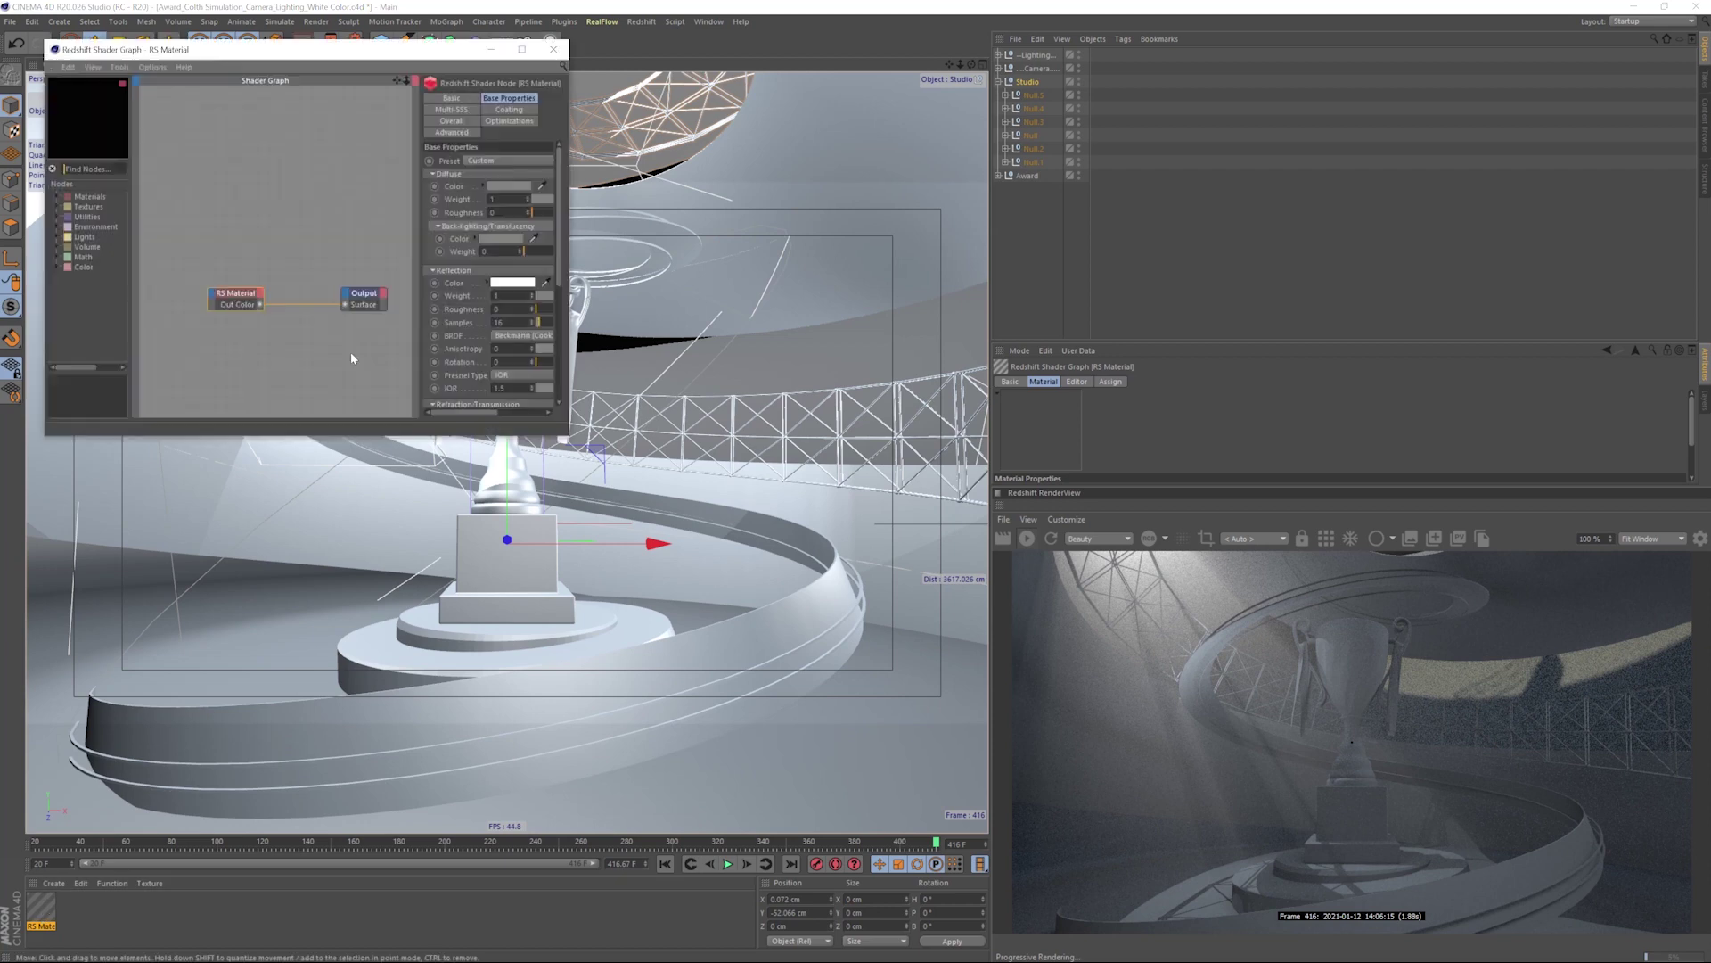
{"action": "left_click_drag", "start_coordinate": [570, 249], "coordinate": [665, 219]}
{"action": "left_click", "coordinate": [565, 186]}
{"action": "left_click", "coordinate": [541, 234]}
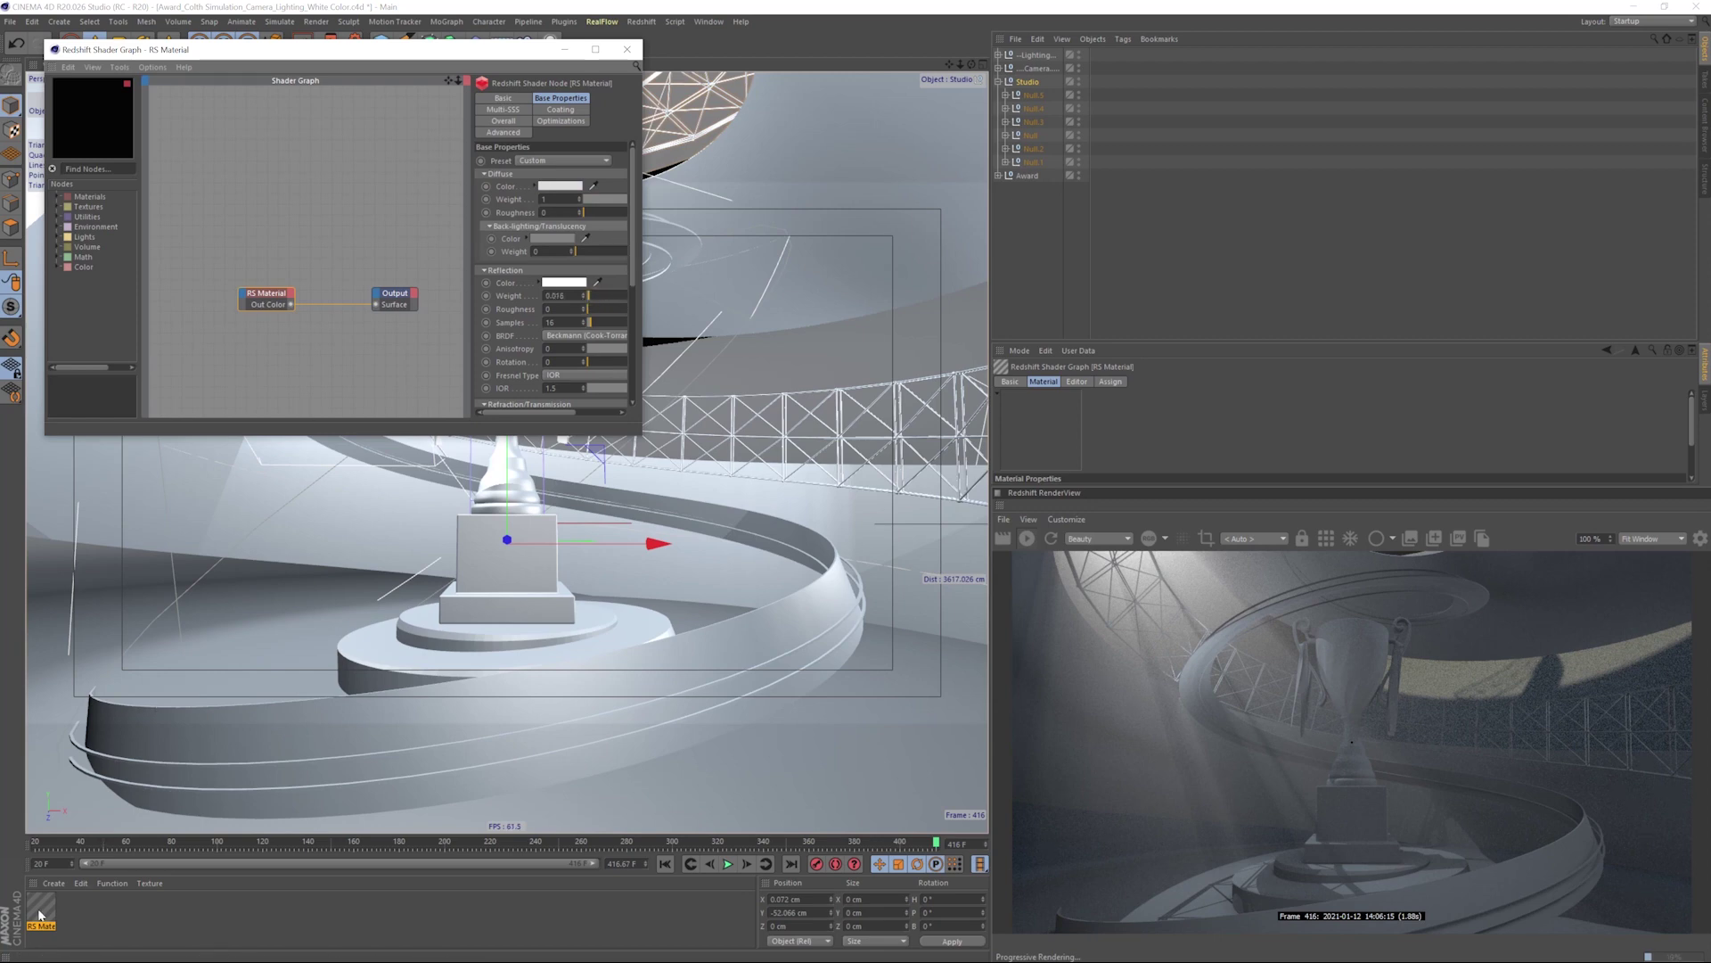
- Apply the new material to Null.5 in the Studio group and set the material's reflection weight to 0
{"action": "left_click_drag", "start_coordinate": [41, 909], "coordinate": [1034, 96]}
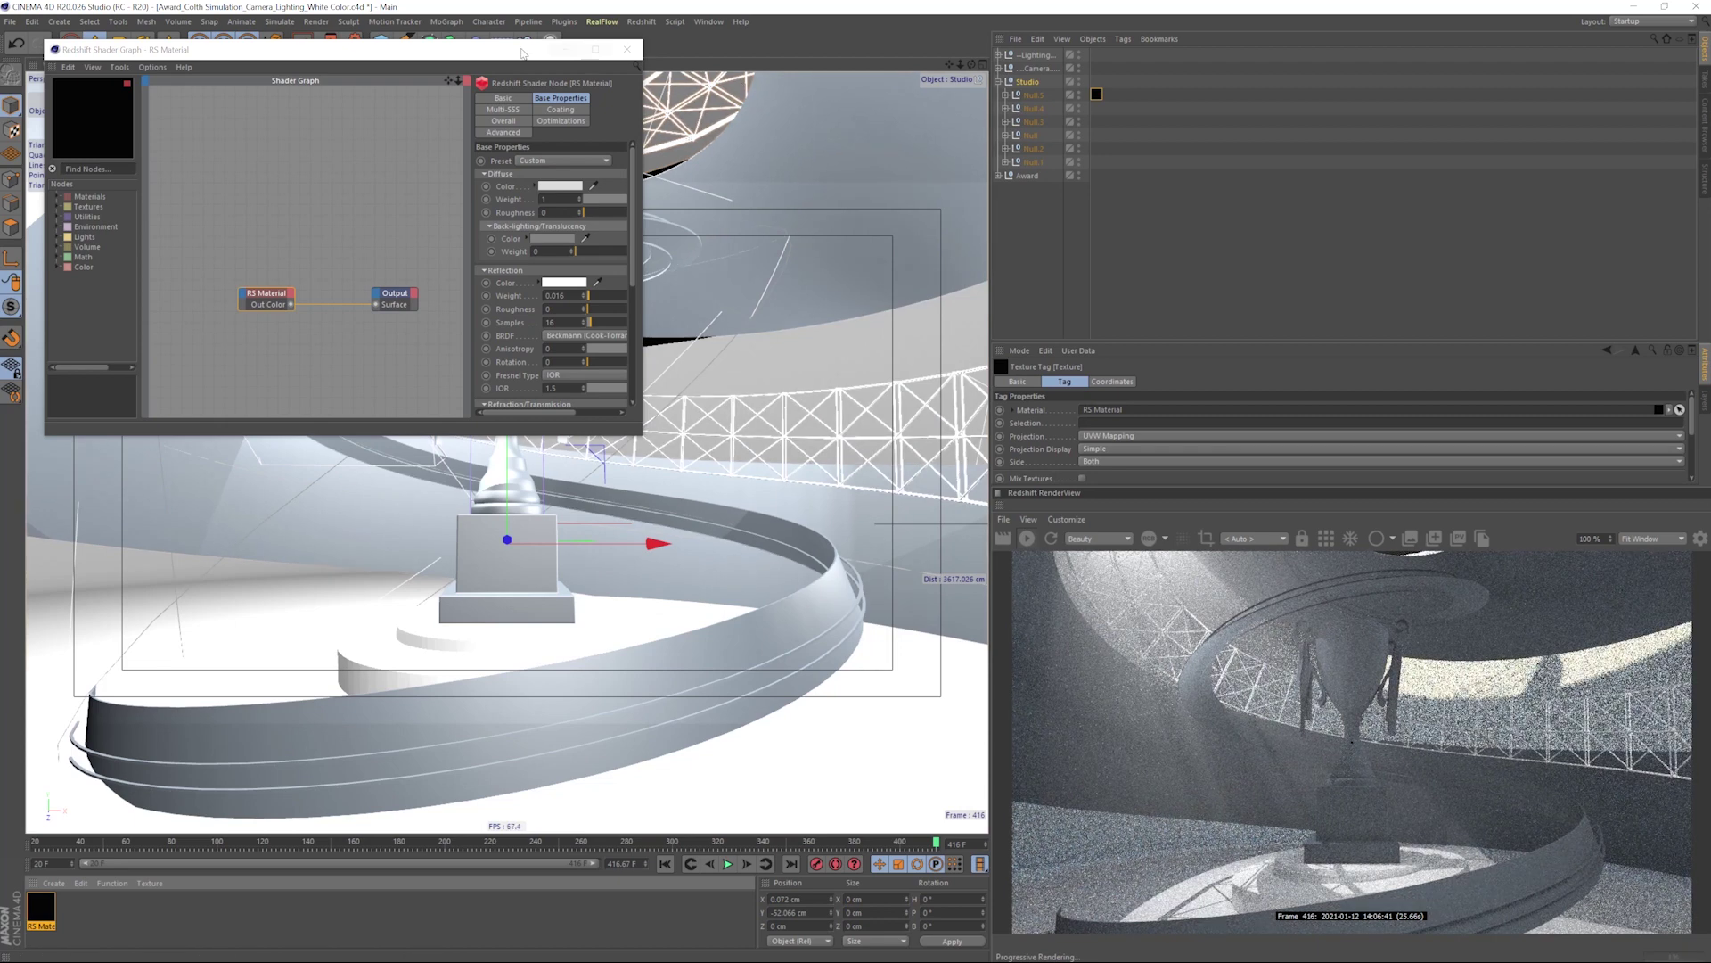
{"action": "left_click_drag", "start_coordinate": [504, 49], "coordinate": [904, 253]}
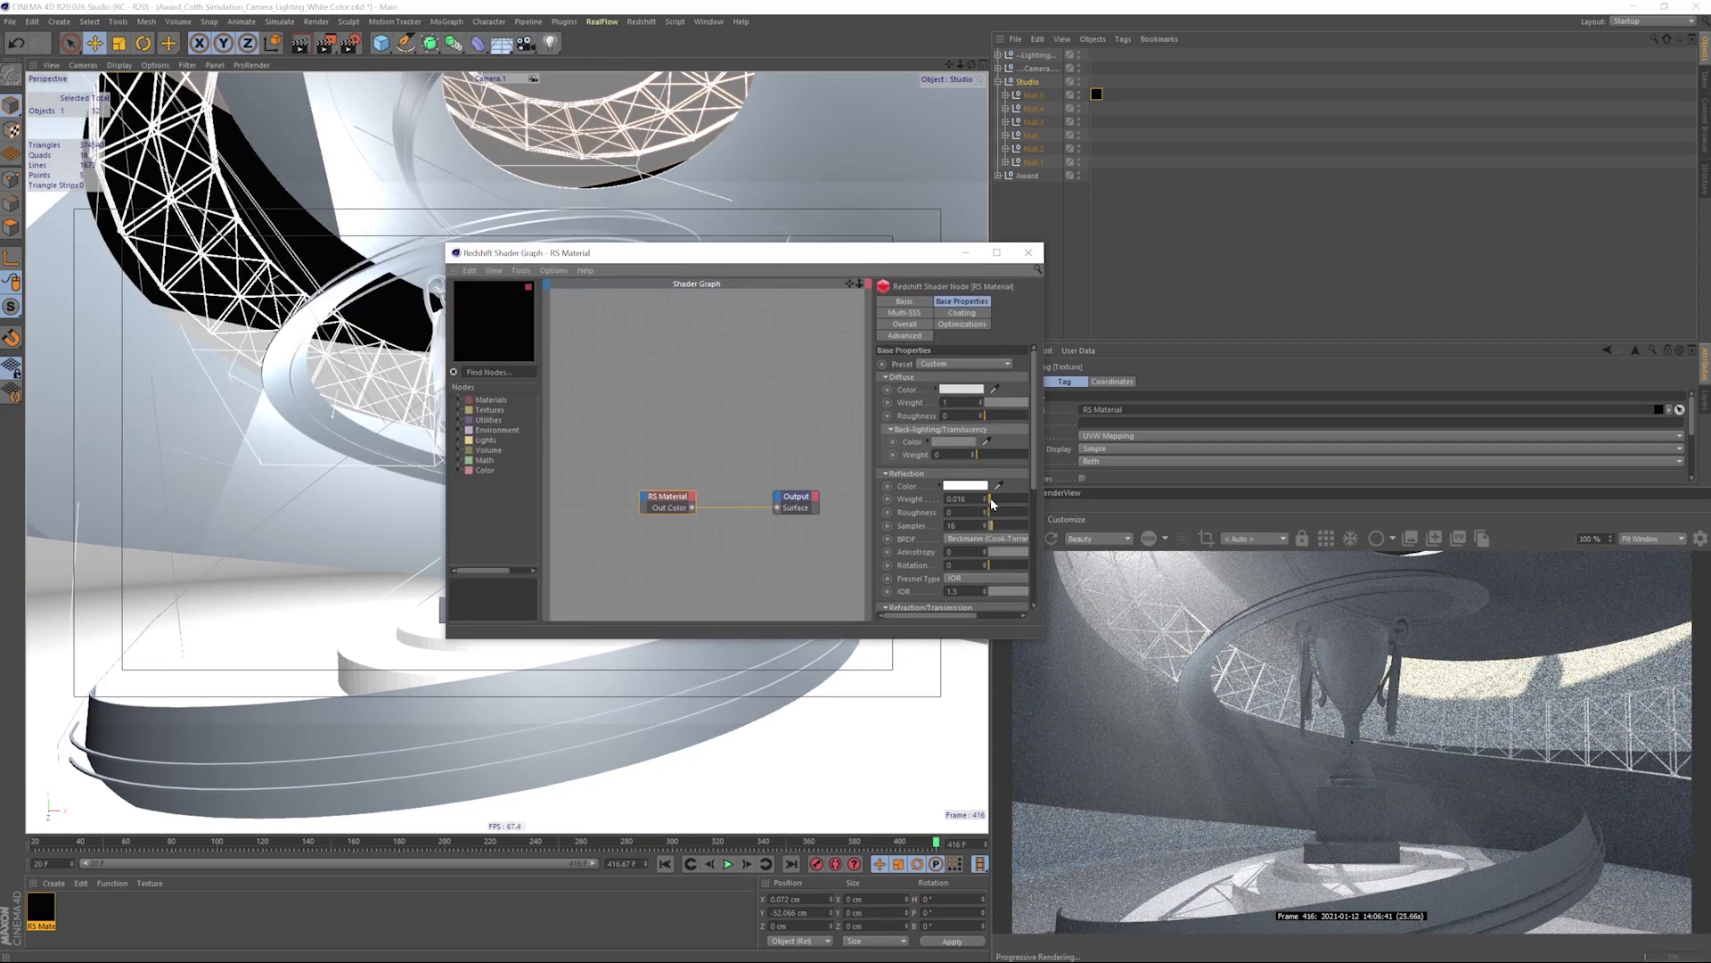
{"action": "left_click_drag", "start_coordinate": [991, 504], "coordinate": [985, 506]}
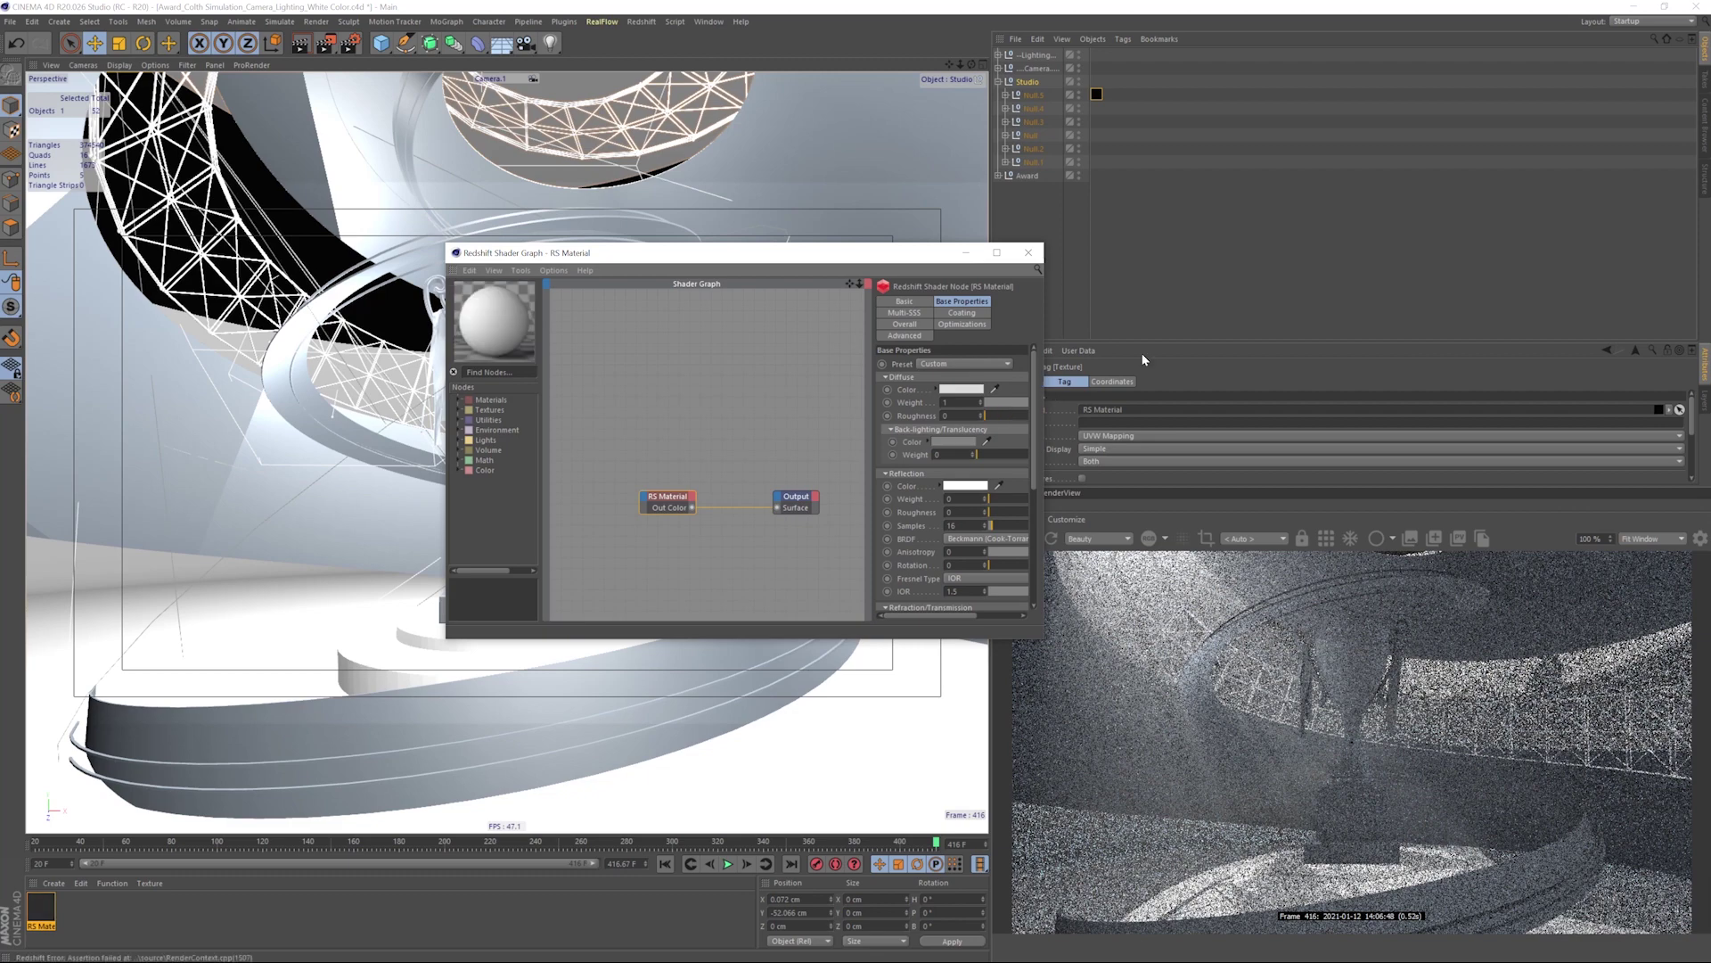
{"action": "left_click", "coordinate": [963, 389]}
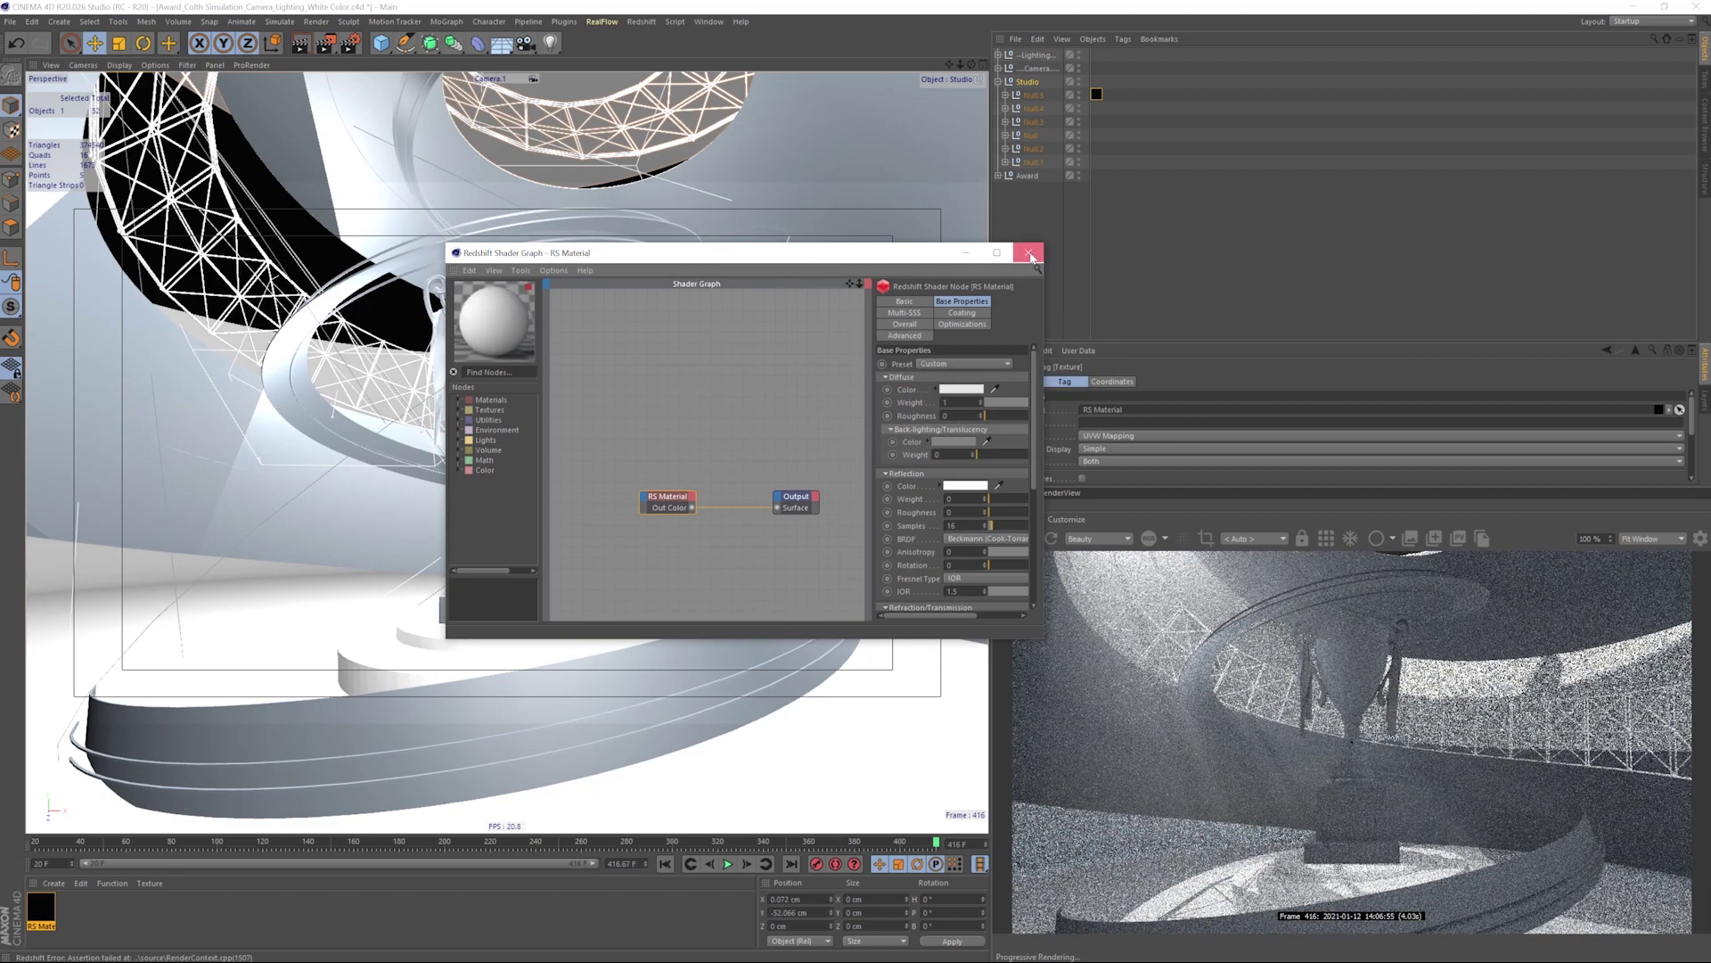
{"action": "left_click", "coordinate": [1028, 253]}
- Identify the Null.4 geometry by toggling its visibility, and apply the near-white material to it
{"action": "left_click", "coordinate": [1037, 108]}
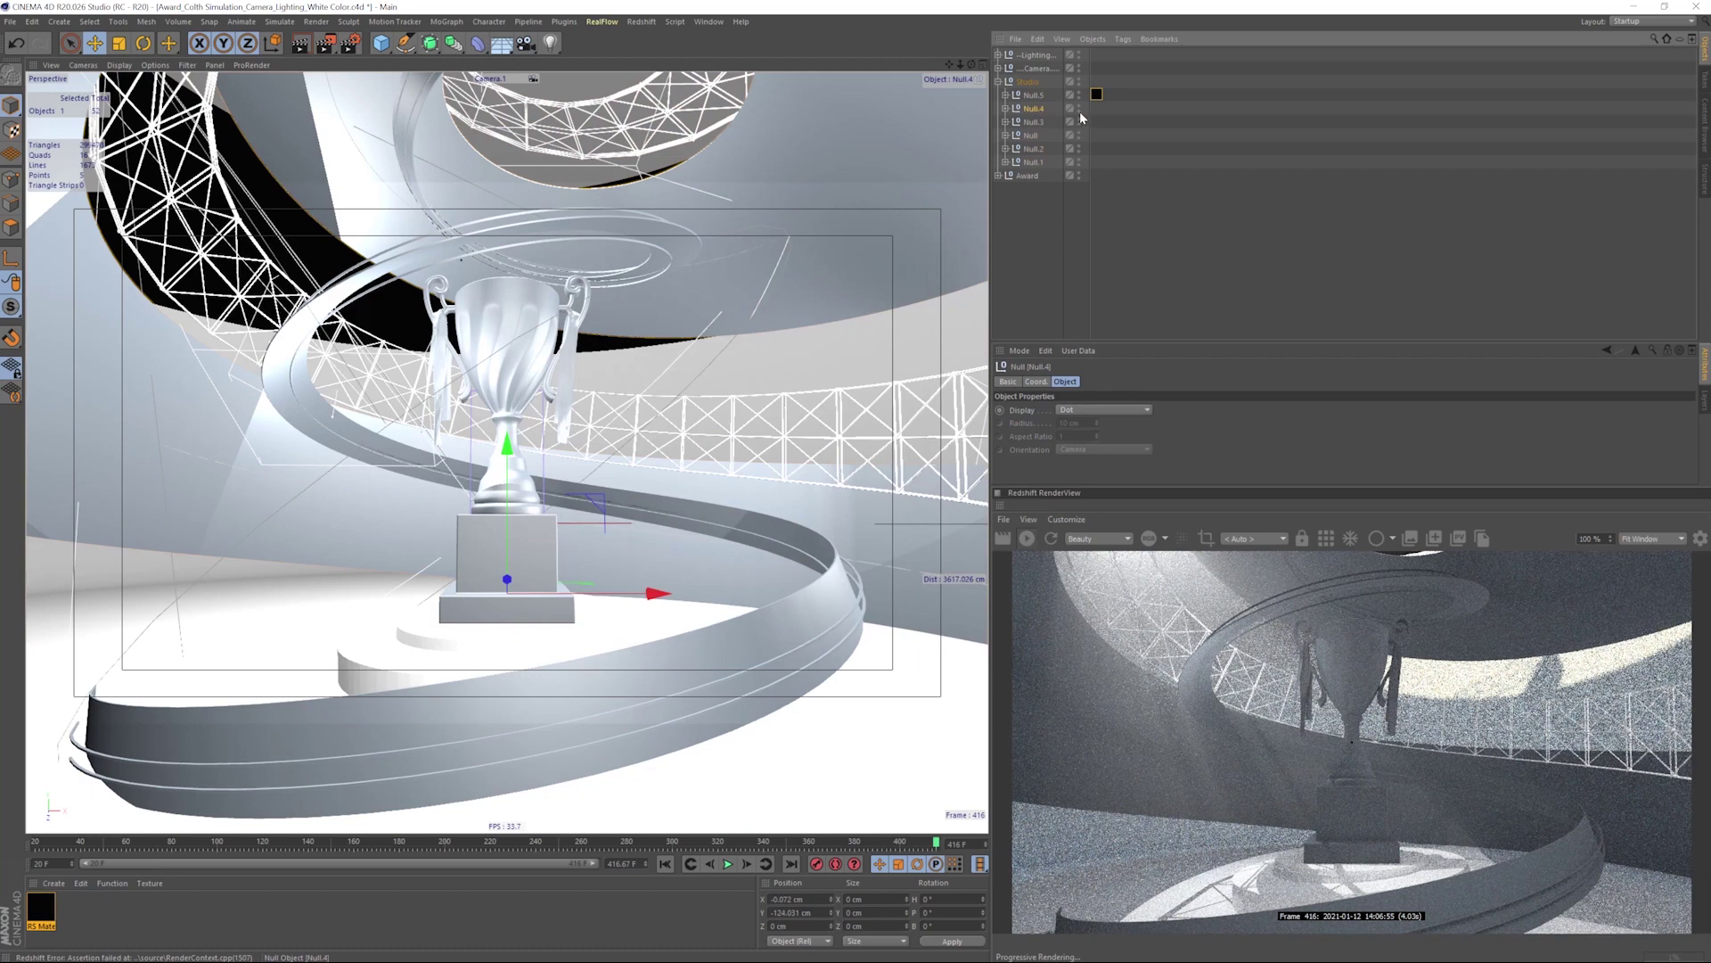
{"action": "left_click", "coordinate": [1079, 111], "text": "alt"}
{"action": "left_click", "coordinate": [1080, 111], "text": "alt"}
{"action": "left_click", "coordinate": [1080, 111], "text": "alt"}
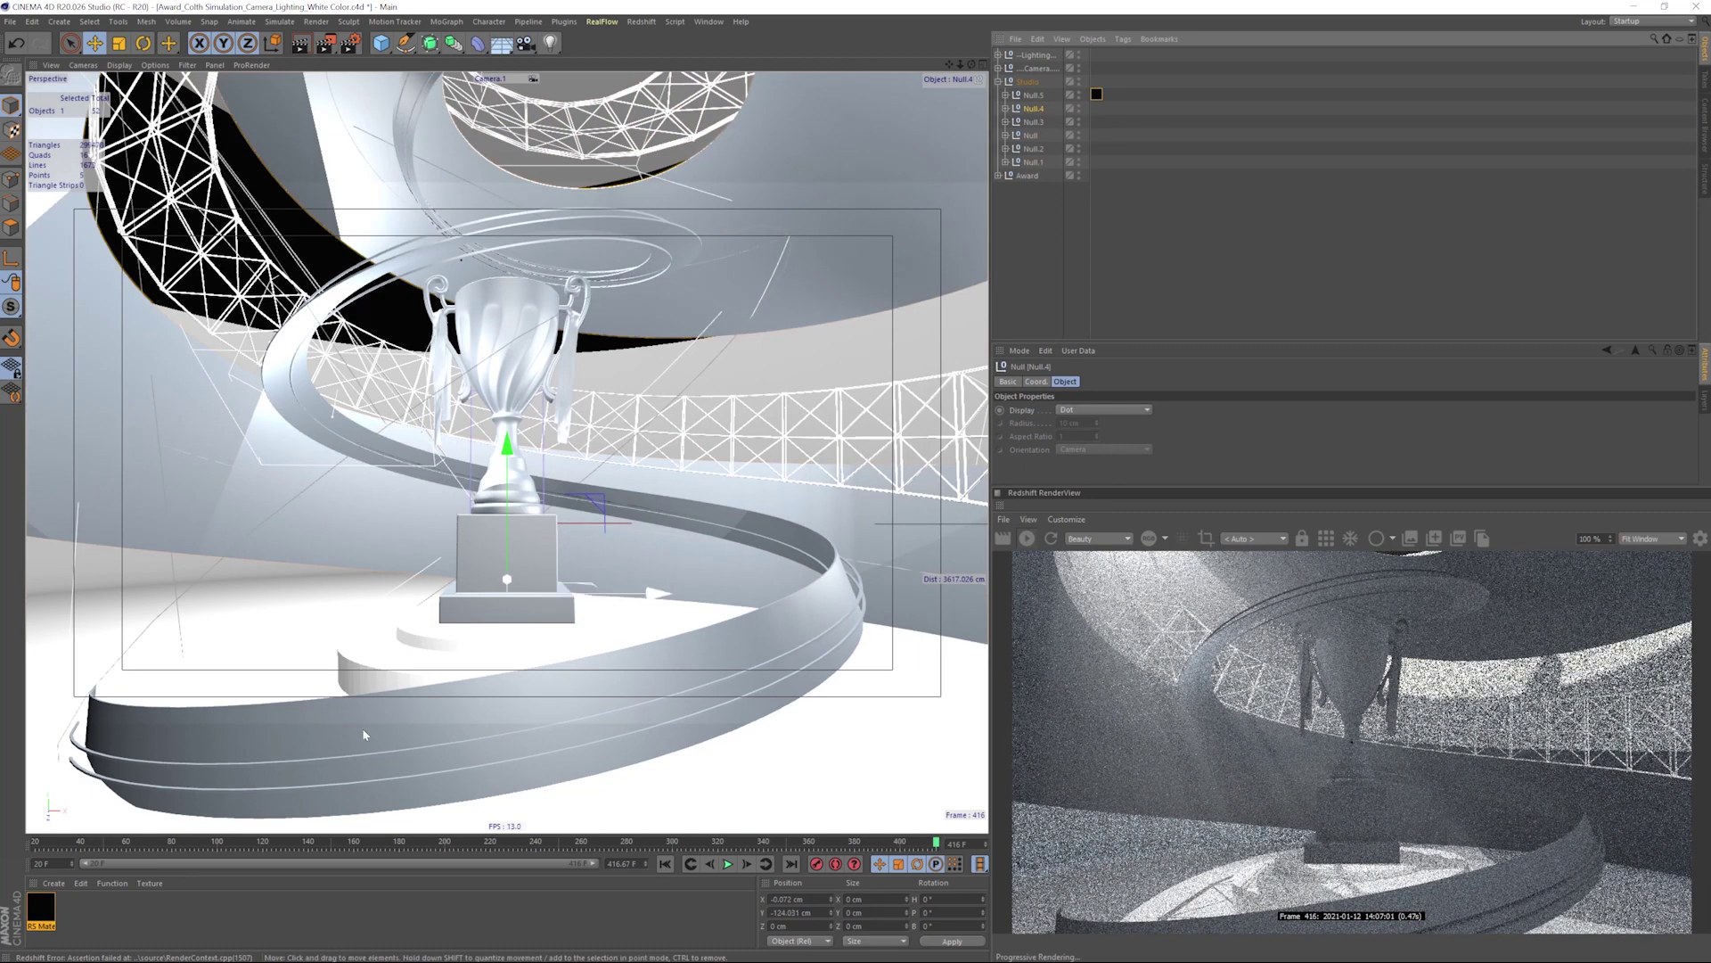
{"action": "left_click_drag", "start_coordinate": [46, 905], "coordinate": [1030, 113]}
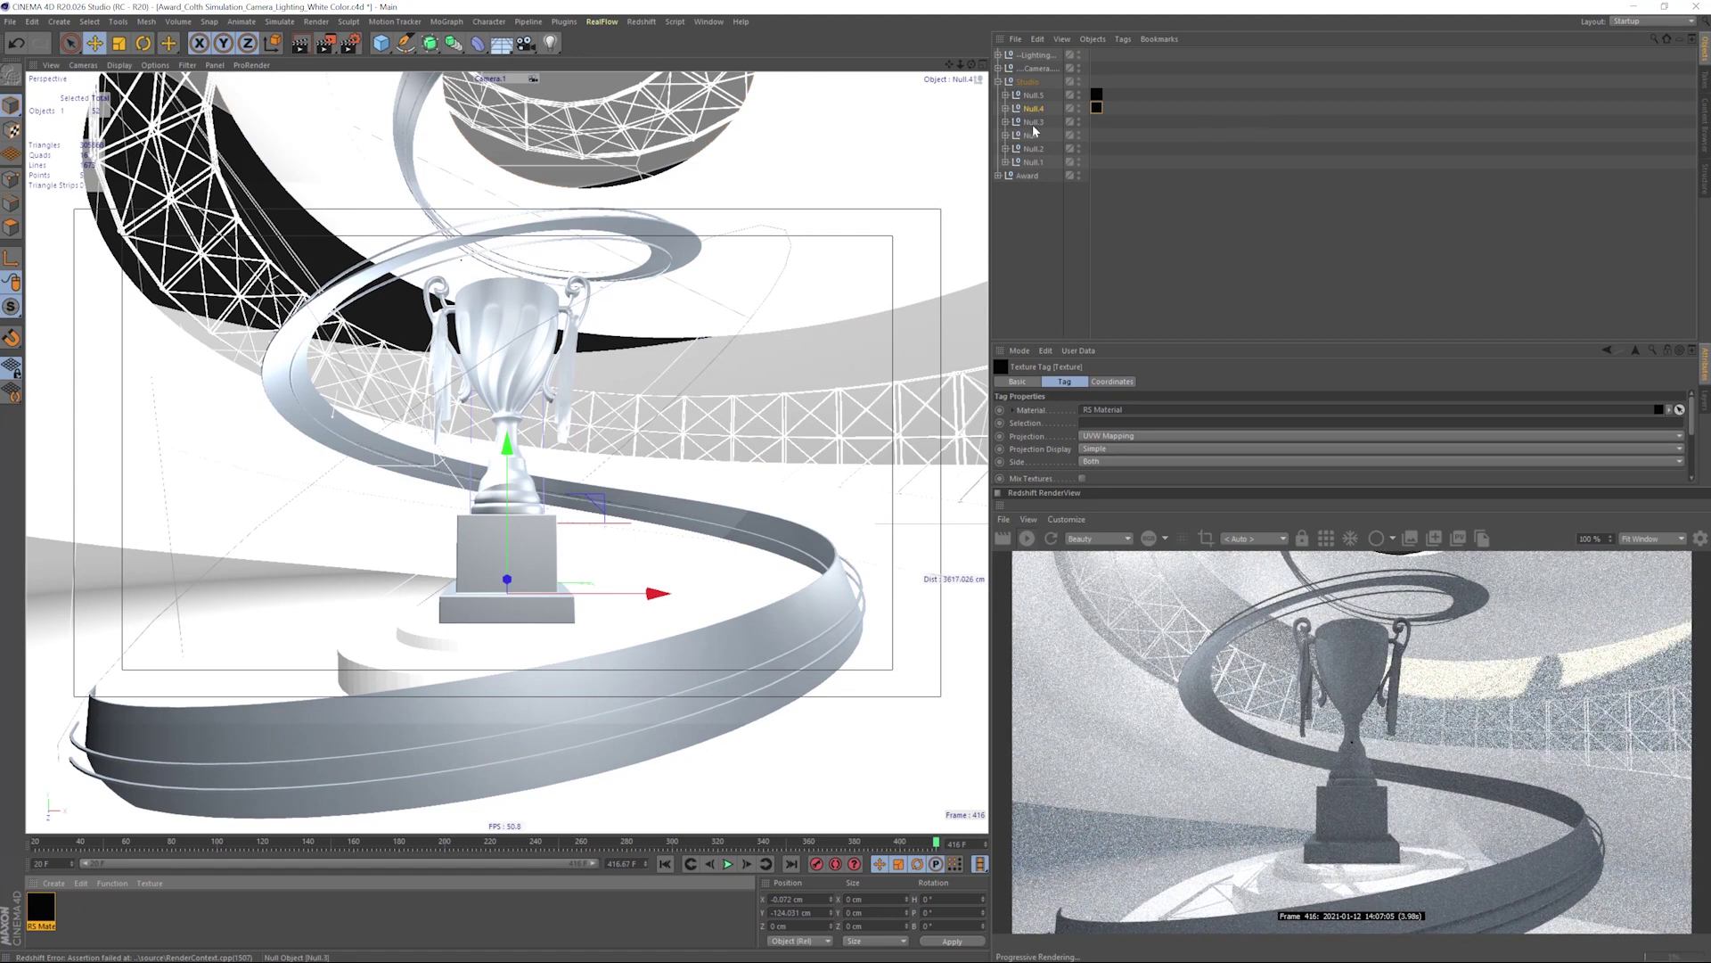
- Go through the remaining Studio nulls and apply the near-white material to Null.1, the spiral ramp
{"action": "left_click", "coordinate": [1032, 123]}
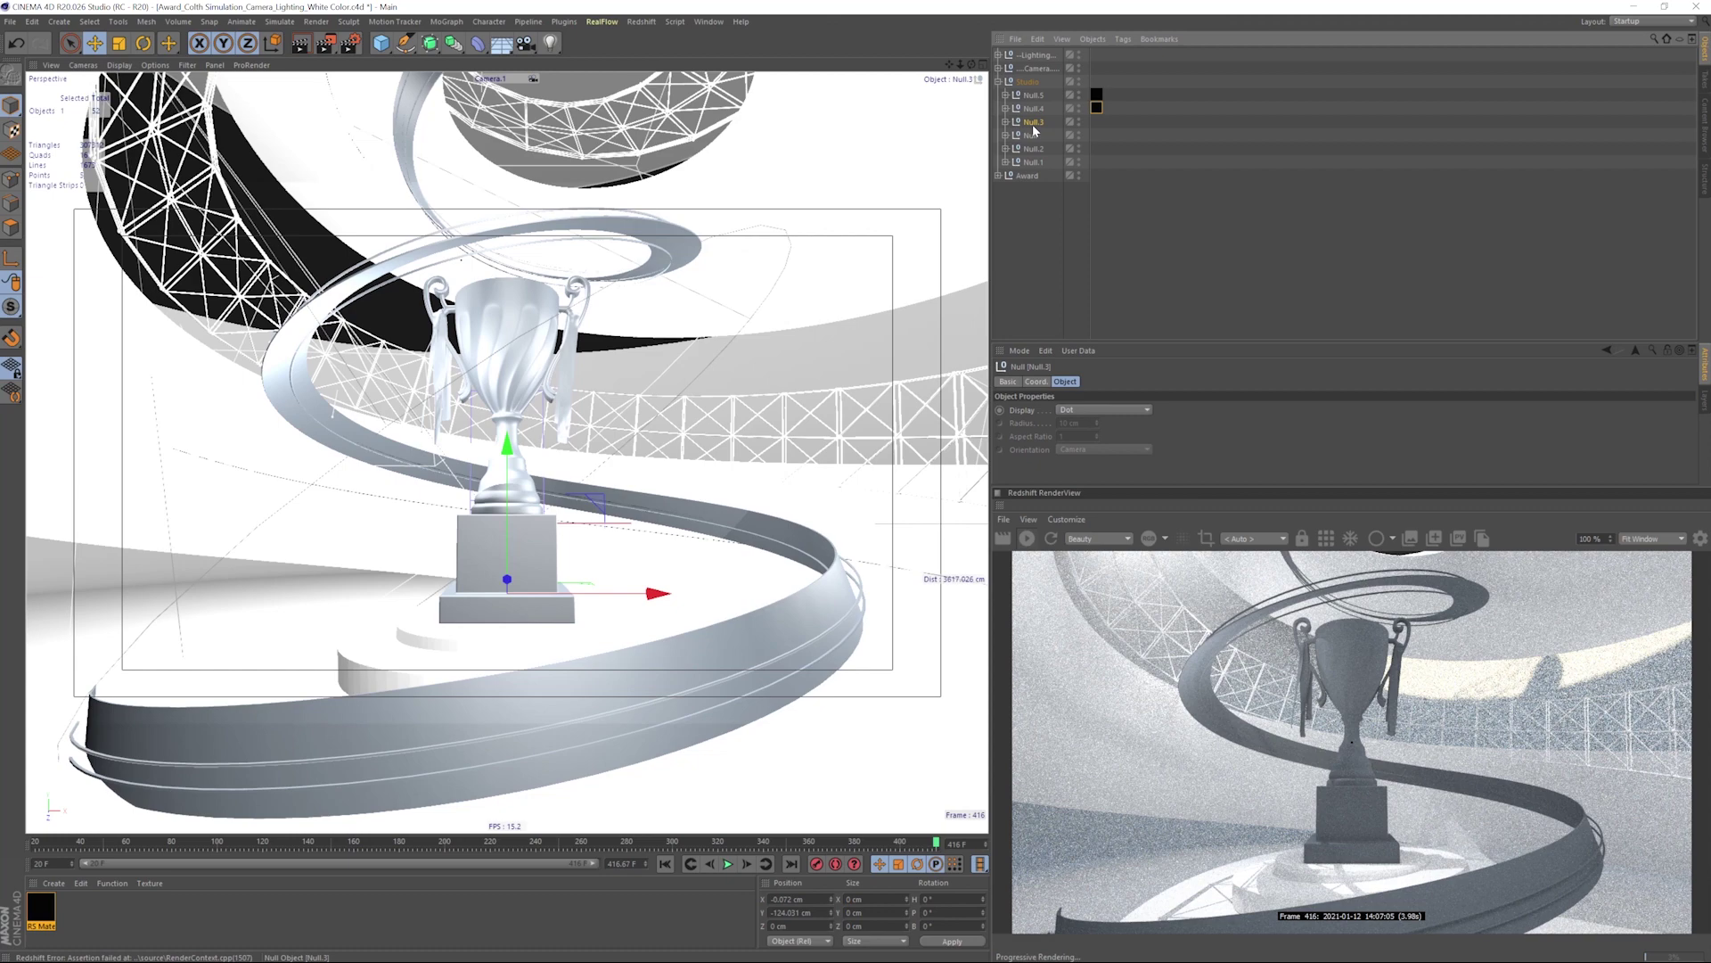
{"action": "left_click", "coordinate": [1032, 136]}
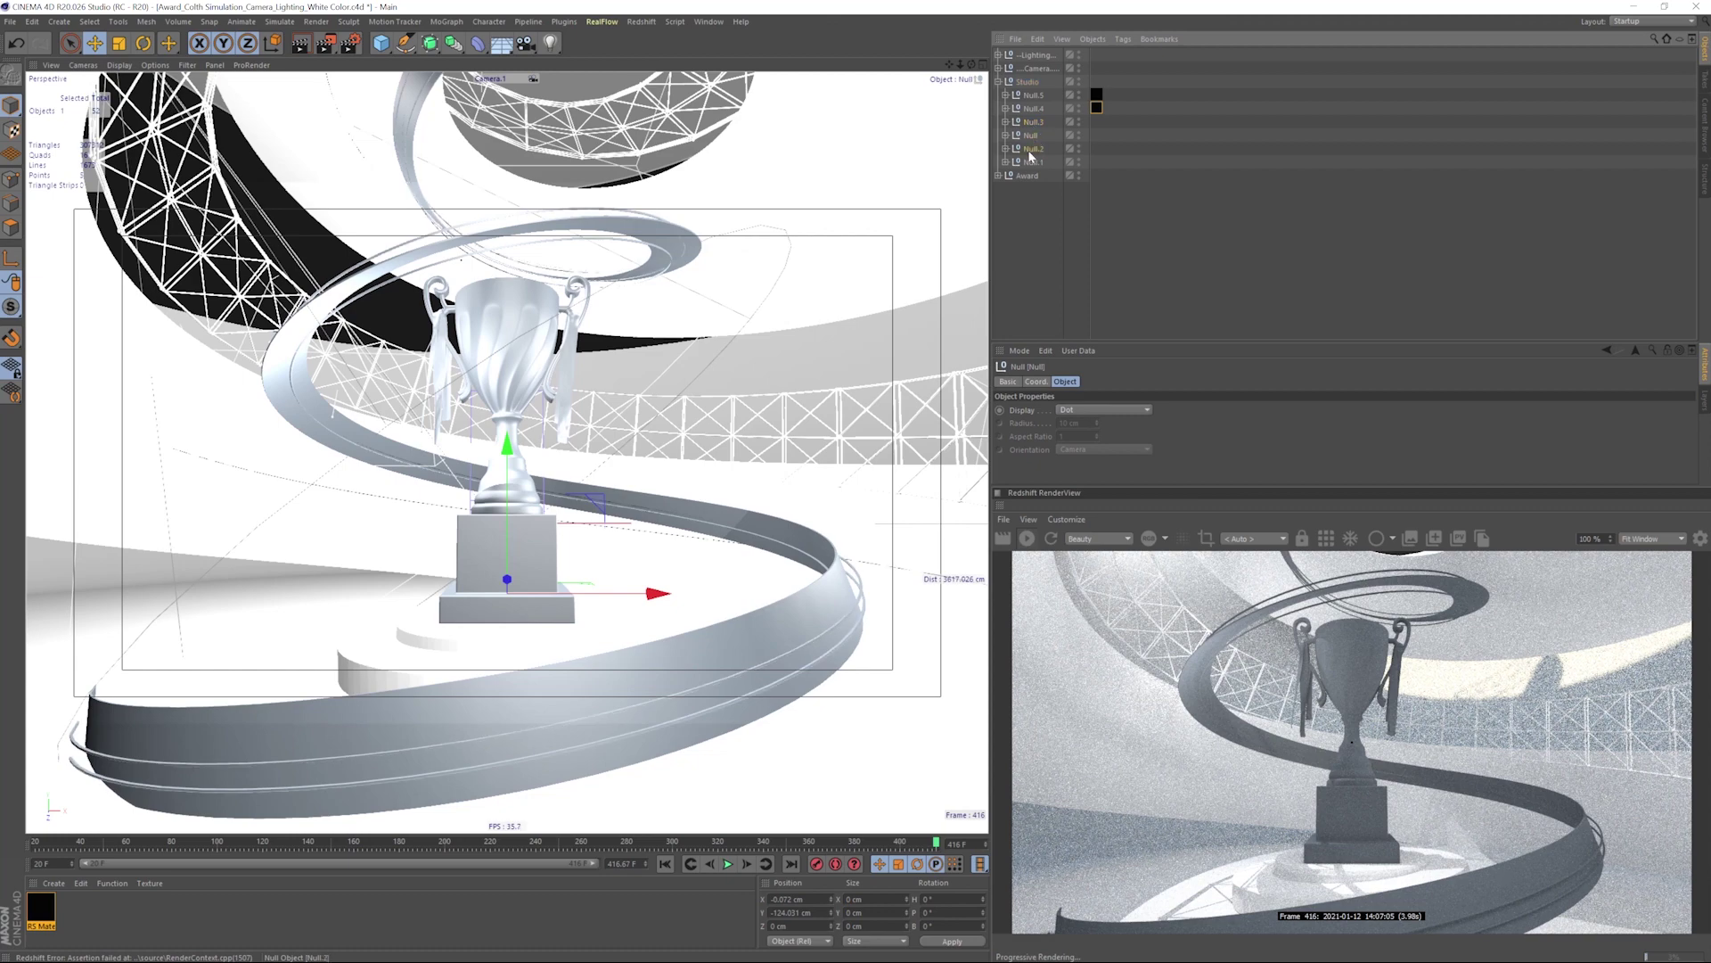
{"action": "left_click", "coordinate": [1032, 149]}
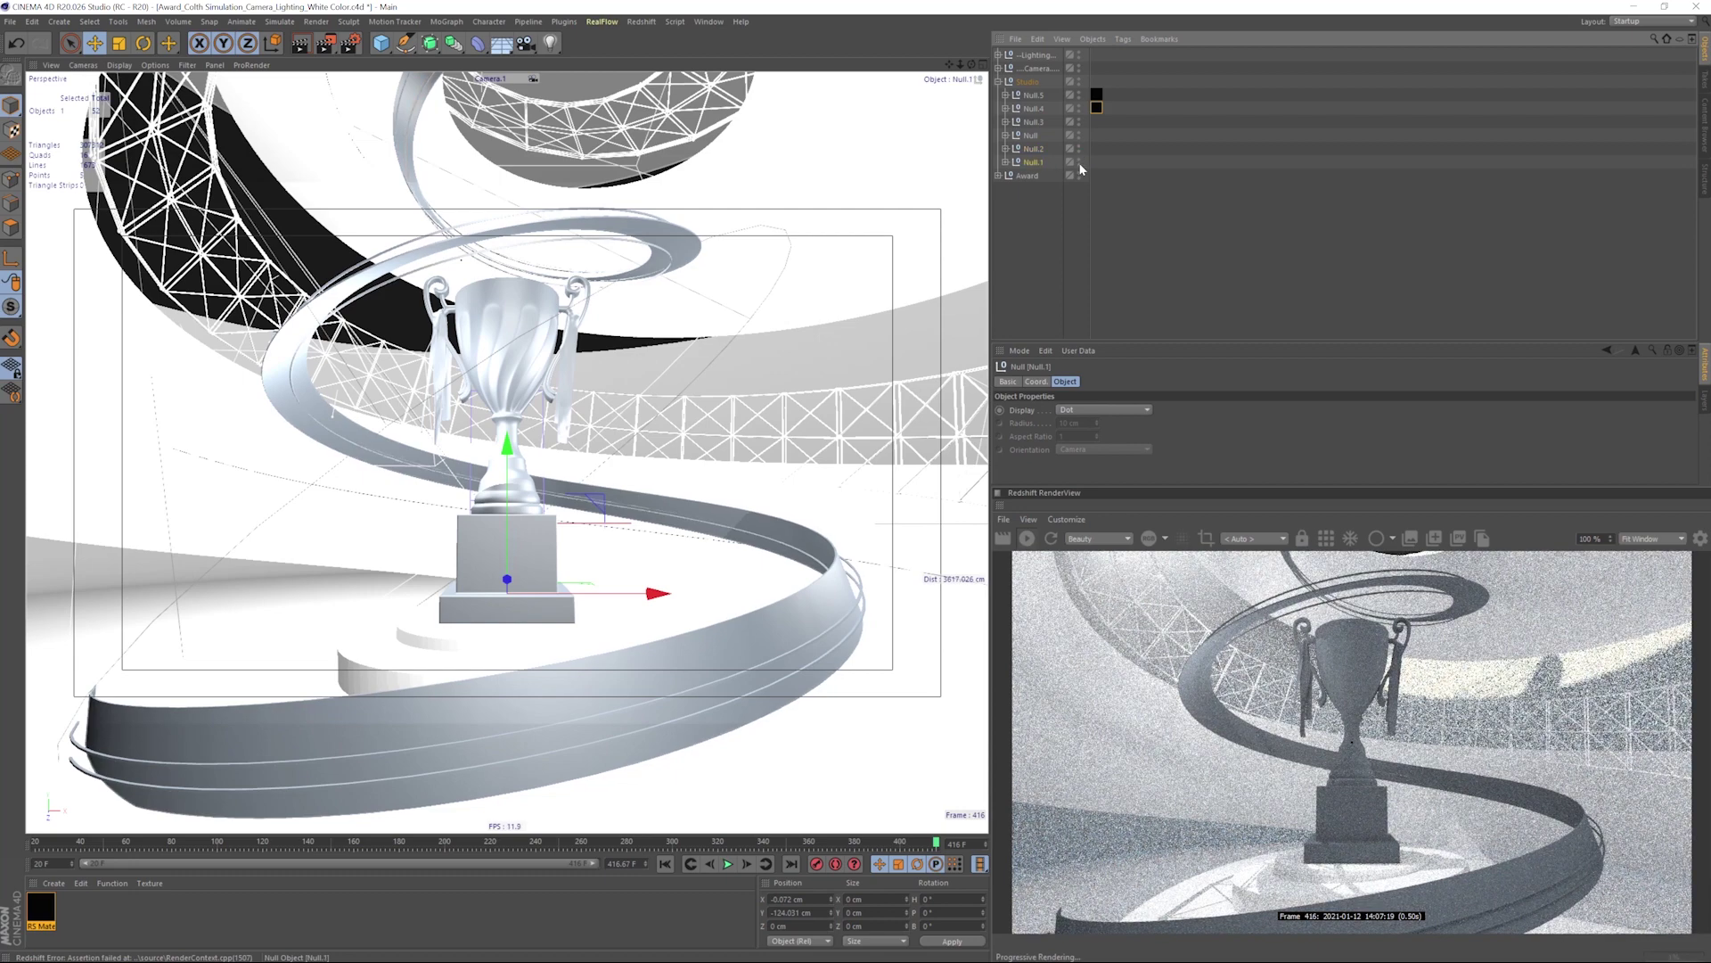
{"action": "left_click", "coordinate": [1079, 163]}
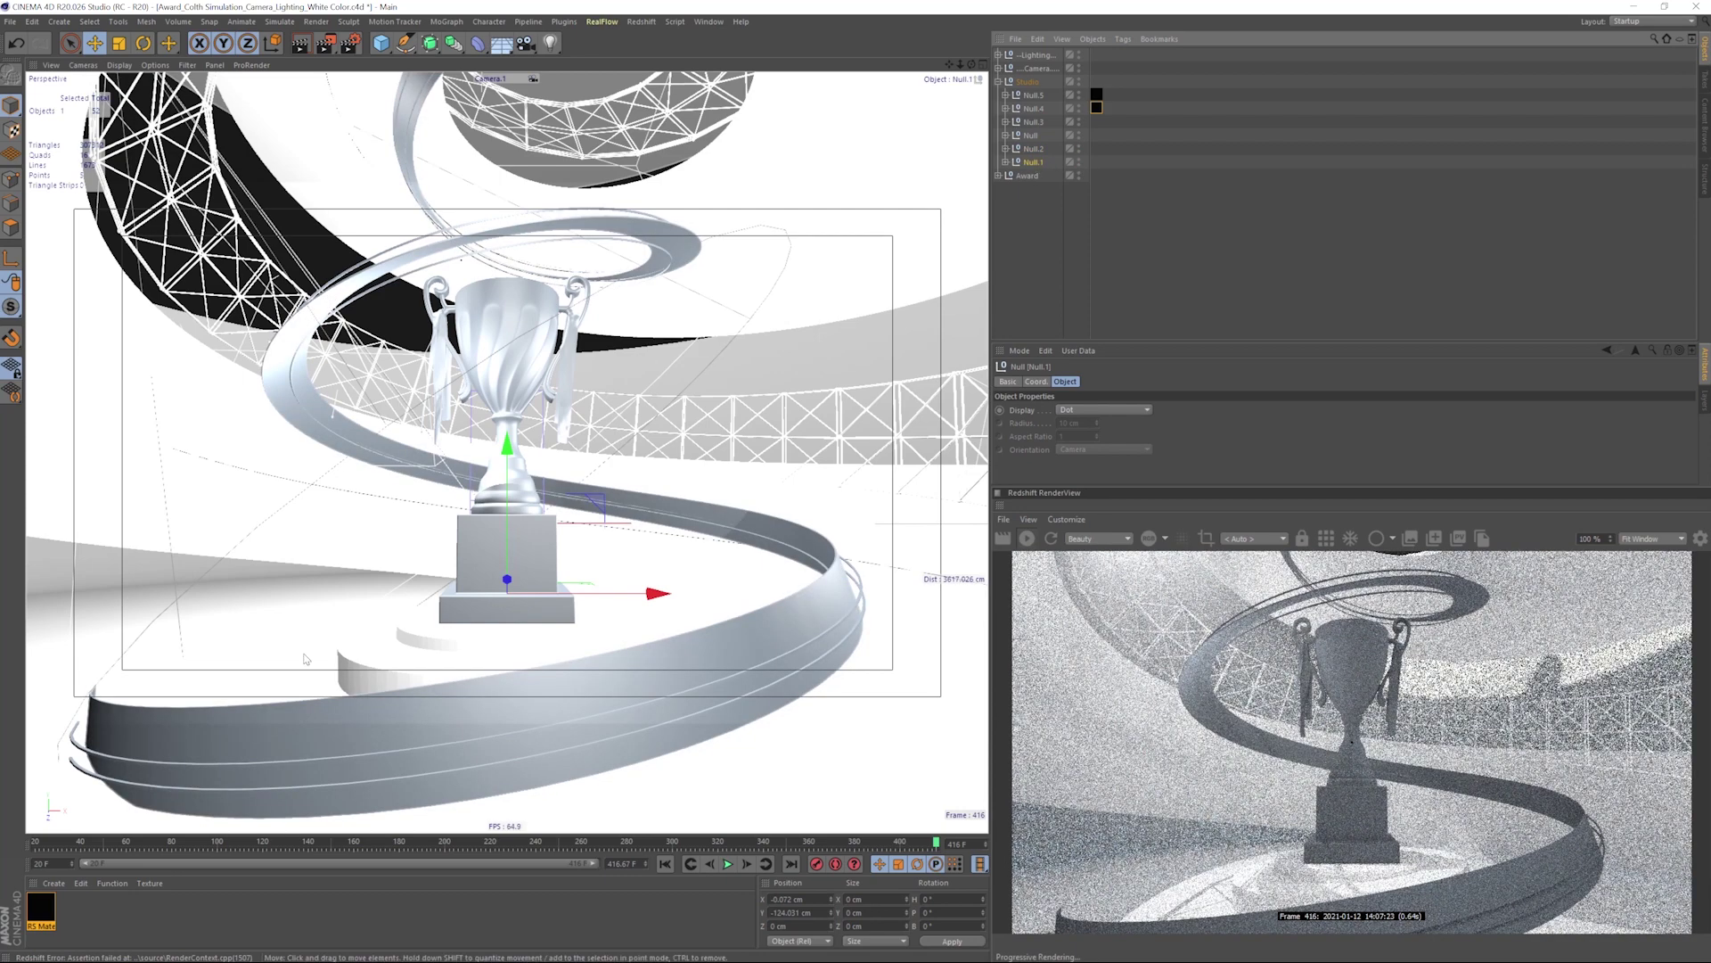
{"action": "left_click_drag", "start_coordinate": [969, 284], "coordinate": [1025, 165]}
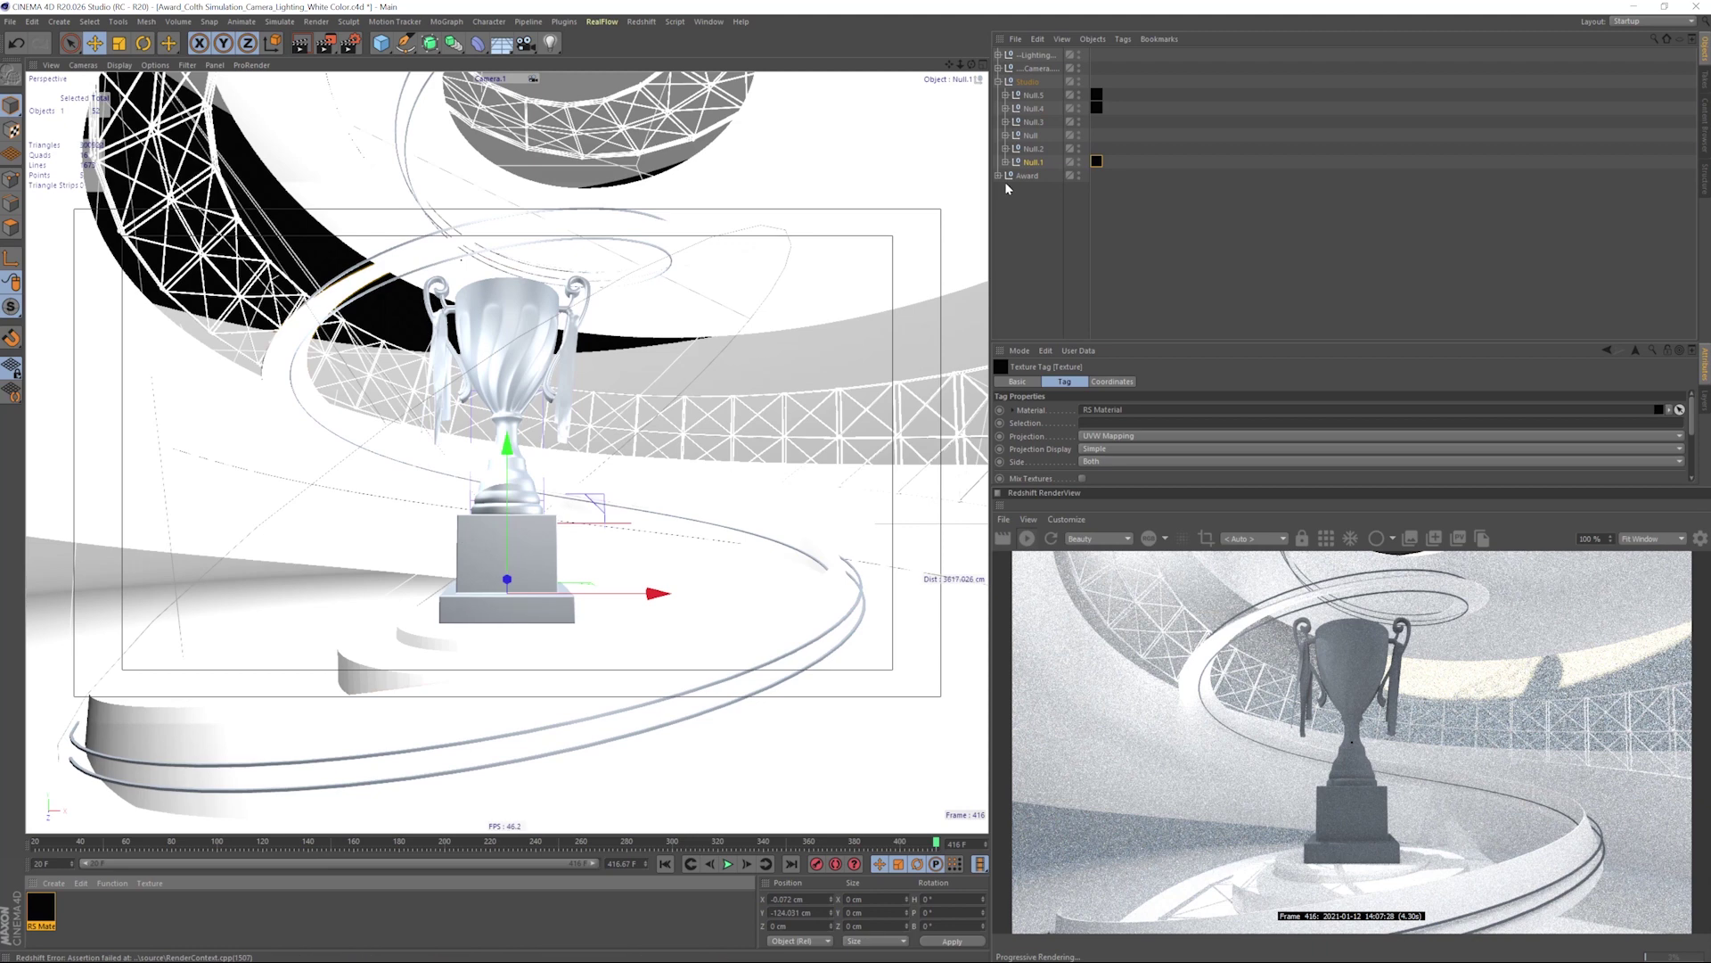
- Expand the Award group to reveal its objects, and rename the studio material as White
{"action": "left_click", "coordinate": [998, 175]}
{"action": "left_click", "coordinate": [1034, 202]}
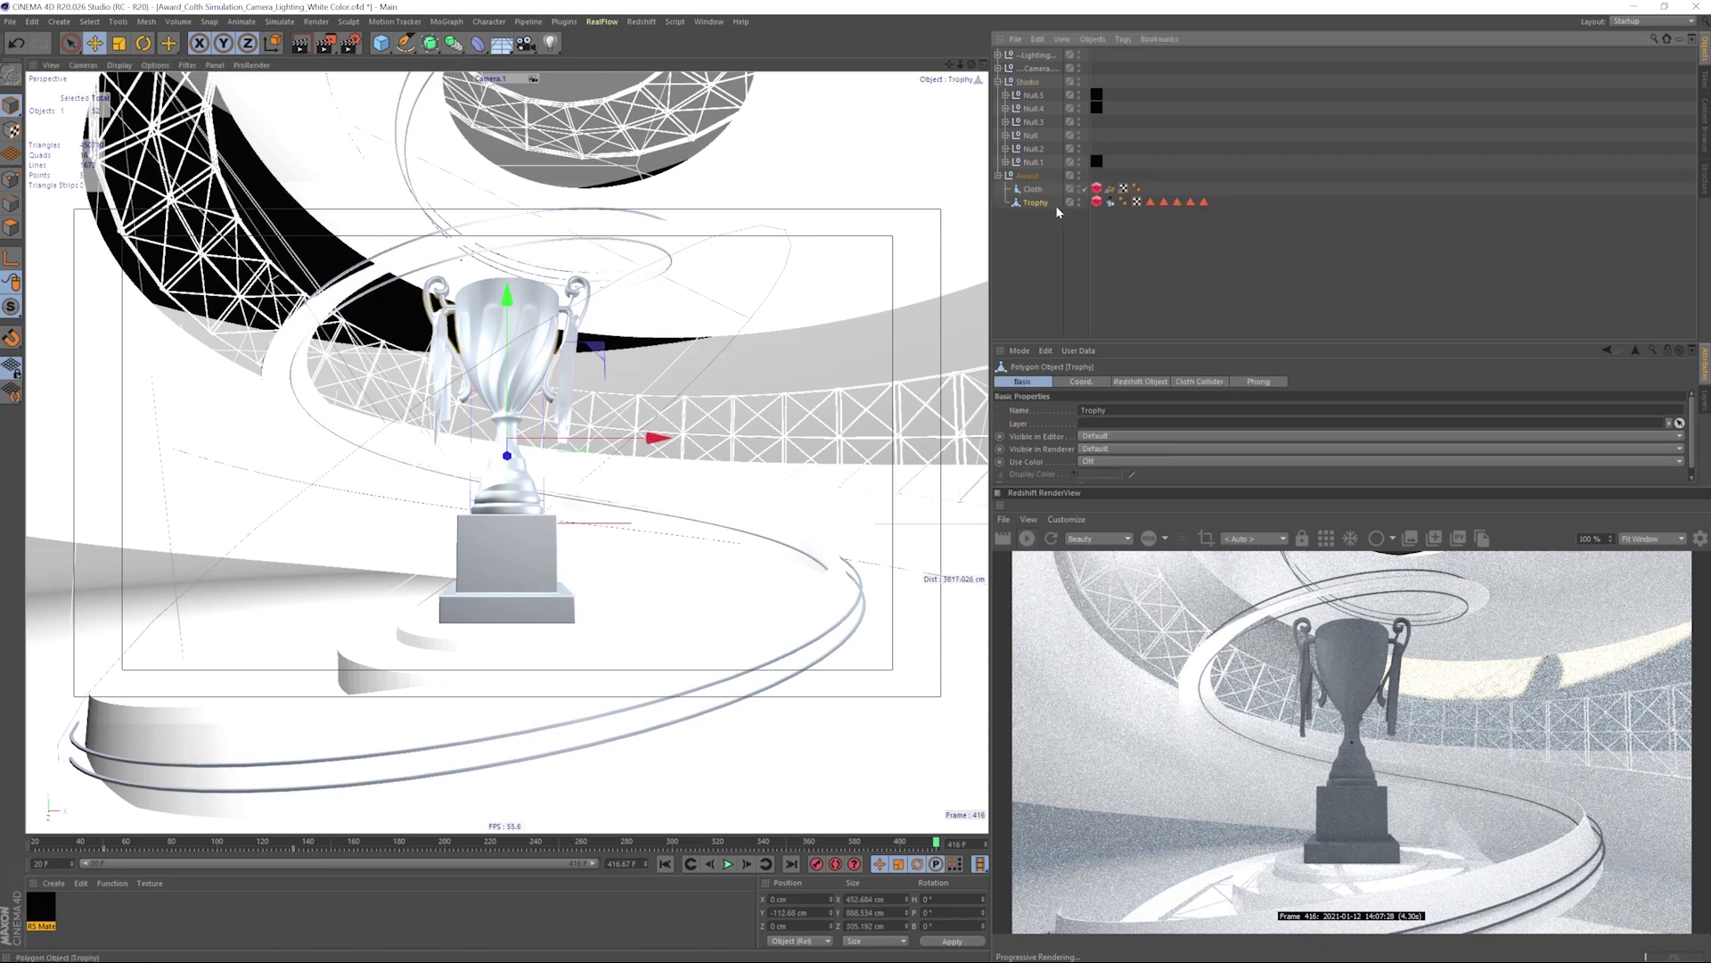
{"action": "left_click", "coordinate": [1020, 215]}
{"action": "key", "text": "ctrl+z"}
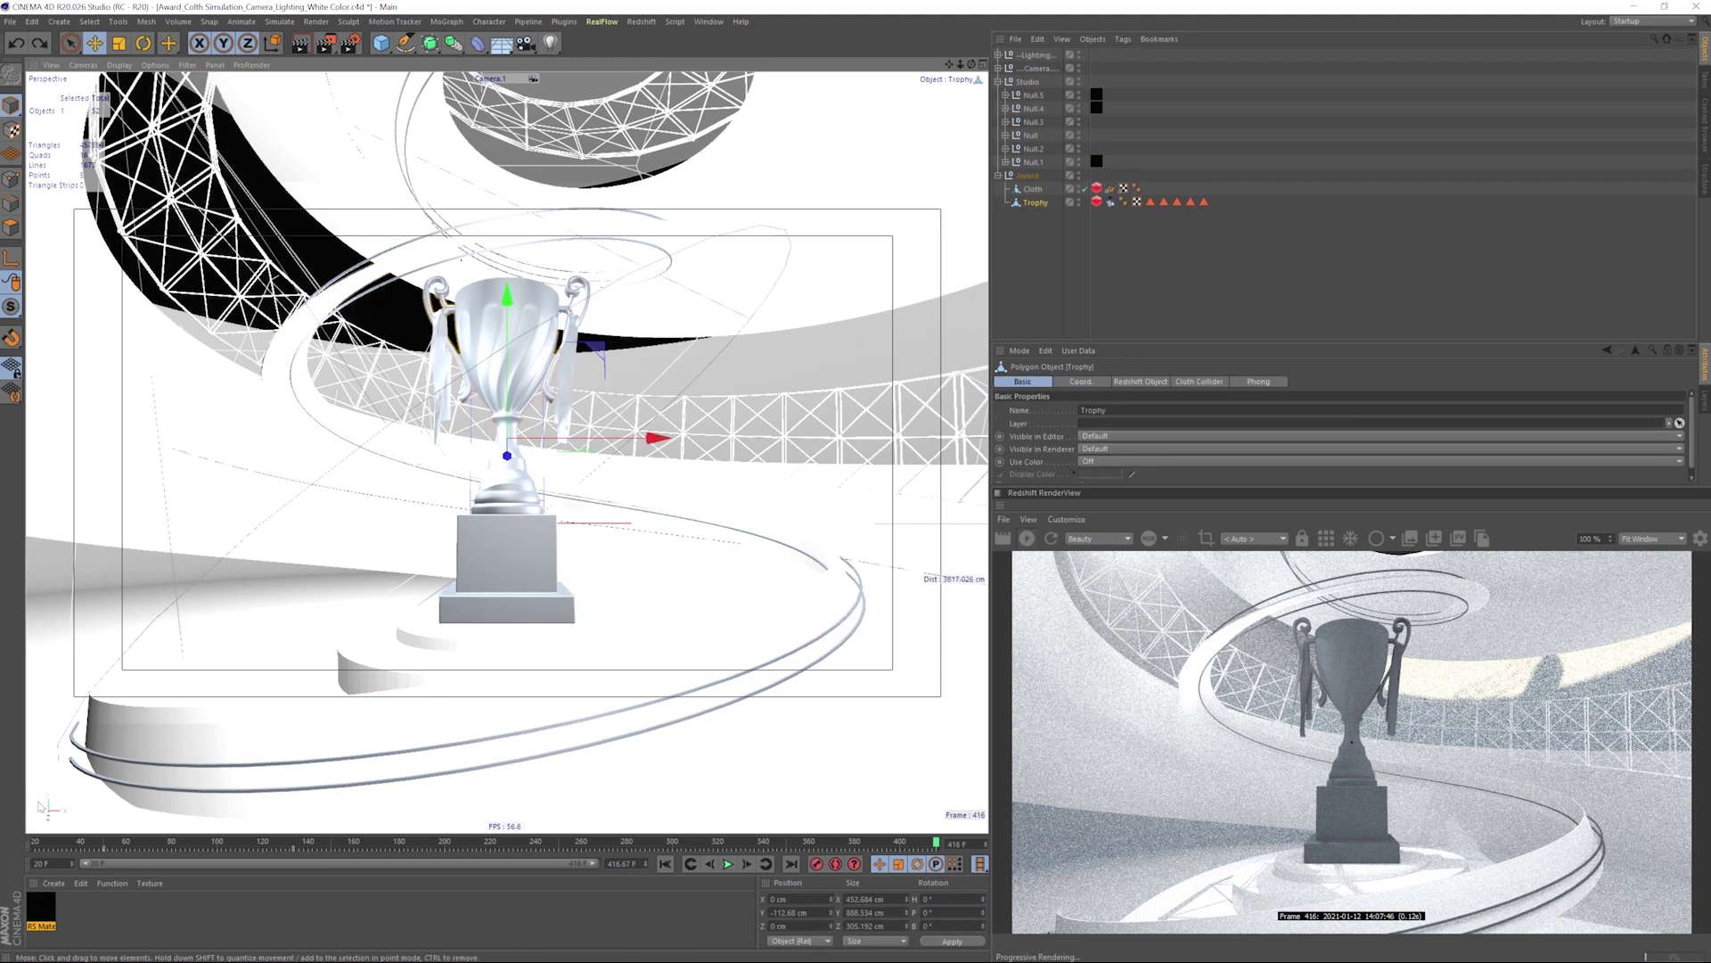
{"action": "double_click", "coordinate": [47, 927]}
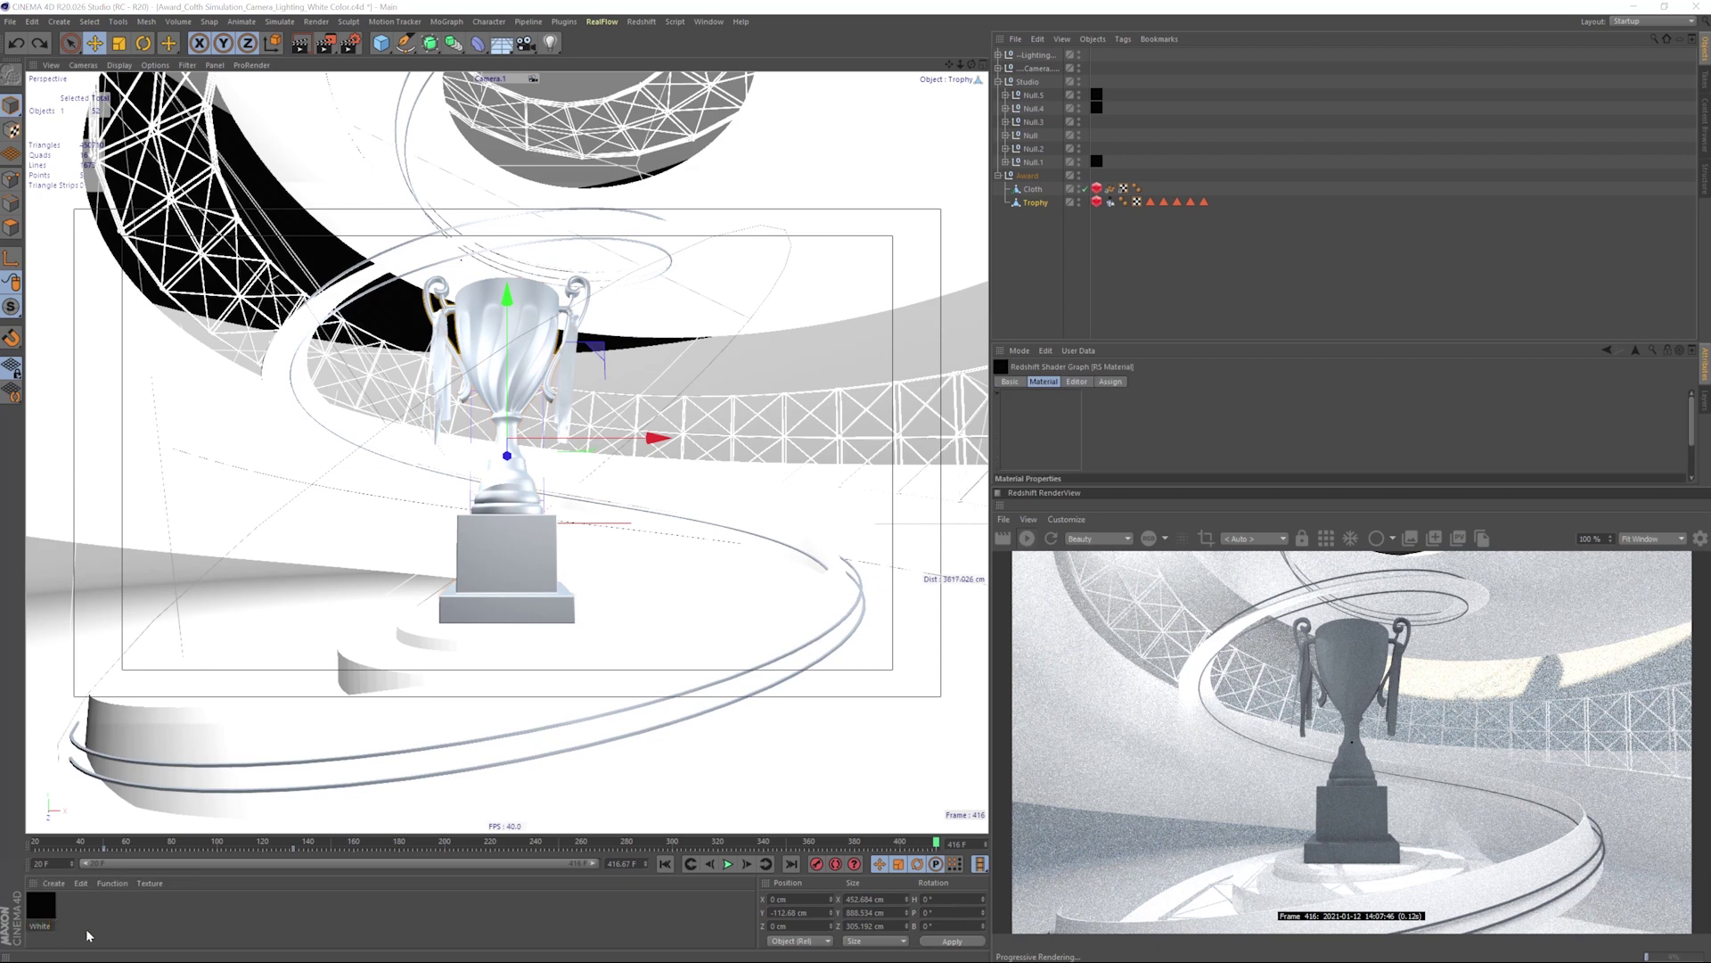
{"action": "key", "text": "Return"}
- Create a second Redshift material and open its shader graph in an enlarged window
{"action": "left_click", "coordinate": [53, 882]}
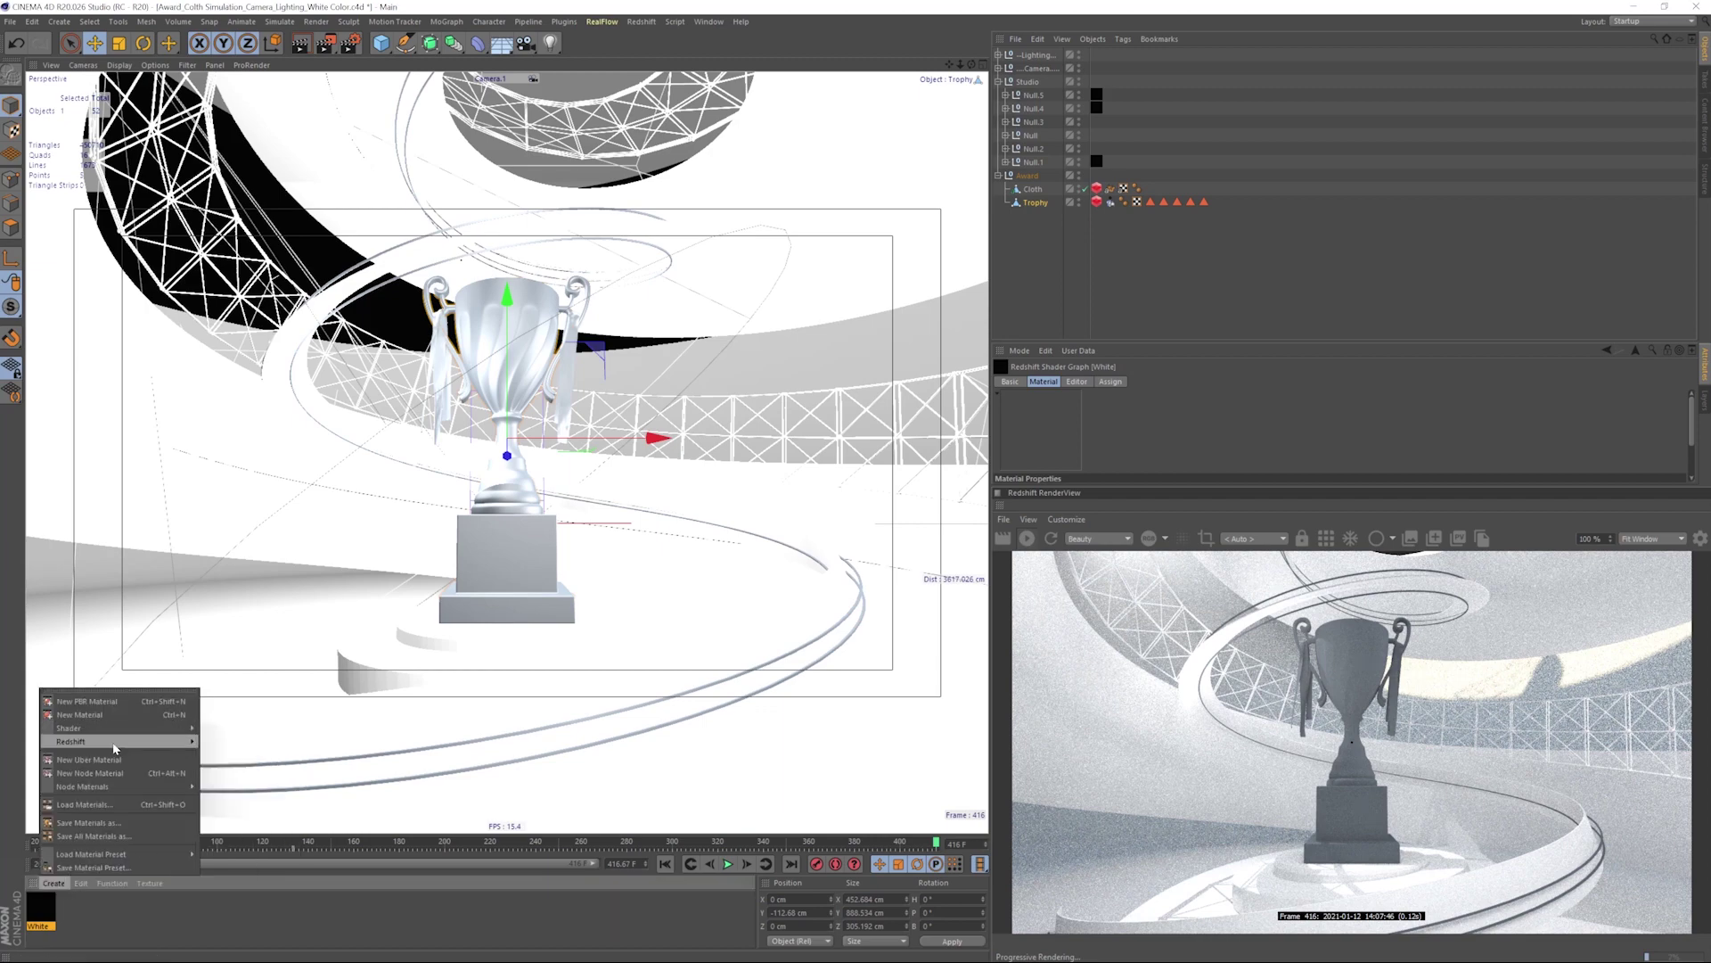
{"action": "mouse_move", "coordinate": [115, 748]}
{"action": "left_click", "coordinate": [269, 742]}
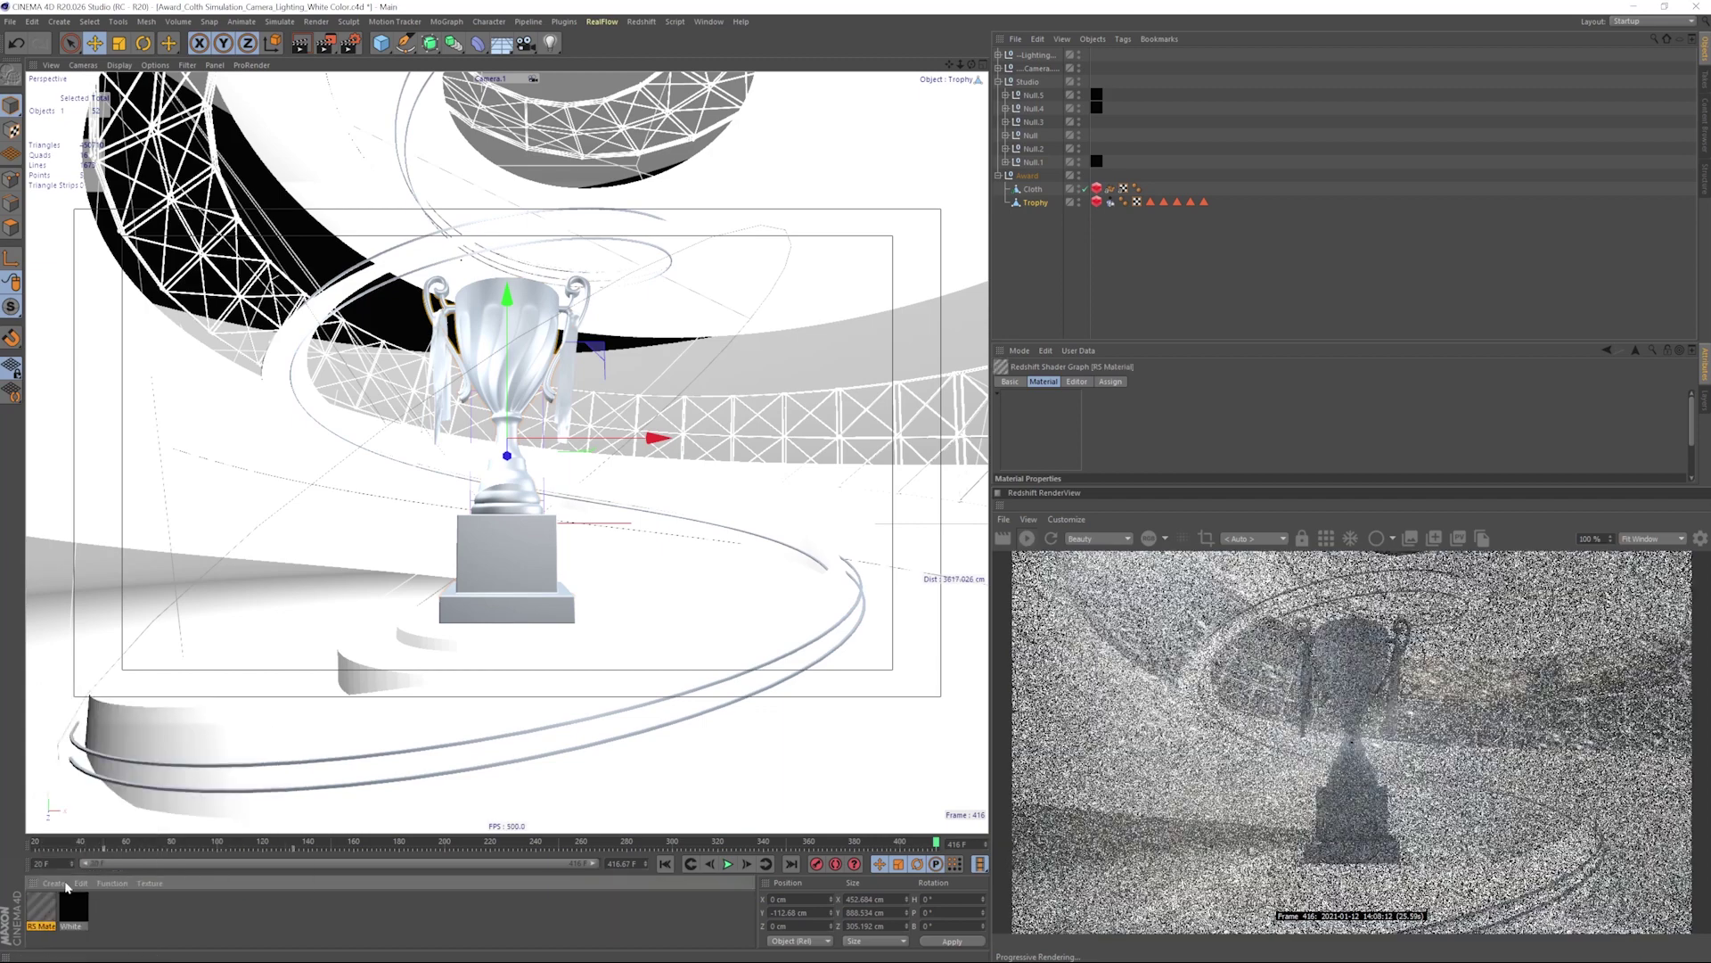
{"action": "double_click", "coordinate": [50, 902]}
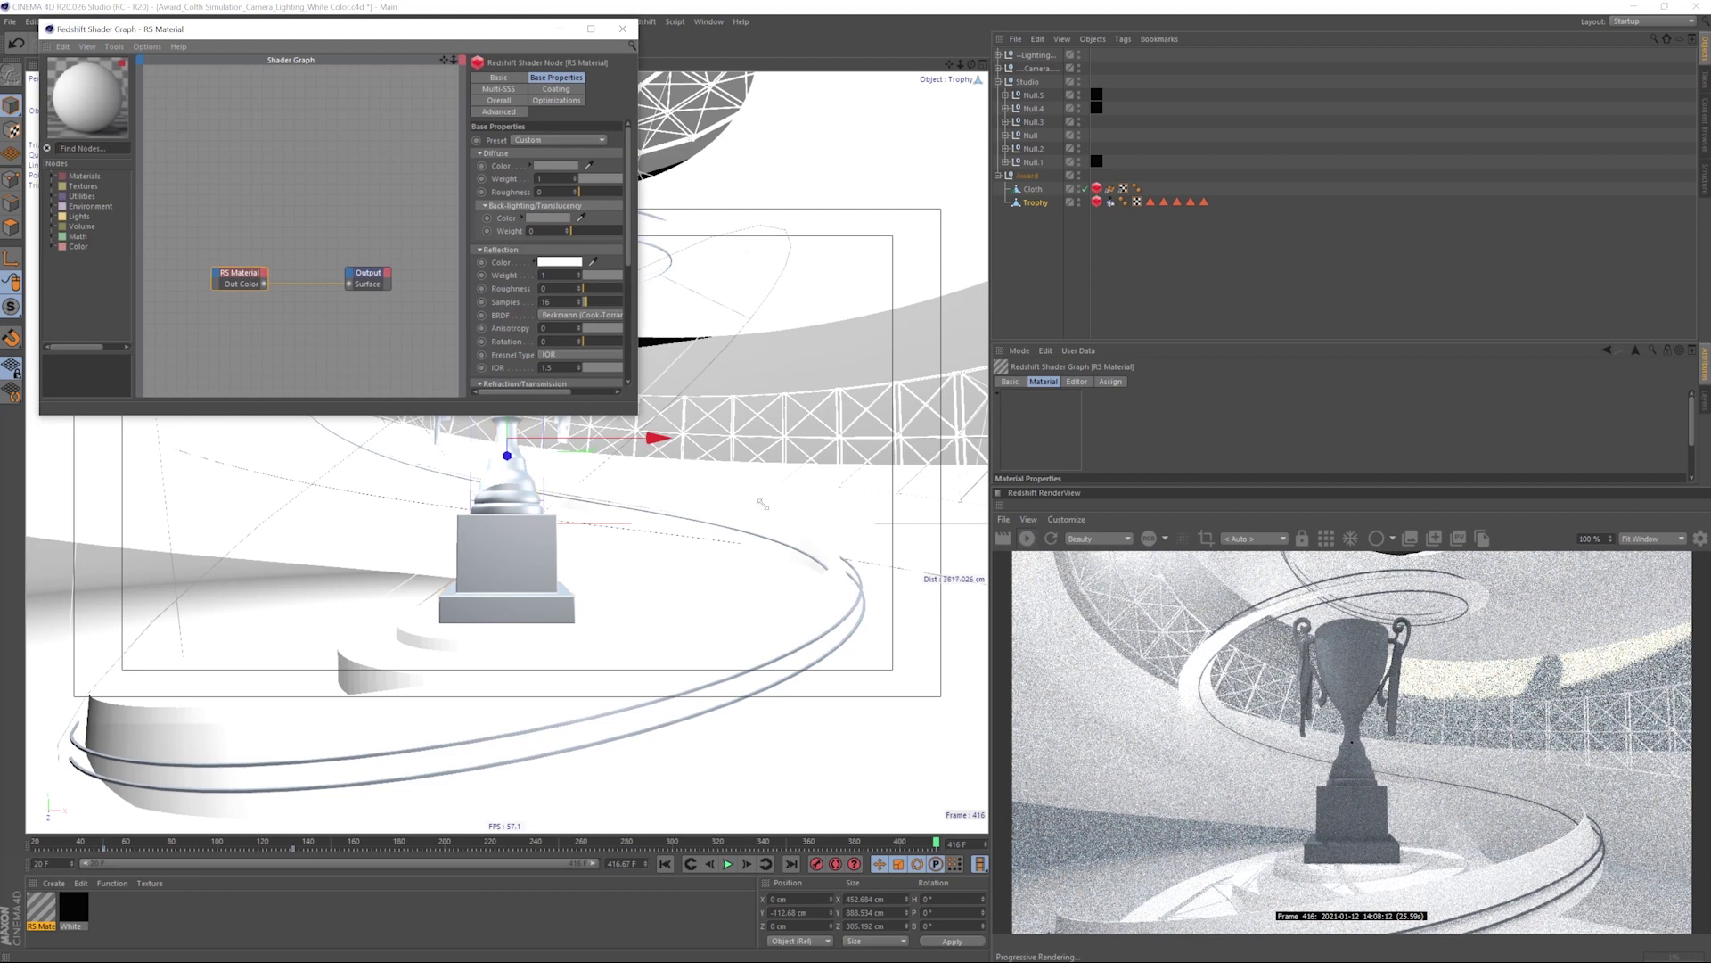
{"action": "left_click_drag", "start_coordinate": [680, 420], "coordinate": [865, 501]}
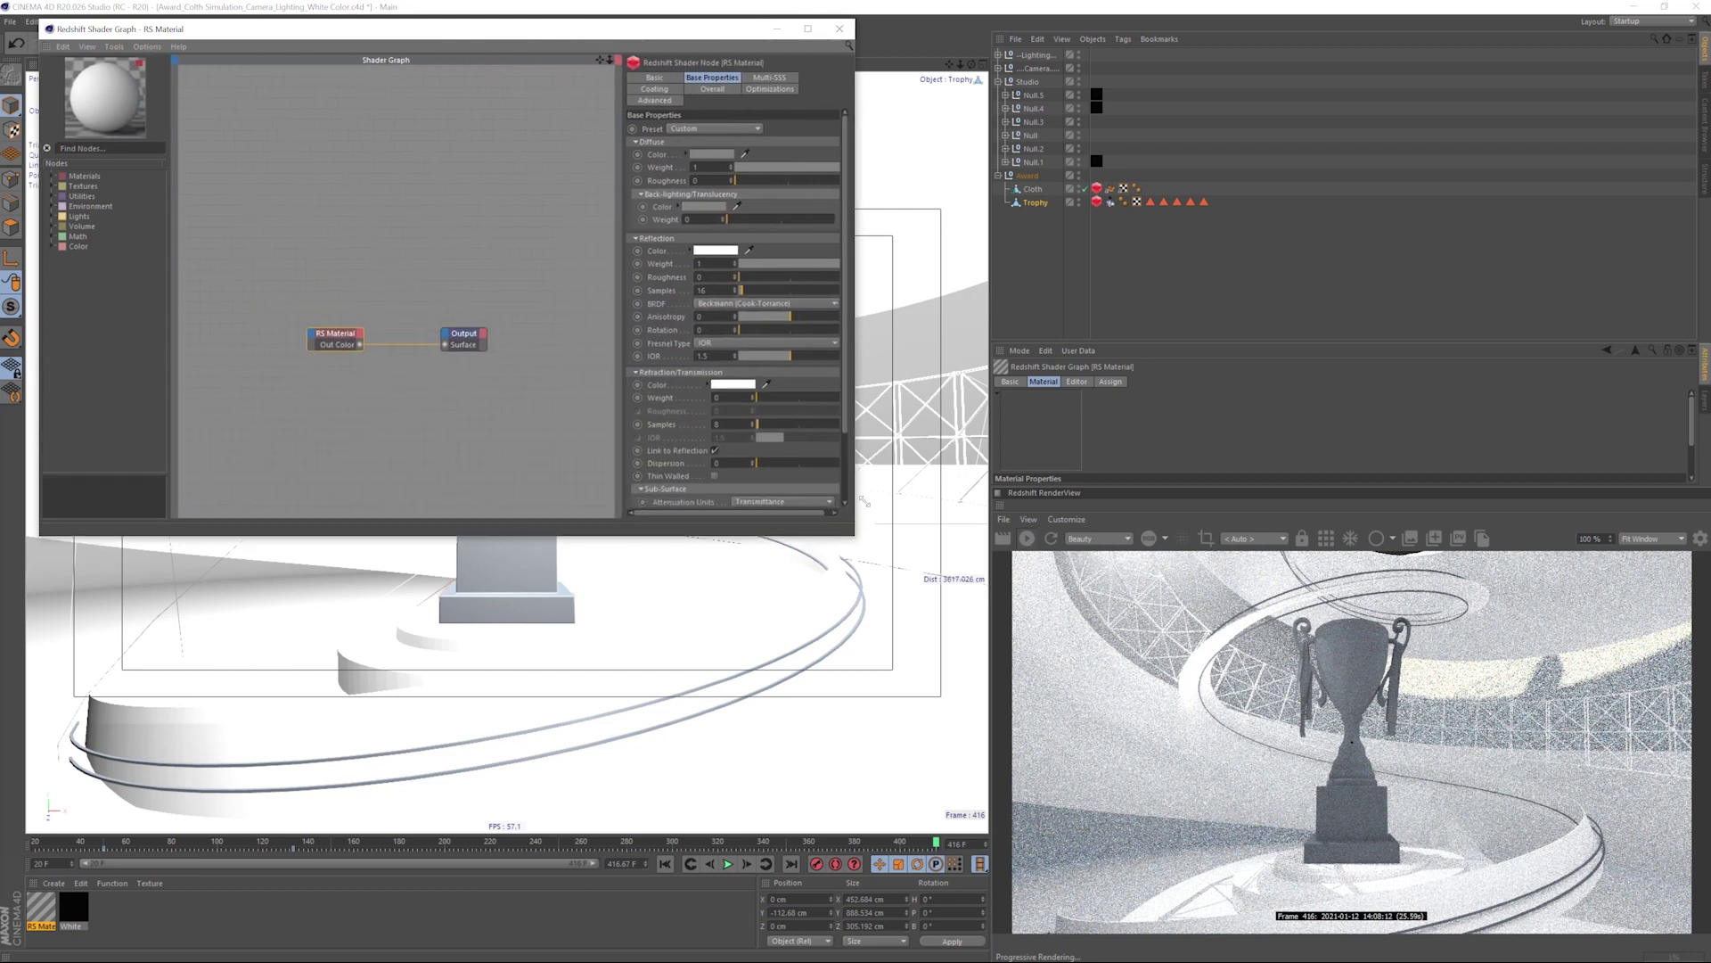
- Assign the second Redshift material to the Trophy object in the Award group
{"action": "left_click", "coordinate": [743, 129]}
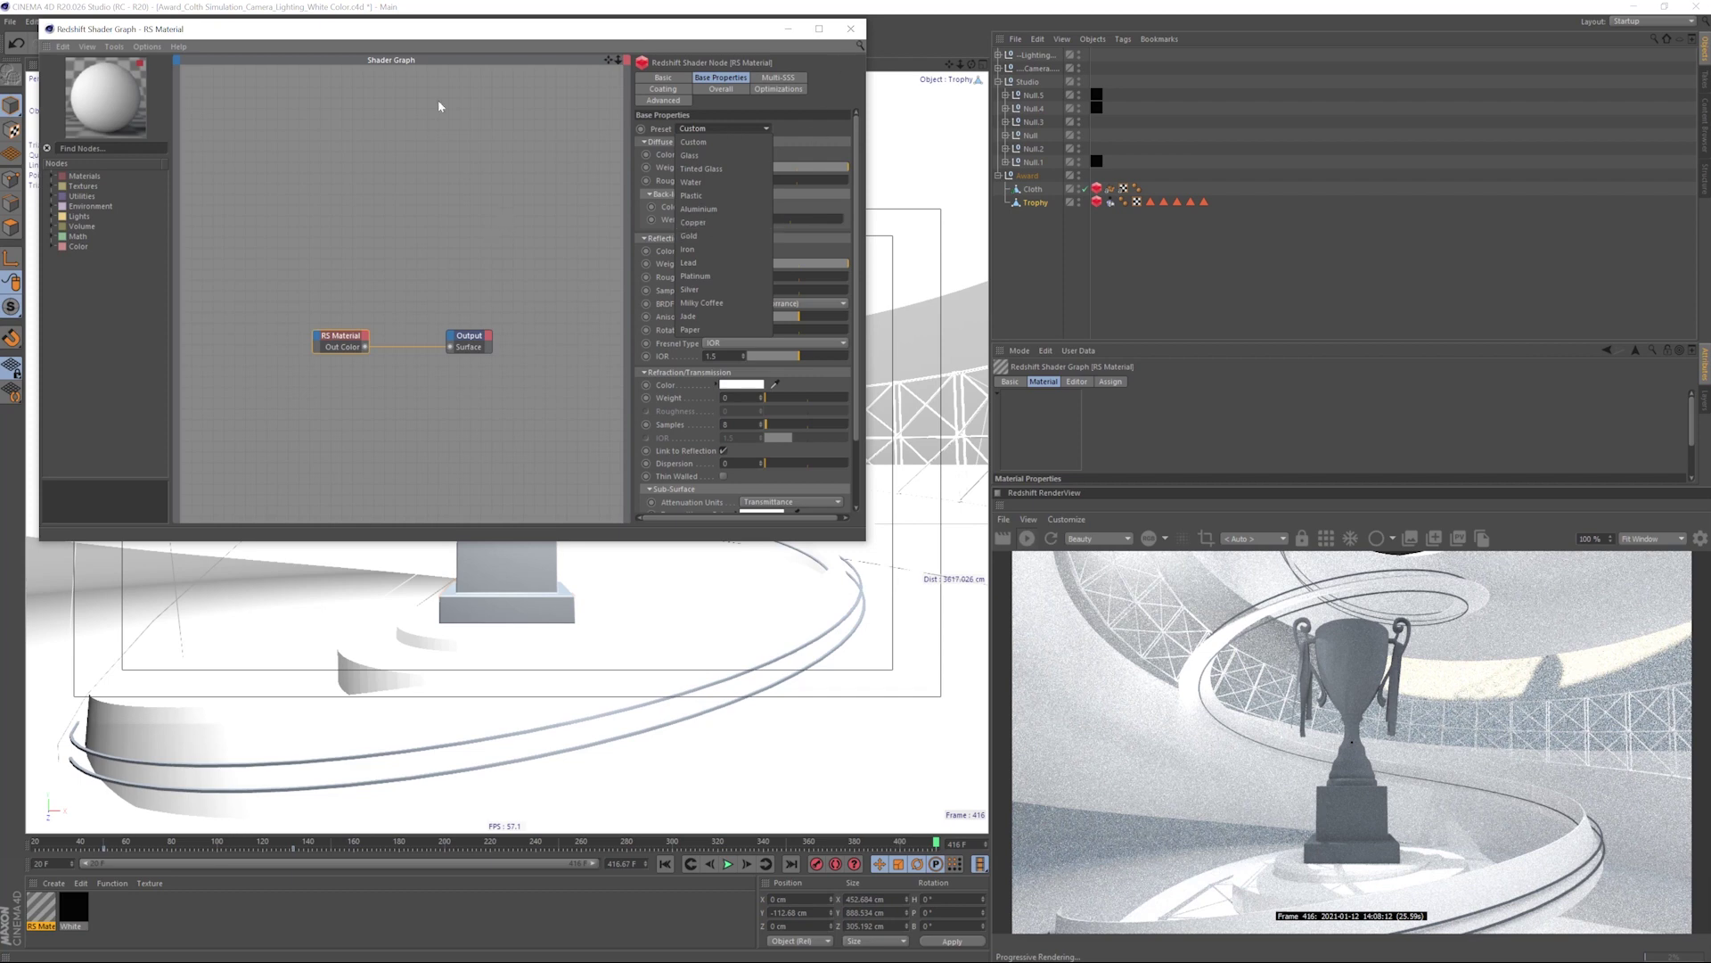
{"action": "left_click", "coordinate": [858, 30]}
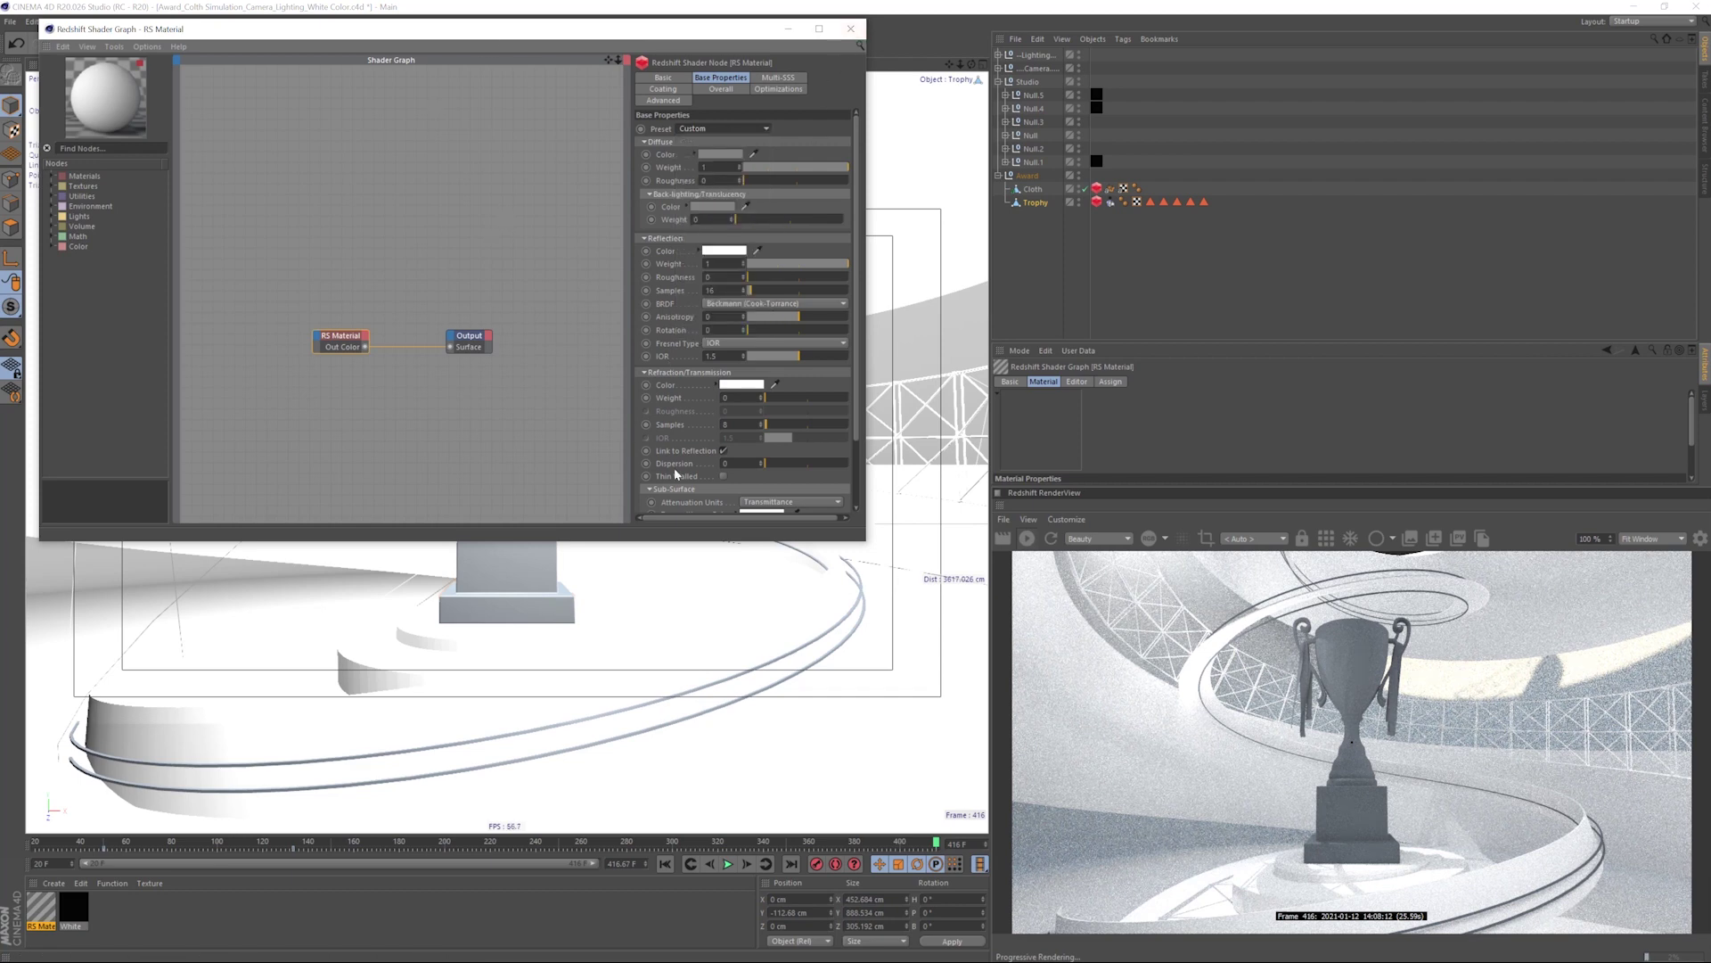
{"action": "left_click_drag", "start_coordinate": [49, 909], "coordinate": [1057, 341]}
{"action": "left_click_drag", "start_coordinate": [1036, 204], "coordinate": [1034, 203]}
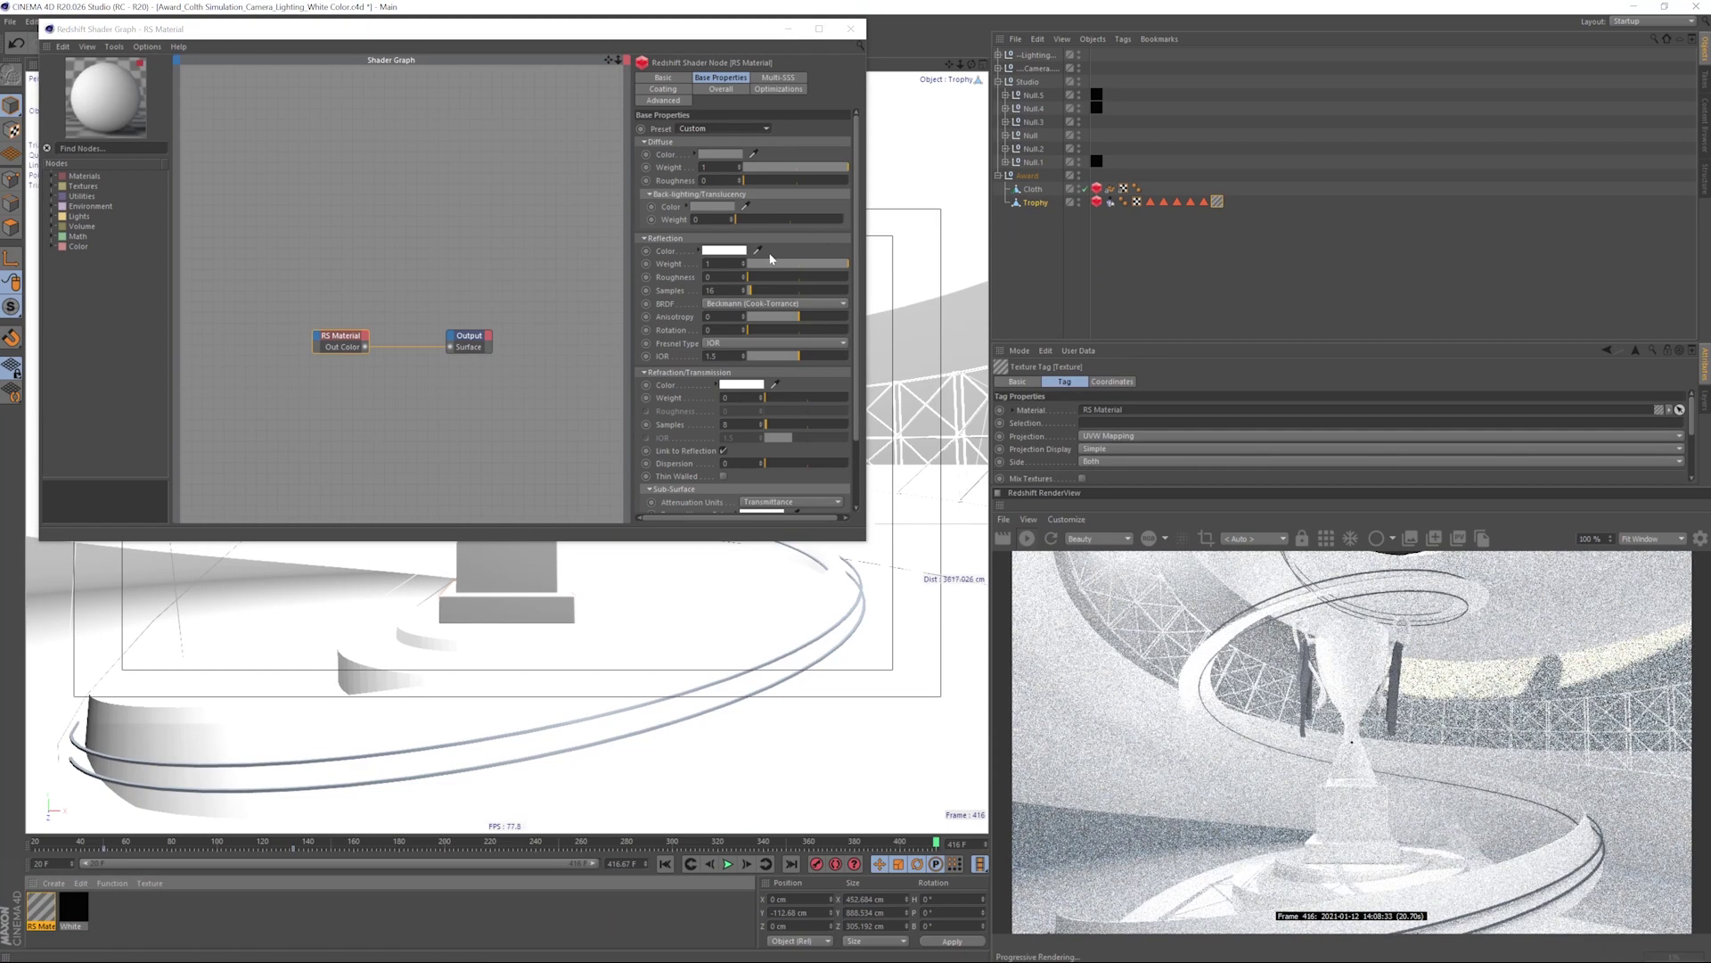
- Disable the Stage and Circle.1 objects in the camera group to free the view, and close the shader graph
{"action": "left_click", "coordinate": [998, 55]}
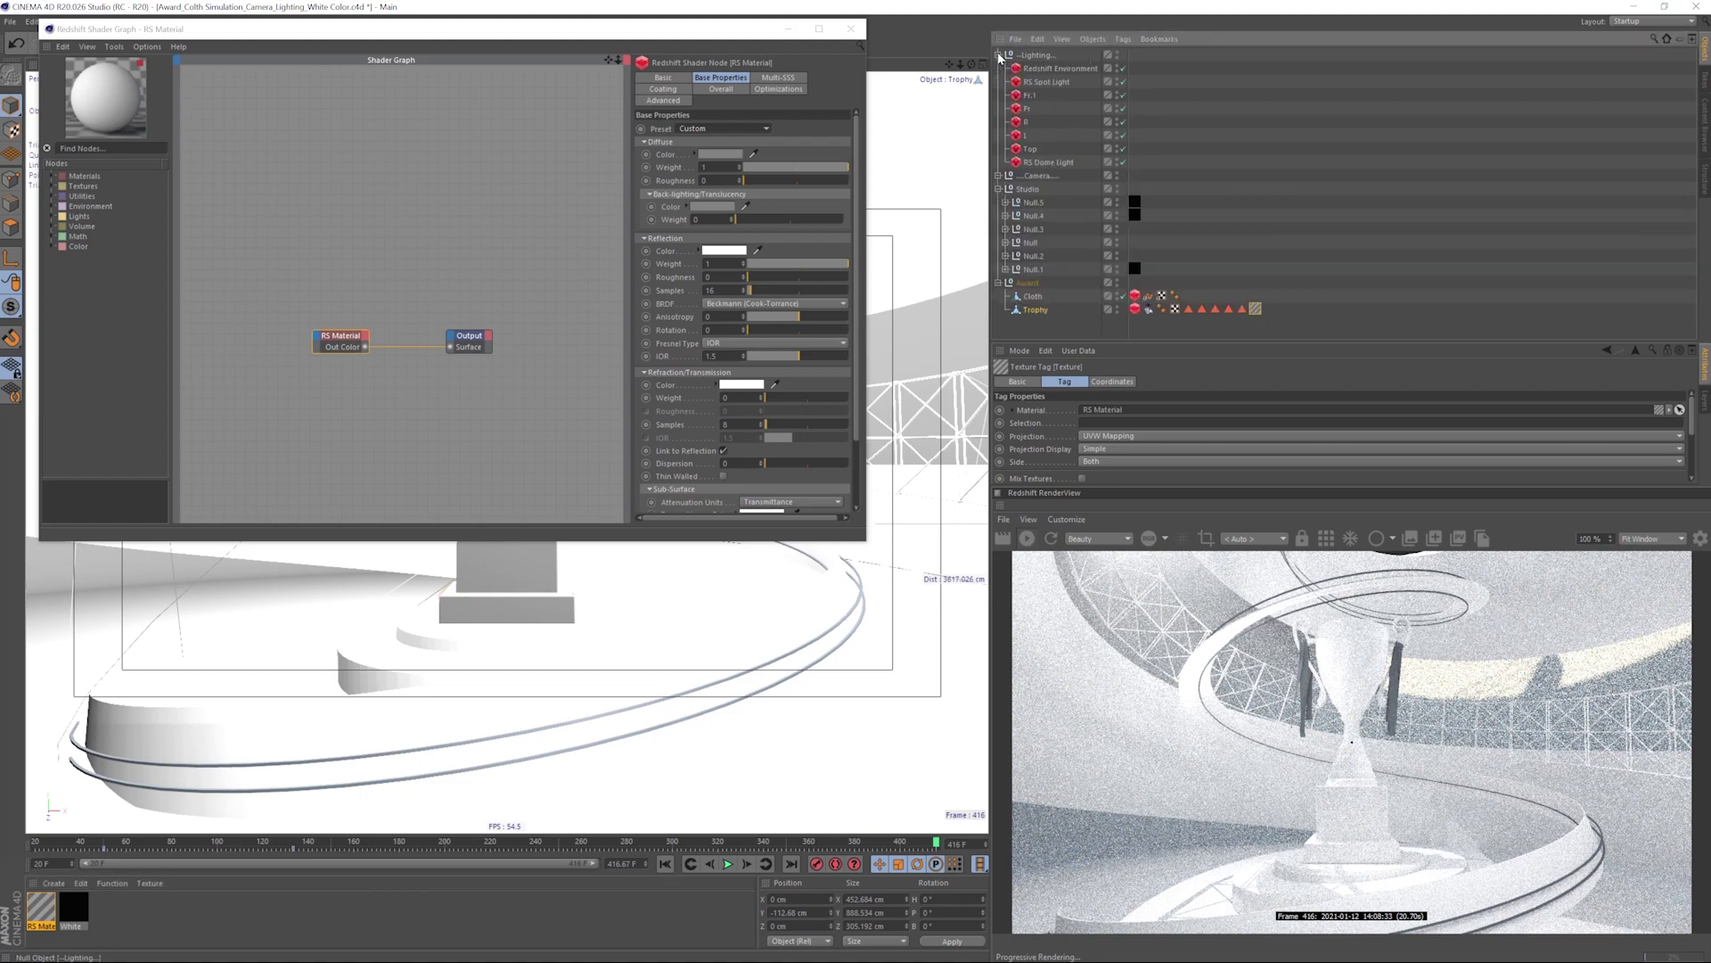
{"action": "left_click", "coordinate": [998, 55]}
{"action": "left_click", "coordinate": [998, 69]}
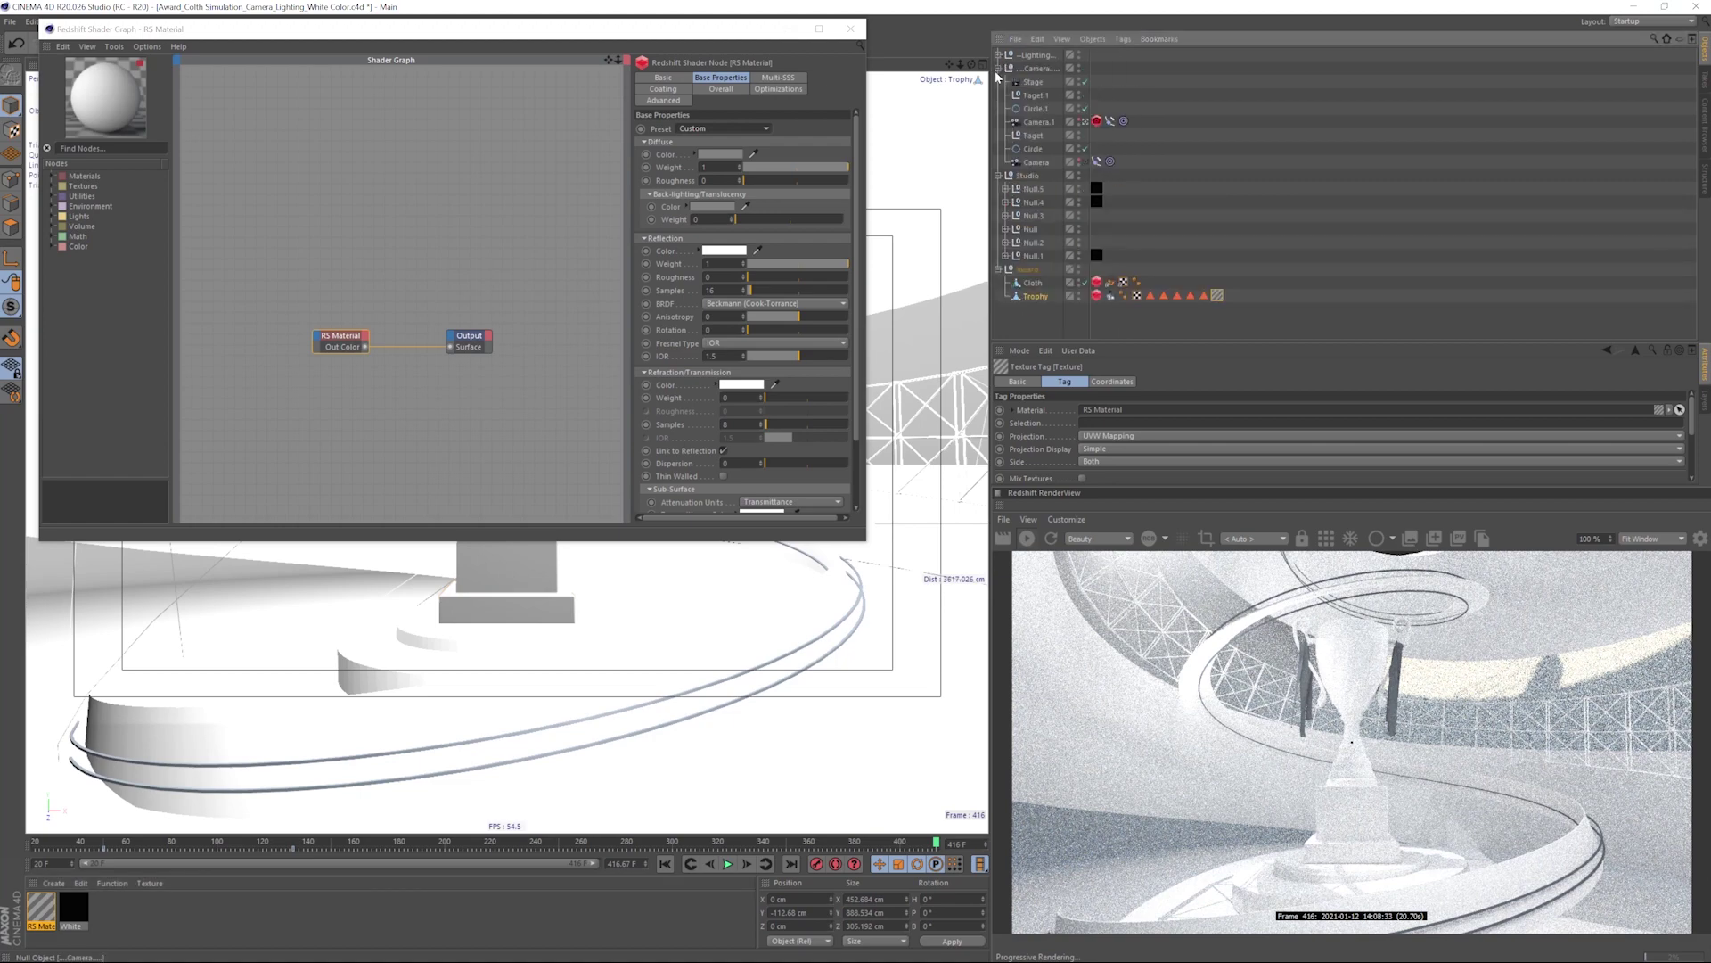
{"action": "left_click", "coordinate": [1085, 109]}
{"action": "left_click", "coordinate": [1085, 122]}
{"action": "left_click_drag", "start_coordinate": [783, 612], "coordinate": [561, 537], "text": "alt"}
{"action": "left_click", "coordinate": [850, 29]}
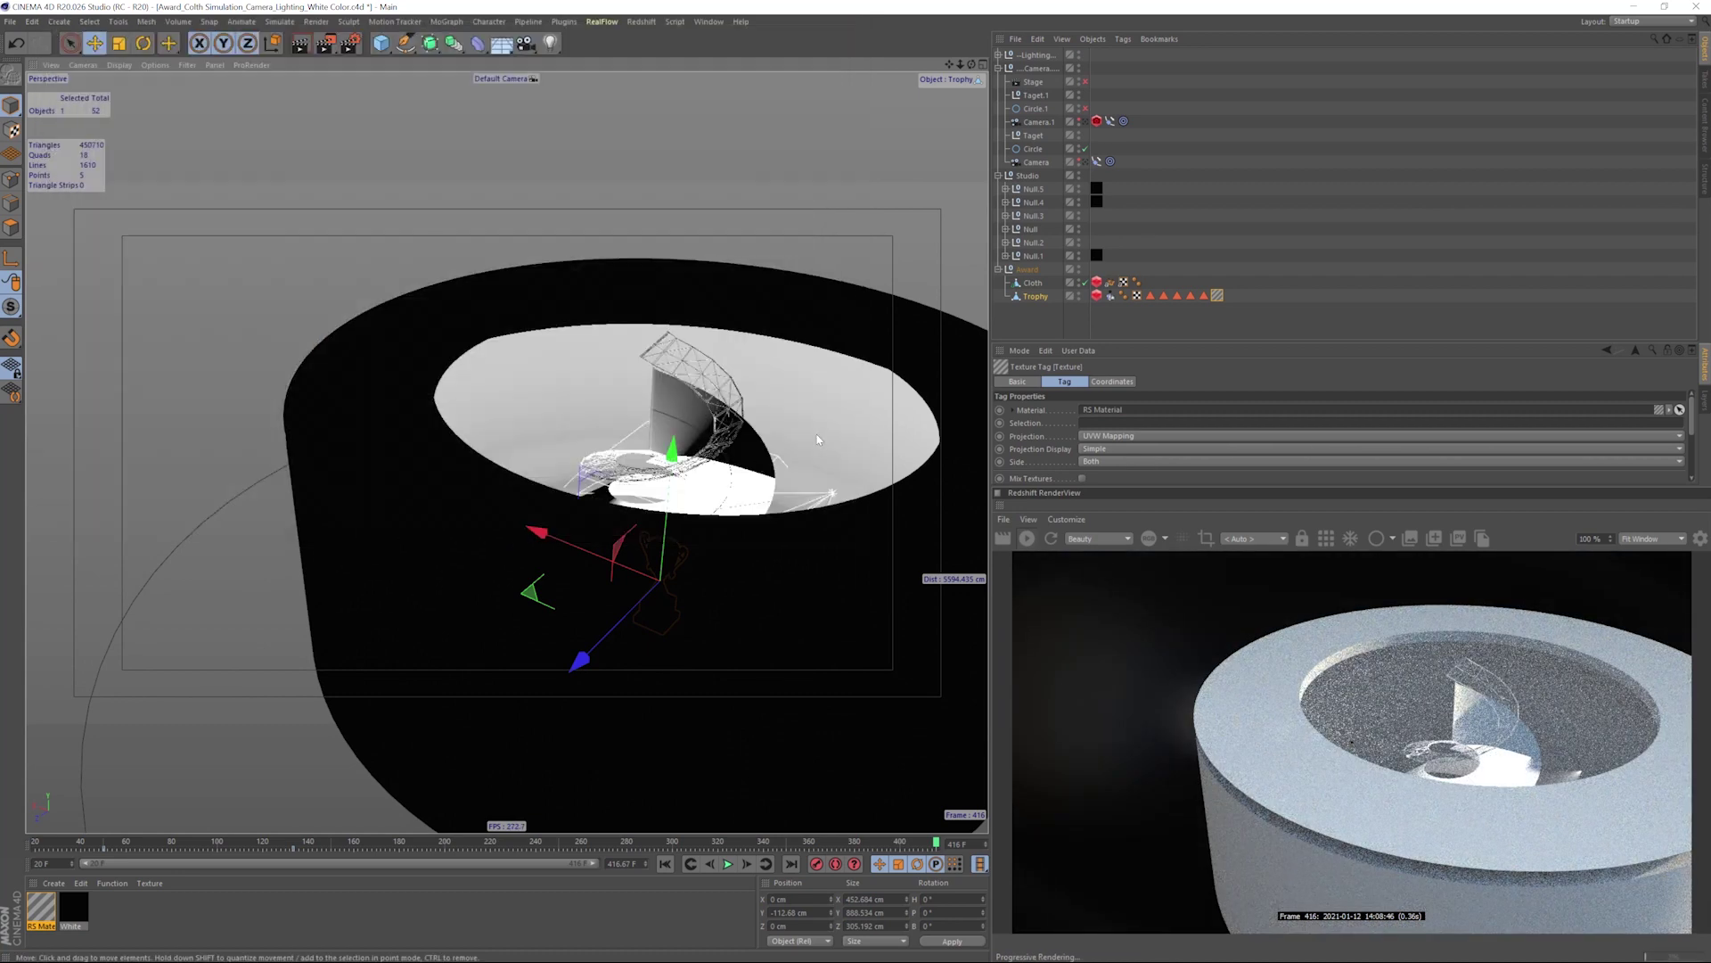
- Find which group holds the large outer cylinder and hide that group, Null.5, in the Studio group
{"action": "left_click_drag", "start_coordinate": [757, 490], "coordinate": [577, 567], "text": "alt"}
{"action": "left_click", "coordinate": [1275, 214]}
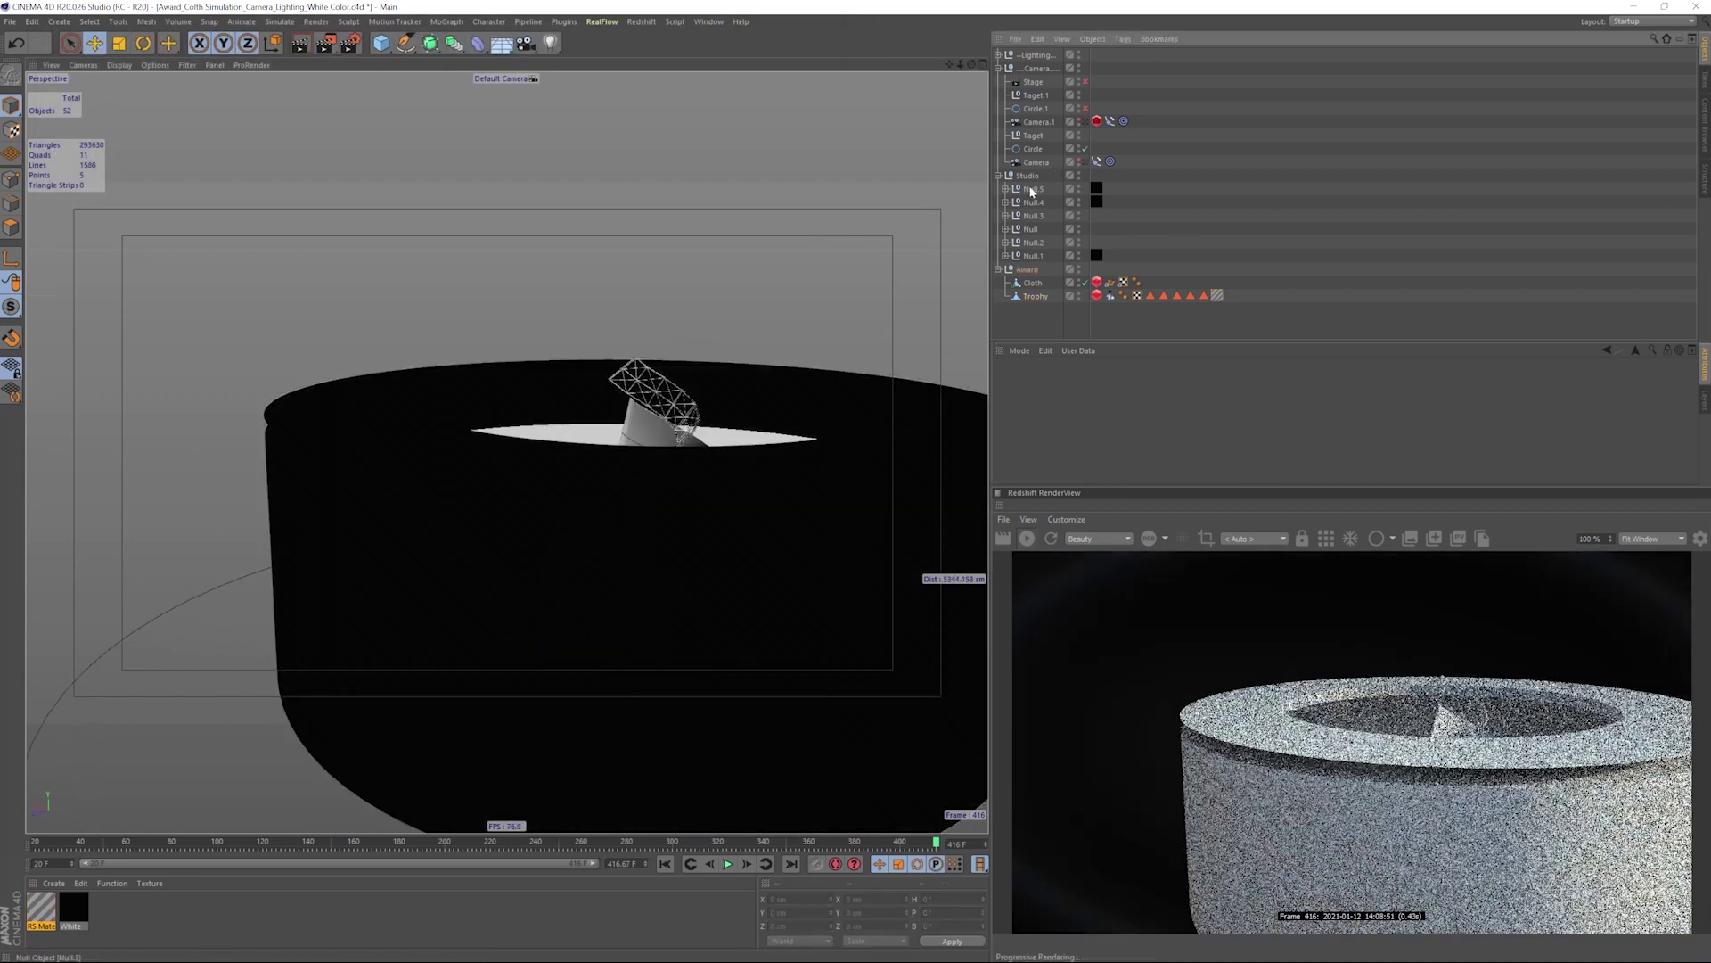
{"action": "left_click", "coordinate": [847, 456]}
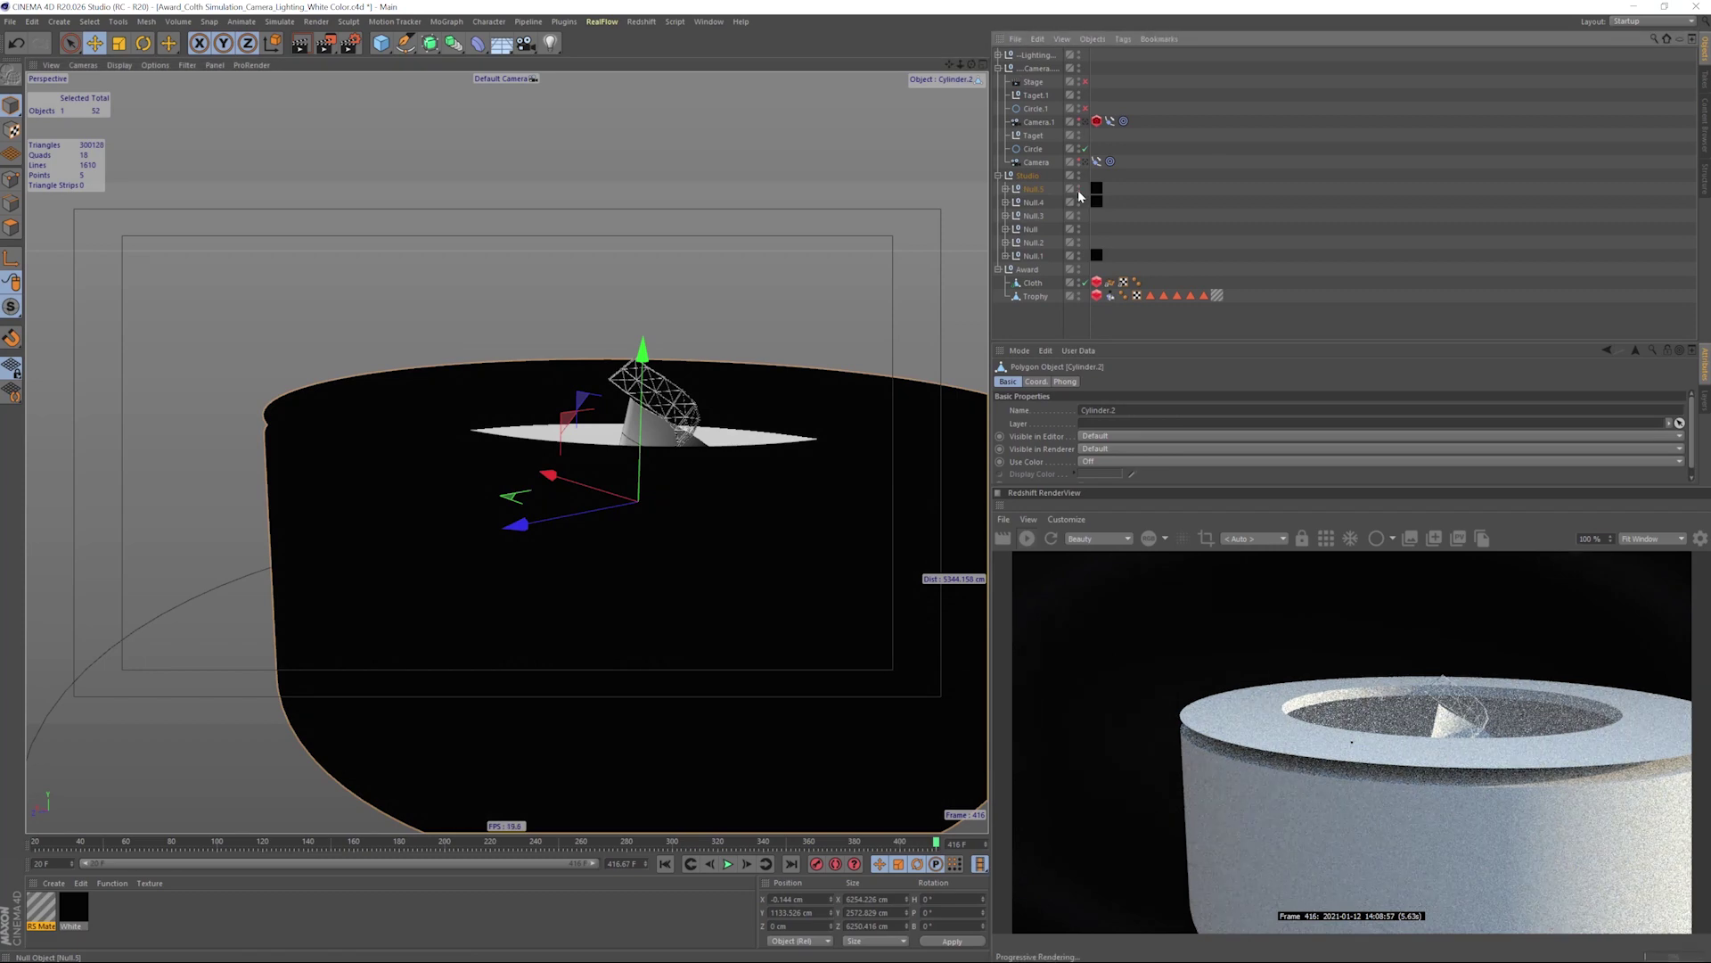
{"action": "left_click", "coordinate": [1074, 197]}
{"action": "left_click", "coordinate": [1034, 189]}
{"action": "left_click", "coordinate": [1078, 190], "text": "alt"}
{"action": "left_click", "coordinate": [1077, 190], "text": "alt"}
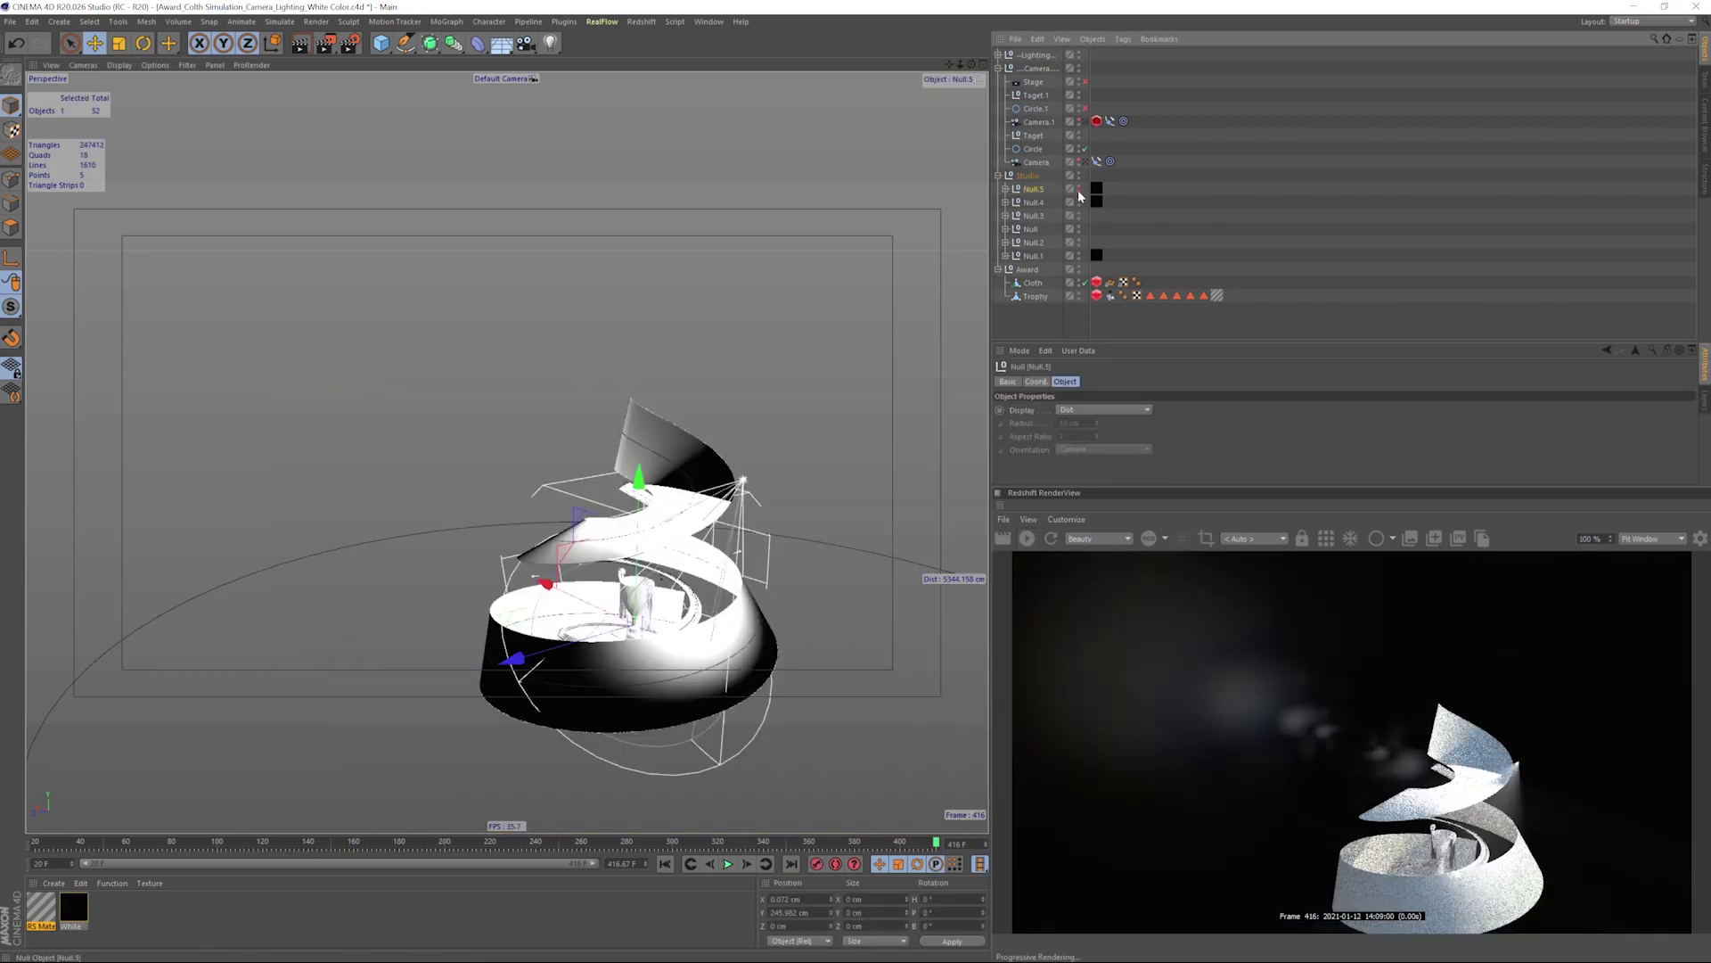
- Examine the trophy cup and its ribbons up close in the viewport
{"action": "middle_click_drag", "start_coordinate": [583, 624], "coordinate": [538, 565], "text": "alt"}
{"action": "right_click_drag", "start_coordinate": [538, 565], "coordinate": [665, 513], "text": "alt"}
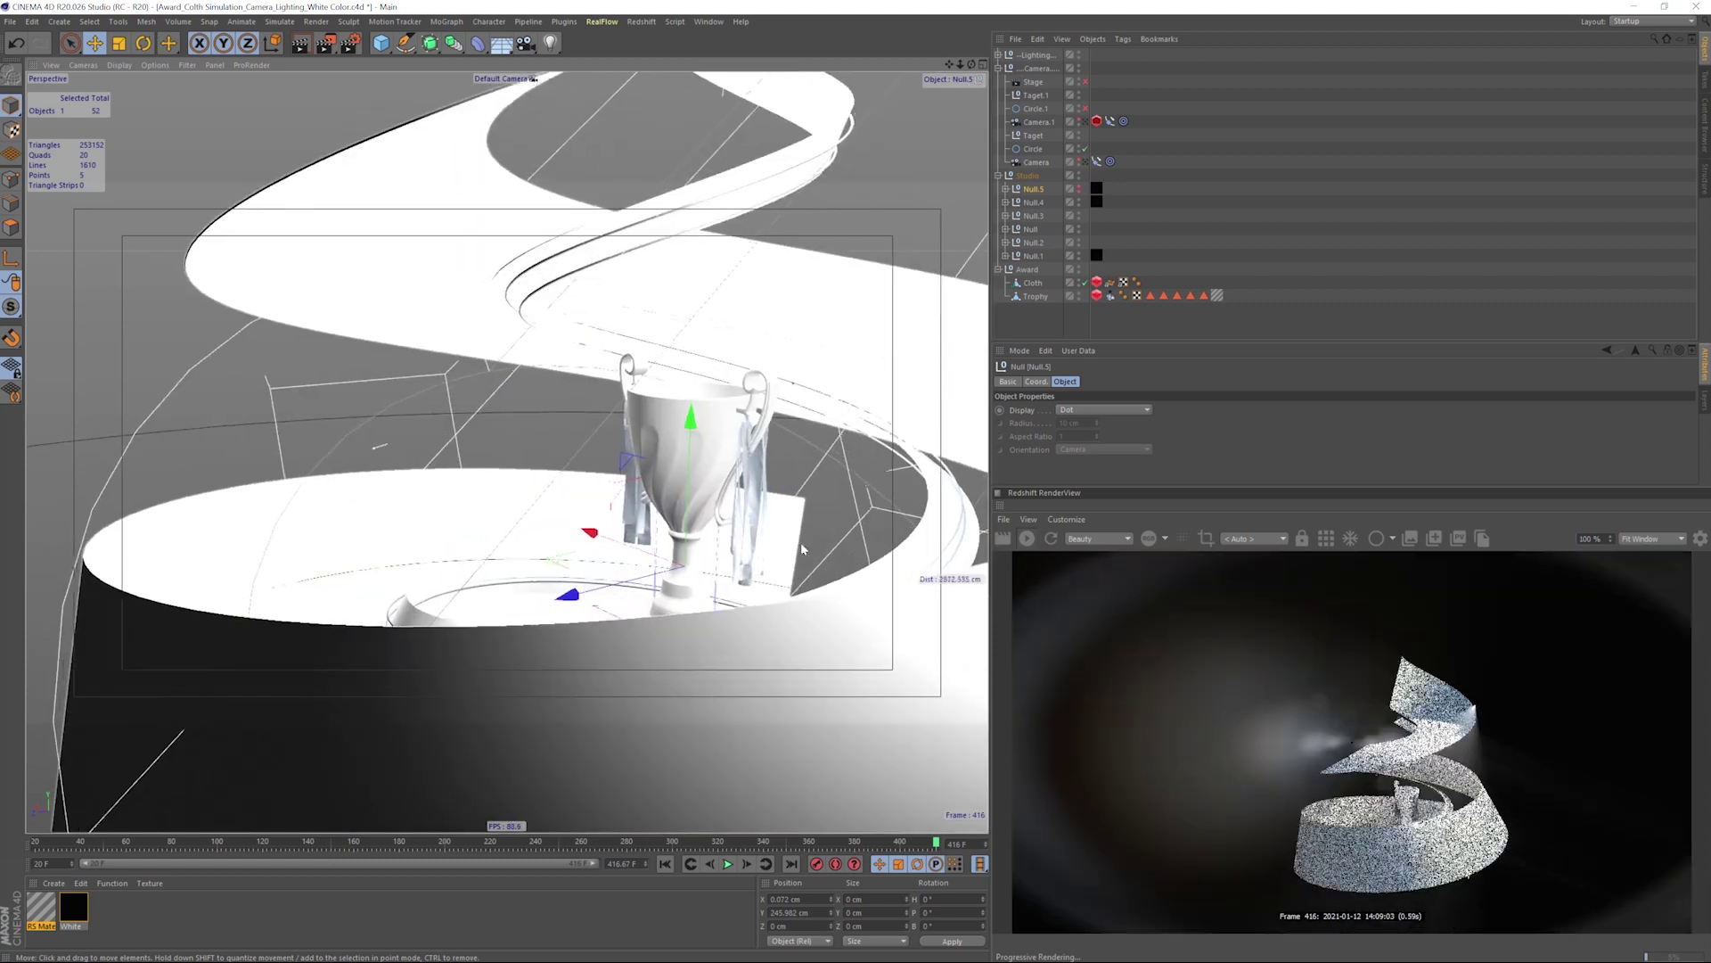
{"action": "middle_click_drag", "start_coordinate": [665, 512], "coordinate": [597, 536], "text": "alt"}
{"action": "right_click_drag", "start_coordinate": [597, 536], "coordinate": [713, 540], "text": "alt"}
{"action": "left_click_drag", "start_coordinate": [713, 540], "coordinate": [821, 535], "text": "alt"}
{"action": "middle_click_drag", "start_coordinate": [583, 395], "coordinate": [506, 452], "text": "alt"}
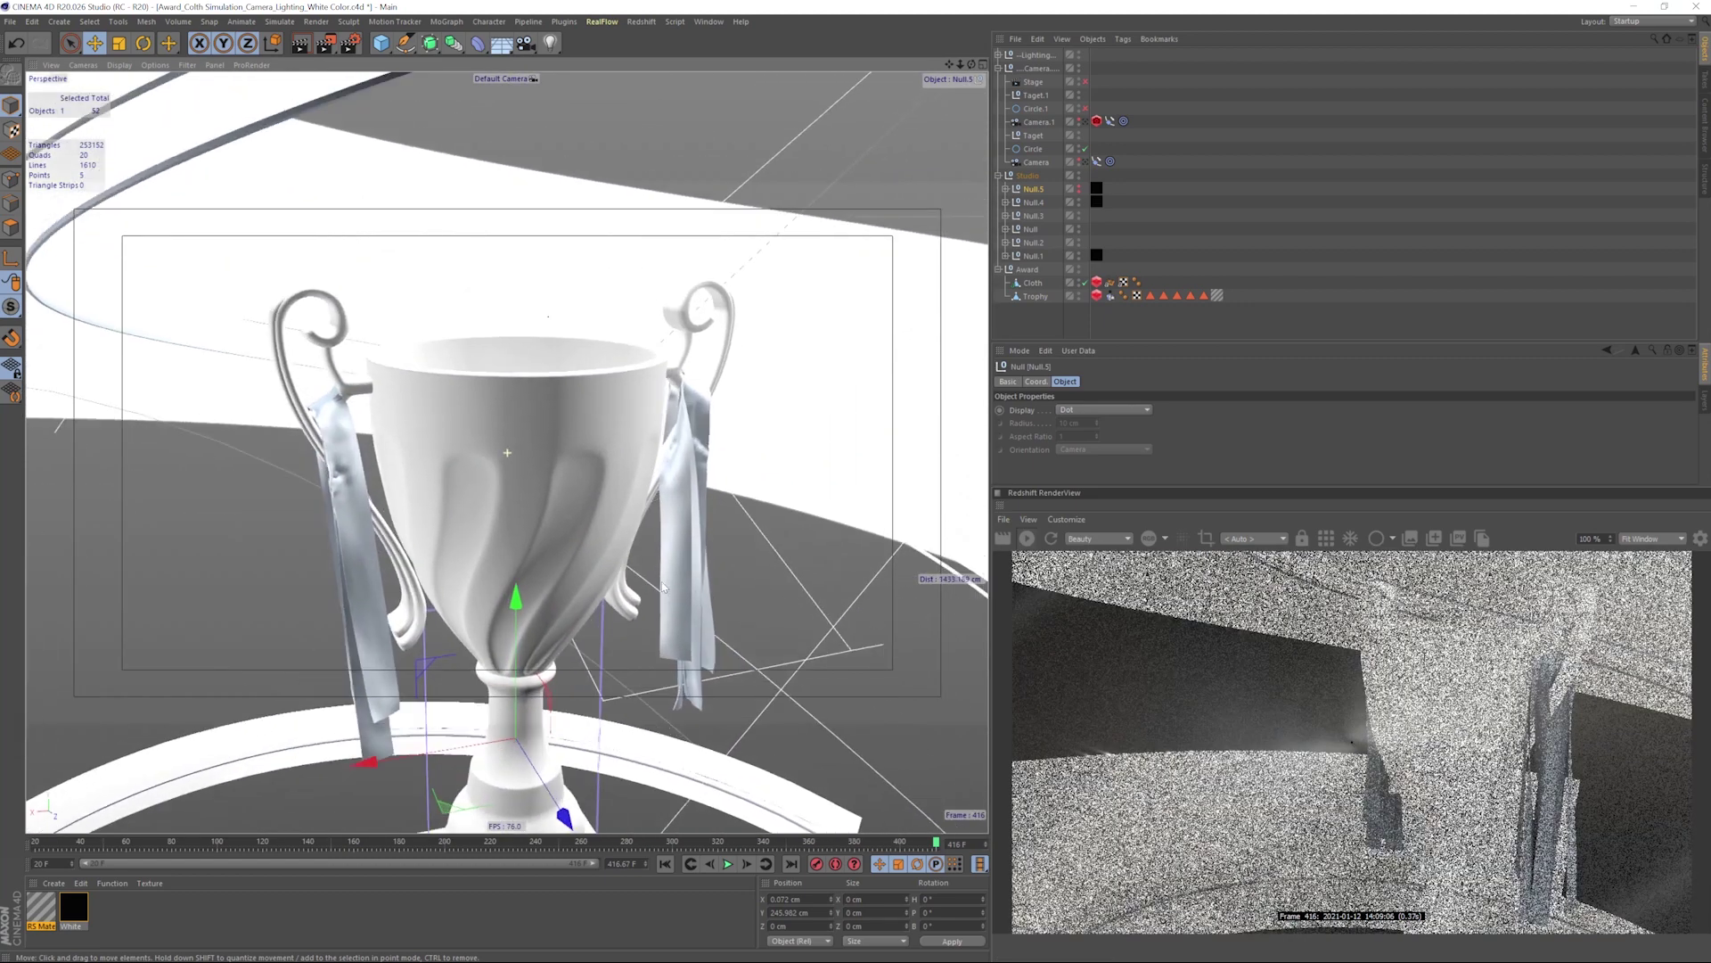
{"action": "left_click_drag", "start_coordinate": [506, 452], "coordinate": [663, 572], "text": "alt"}
{"action": "middle_click_drag", "start_coordinate": [663, 571], "coordinate": [616, 580], "text": "alt"}
{"action": "right_click_drag", "start_coordinate": [617, 580], "coordinate": [629, 534], "text": "alt"}
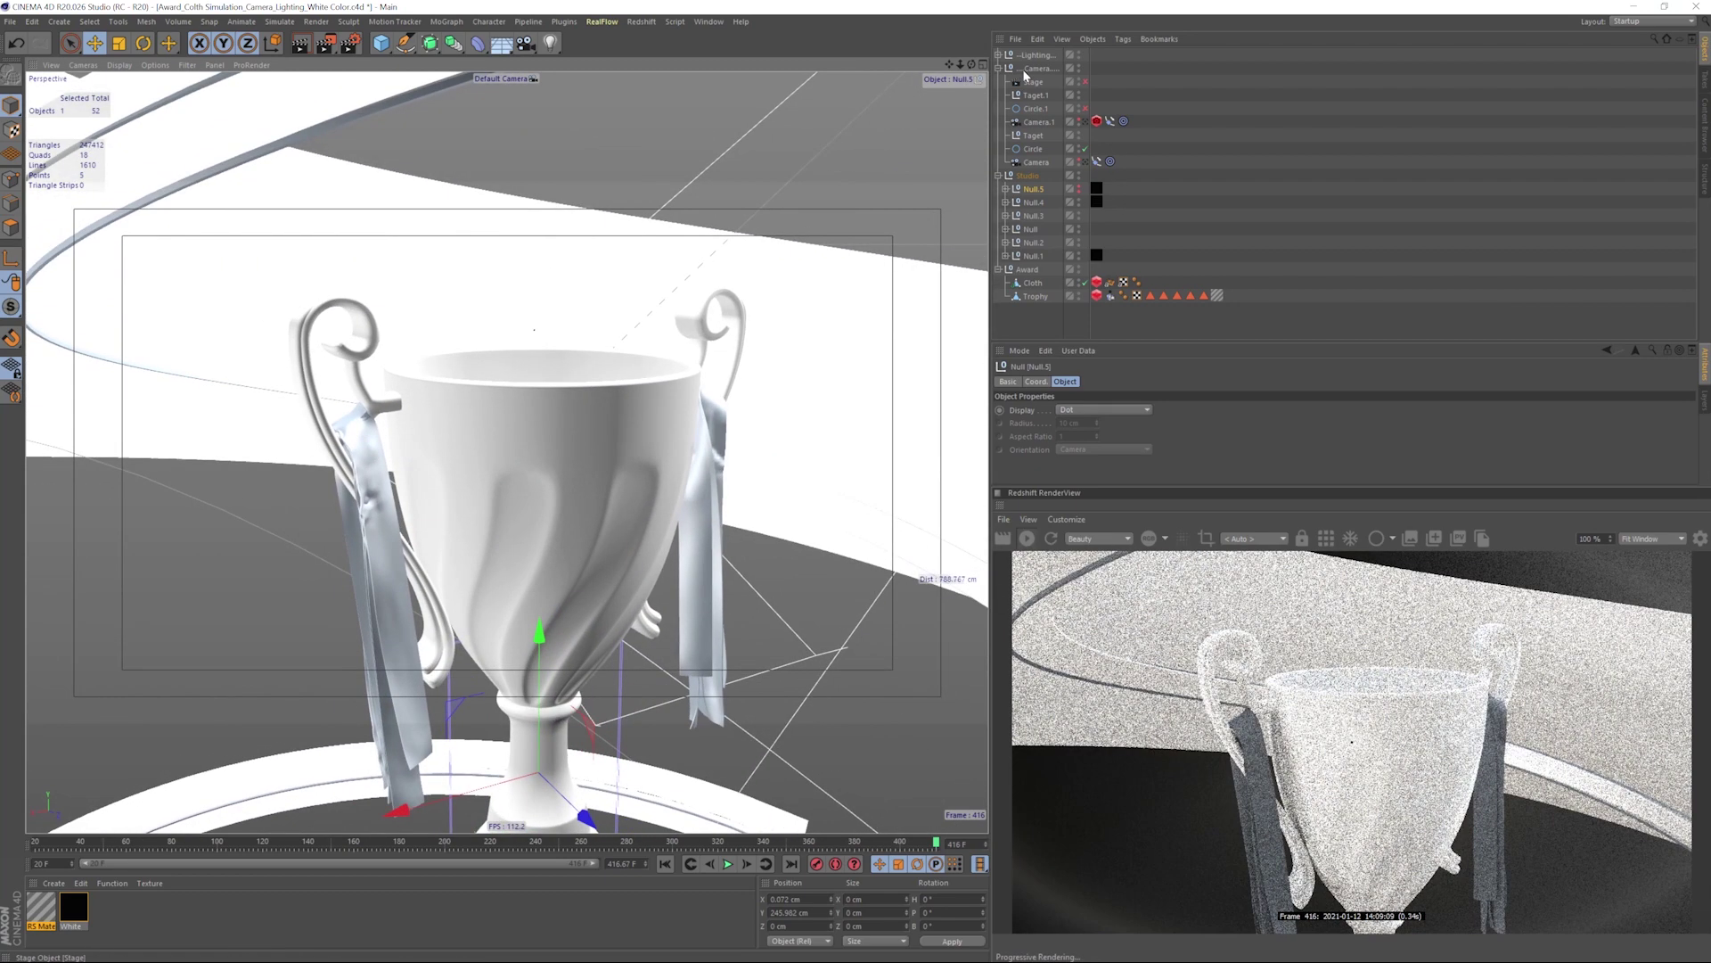
- Disable the Redshift Environment and RS Spot Light in the lighting group
{"action": "left_click", "coordinate": [998, 55]}
{"action": "left_click_drag", "start_coordinate": [1124, 70], "coordinate": [1124, 82]}
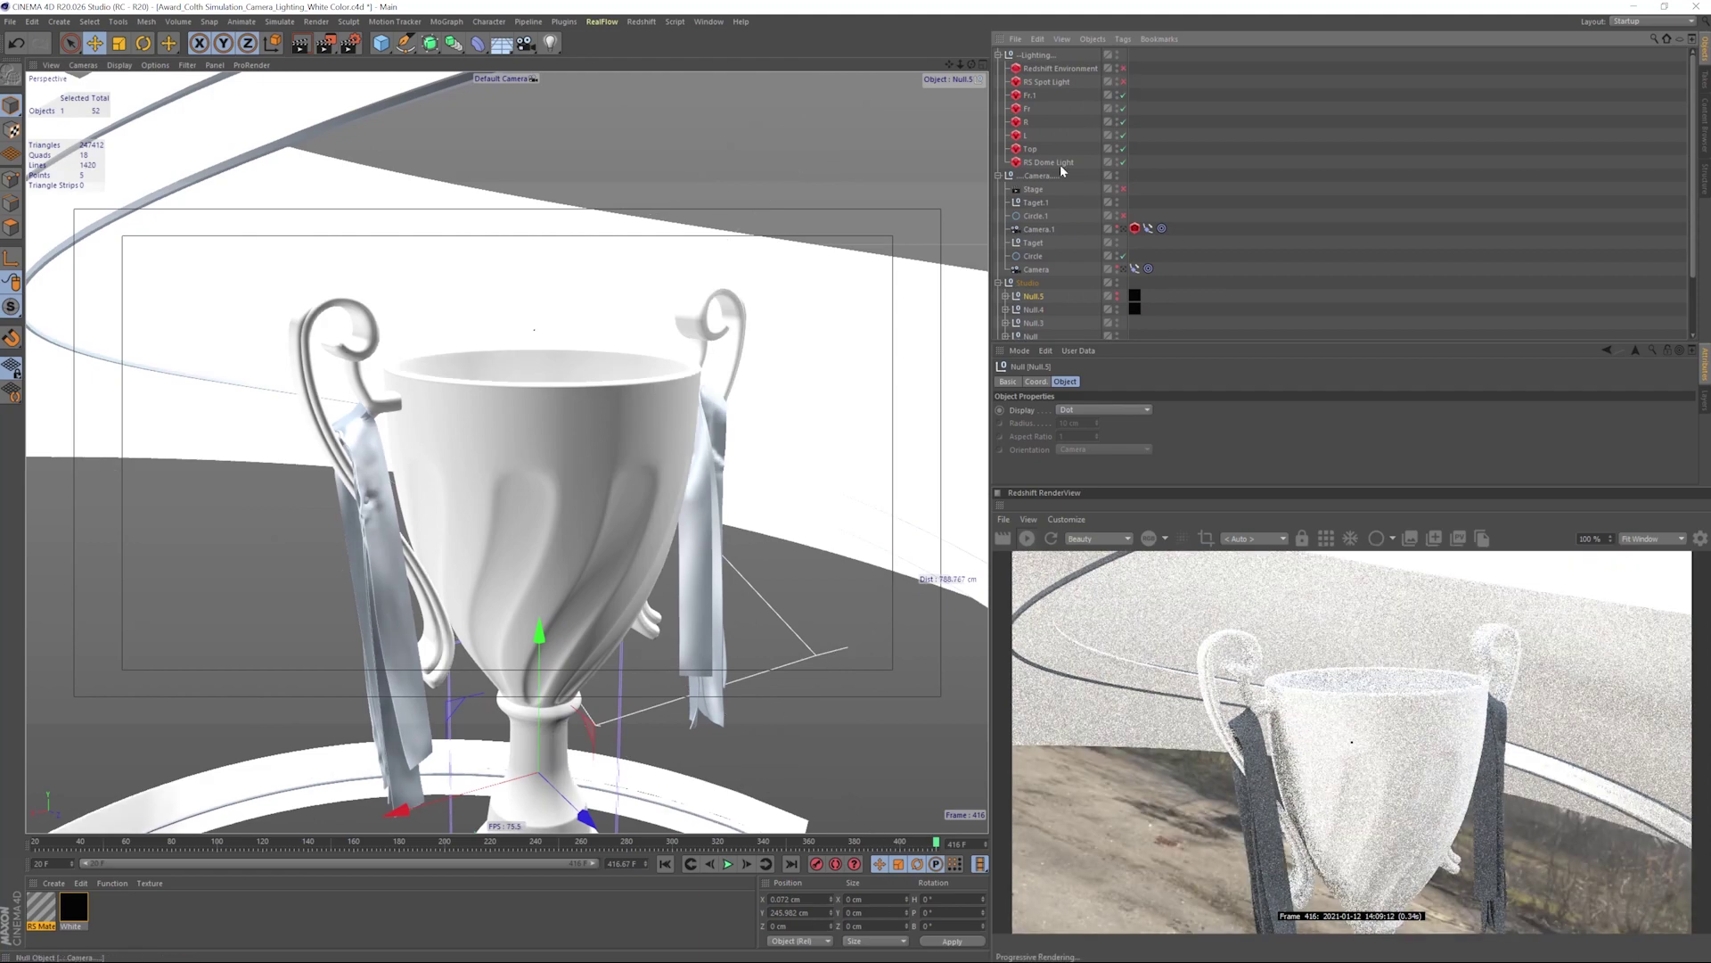
- Open the trophy's RS Material in the shader graph and rename it Copper
{"action": "left_click_drag", "start_coordinate": [624, 367], "coordinate": [592, 375], "text": "alt"}
{"action": "middle_click_drag", "start_coordinate": [562, 446], "coordinate": [576, 370], "text": "alt"}
{"action": "left_click_drag", "start_coordinate": [577, 371], "coordinate": [351, 375], "text": "alt"}
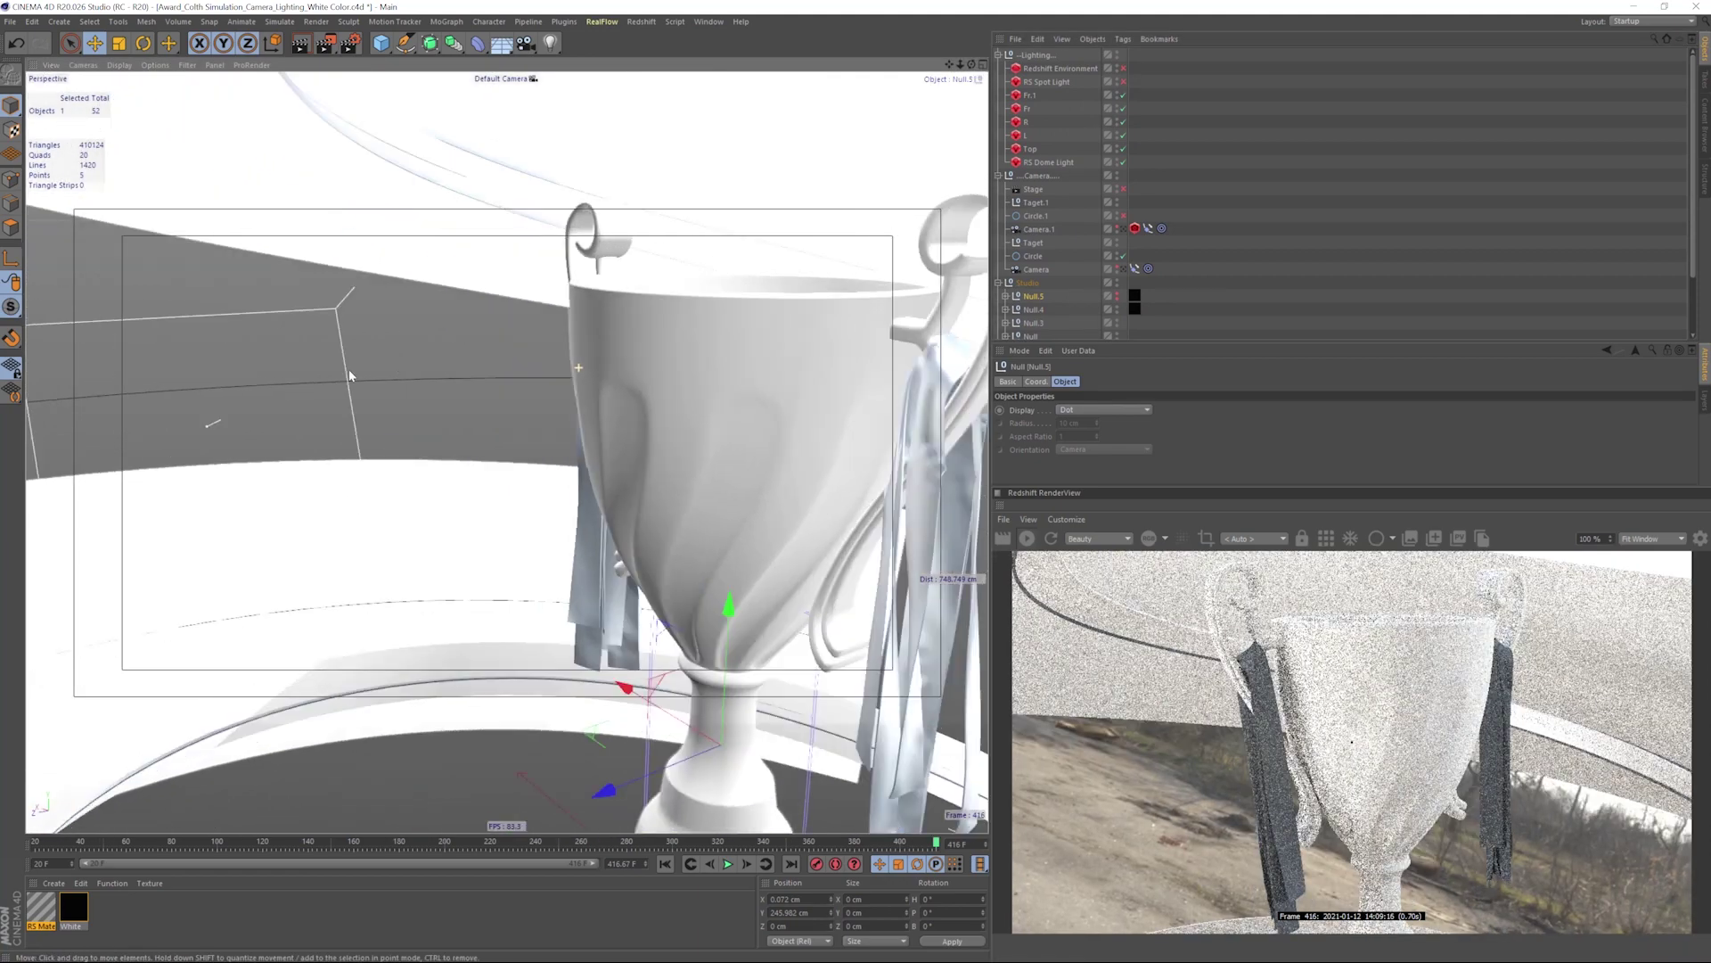
{"action": "left_click_drag", "start_coordinate": [570, 437], "coordinate": [517, 486], "text": "alt"}
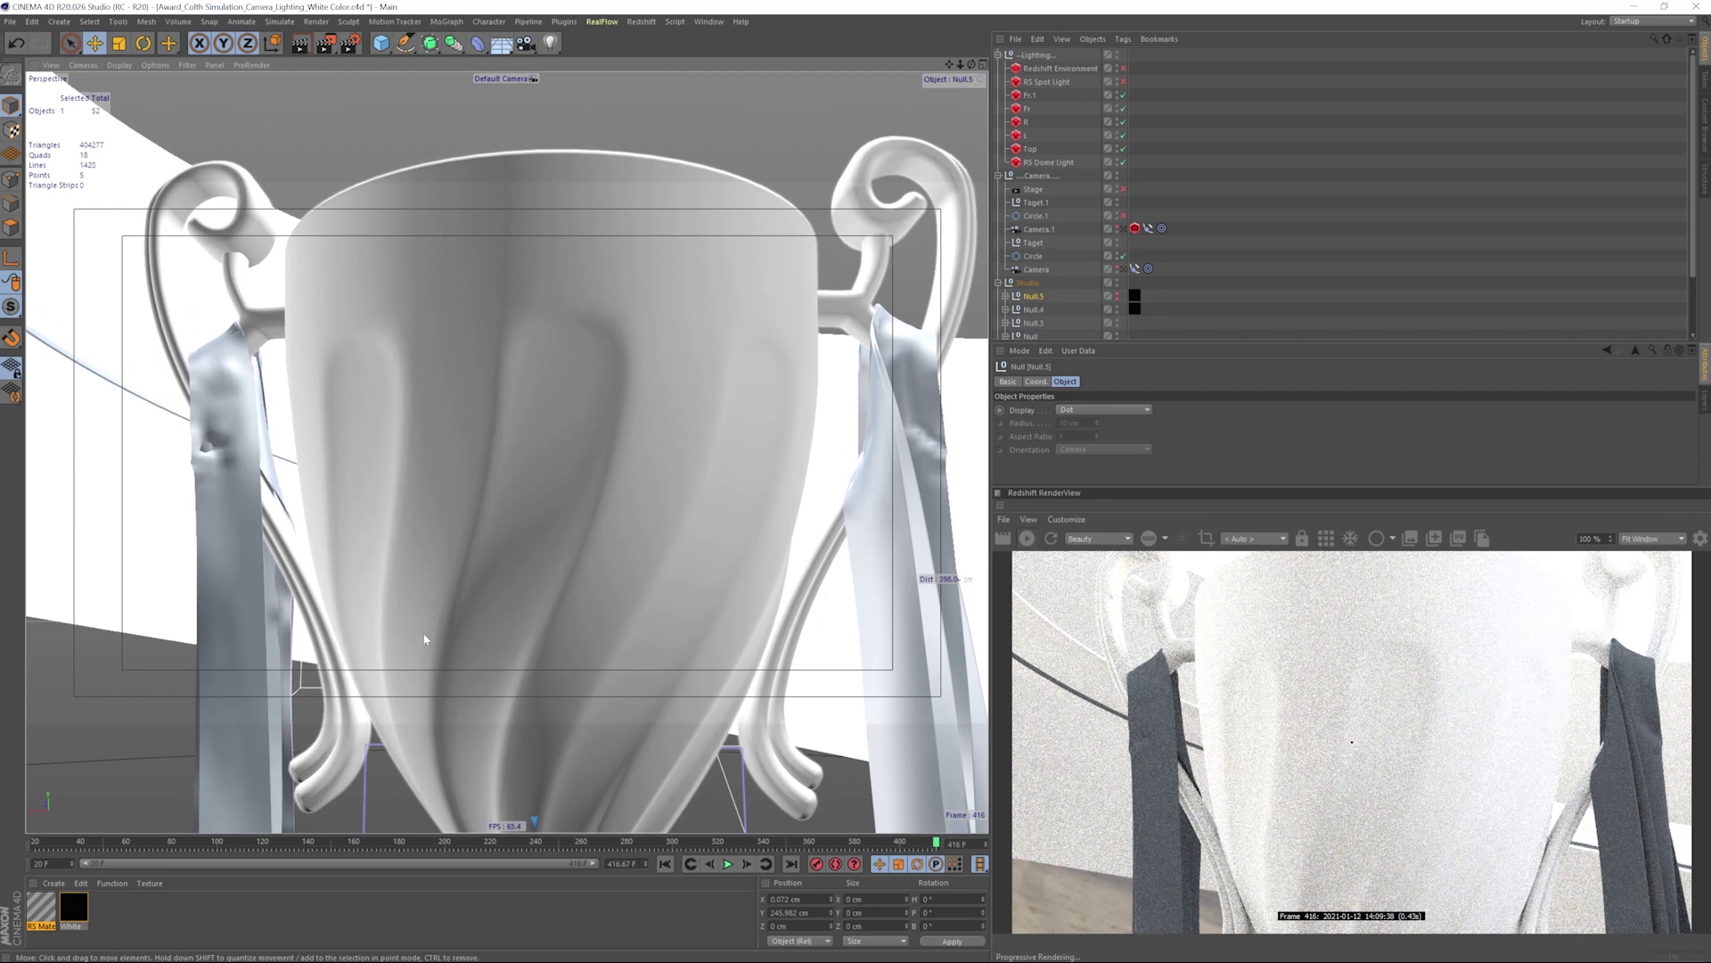
{"action": "double_click", "coordinate": [47, 927]}
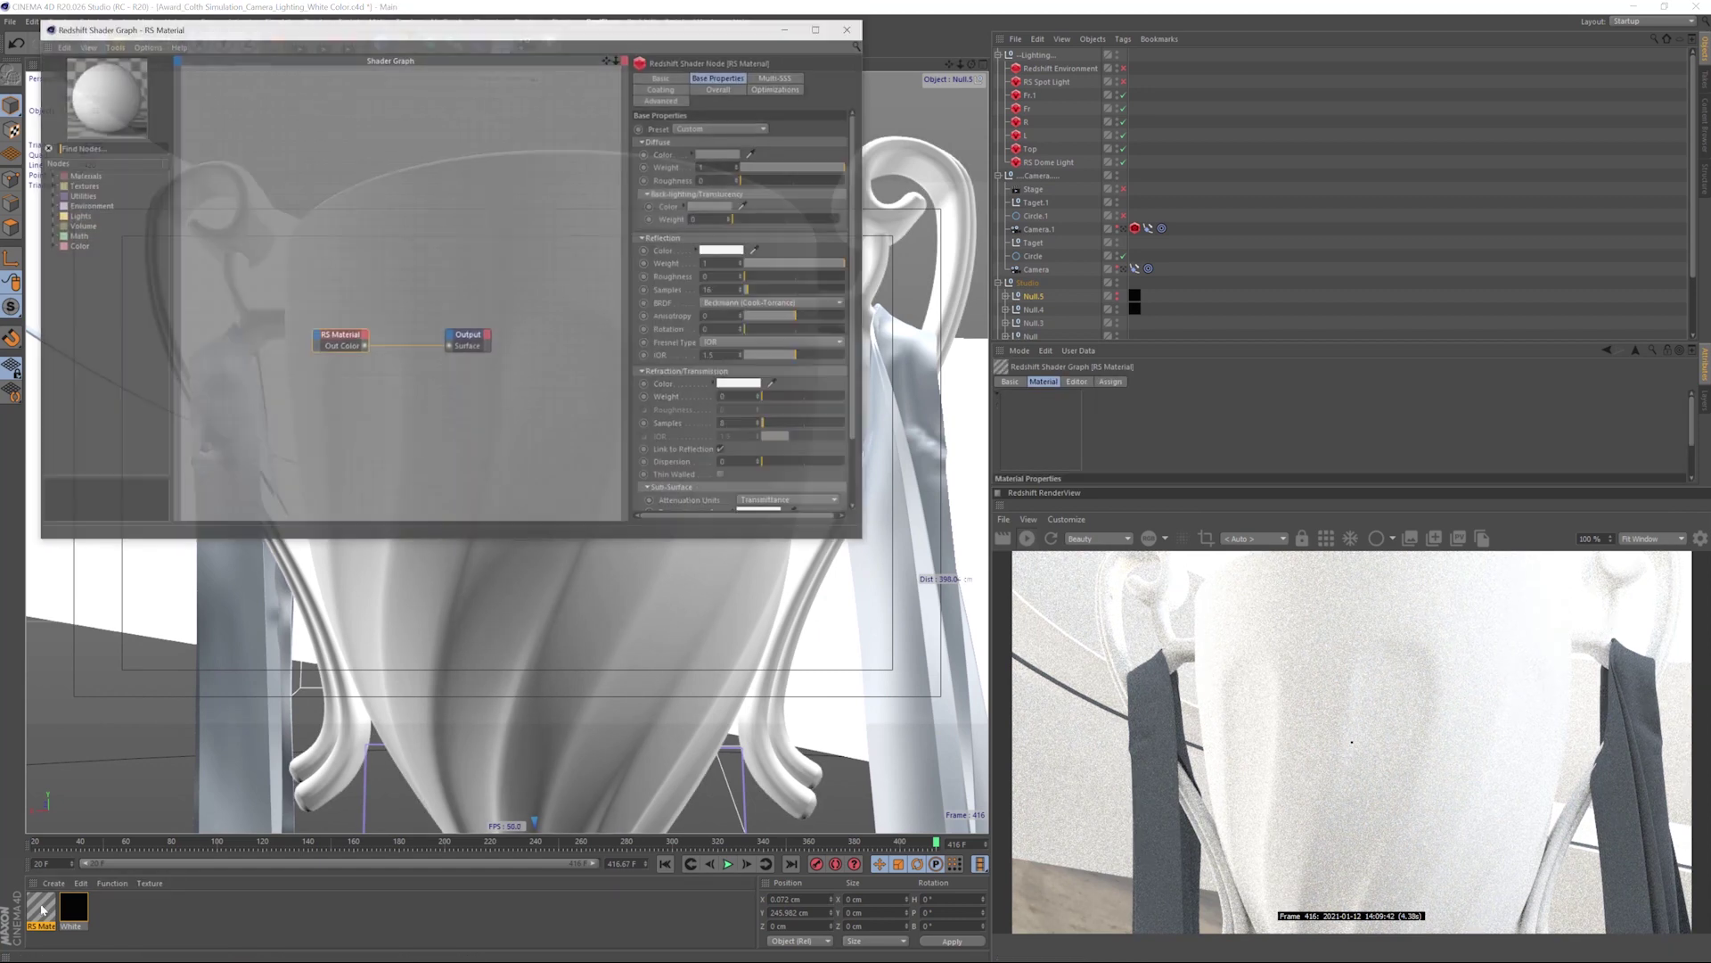
{"action": "double_click", "coordinate": [48, 928]}
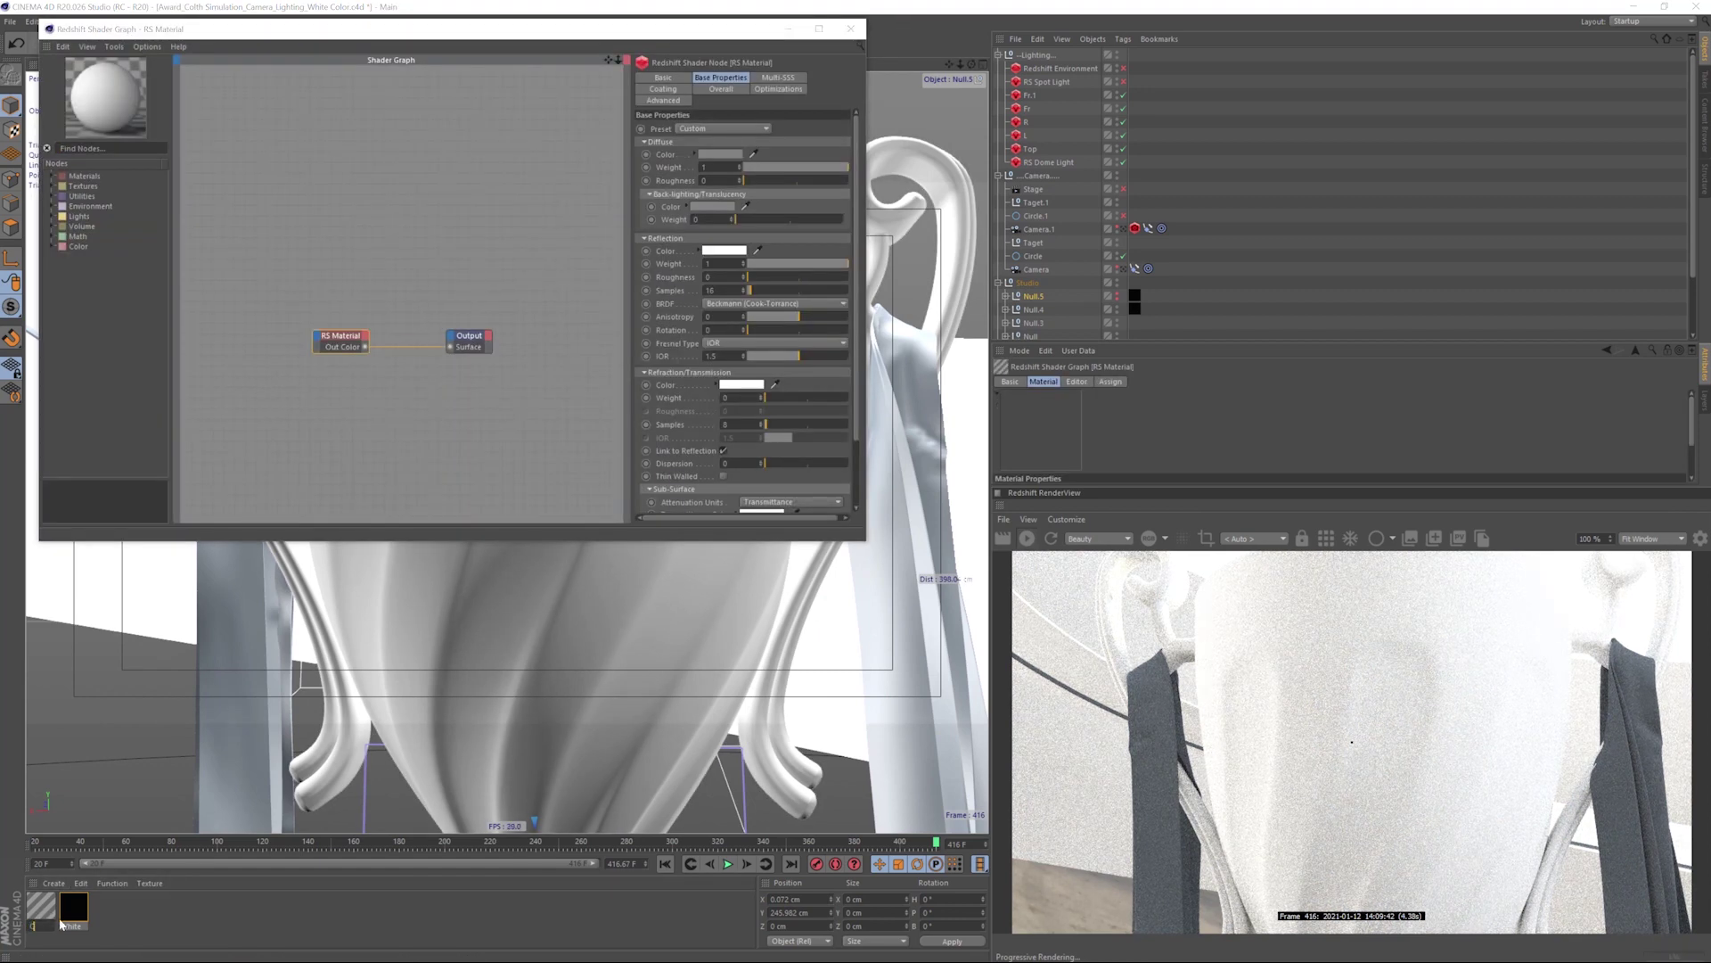
{"action": "key", "text": "Return"}
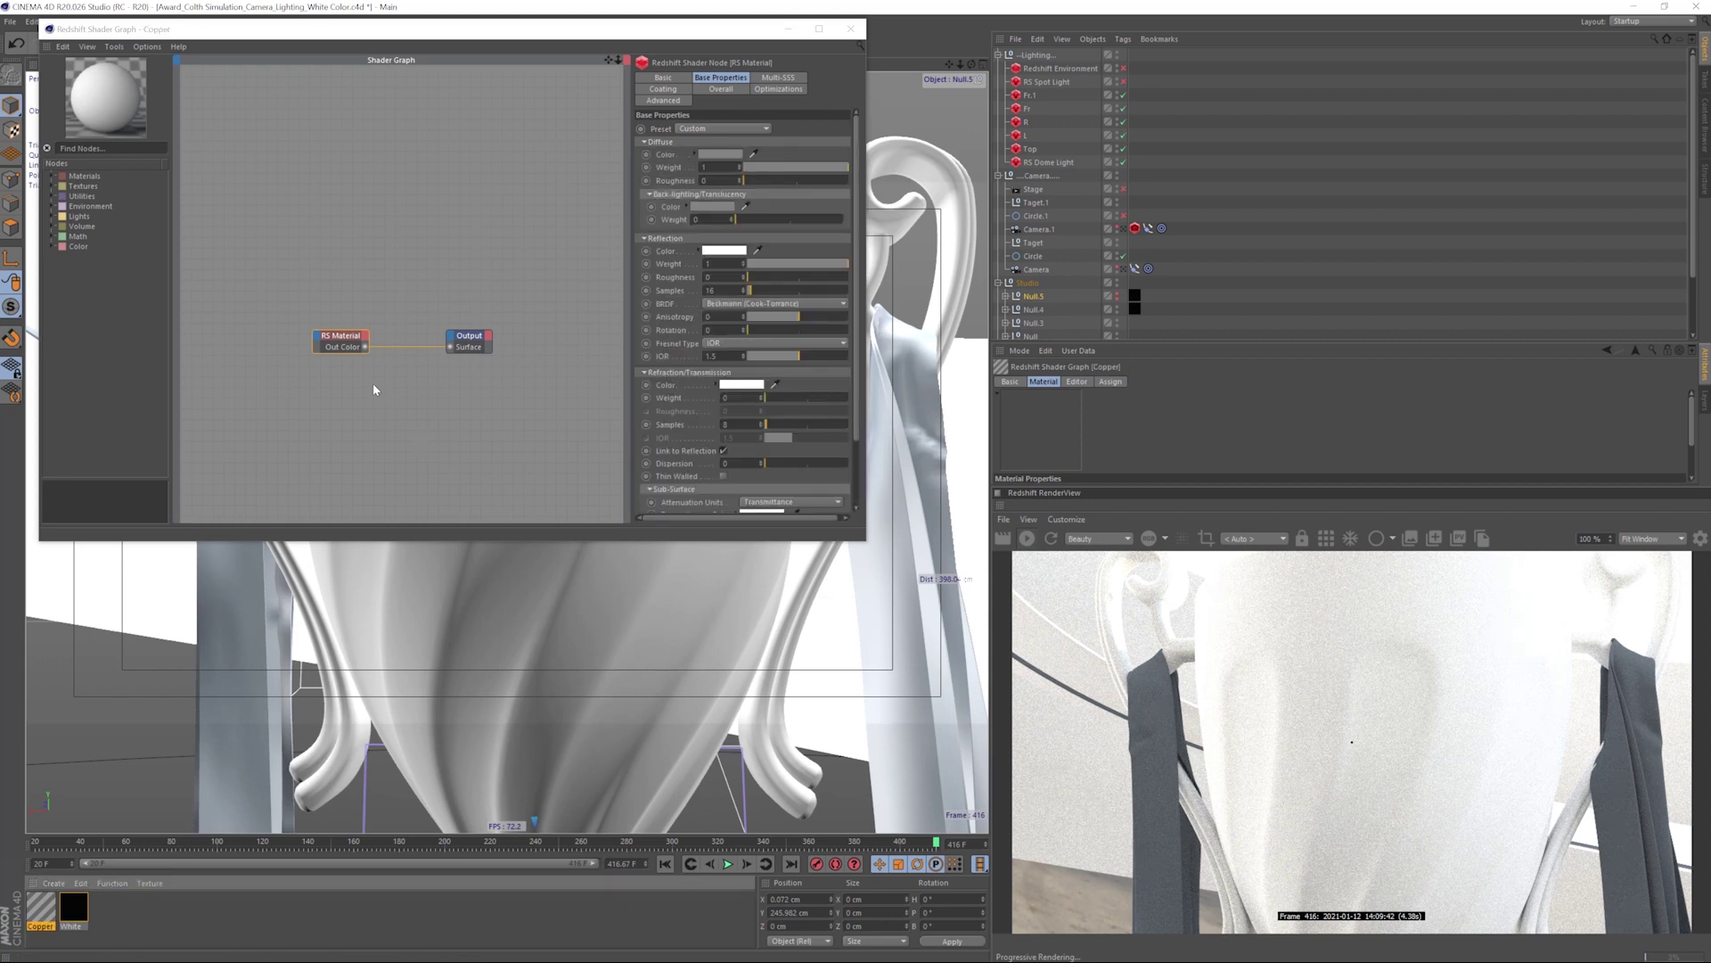
- Add a Noise texture node and a Bump Map node below the material in the Copper graph
{"action": "left_click", "coordinate": [131, 147]}
{"action": "type", "text": "noi"}
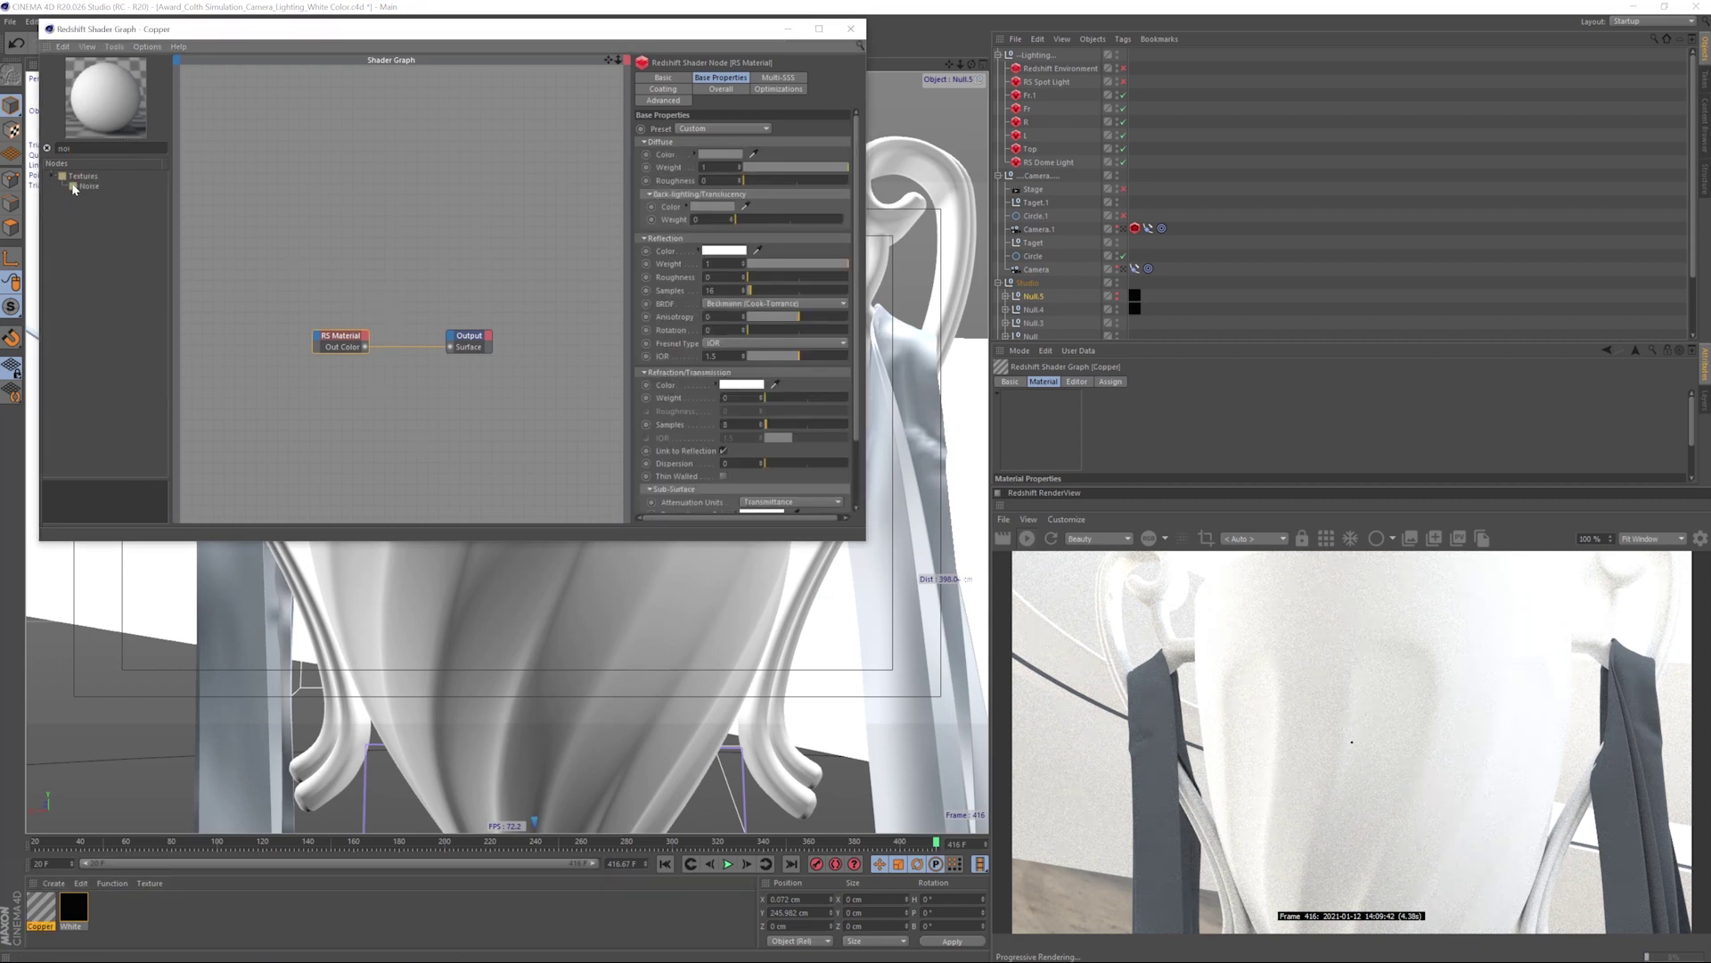
{"action": "left_click_drag", "start_coordinate": [73, 188], "coordinate": [347, 252]}
{"action": "type", "text": "bum"}
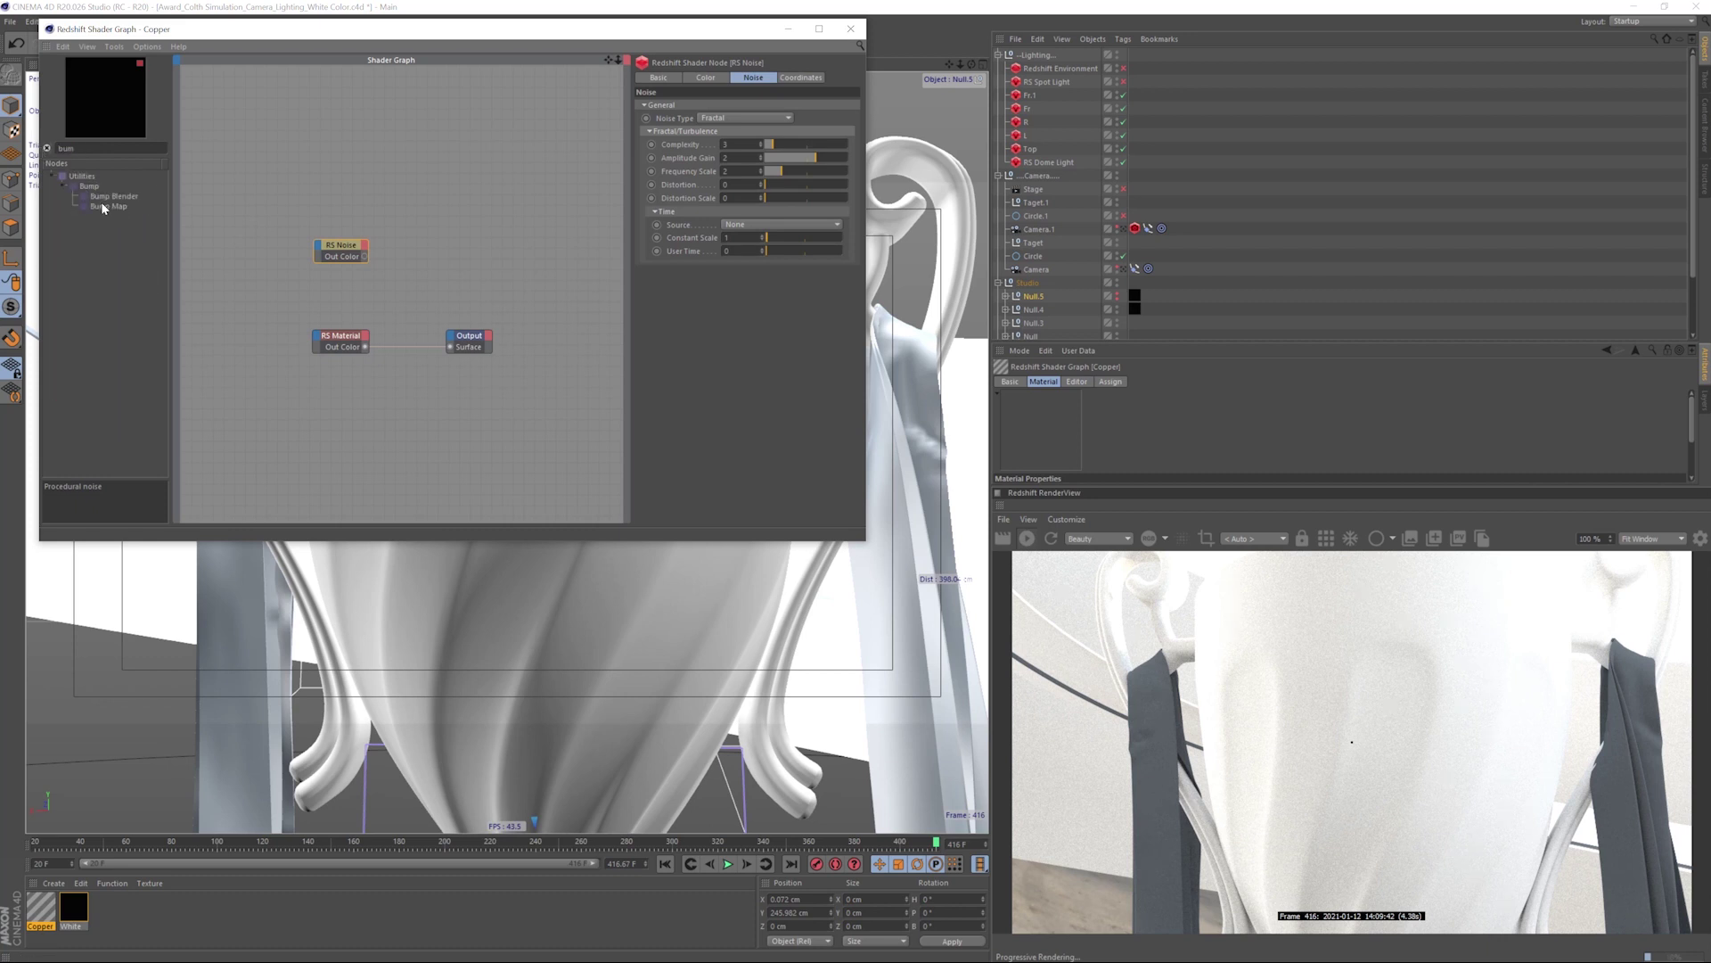
{"action": "left_click_drag", "start_coordinate": [102, 206], "coordinate": [384, 403]}
{"action": "left_click_drag", "start_coordinate": [348, 251], "coordinate": [280, 396]}
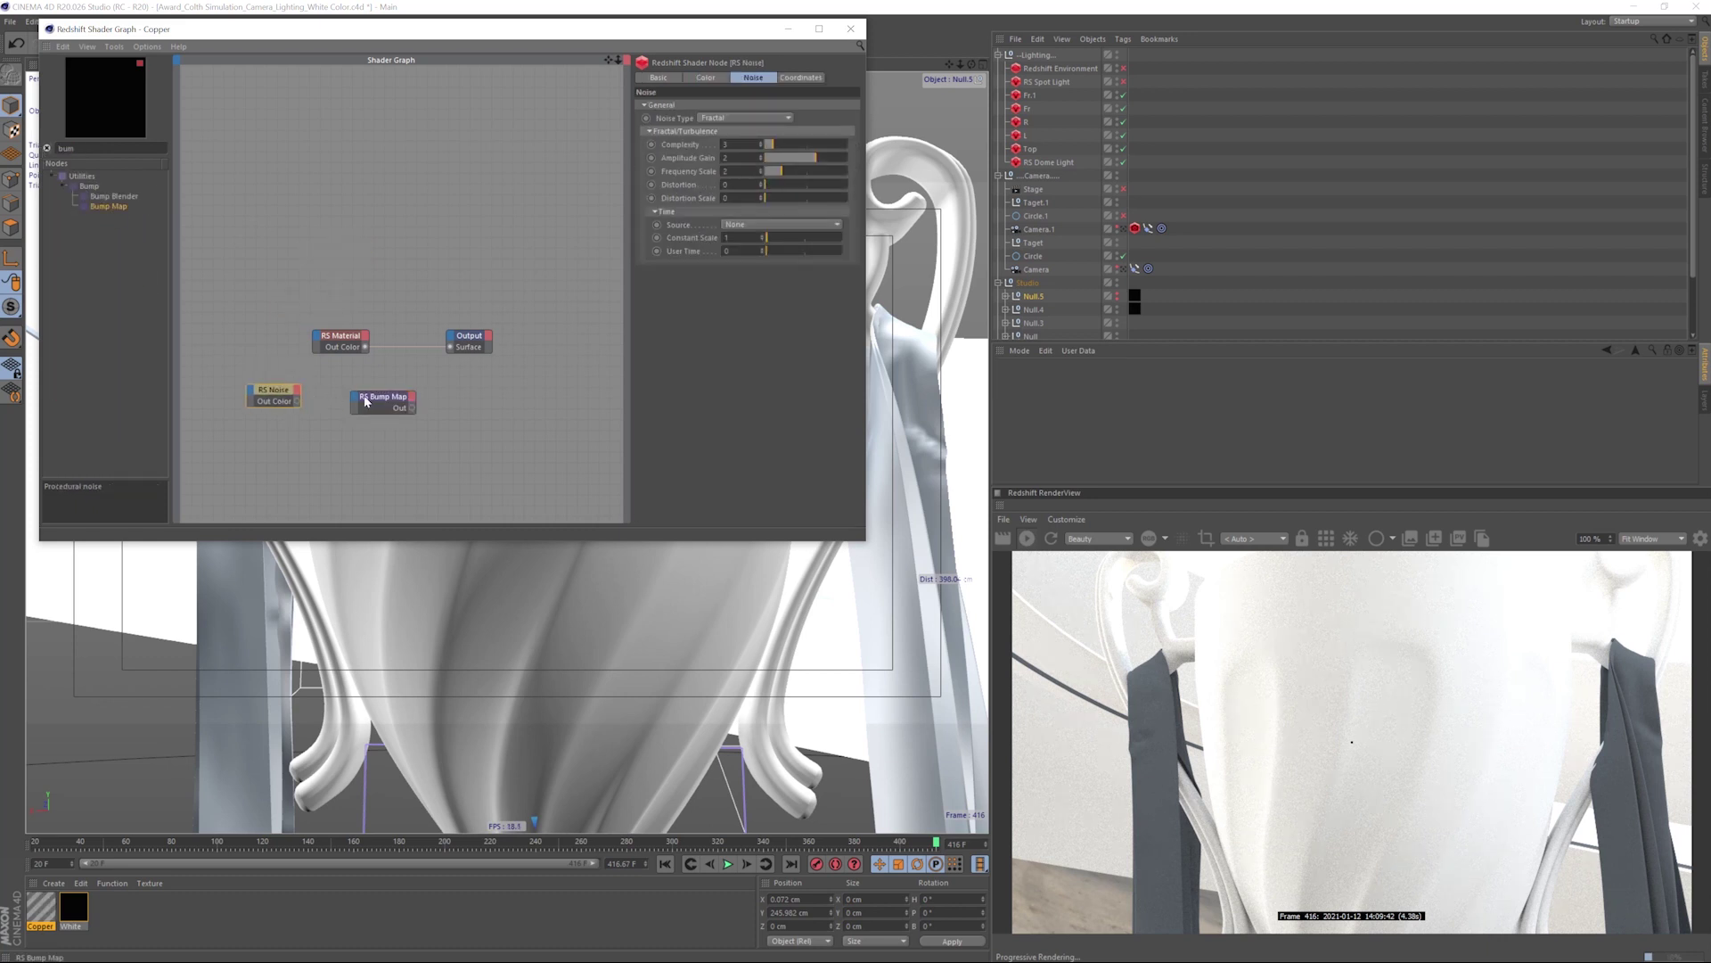
- Space out the graph nodes, connect the Noise output to the Bump Map input, and collapse the Noise node
{"action": "left_click_drag", "start_coordinate": [466, 338], "coordinate": [503, 340]}
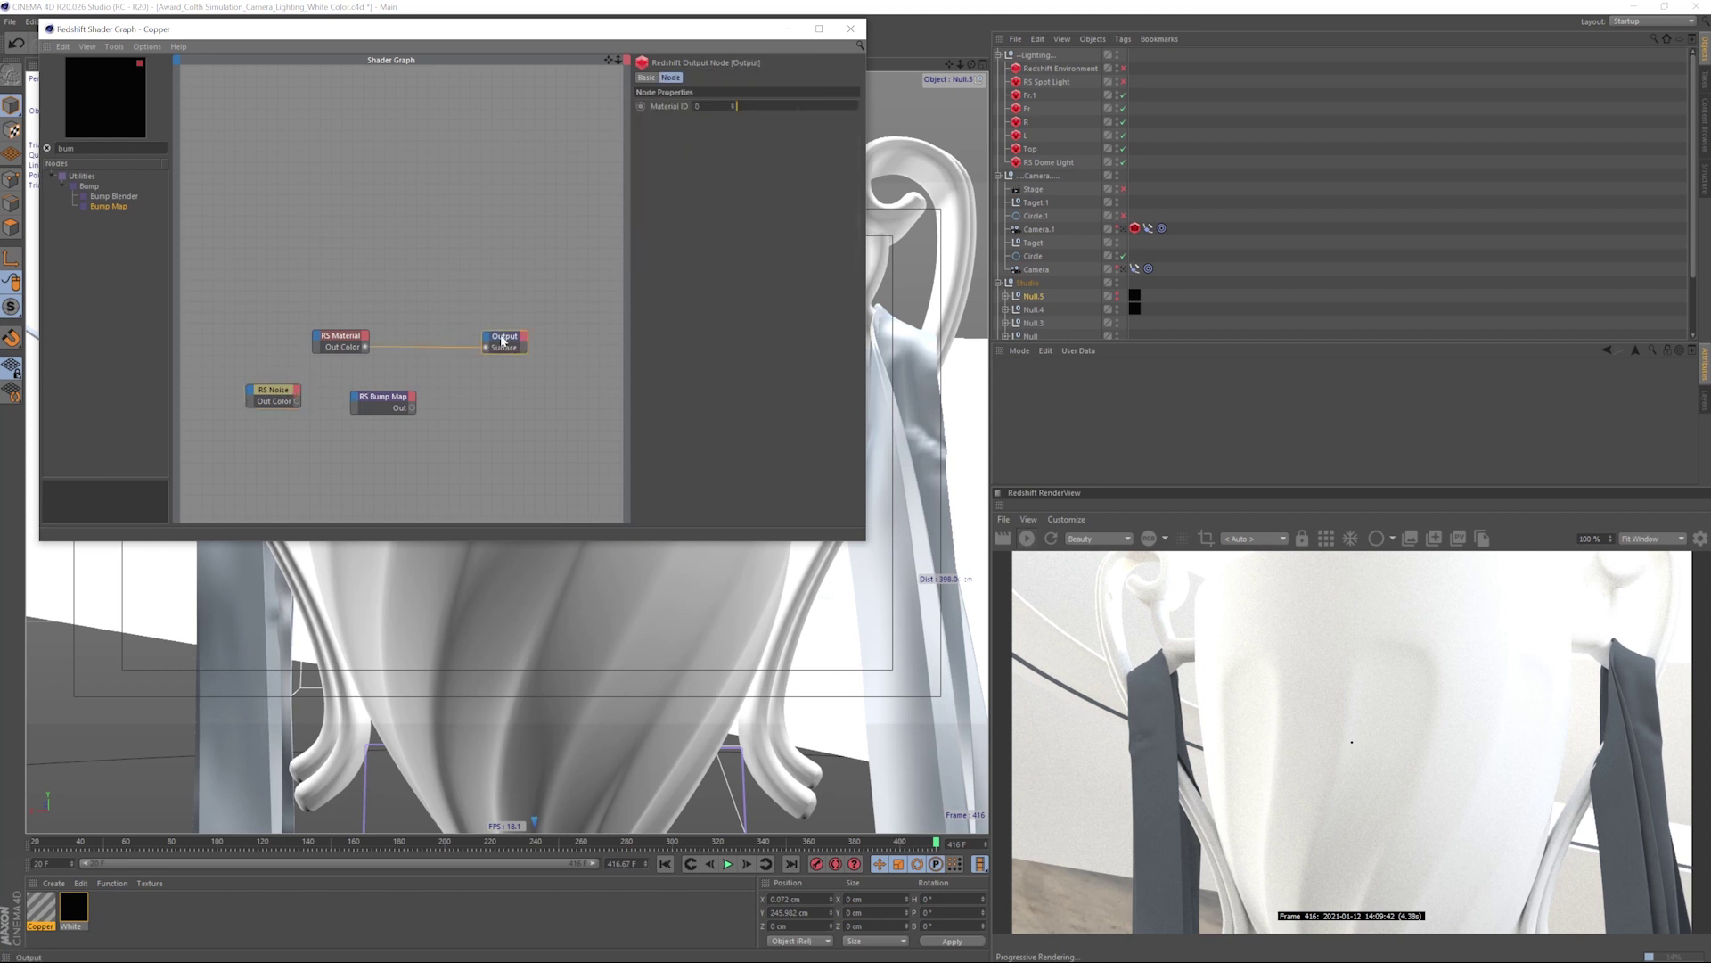
{"action": "left_click_drag", "start_coordinate": [353, 338], "coordinate": [409, 339]}
{"action": "mouse_move", "coordinate": [378, 398]}
{"action": "left_mouse_down"}
{"action": "mouse_move", "coordinate": [291, 394]}
{"action": "mouse_move", "coordinate": [388, 396]}
{"action": "left_mouse_up"}
{"action": "left_click", "coordinate": [396, 411]}
{"action": "left_click", "coordinate": [287, 398]}
{"action": "double_click", "coordinate": [276, 393]}
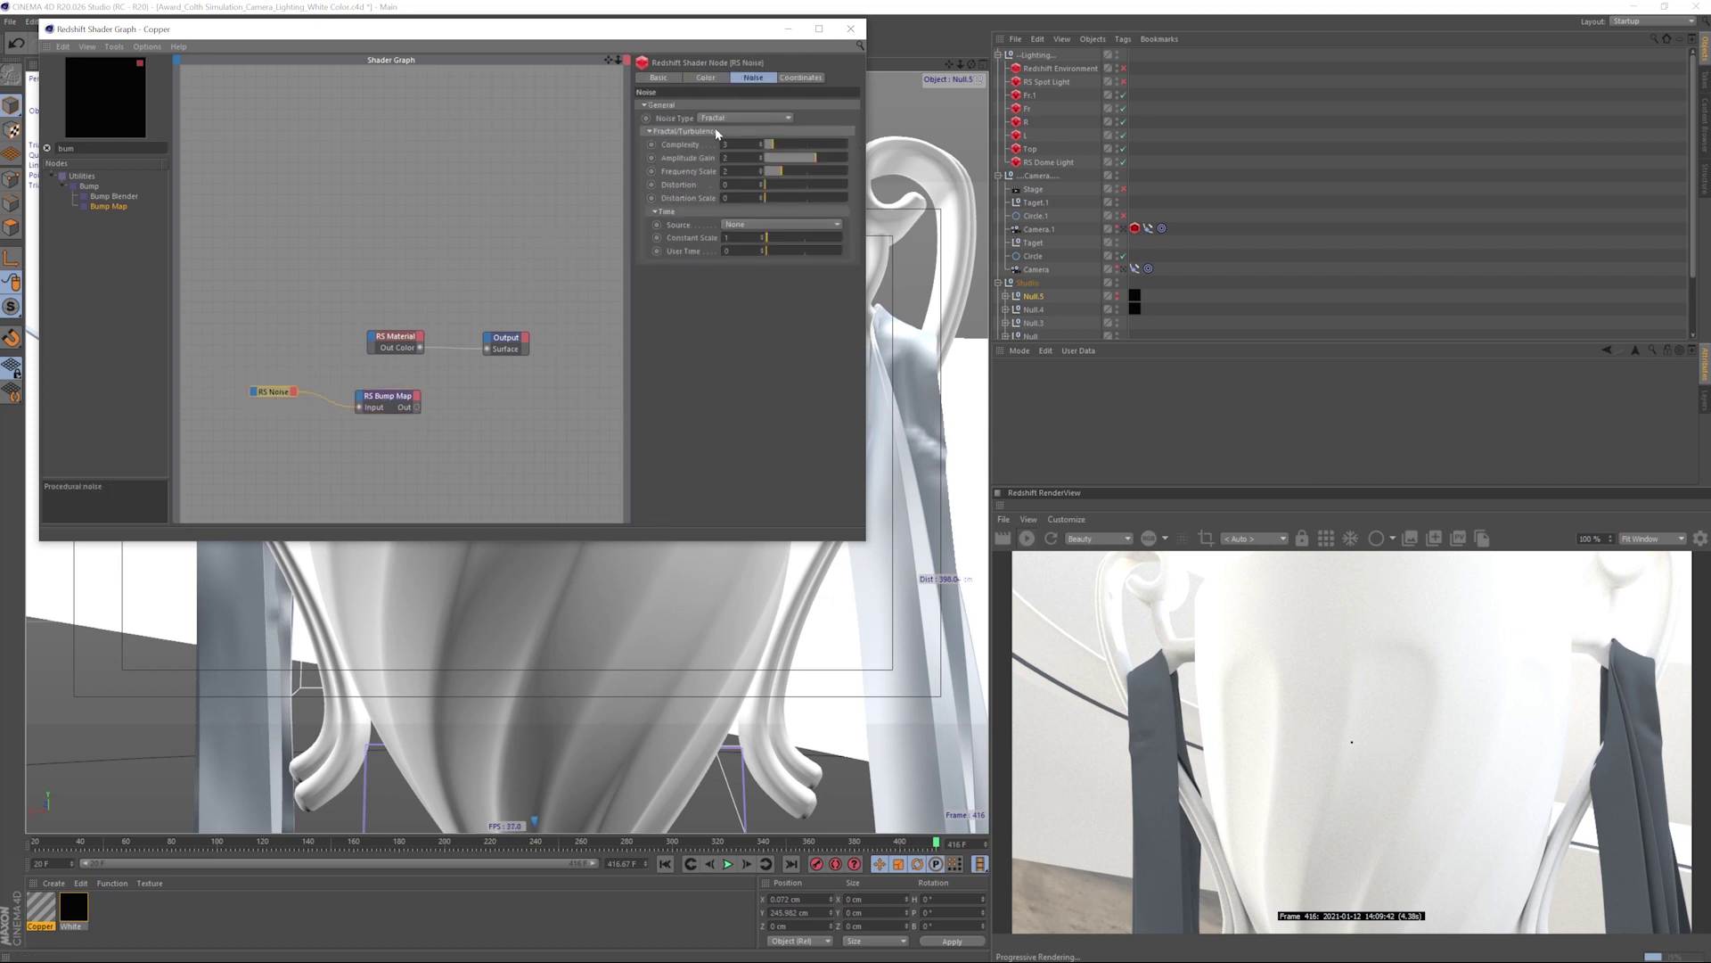
- Show the Noise node's coordinate settings and connect the Bump Map output to the RS Material's Bump Input
{"action": "left_click", "coordinate": [705, 78]}
{"action": "left_click", "coordinate": [802, 78]}
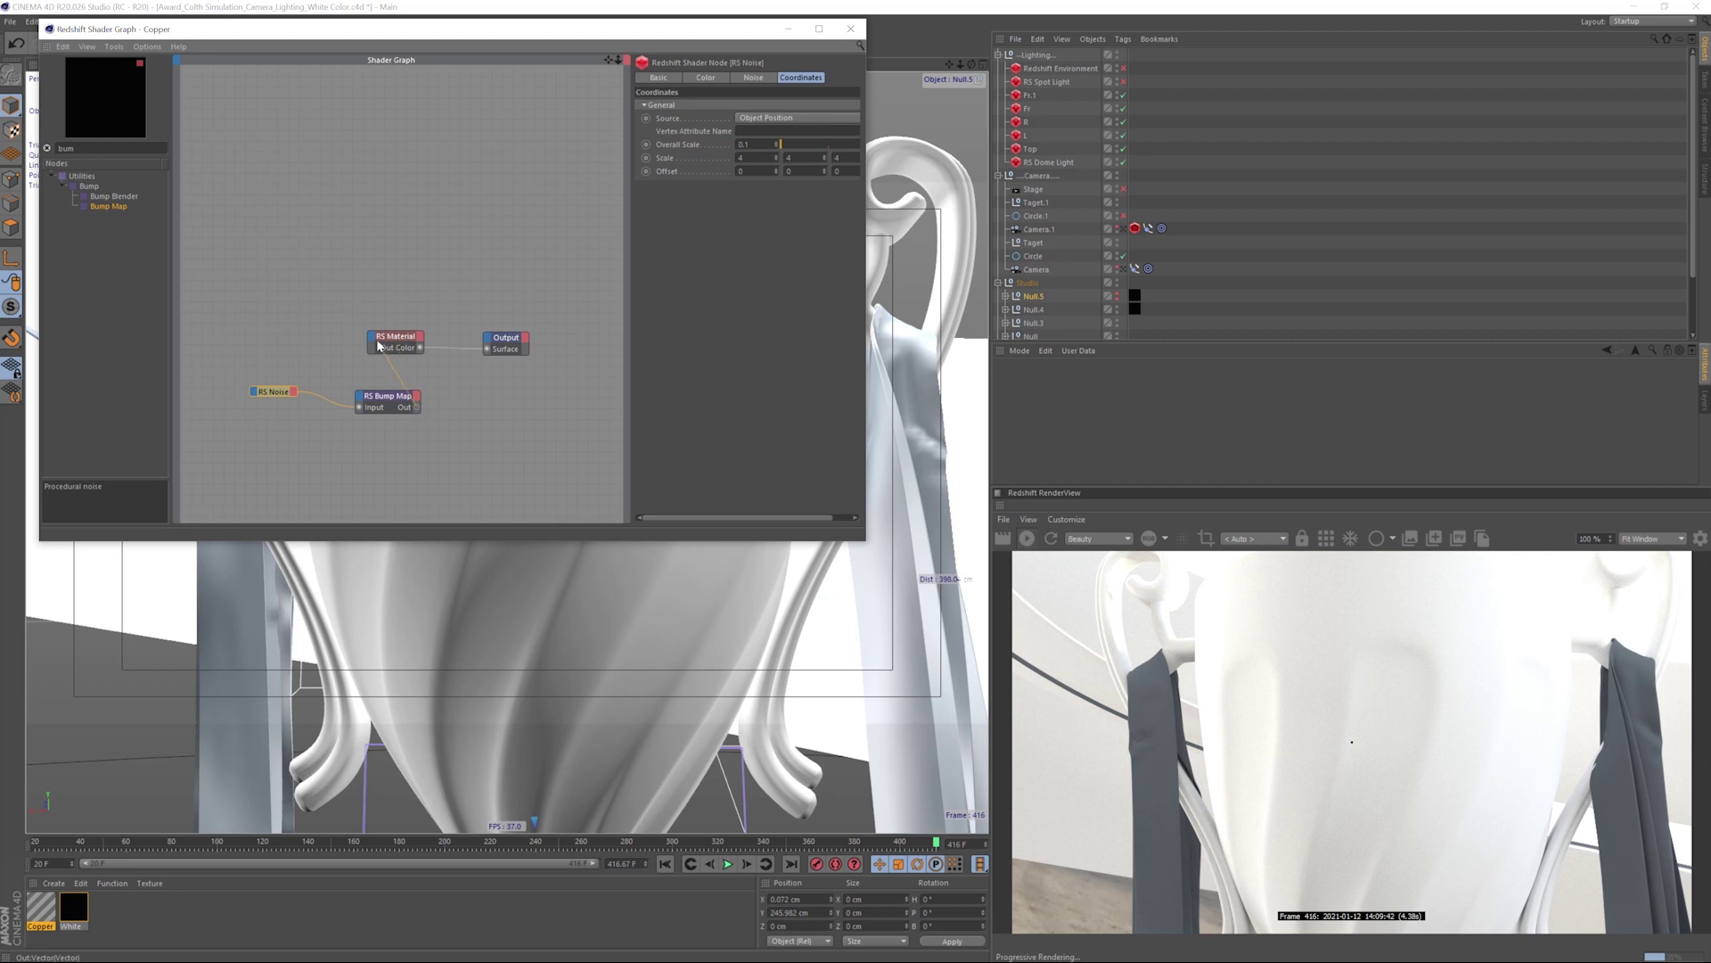
{"action": "left_click_drag", "start_coordinate": [377, 341], "coordinate": [370, 337]}
{"action": "mouse_move", "coordinate": [451, 438]}
{"action": "left_click", "coordinate": [608, 482]}
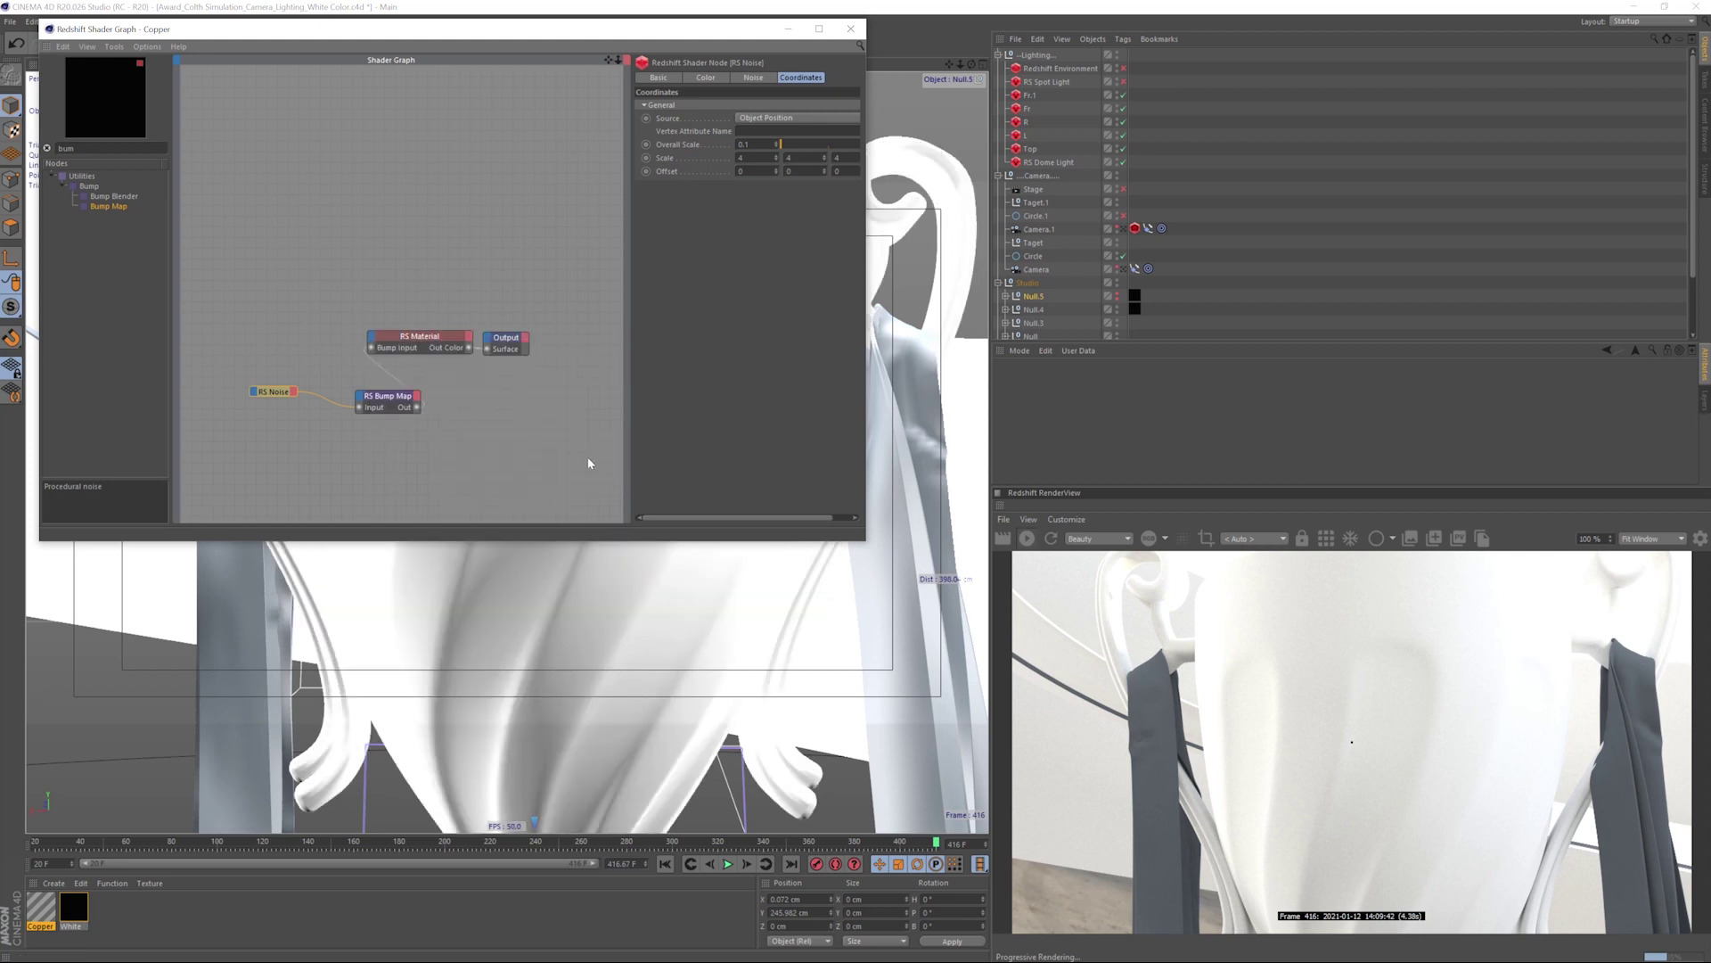
- Set the Redshift bucket size to 128 in the system render settings
{"action": "left_click_drag", "start_coordinate": [727, 41], "coordinate": [765, 141]}
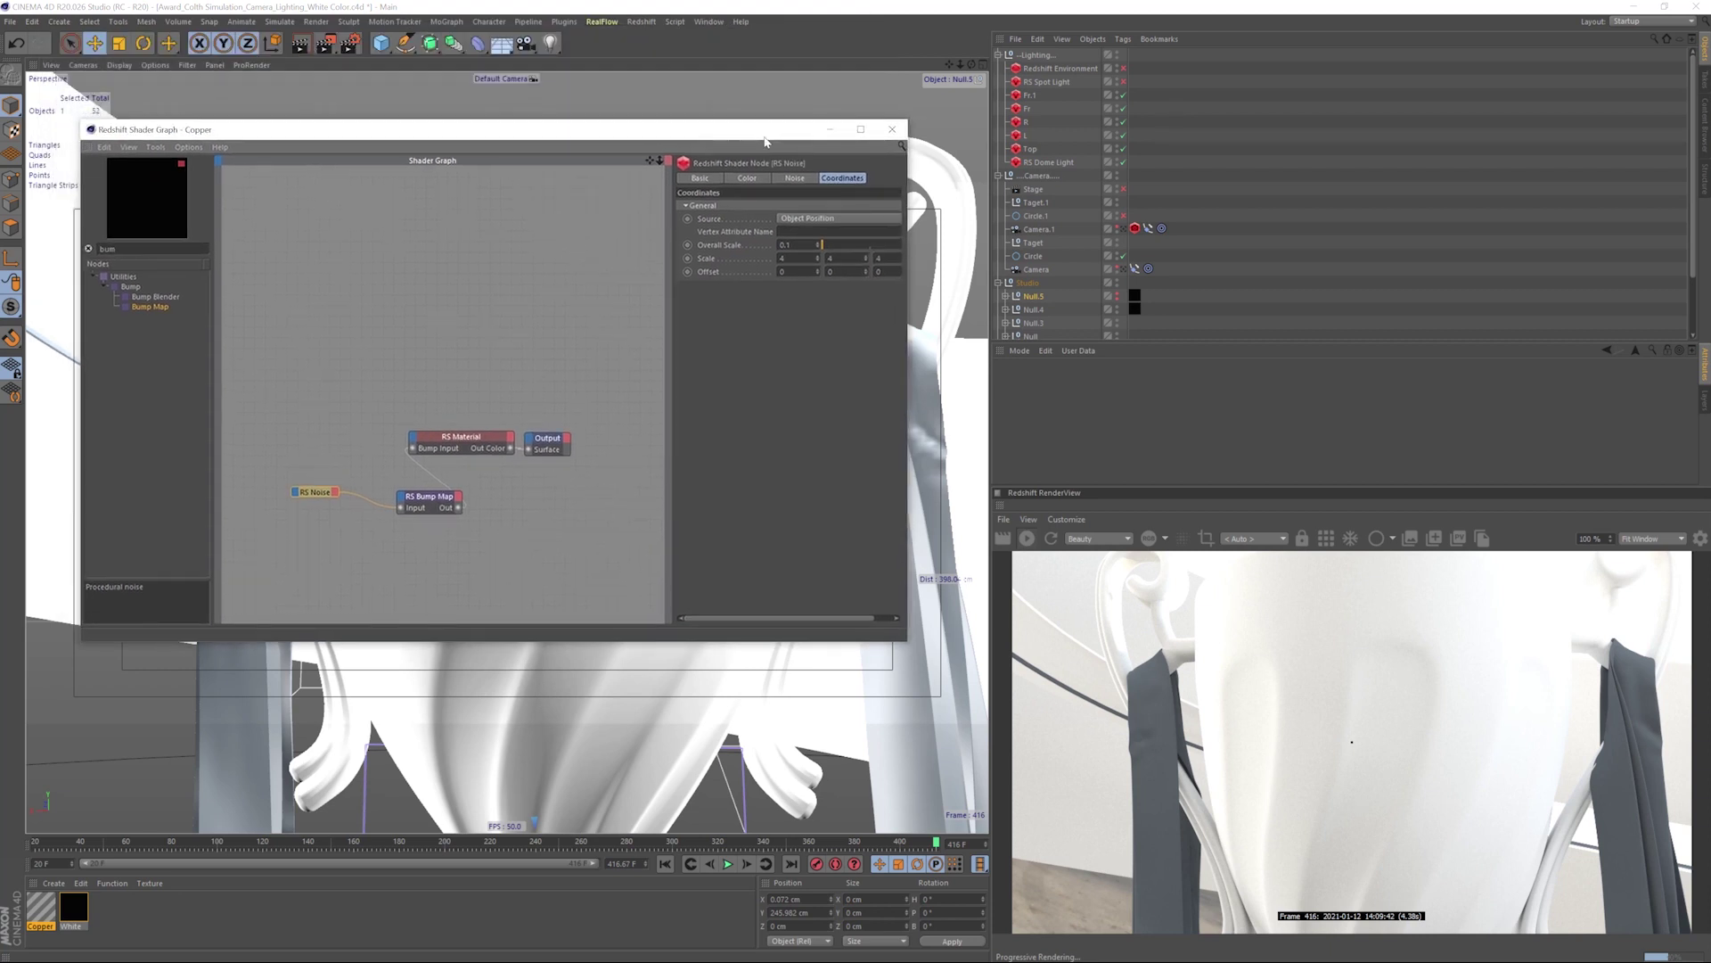
{"action": "left_click", "coordinate": [350, 44]}
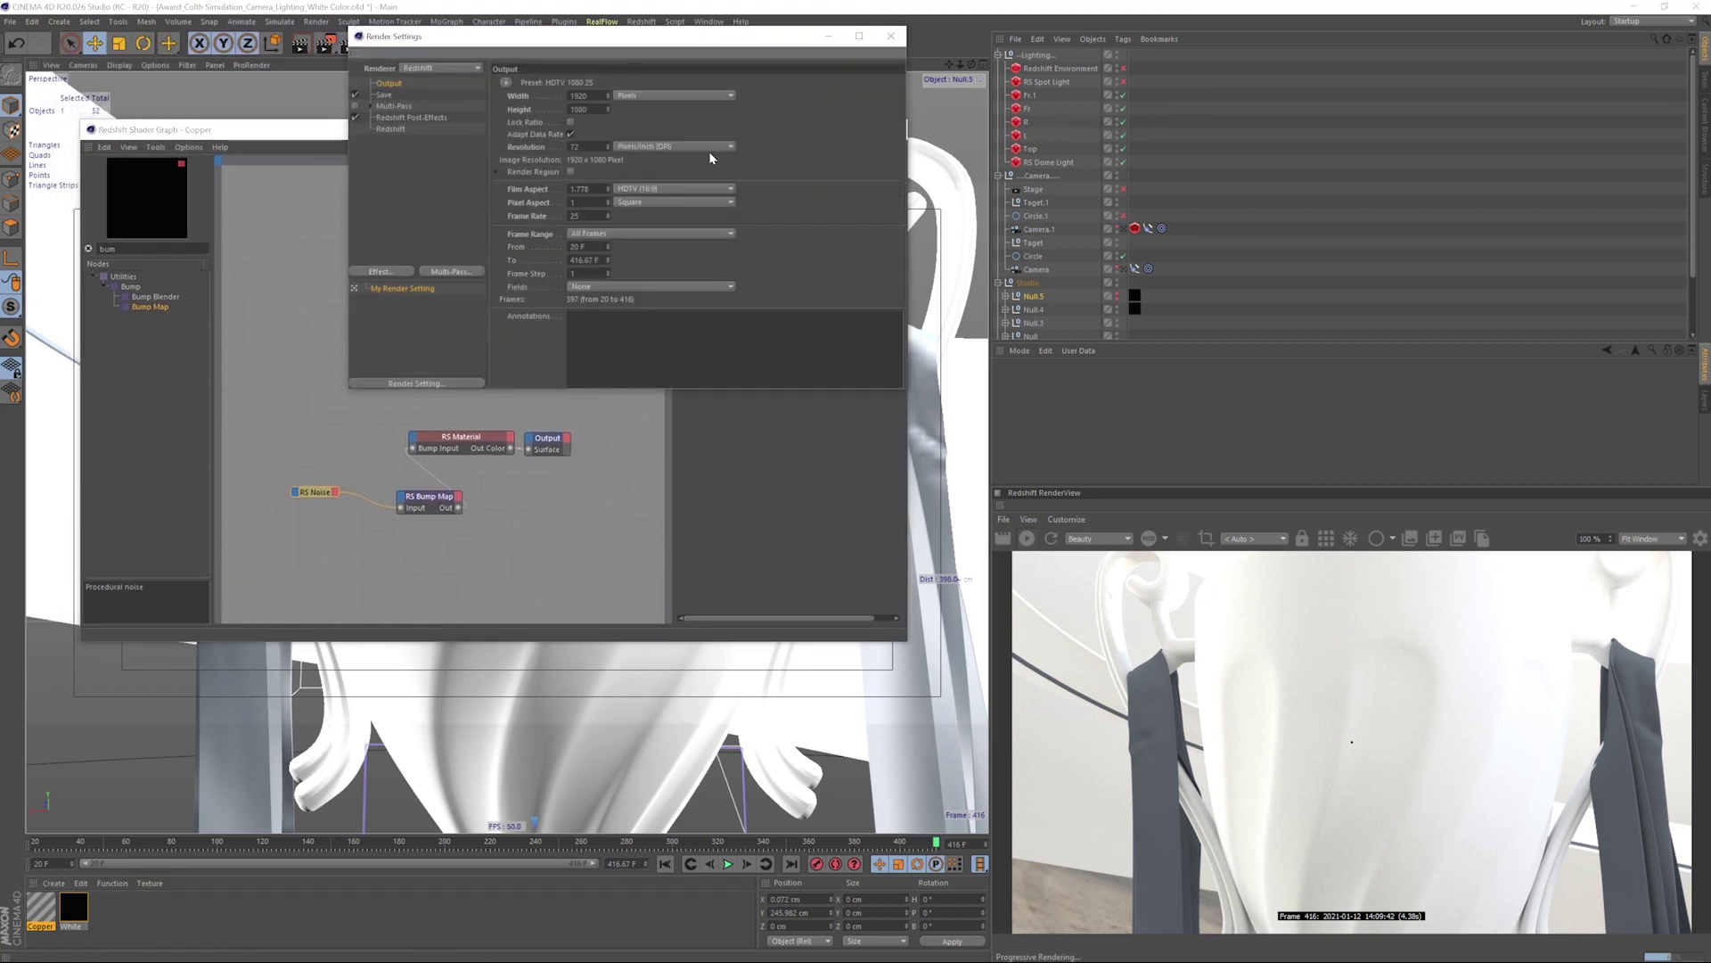
{"action": "left_click", "coordinate": [402, 129]}
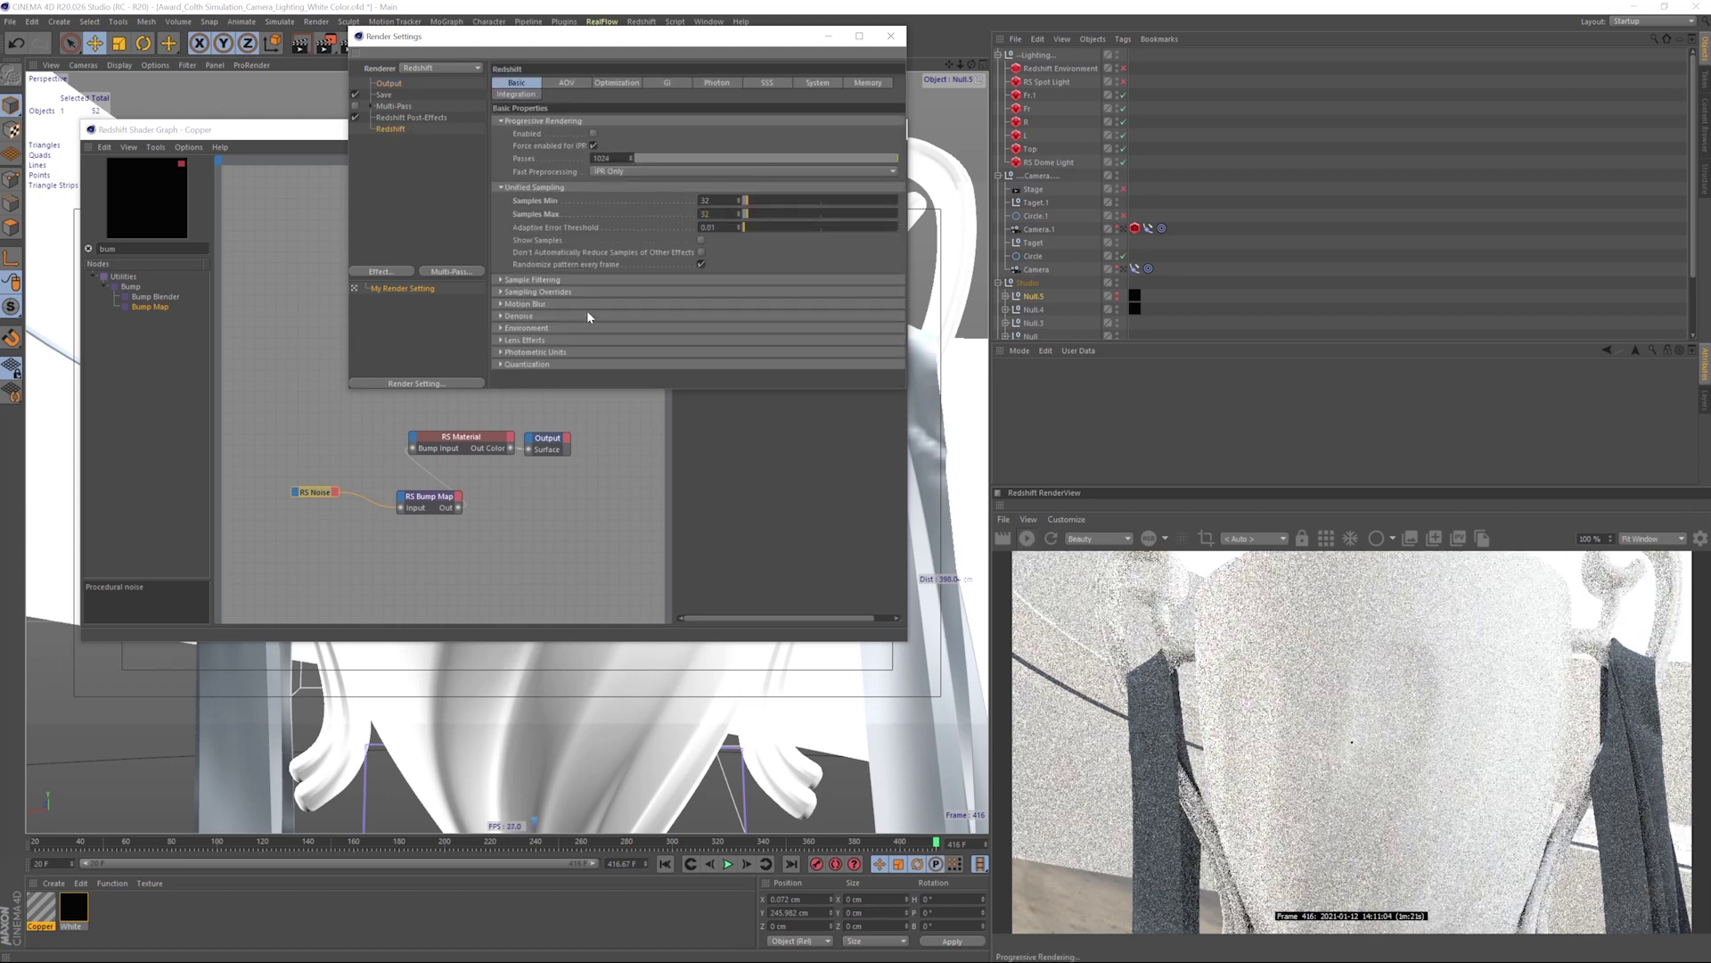
{"action": "left_click", "coordinate": [816, 83]}
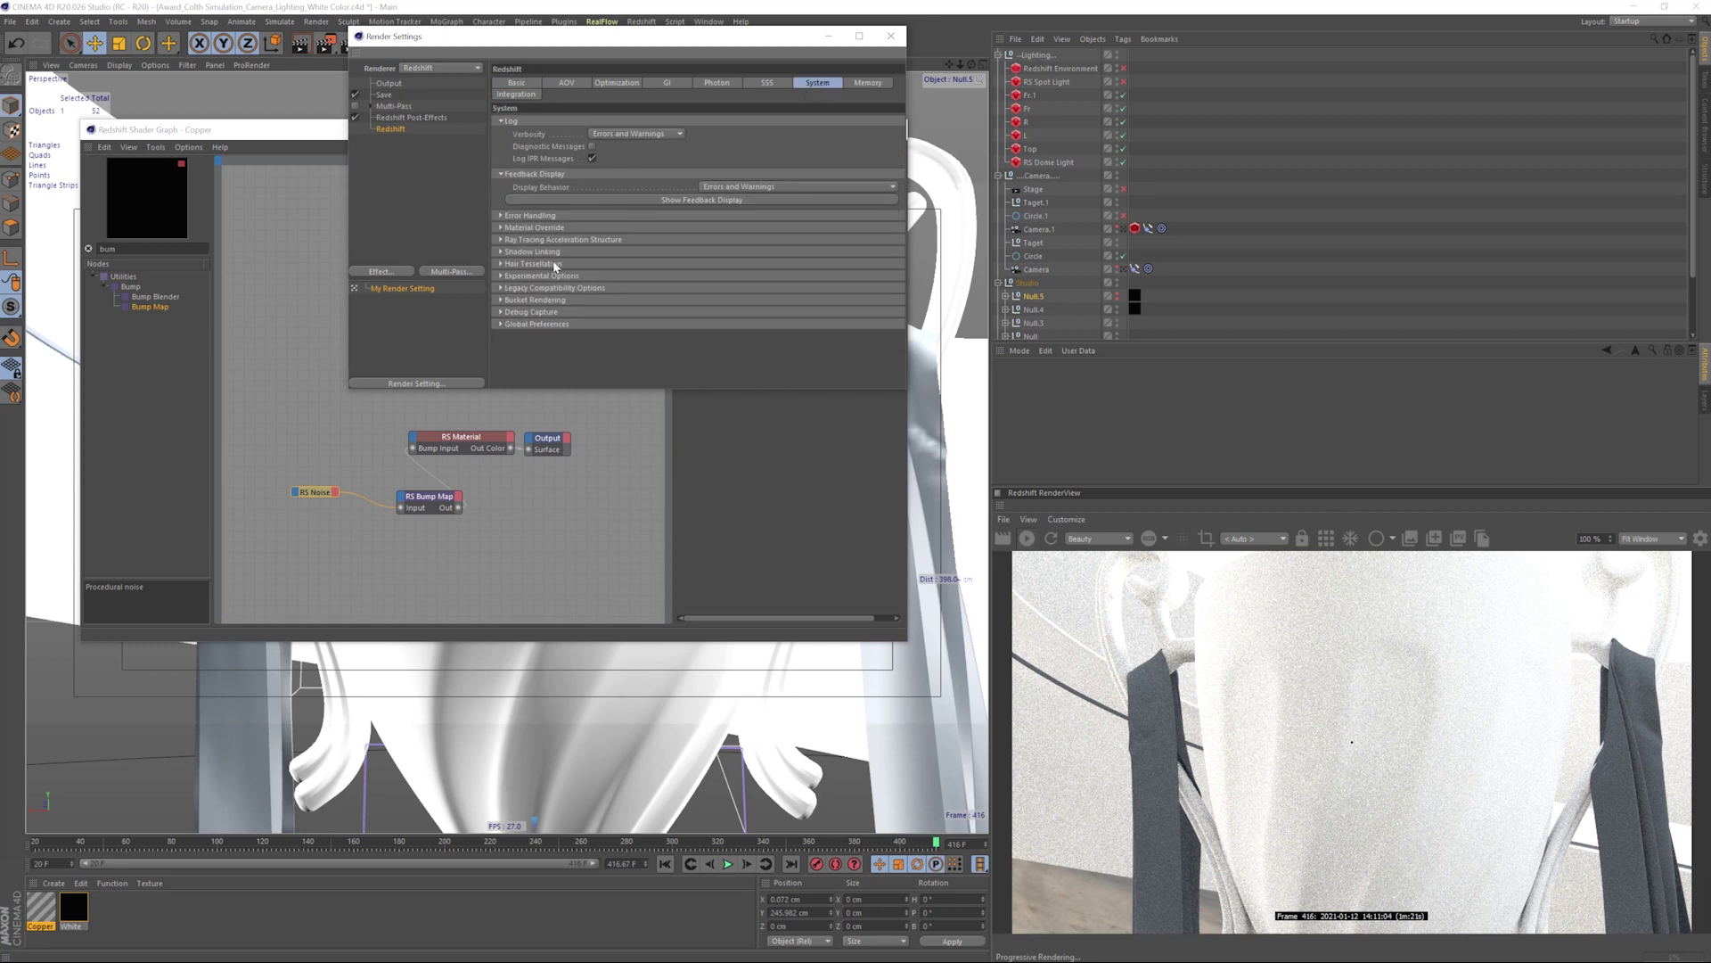
{"action": "left_click", "coordinate": [535, 300]}
{"action": "left_click", "coordinate": [592, 314]}
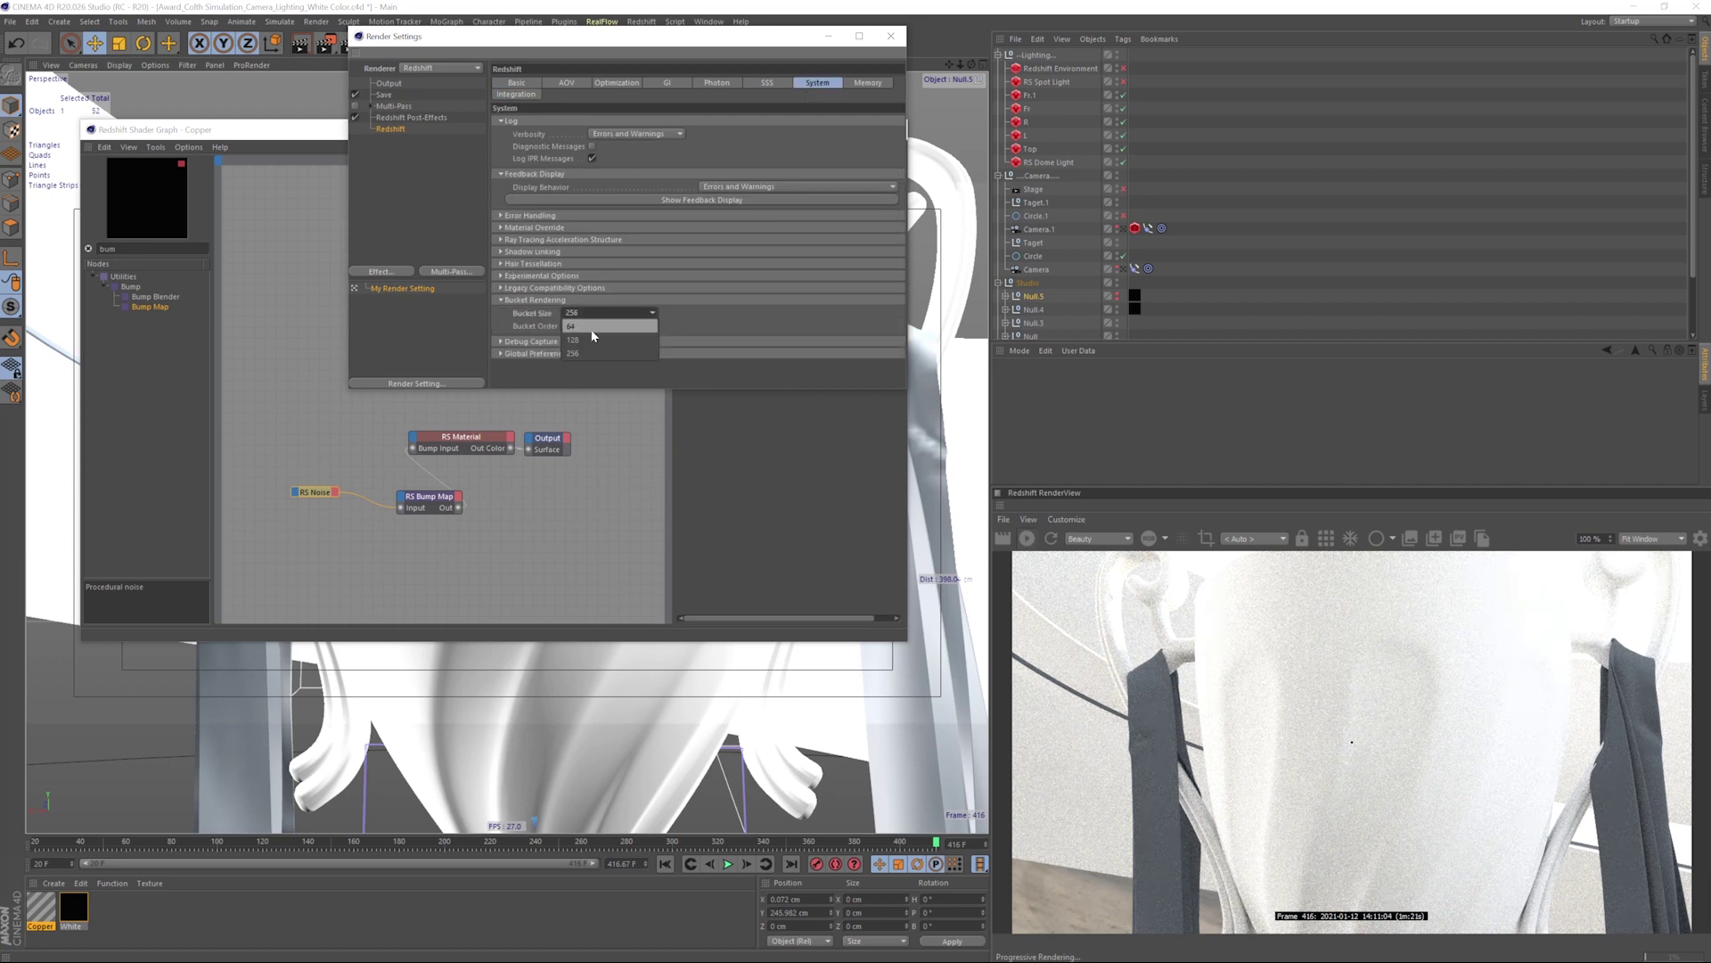
{"action": "left_click", "coordinate": [590, 338]}
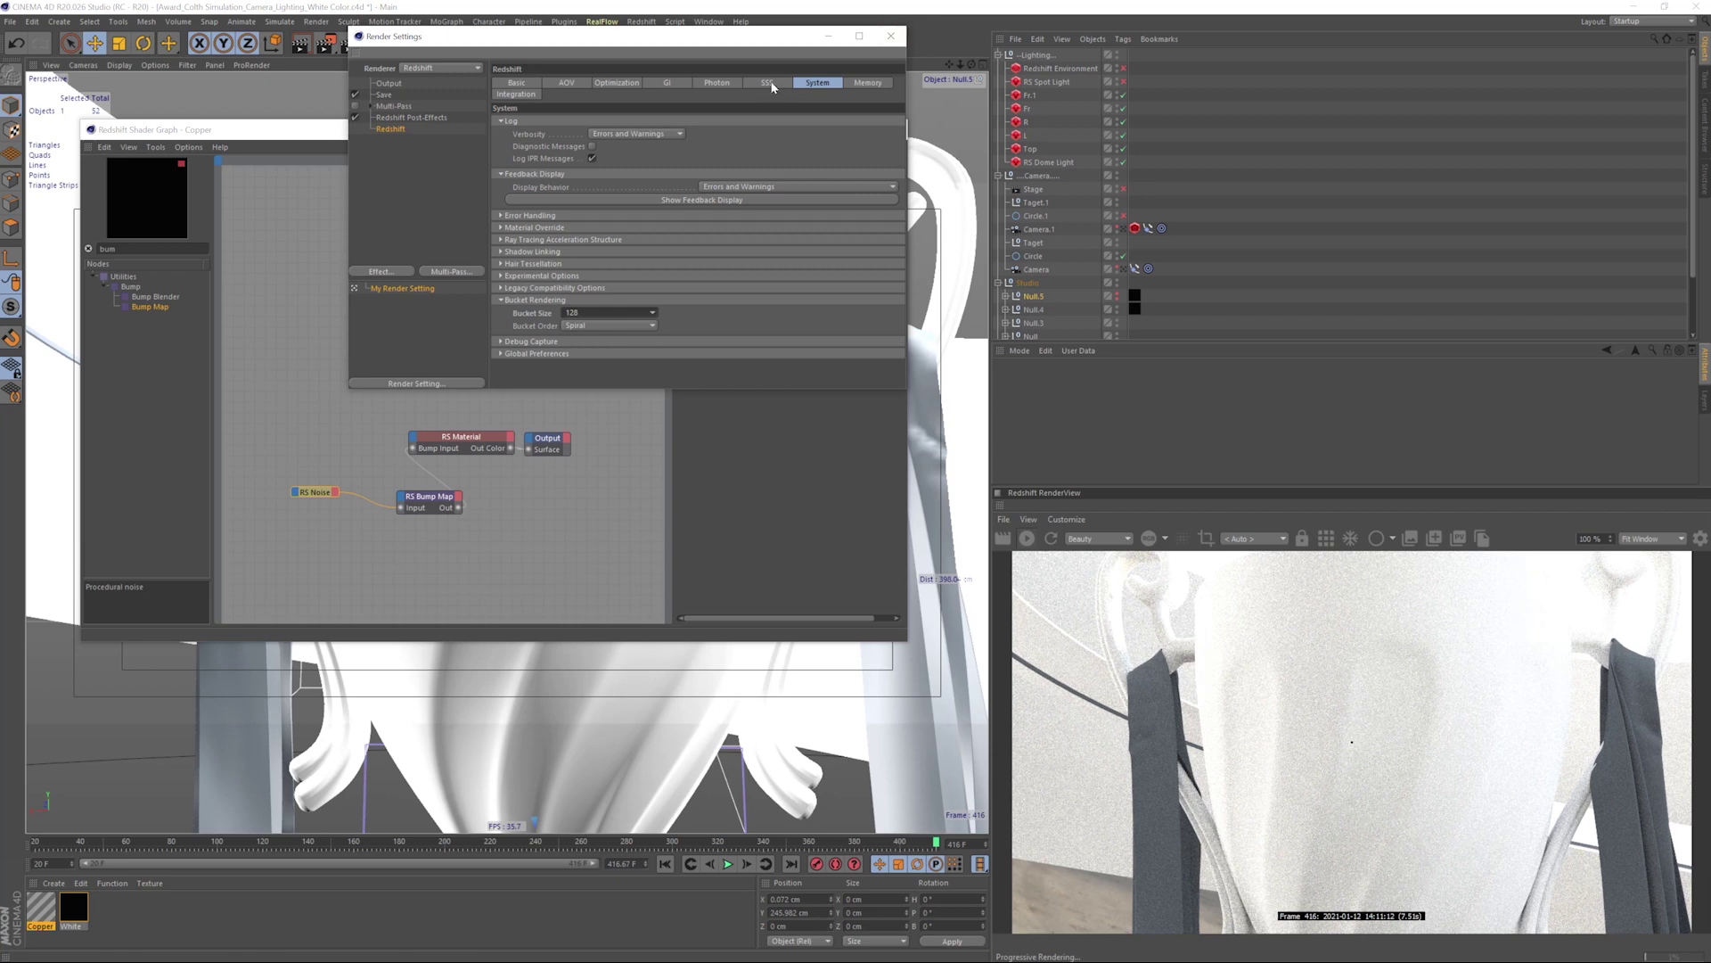
- Turn off the light samples override in the Redshift sampling overrides and close the render settings
{"action": "left_click", "coordinate": [718, 84]}
{"action": "left_click", "coordinate": [661, 83]}
{"action": "left_click", "coordinate": [615, 84]}
{"action": "left_click", "coordinate": [521, 86]}
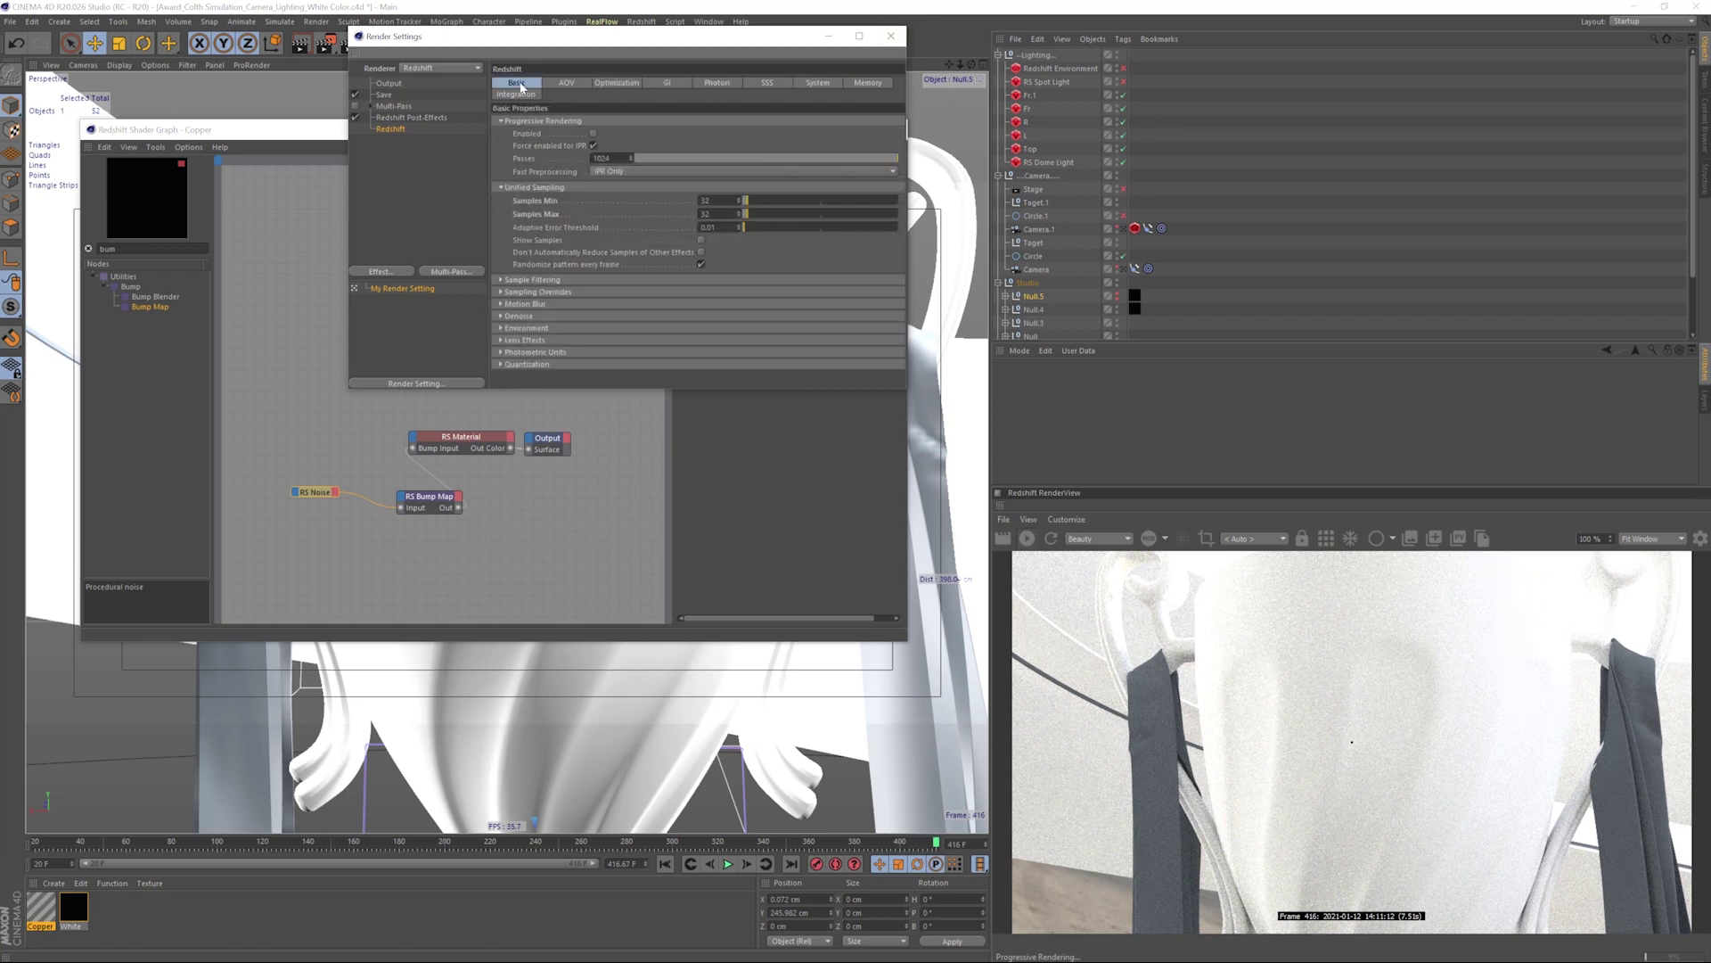
{"action": "left_click", "coordinate": [502, 291]}
{"action": "scroll", "coordinate": [514, 319], "scroll_direction": "down", "scroll_amount": 3}
{"action": "left_click", "coordinate": [581, 351]}
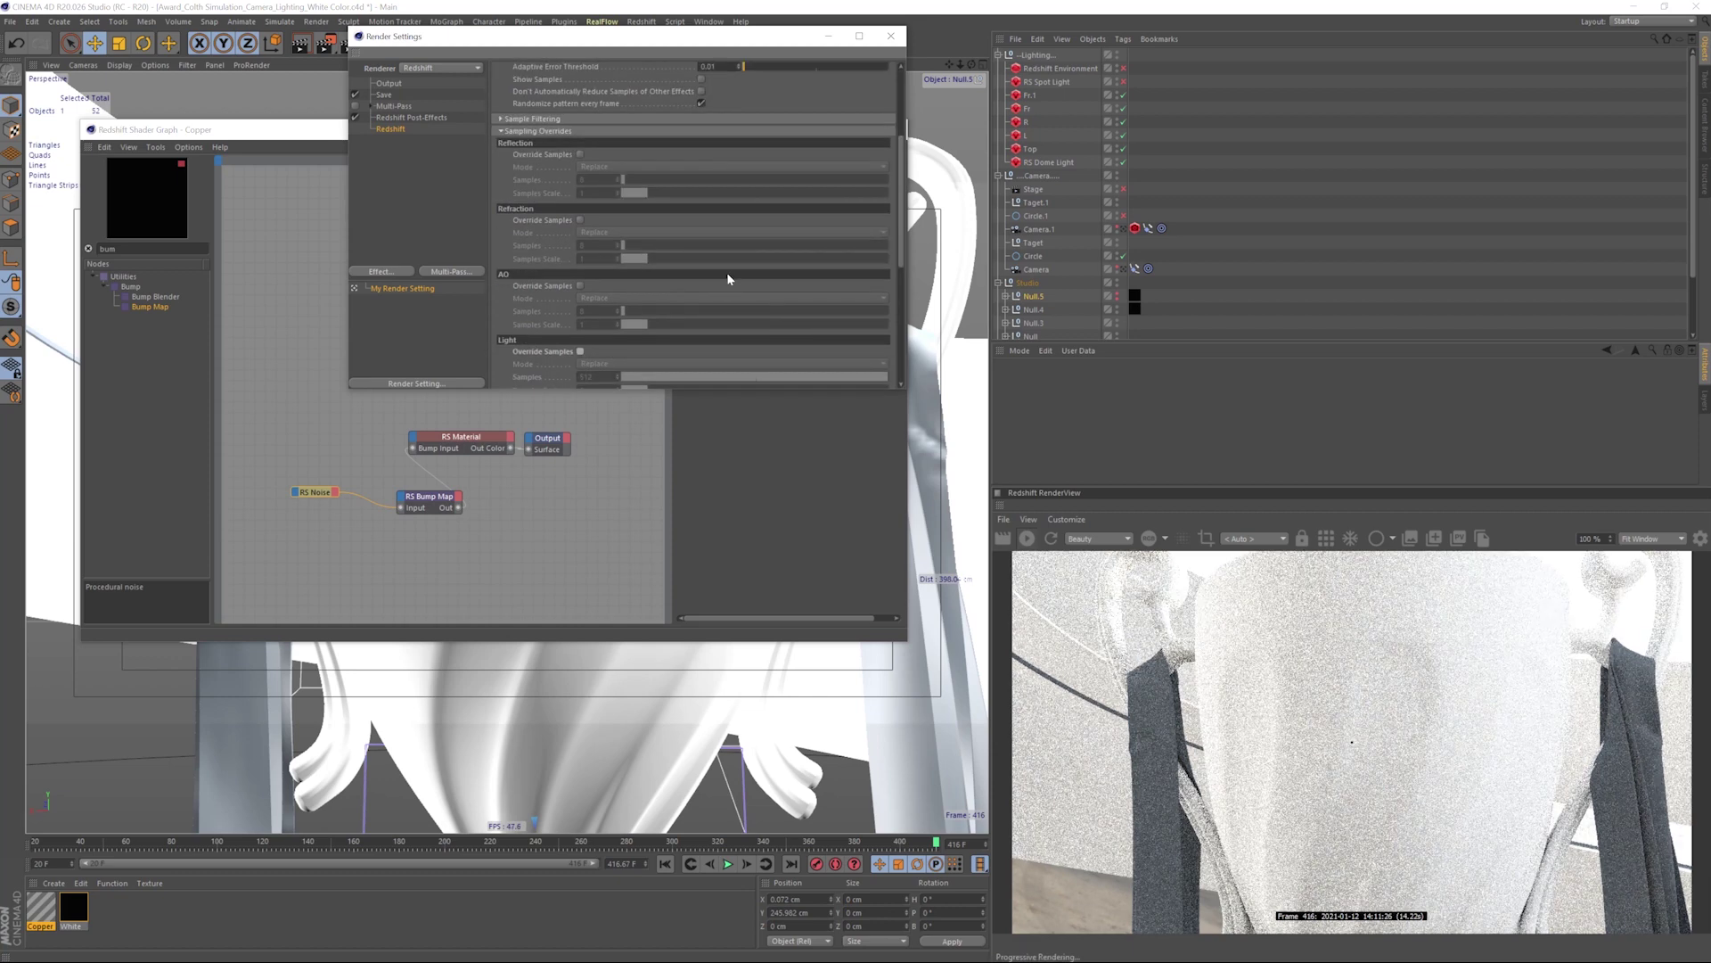
{"action": "left_click", "coordinate": [891, 36]}
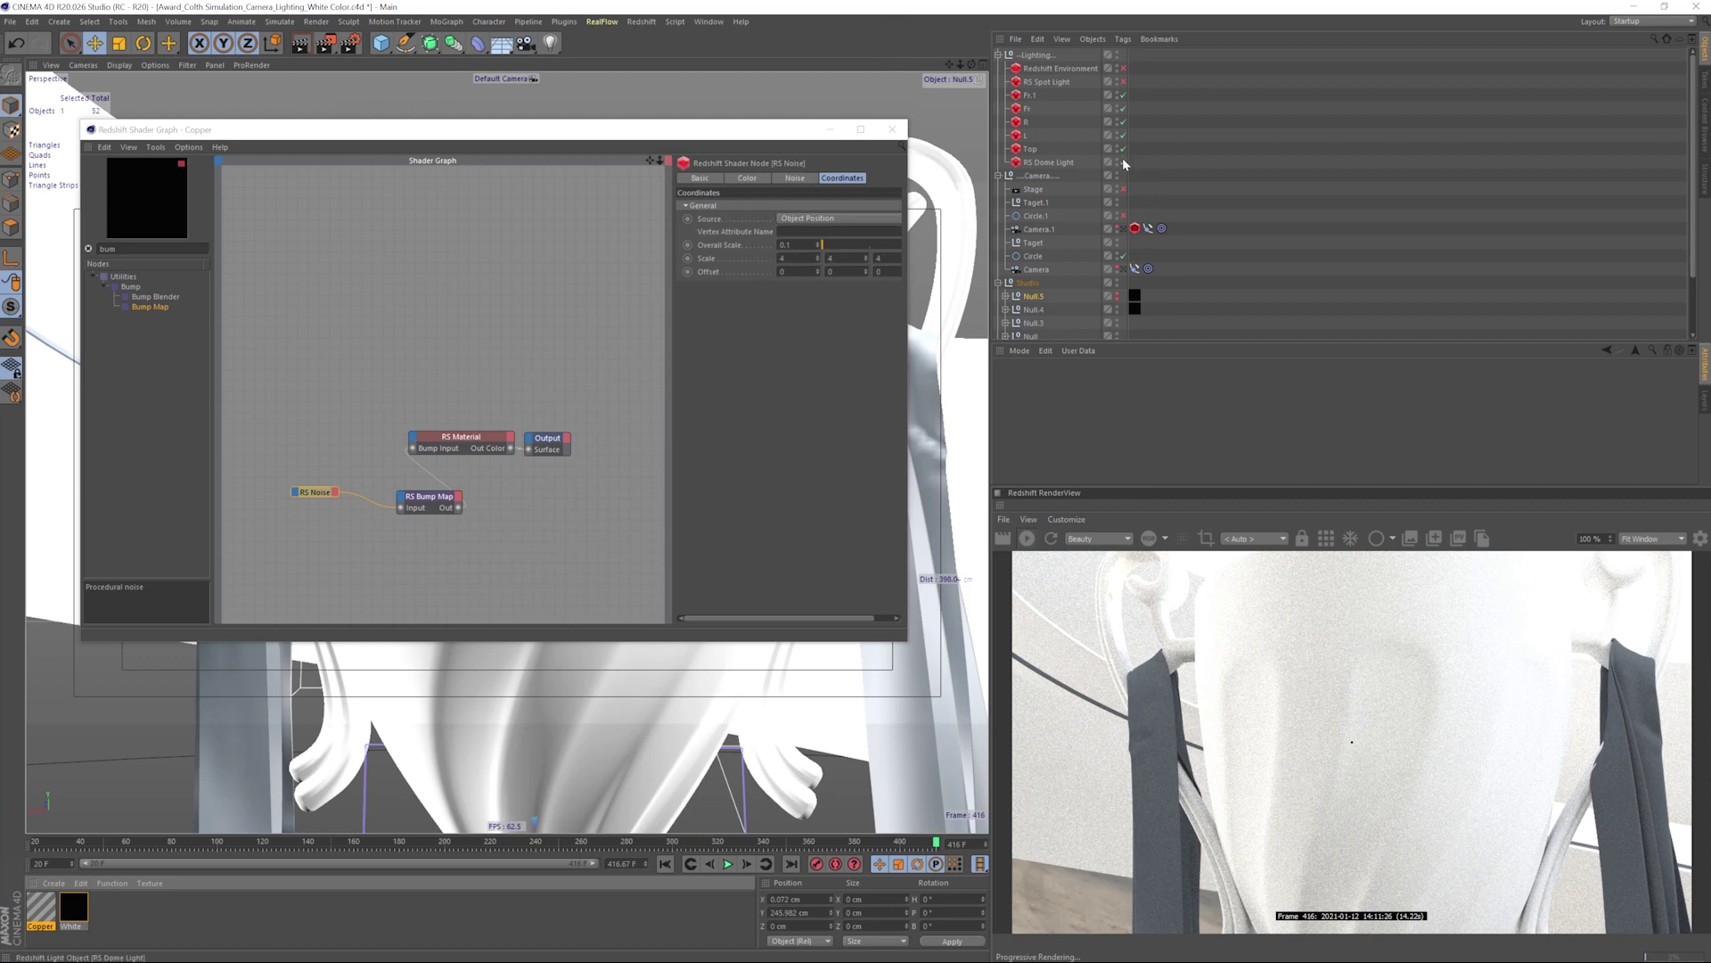
- Disable the Top and Fr.1 lights, testing the L and R lights off before switching them back on
{"action": "left_click", "coordinate": [1124, 151]}
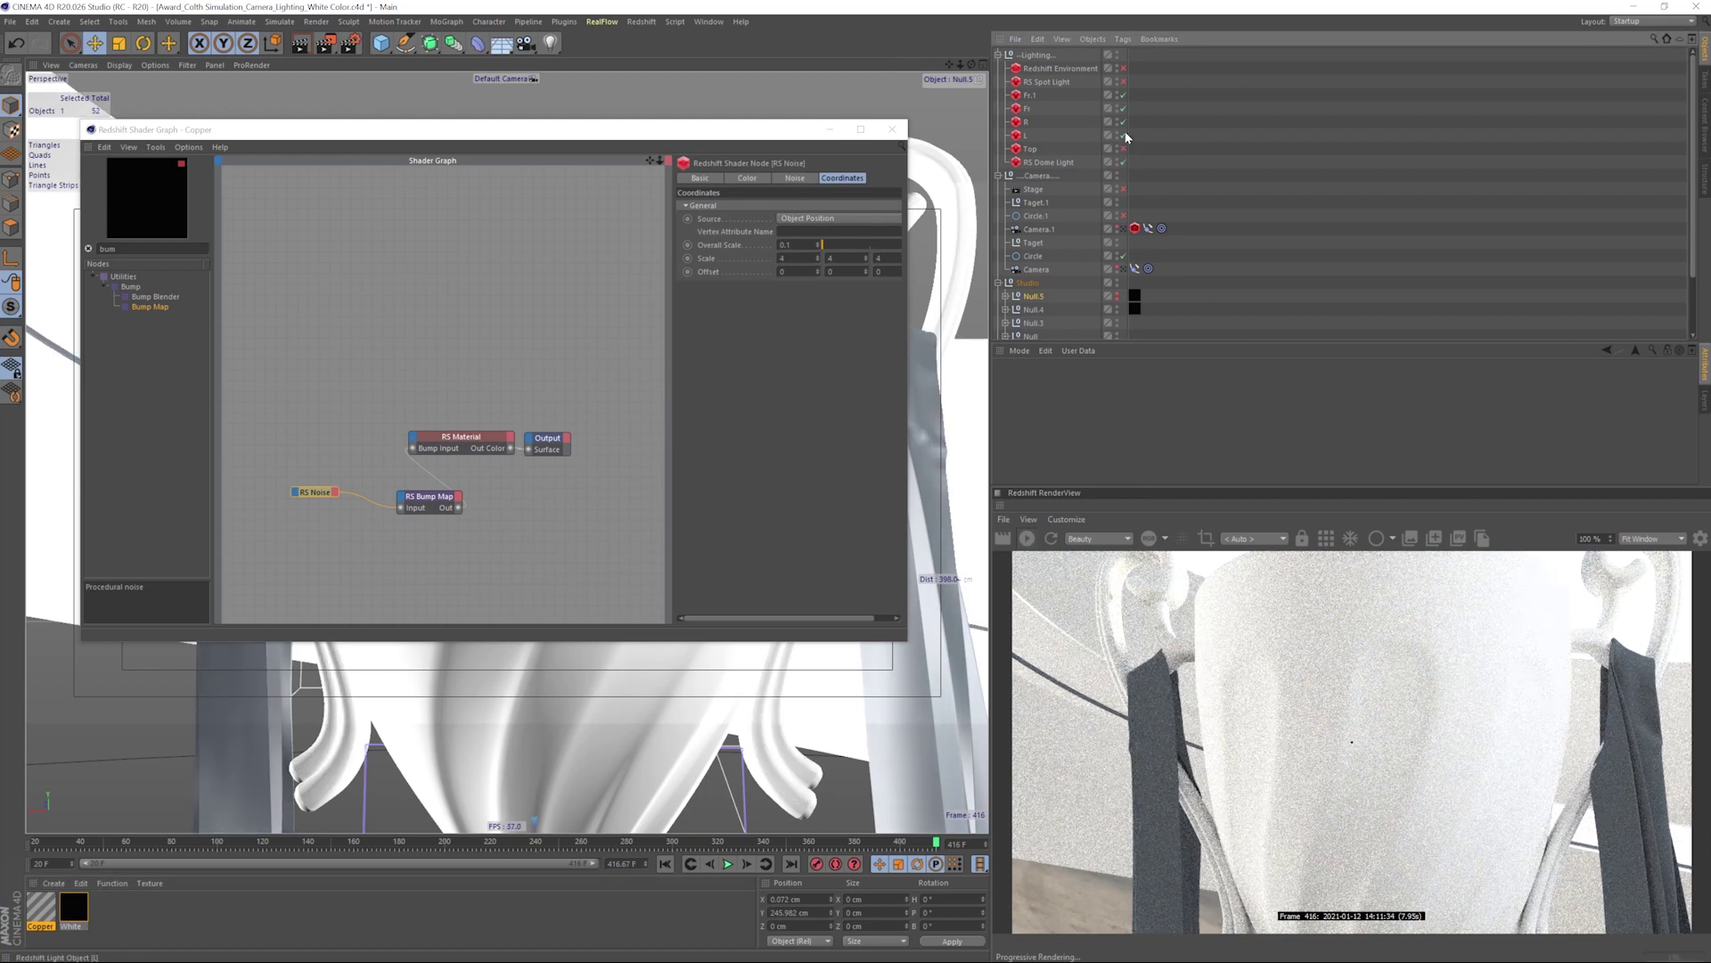
{"action": "left_click", "coordinate": [1125, 134]}
{"action": "left_click", "coordinate": [1122, 122]}
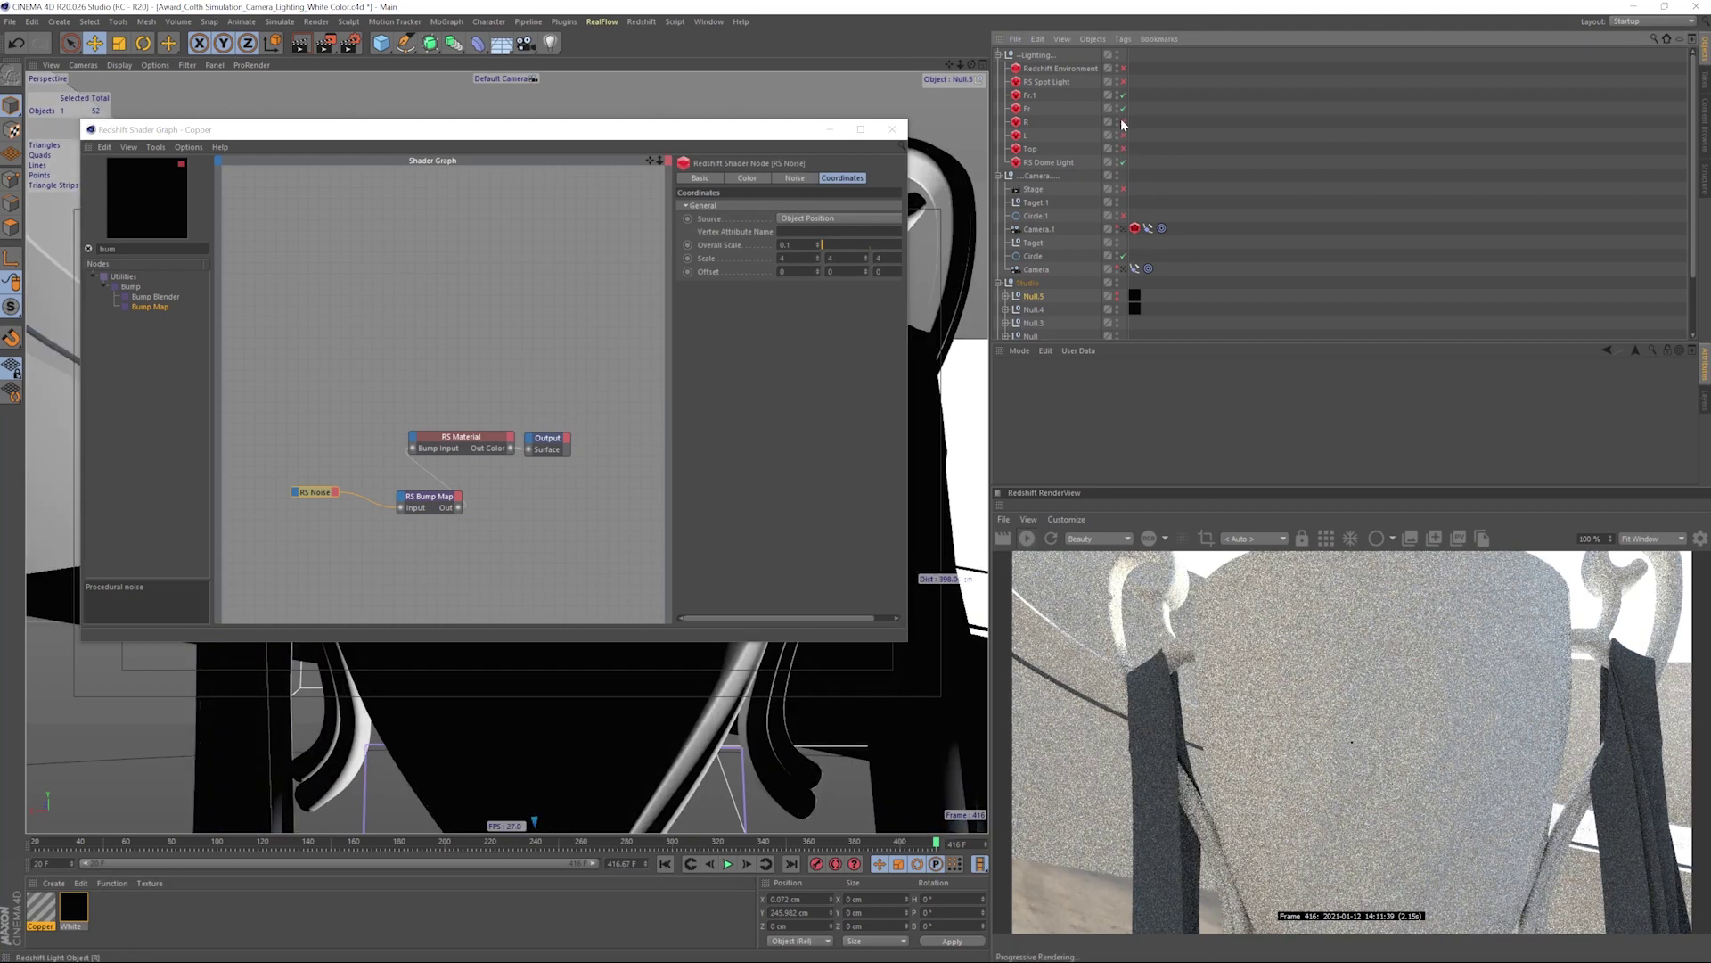
{"action": "left_click", "coordinate": [1123, 123]}
{"action": "left_click", "coordinate": [1121, 96]}
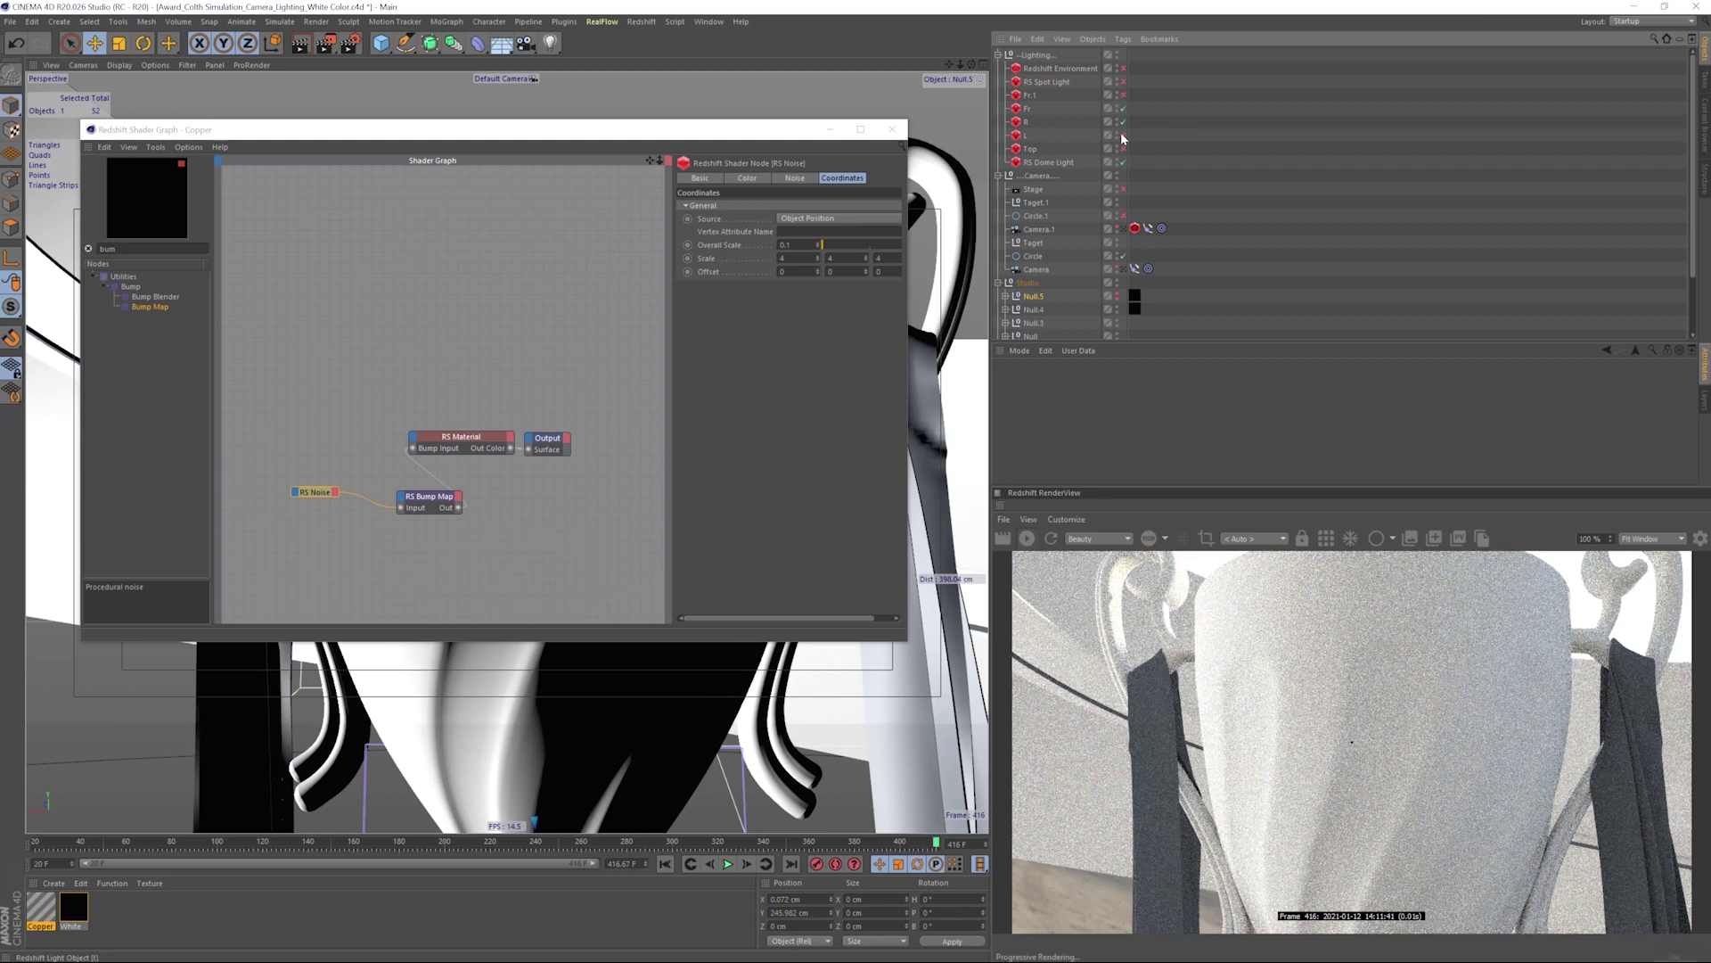
{"action": "left_click", "coordinate": [1124, 136]}
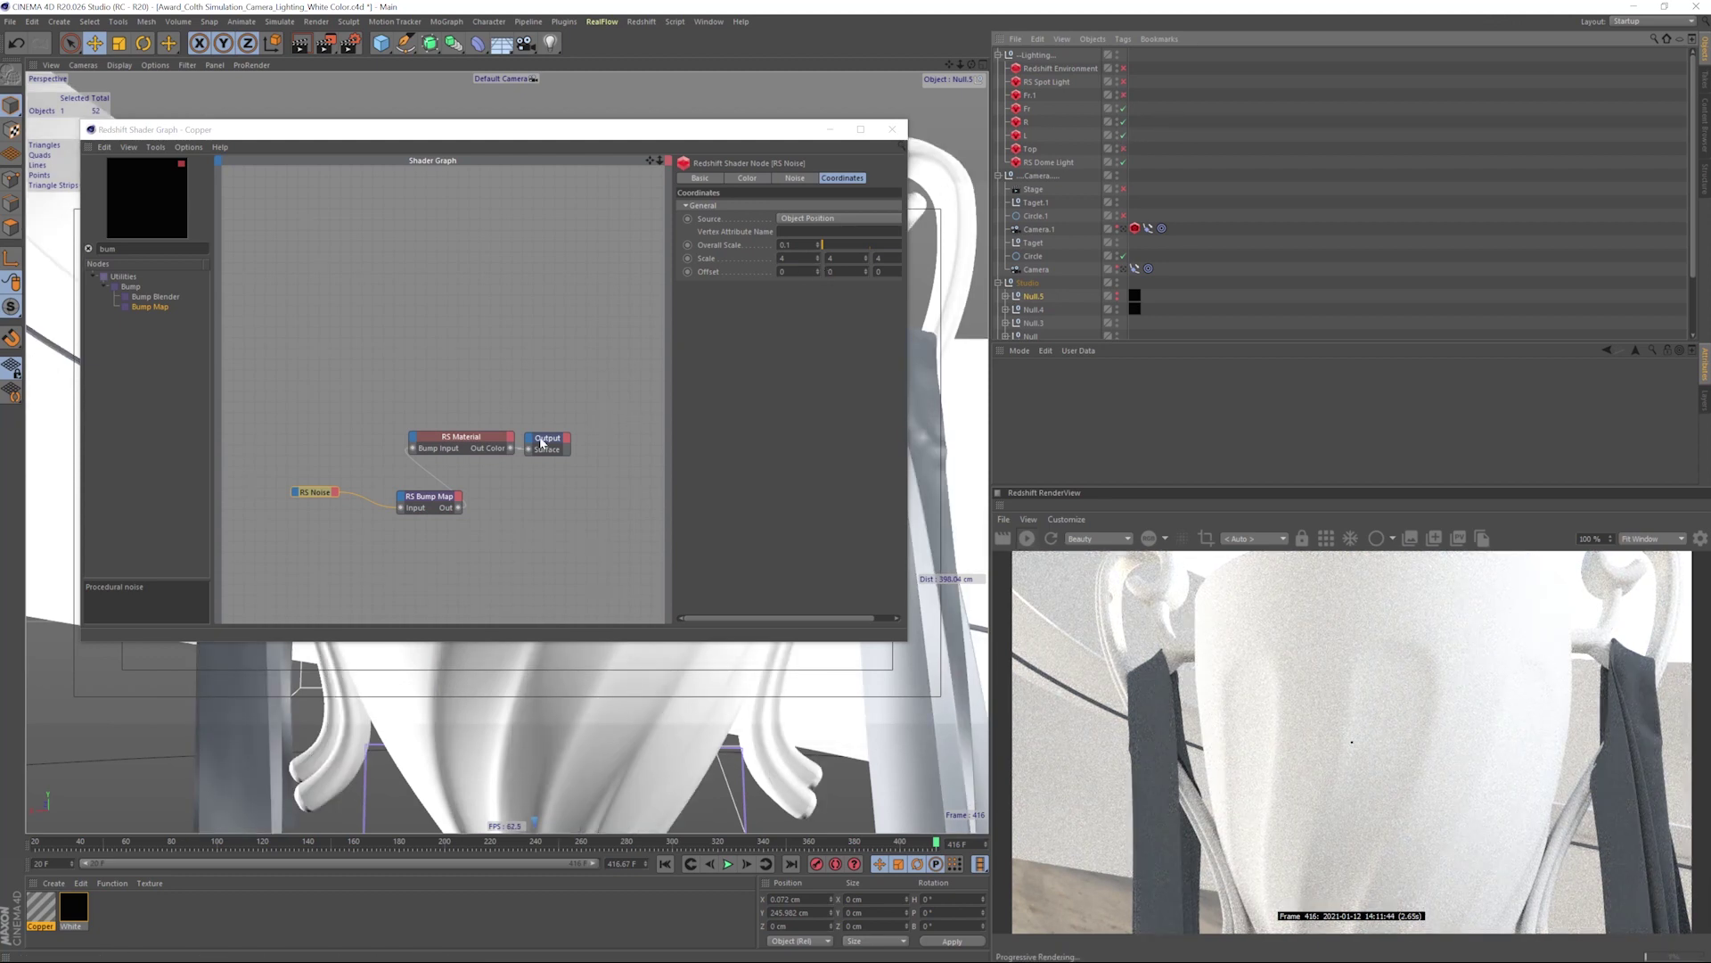
- Set the Copper material's reflection weight to 0 and the Noise node's overall scale to 5
{"action": "left_click_drag", "start_coordinate": [540, 443], "coordinate": [561, 444]}
{"action": "left_click", "coordinate": [486, 438]}
{"action": "left_click_drag", "start_coordinate": [796, 365], "coordinate": [772, 375]}
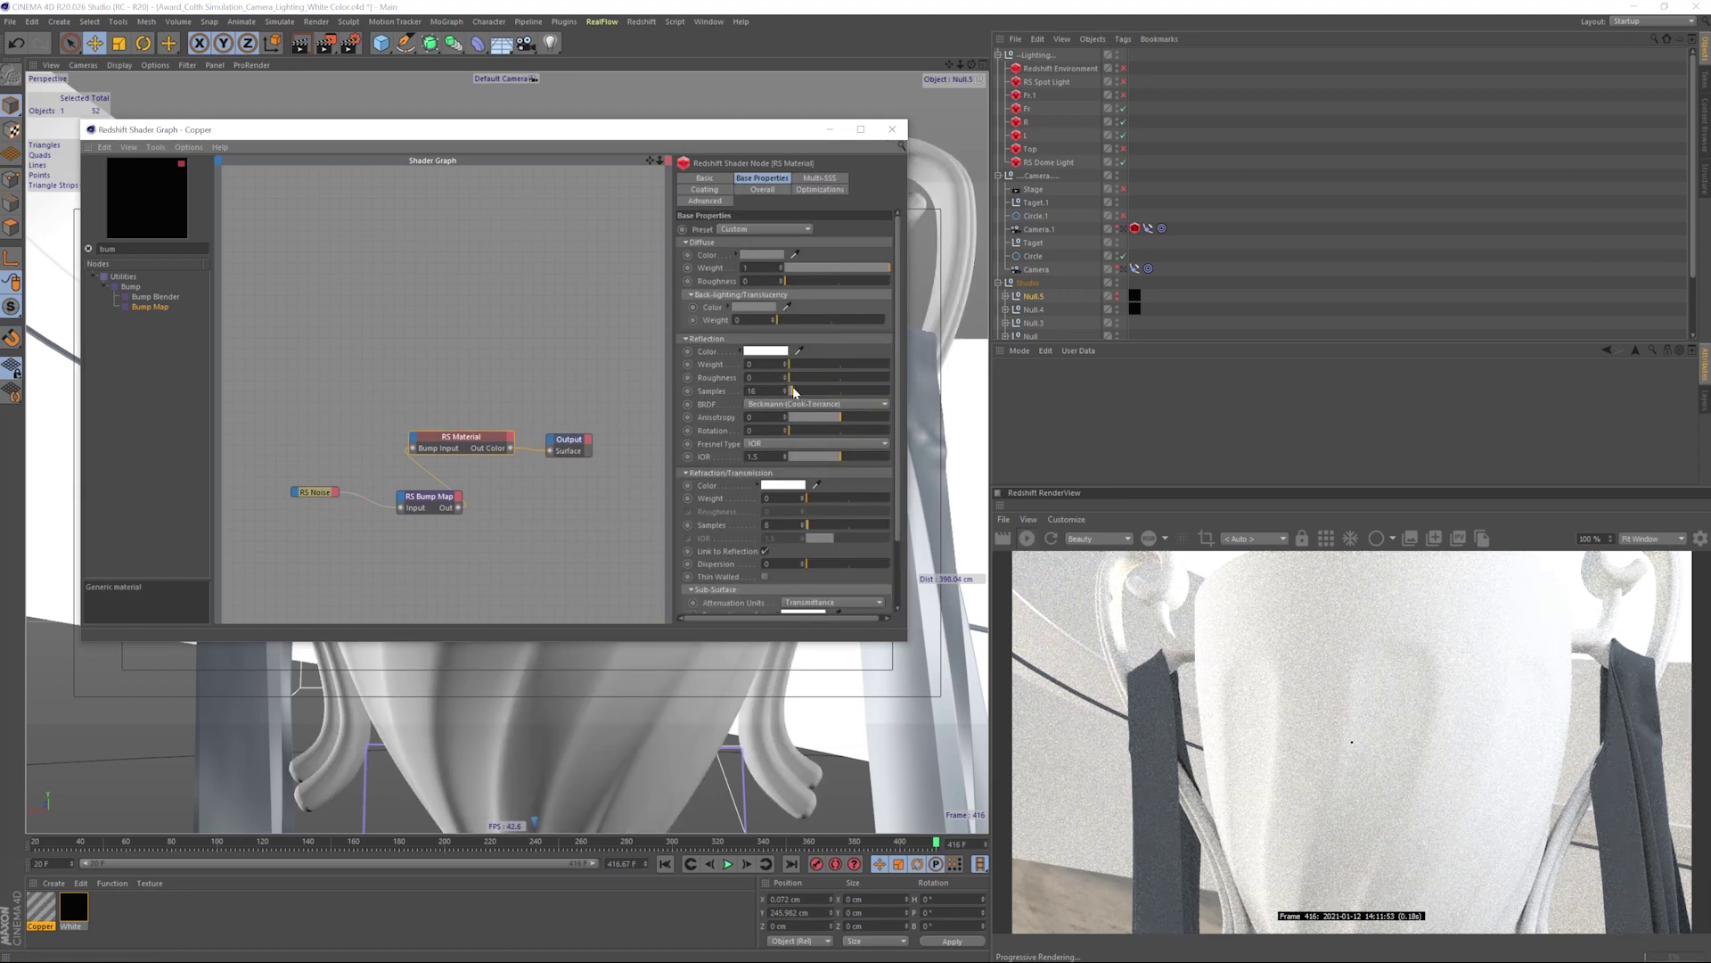
{"action": "left_click_drag", "start_coordinate": [317, 495], "coordinate": [299, 497]}
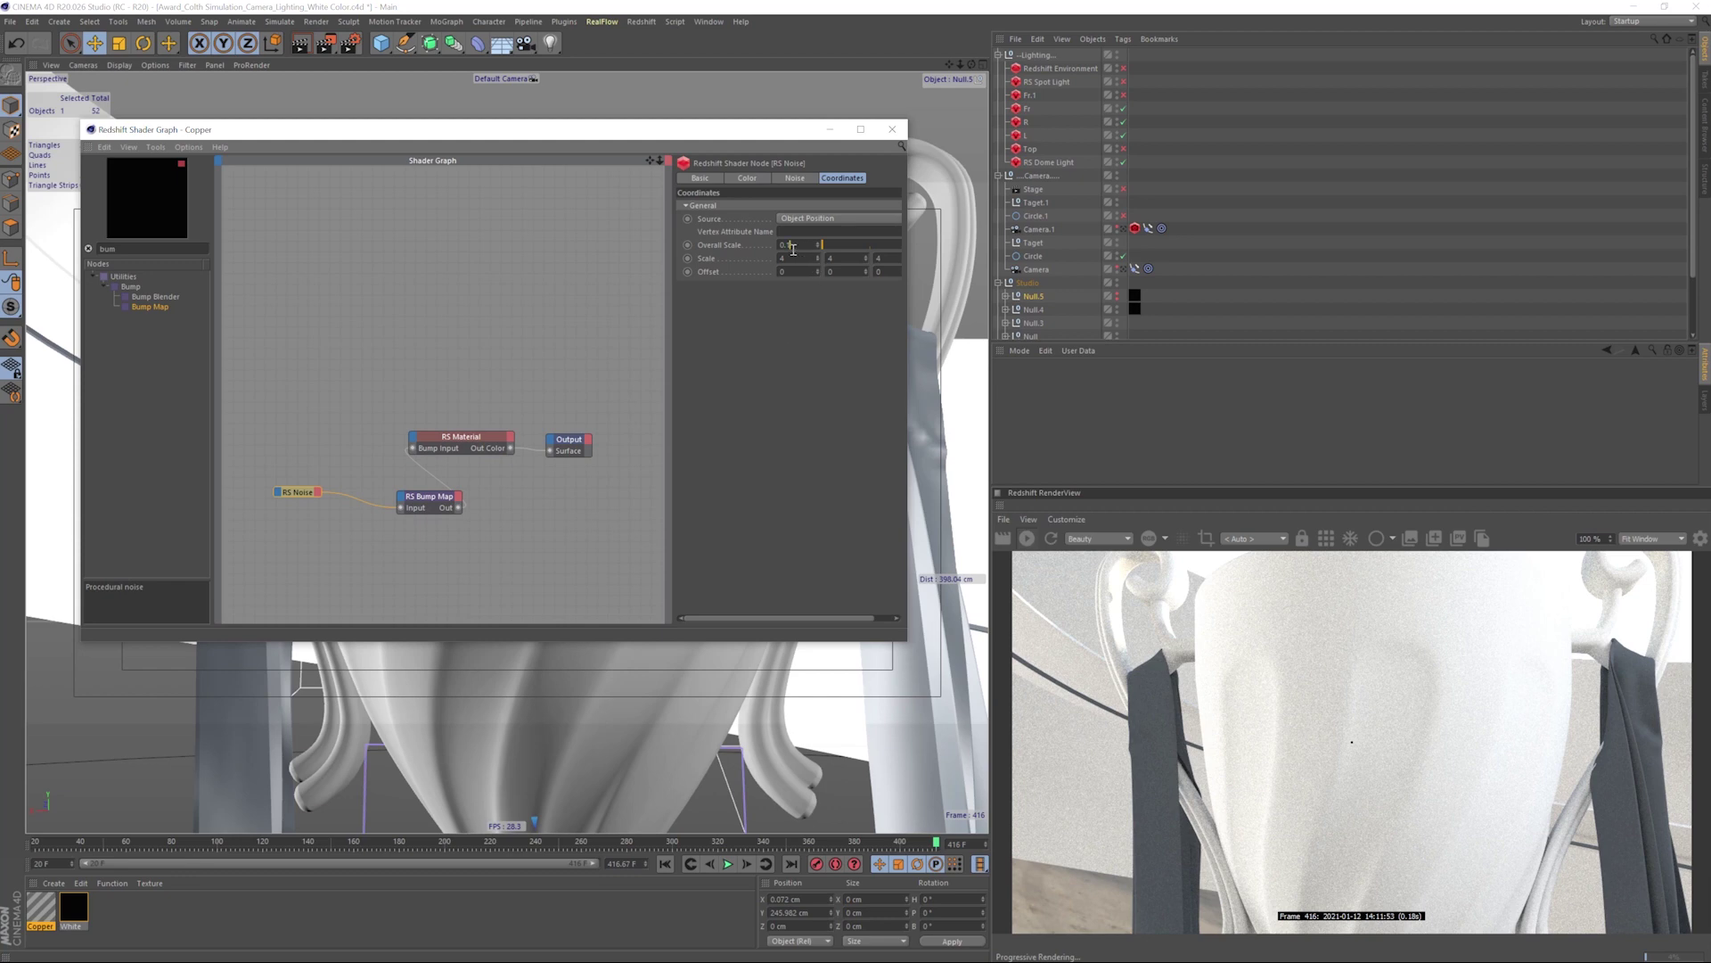
{"action": "key", "text": "Return"}
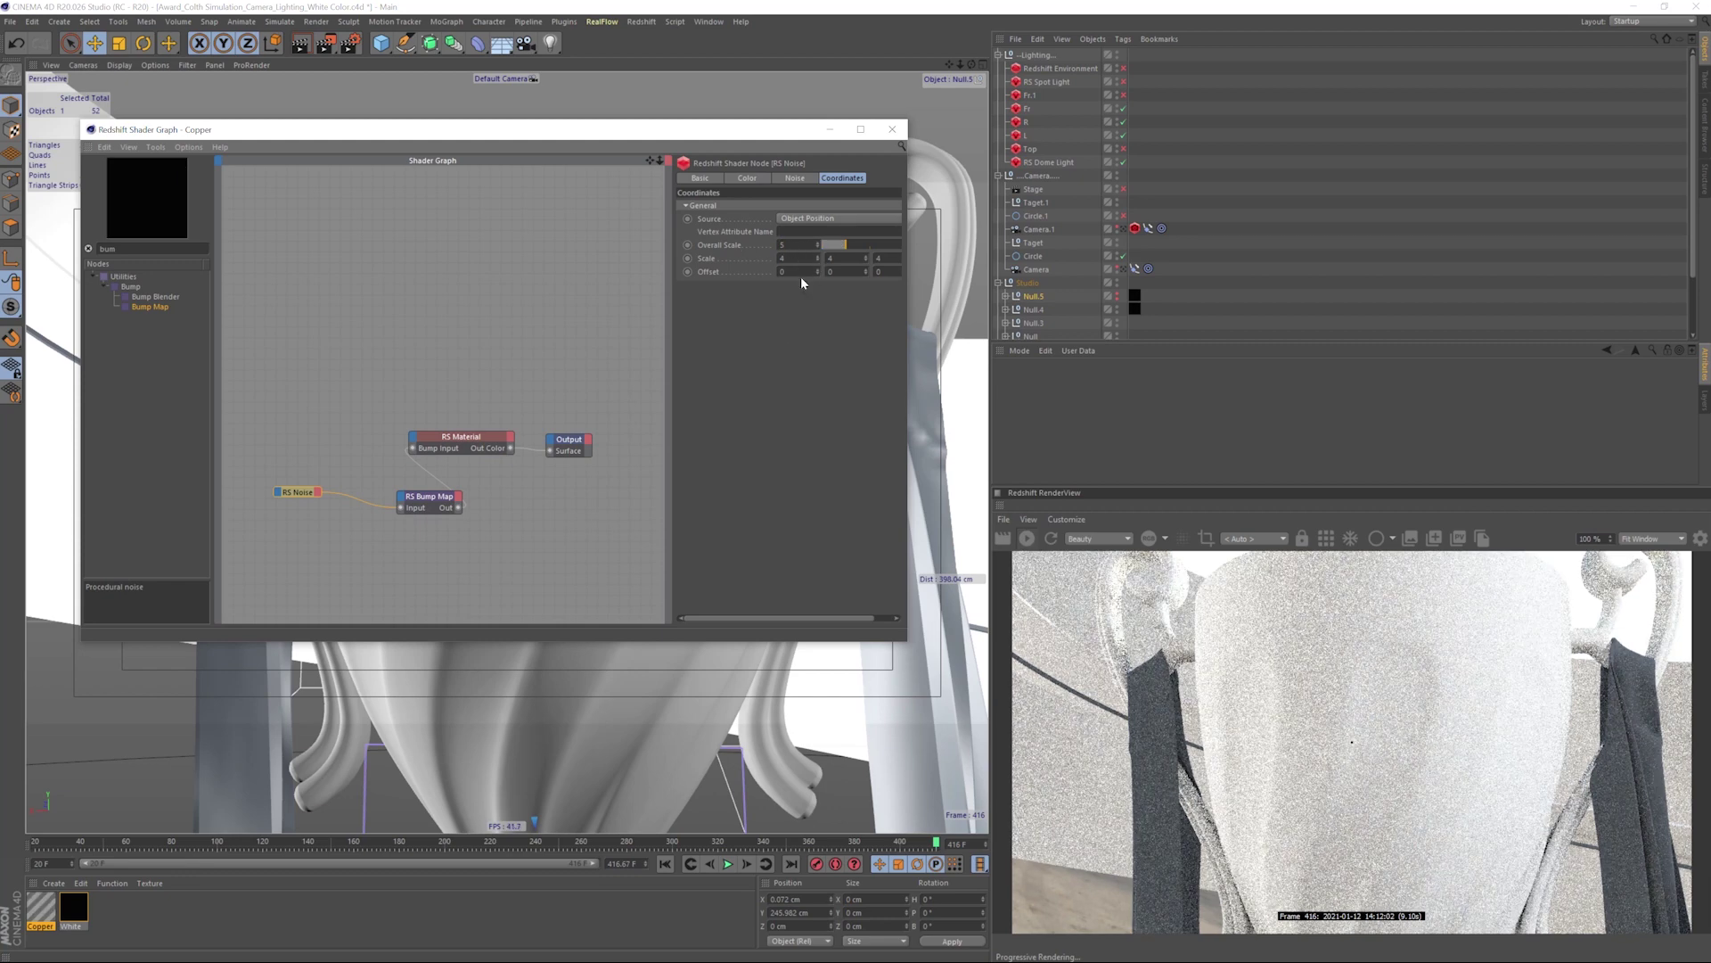
- Set the Copper material's diffuse color to a mid green
{"action": "left_click", "coordinate": [569, 439]}
{"action": "left_click", "coordinate": [483, 436]}
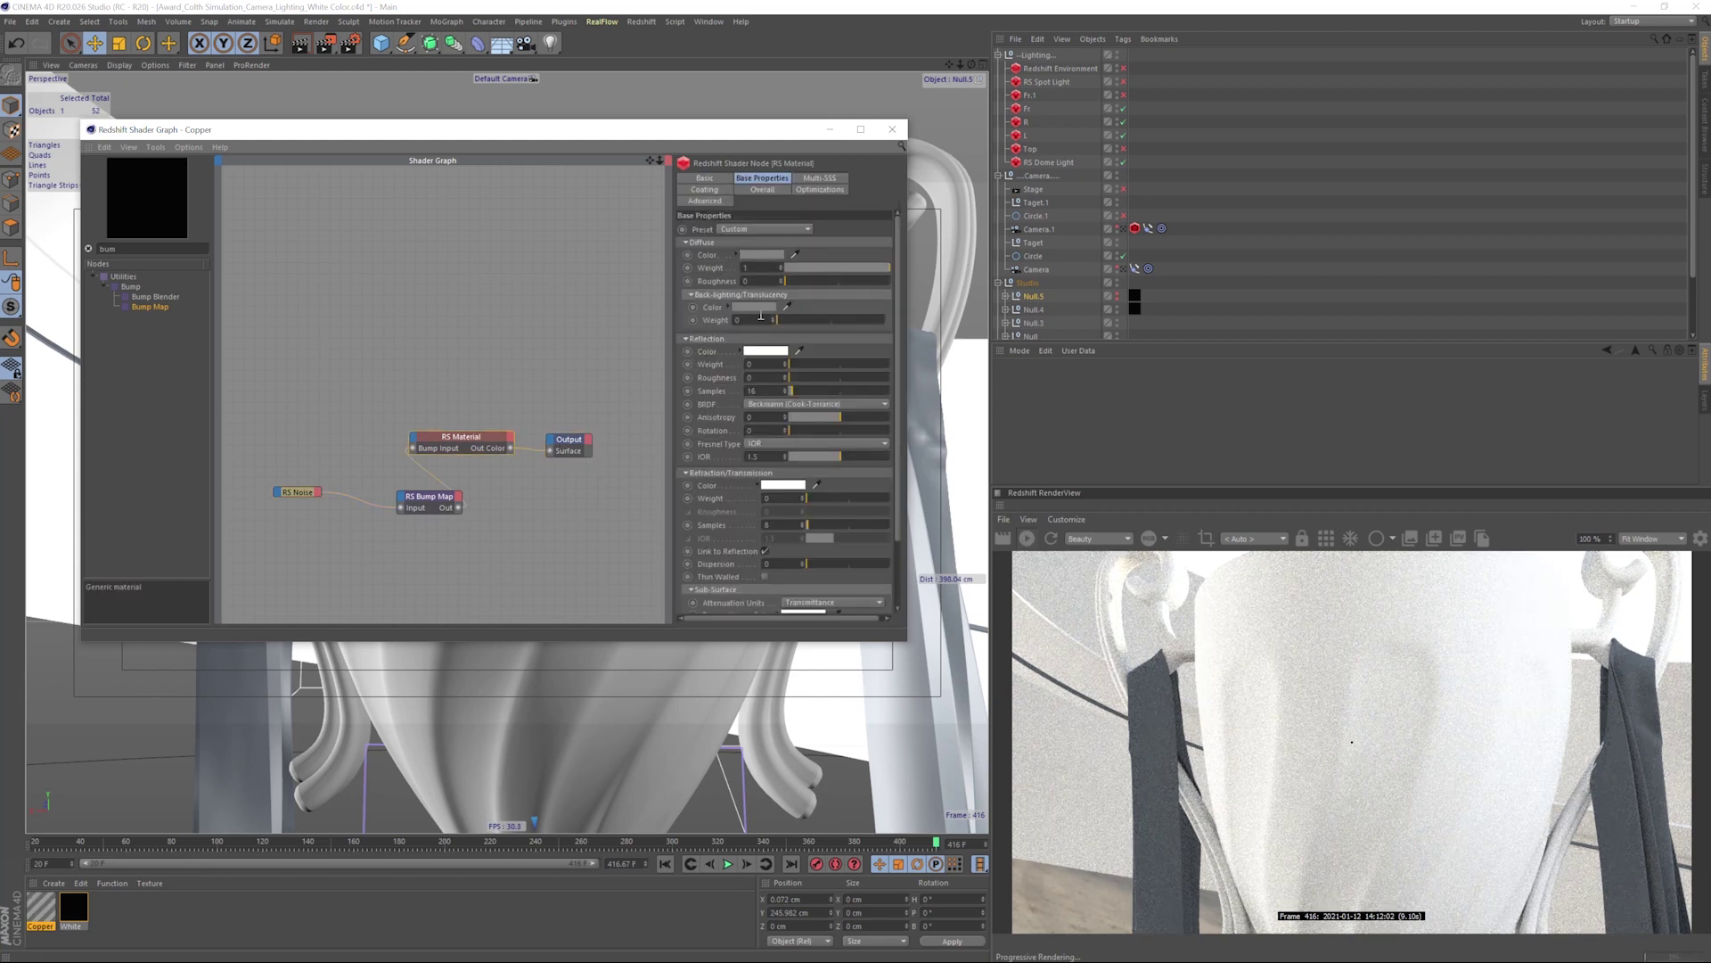
{"action": "left_click", "coordinate": [763, 254]}
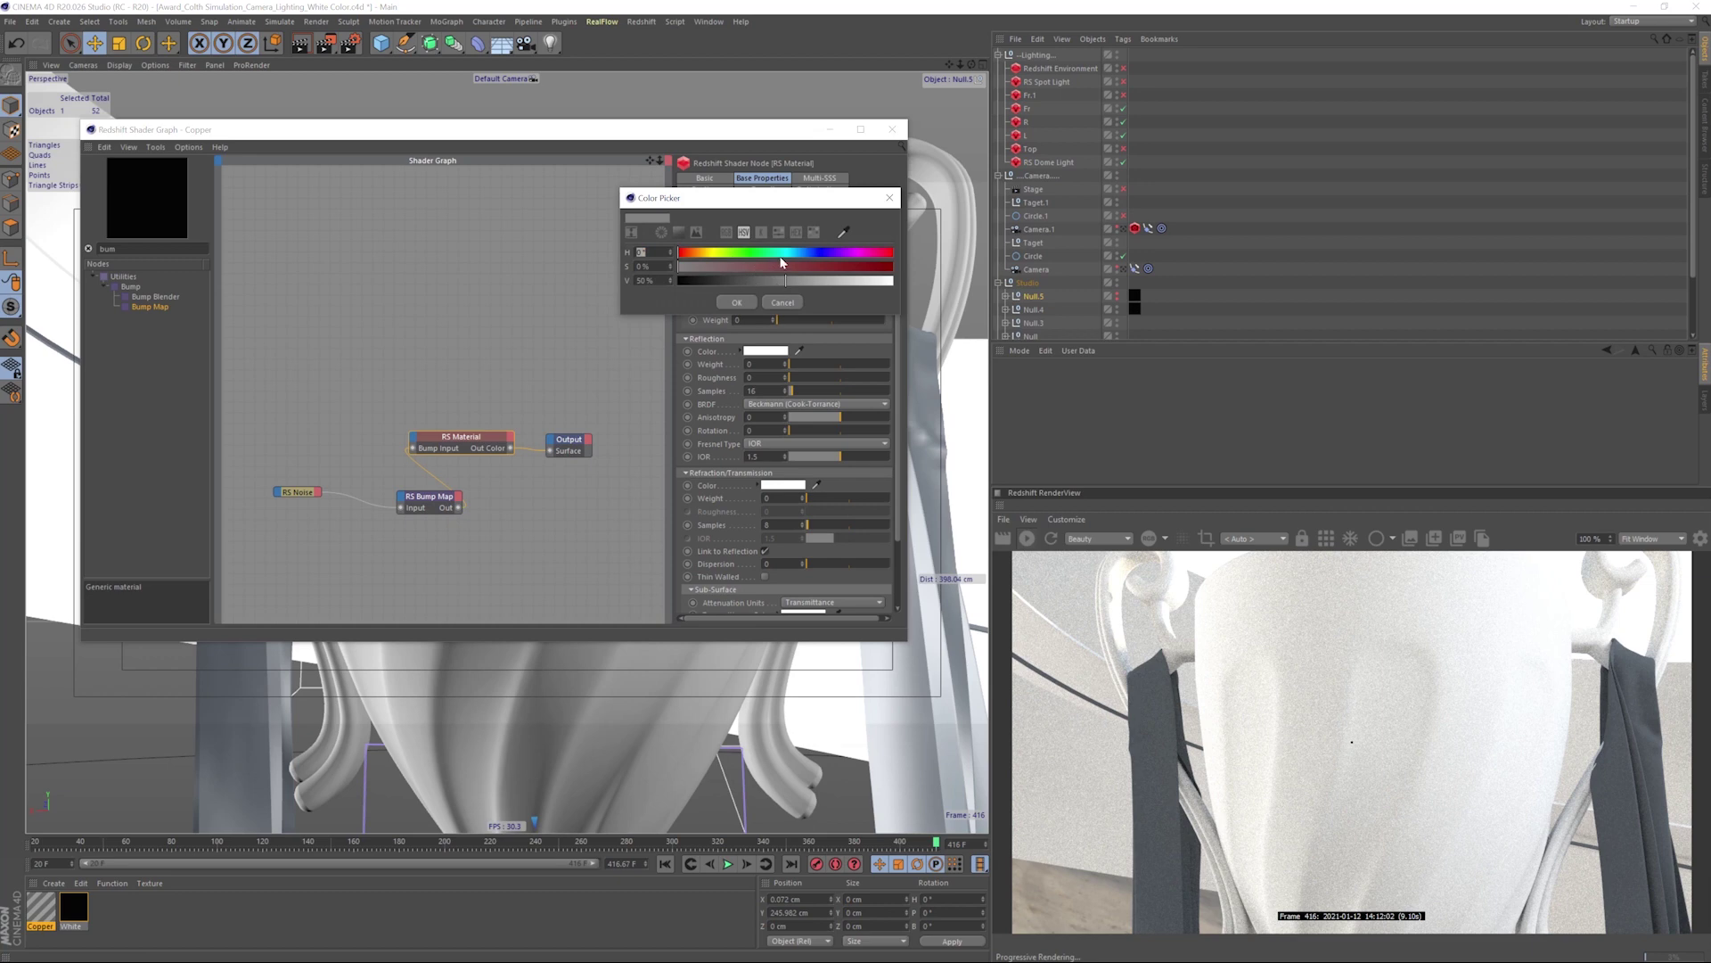
{"action": "left_click", "coordinate": [746, 253]}
{"action": "left_click", "coordinate": [765, 267]}
{"action": "left_click", "coordinate": [734, 302]}
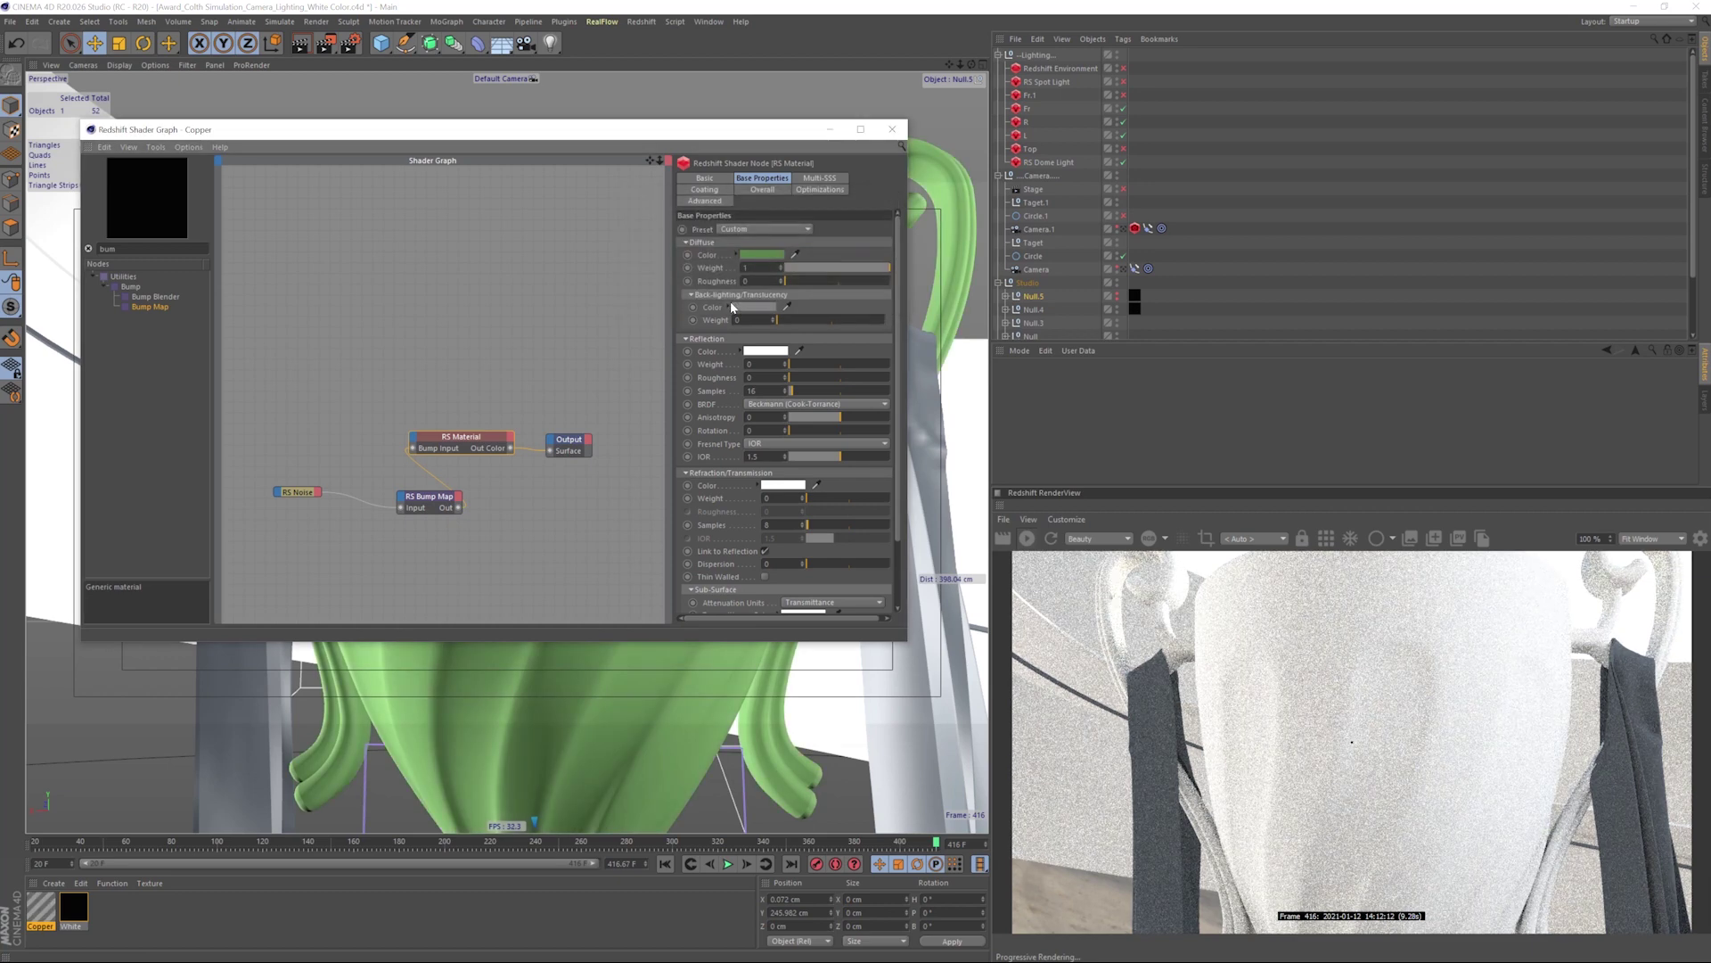
- Select the Trophy object in the Award group and inspect the green cup up close in the render
{"action": "scroll", "coordinate": [1064, 294], "scroll_direction": "down", "scroll_amount": 3}
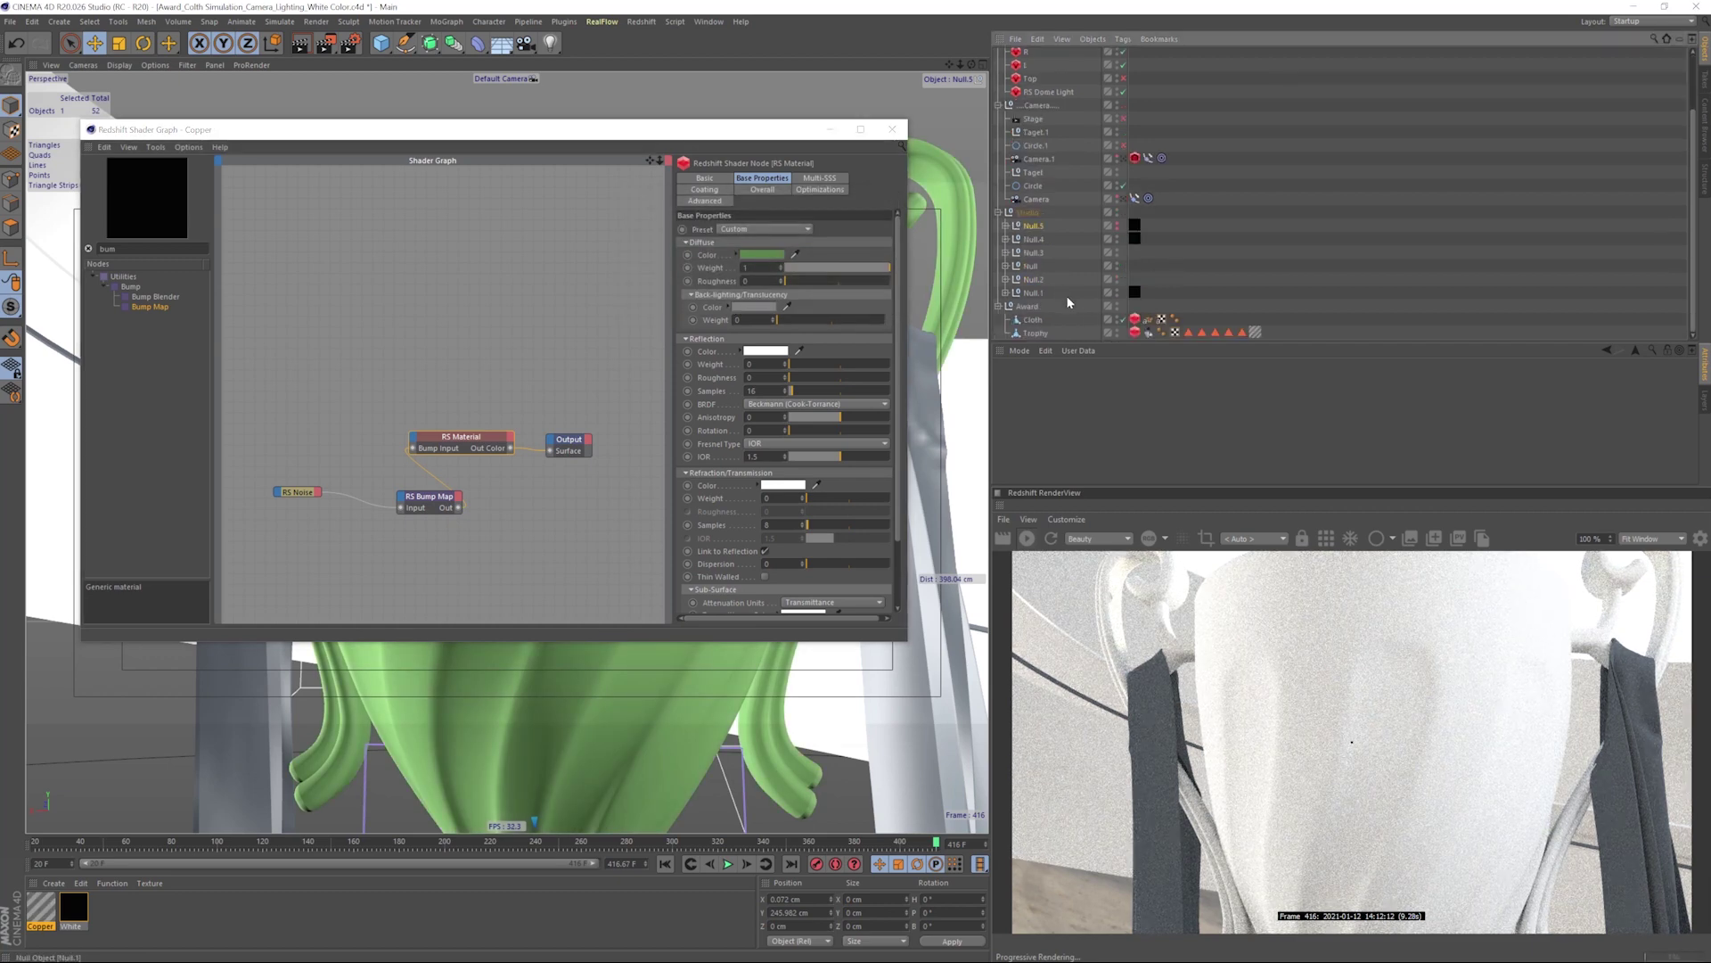
{"action": "left_click", "coordinate": [1037, 335]}
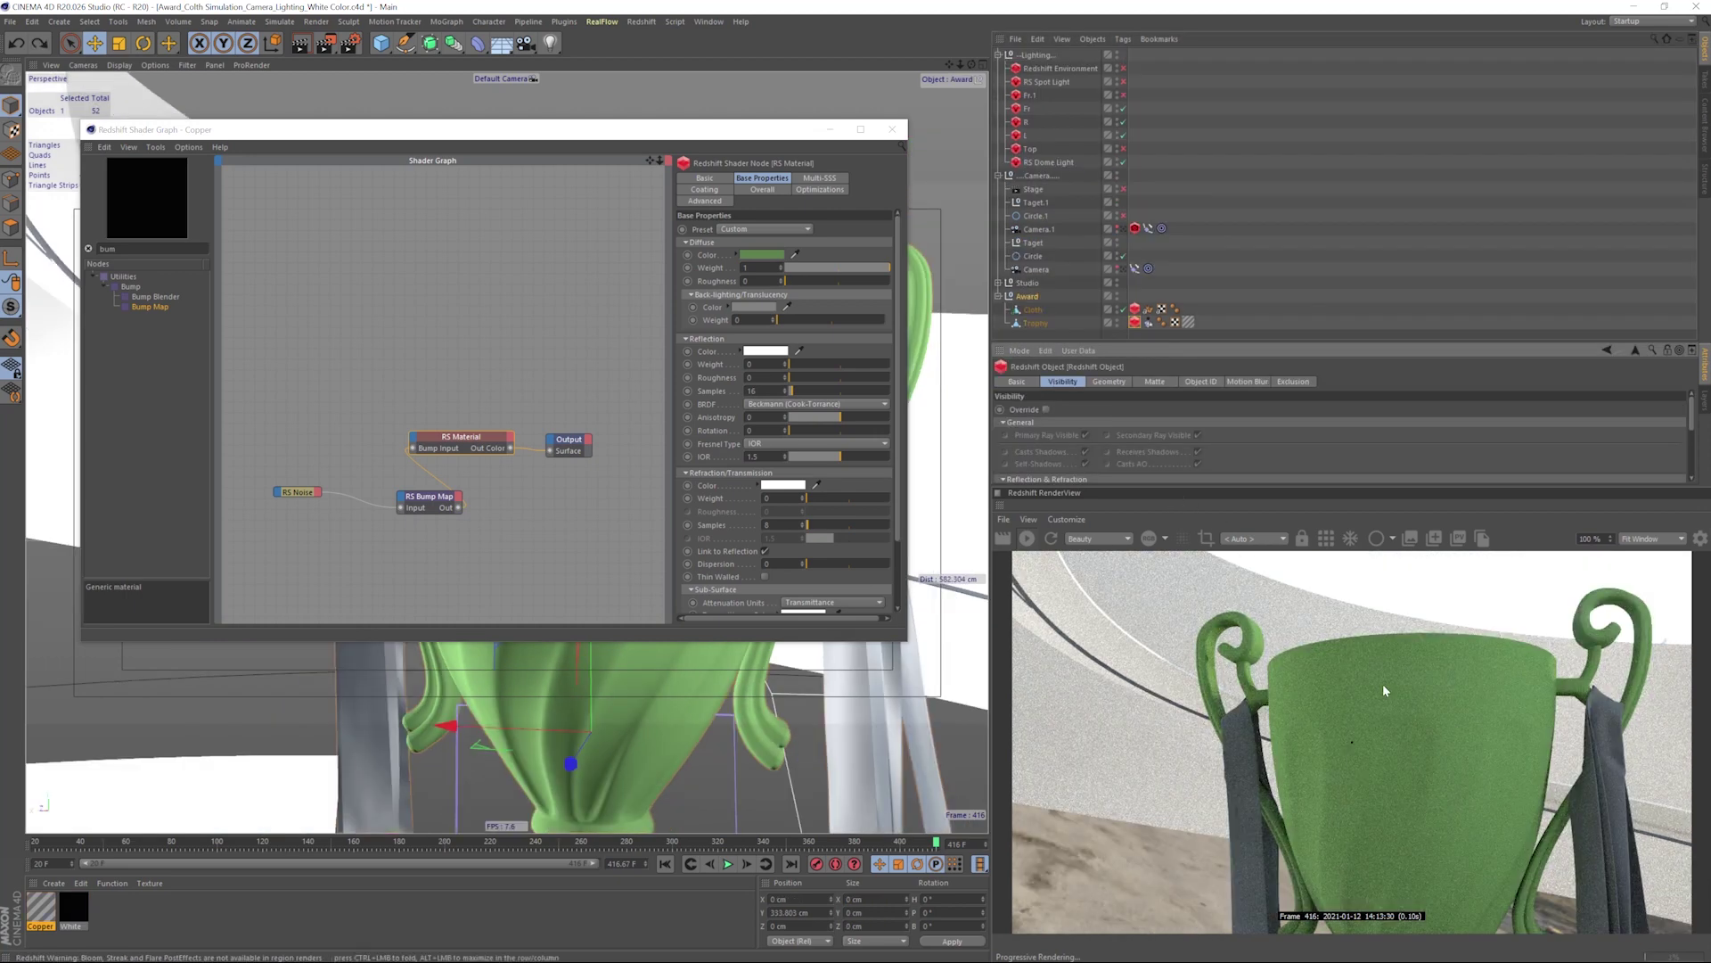
{"action": "middle_click_drag", "start_coordinate": [639, 687], "coordinate": [674, 666], "text": "alt"}
{"action": "right_click_drag", "start_coordinate": [673, 666], "coordinate": [740, 671], "text": "alt"}
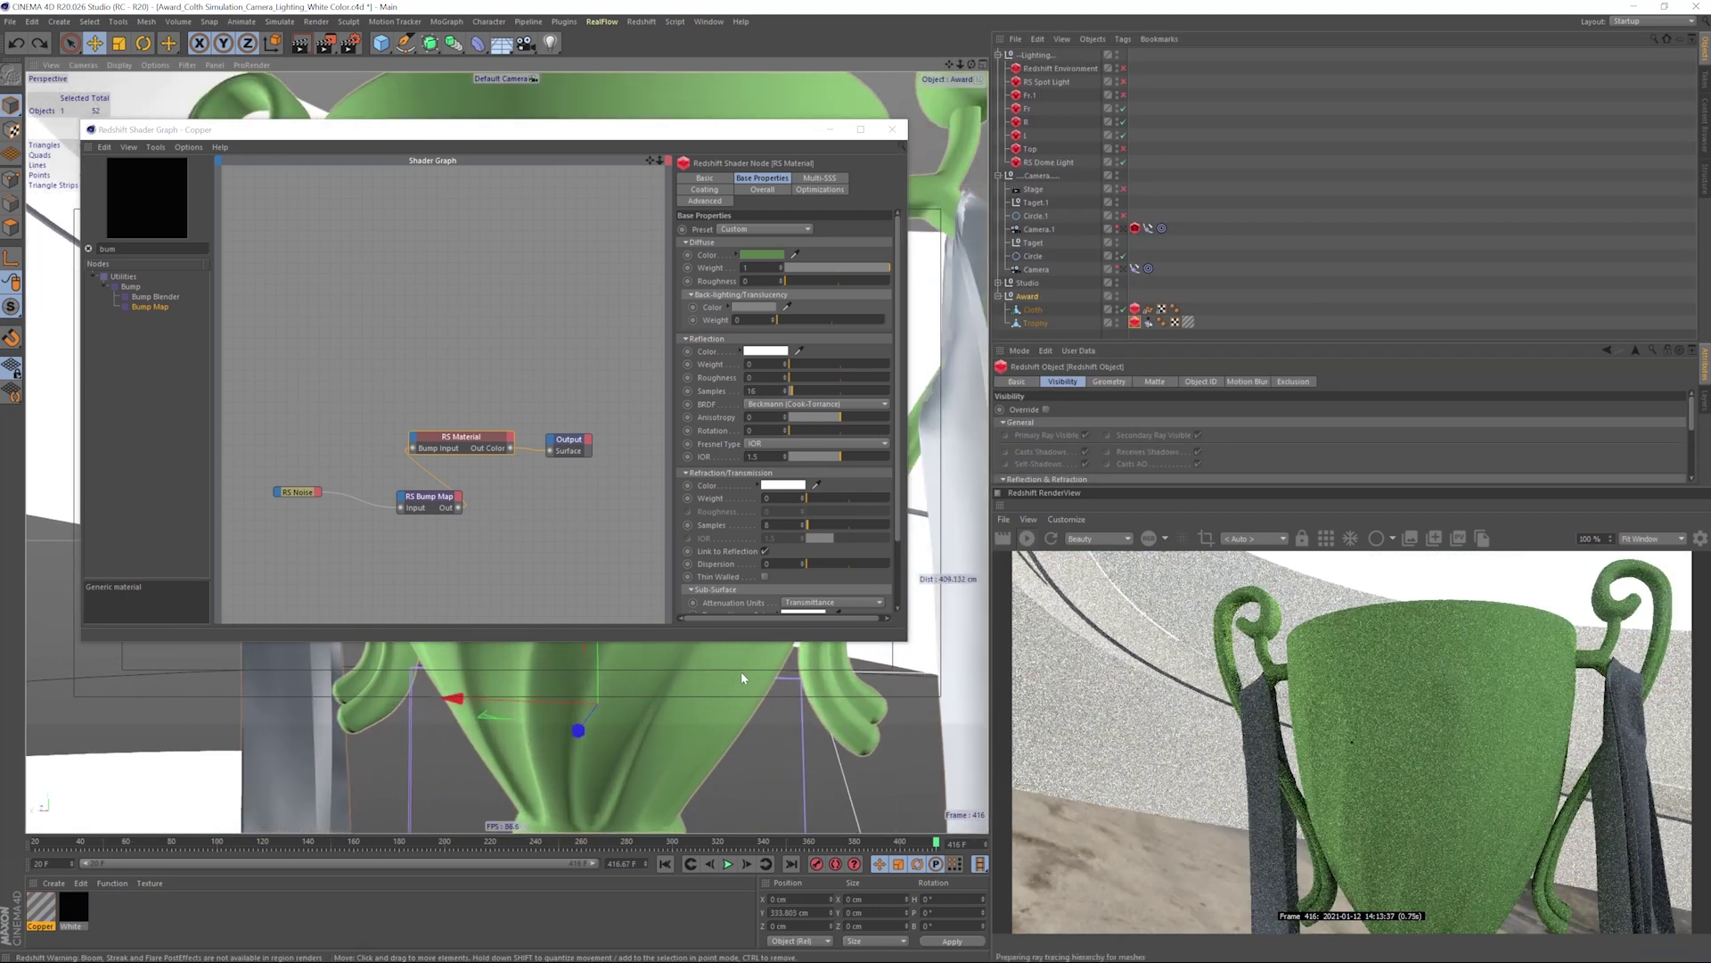
- Set the Noise node's second and third coordinate scale values to 3 and inspect the cup's bump closer in the render
{"action": "left_click", "coordinate": [298, 492]}
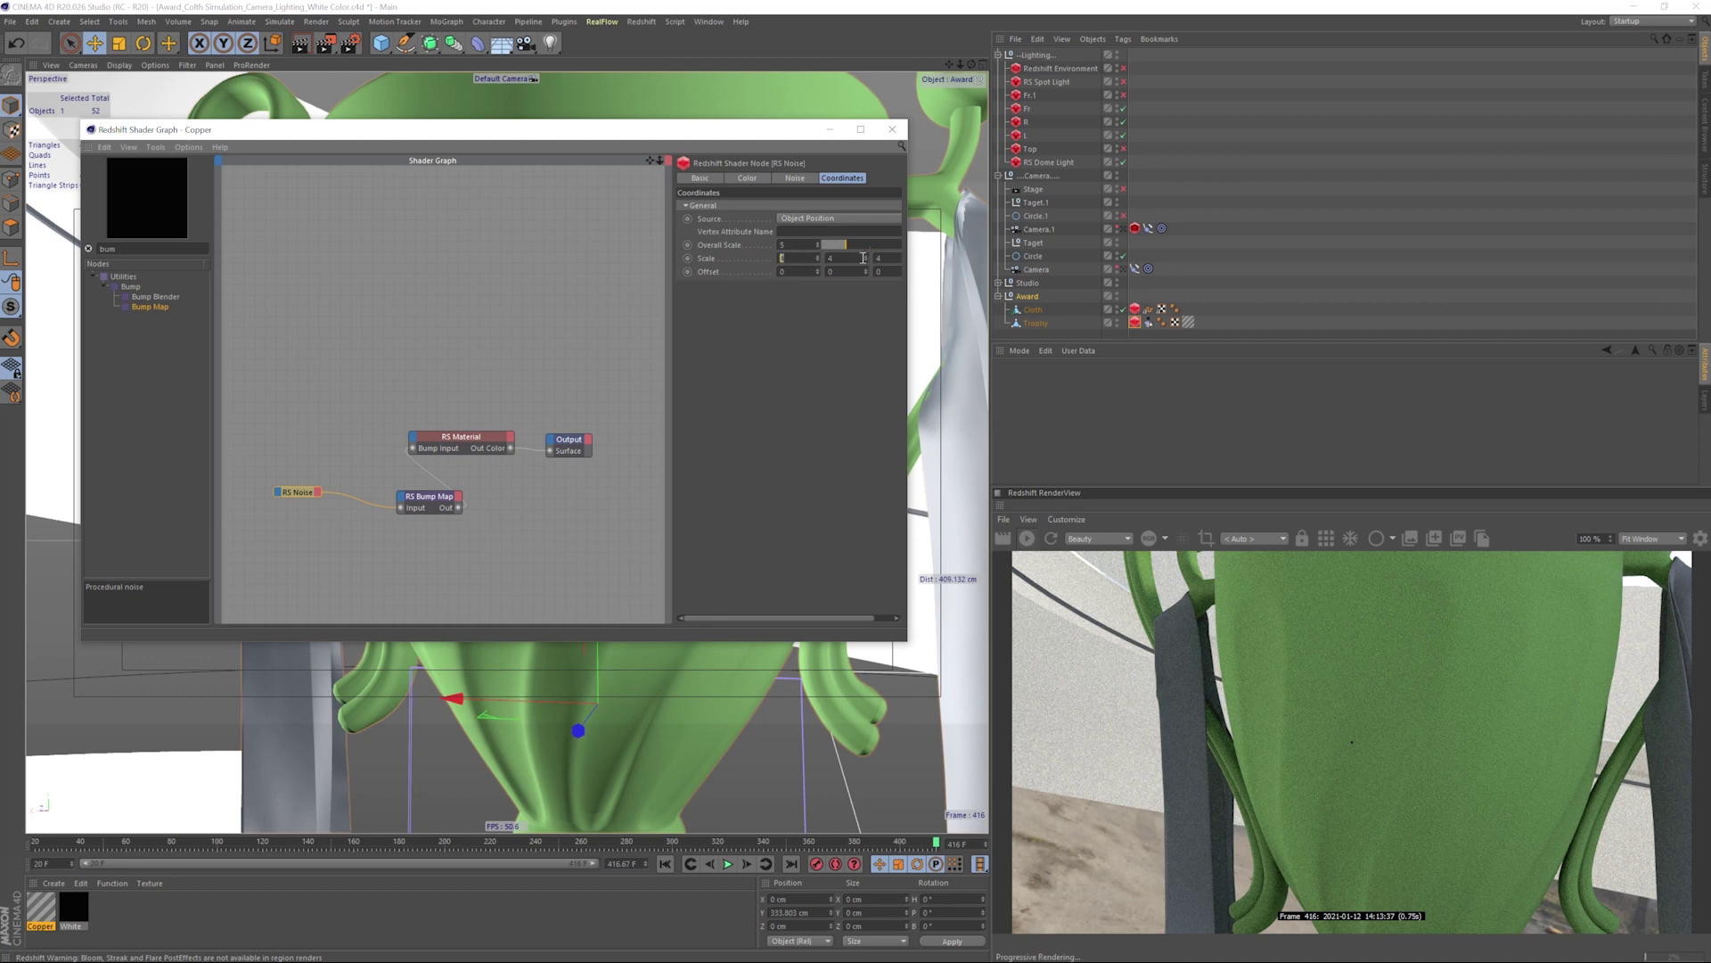
{"action": "left_click_drag", "start_coordinate": [865, 258], "coordinate": [752, 260]}
{"action": "type", "text": "3"}
{"action": "key", "text": "Tab"}
{"action": "type", "text": "3"}
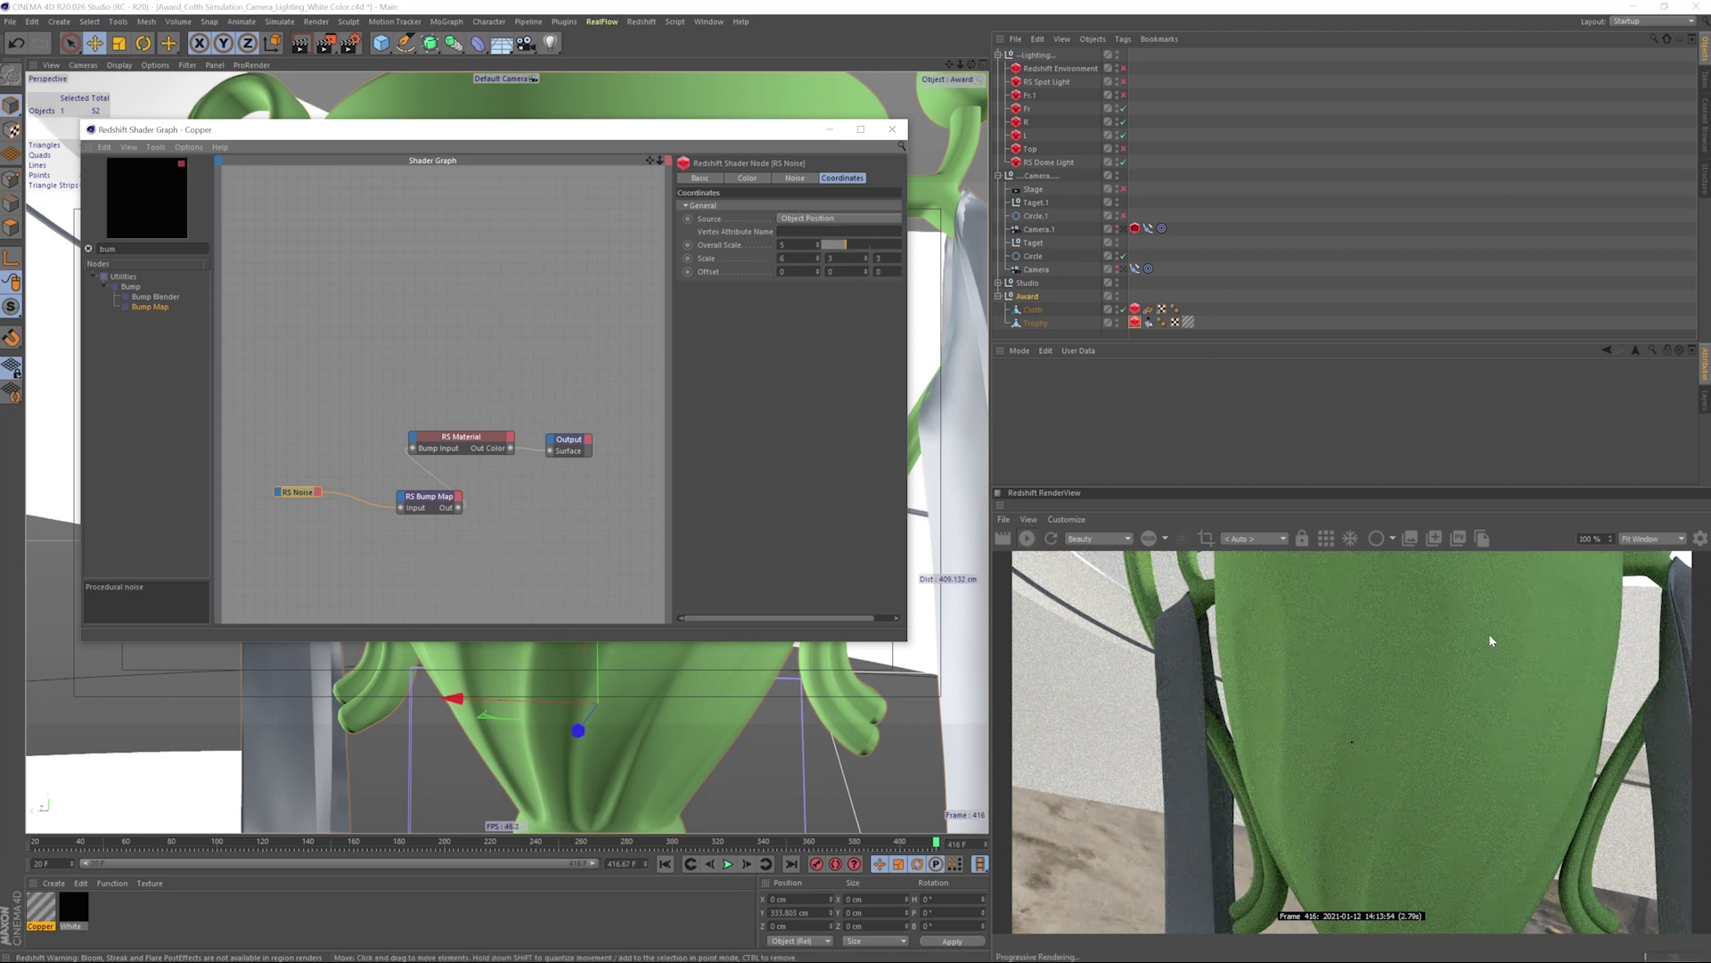
{"action": "middle_click_drag", "start_coordinate": [748, 695], "coordinate": [701, 750], "text": "alt"}
{"action": "scroll", "coordinate": [702, 749], "scroll_direction": "up", "scroll_amount": 2}
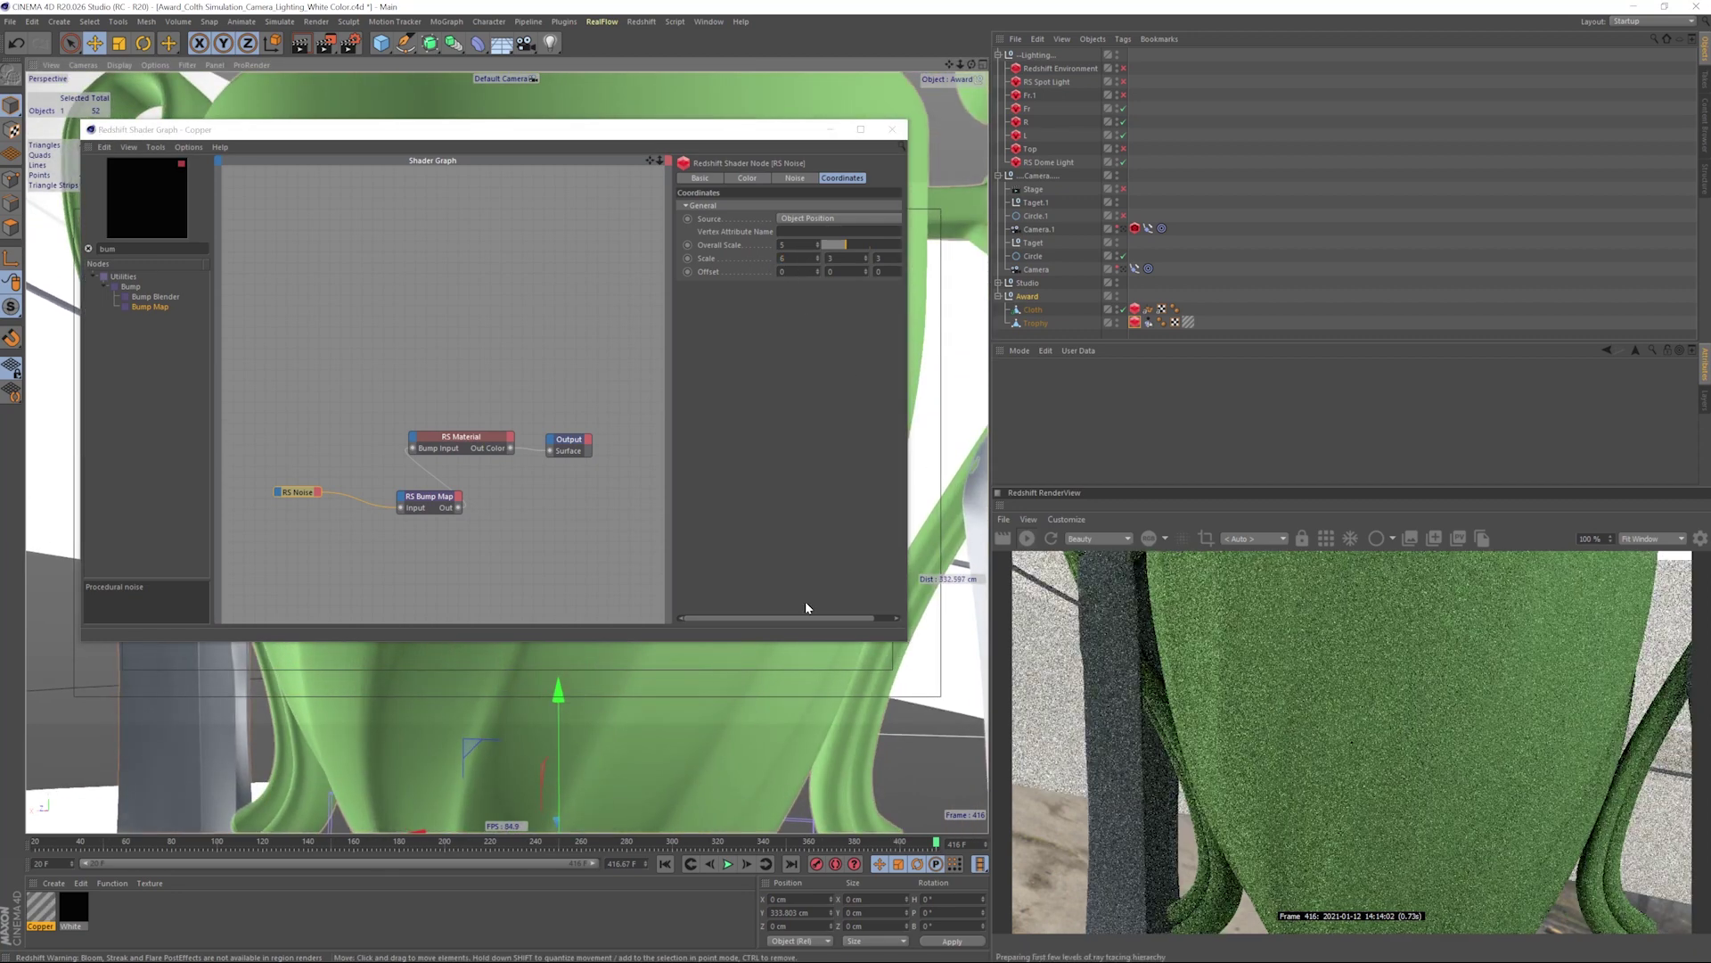
- Set the Bump Map node's height scale to 5
{"action": "left_click", "coordinate": [404, 508]}
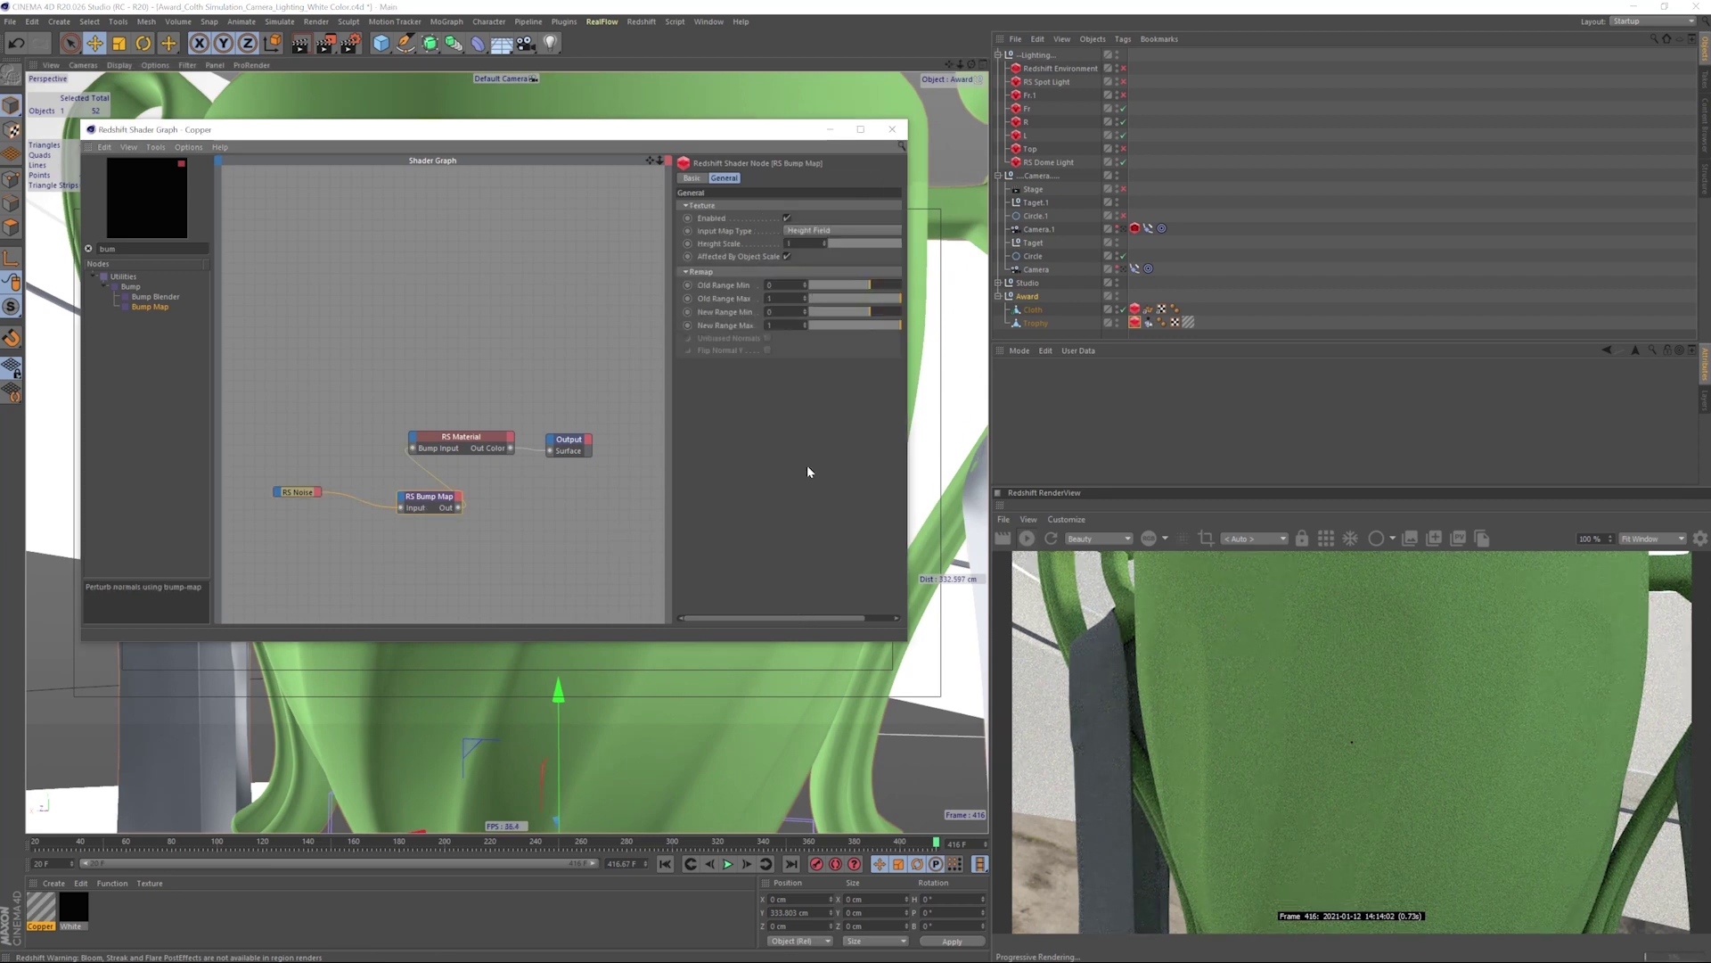
{"action": "type", "text": "5"}
{"action": "key", "text": "Return"}
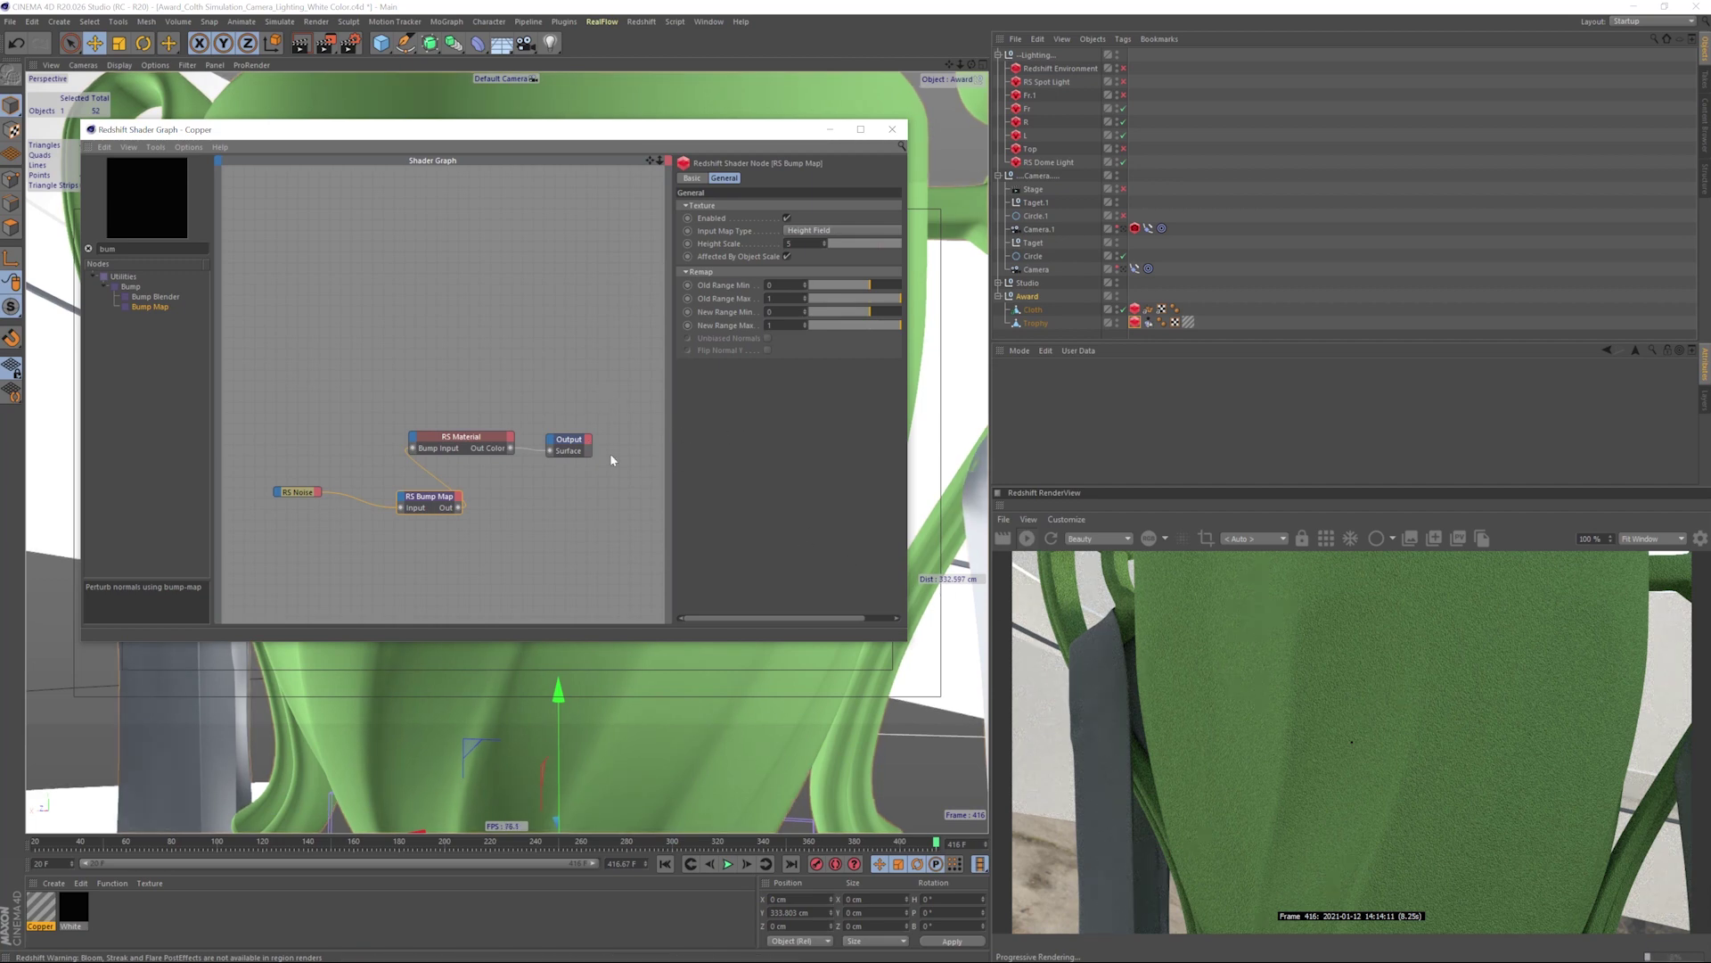
- Add an AO node to the Copper shader graph and connect it to the RS Material's Overall Color input
{"action": "left_click_drag", "start_coordinate": [141, 250], "coordinate": [411, 436]}
{"action": "type", "text": "ao"}
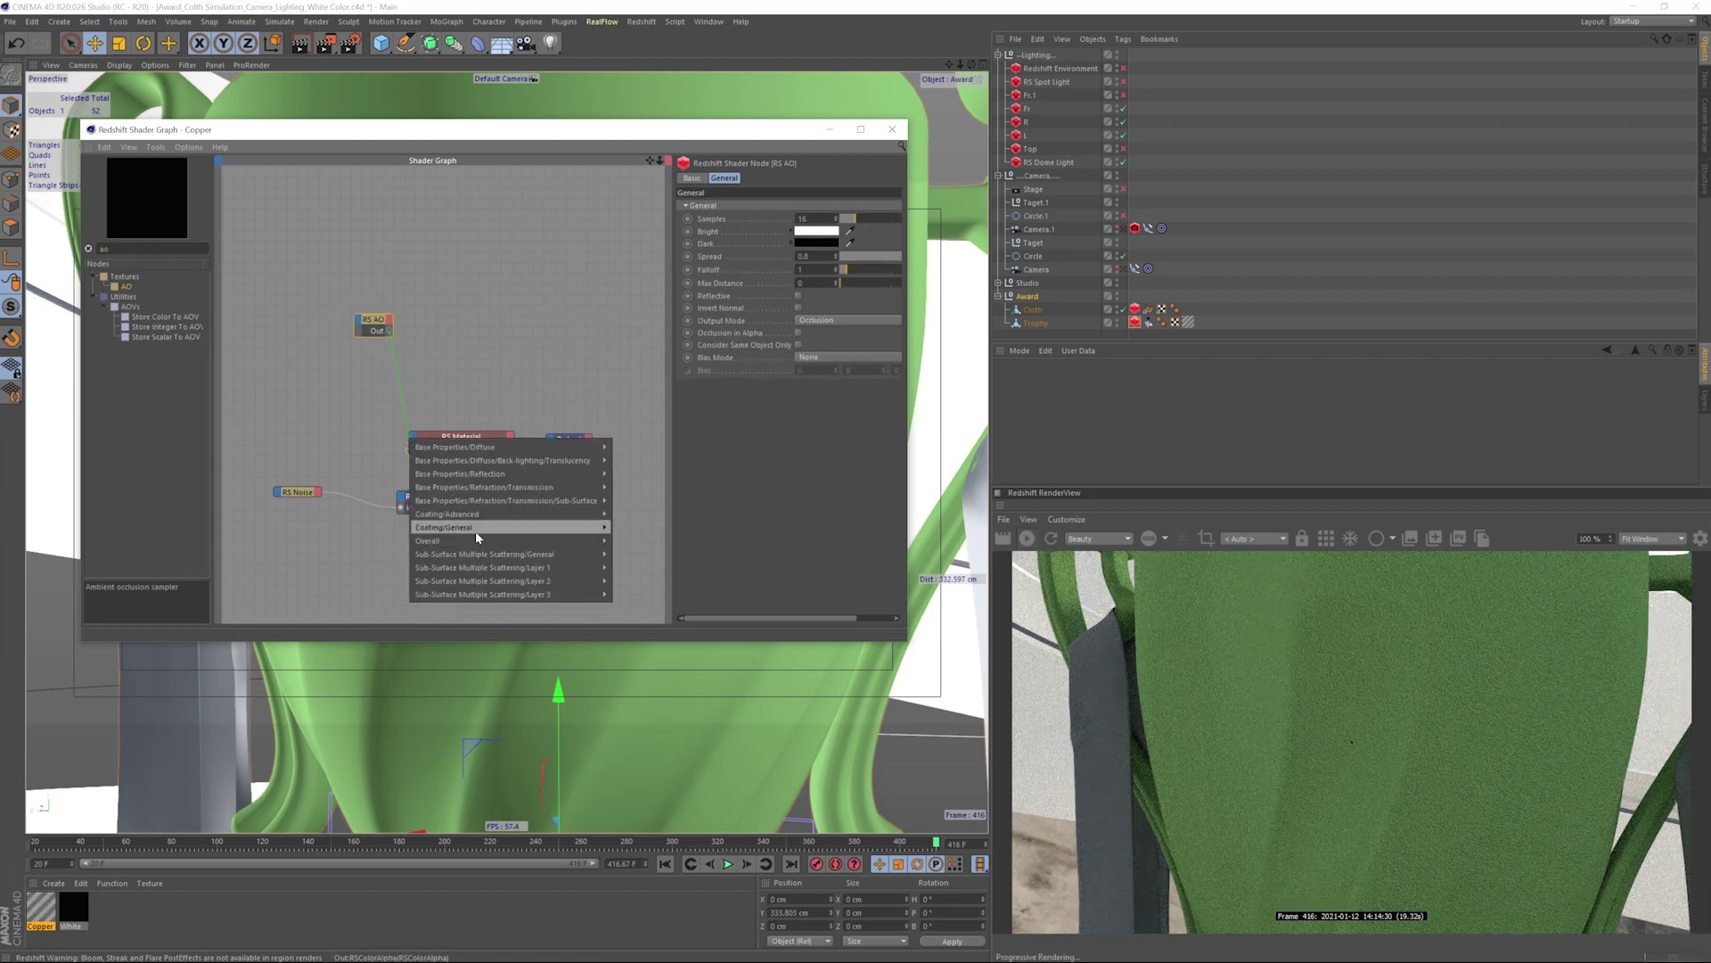
{"action": "mouse_move", "coordinate": [476, 541]}
{"action": "left_click", "coordinate": [640, 539]}
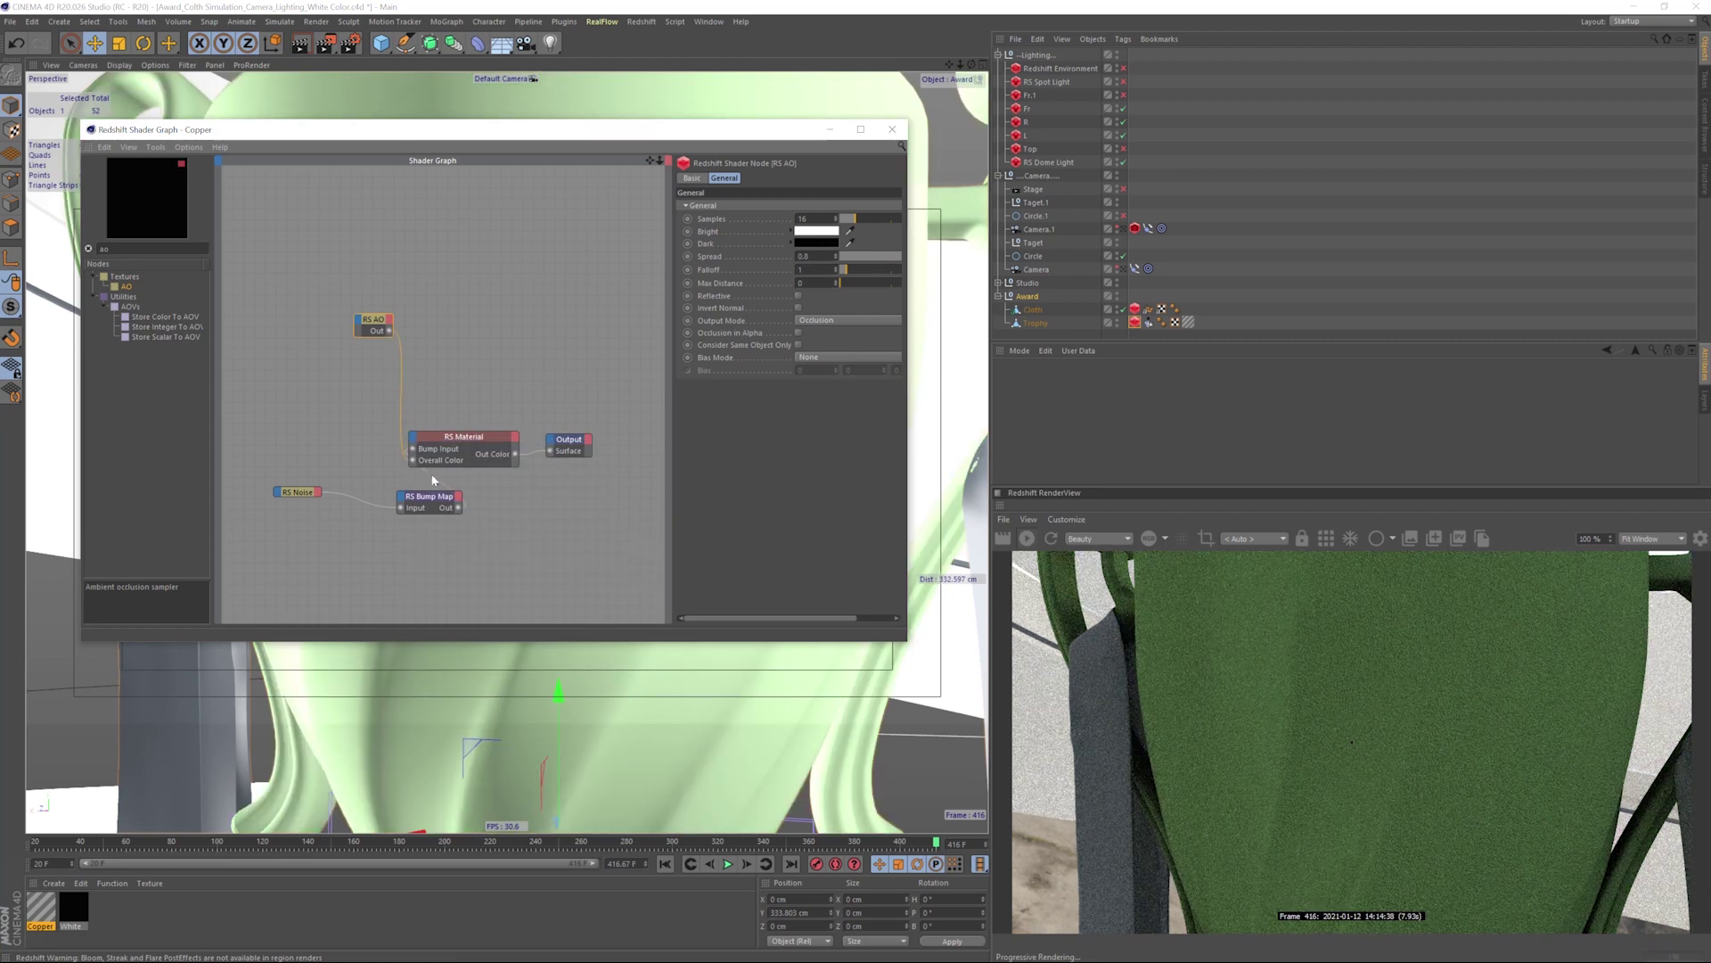
- Rearrange the Noise and Bump Map nodes so they sit clear of the RS Material node
{"action": "left_click_drag", "start_coordinate": [428, 505], "coordinate": [441, 449]}
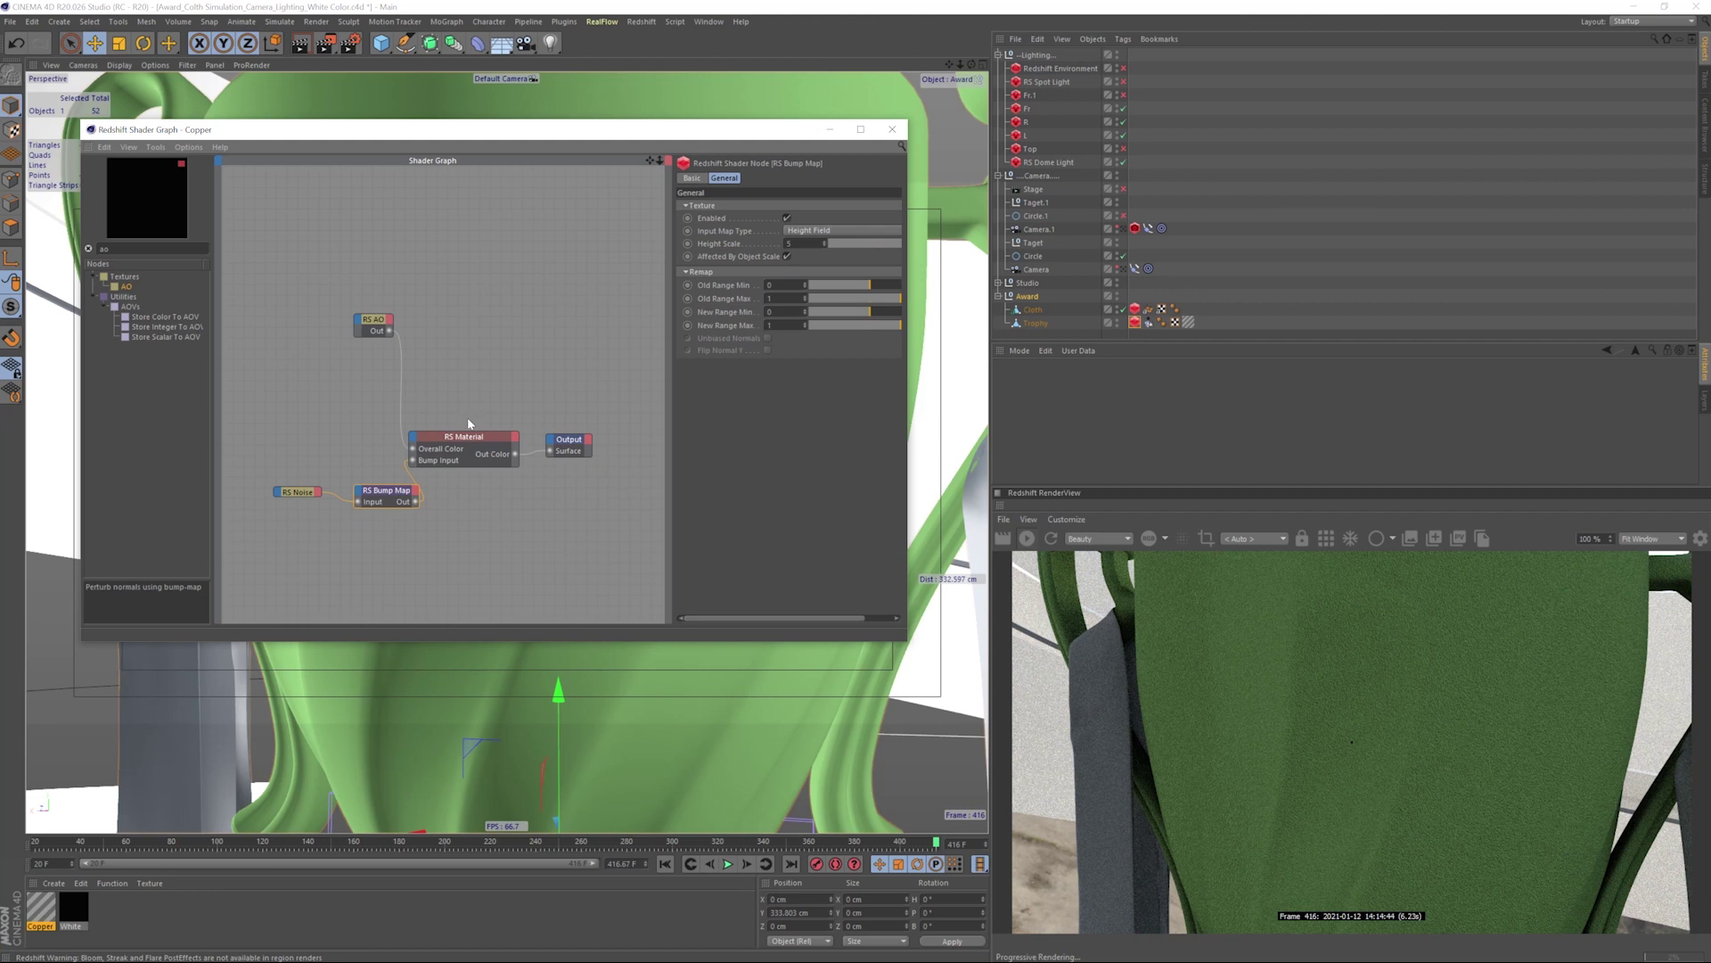
{"action": "left_click", "coordinate": [370, 323]}
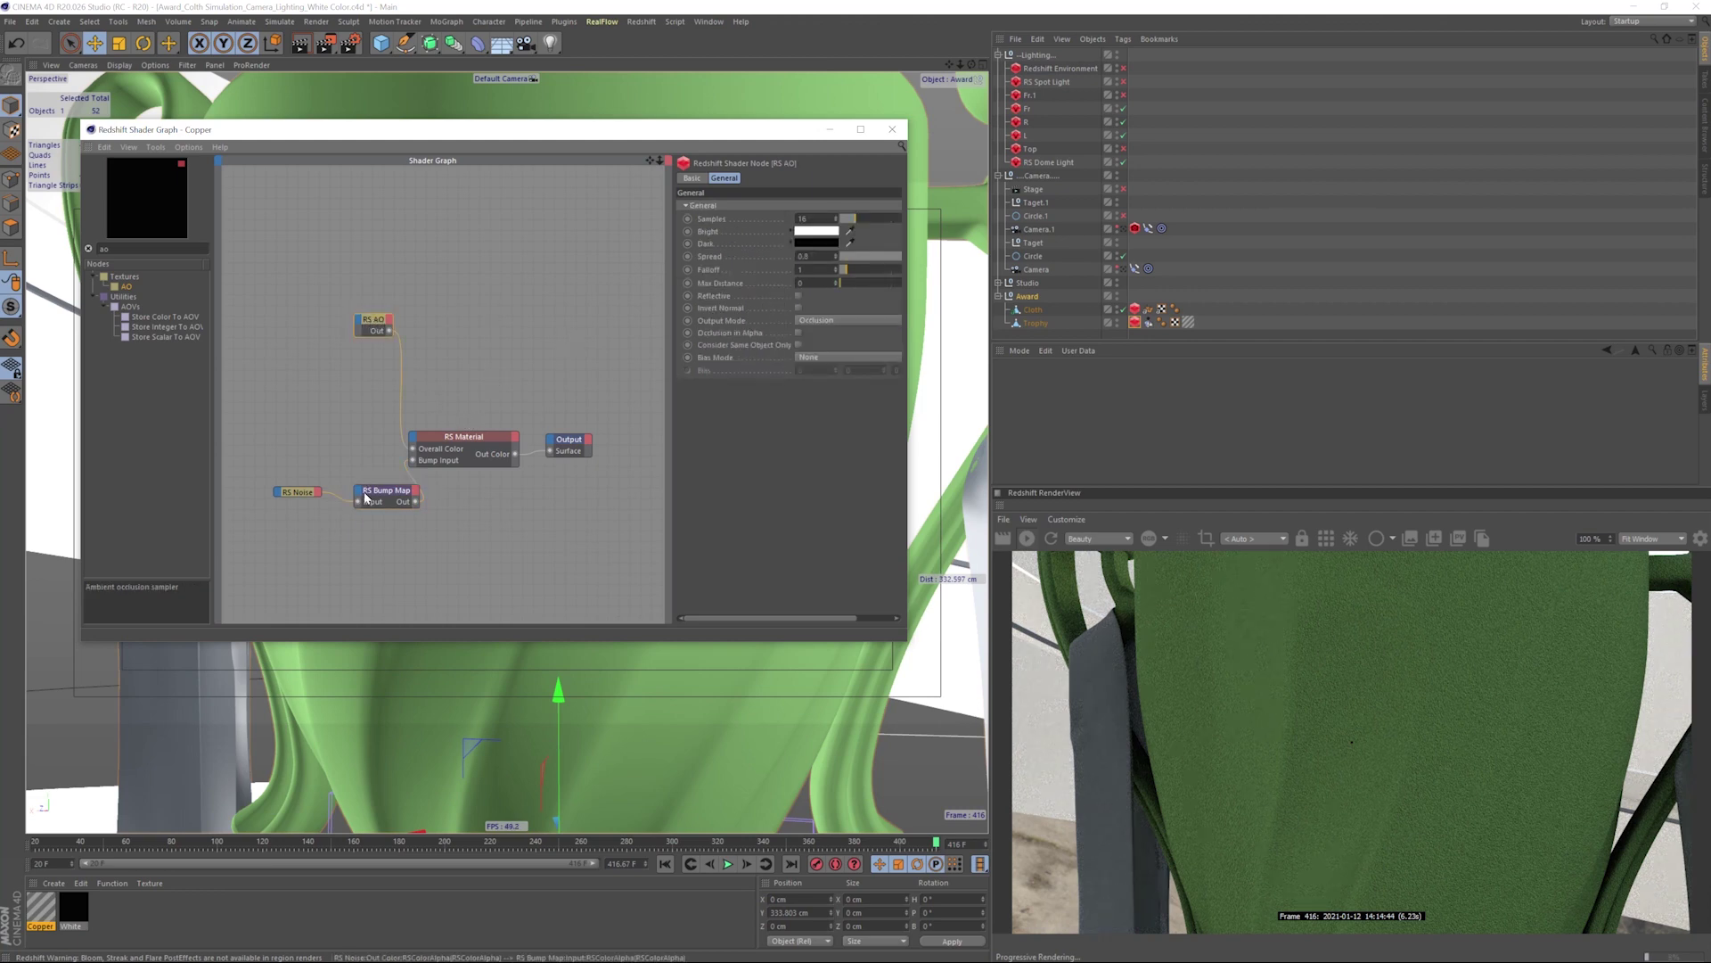
{"action": "left_click_drag", "start_coordinate": [304, 492], "coordinate": [286, 484]}
{"action": "left_click_drag", "start_coordinate": [388, 495], "coordinate": [366, 483]}
- Apply the Copper preset to the RS Material and check the Redshift sampling options in the render settings
{"action": "left_click", "coordinate": [468, 442]}
{"action": "left_click", "coordinate": [785, 231]}
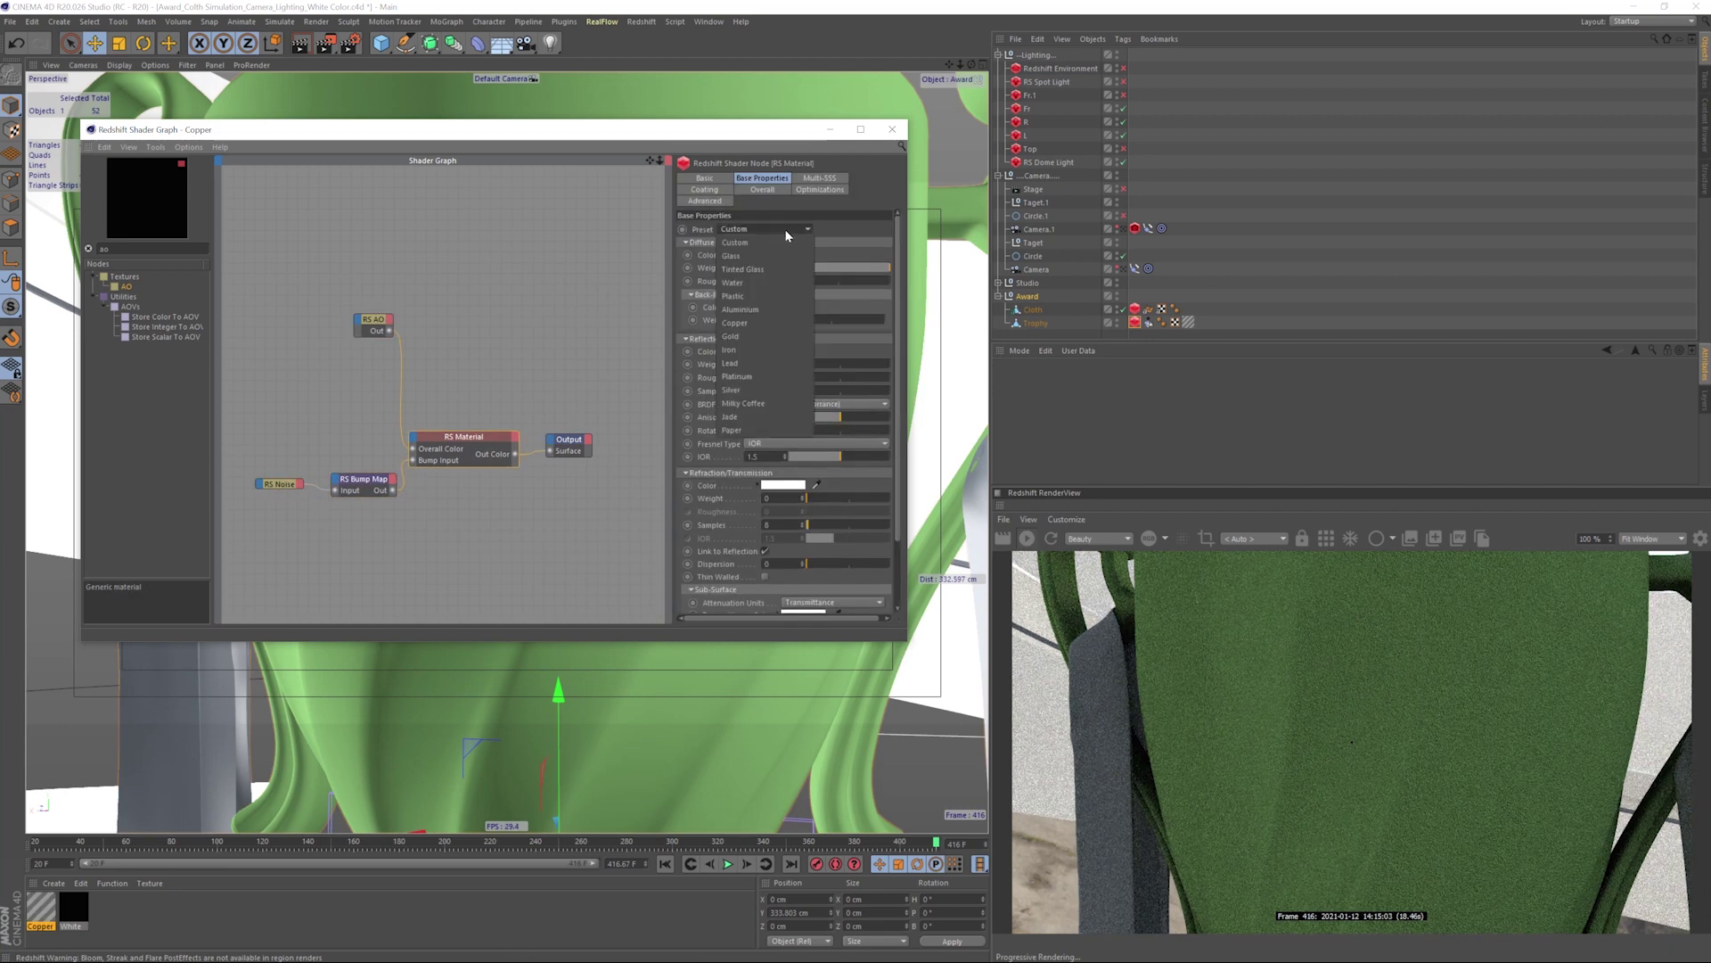
{"action": "left_click", "coordinate": [765, 327]}
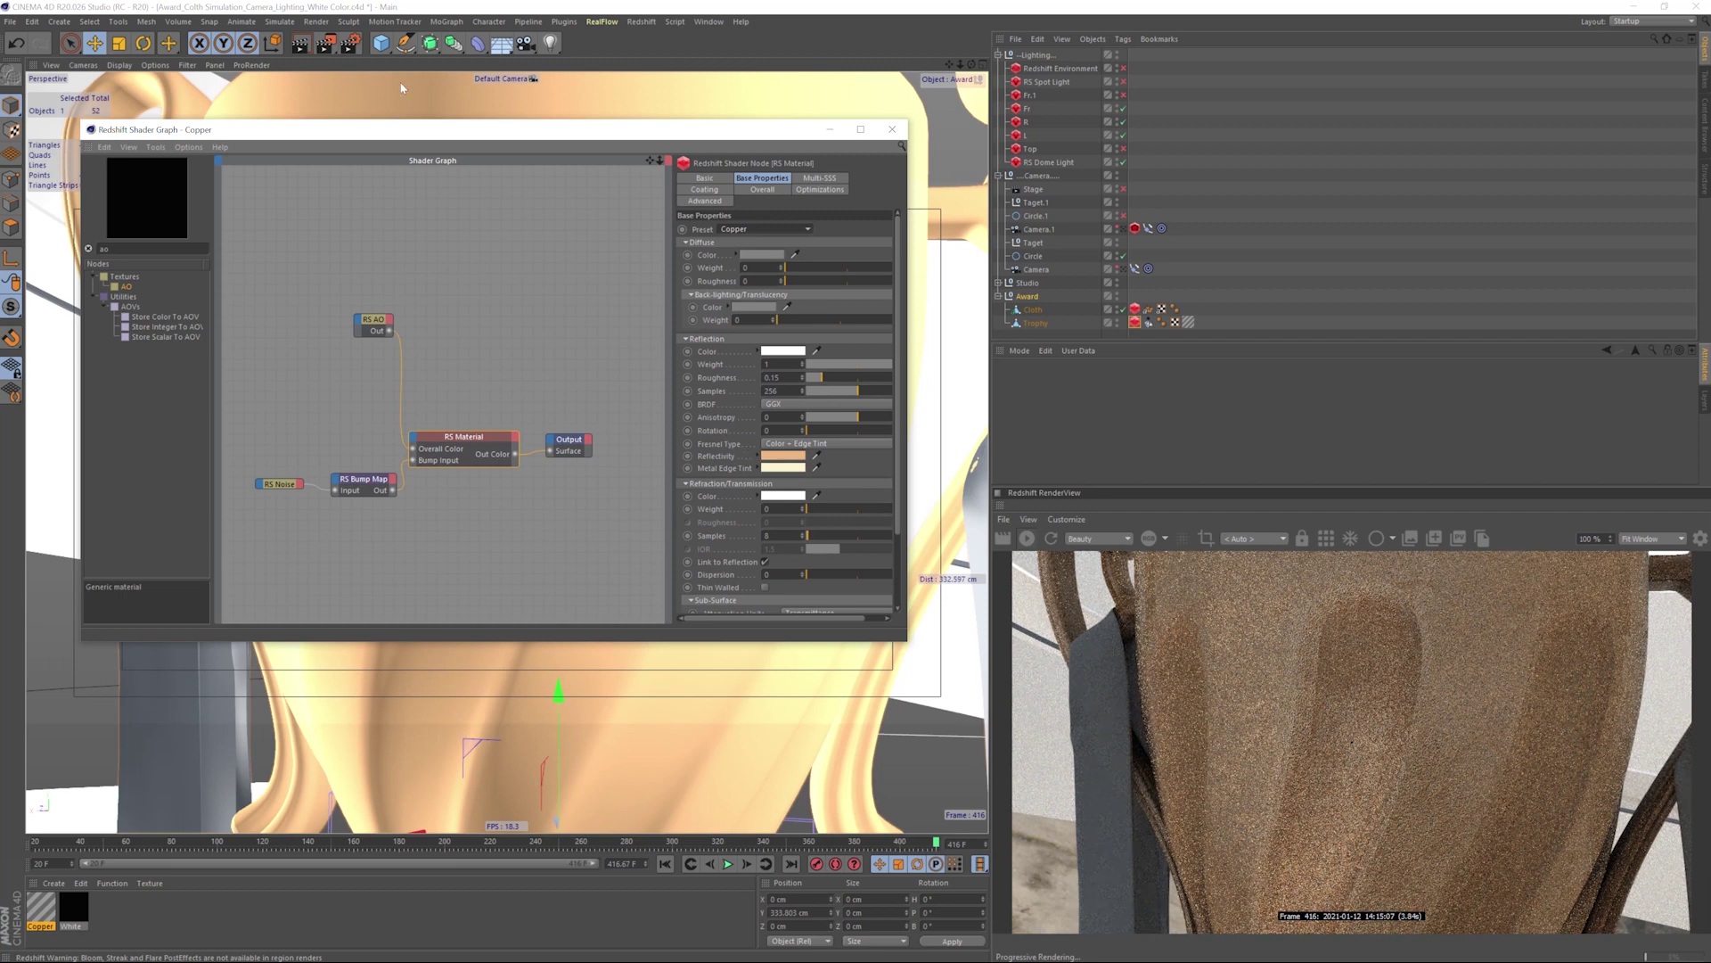
{"action": "left_click", "coordinate": [351, 44]}
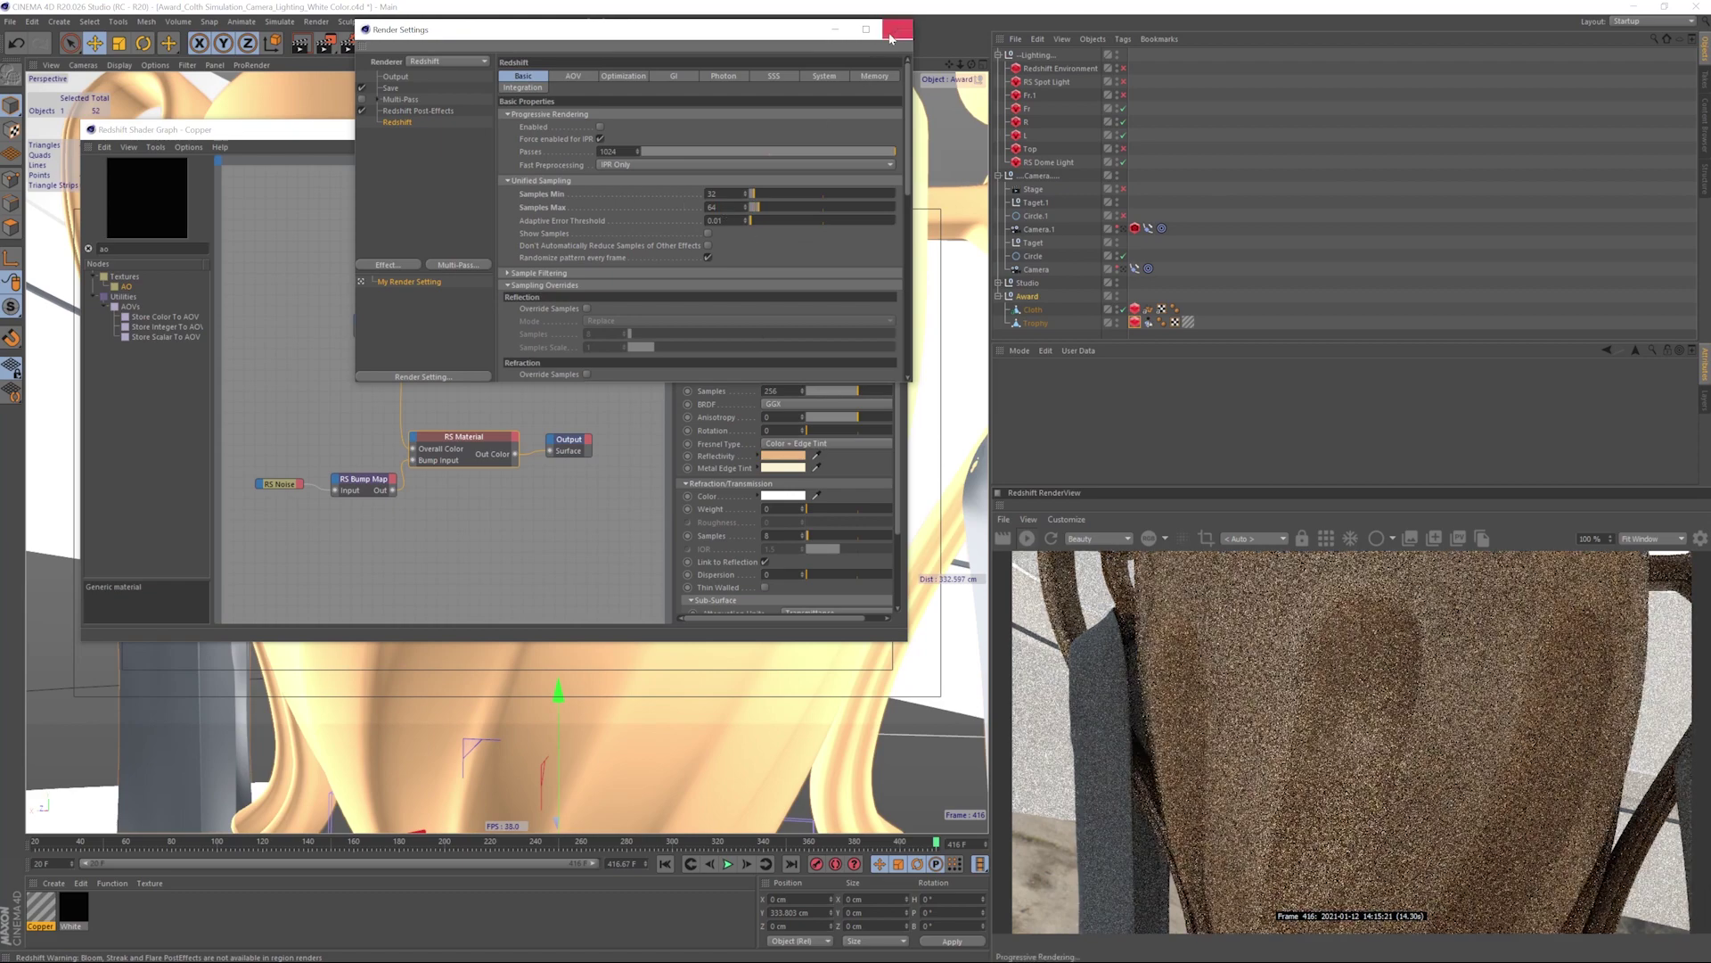
{"action": "left_click", "coordinate": [898, 30]}
- Try an overall scale of 4 on the Noise node
{"action": "left_click", "coordinate": [363, 487]}
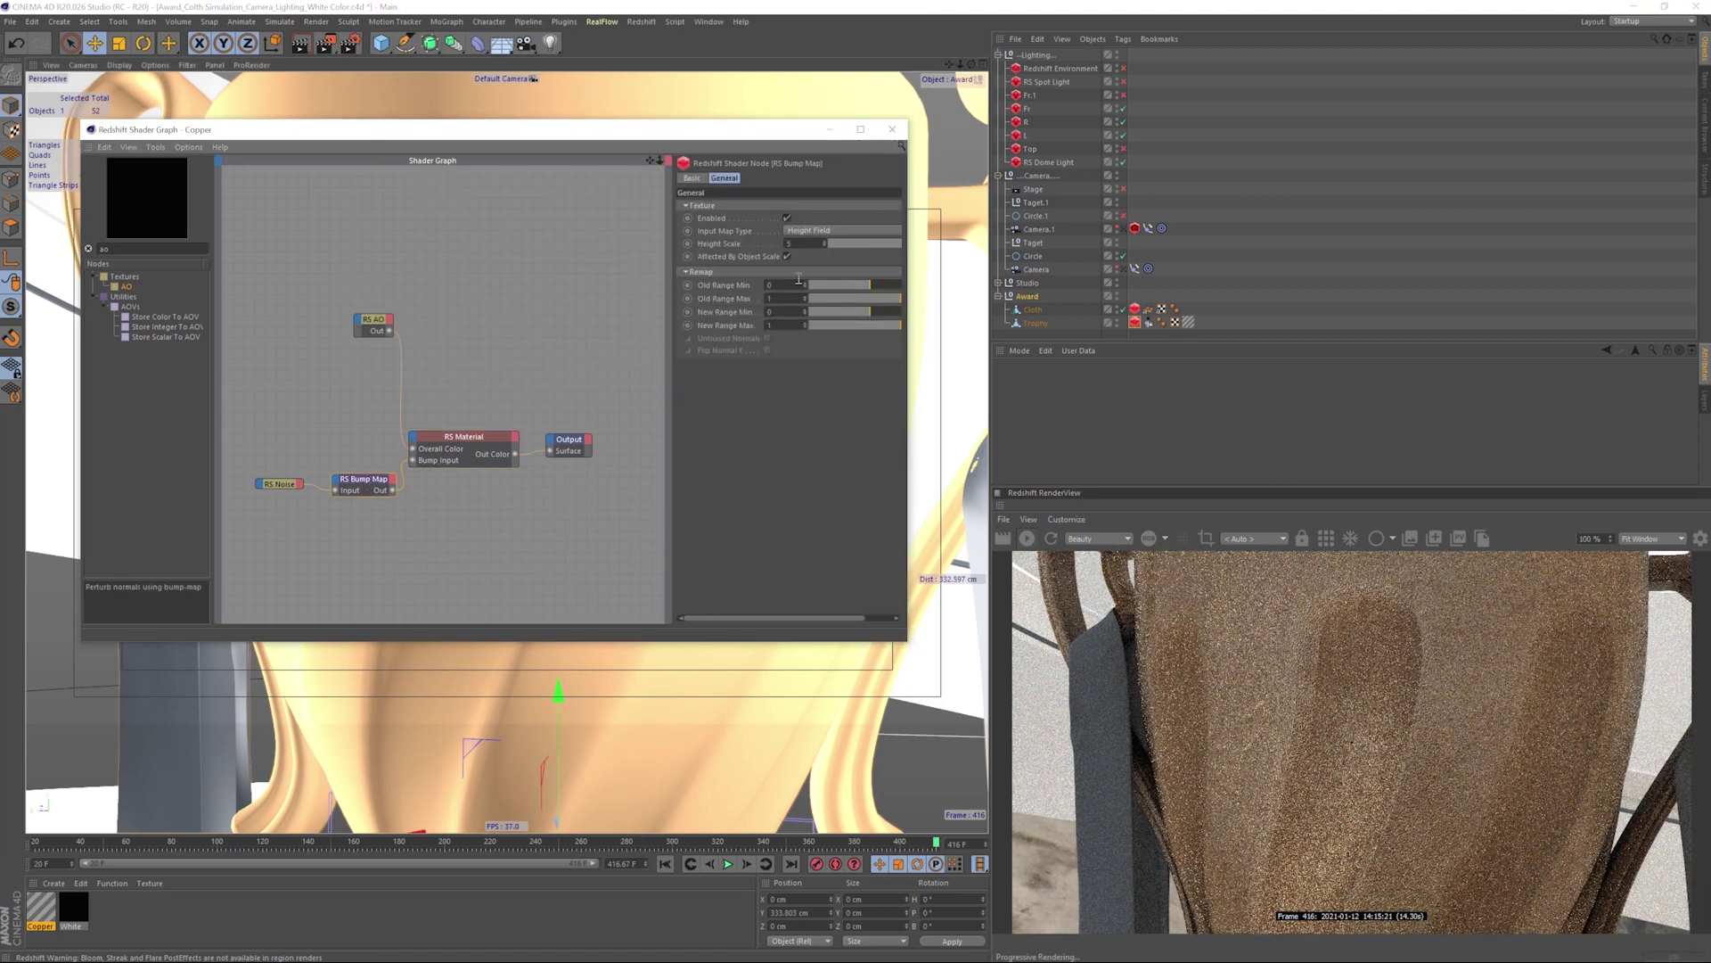
{"action": "left_click", "coordinate": [279, 484]}
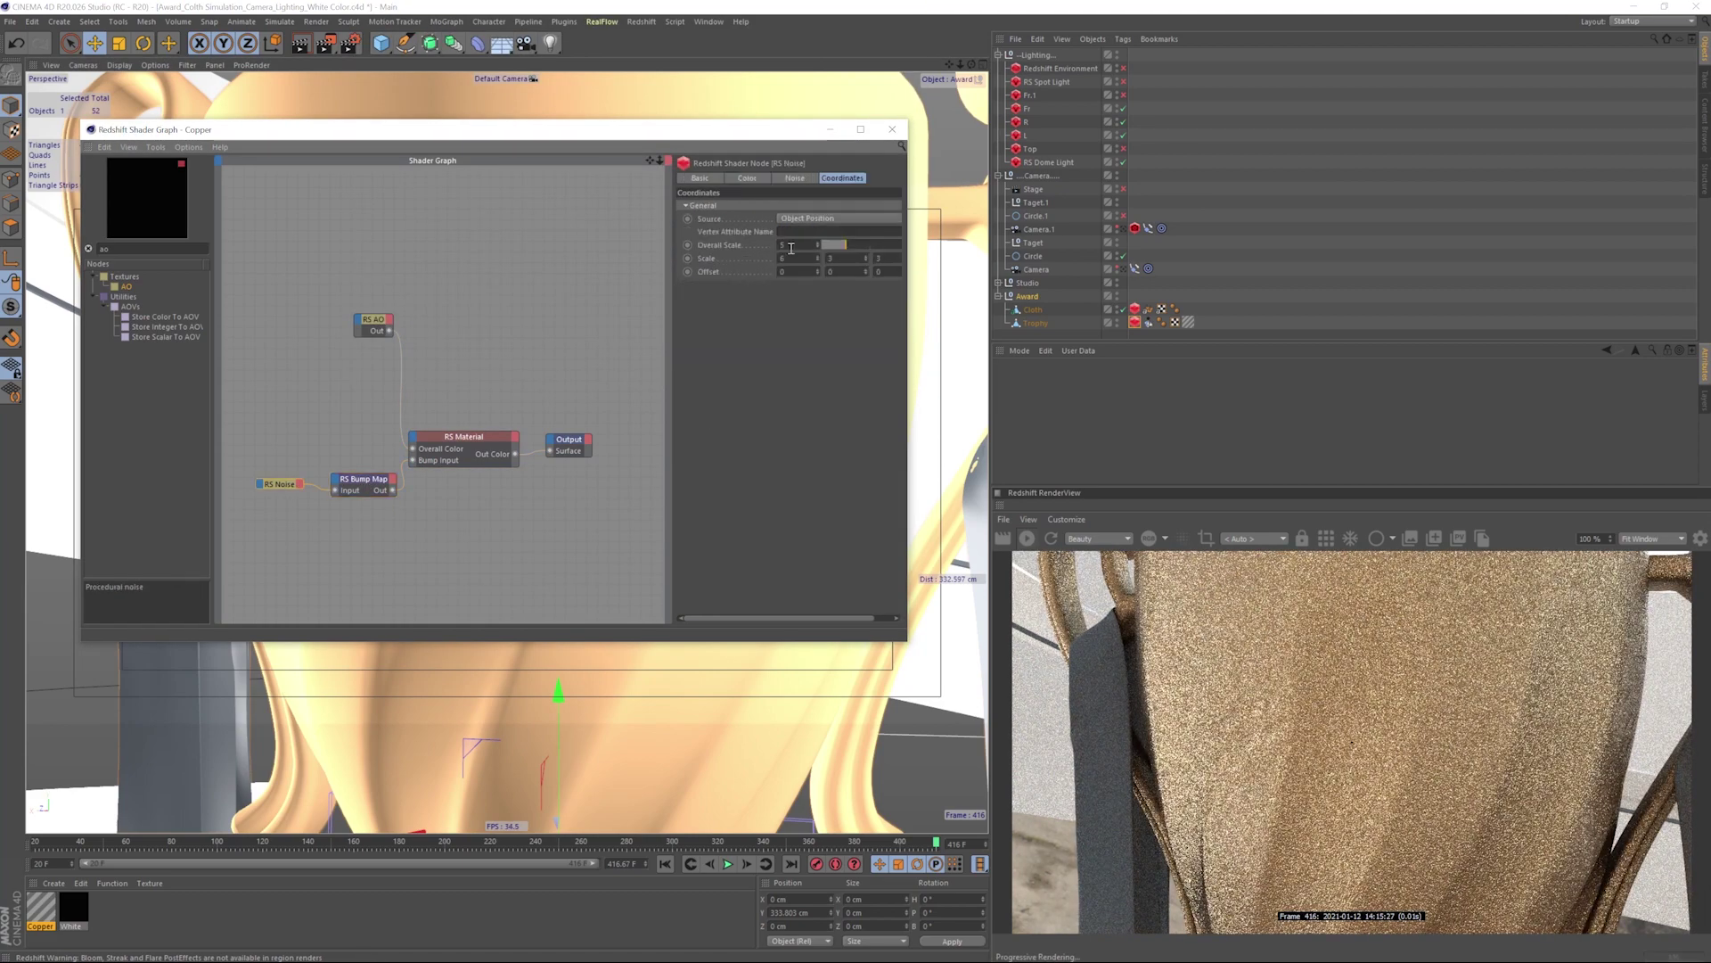
{"action": "type", "text": "4"}
{"action": "key", "text": "Return"}
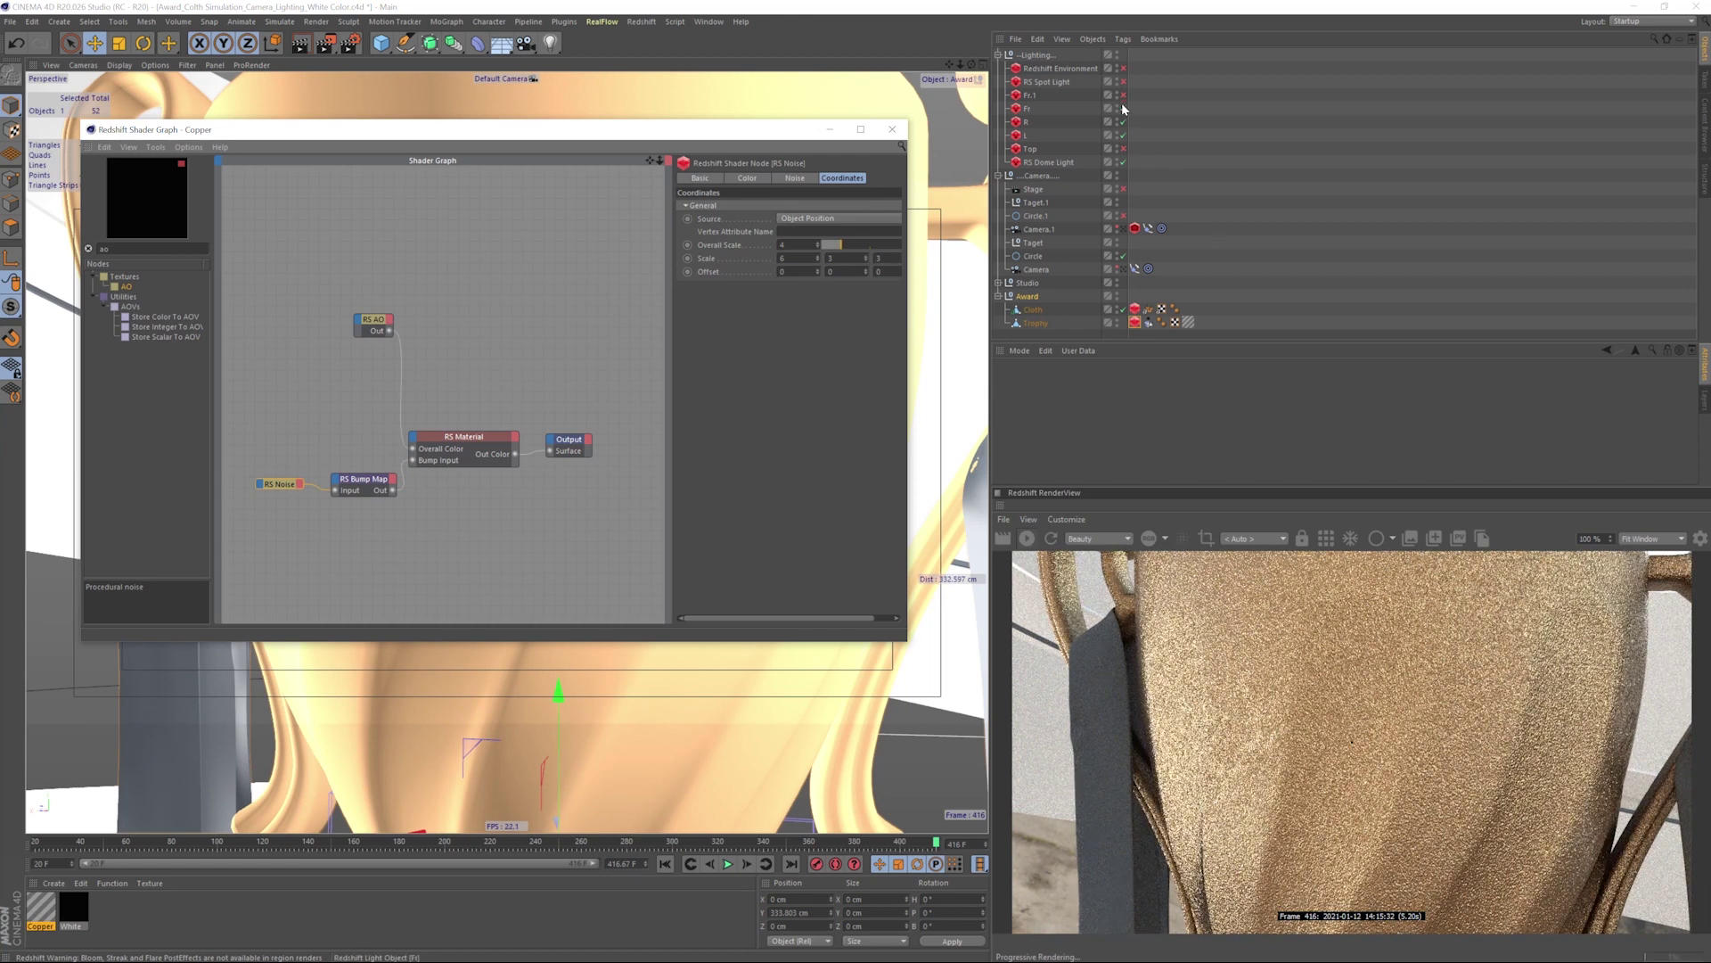
- Test the Redshift Environment on and off, and enable the Top light
{"action": "left_click", "coordinate": [1123, 69]}
{"action": "left_click", "coordinate": [1123, 69]}
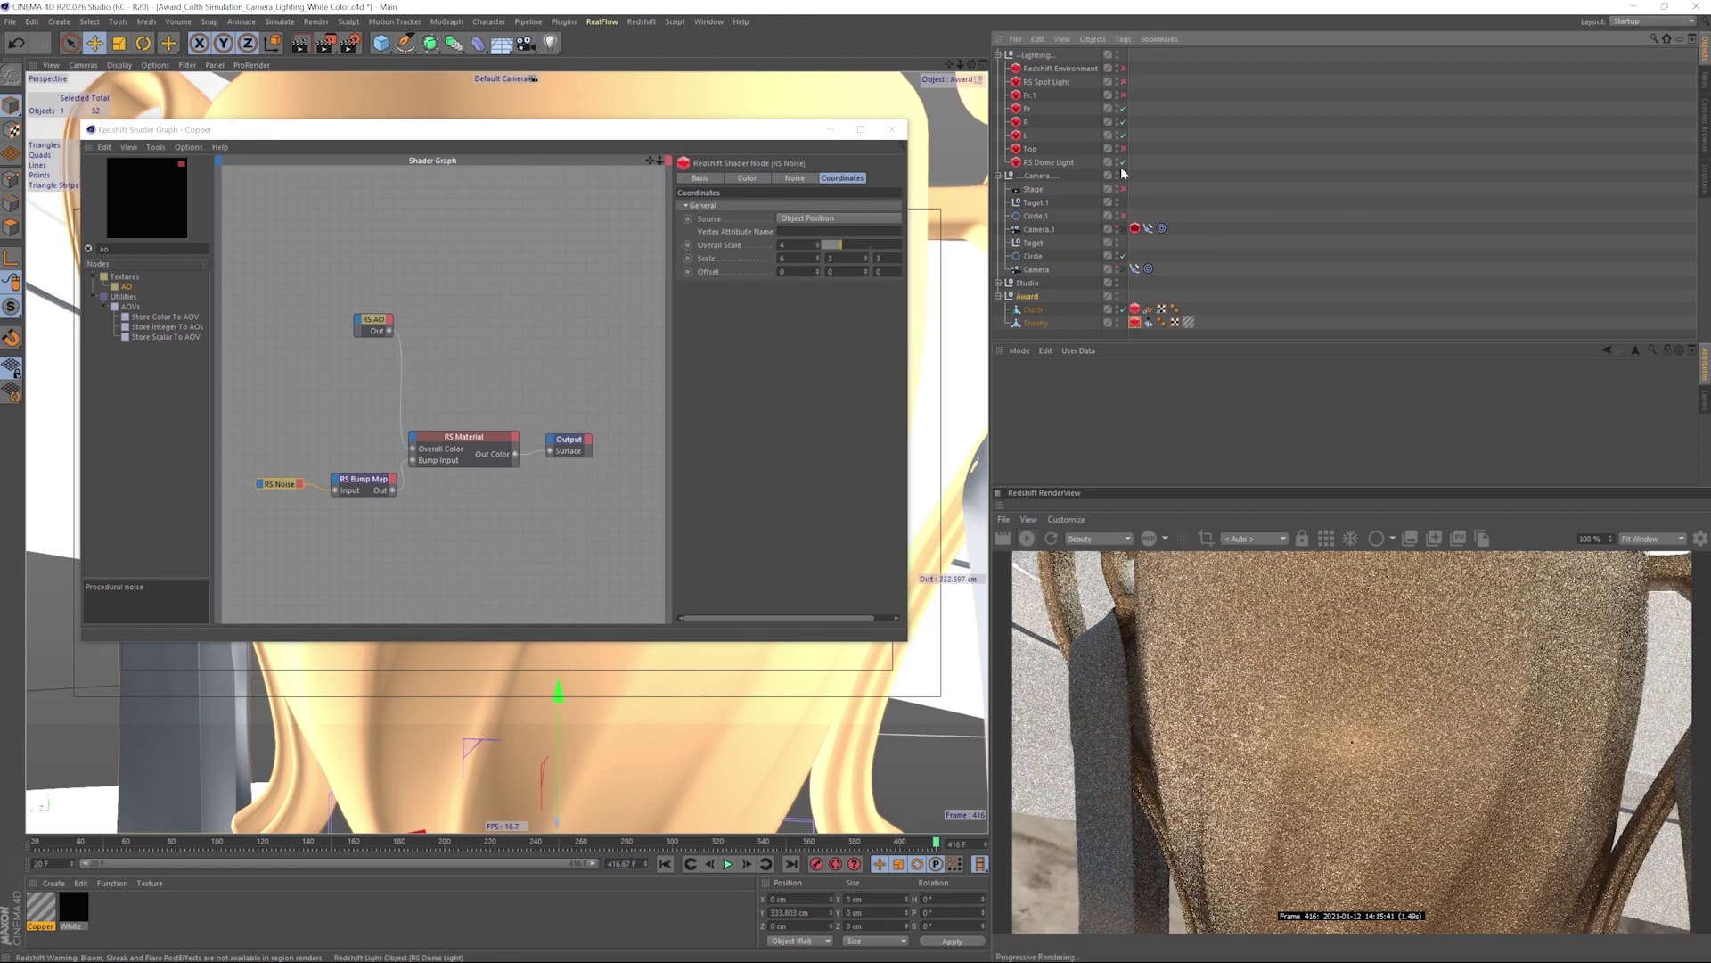
{"action": "left_click", "coordinate": [1123, 149]}
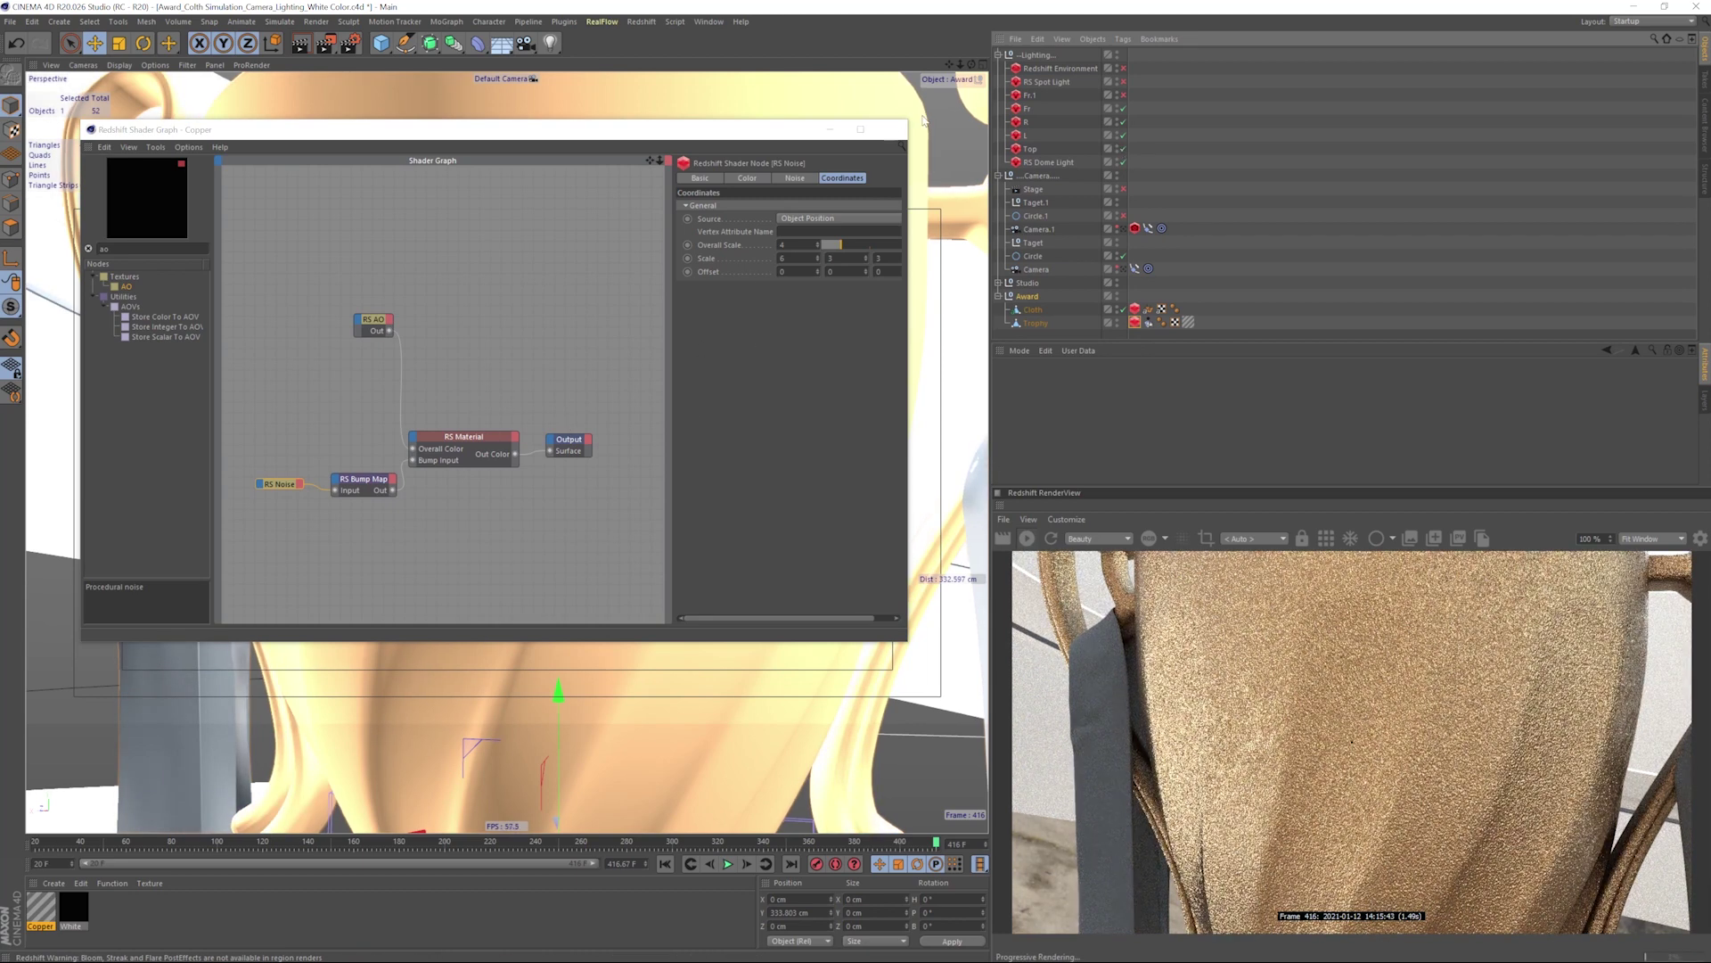
- Close the Copper shader graph and switch the view to Camera.1
{"action": "left_click", "coordinate": [892, 130]}
{"action": "left_click", "coordinate": [1123, 270]}
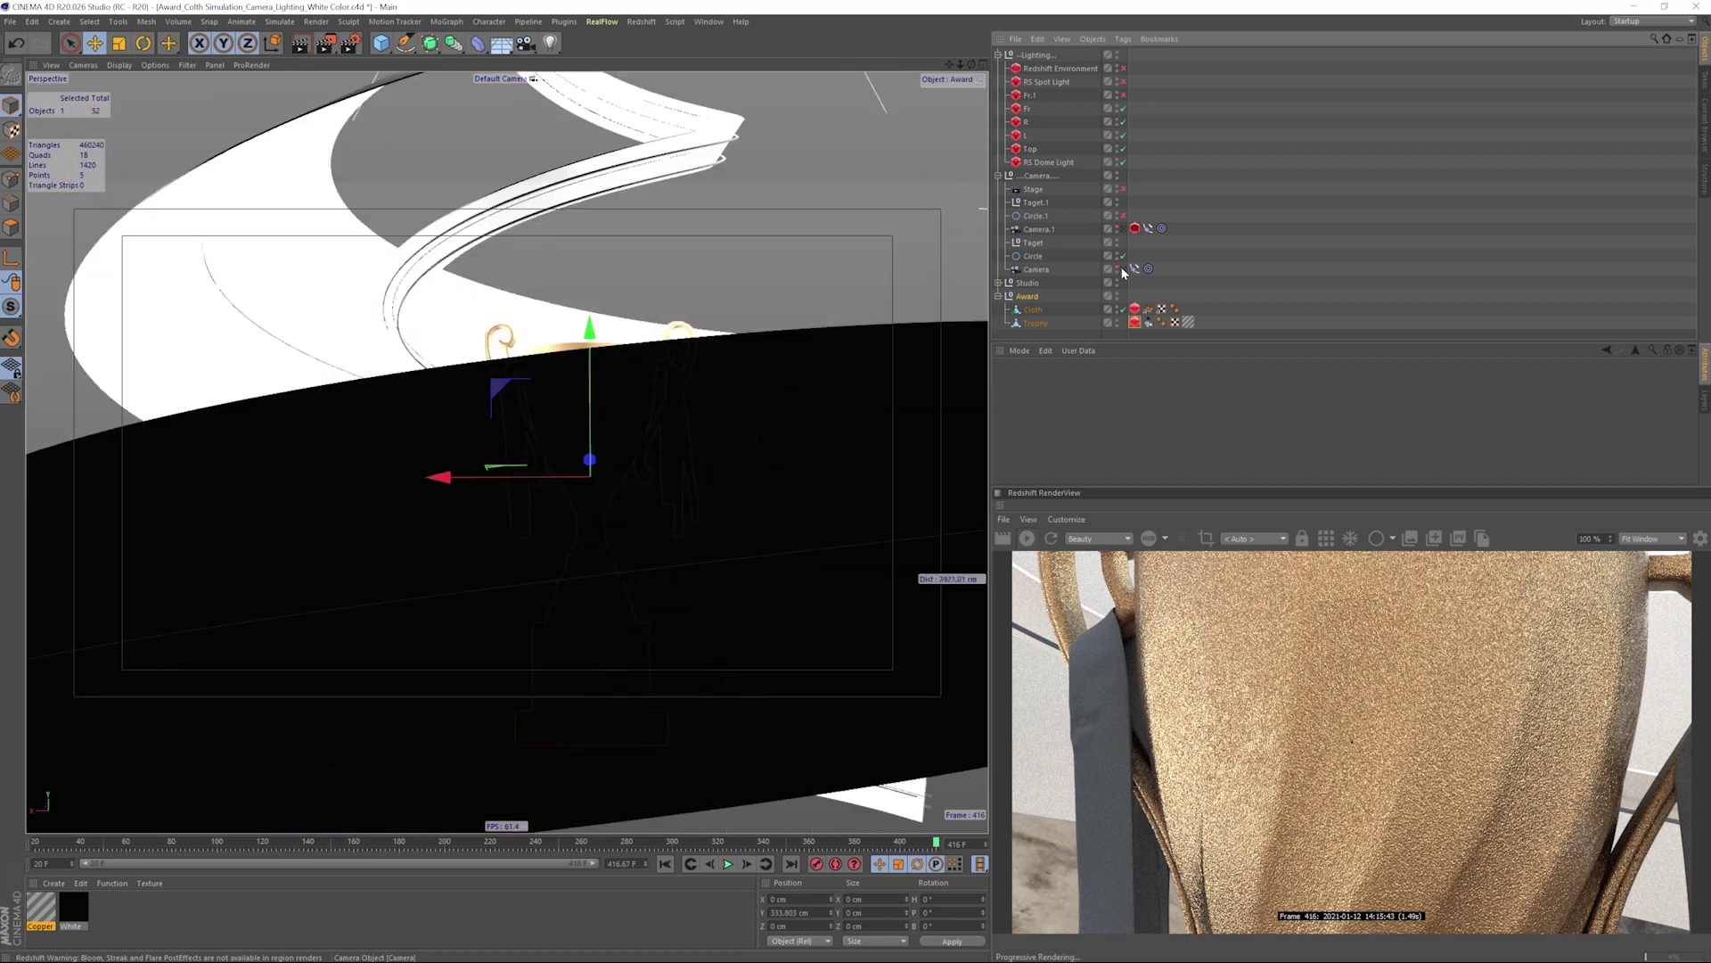
{"action": "left_click", "coordinate": [1123, 229]}
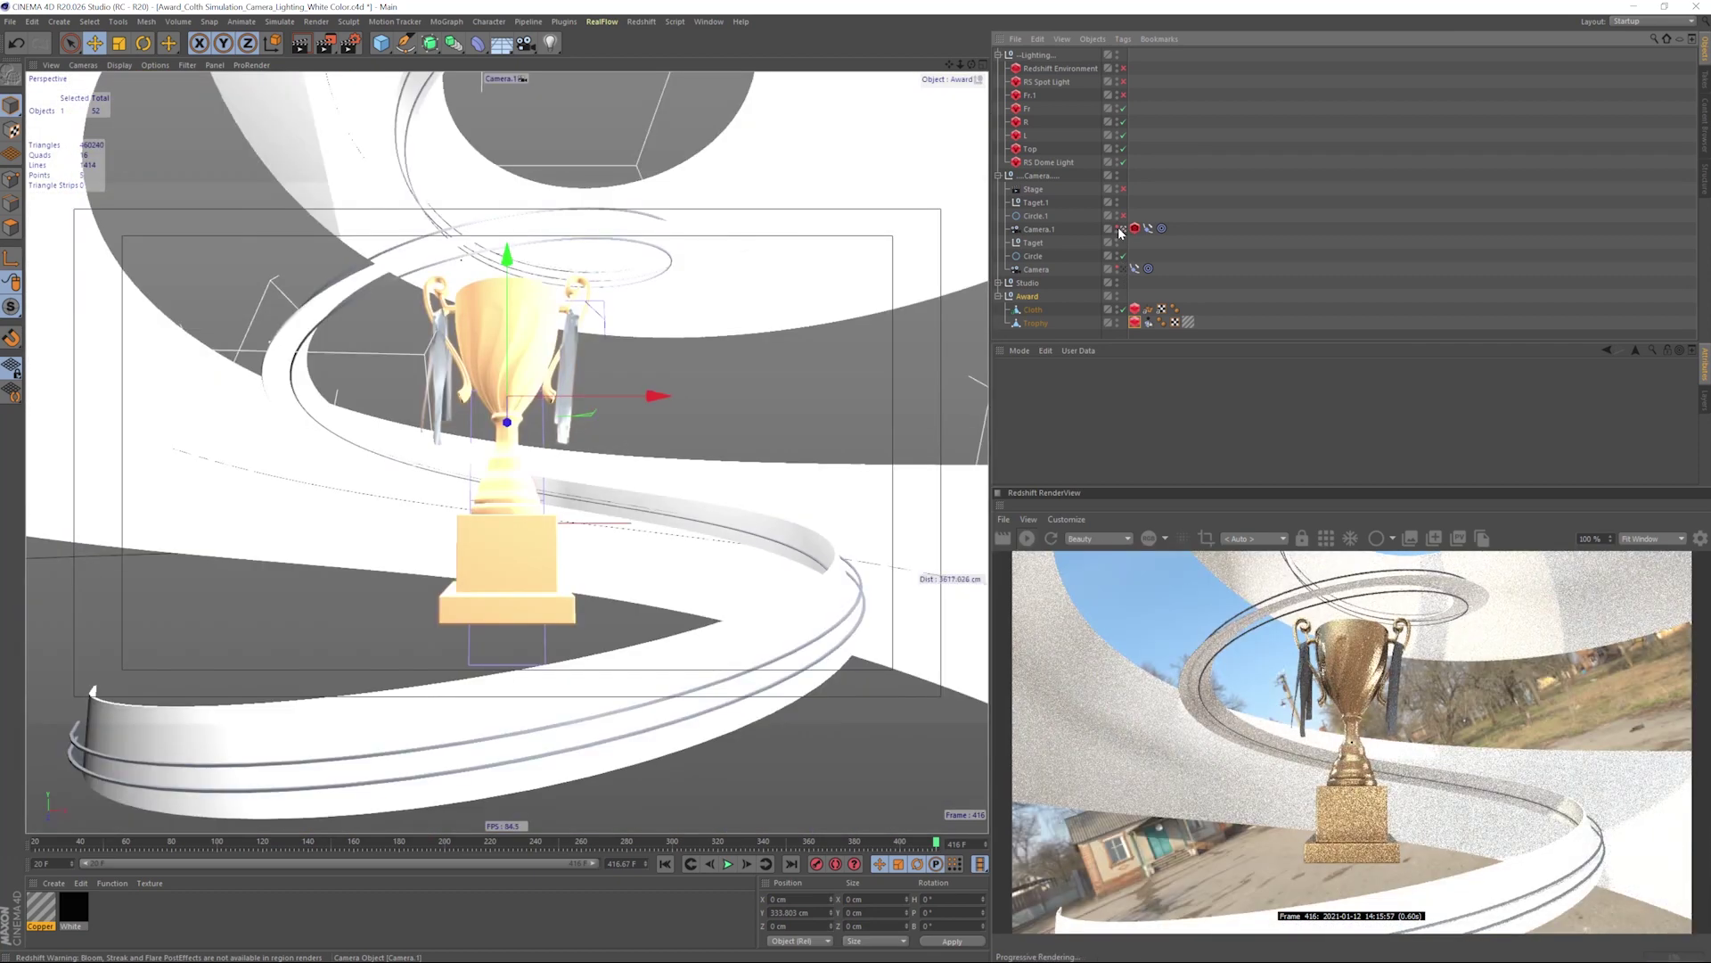
- Reopen the Copper shader graph and set the Noise node's overall scale to 2
{"action": "double_click", "coordinate": [40, 908]}
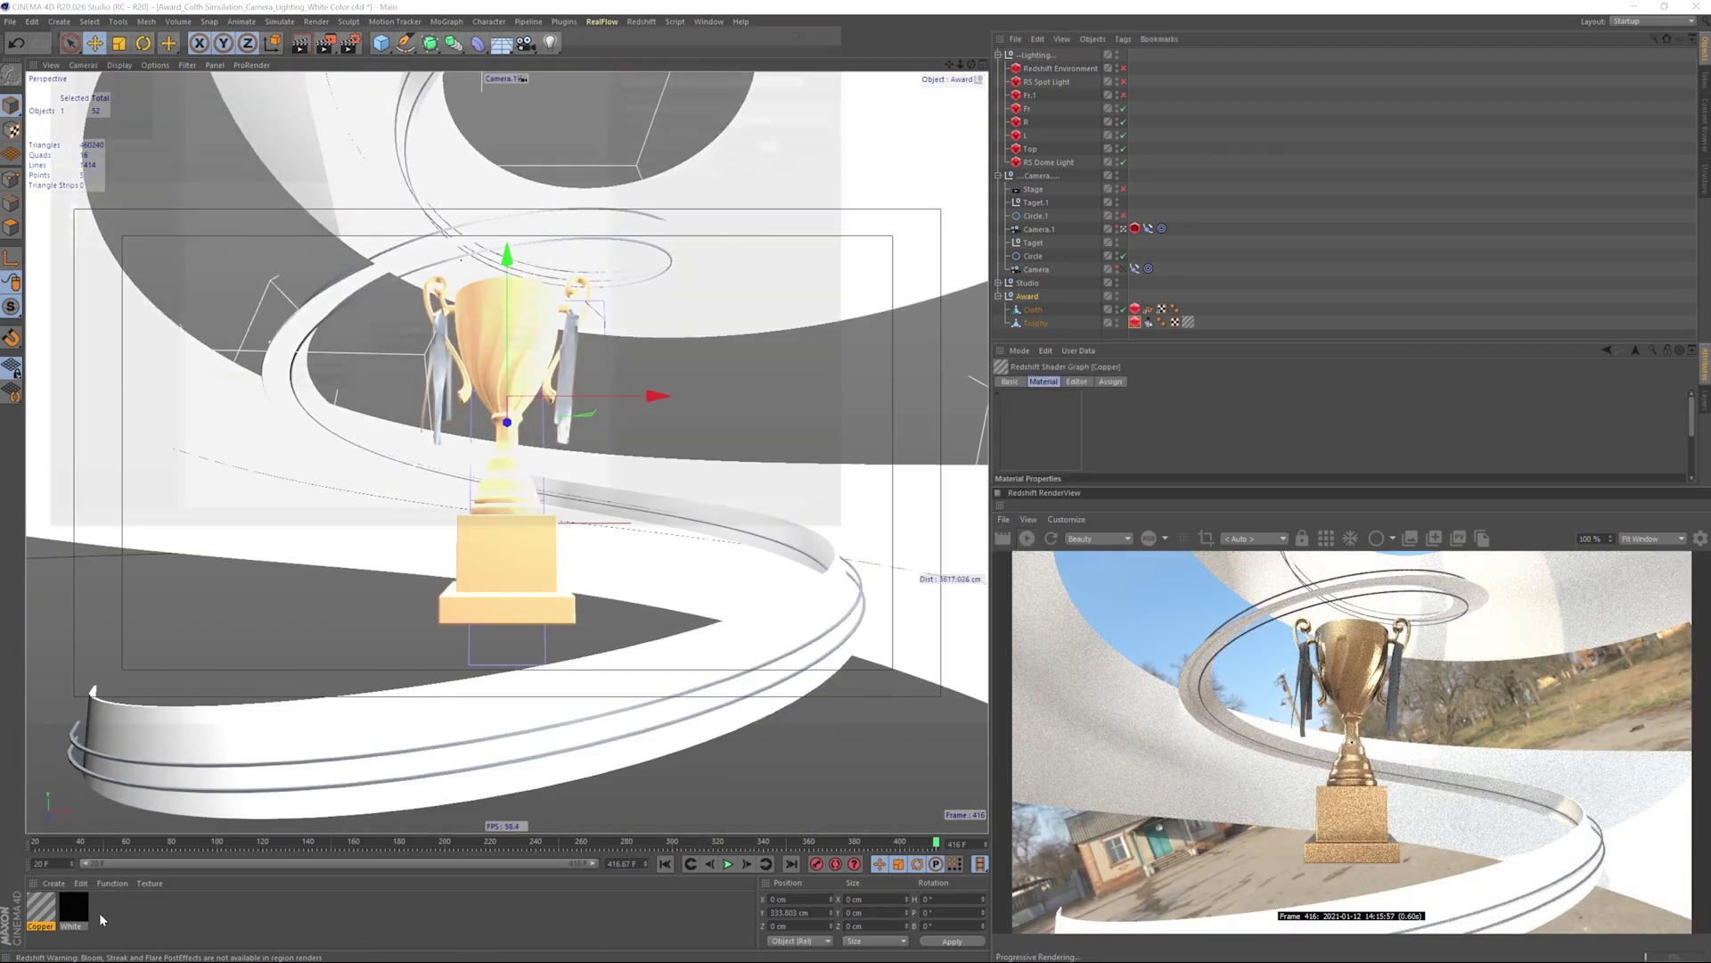
{"action": "type", "text": "2"}
{"action": "key", "text": "Return"}
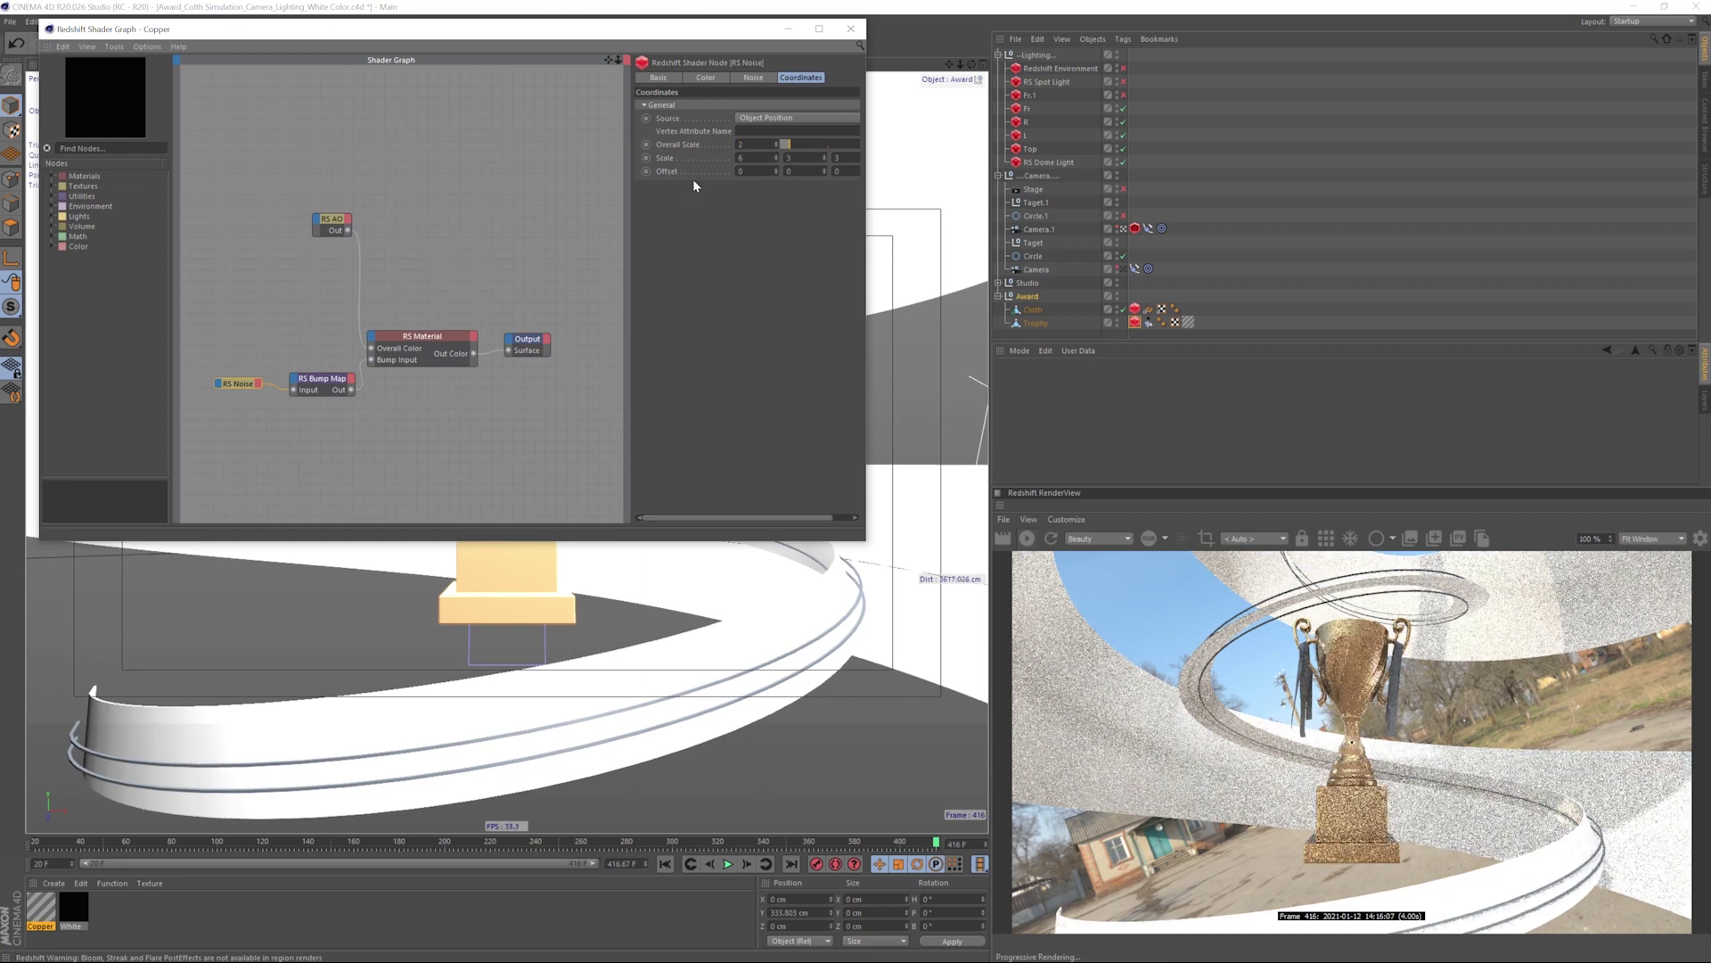
- Change the RS Material's reflectivity color to a more saturated golden yellow at 100% brightness
{"action": "left_click", "coordinate": [453, 339]}
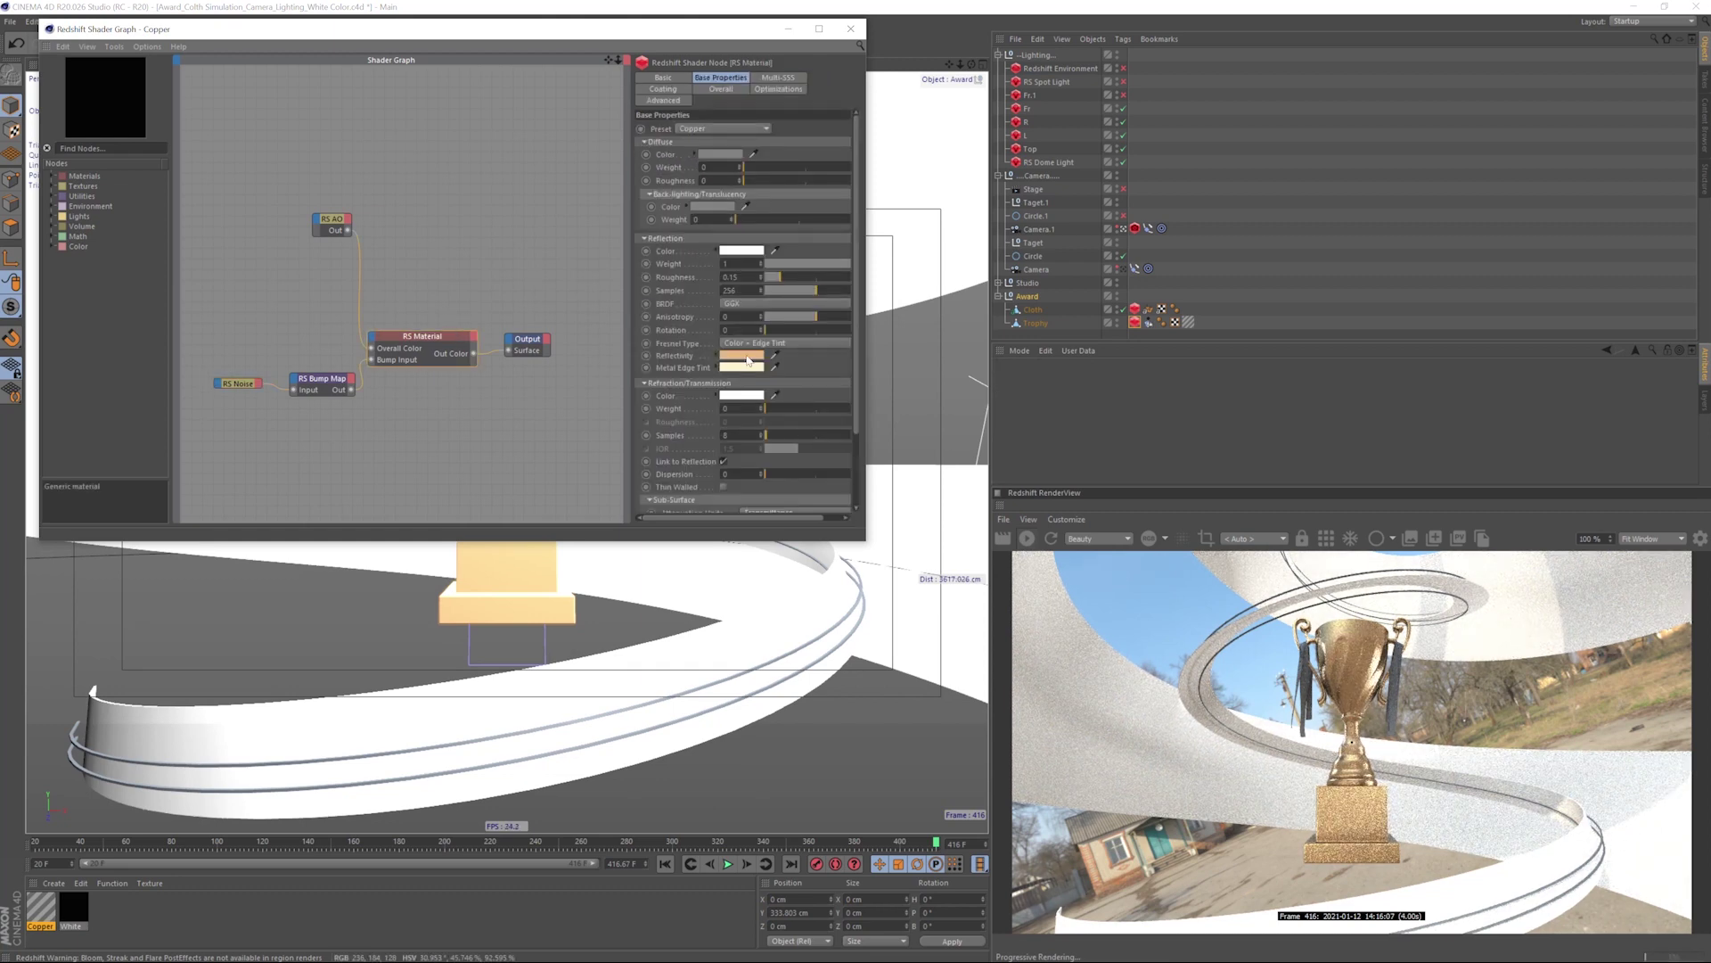
{"action": "left_click", "coordinate": [747, 356]}
{"action": "left_click_drag", "start_coordinate": [683, 354], "coordinate": [690, 354]}
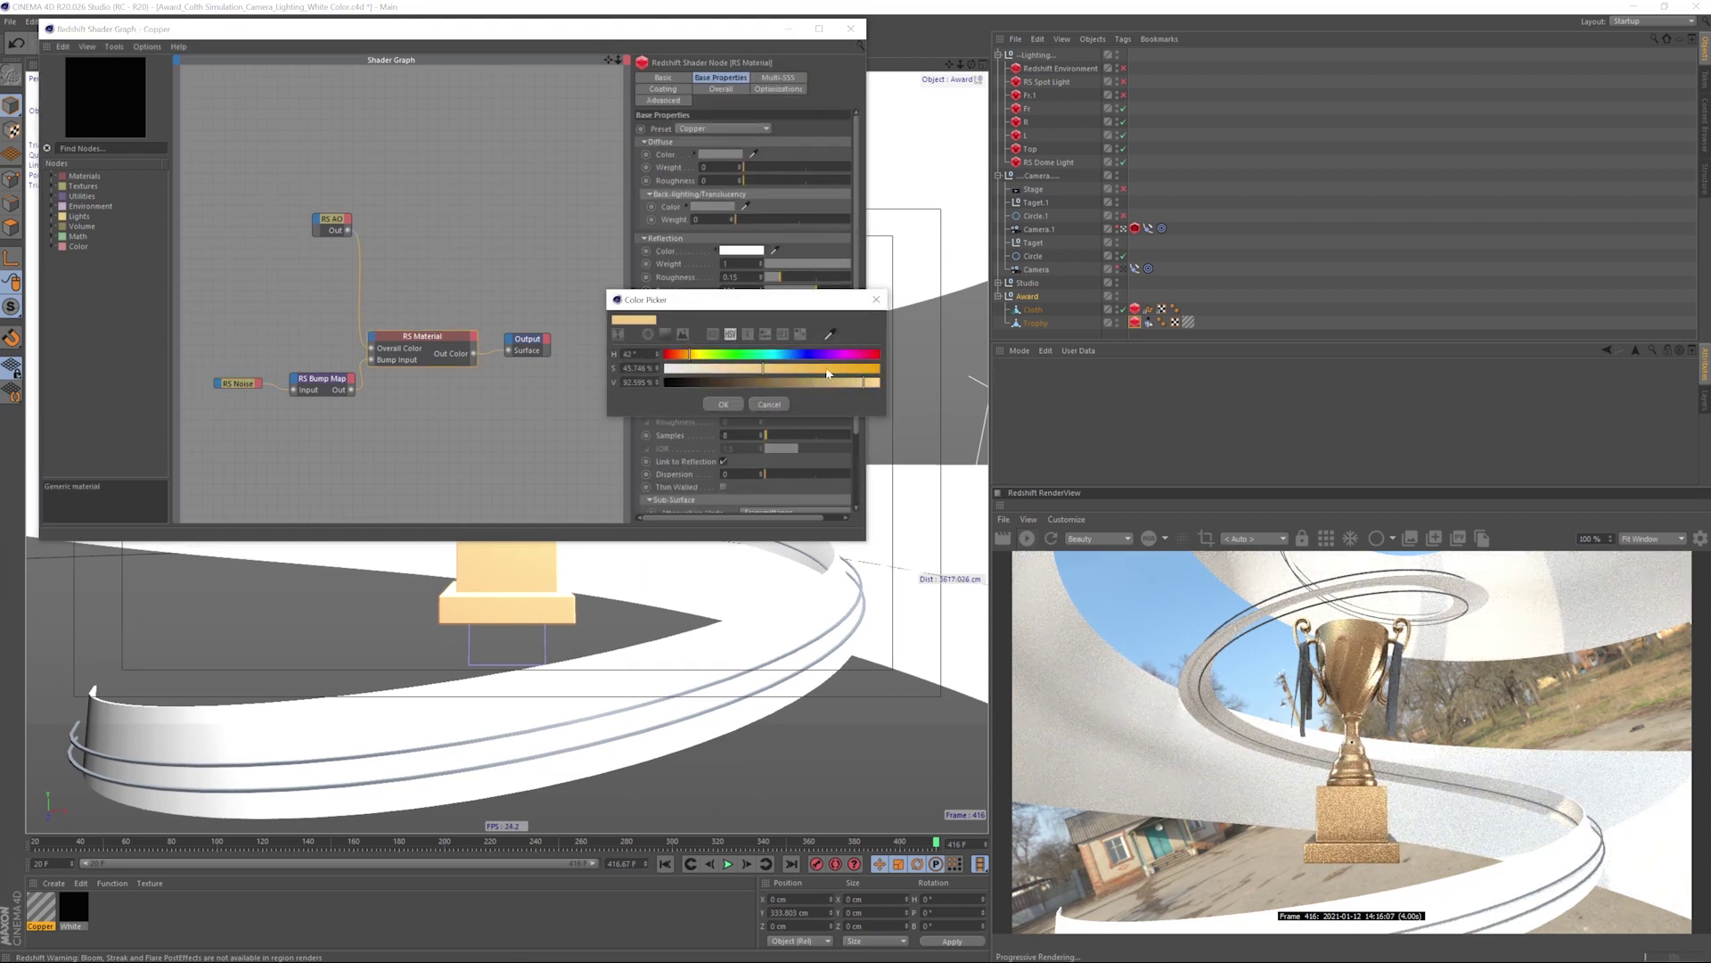
{"action": "left_click_drag", "start_coordinate": [826, 369], "coordinate": [798, 369]}
{"action": "left_click_drag", "start_coordinate": [863, 382], "coordinate": [892, 384]}
{"action": "left_click", "coordinate": [724, 405]}
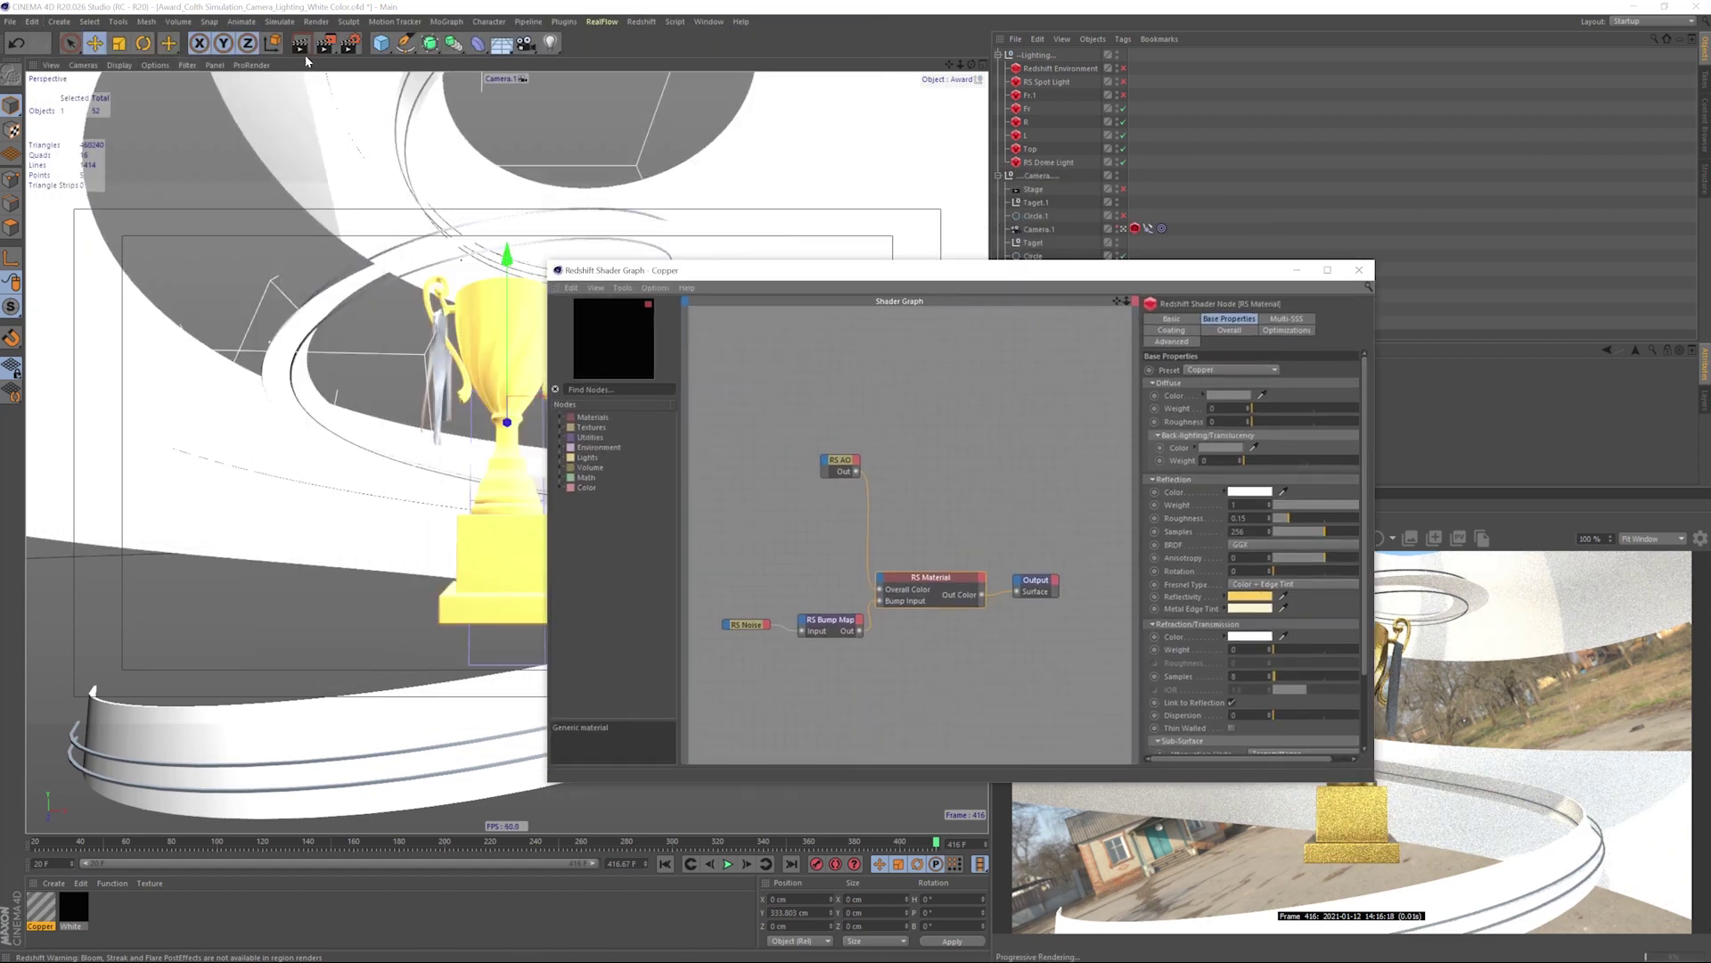
- Show the trophy reference image in the Picture Viewer, shrink its window and arrange it beside the shader graph
{"action": "left_click", "coordinate": [325, 43]}
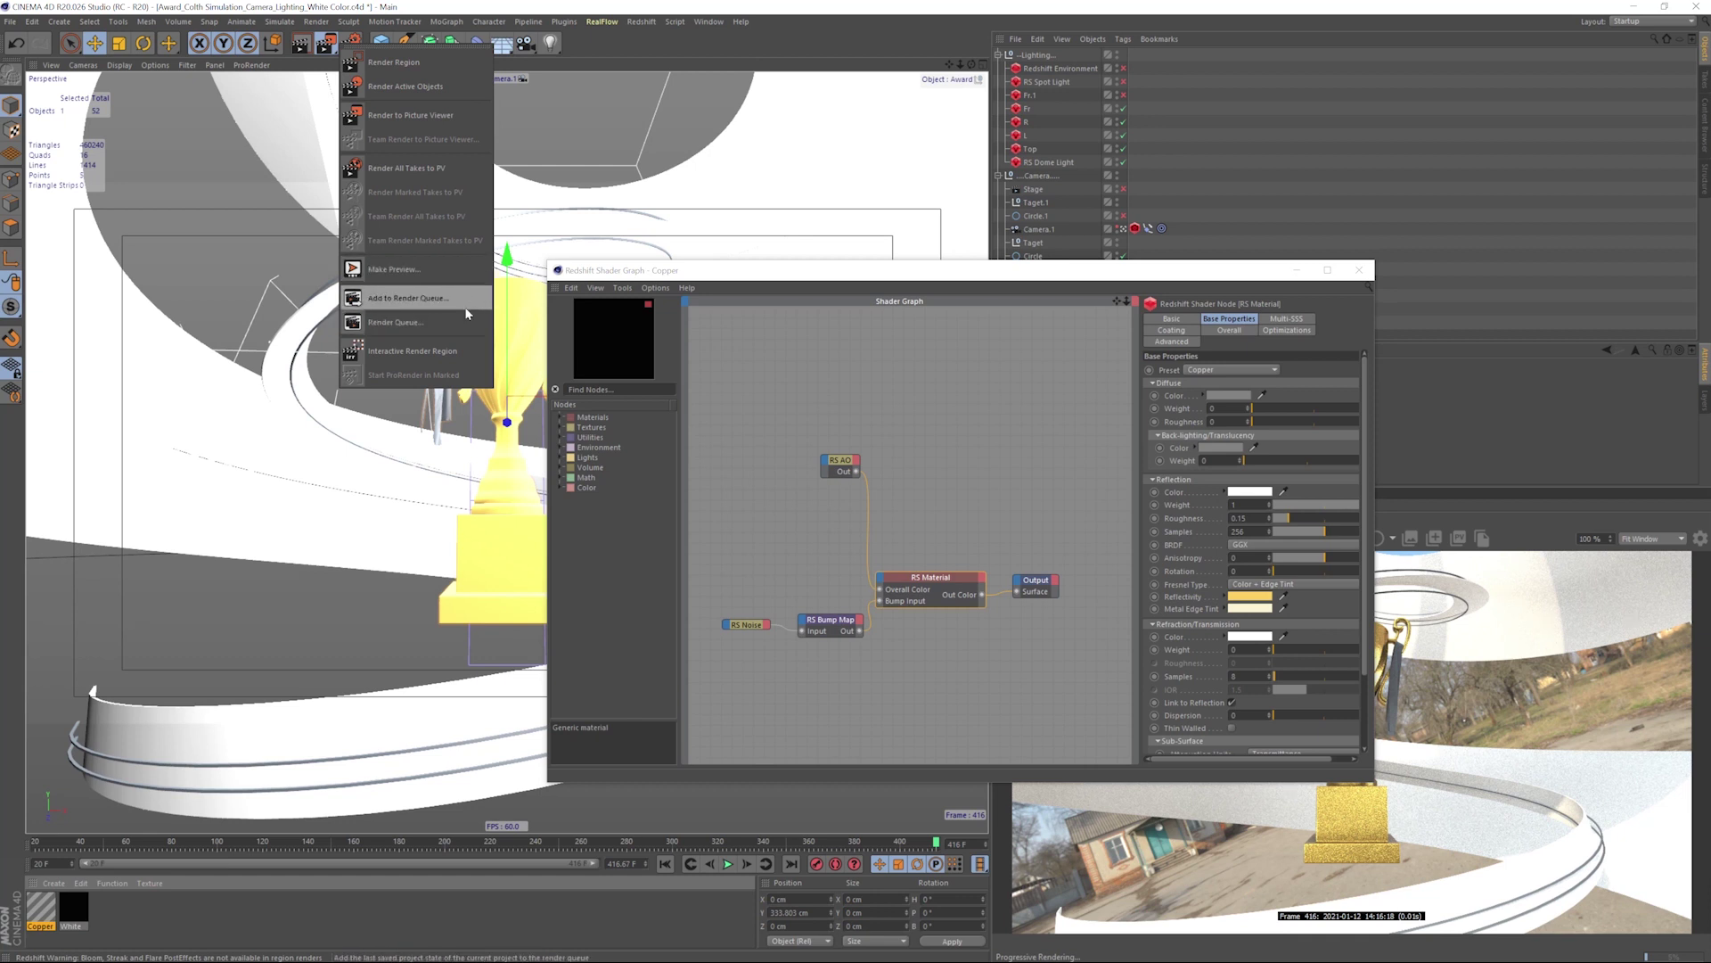
{"action": "left_click", "coordinate": [410, 115]}
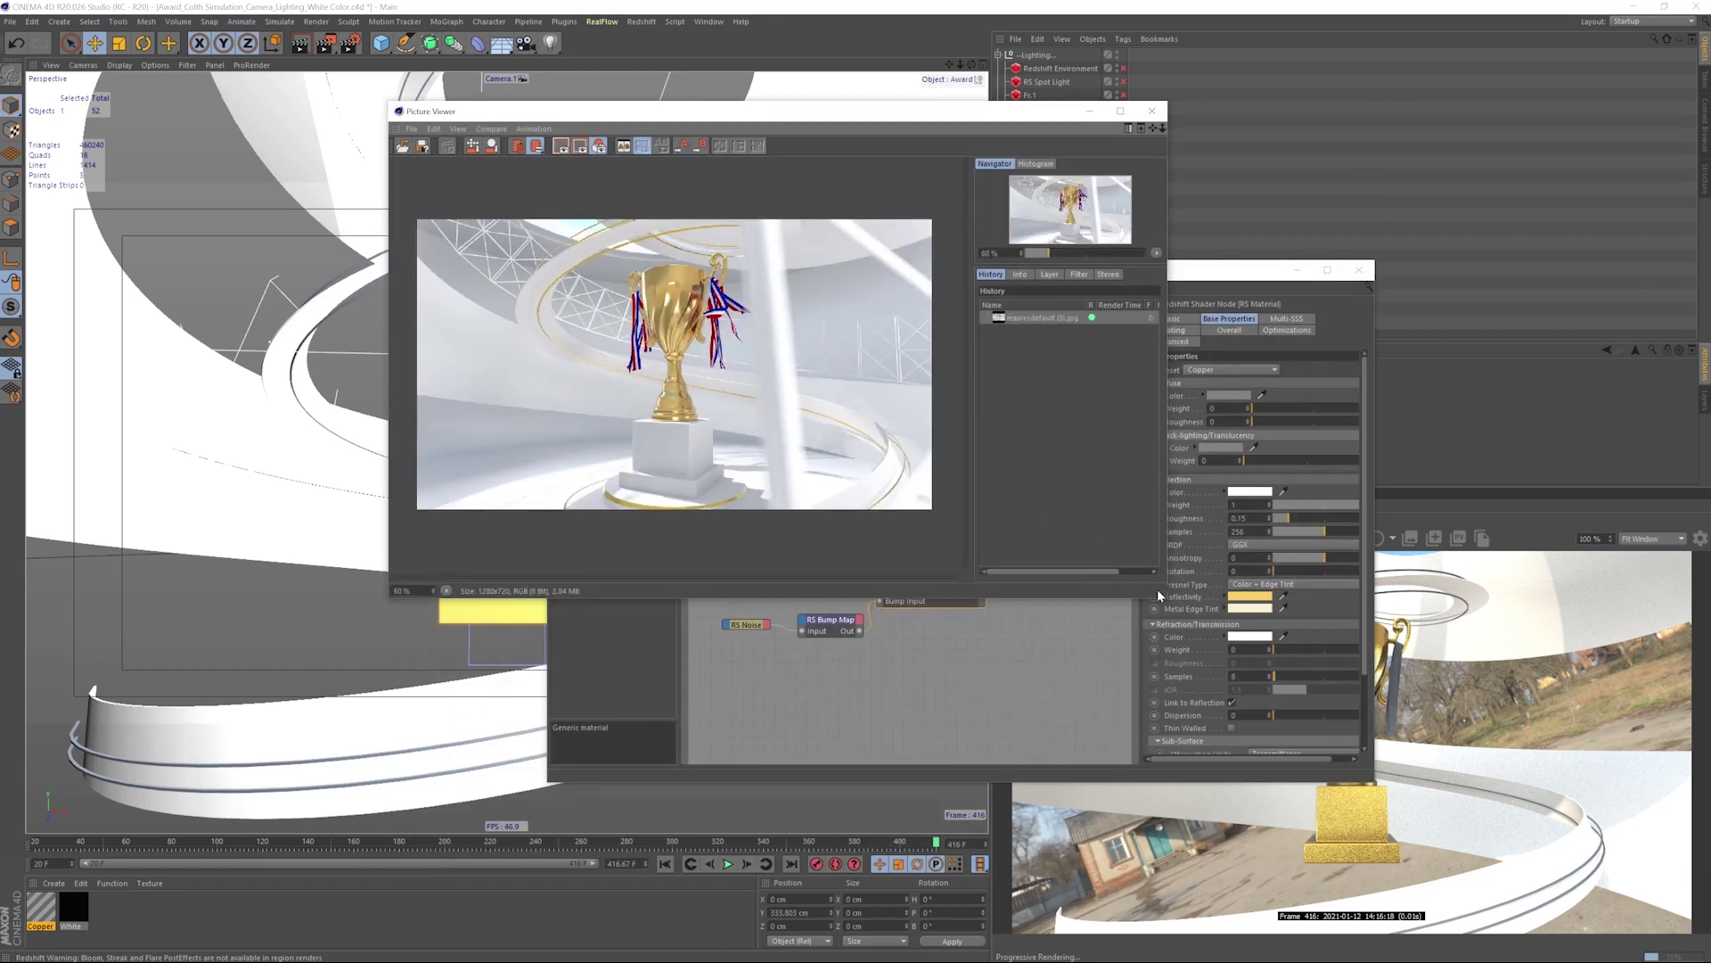
{"action": "left_click_drag", "start_coordinate": [1167, 600], "coordinate": [951, 545]}
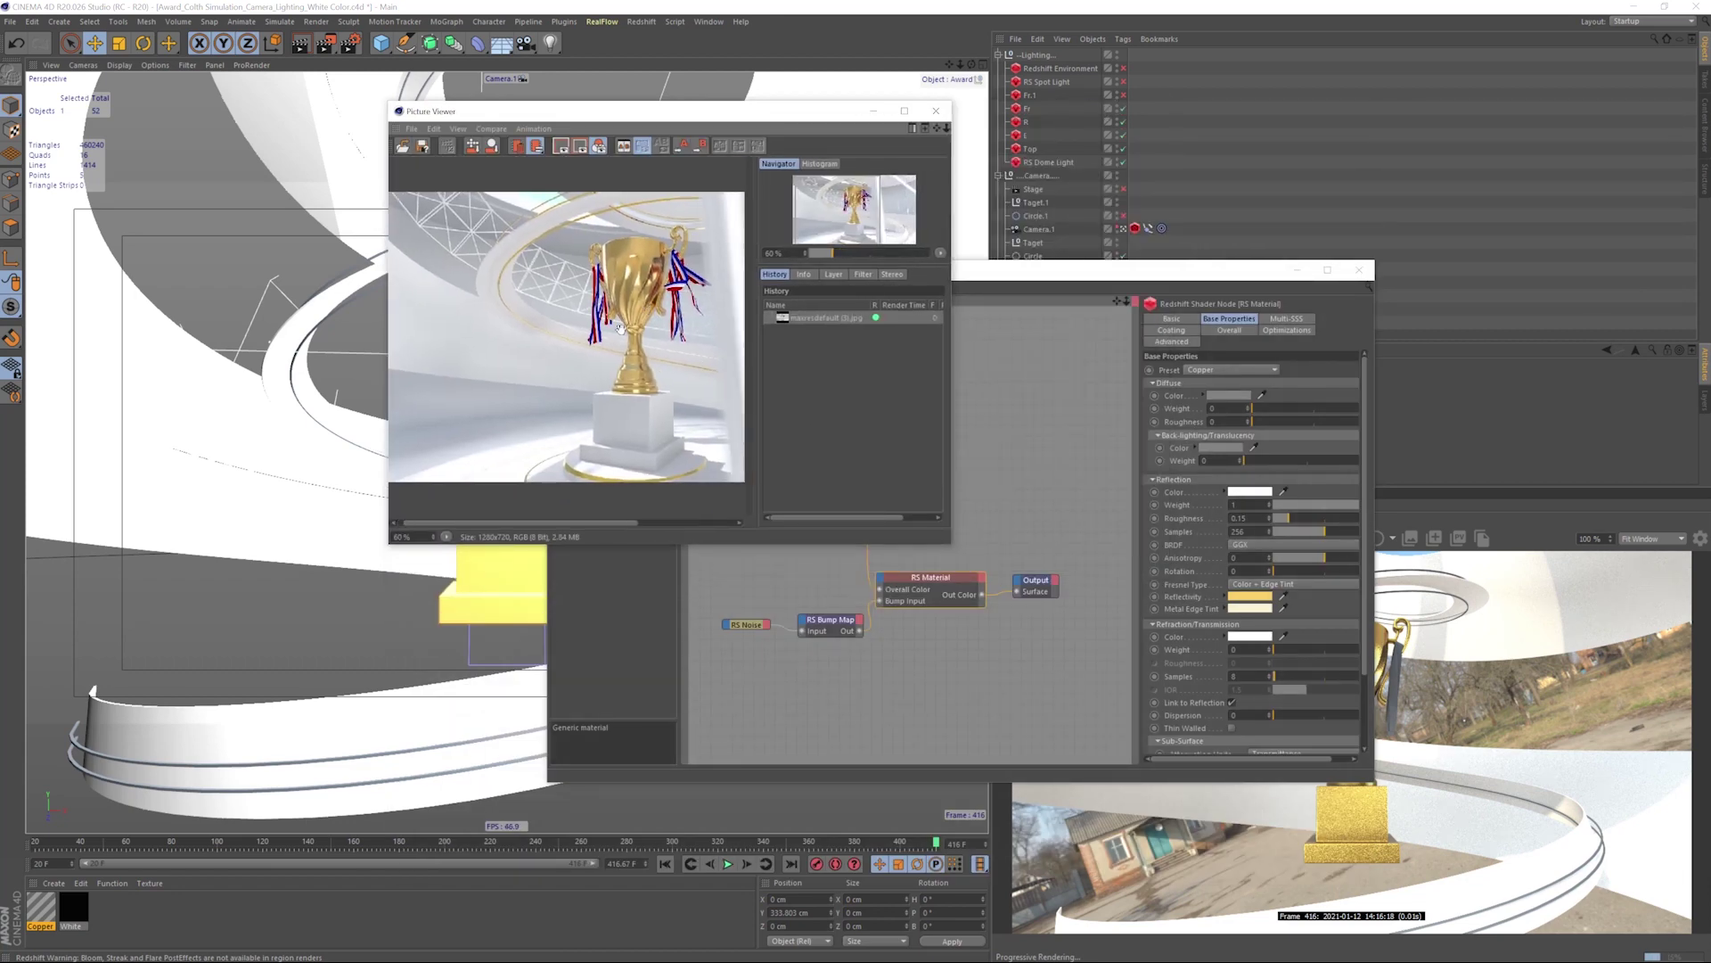
{"action": "left_click_drag", "start_coordinate": [713, 112], "coordinate": [351, 98]}
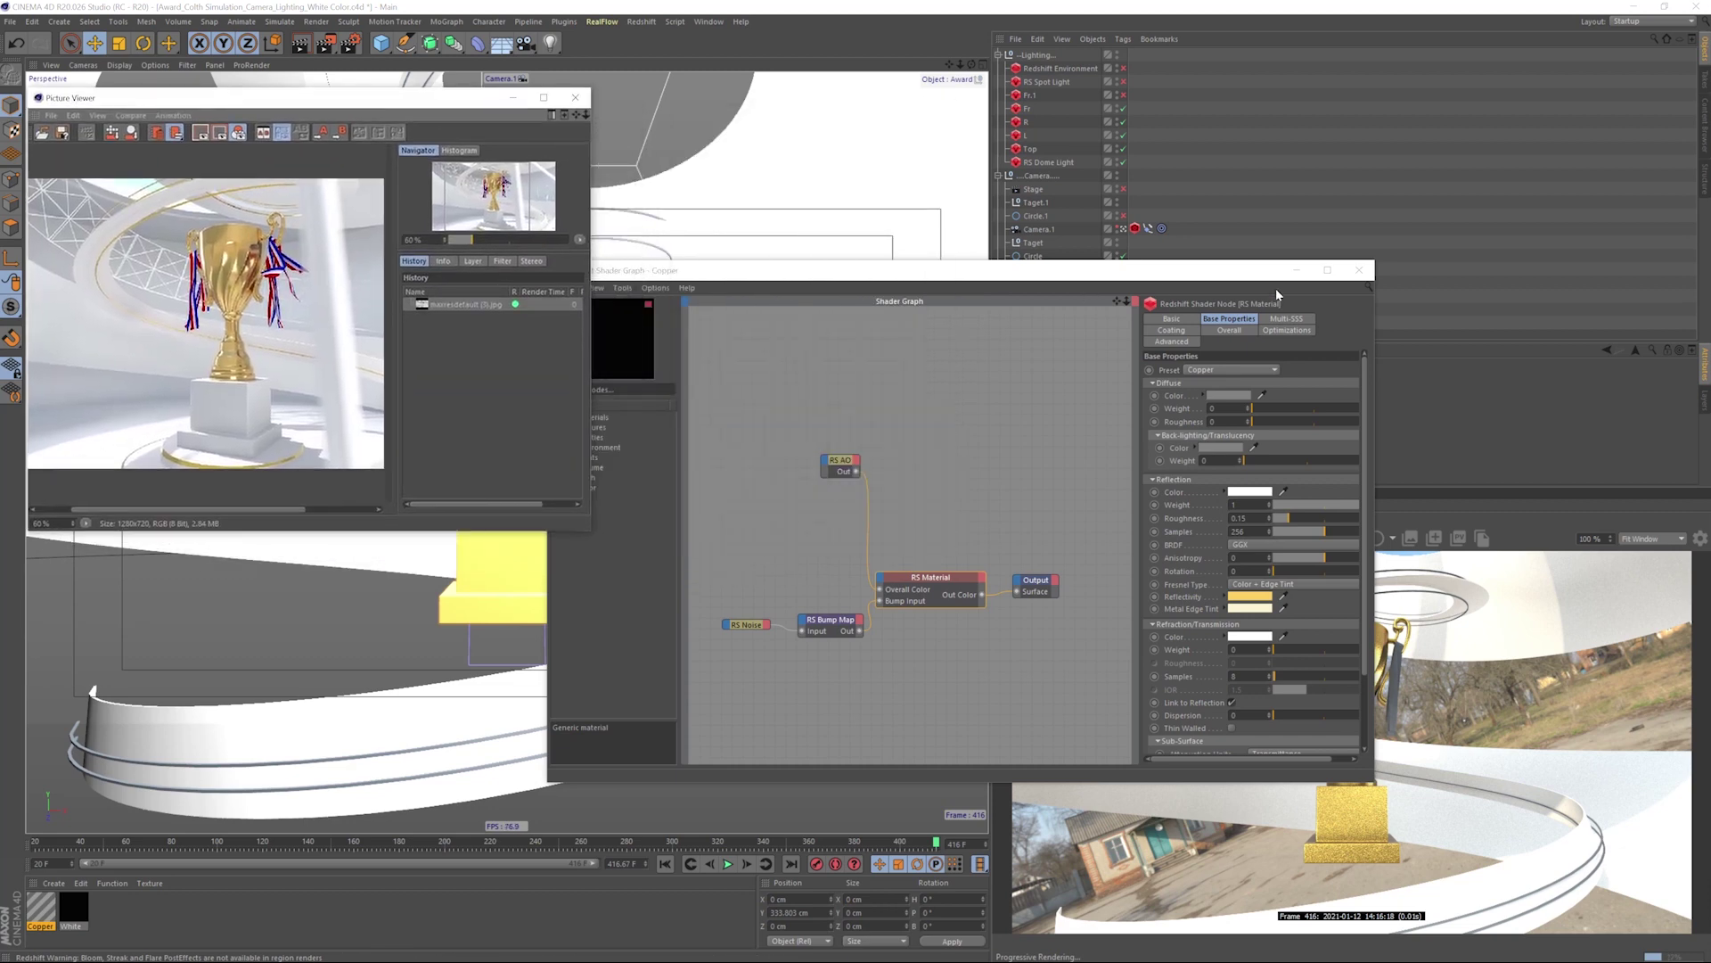
{"action": "left_click_drag", "start_coordinate": [976, 276], "coordinate": [1108, 101]}
- Shift the RS Material's reflectivity color to a slightly warmer orange gold, comparing it with the reference image
{"action": "left_click", "coordinate": [1380, 422]}
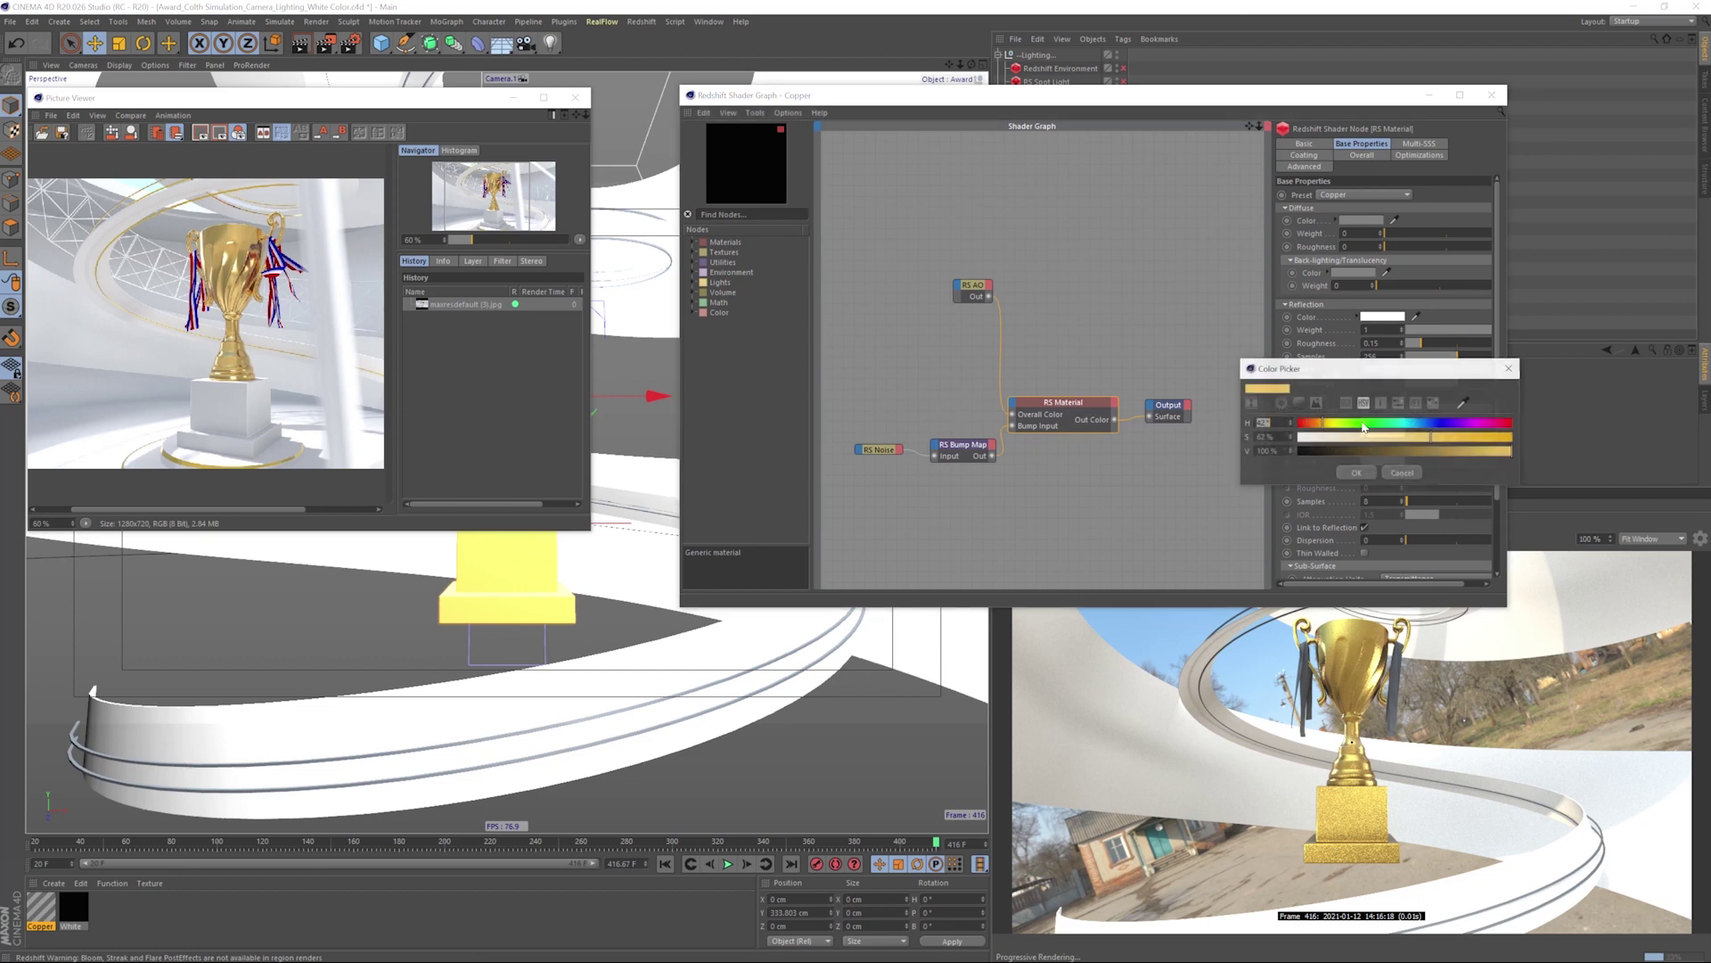
{"action": "left_click_drag", "start_coordinate": [1407, 374], "coordinate": [1252, 299]}
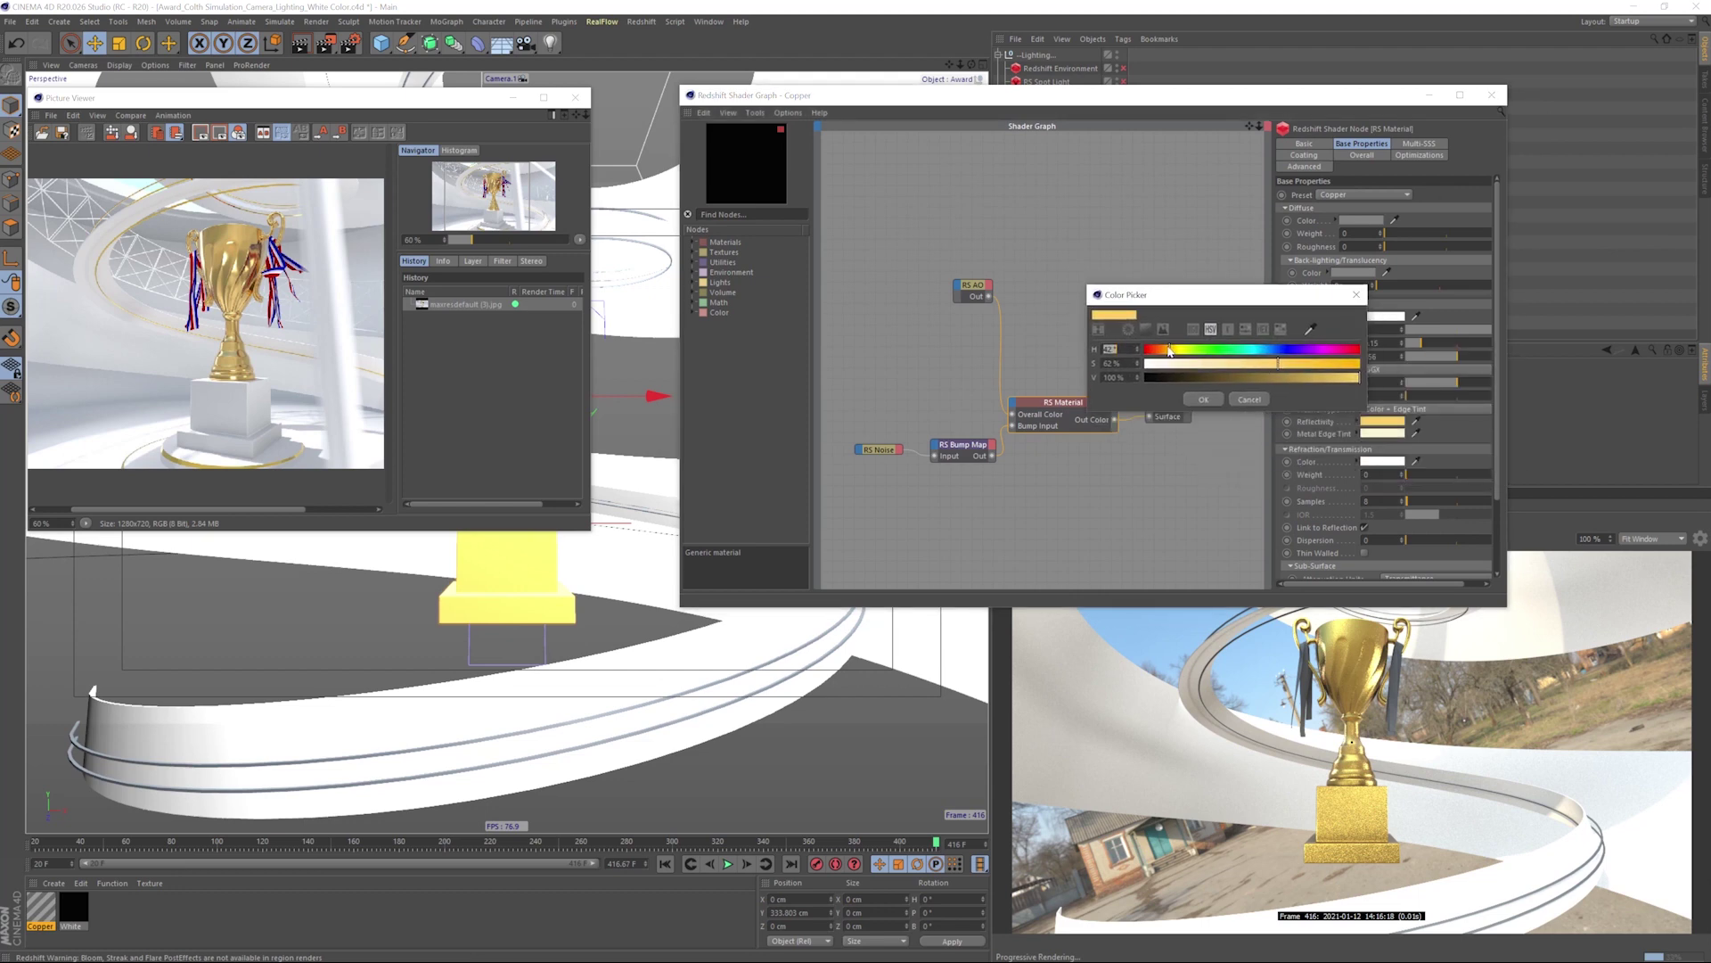
{"action": "left_click", "coordinate": [1203, 399]}
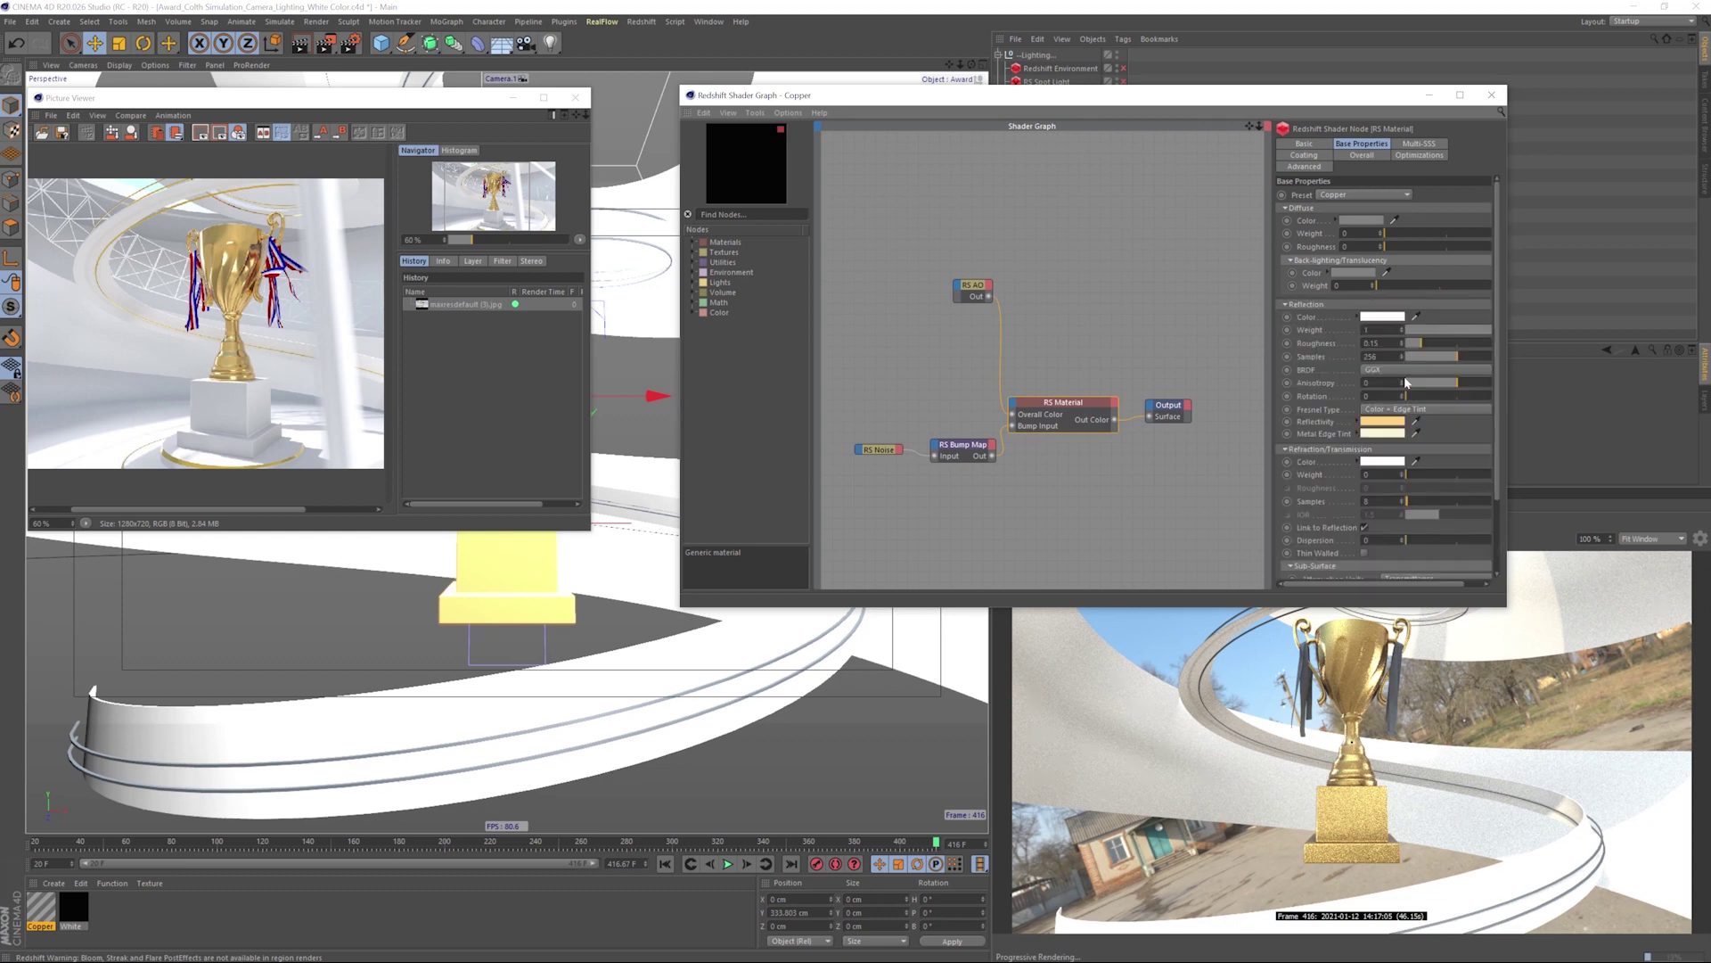
- Duplicate the Copper material, disconnect the AO and Bump Map nodes from the RS Material in the open graph, and close it
{"action": "left_click", "coordinate": [50, 918]}
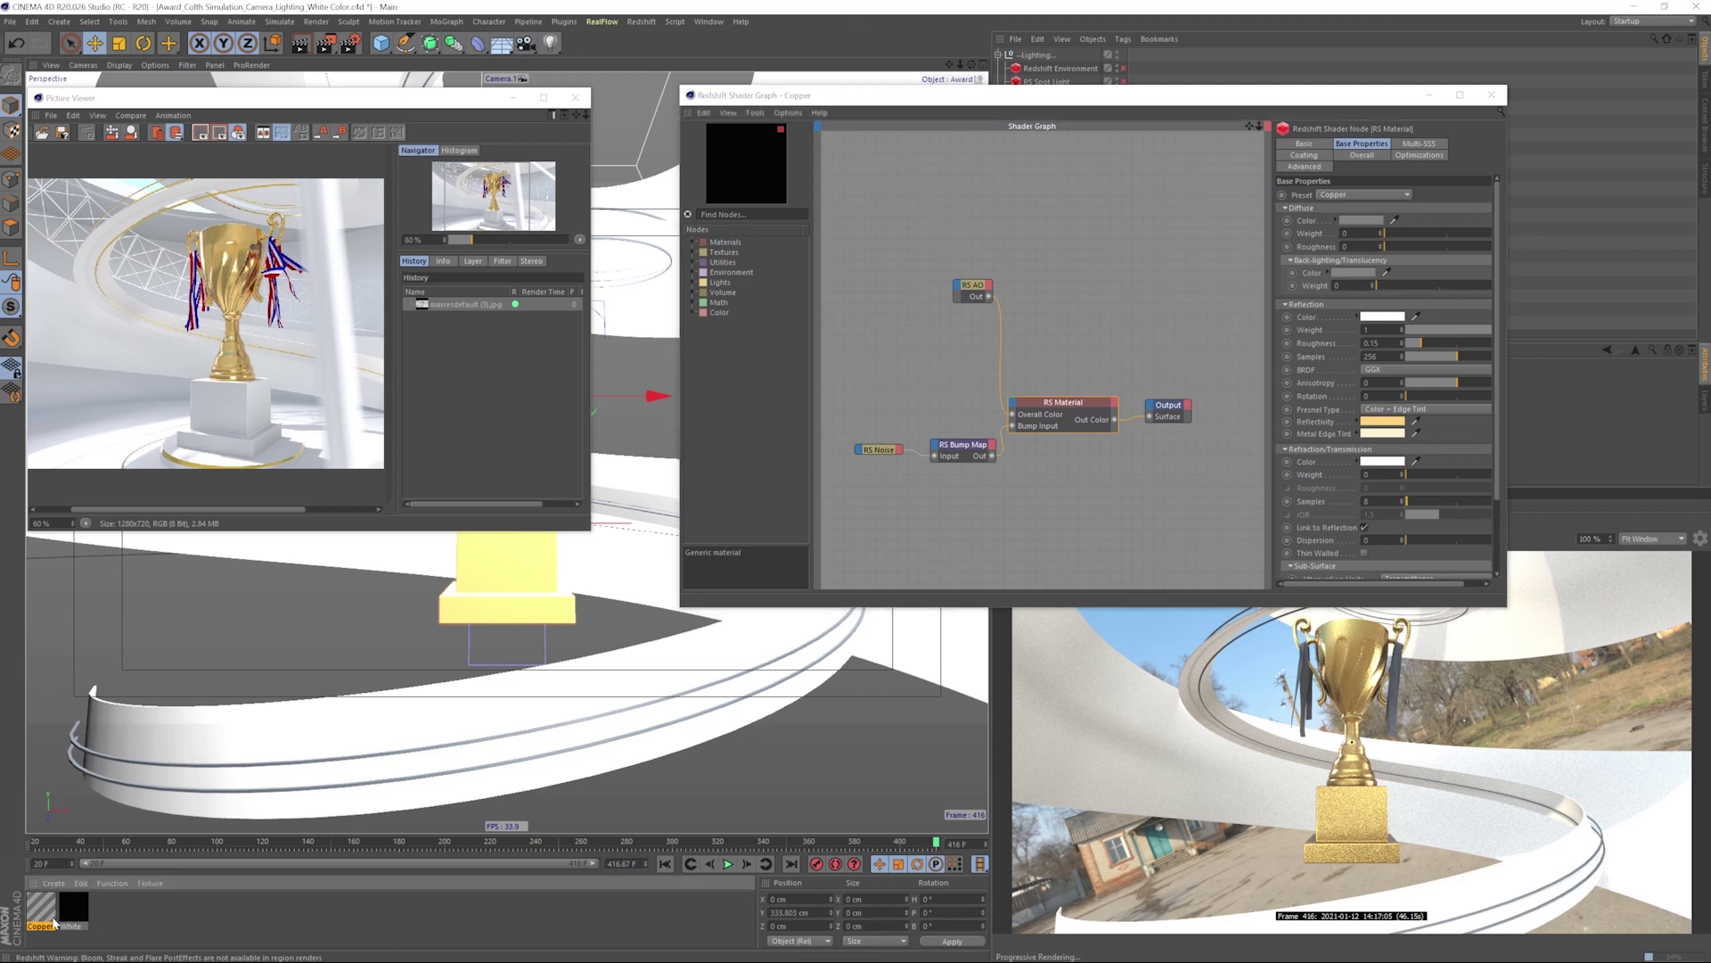
{"action": "key", "text": "ctrl+v"}
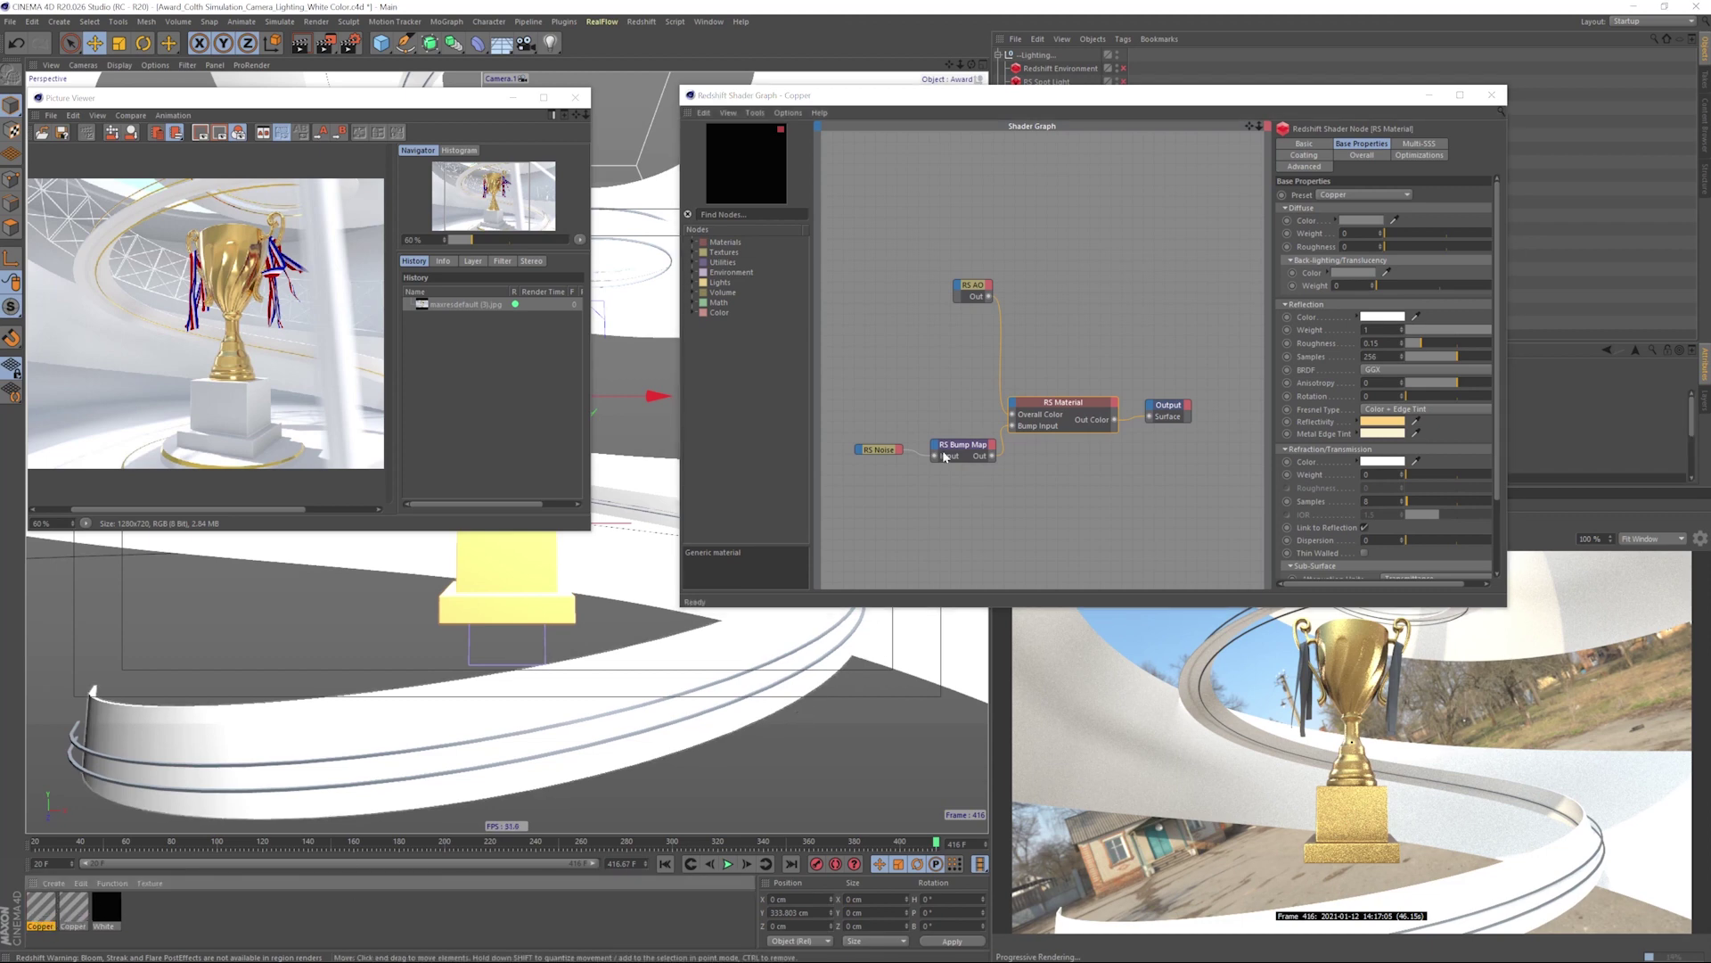
{"action": "left_click_drag", "start_coordinate": [999, 397], "coordinate": [977, 406]}
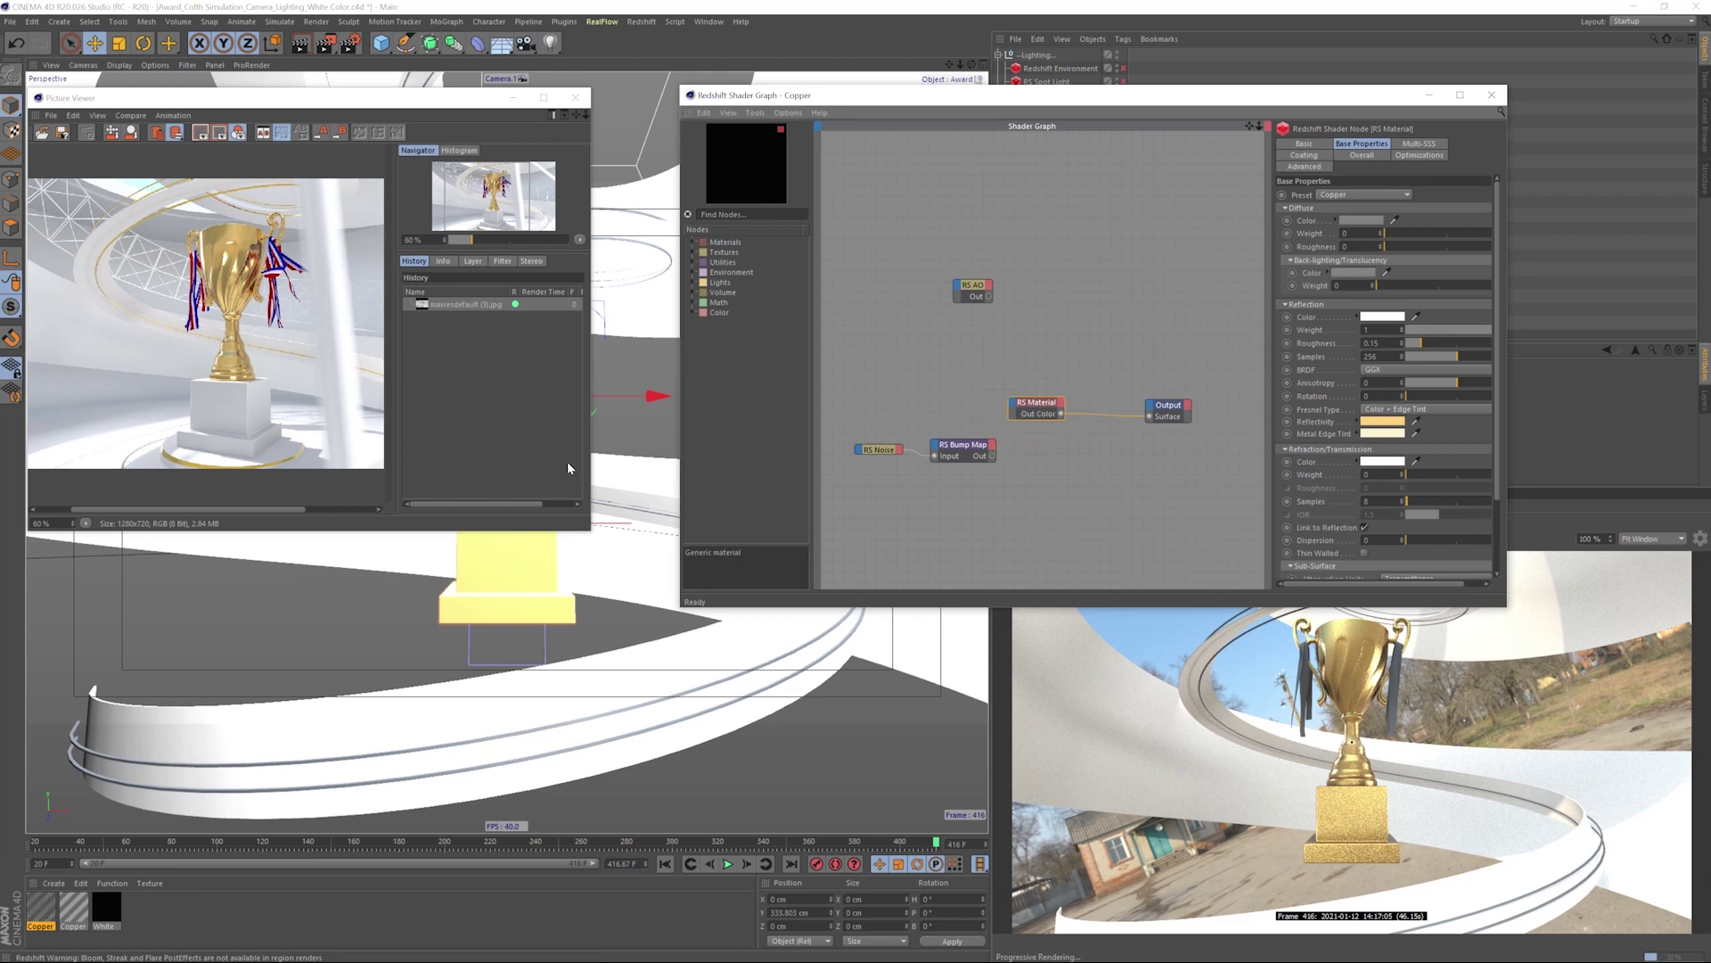
{"action": "left_click", "coordinate": [1491, 96]}
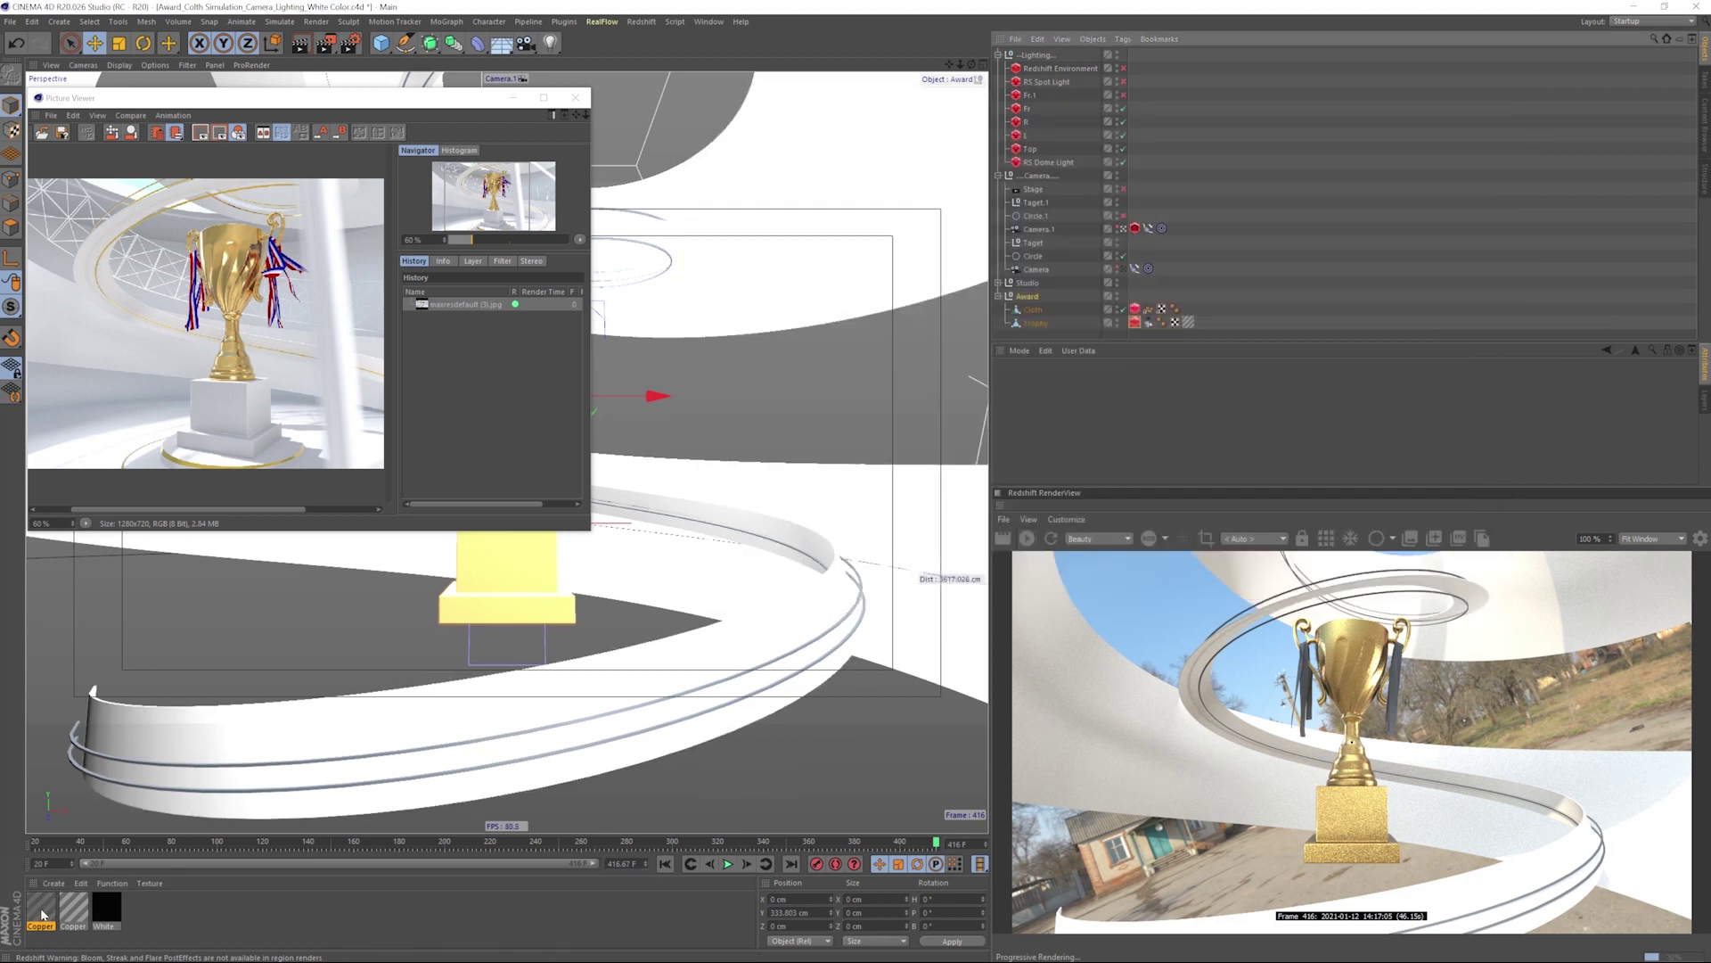
- Assign the duplicated Copper material to the Trophy, and apply Copper to the Null.3, Null and Null.2 ring groups inside Studio
{"action": "left_click_drag", "start_coordinate": [41, 907], "coordinate": [997, 468]}
{"action": "left_click_drag", "start_coordinate": [1175, 323], "coordinate": [1190, 323]}
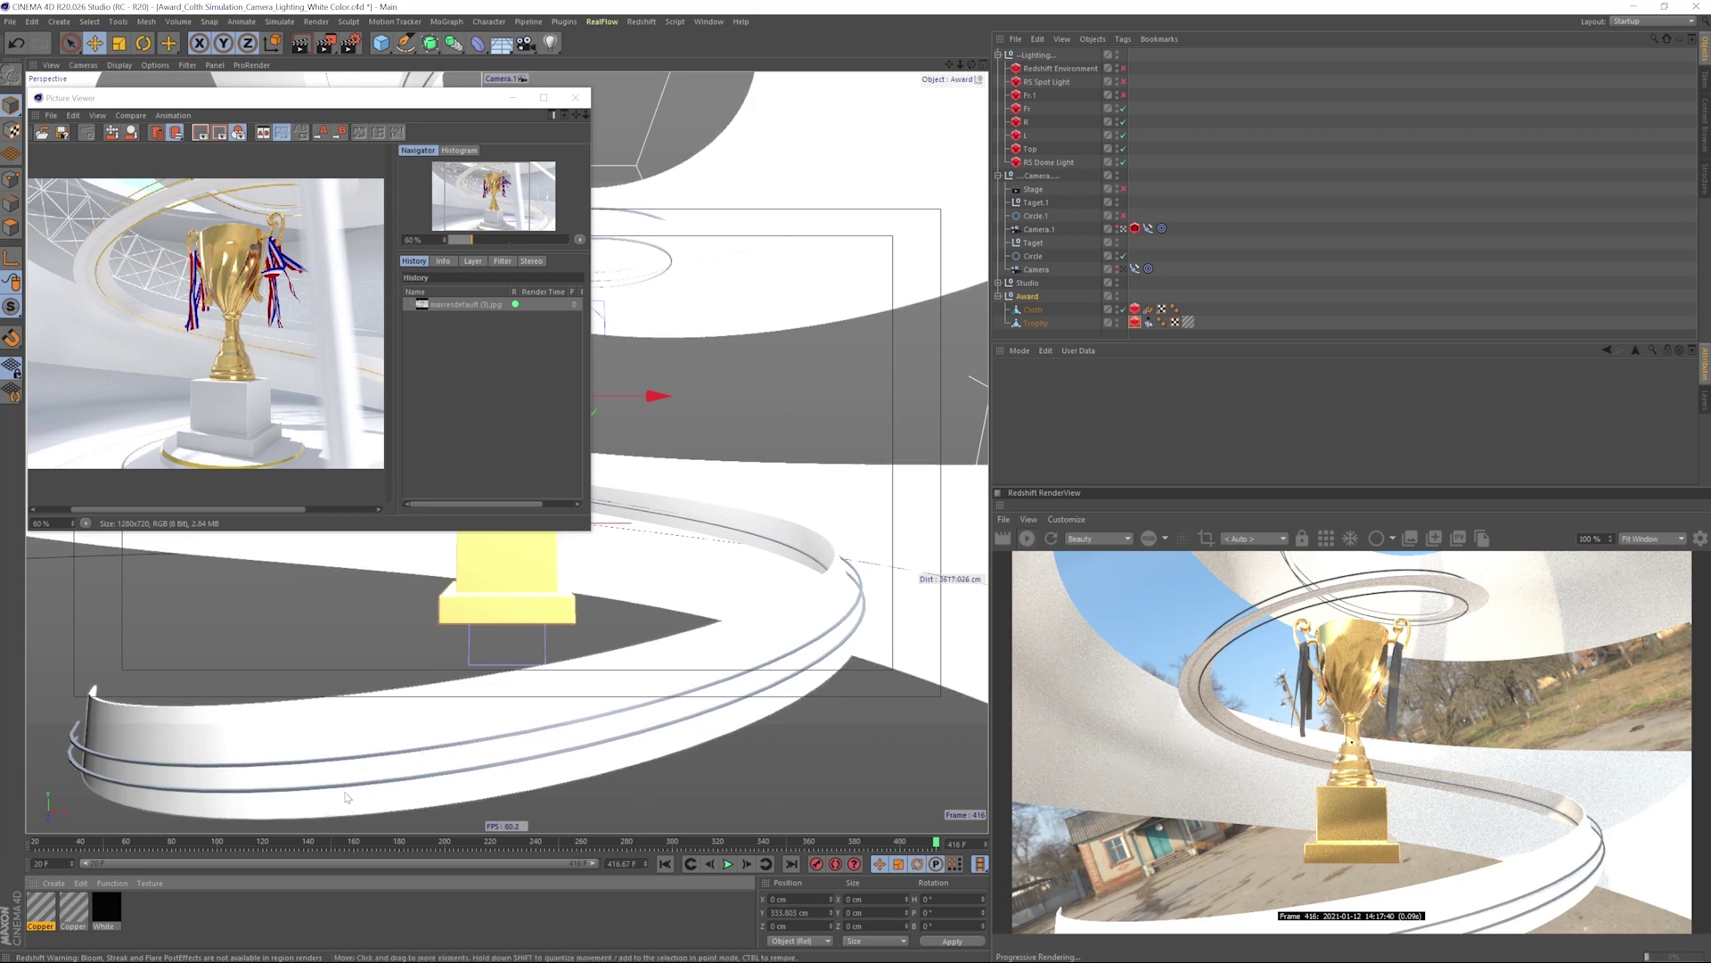
{"action": "left_click", "coordinate": [862, 593]}
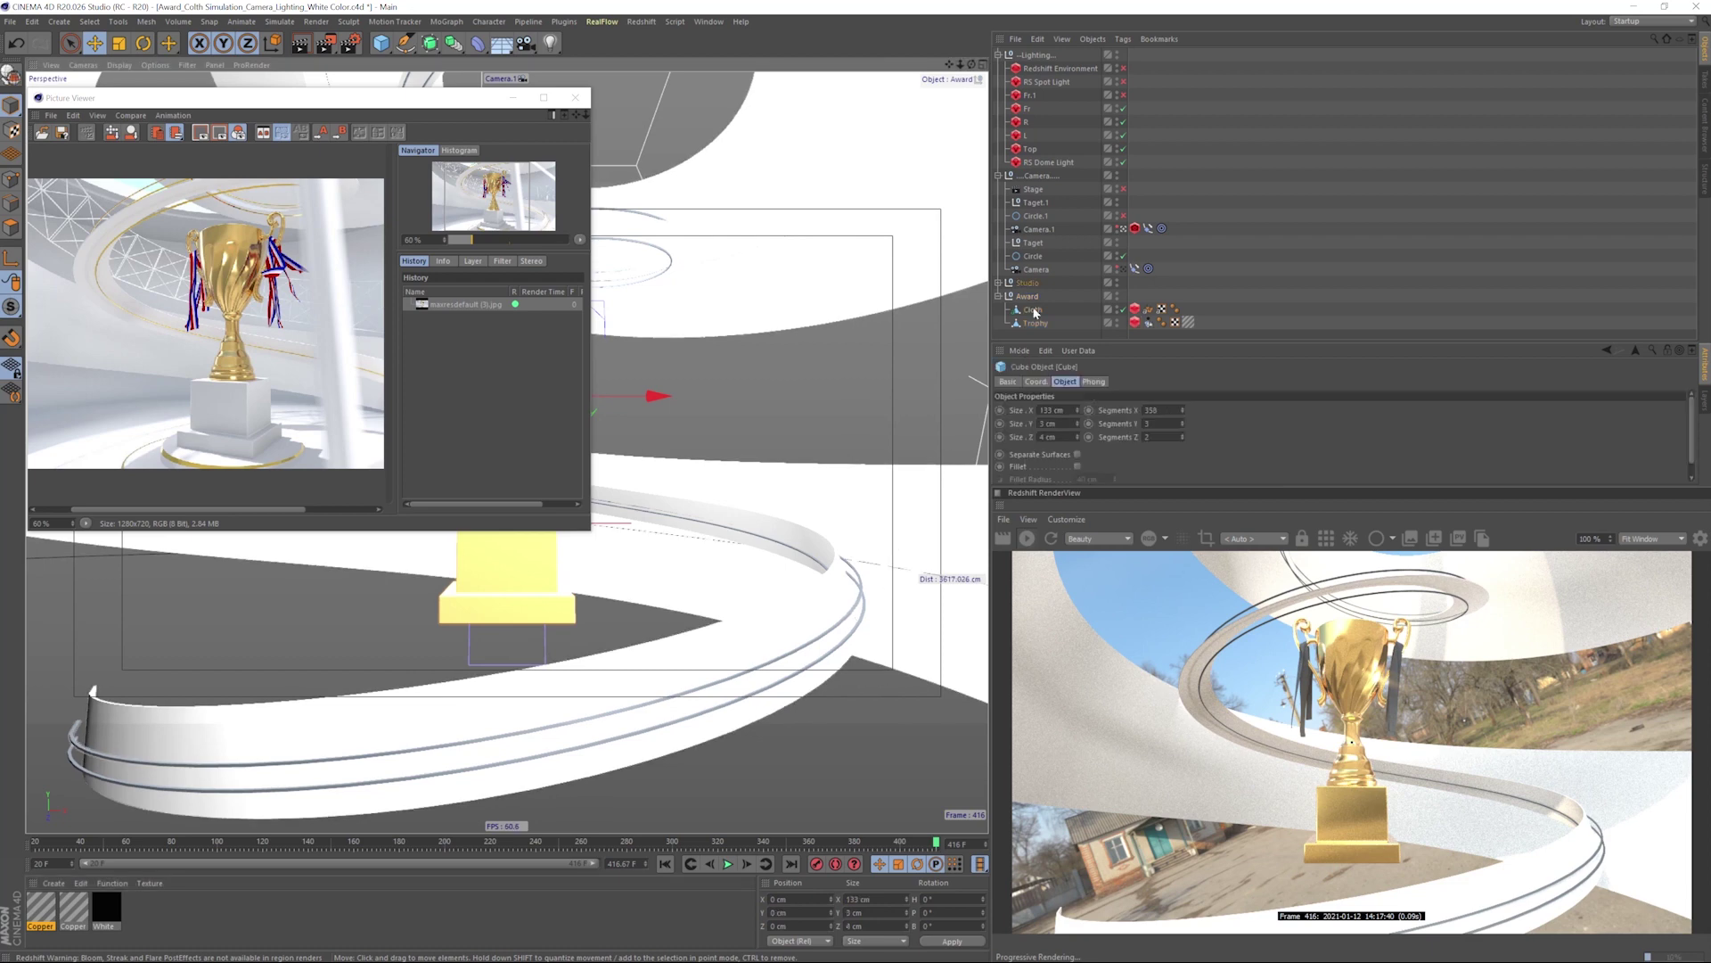
{"action": "left_click", "coordinate": [999, 283]}
{"action": "scroll", "coordinate": [1058, 283], "scroll_direction": "down", "scroll_amount": 3}
{"action": "left_click", "coordinate": [1034, 256]}
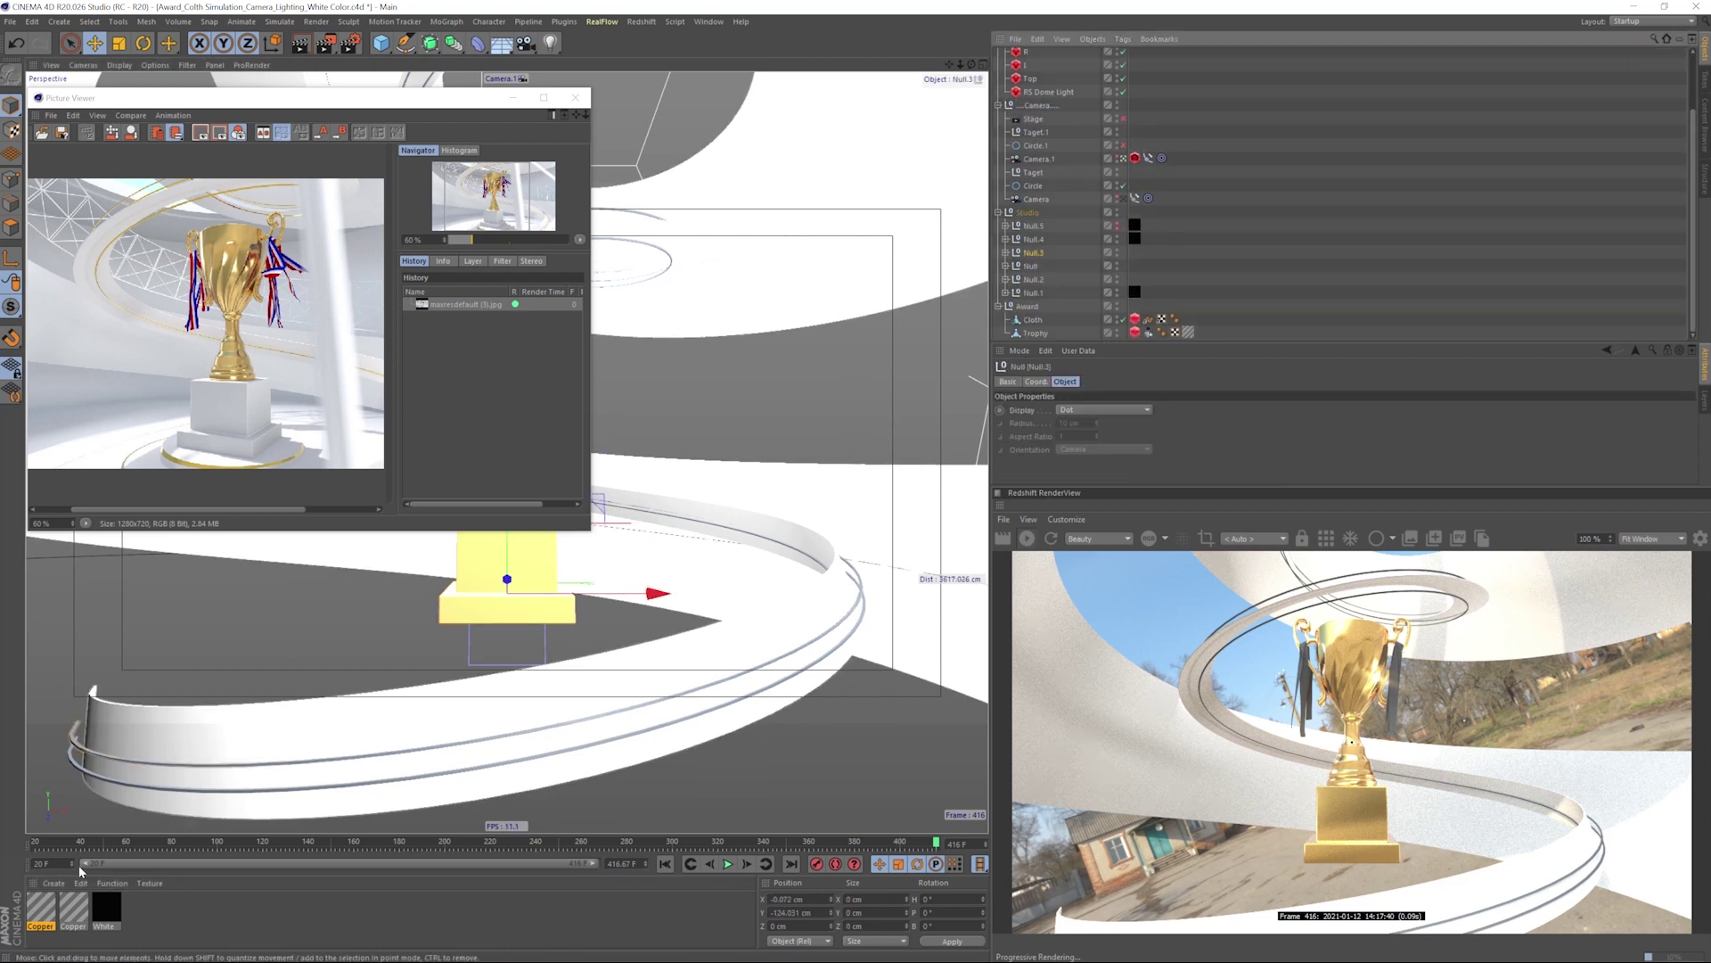
{"action": "left_click_drag", "start_coordinate": [74, 907], "coordinate": [1032, 253]}
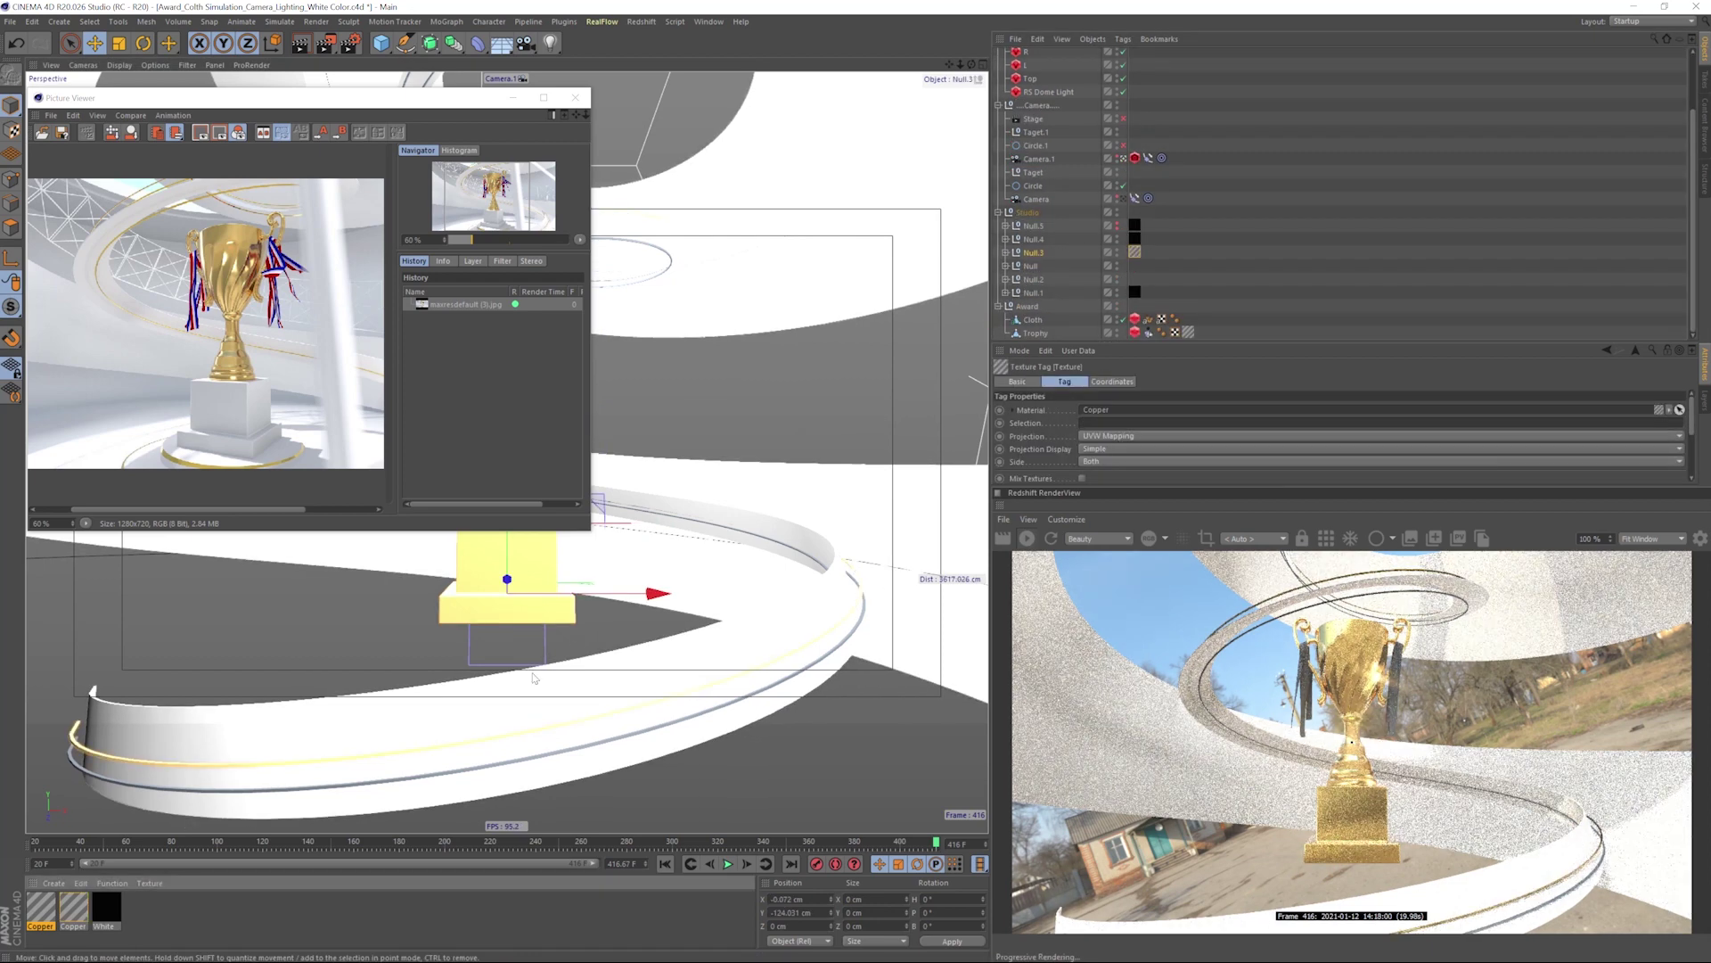
{"action": "left_click_drag", "start_coordinate": [41, 907], "coordinate": [1137, 281]}
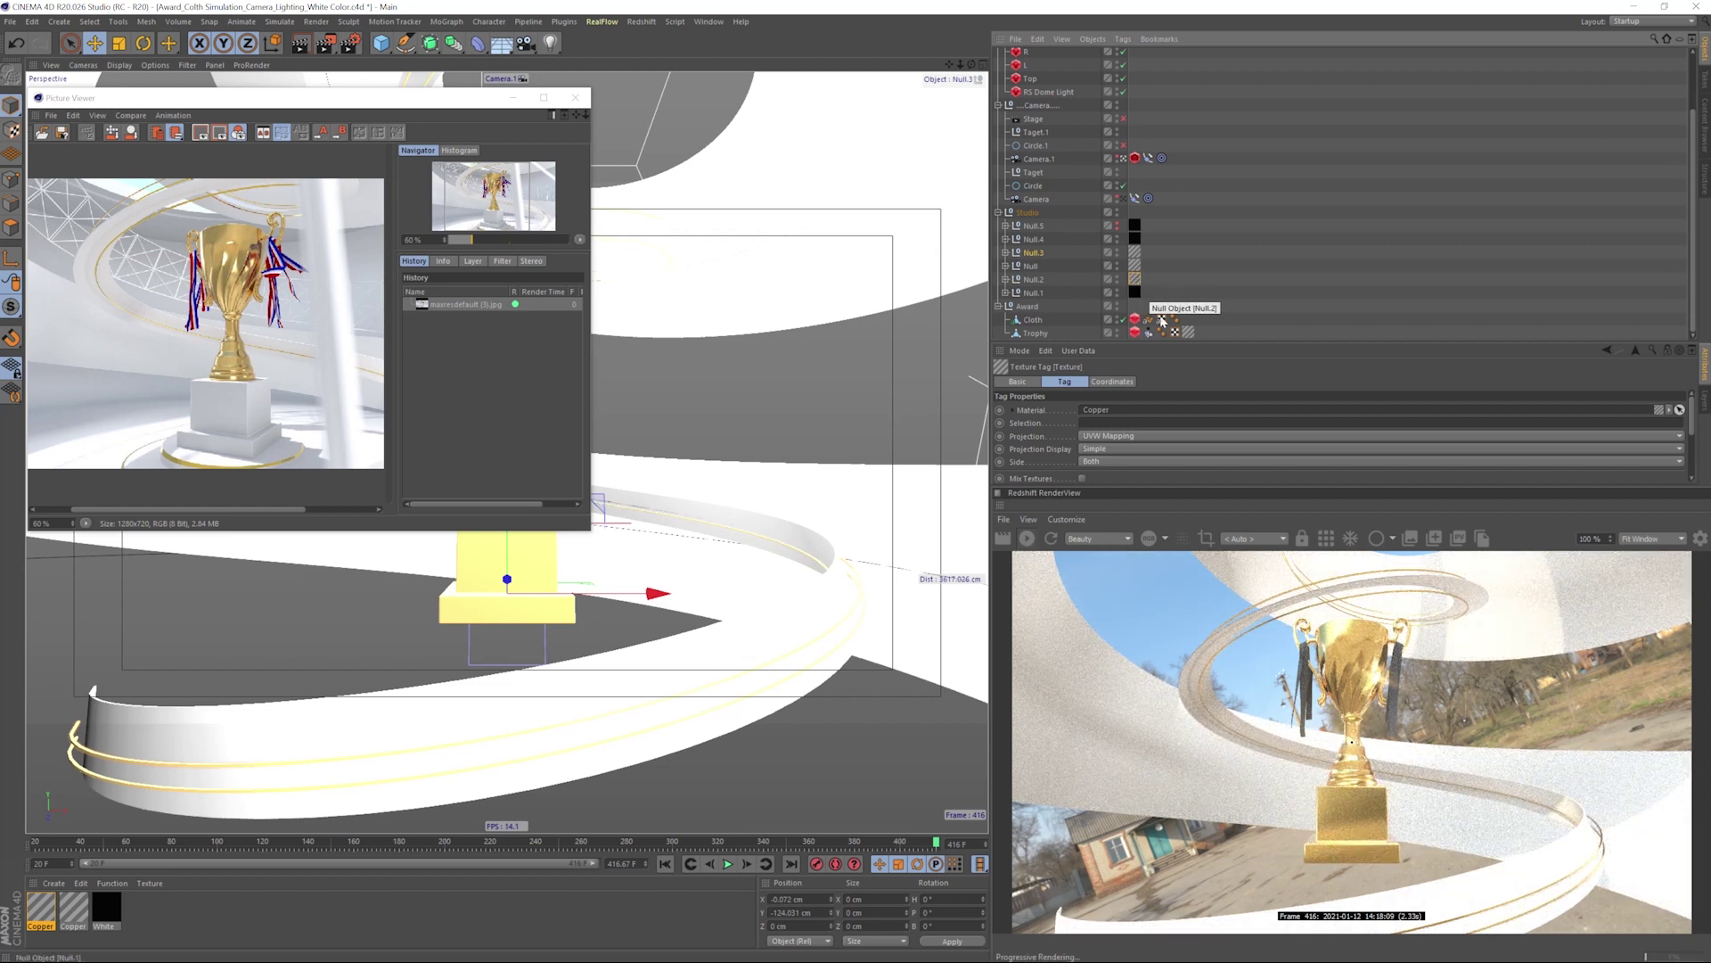
- Close the reference image window, select the Trophy and set the viewport display to Hidden Line
{"action": "scroll", "coordinate": [1159, 223], "scroll_direction": "up", "scroll_amount": 3}
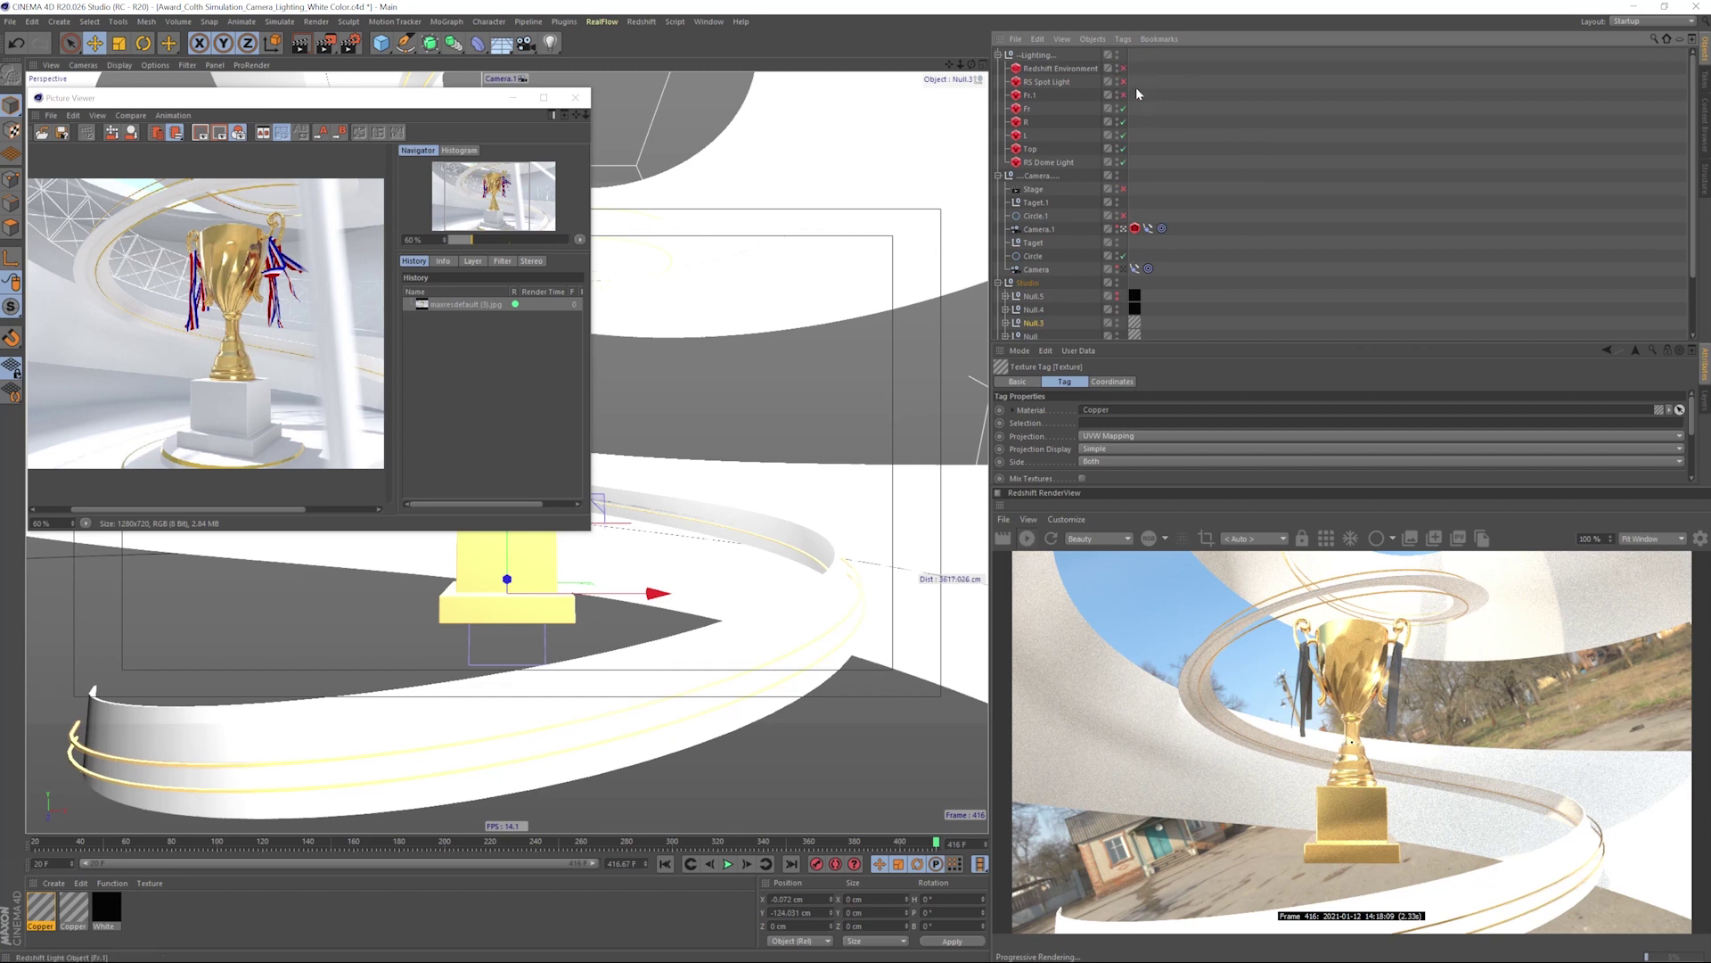
{"action": "left_click", "coordinate": [576, 97]}
{"action": "left_click", "coordinate": [490, 357]}
{"action": "left_click", "coordinate": [121, 65]}
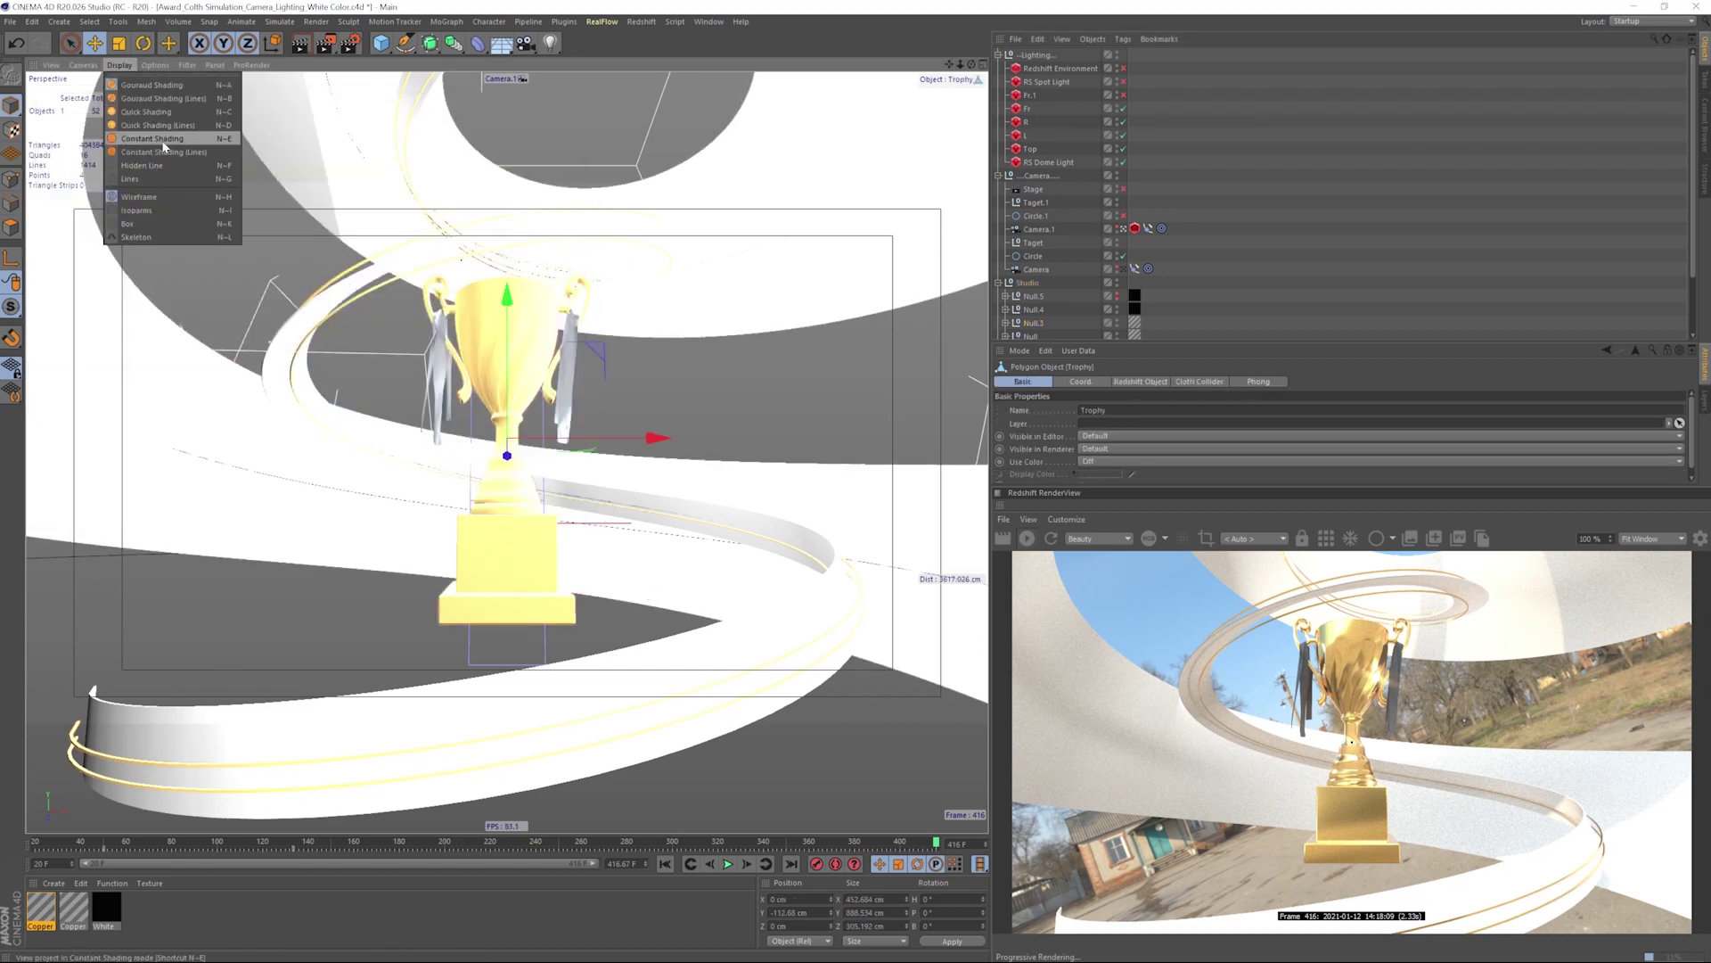
{"action": "left_click", "coordinate": [153, 168]}
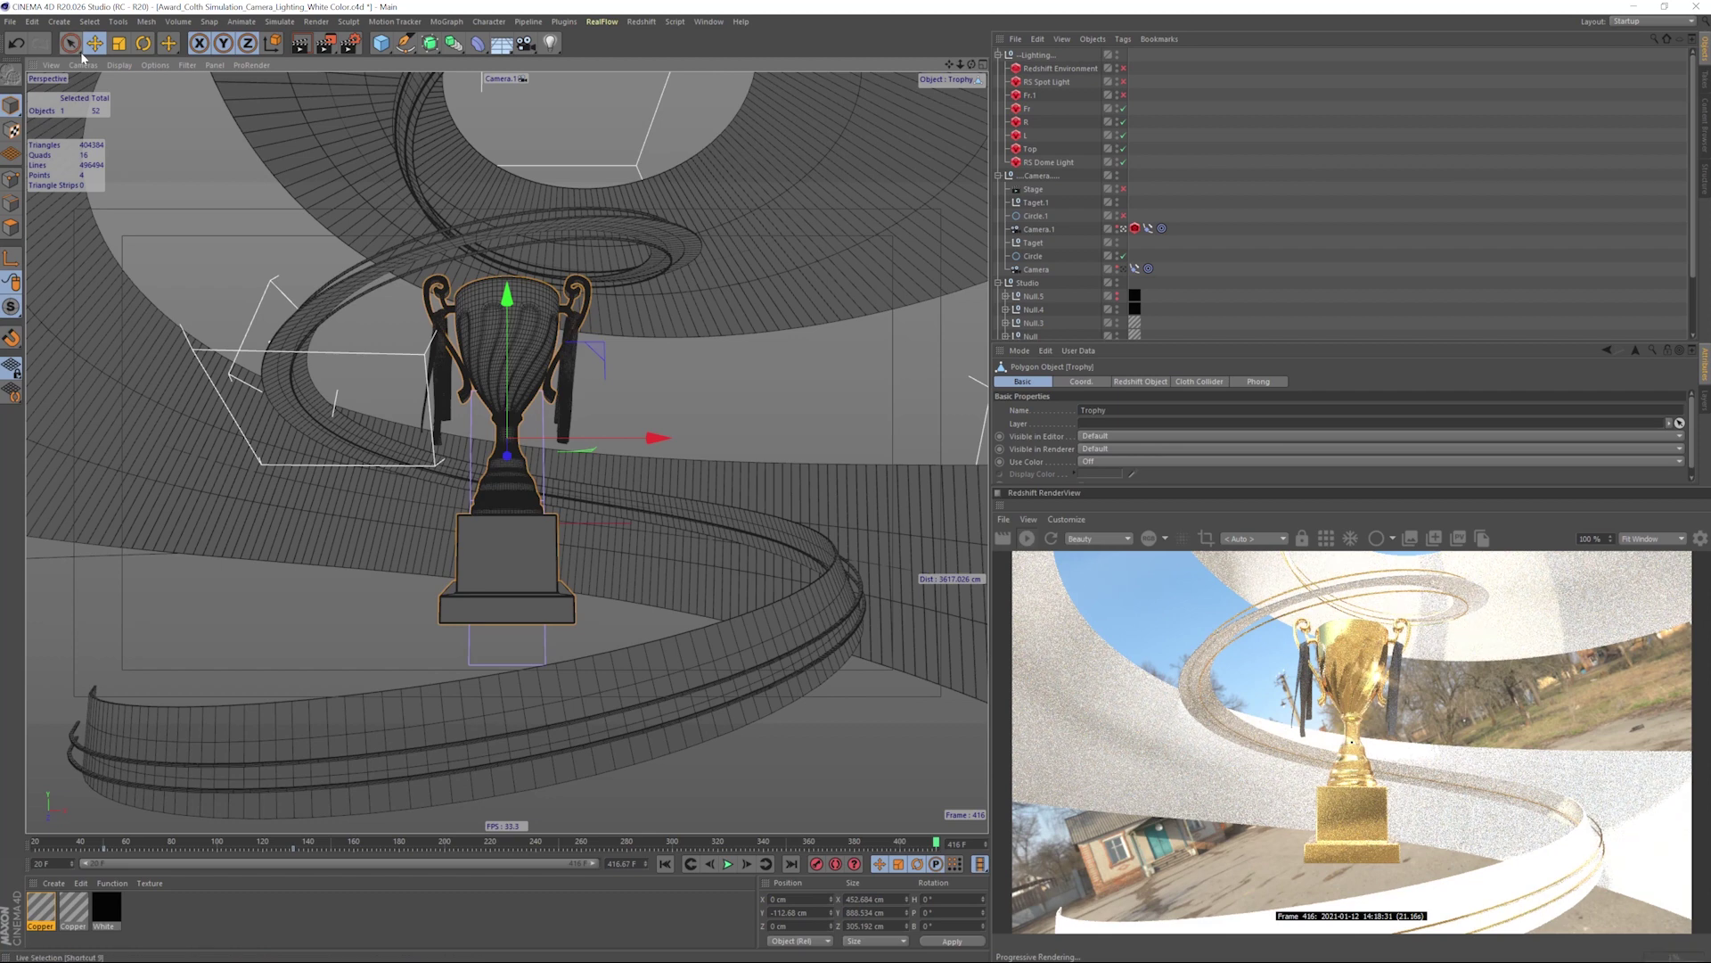
- In polygon mode, box-select the polygons of the trophy's two-tier square pedestal in the front view with Rectangle Selection
{"action": "left_click_drag", "start_coordinate": [77, 48], "coordinate": [116, 86]}
{"action": "left_click", "coordinate": [11, 227]}
{"action": "middle_click", "coordinate": [614, 434]}
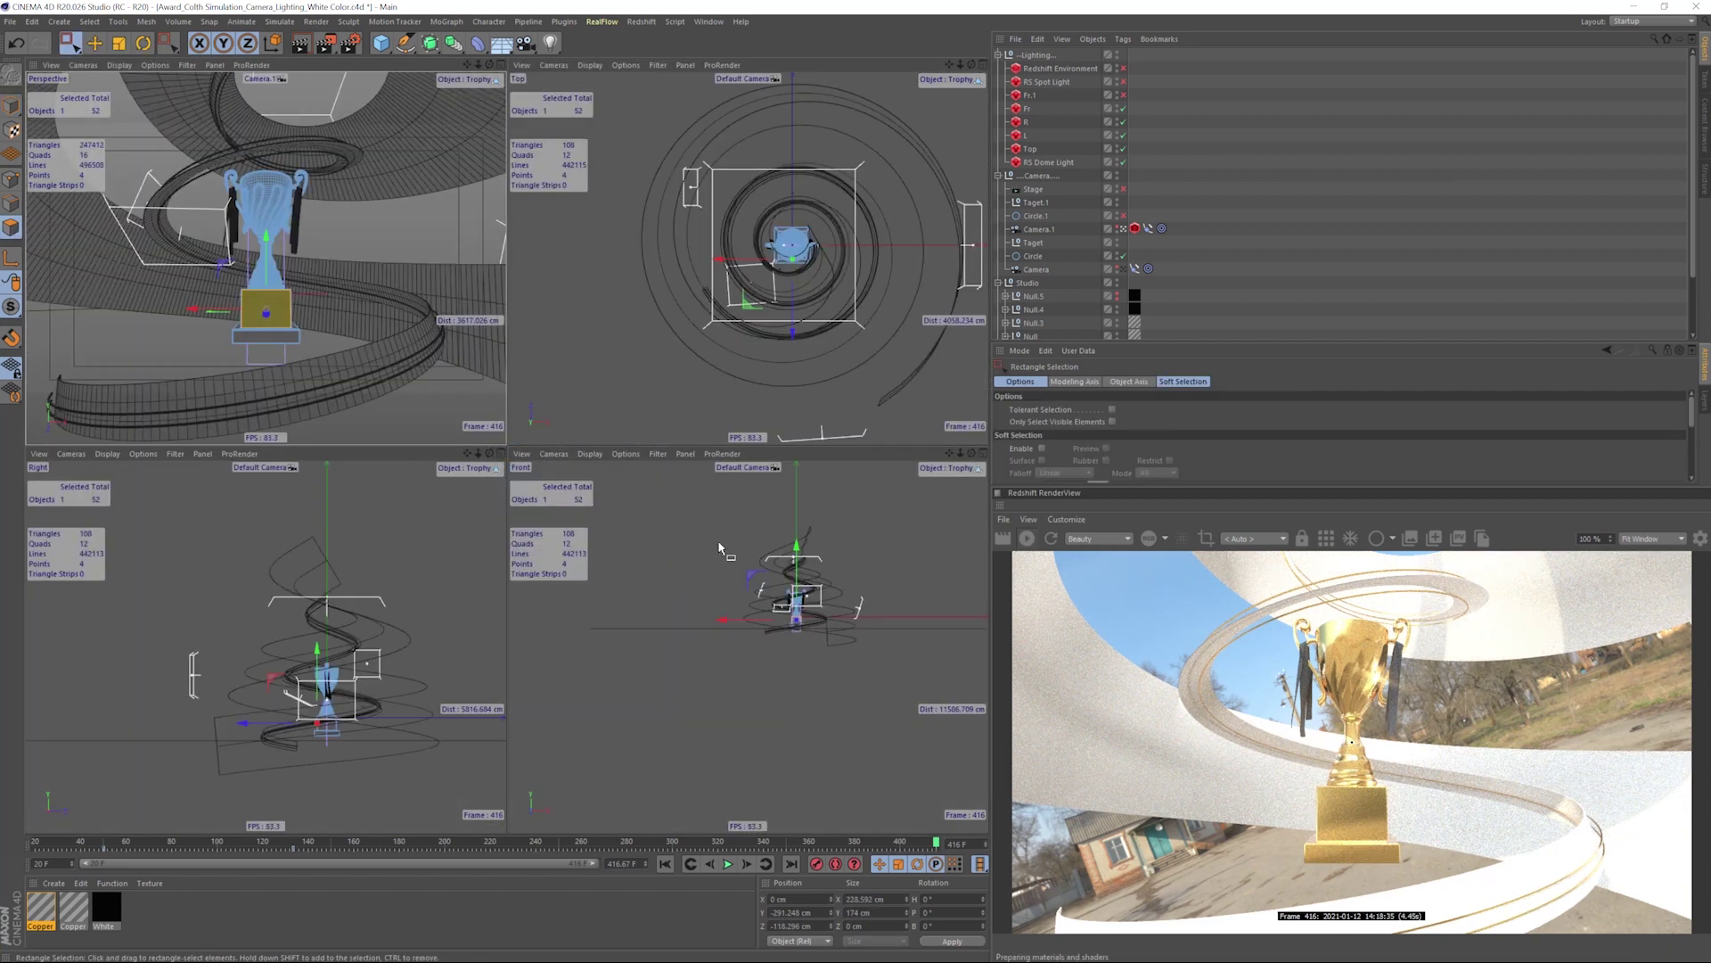
{"action": "middle_click", "coordinate": [718, 566]}
{"action": "scroll", "coordinate": [658, 443], "scroll_direction": "up", "scroll_amount": 6}
{"action": "scroll", "coordinate": [657, 489], "scroll_direction": "up", "scroll_amount": 8}
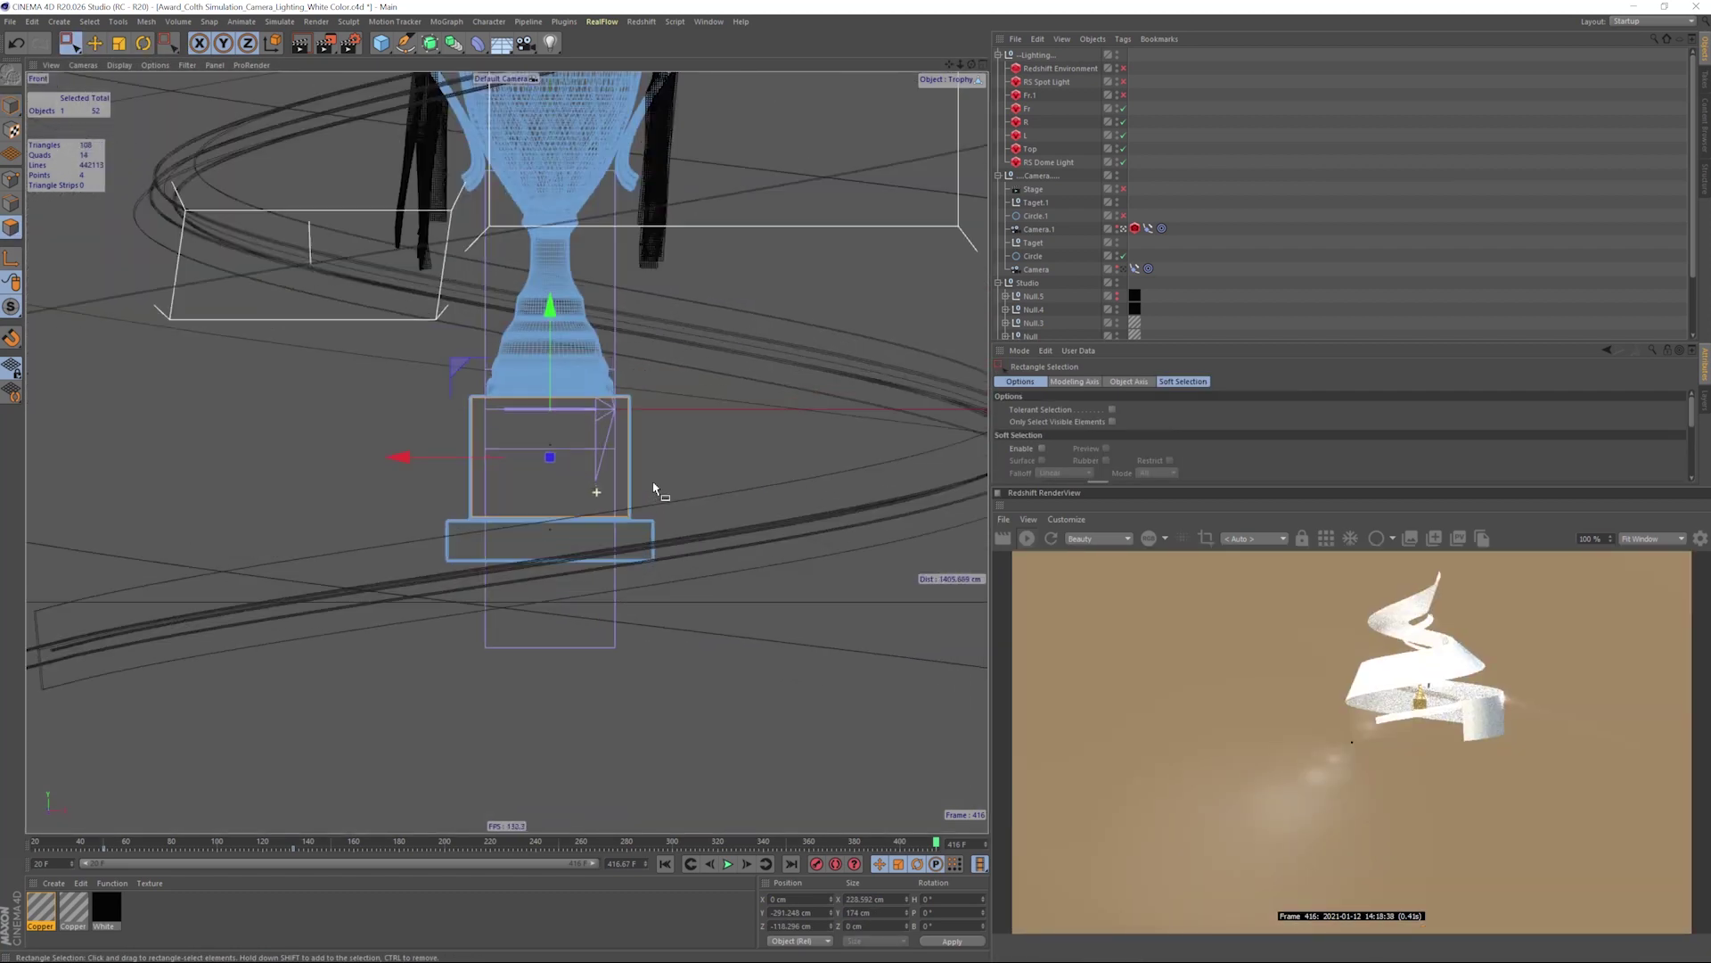
{"action": "scroll", "coordinate": [1026, 303], "scroll_direction": "down", "scroll_amount": 3}
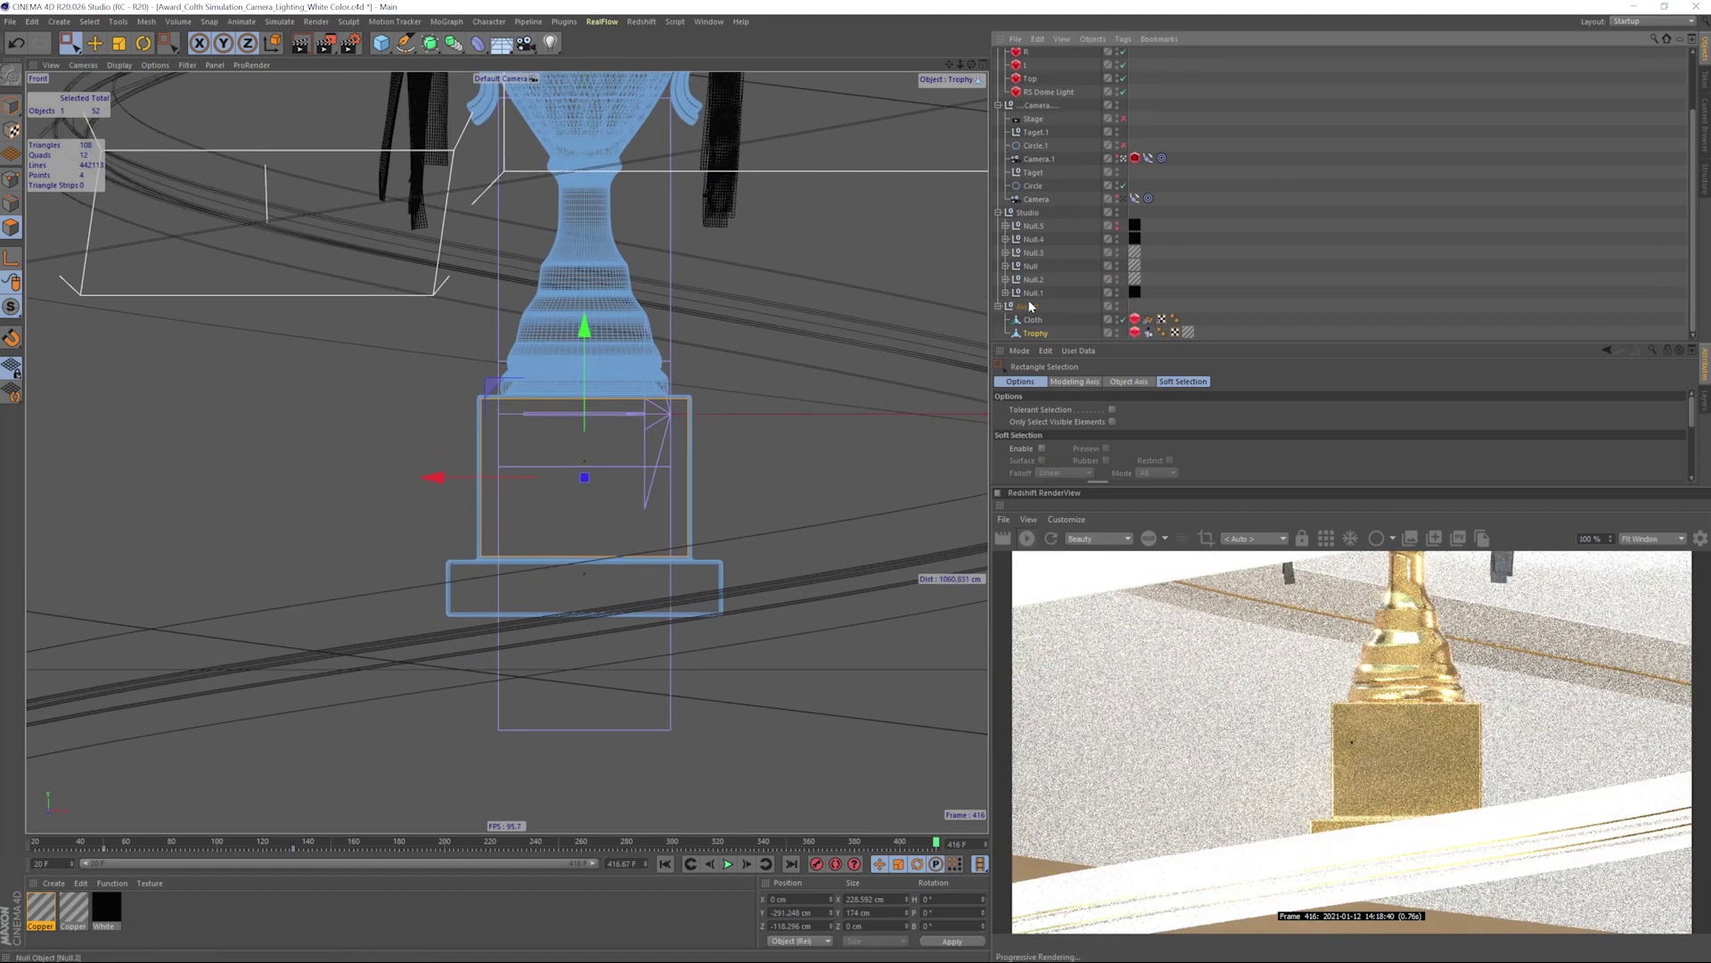
{"action": "scroll", "coordinate": [458, 409], "scroll_direction": "up", "scroll_amount": 3}
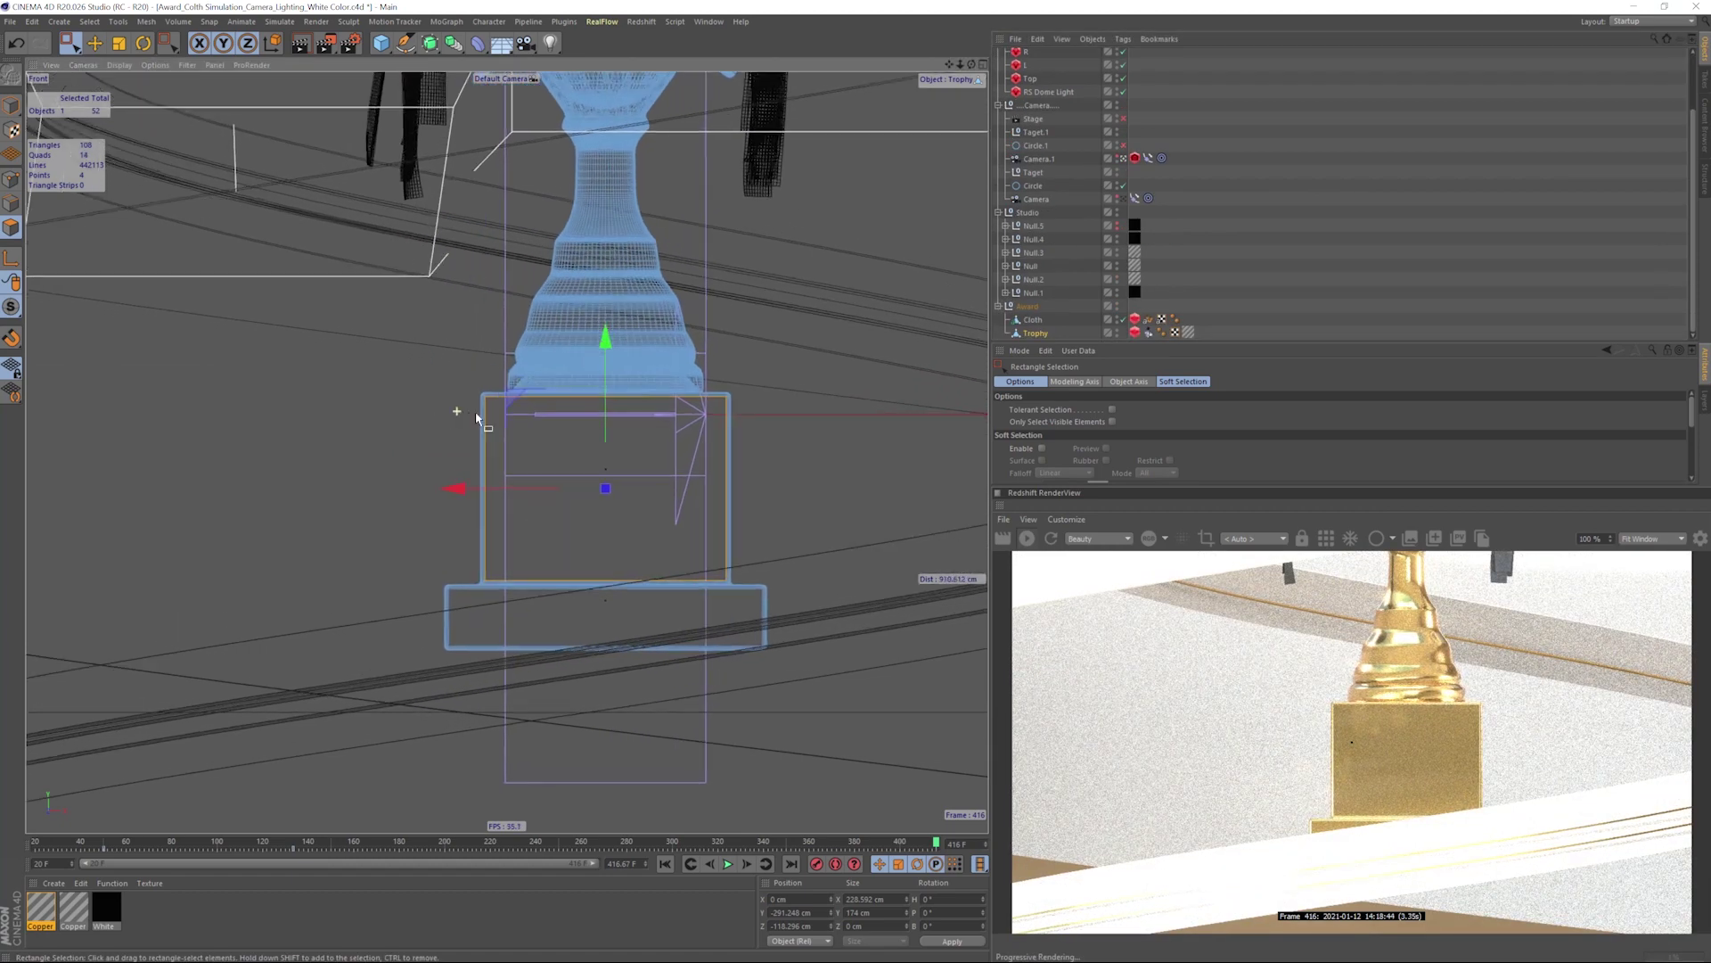
{"action": "left_click_drag", "start_coordinate": [893, 780], "coordinate": [388, 390]}
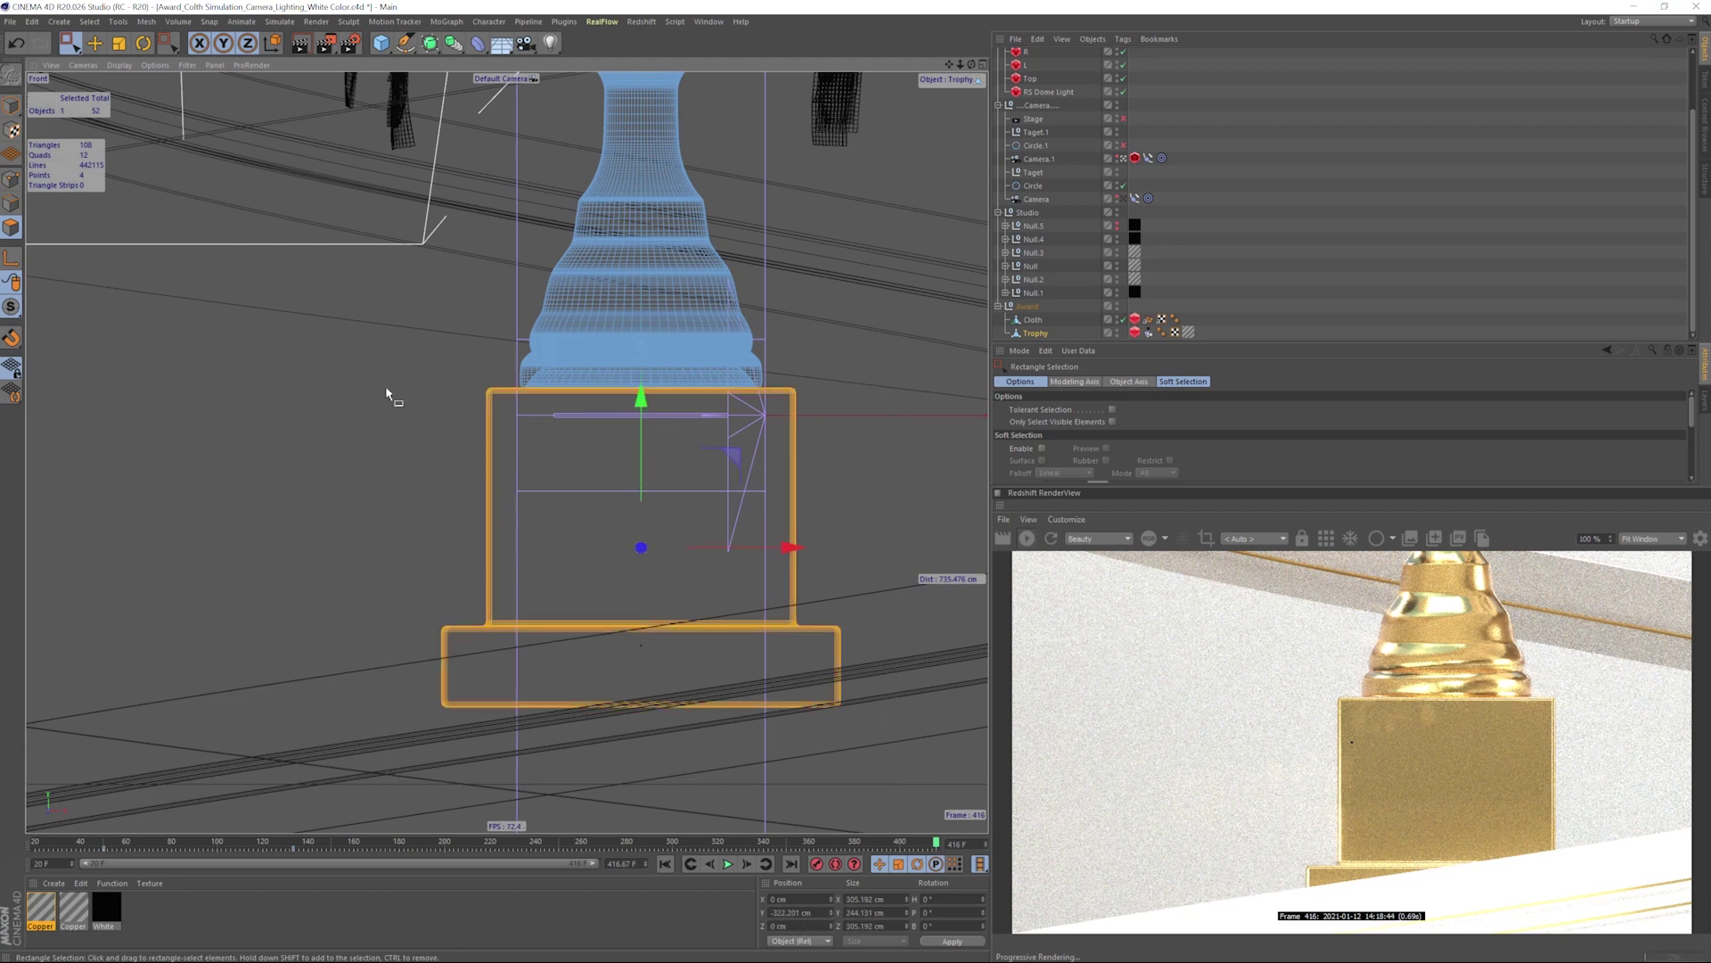
{"action": "left_click_drag", "start_coordinate": [535, 417], "coordinate": [531, 421], "text": "alt"}
{"action": "left_click", "coordinate": [95, 43]}
{"action": "right_click", "coordinate": [497, 396]}
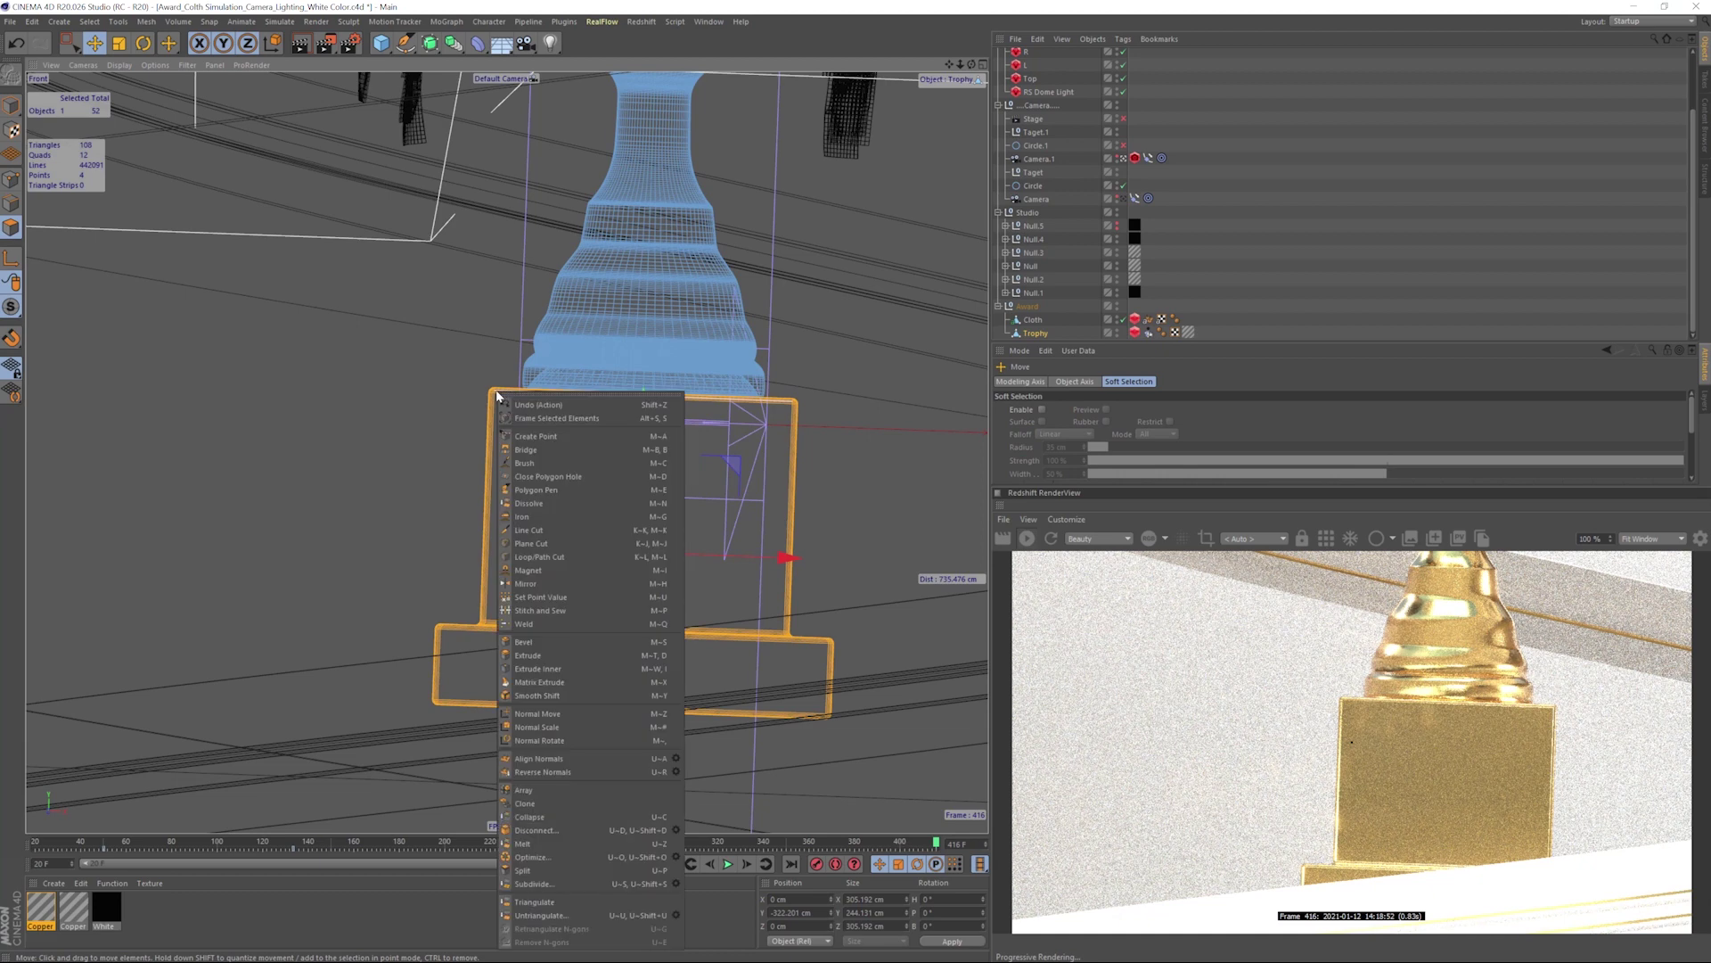
{"action": "left_click", "coordinate": [91, 23]}
{"action": "left_click", "coordinate": [90, 23]}
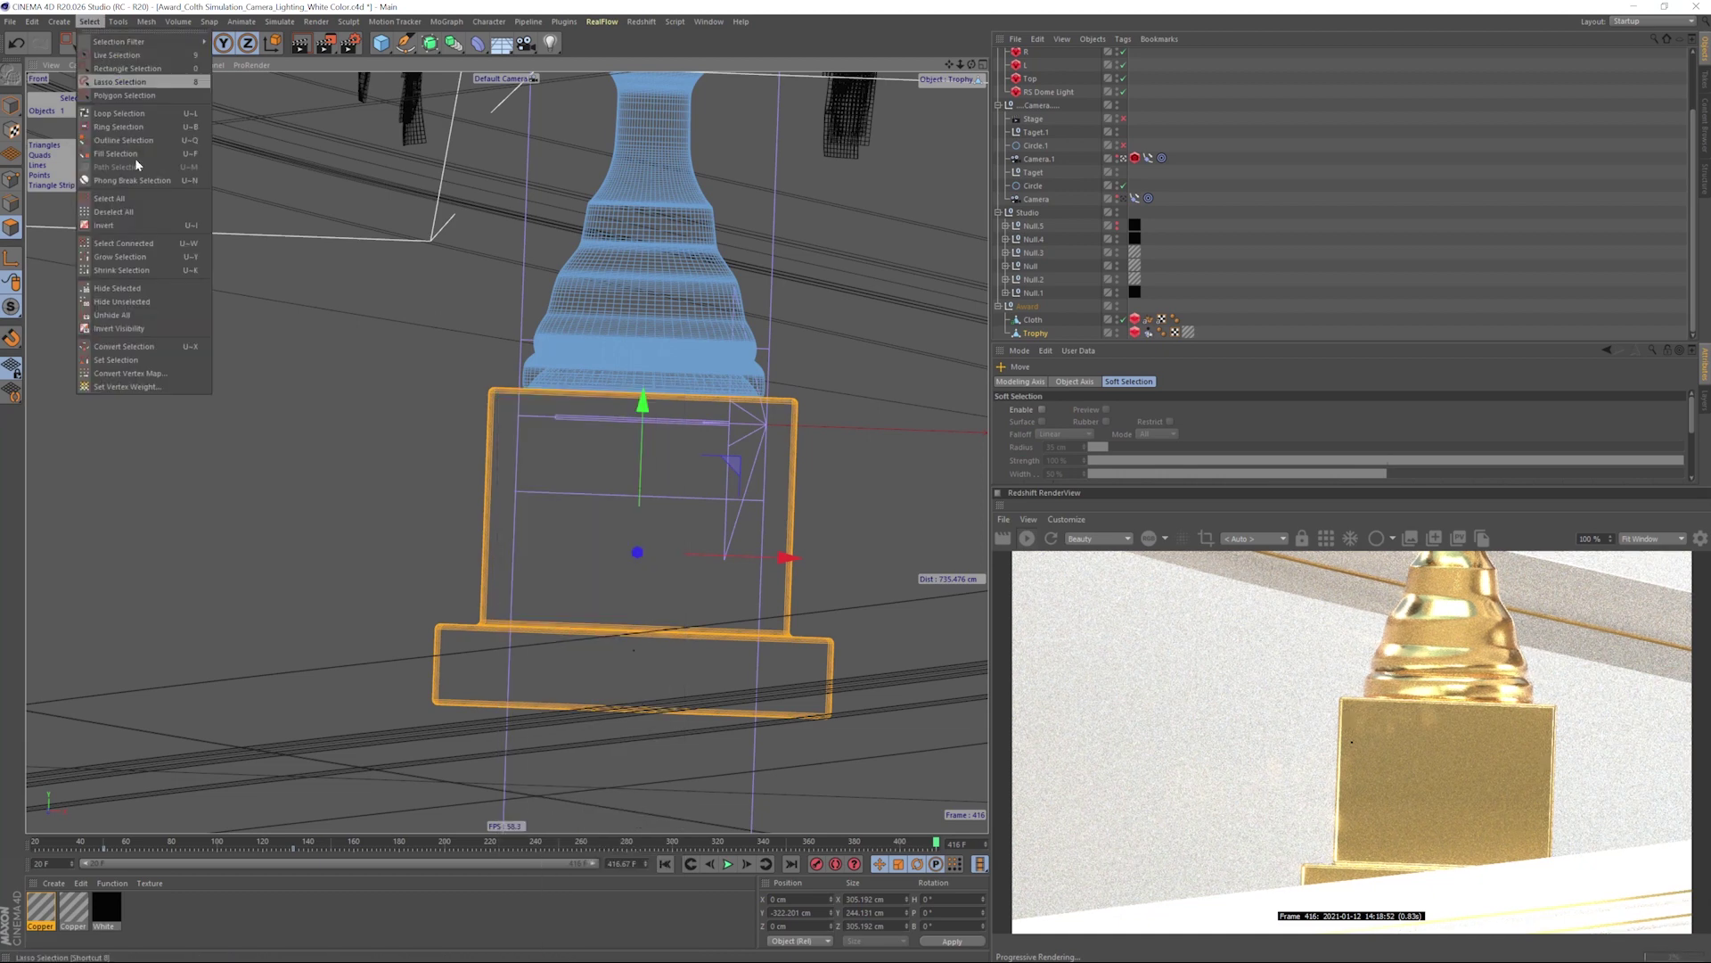
{"action": "left_click", "coordinate": [139, 203]}
{"action": "left_click", "coordinate": [491, 393]}
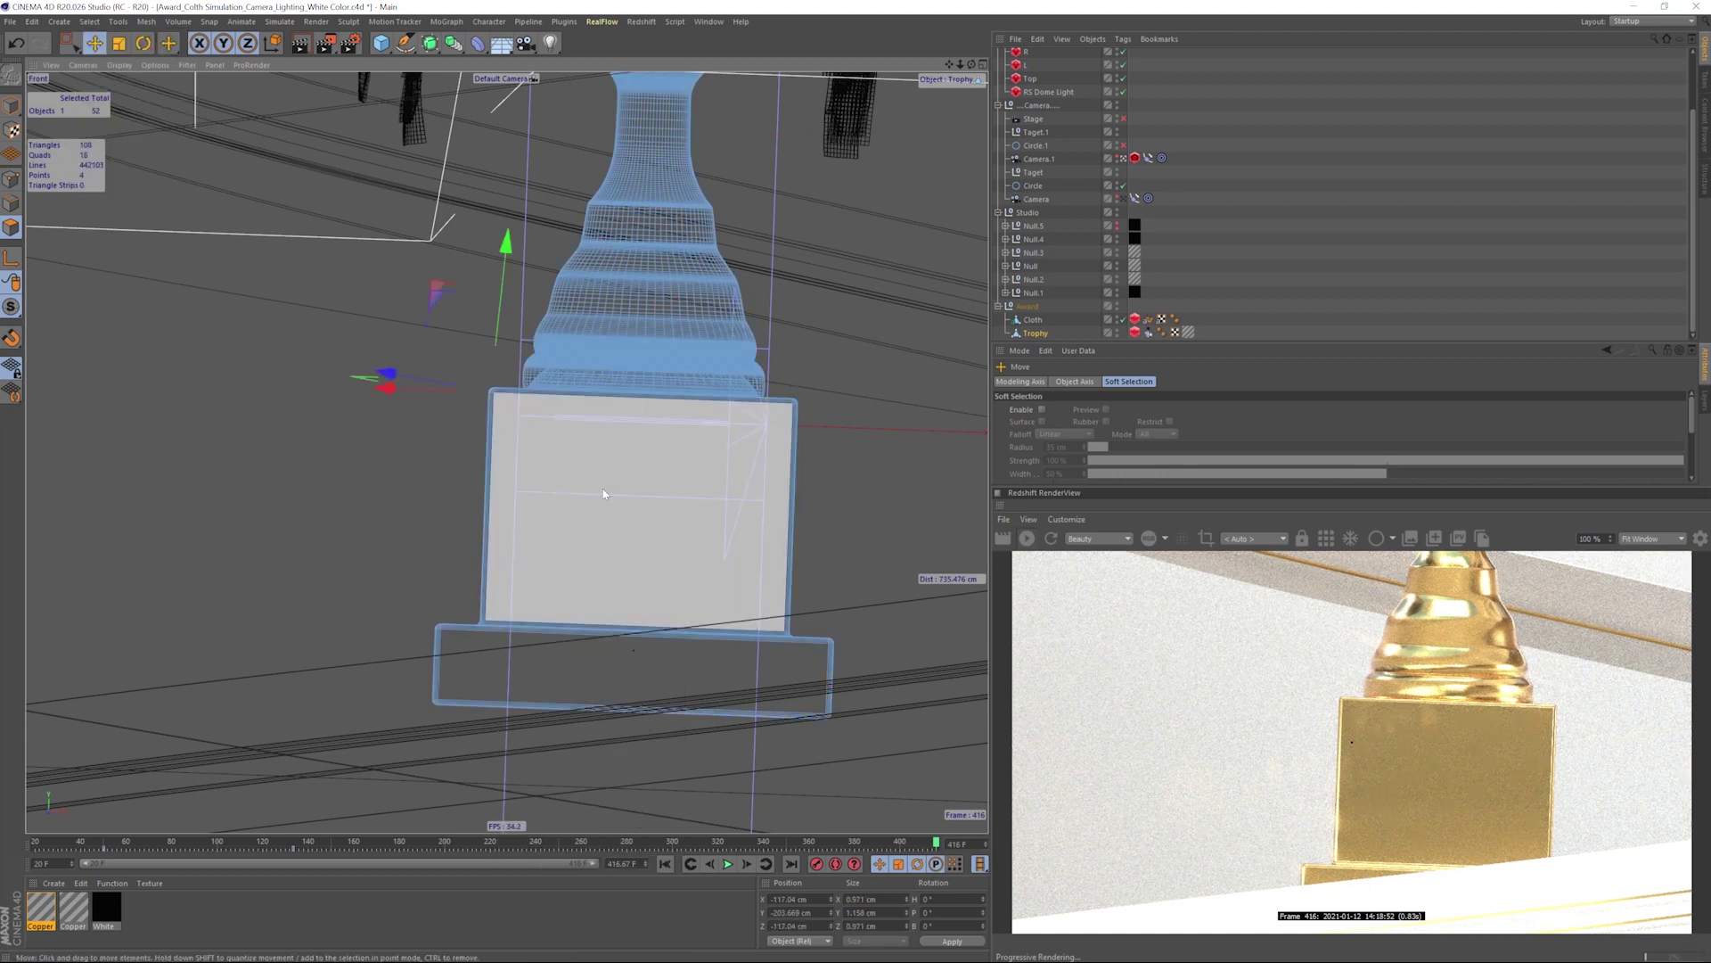
{"action": "left_click", "coordinate": [696, 567]}
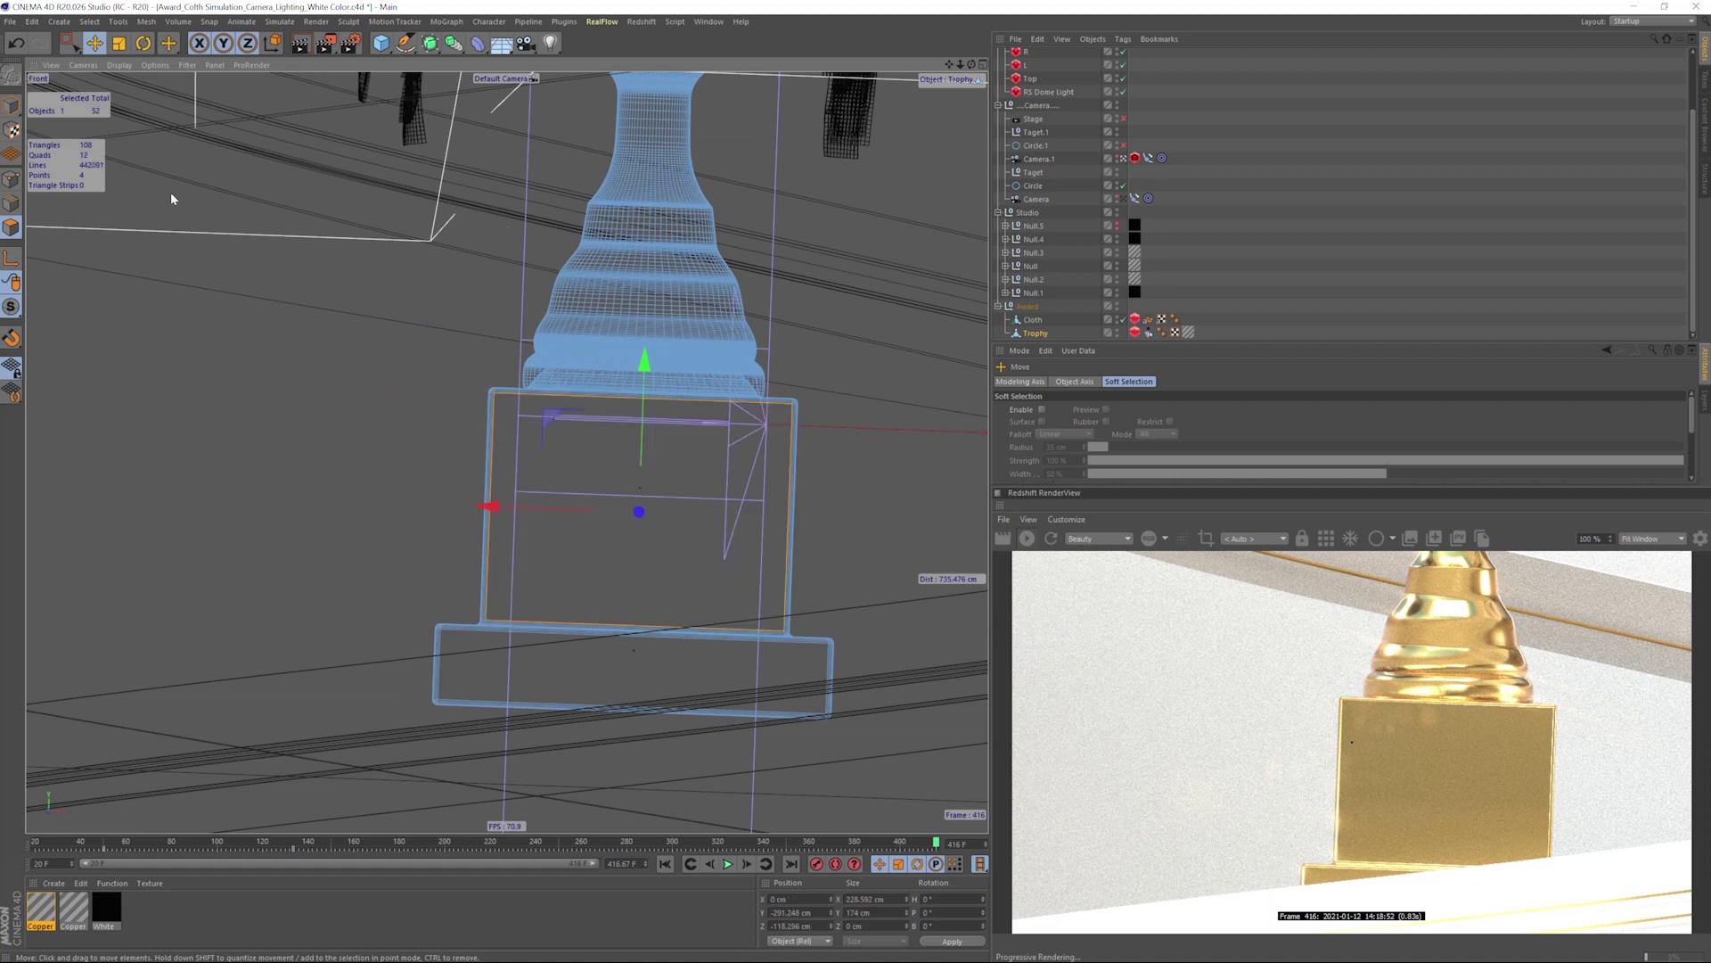
- Reselect both tiers of the pedestal with Rectangle Selection, leaving out the trophy stem, and grow the polygon selection once
{"action": "left_click", "coordinate": [72, 50]}
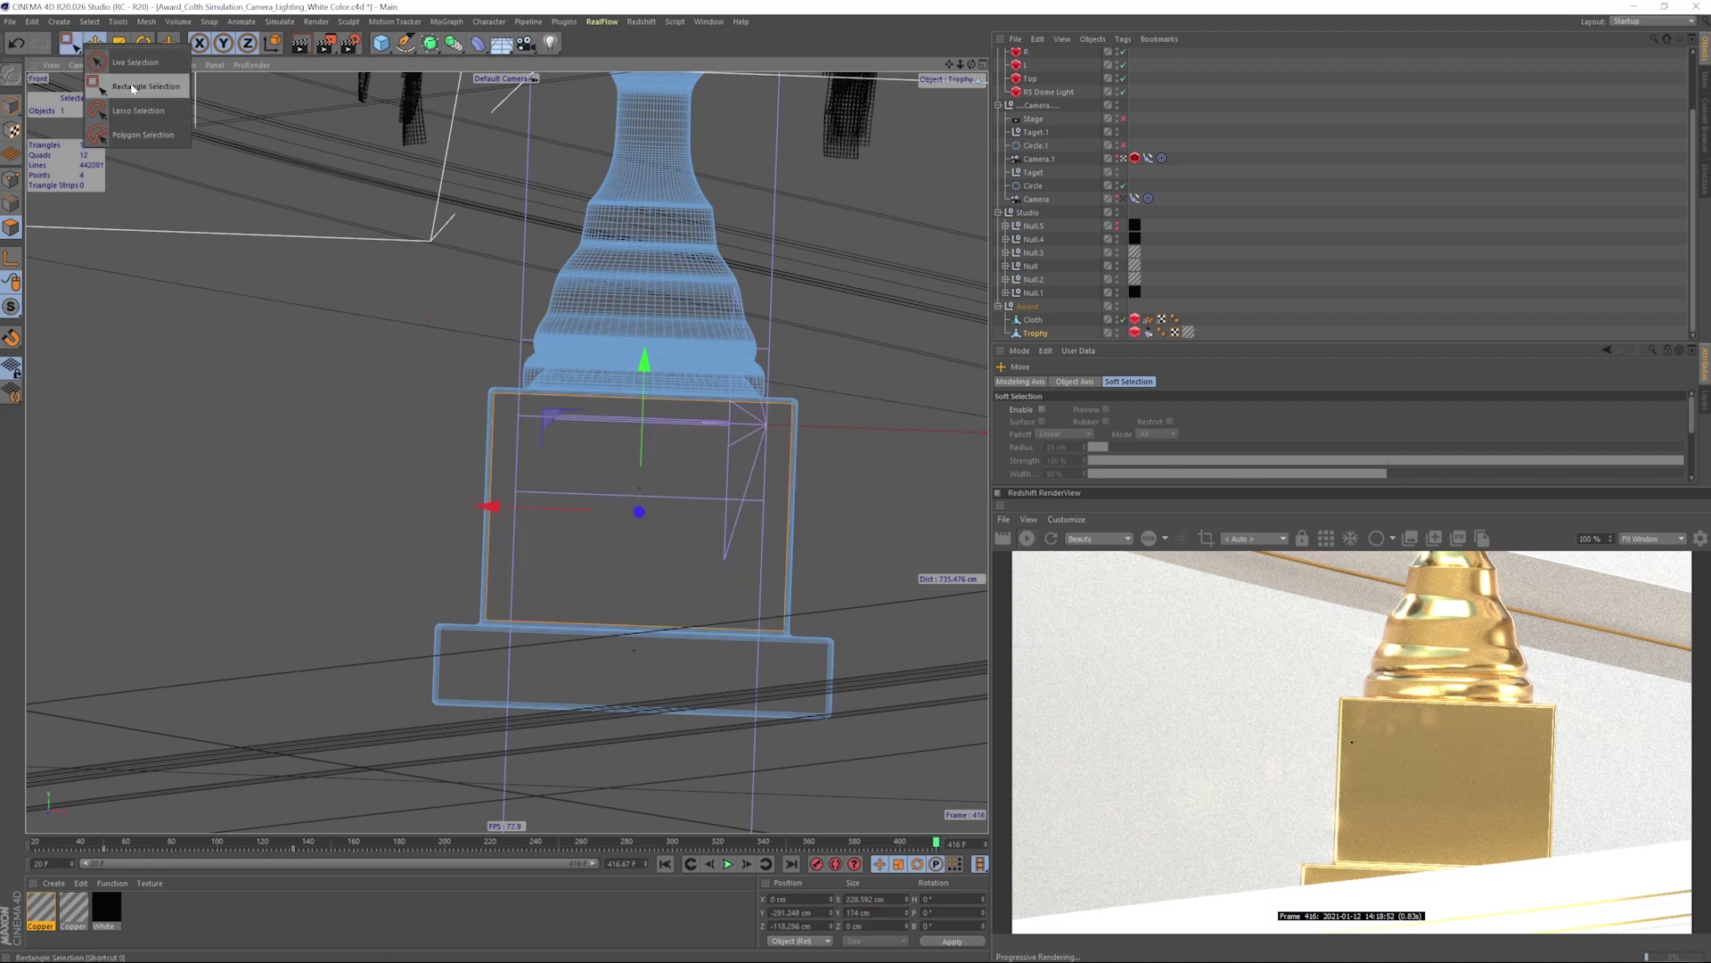
{"action": "left_click", "coordinate": [129, 86]}
{"action": "left_click_drag", "start_coordinate": [365, 382], "coordinate": [836, 722]}
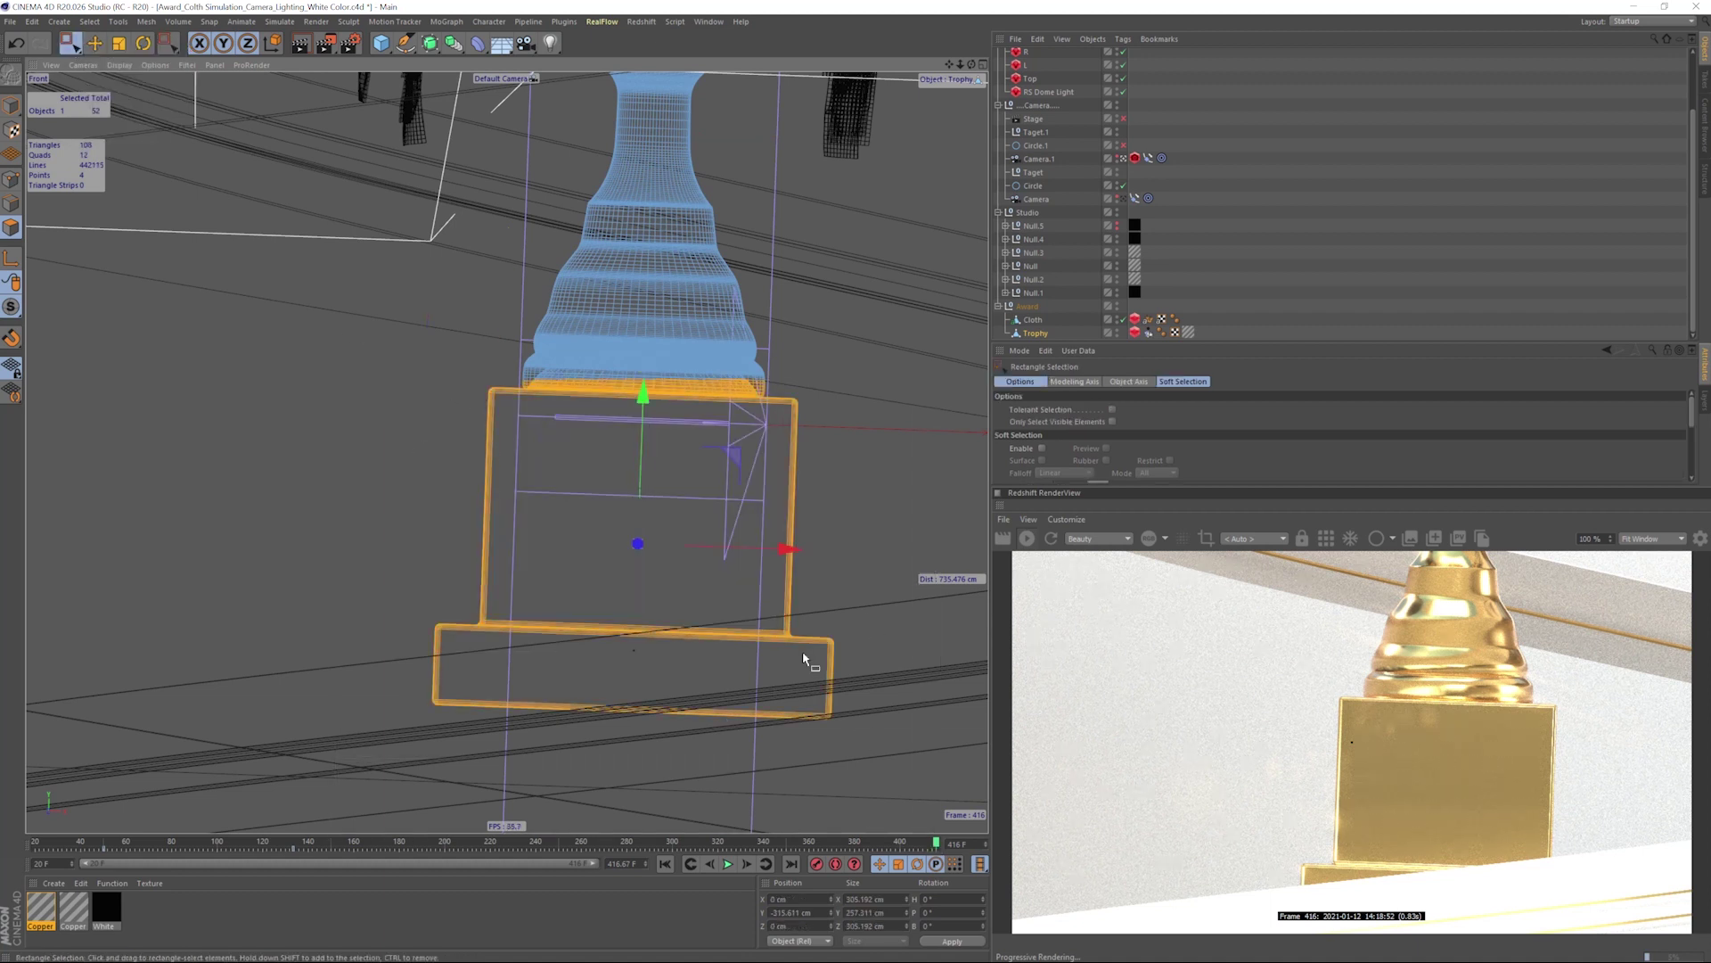
{"action": "left_click_drag", "start_coordinate": [649, 634], "coordinate": [651, 635], "text": "alt"}
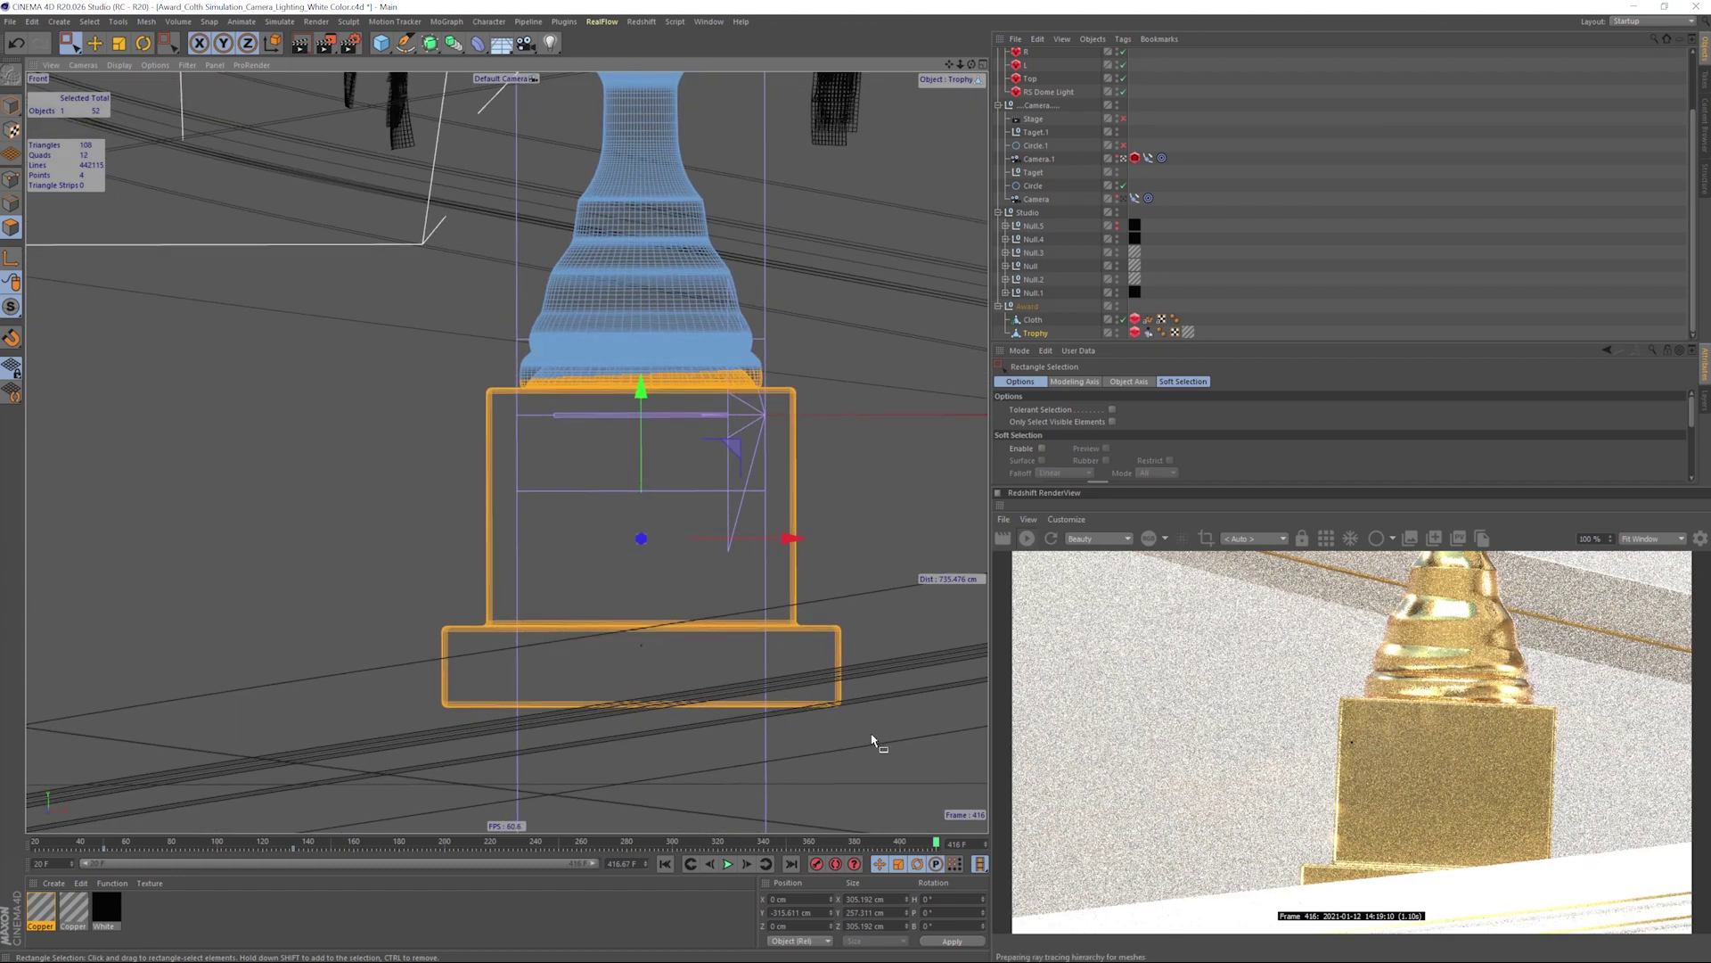
{"action": "left_click_drag", "start_coordinate": [896, 751], "coordinate": [382, 385]}
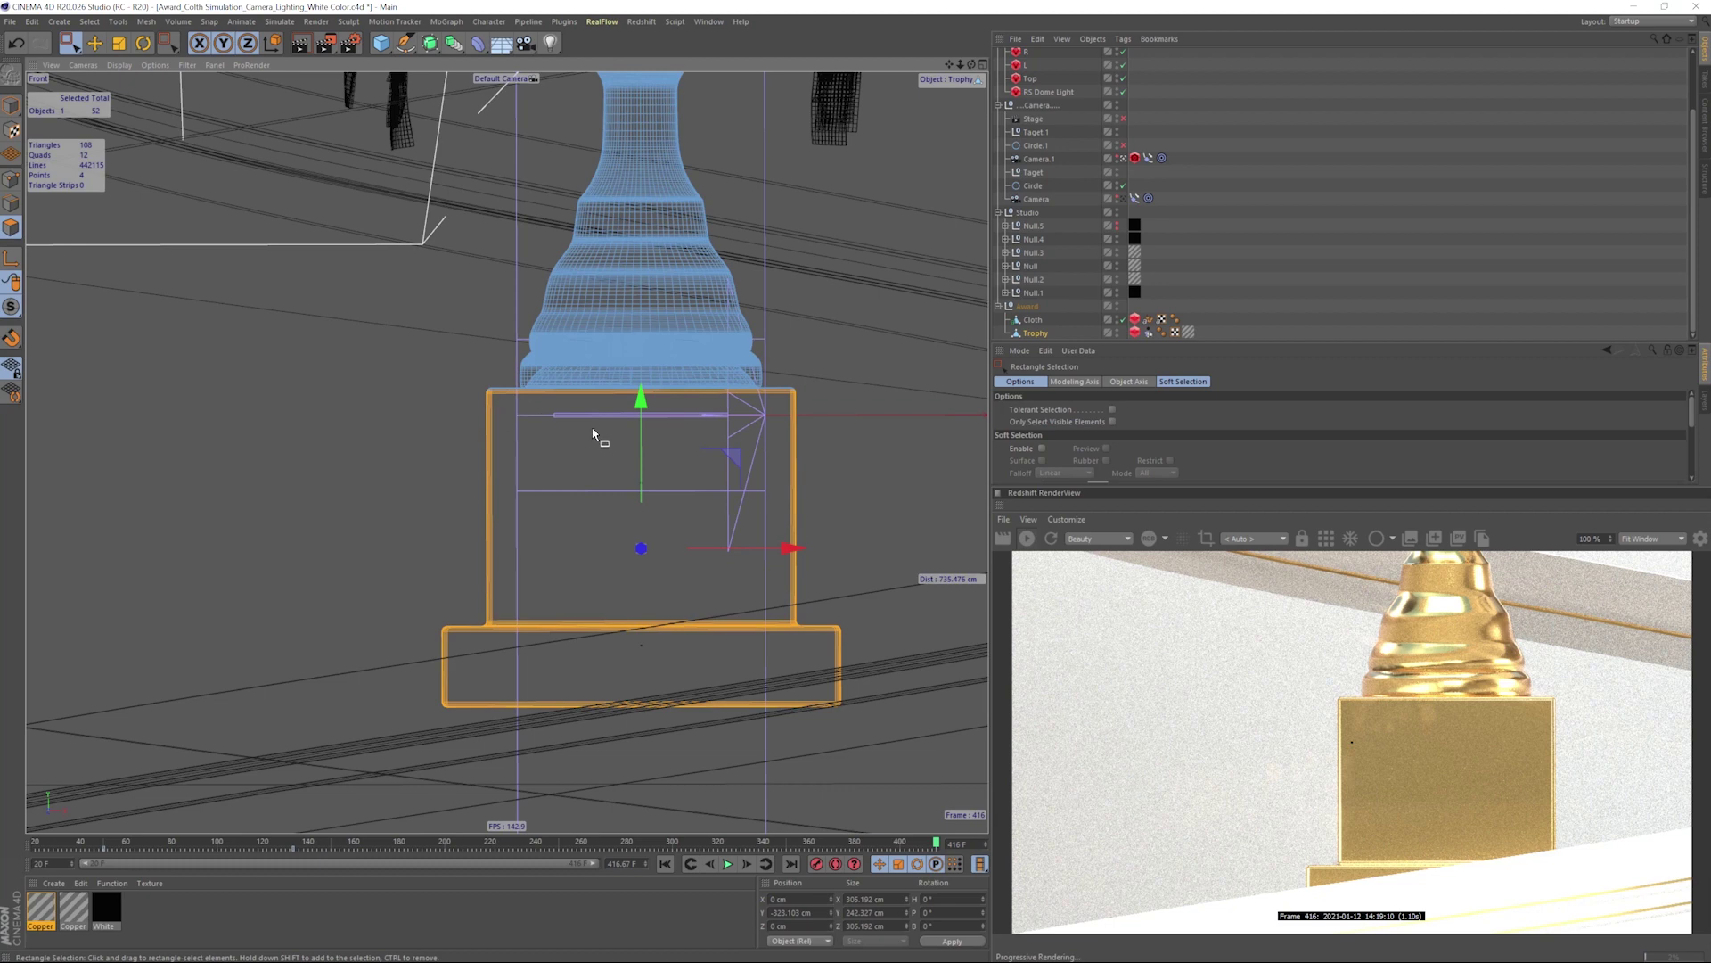
{"action": "scroll", "coordinate": [593, 435], "scroll_direction": "up", "scroll_amount": 5}
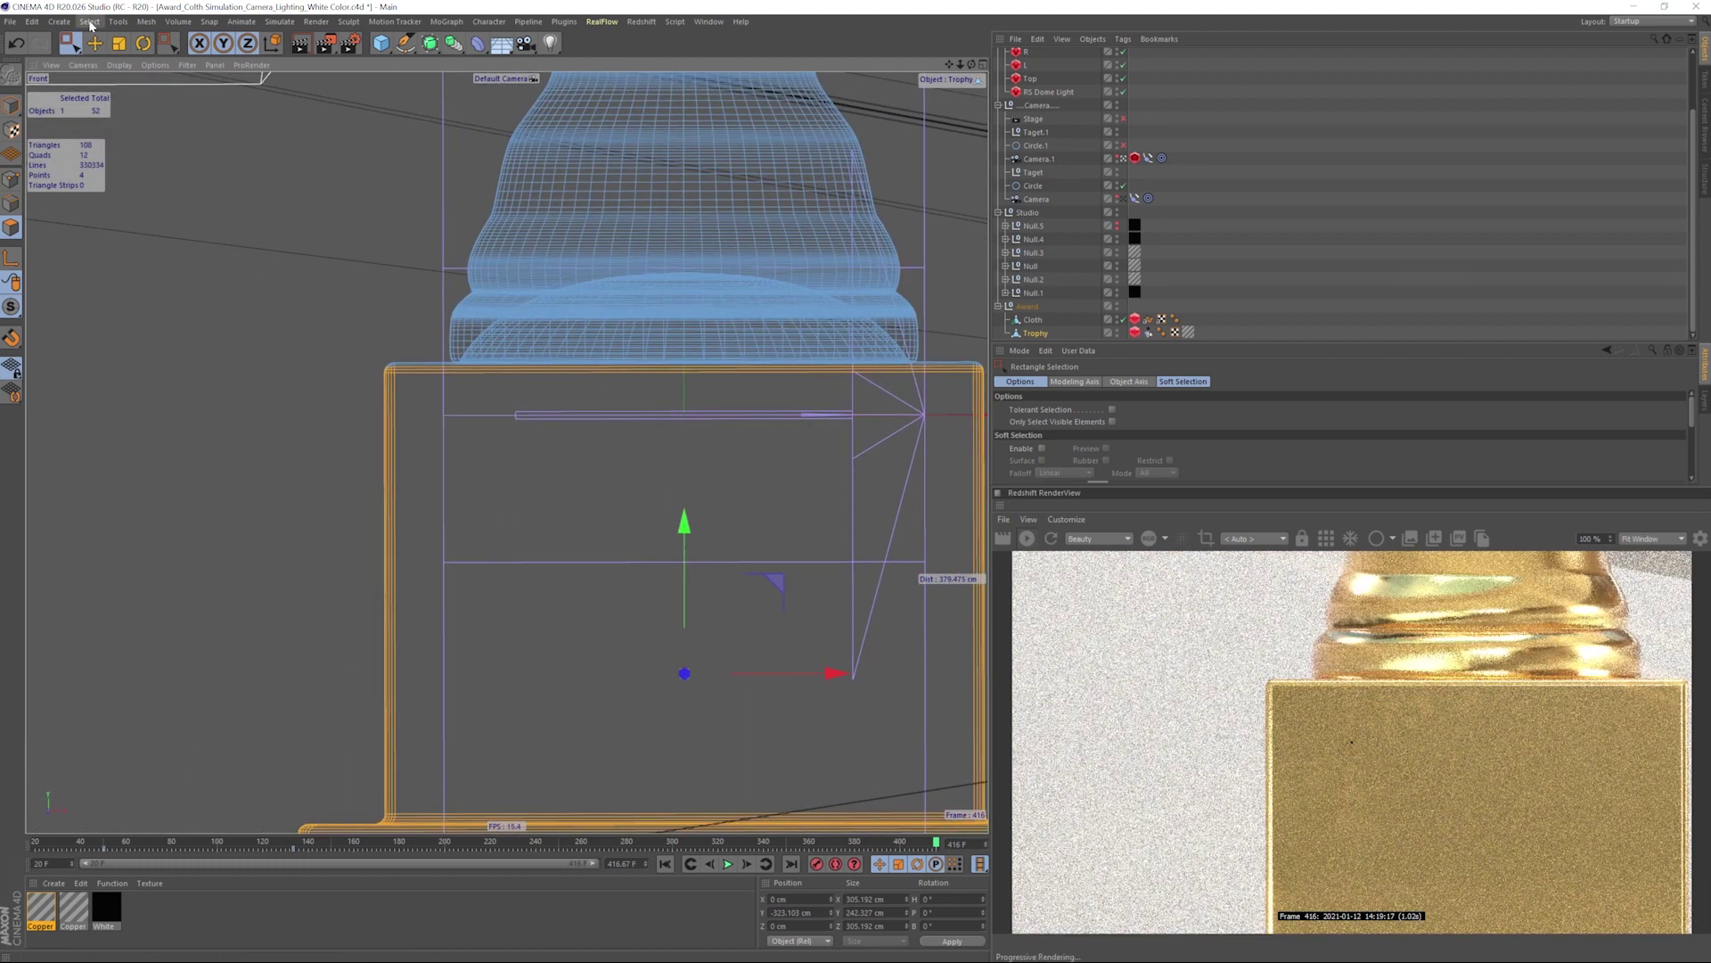
{"action": "left_click", "coordinate": [91, 25]}
{"action": "left_click", "coordinate": [161, 257]}
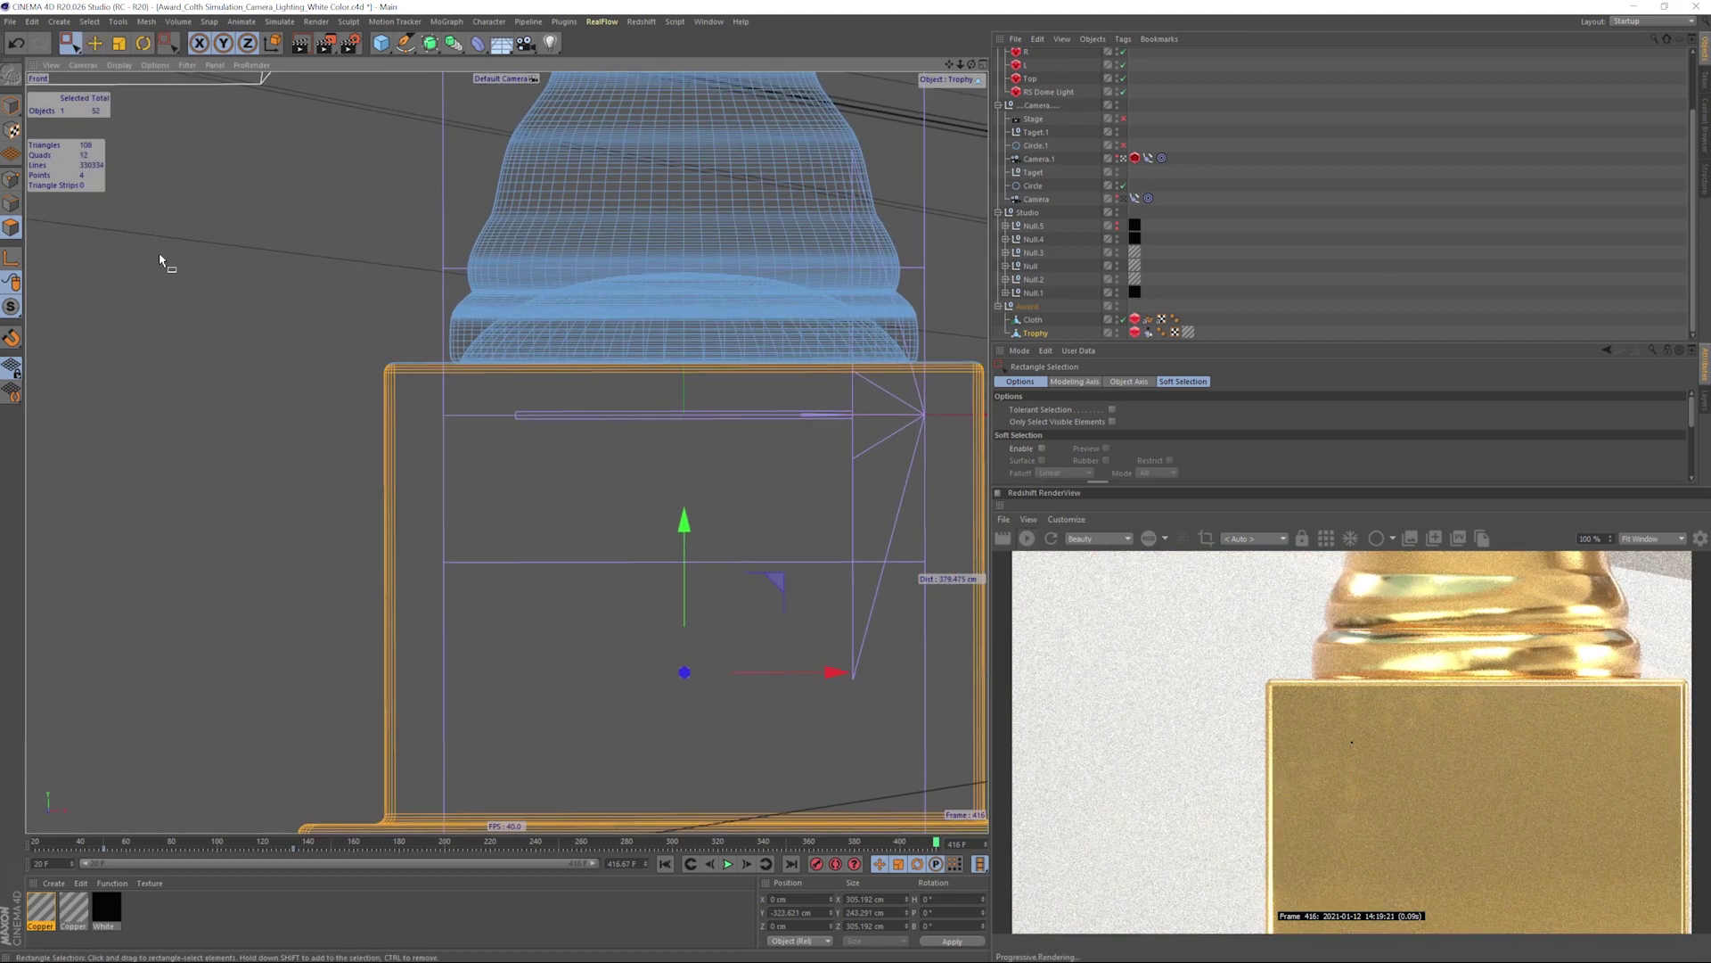
- Return to the perspective view, switch from Camera.1 to the default camera and frame the trophy pedestal from above
{"action": "middle_click", "coordinate": [385, 191]}
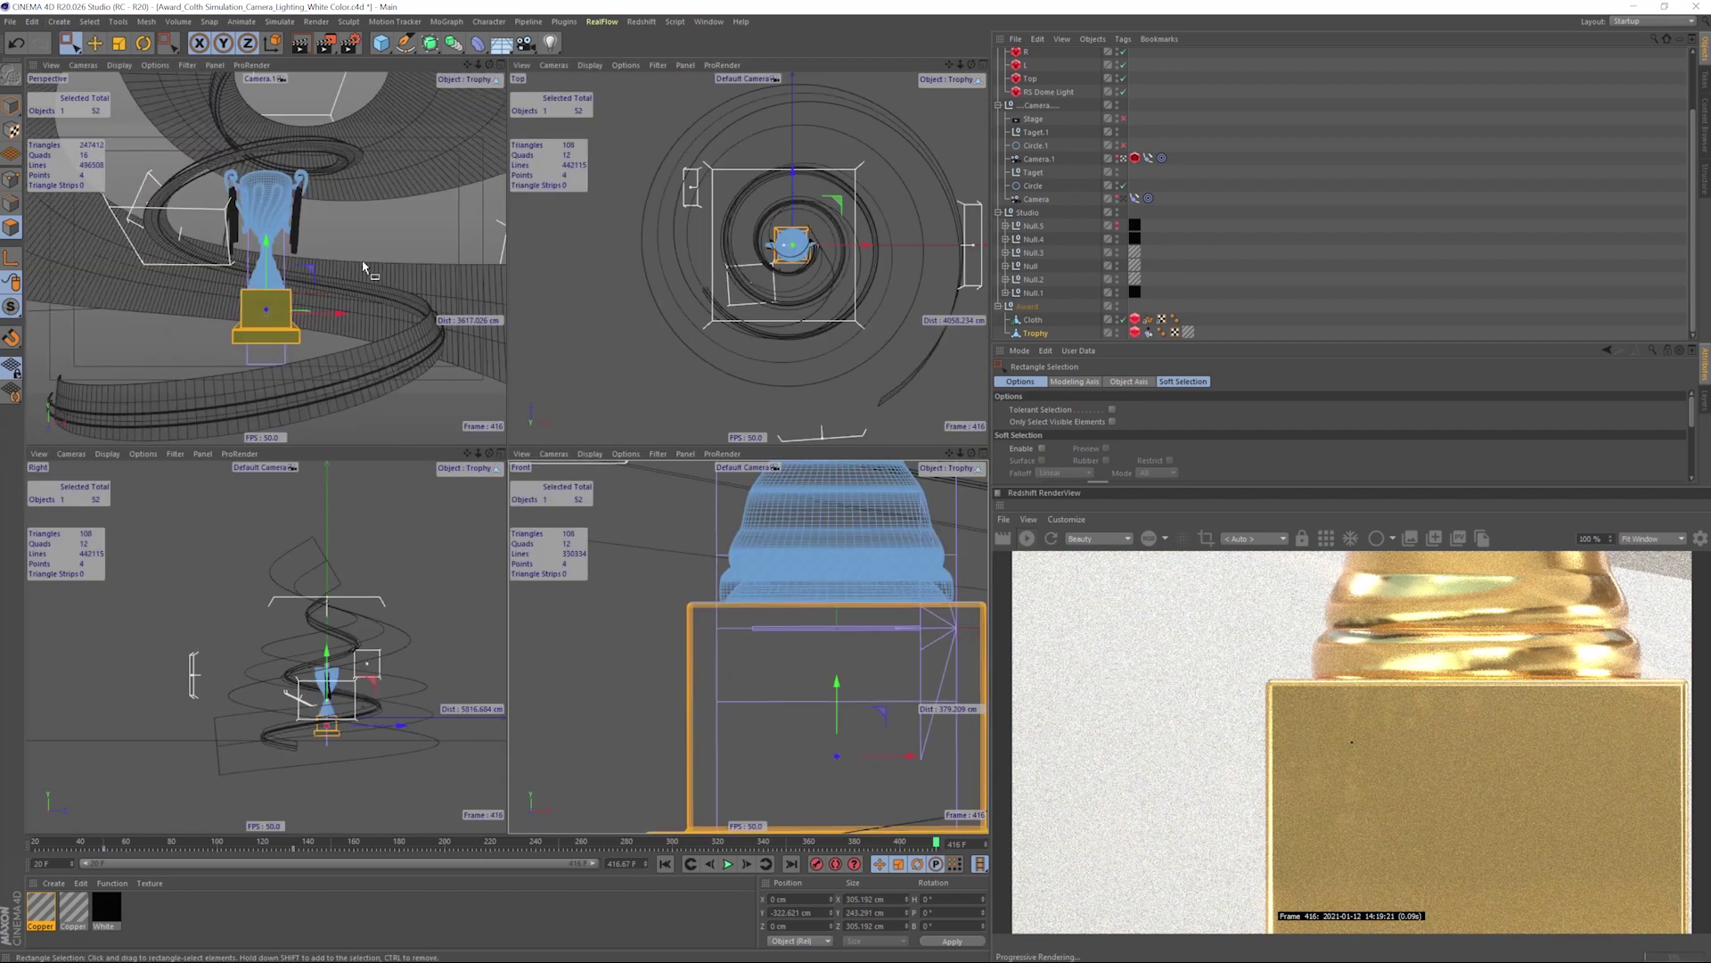
{"action": "middle_click", "coordinate": [366, 266]}
{"action": "left_click", "coordinate": [1123, 158]}
{"action": "scroll", "coordinate": [764, 321], "scroll_direction": "down", "scroll_amount": 3}
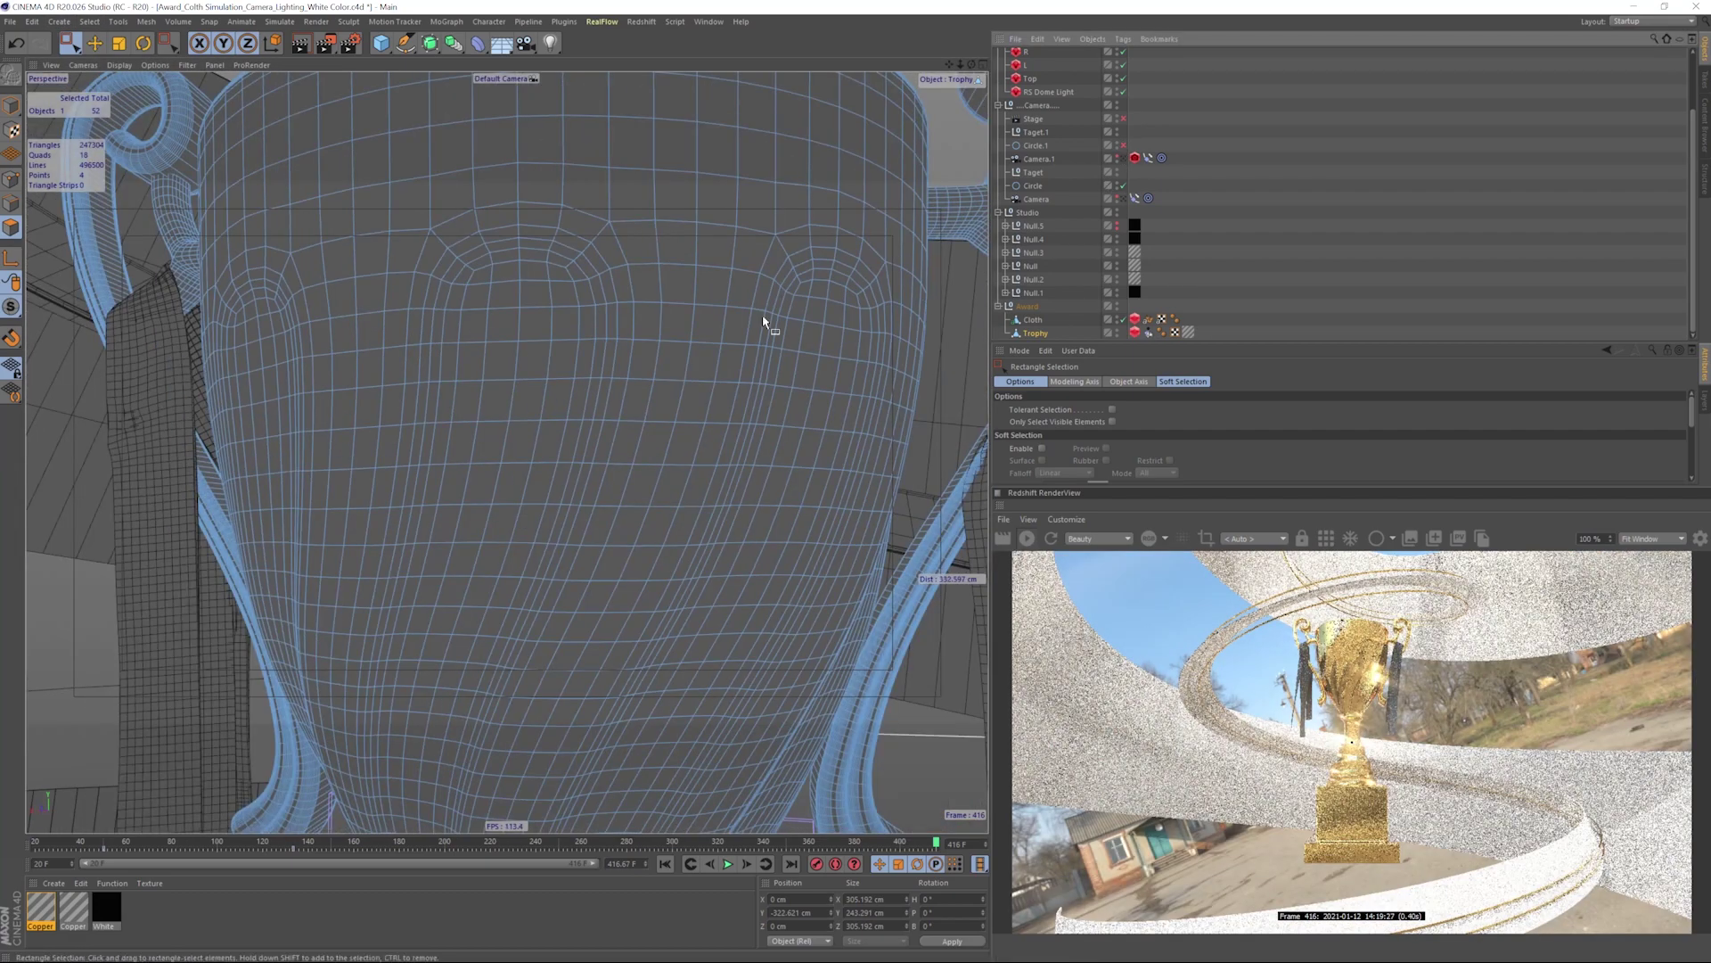
{"action": "left_click_drag", "start_coordinate": [764, 320], "coordinate": [754, 390], "text": "alt"}
{"action": "middle_click_drag", "start_coordinate": [754, 389], "coordinate": [687, 264], "text": "alt"}
{"action": "scroll", "coordinate": [688, 263], "scroll_direction": "down", "scroll_amount": 5}
{"action": "left_click_drag", "start_coordinate": [615, 539], "coordinate": [657, 596], "text": "alt"}
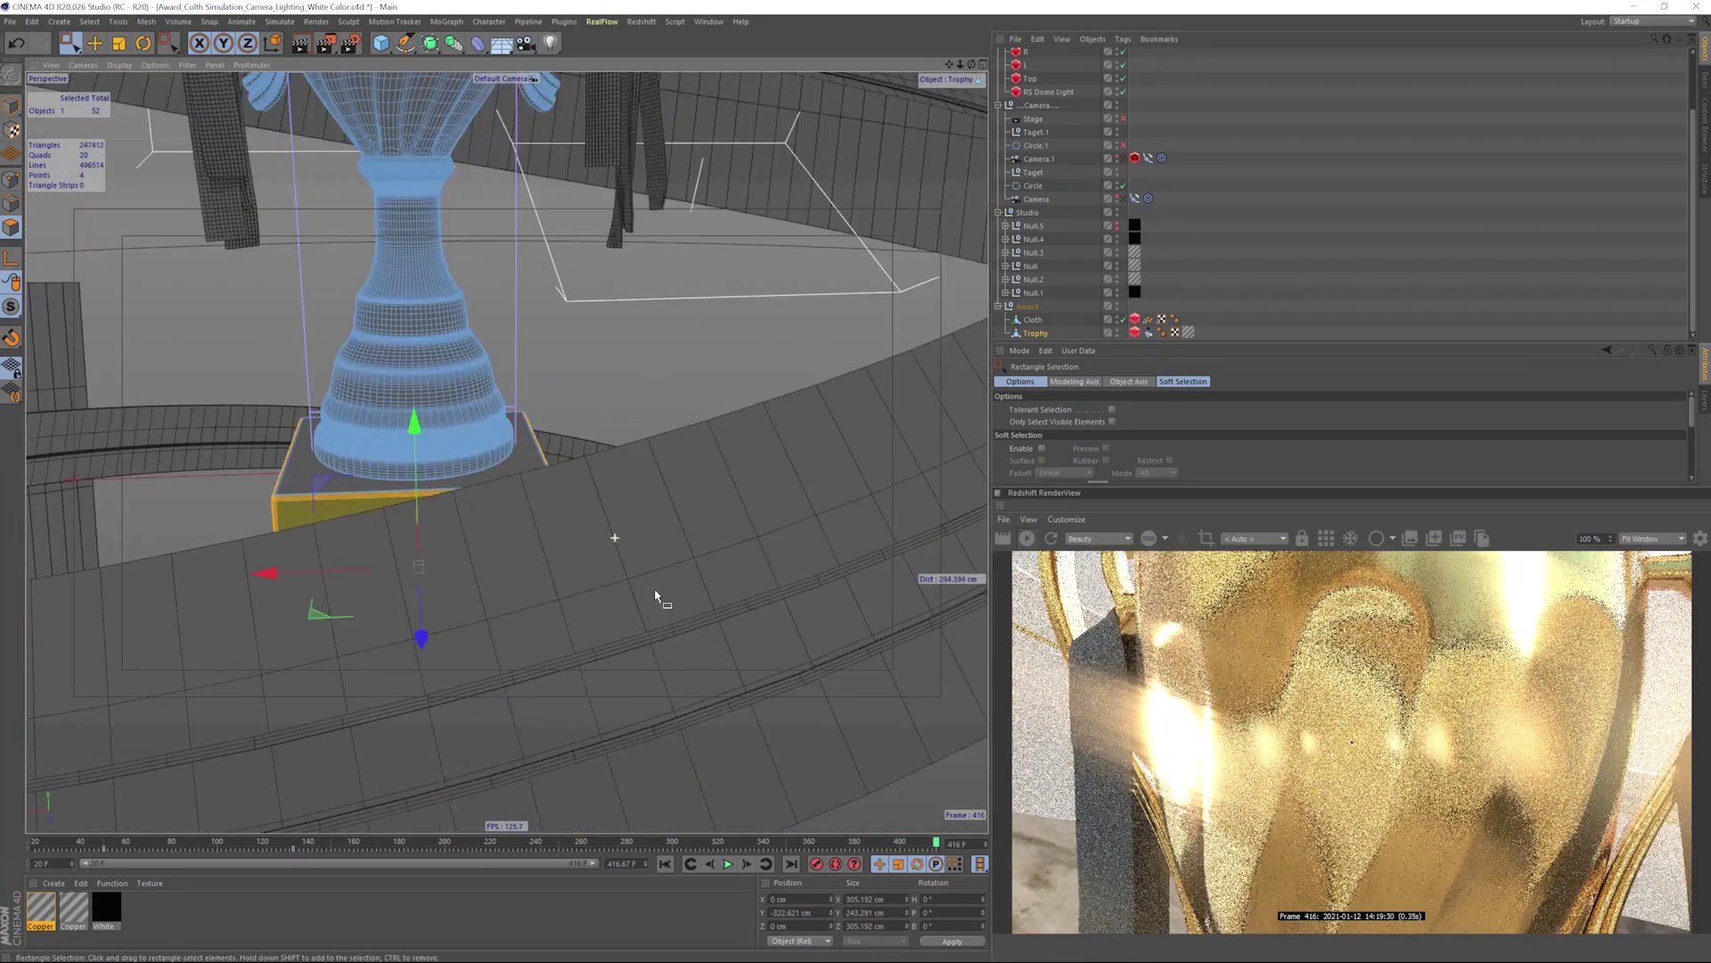
{"action": "scroll", "coordinate": [426, 413], "scroll_direction": "up", "scroll_amount": 3}
{"action": "left_click_drag", "start_coordinate": [426, 412], "coordinate": [484, 396], "text": "alt"}
{"action": "middle_click_drag", "start_coordinate": [484, 397], "coordinate": [504, 454], "text": "alt"}
{"action": "right_click_drag", "start_coordinate": [504, 454], "coordinate": [629, 533], "text": "alt"}
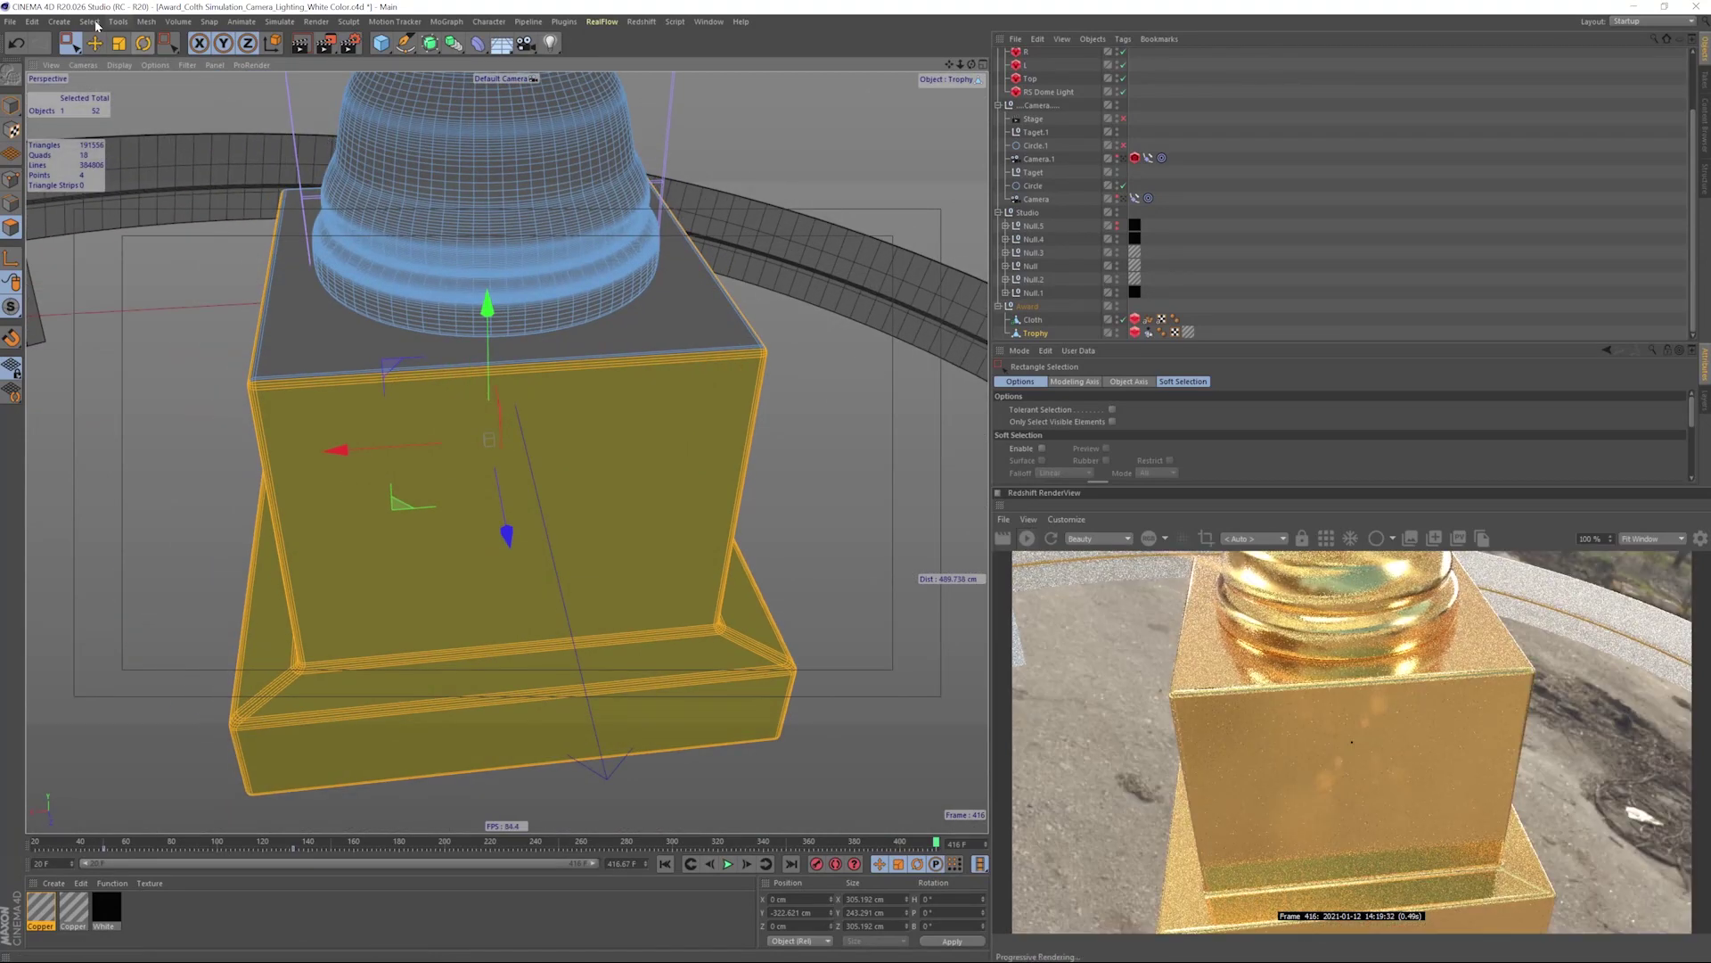
- Grow the polygon selection twice more to include the pedestal's top face, and assign the White material to the selected polygons
{"action": "left_click", "coordinate": [89, 21]}
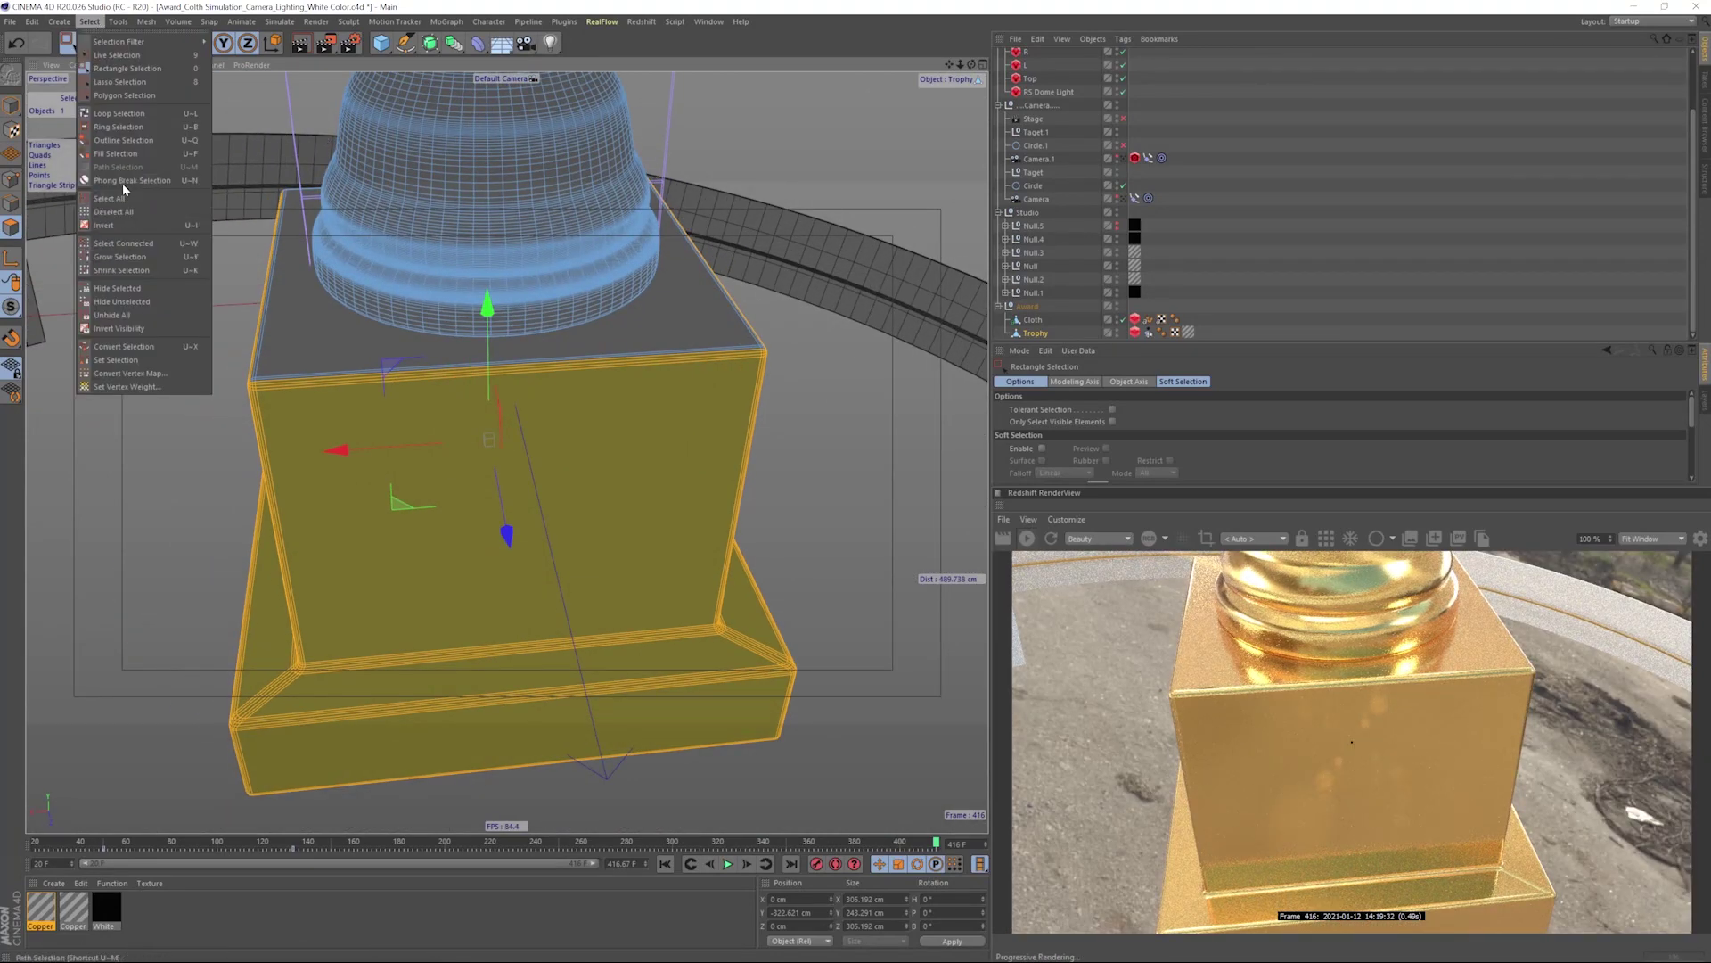
{"action": "left_click", "coordinate": [136, 262]}
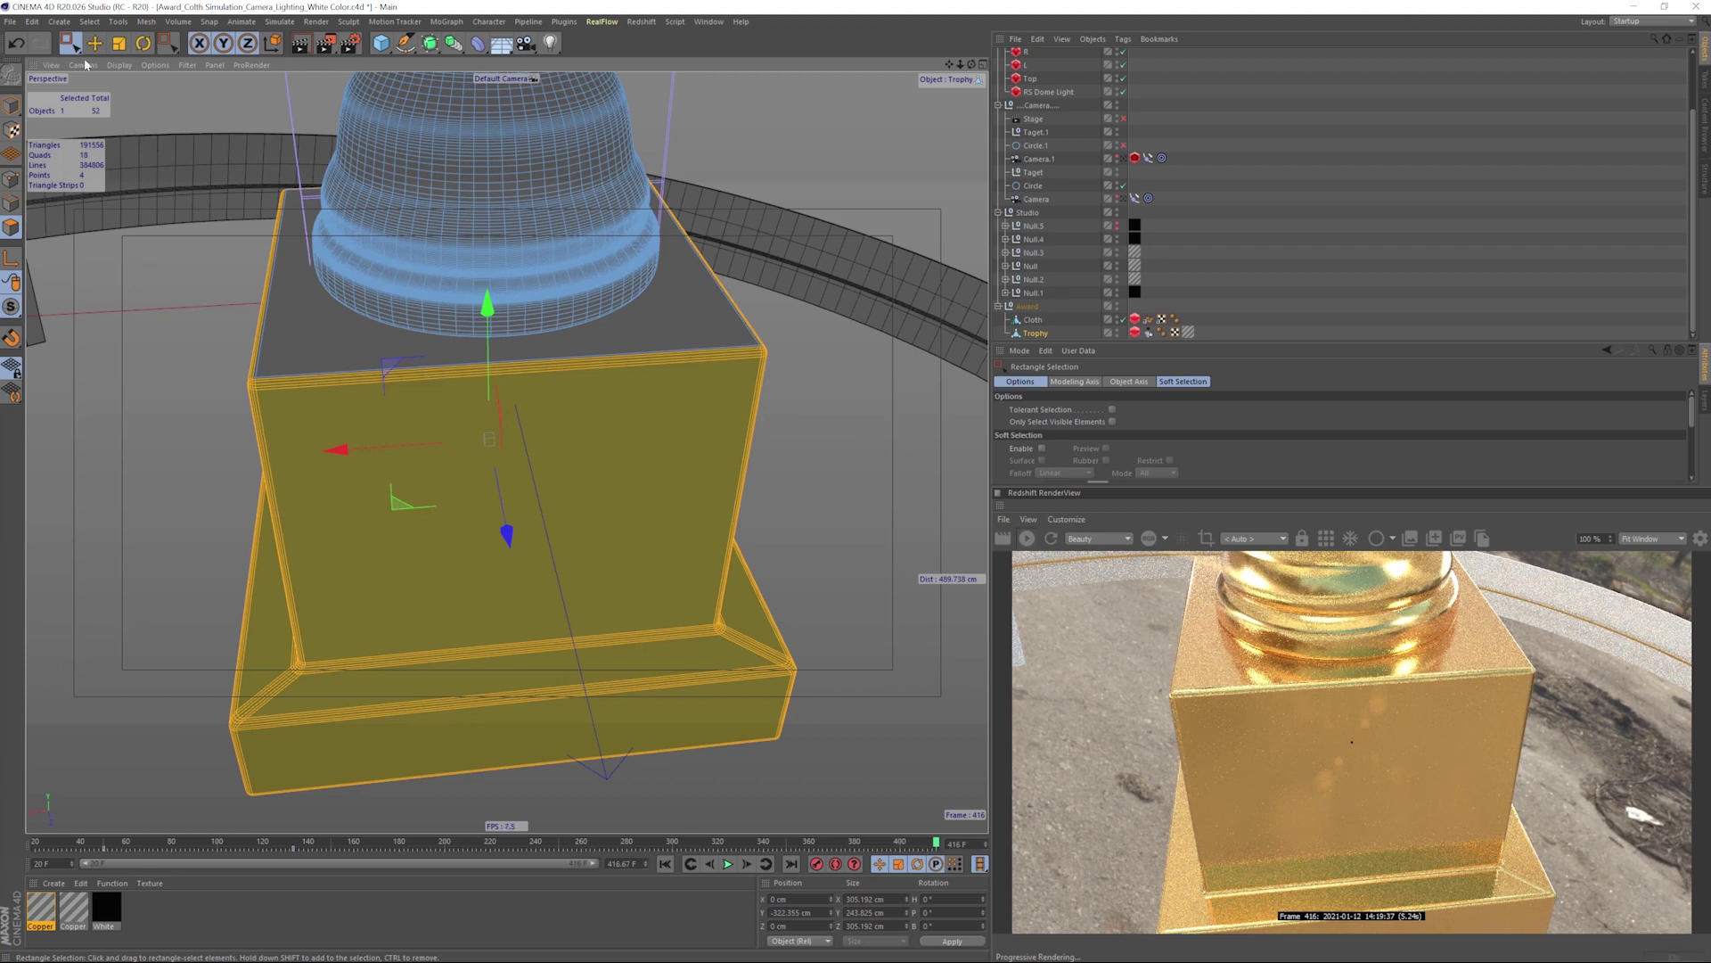
{"action": "left_click", "coordinate": [89, 22]}
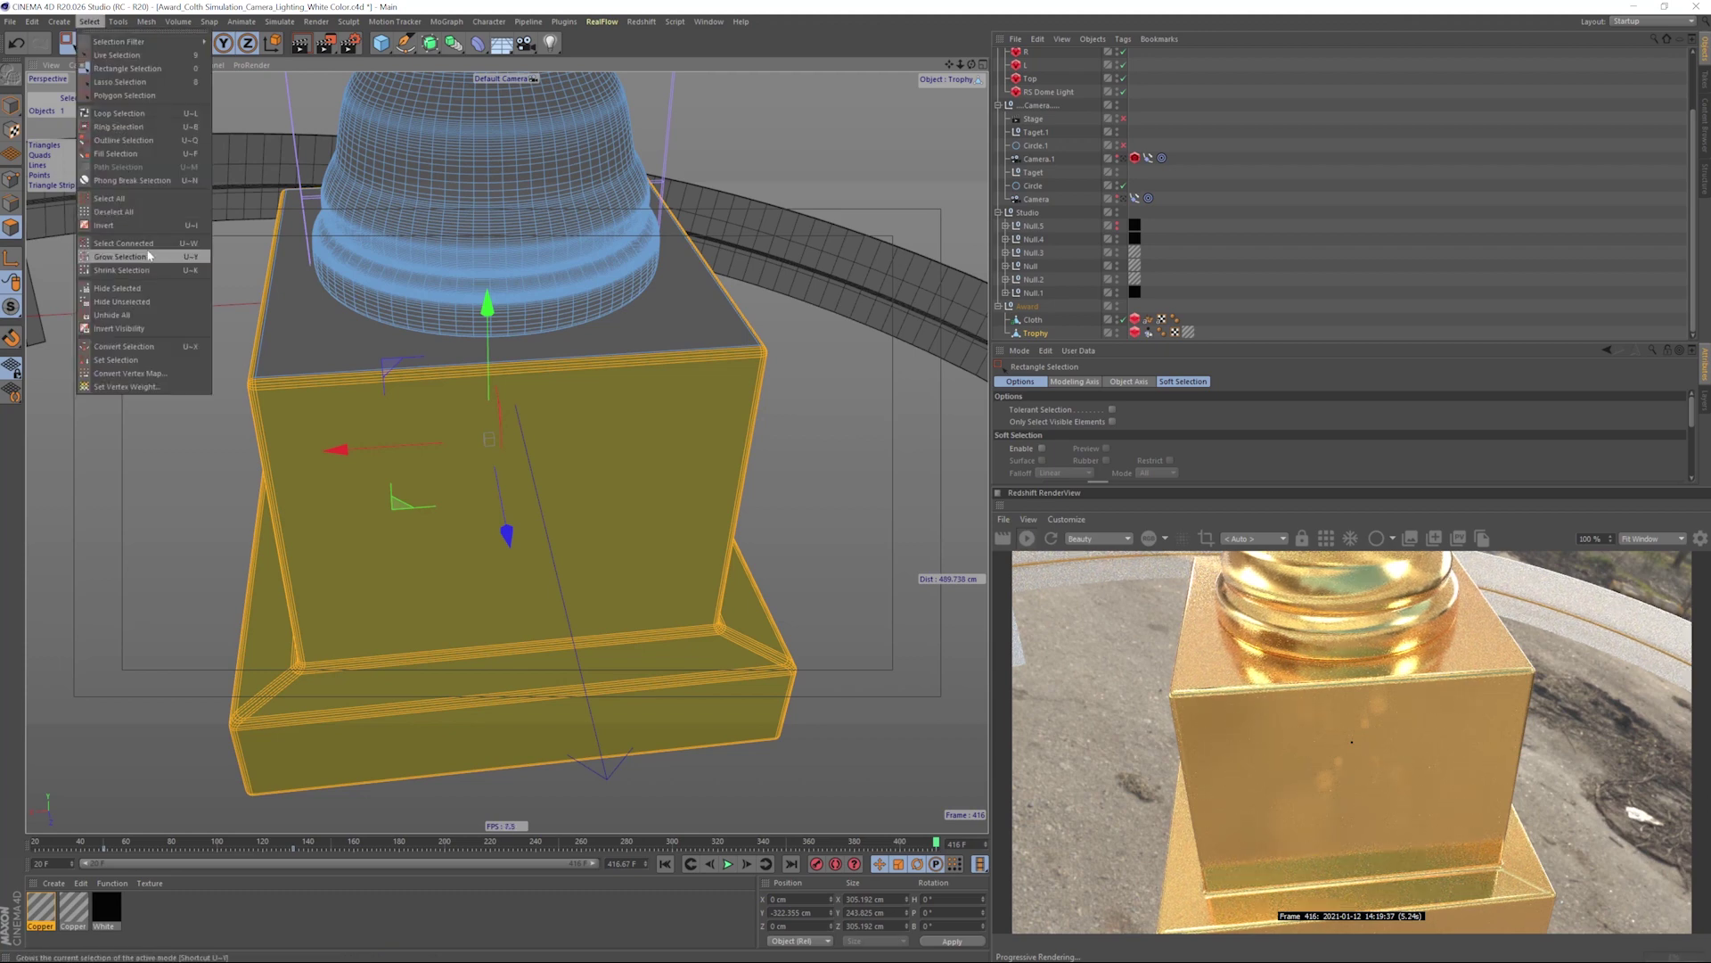
{"action": "left_click", "coordinate": [189, 259]}
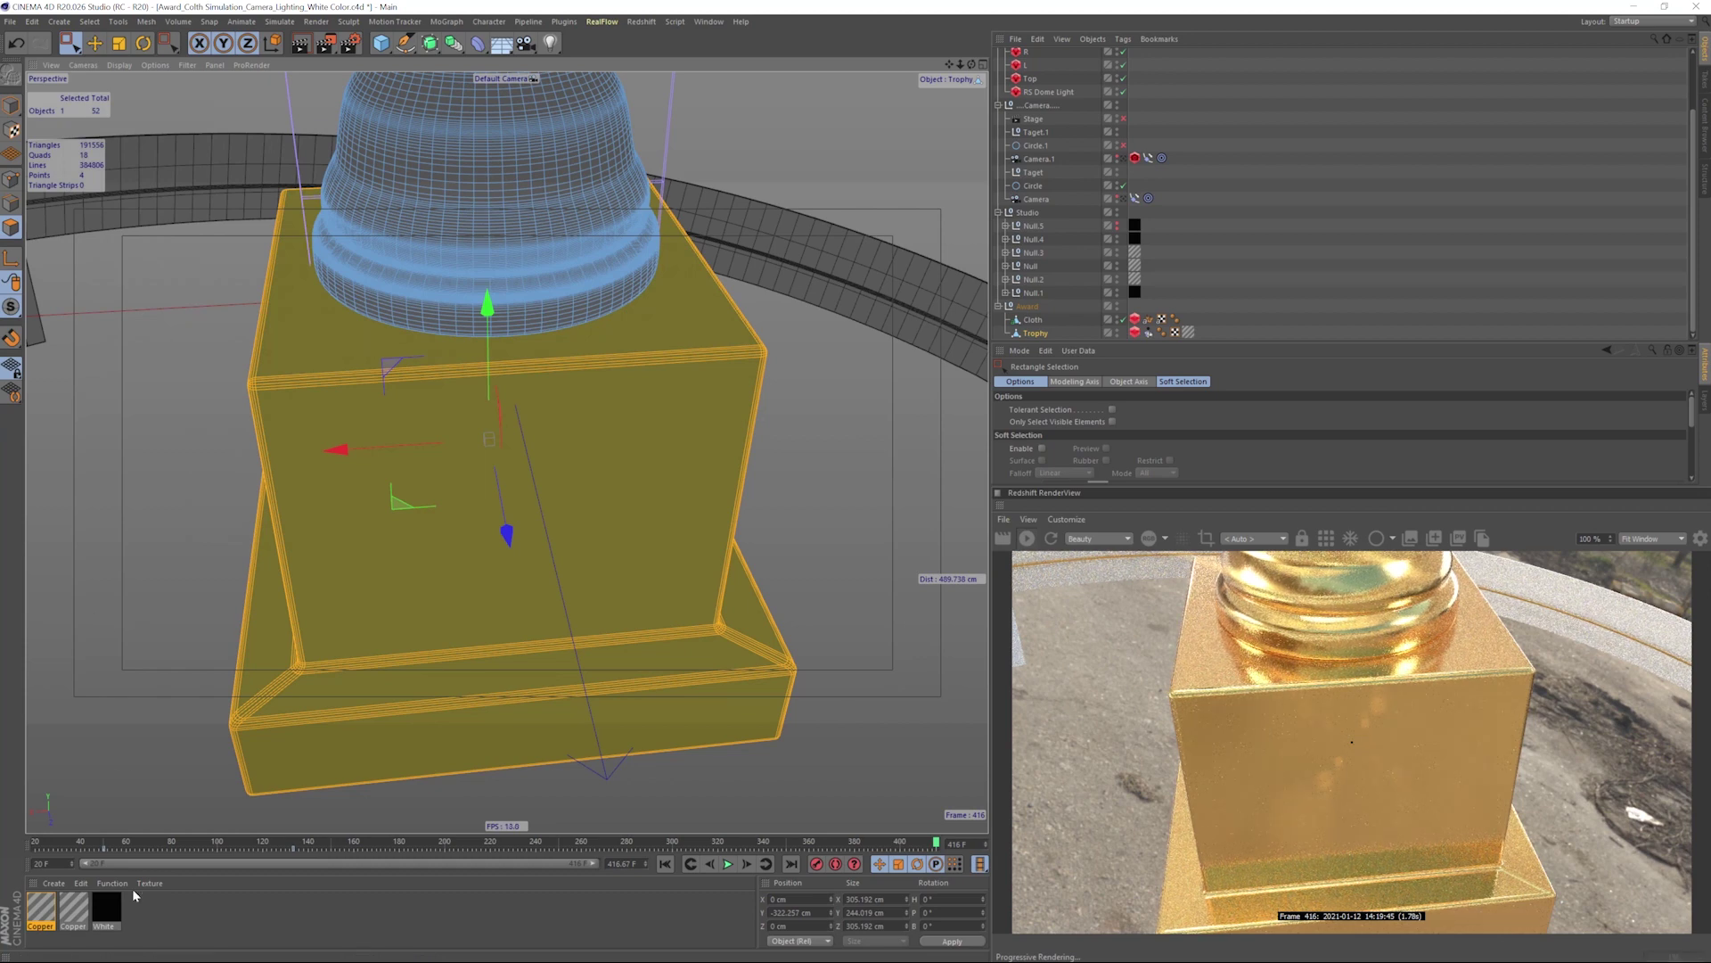
{"action": "left_click_drag", "start_coordinate": [518, 558], "coordinate": [516, 559]}
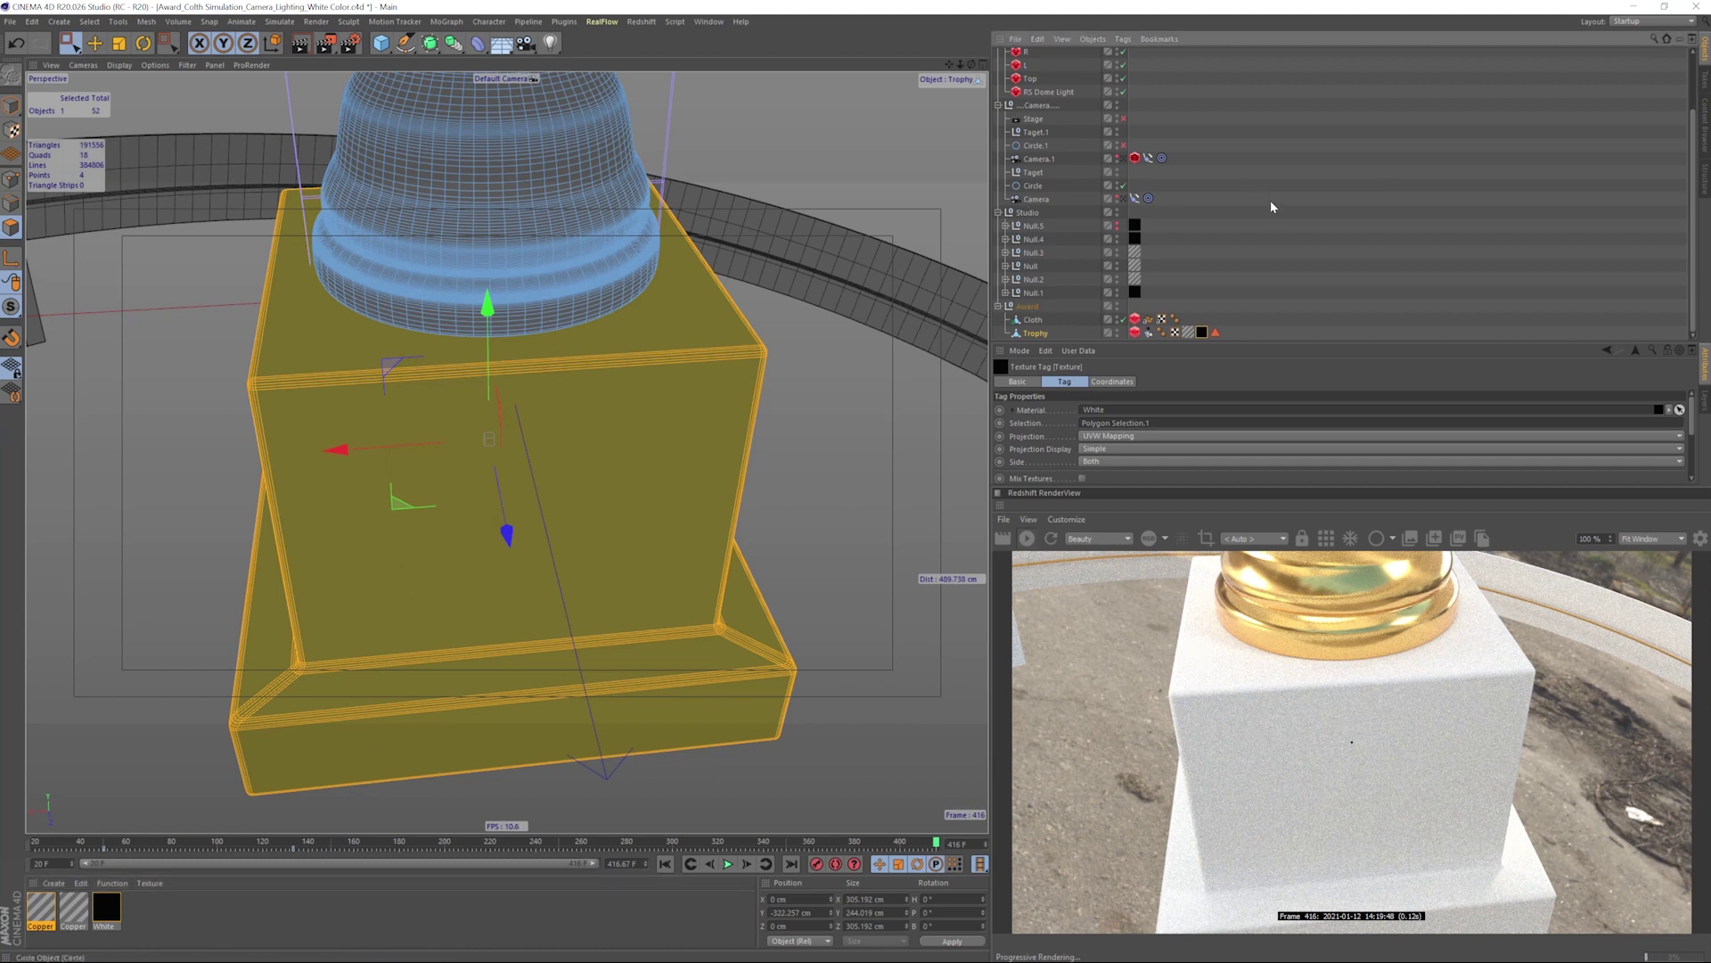
- Make the Null.5 group in Studio visible, expand it and move its White texture tag onto Cylinder.2
{"action": "left_click", "coordinate": [1031, 227]}
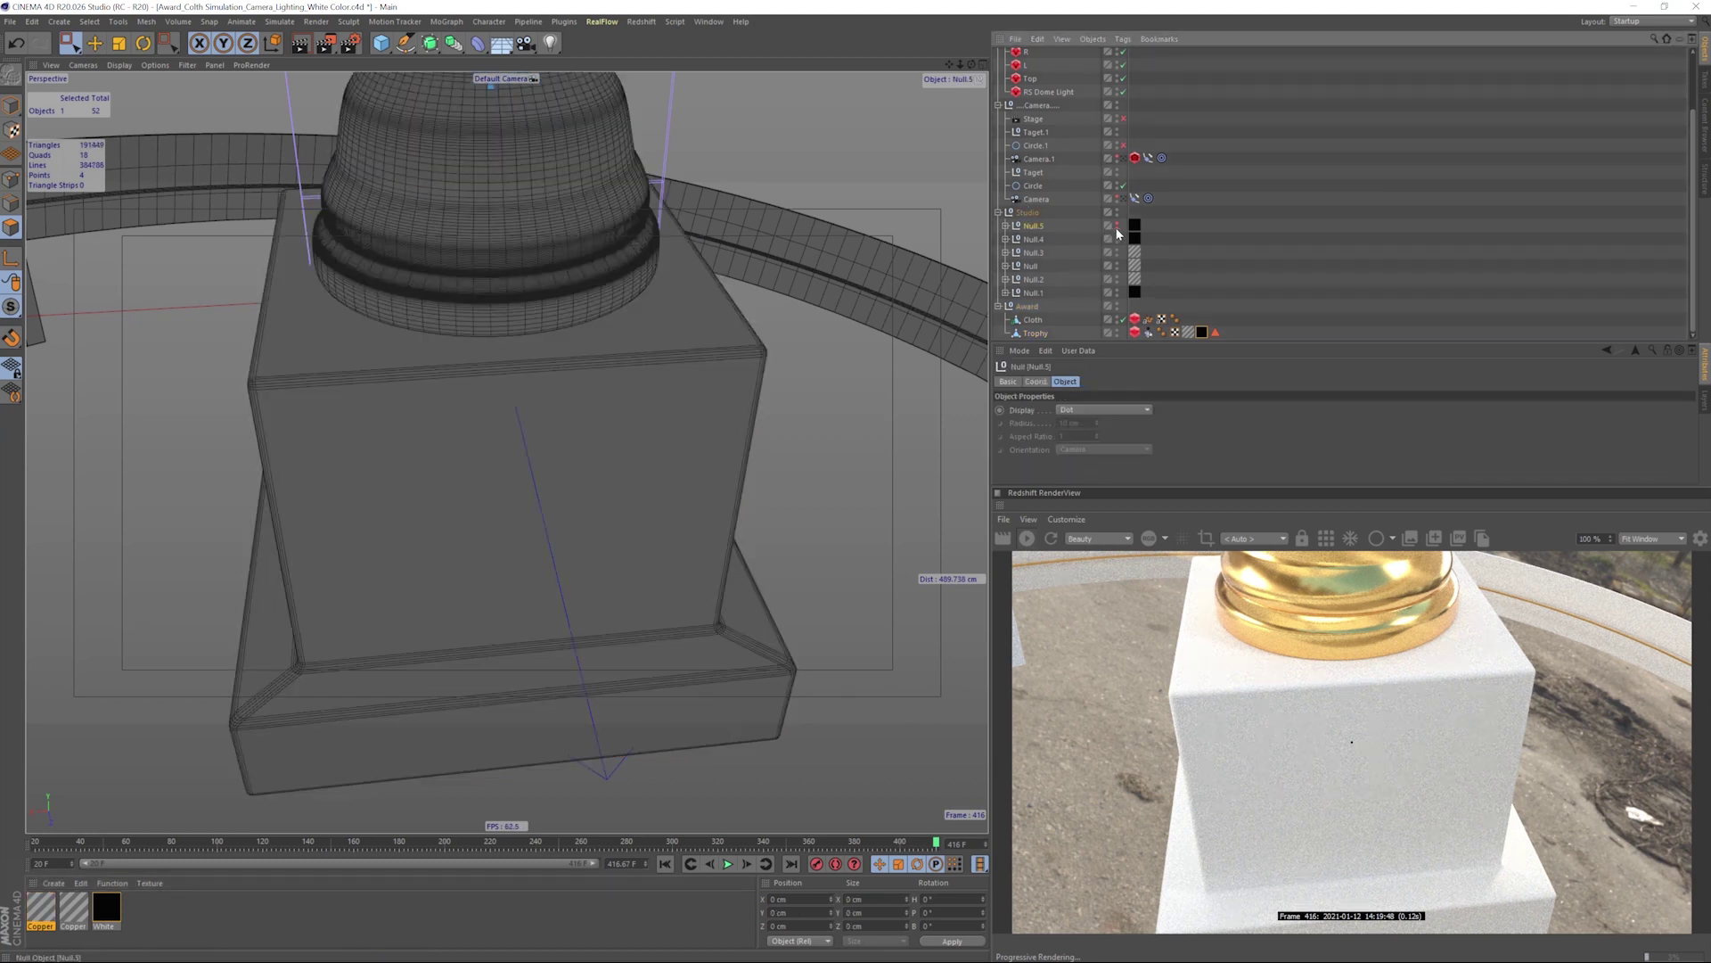
{"action": "left_click", "coordinate": [1005, 226]}
{"action": "left_click_drag", "start_coordinate": [1133, 230], "coordinate": [1161, 239]}
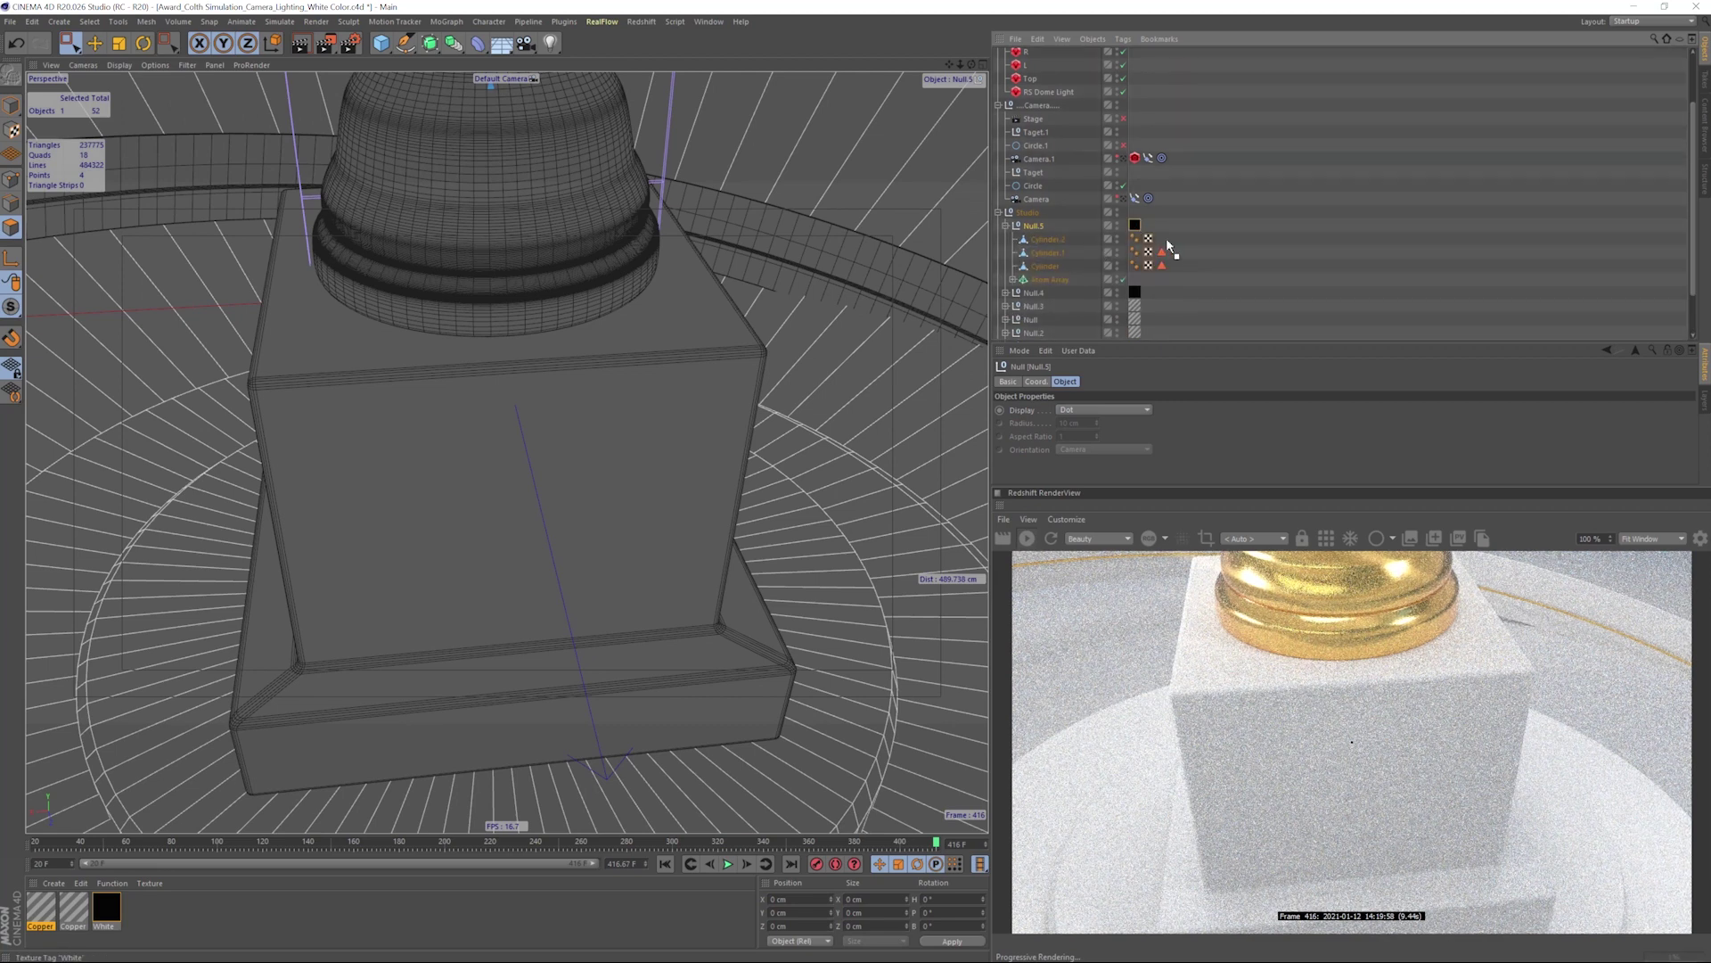
{"action": "left_click", "coordinate": [95, 42]}
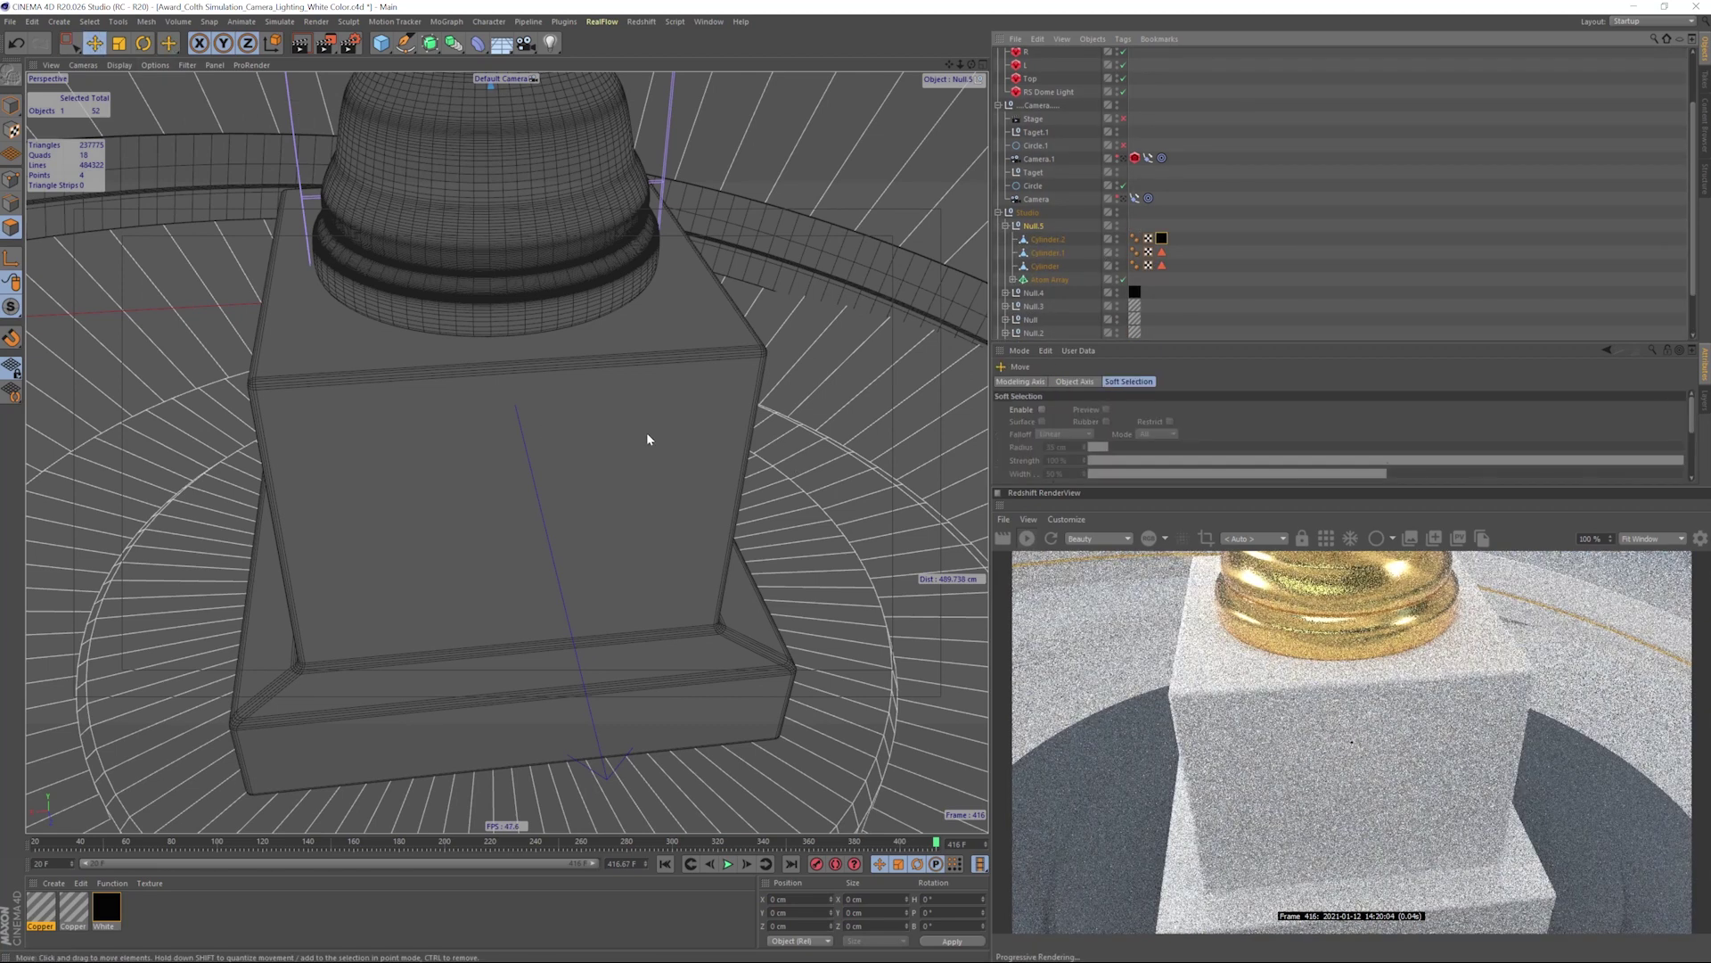
- Frame the round base under the trophy and hide the Null.1 spiral ramp that blocks it
{"action": "scroll", "coordinate": [642, 287], "scroll_direction": "up", "scroll_amount": 10}
{"action": "right_click_drag", "start_coordinate": [607, 292], "coordinate": [558, 297], "text": "alt"}
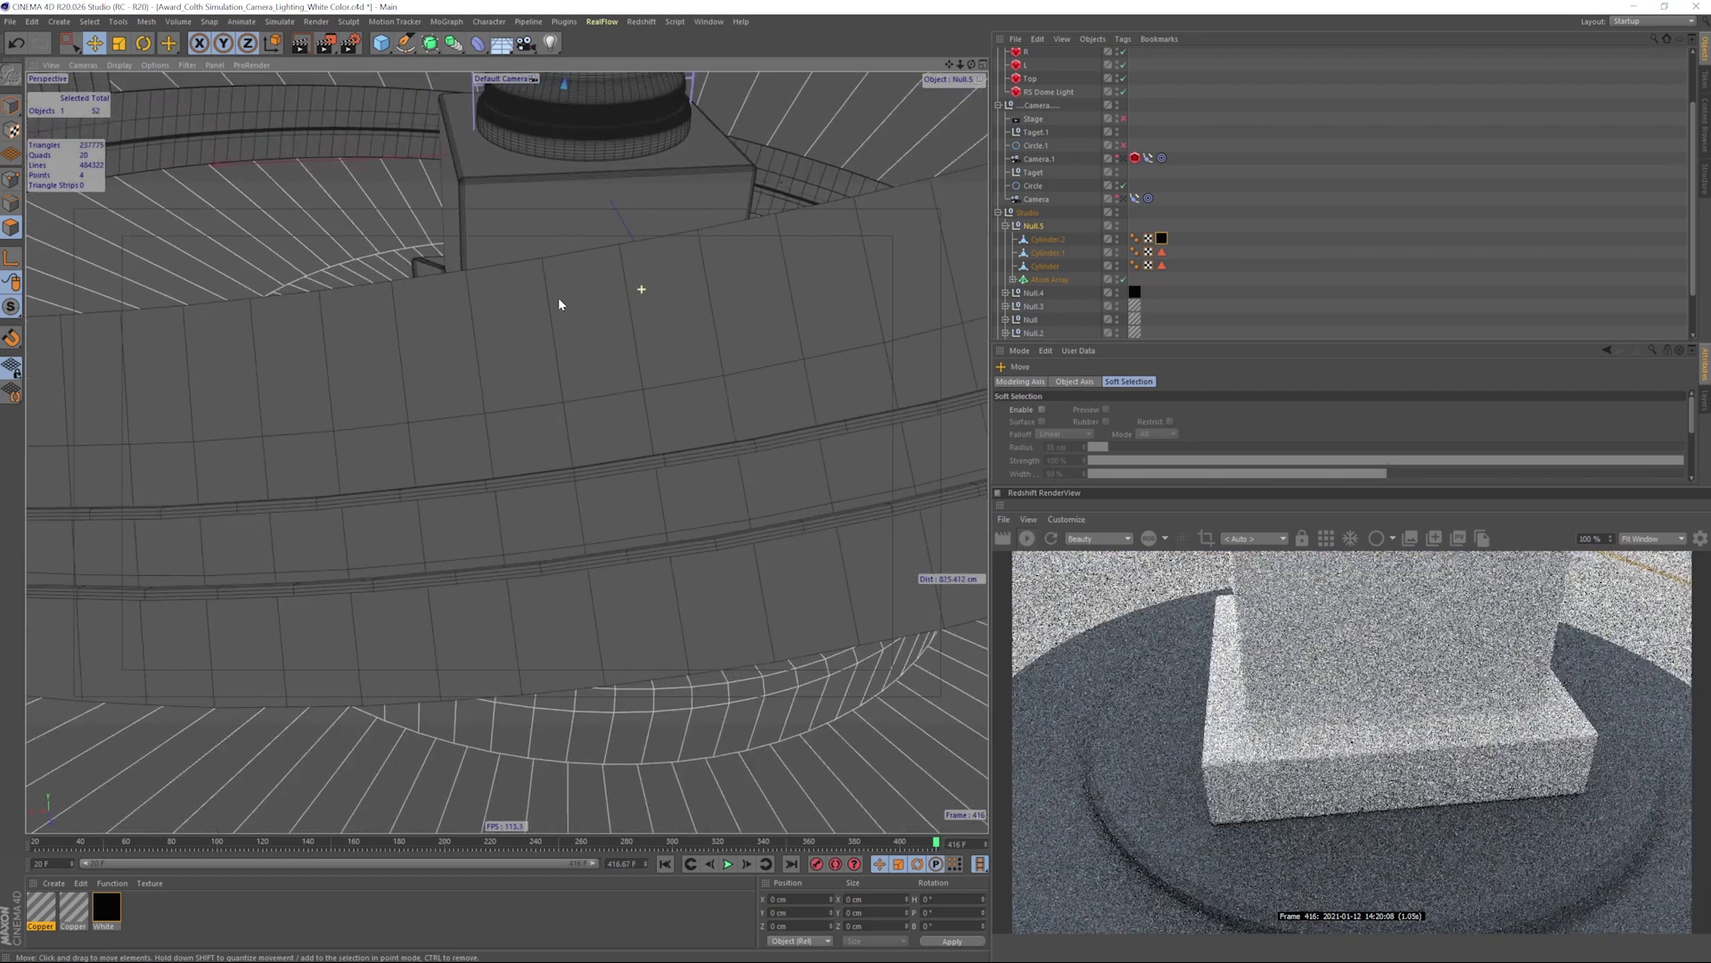
{"action": "left_click", "coordinate": [1213, 261]}
{"action": "left_click", "coordinate": [783, 341]}
{"action": "scroll", "coordinate": [1117, 287], "scroll_direction": "down", "scroll_amount": 2}
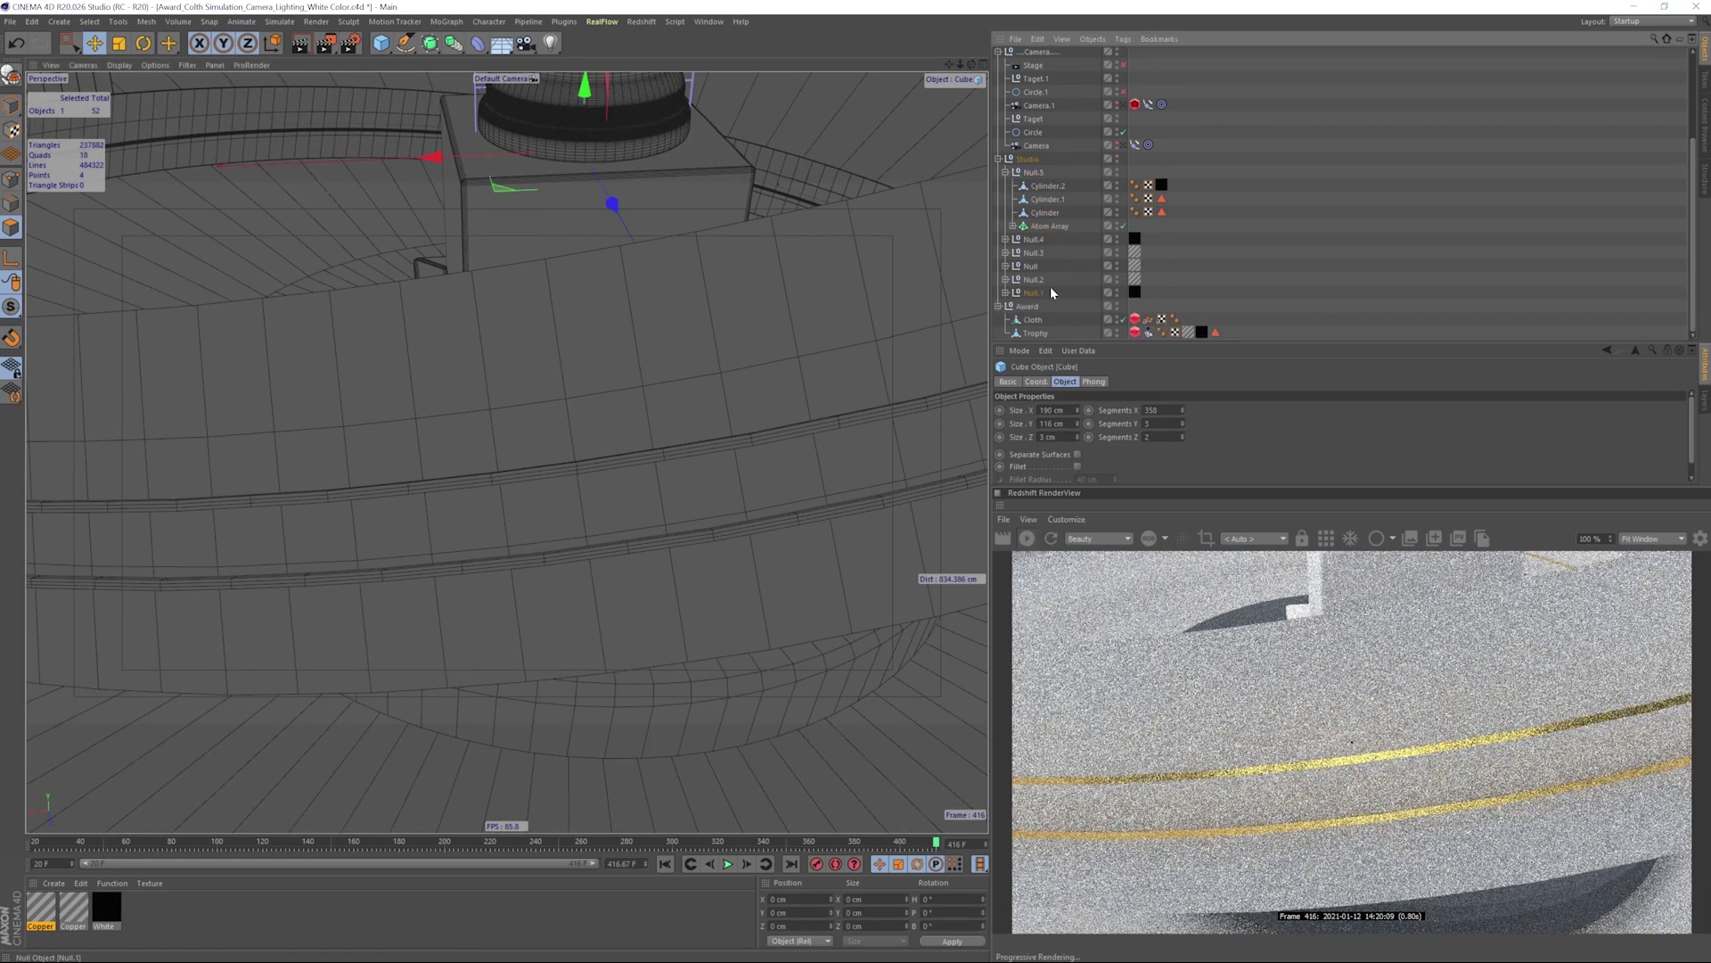
{"action": "double_click", "coordinate": [1117, 294], "text": "alt"}
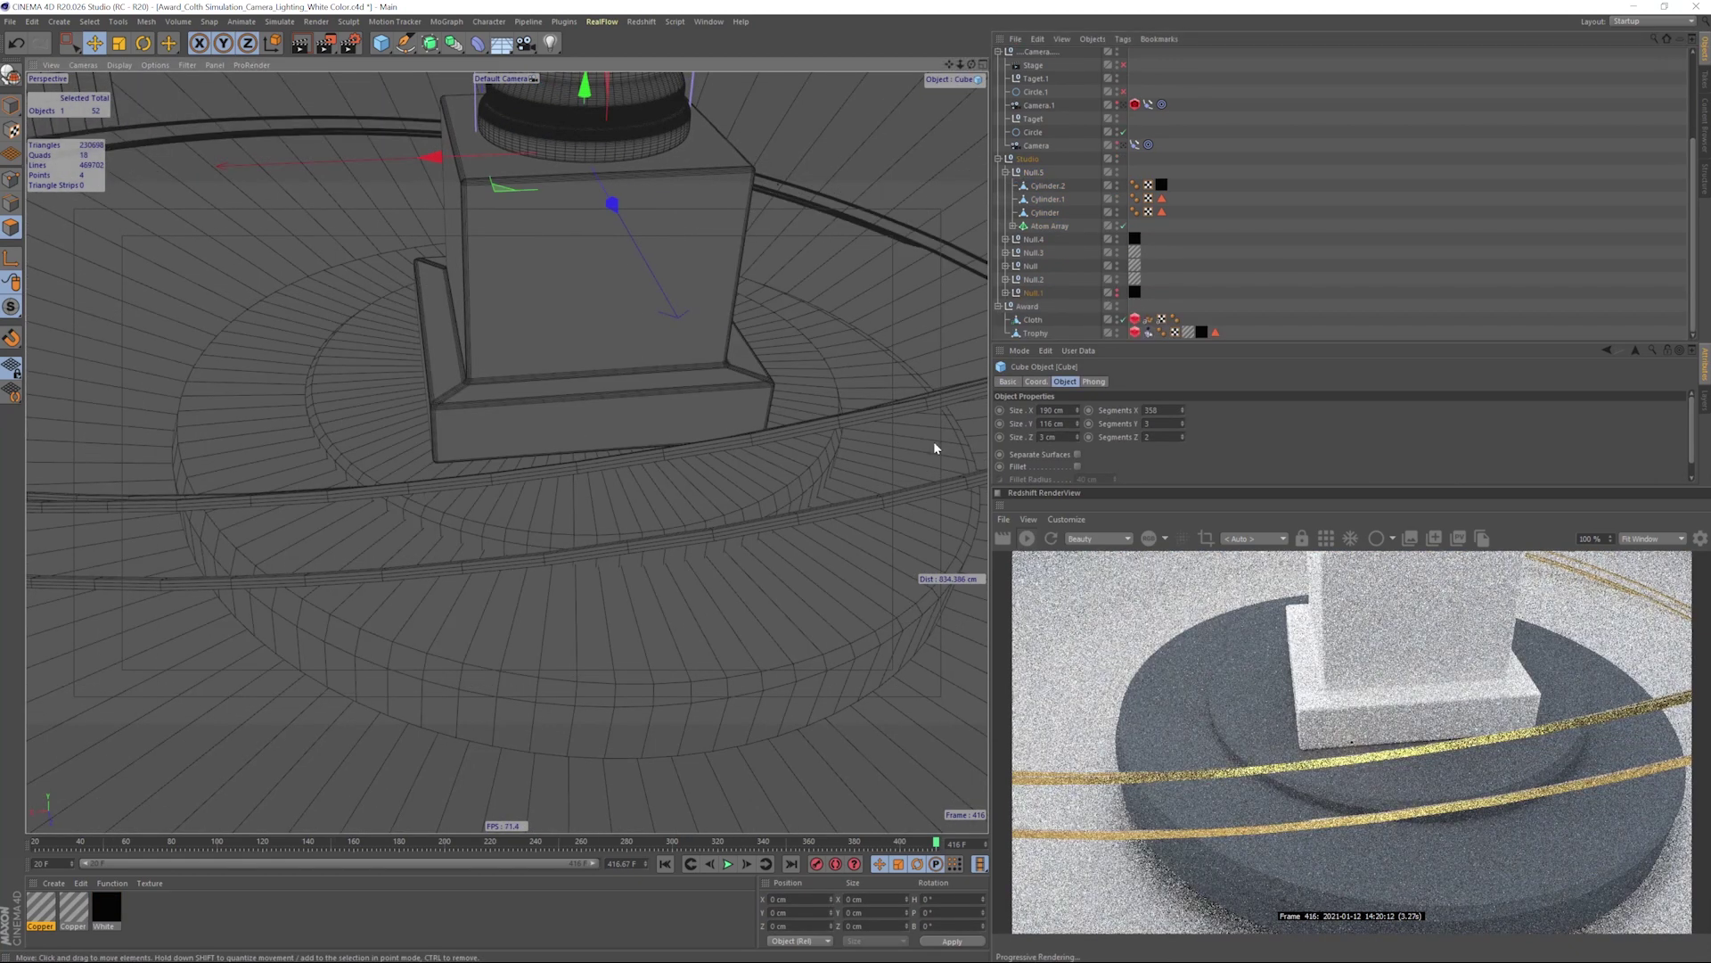
- Copy the White texture tag from Cylinder.2 onto Cylinder and Cylinder.1 in the Null.5 group
{"action": "left_click", "coordinate": [1199, 238]}
{"action": "left_click", "coordinate": [875, 586]}
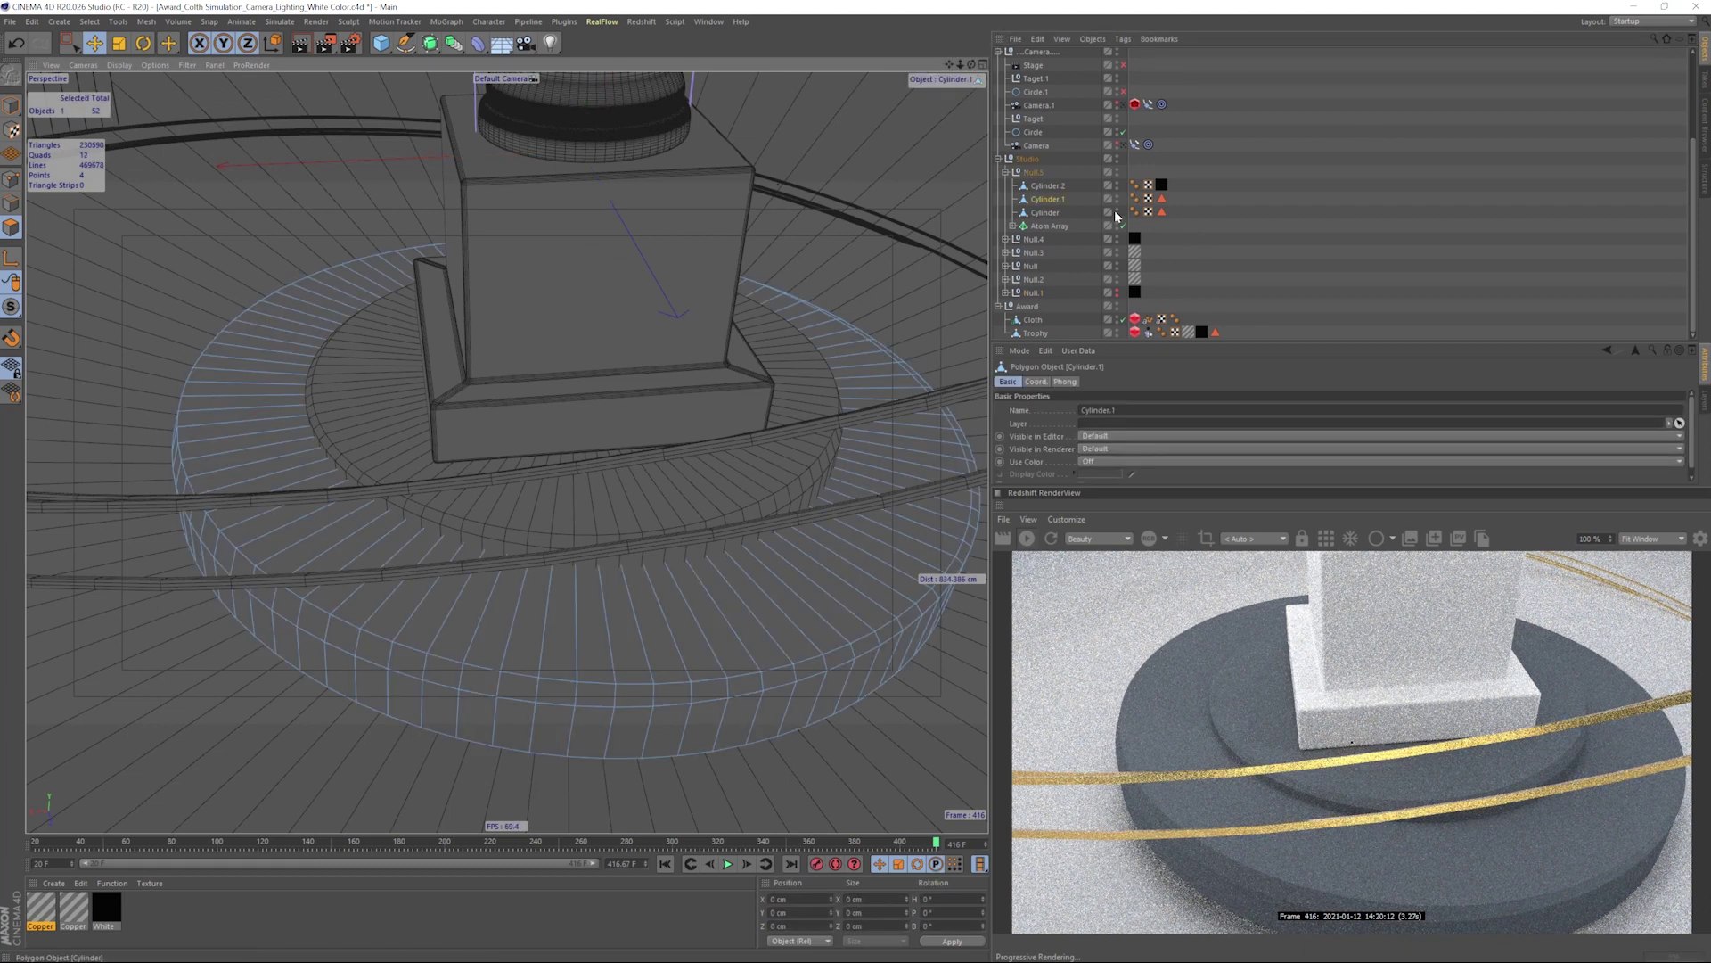
{"action": "left_click", "coordinate": [1162, 185]}
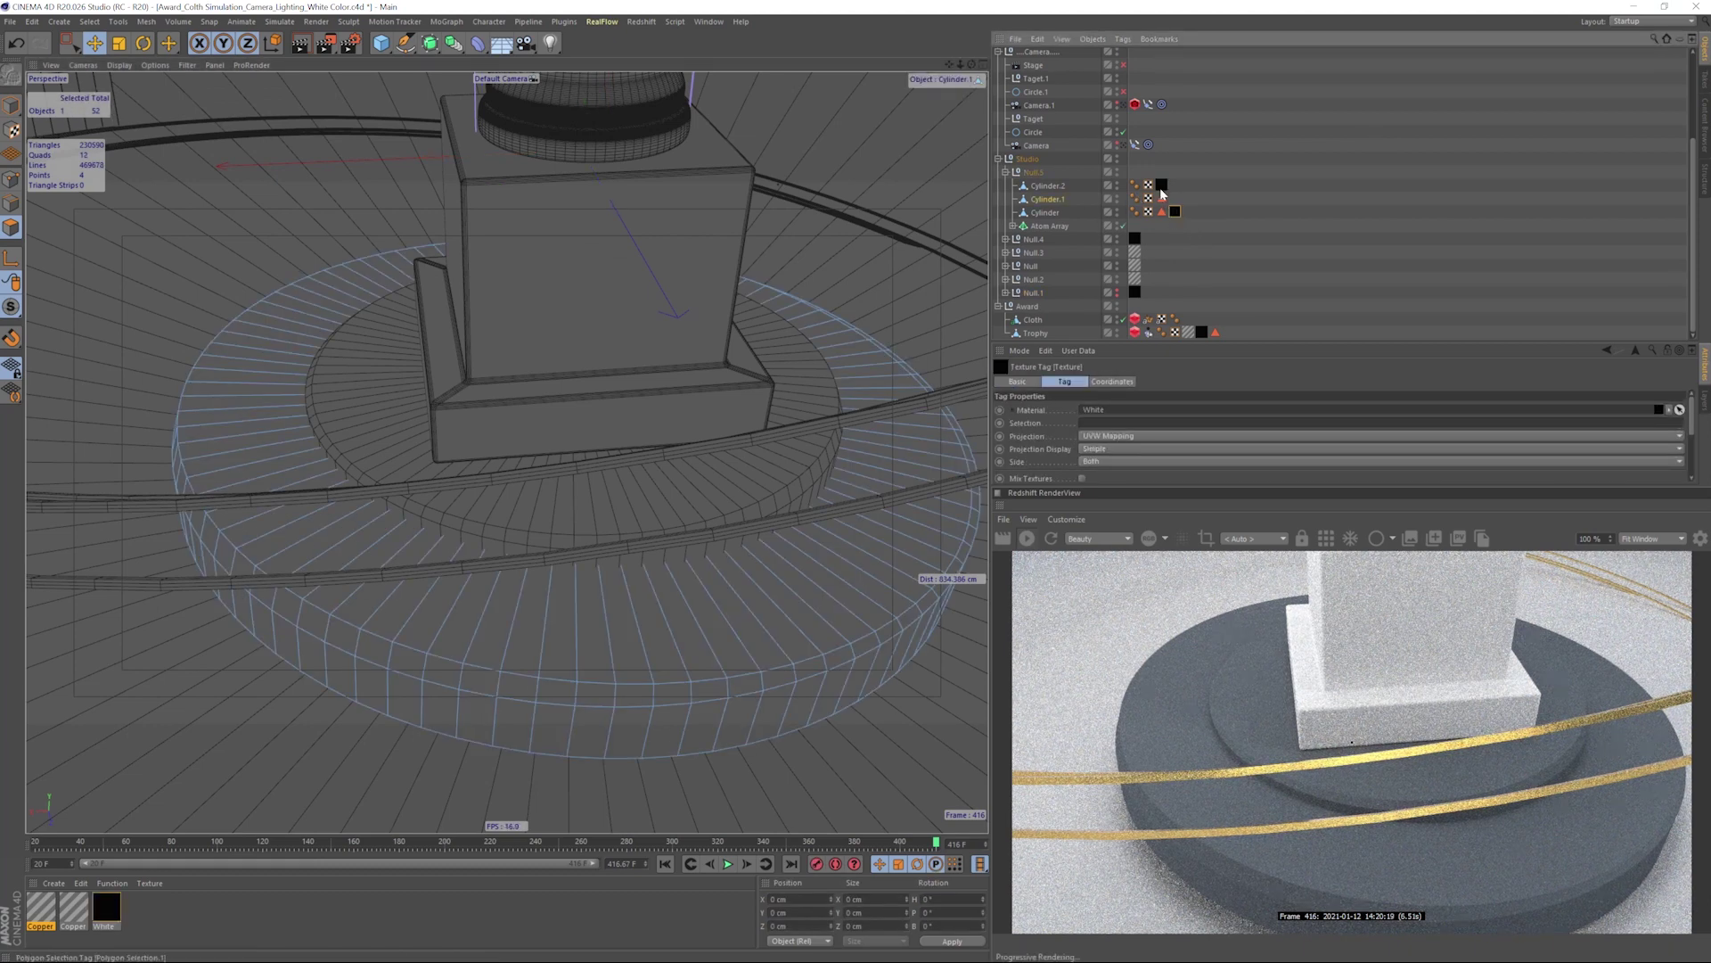
{"action": "left_click", "coordinate": [1159, 187]}
{"action": "left_click_drag", "start_coordinate": [1161, 185], "coordinate": [1176, 198], "text": "ctrl"}
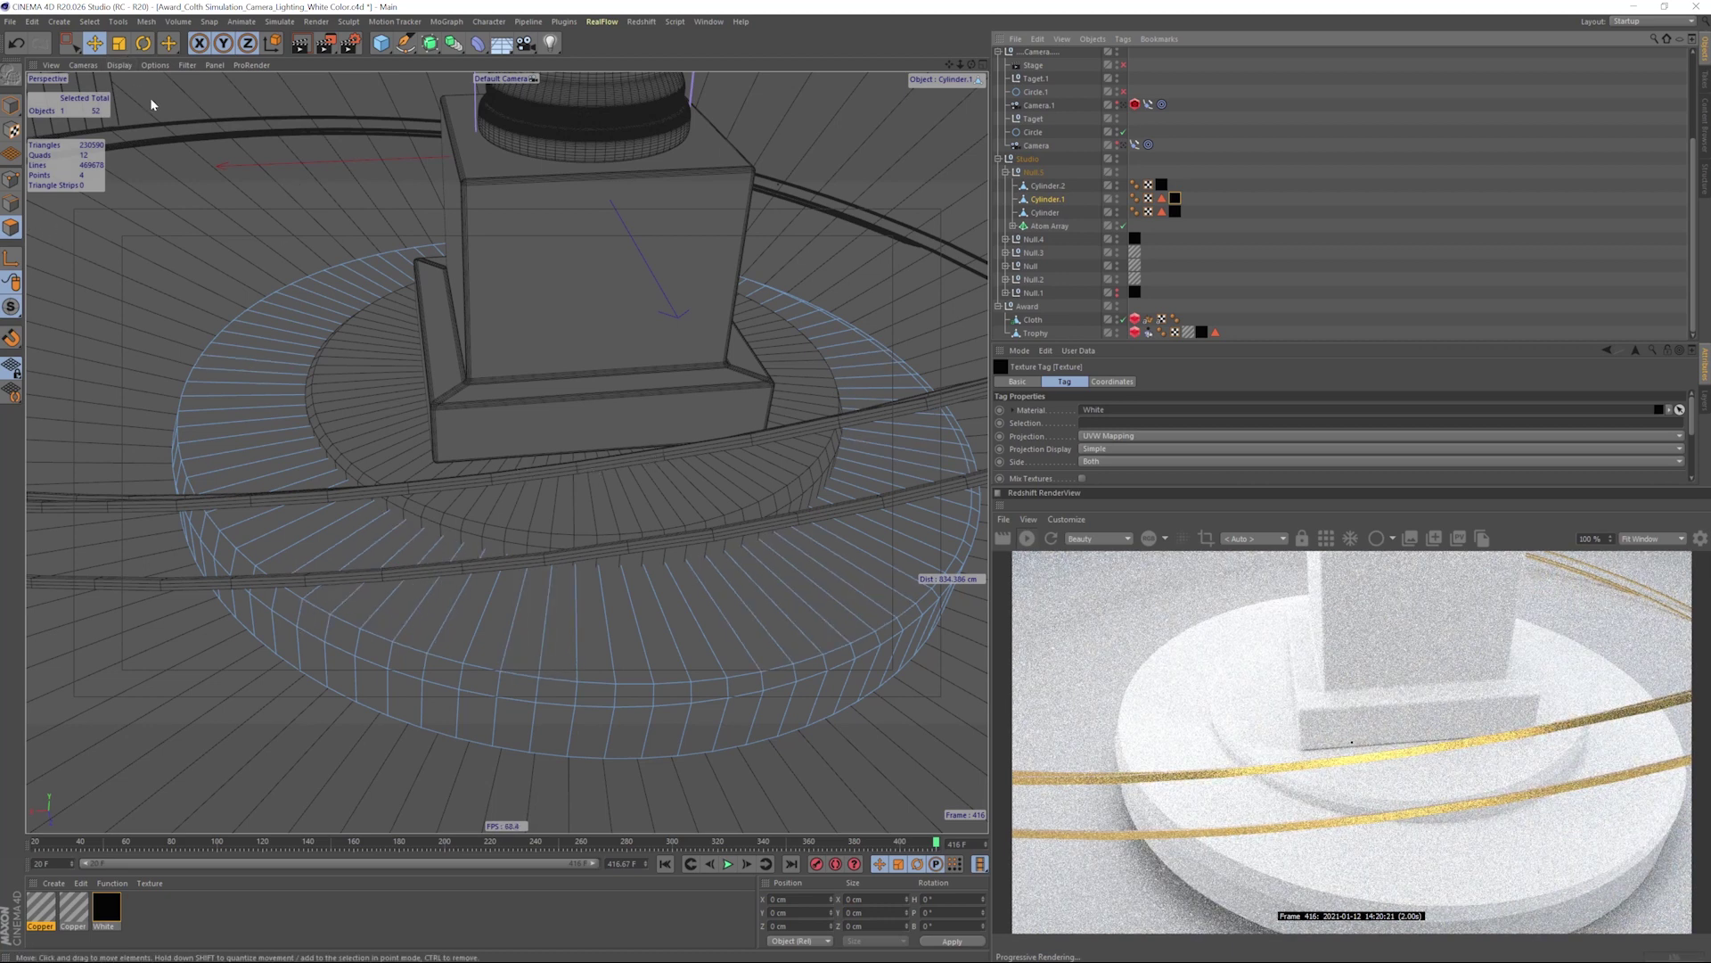
- Ring-select the bevel polygons around the upper rim of Cylinder.1 and assign the gold Copper material to them
{"action": "left_click", "coordinate": [89, 21]}
{"action": "left_click", "coordinate": [123, 122]}
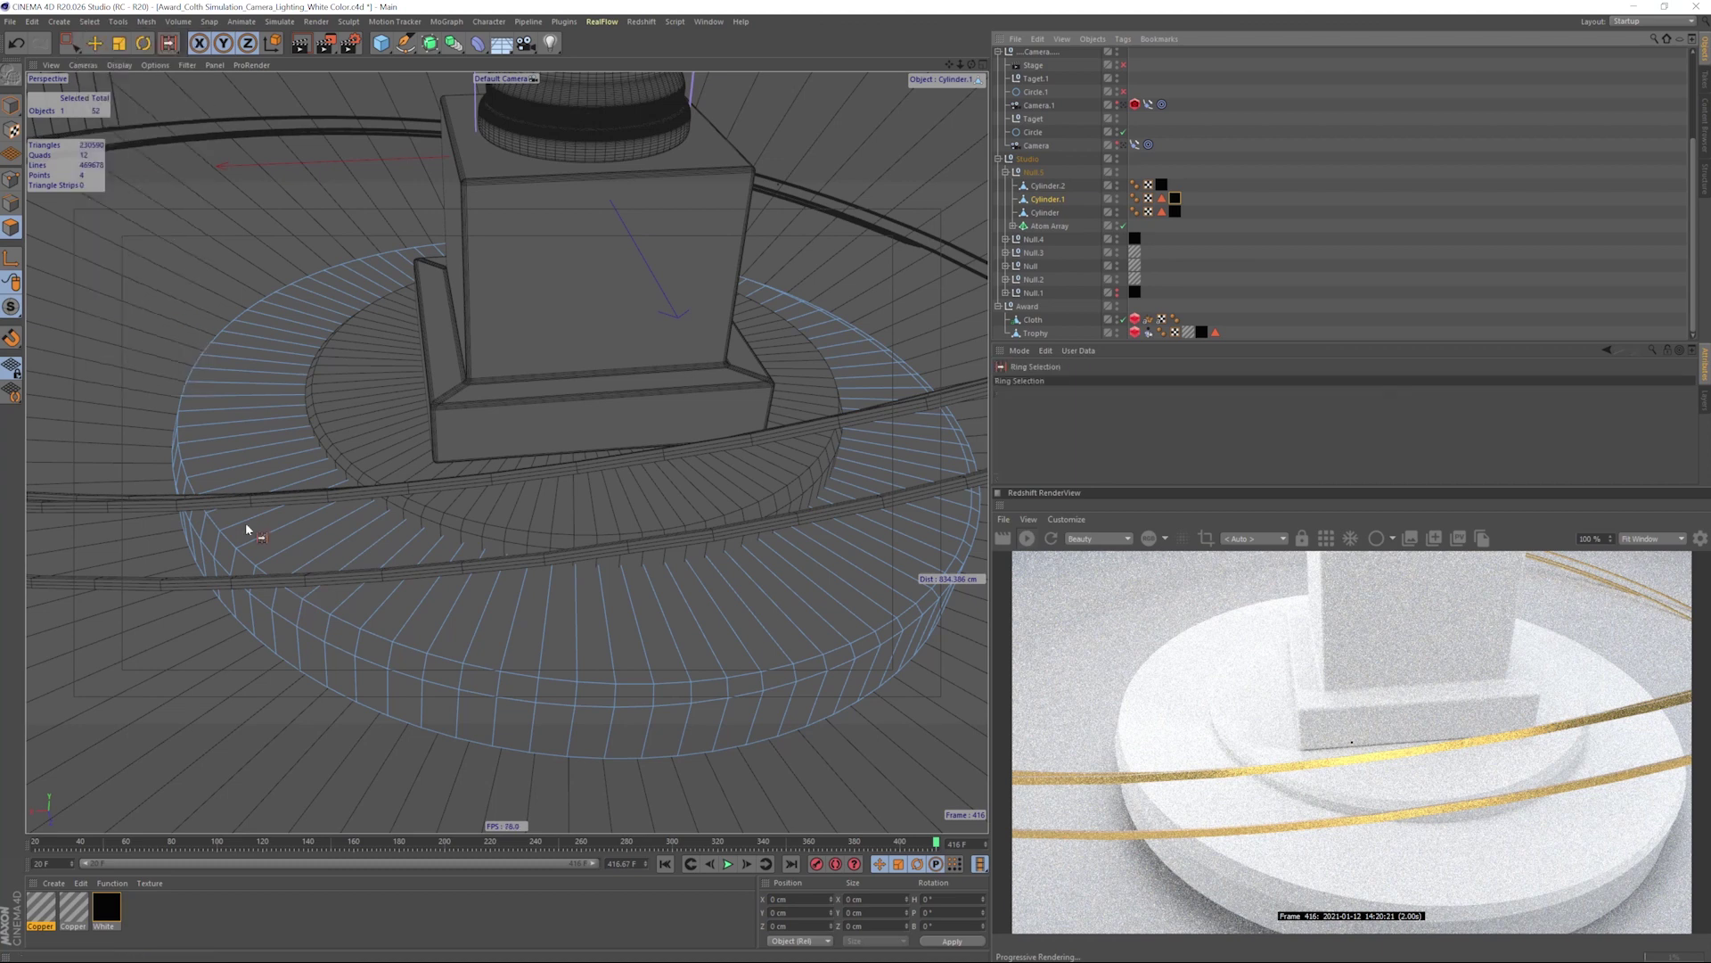
{"action": "left_click", "coordinate": [321, 622]}
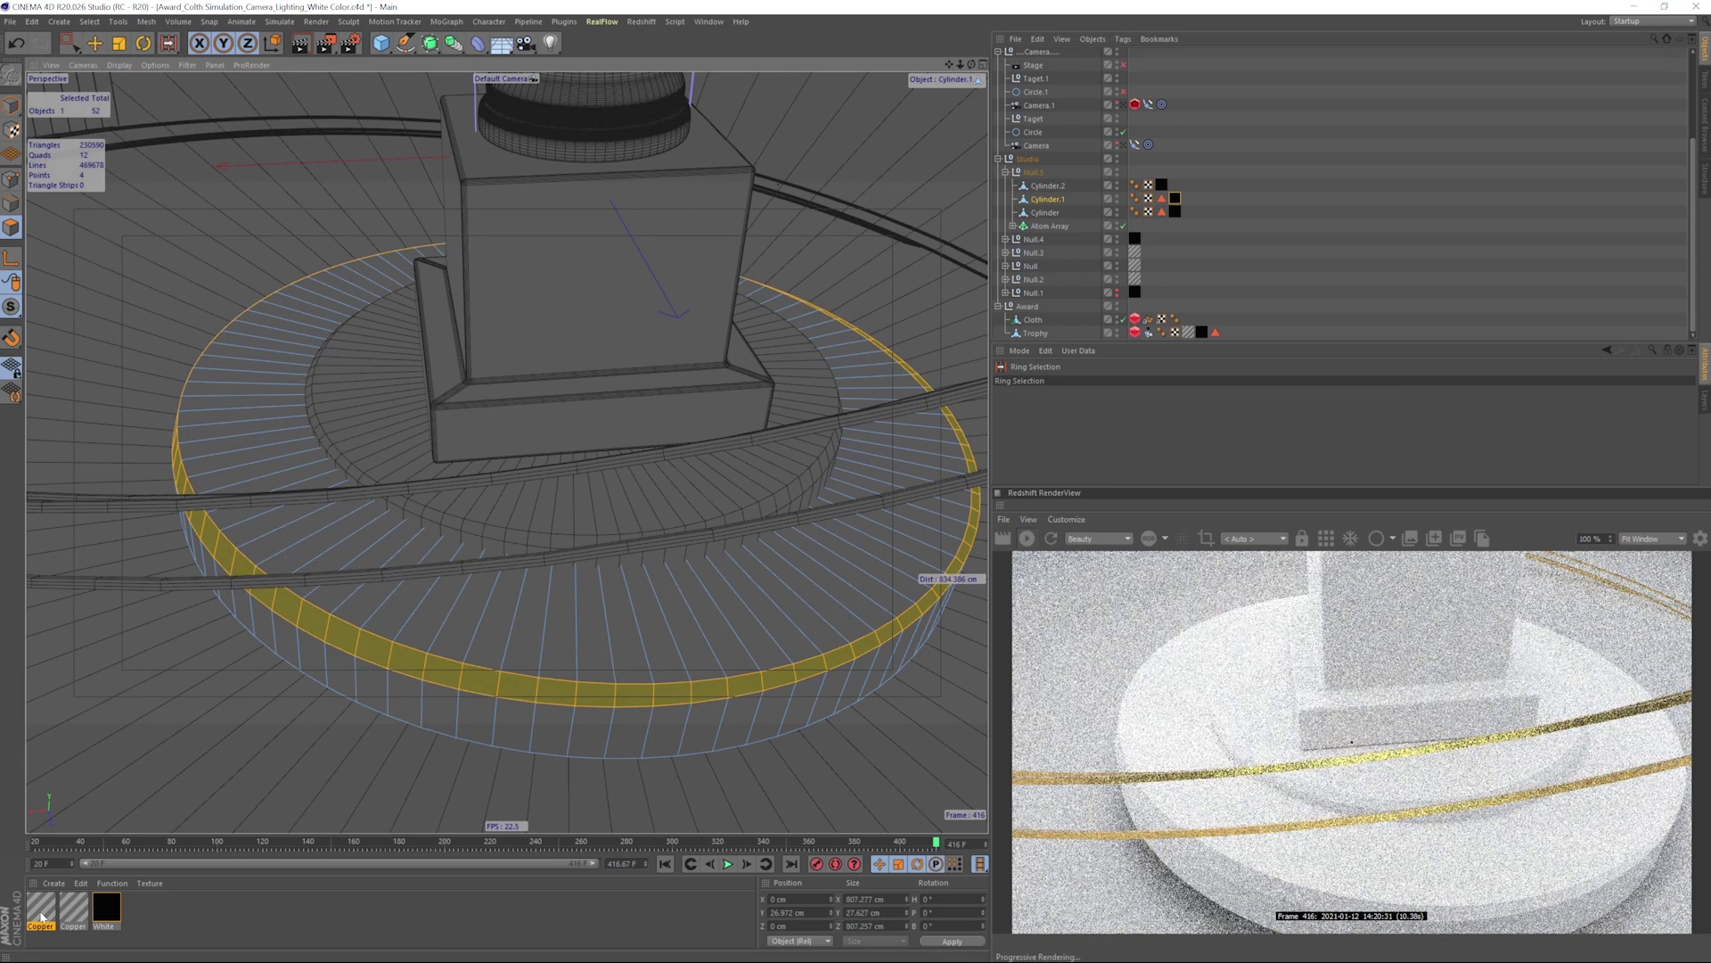
{"action": "left_click_drag", "start_coordinate": [42, 917], "coordinate": [485, 682]}
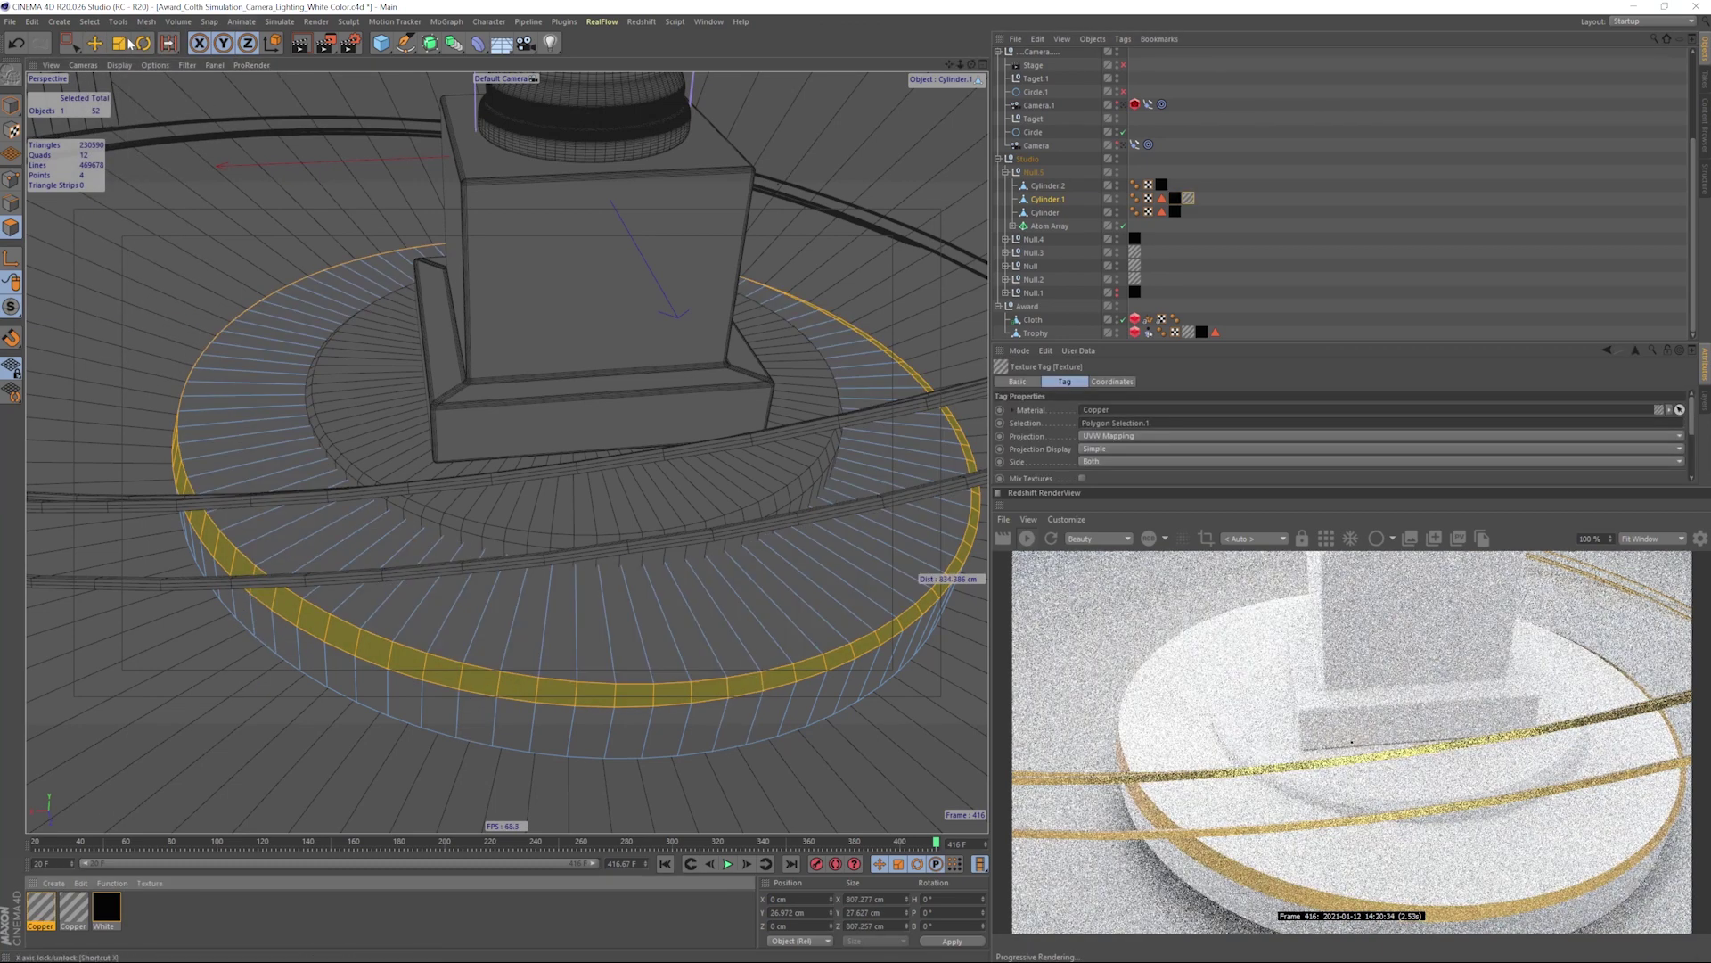
- Assign the gold Copper material to the rim polygon ring of the smaller Cylinder tier in polygon mode
{"action": "left_click", "coordinate": [94, 43]}
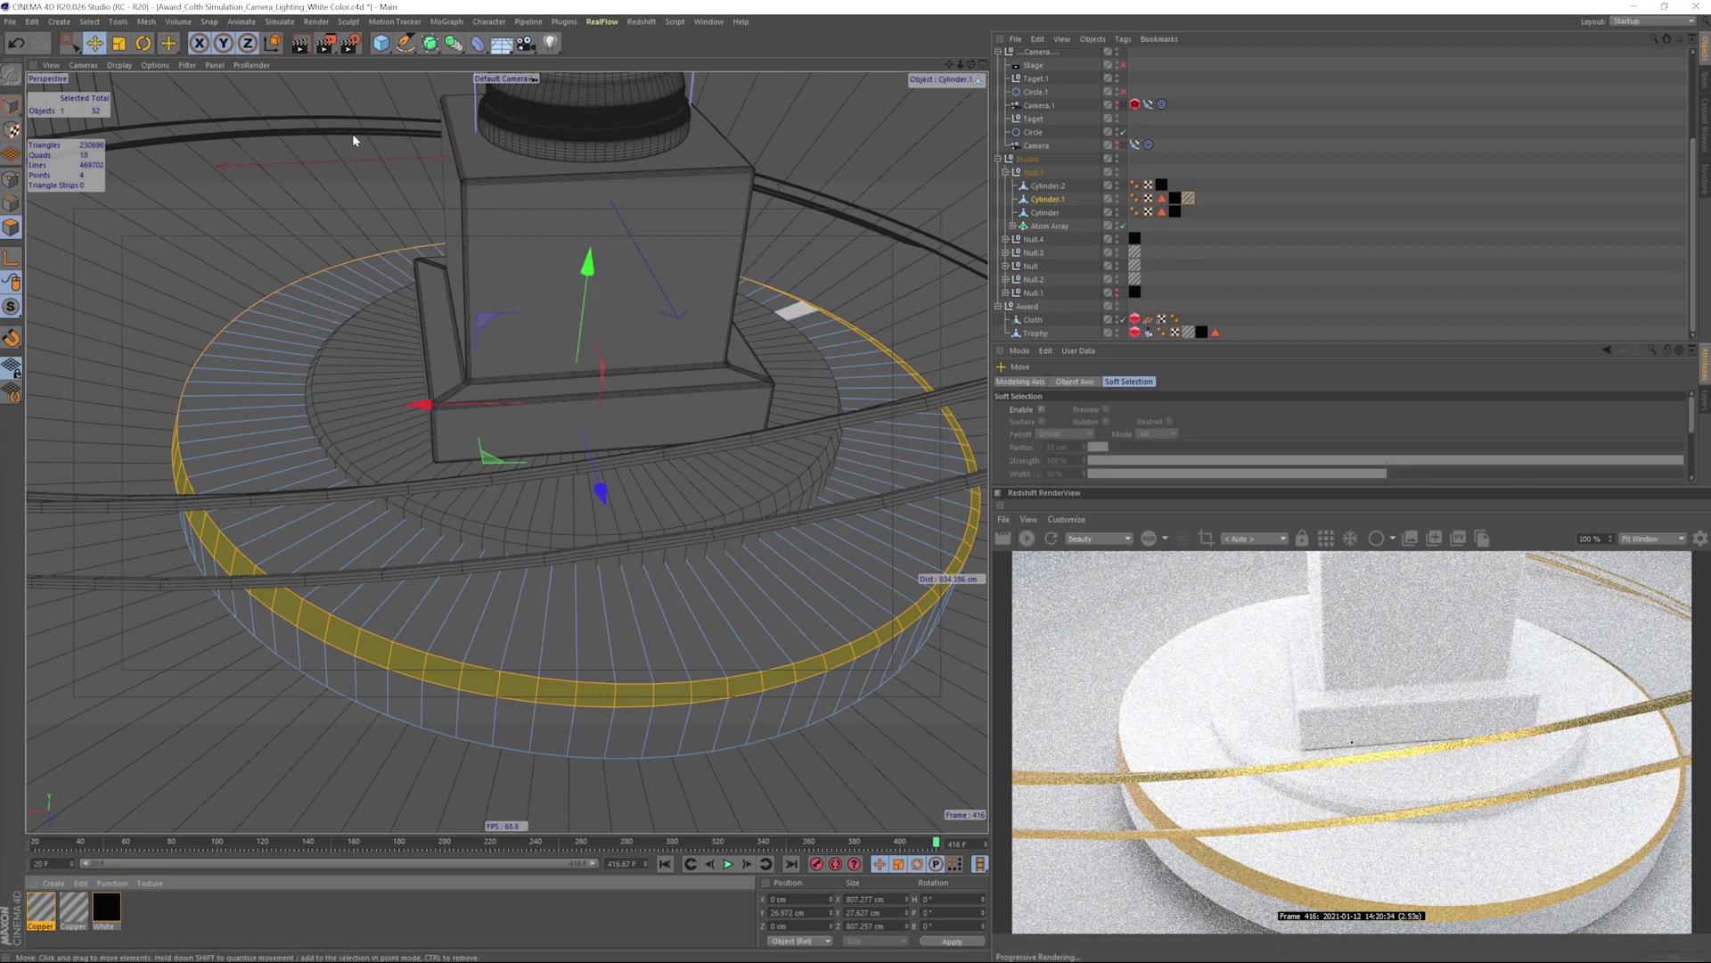
{"action": "left_click", "coordinate": [752, 463]}
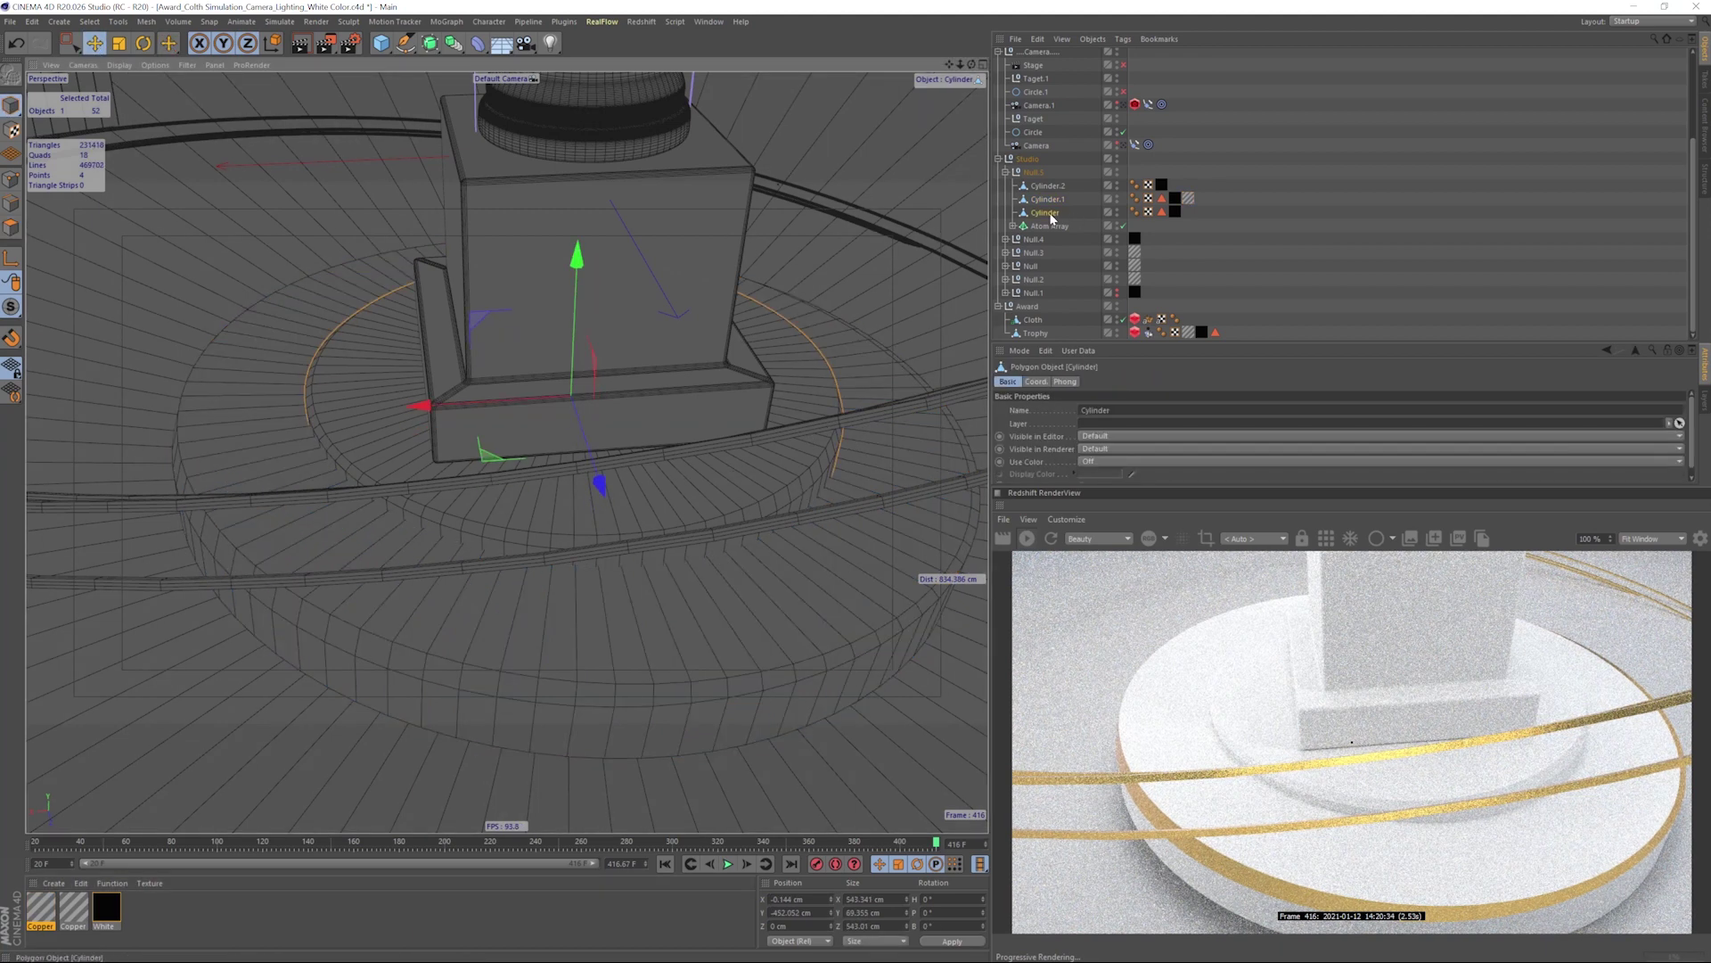
{"action": "left_click", "coordinate": [11, 227]}
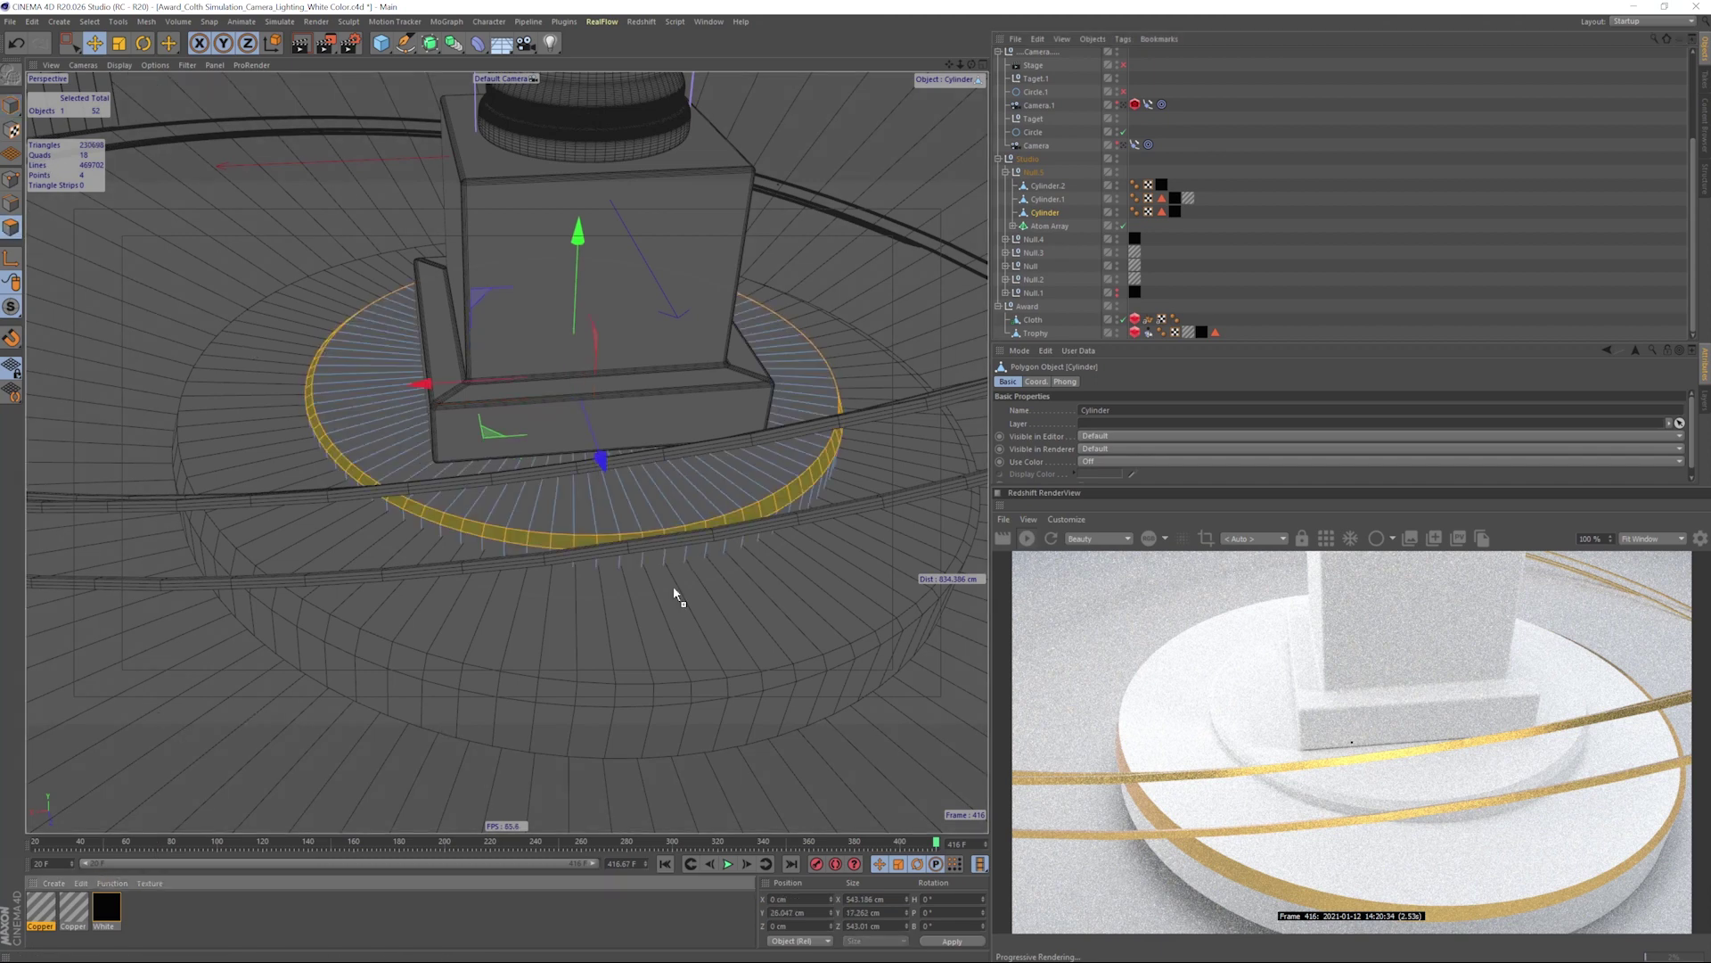
{"action": "left_click_drag", "start_coordinate": [747, 515], "coordinate": [749, 522]}
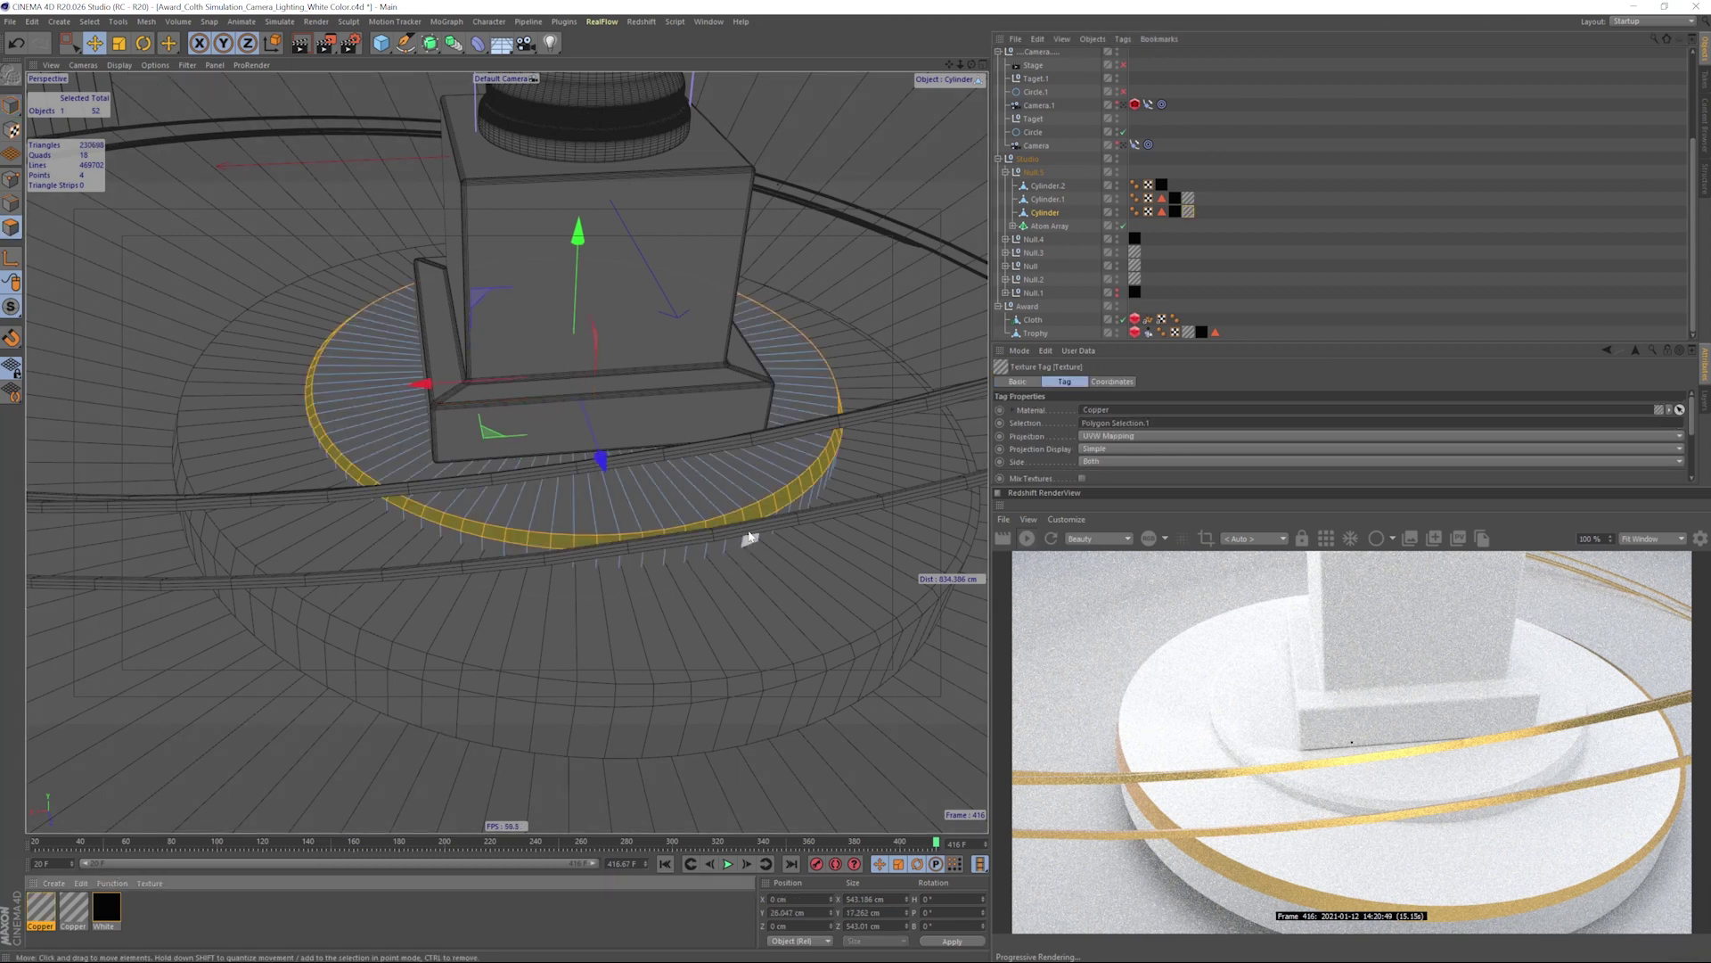
- Look through Camera.1 again and make the Null.1 spiral ramp visible
{"action": "left_click", "coordinate": [1124, 146]}
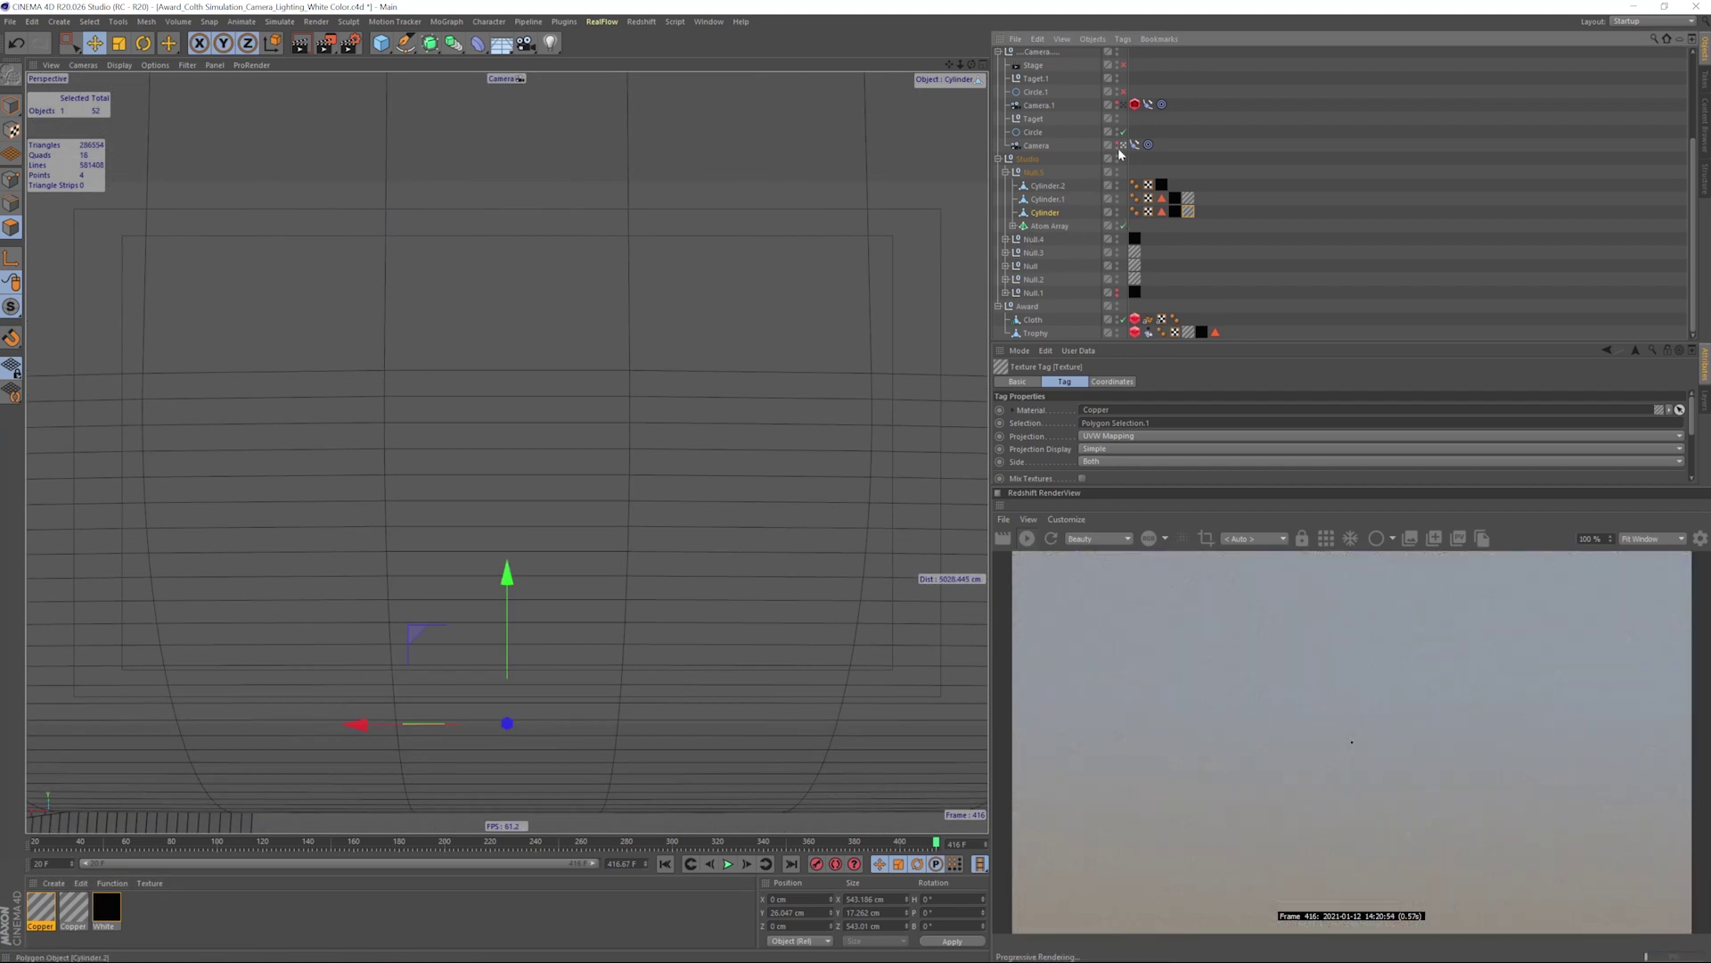
{"action": "left_click", "coordinate": [1124, 105]}
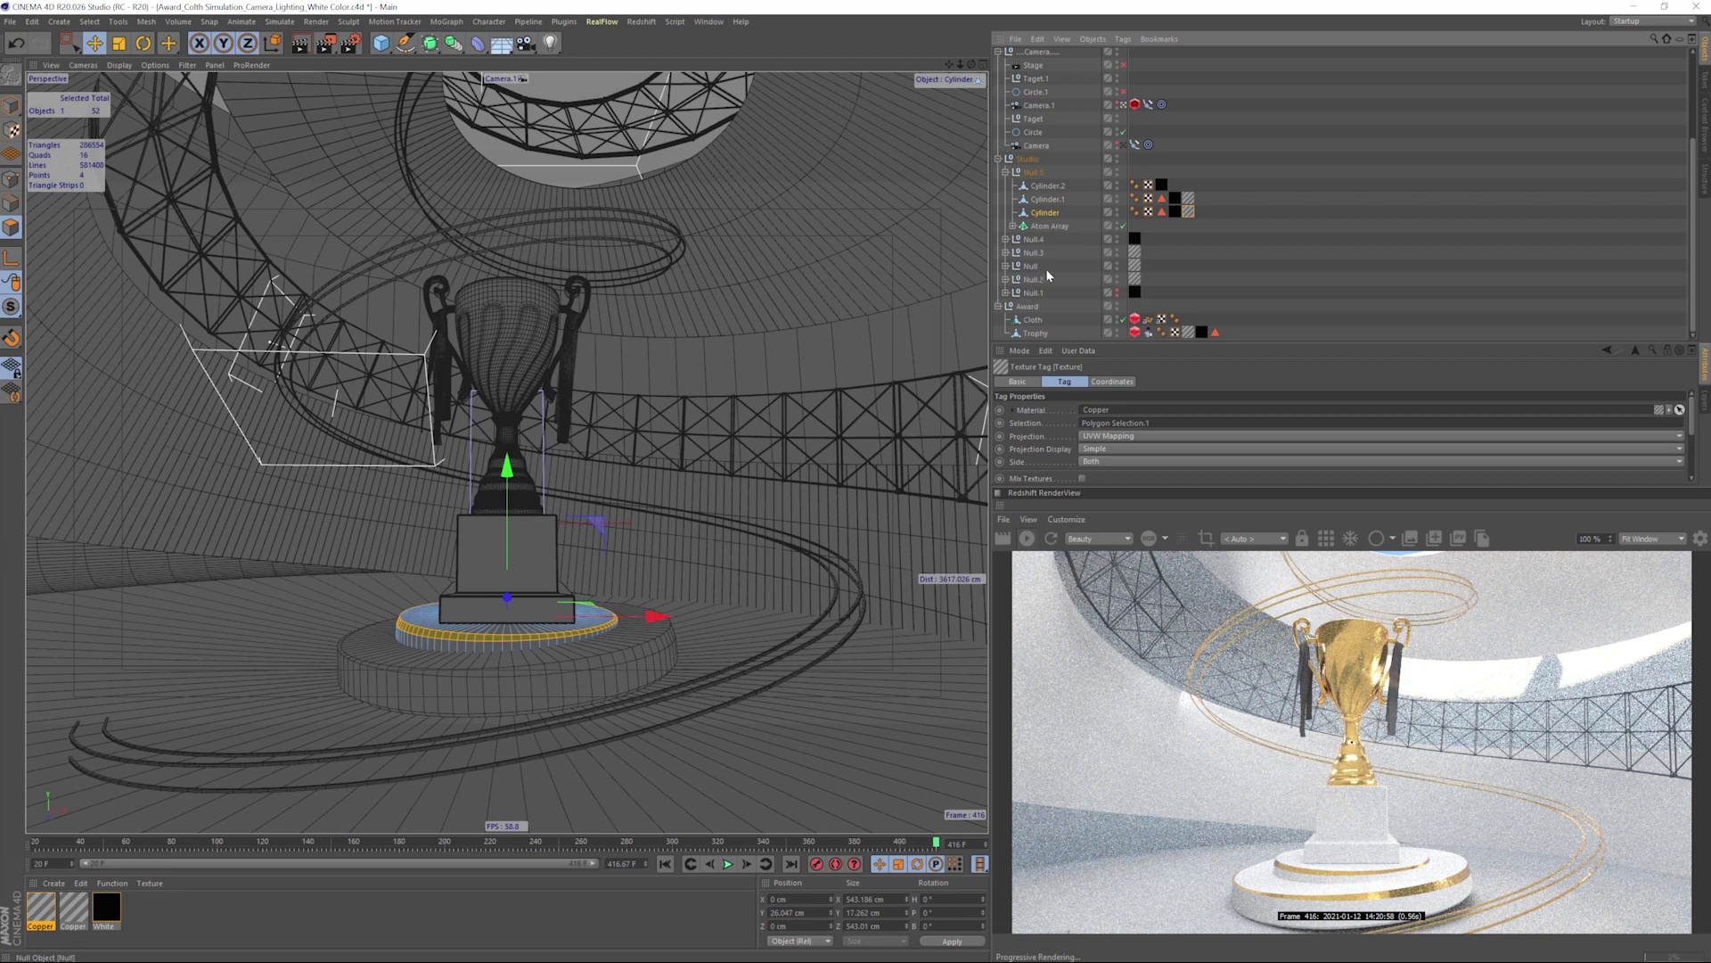
{"action": "scroll", "coordinate": [1111, 323], "scroll_direction": "up", "scroll_amount": 1}
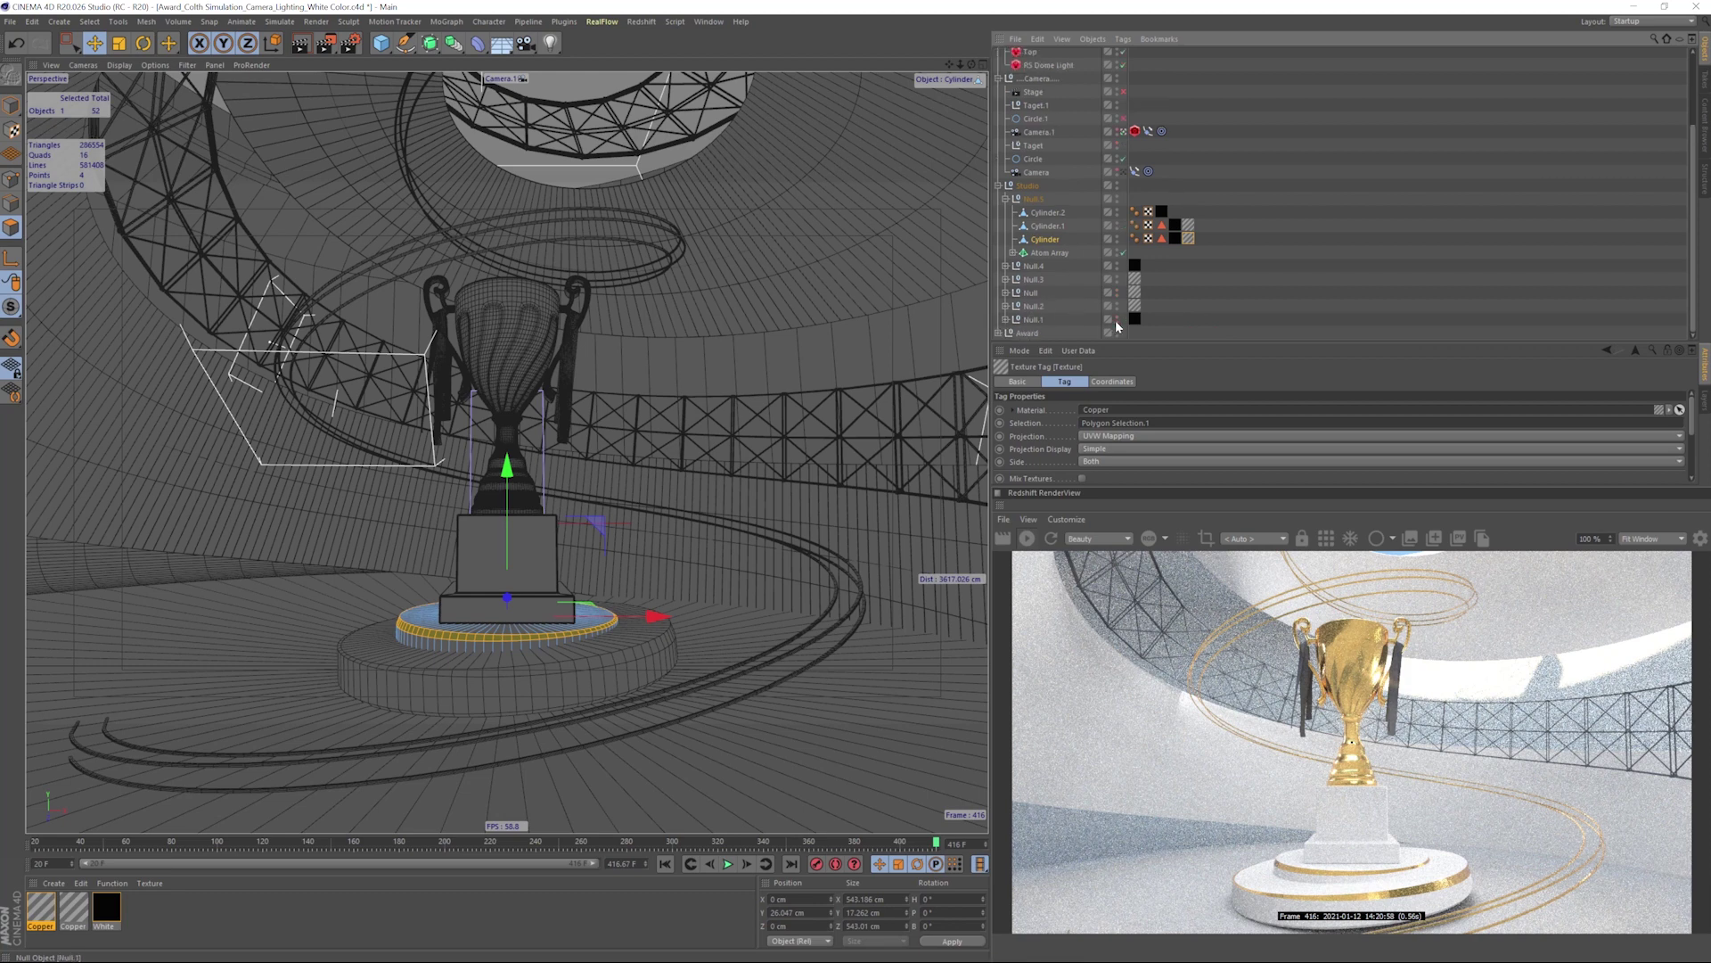
{"action": "left_click", "coordinate": [1116, 318]}
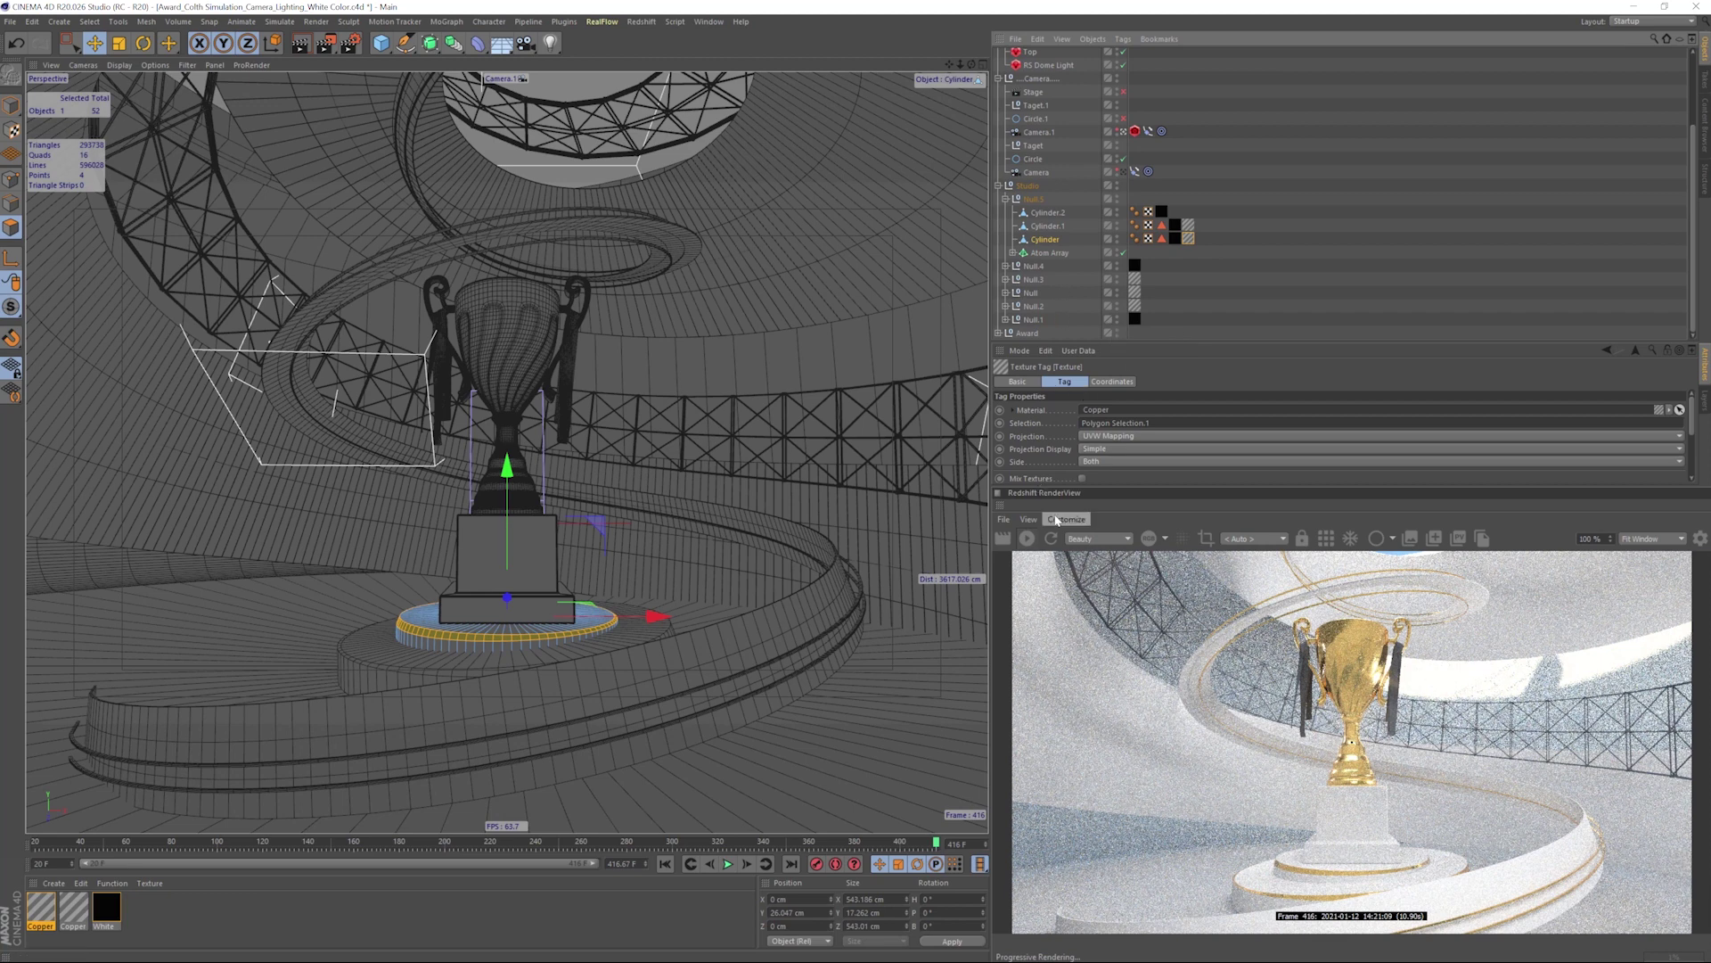
- Apply the White material to the Atom Array truss in Null.5 and collapse the group
{"action": "left_click", "coordinate": [1261, 235]}
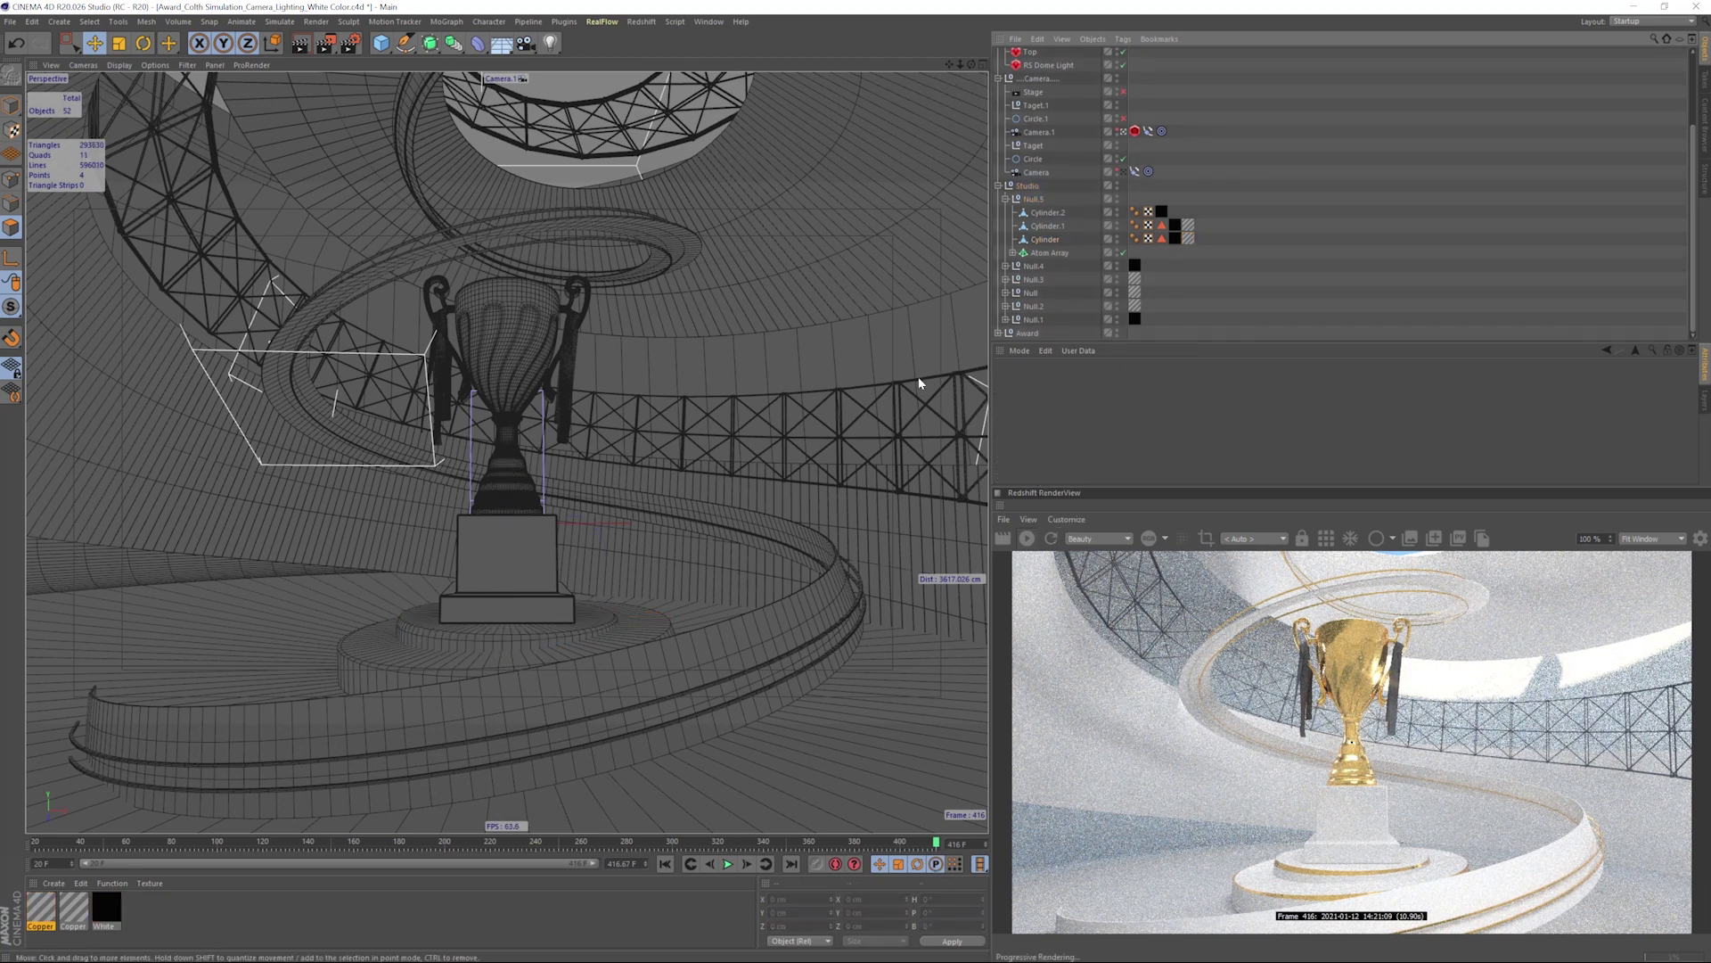
{"action": "left_click", "coordinate": [1050, 254]}
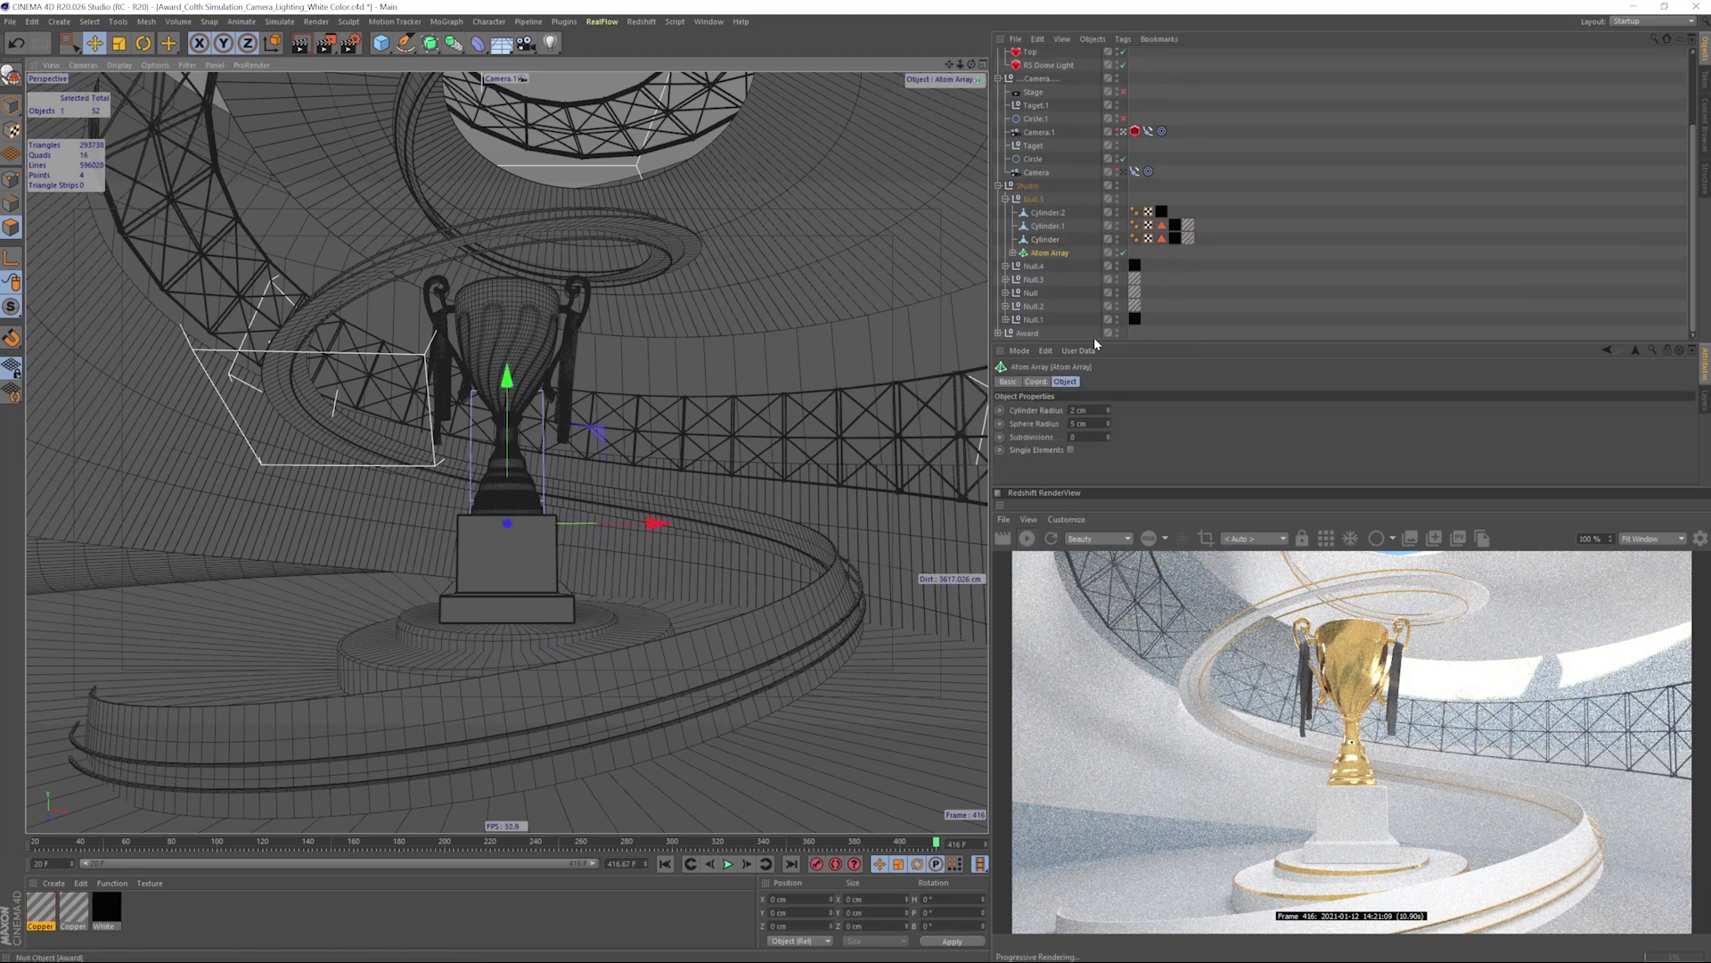
{"action": "left_click", "coordinate": [1189, 241]}
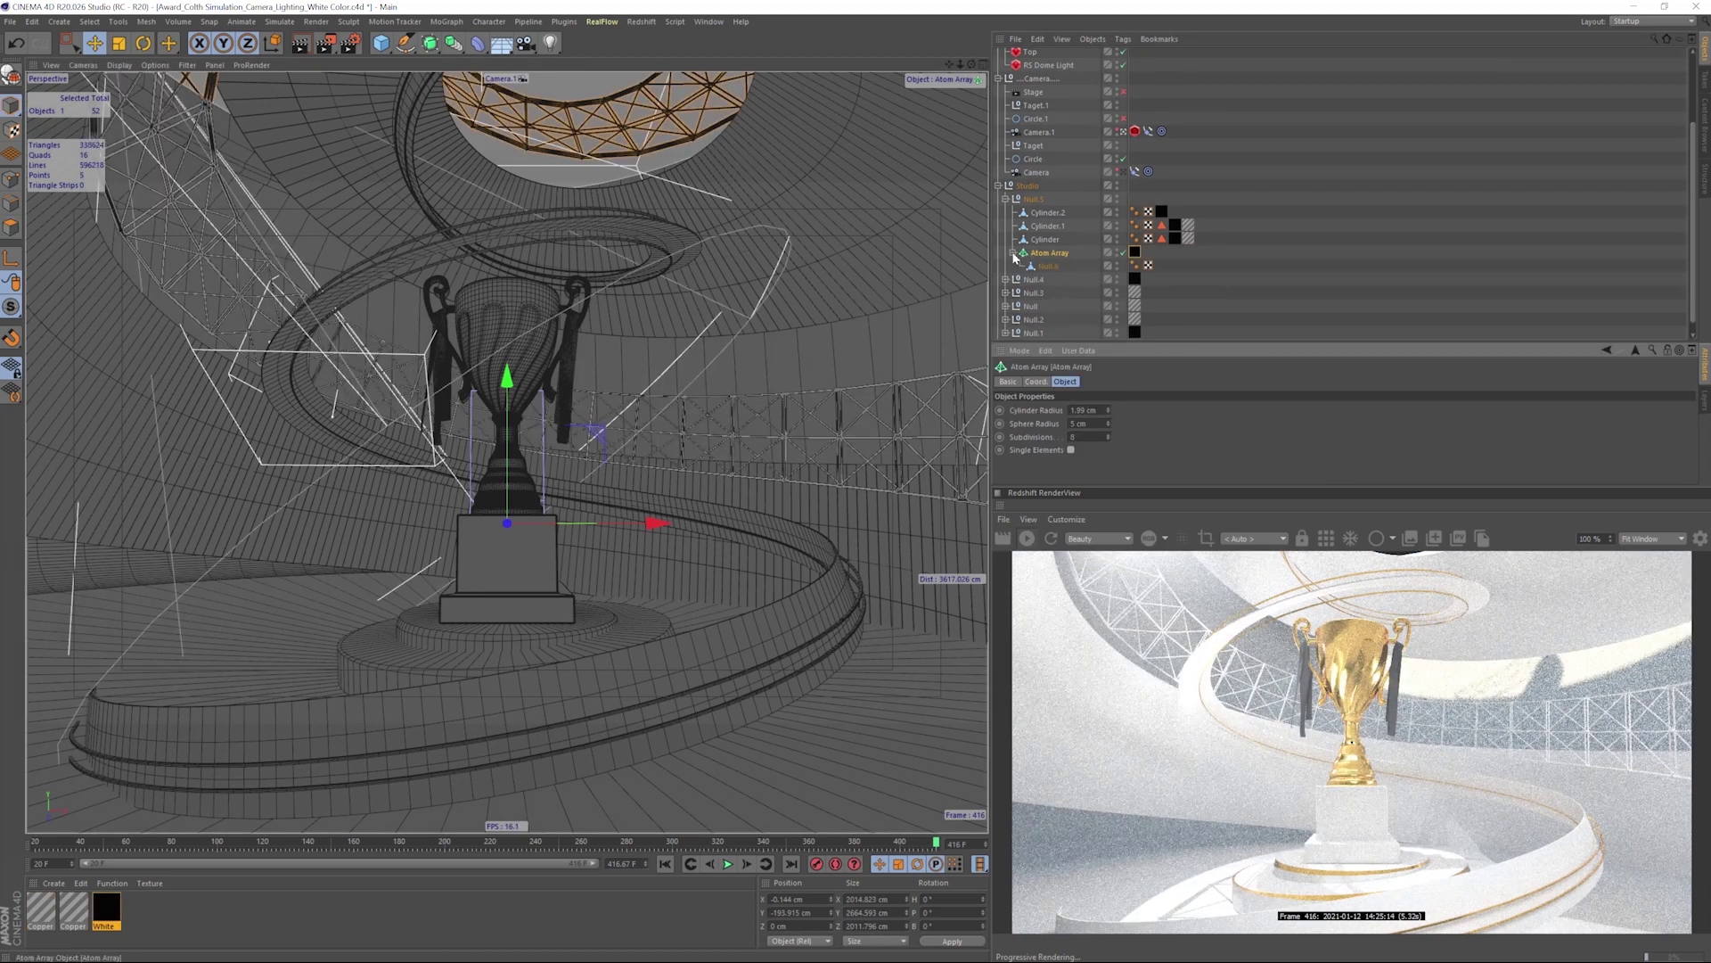
{"action": "left_click", "coordinate": [1012, 255]}
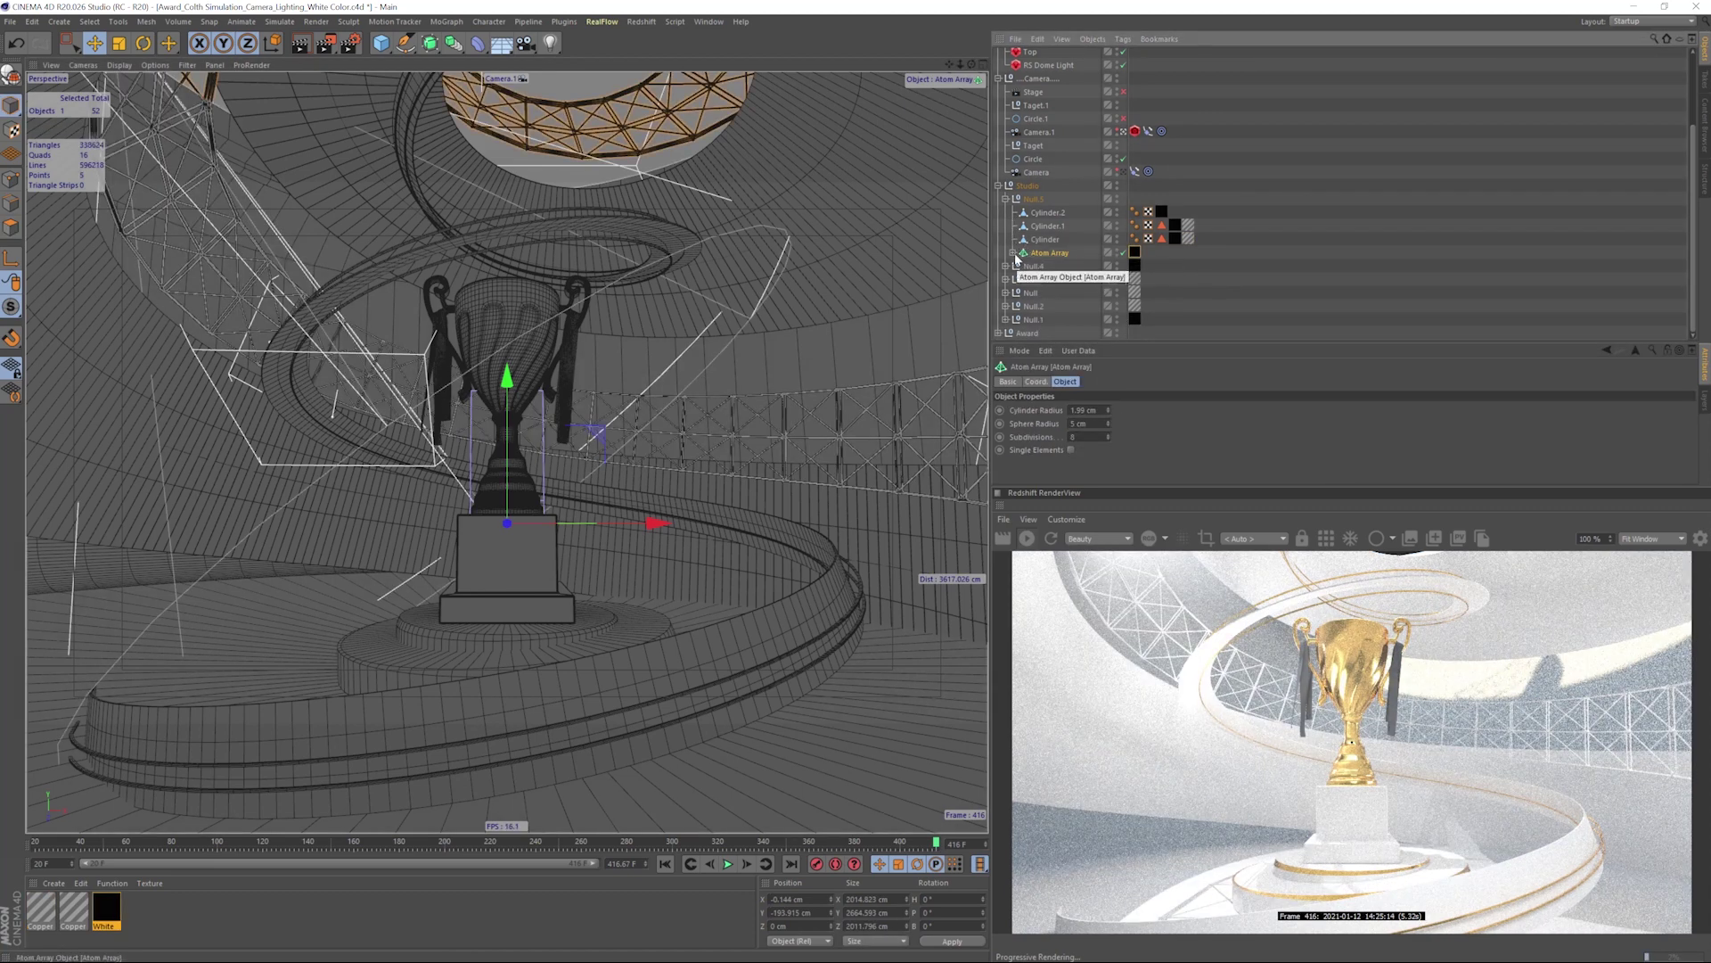
{"action": "left_click", "coordinate": [1134, 252]}
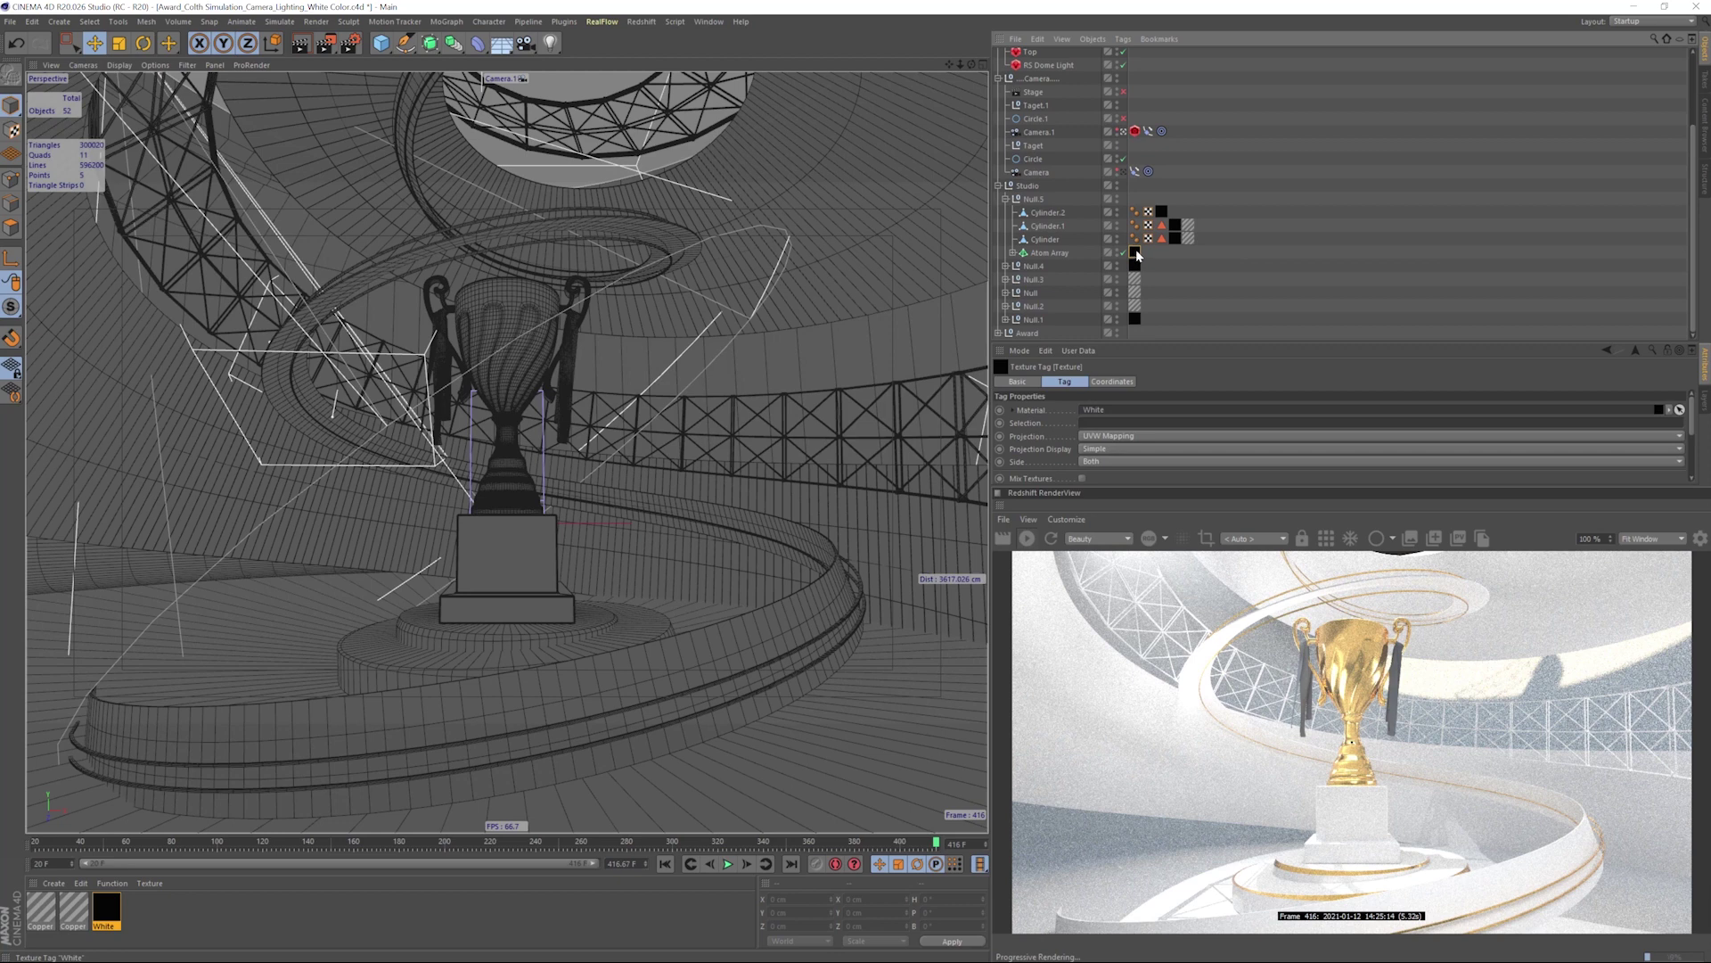
{"action": "left_click", "coordinate": [1005, 200]}
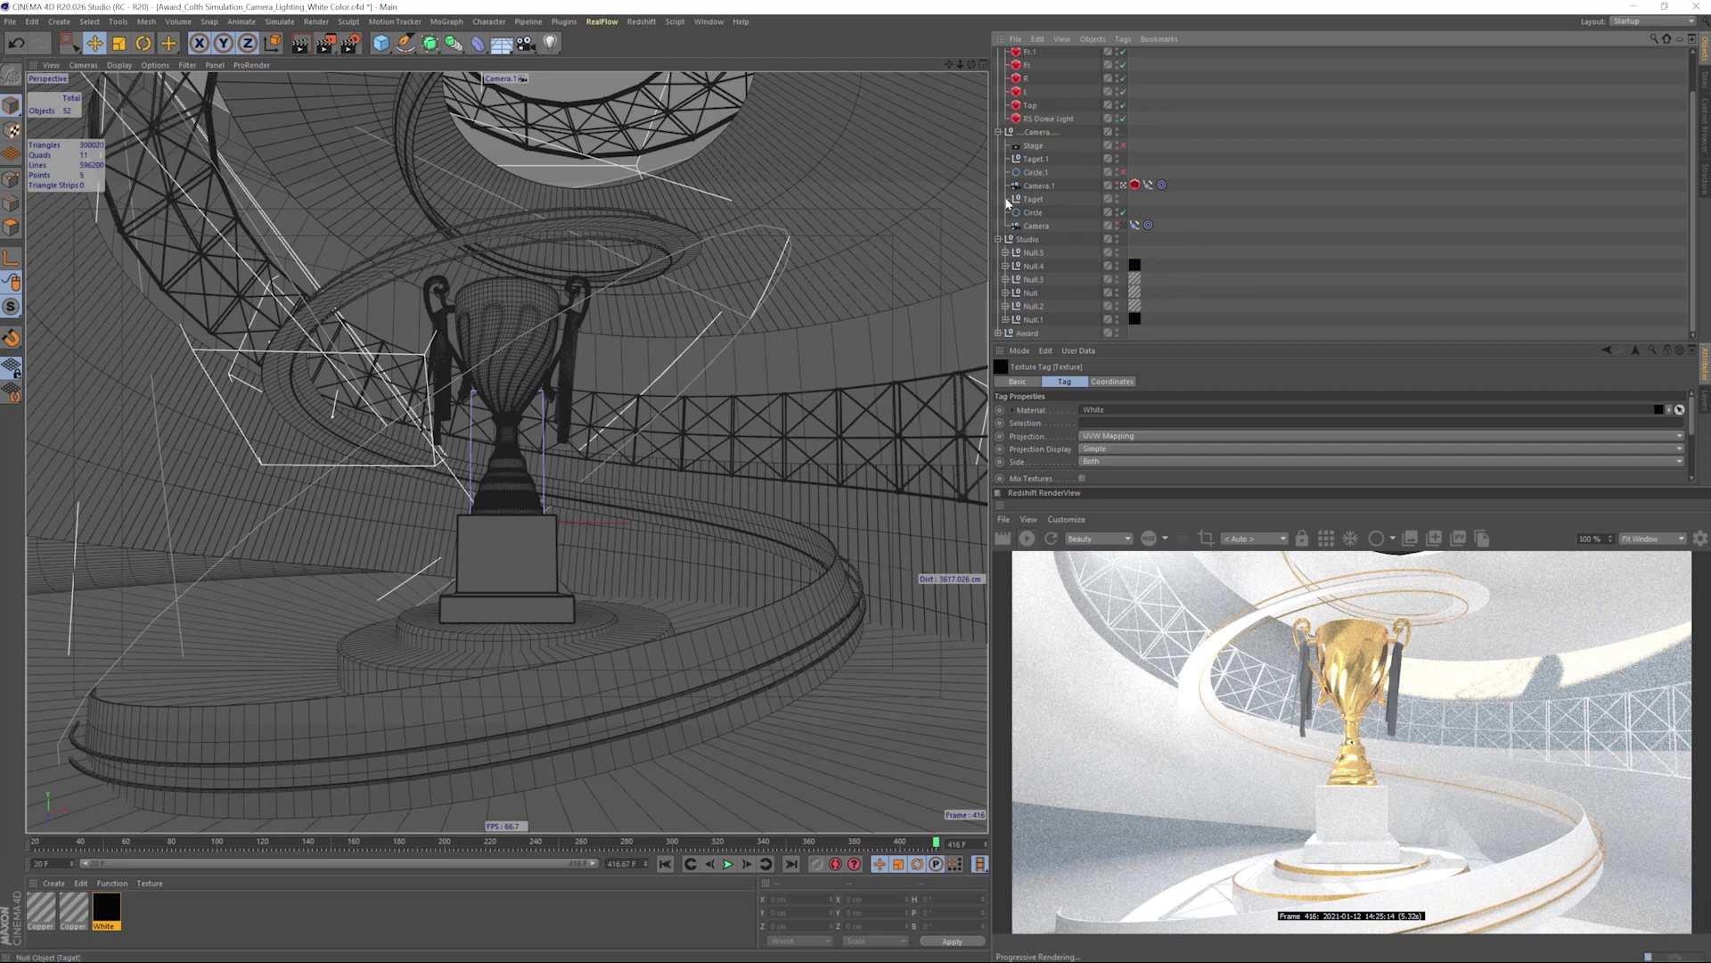
- Duplicate the Copper material, rename the copy Fabric and open its shader graph
{"action": "left_click", "coordinate": [267, 905]}
{"action": "left_click", "coordinate": [73, 908]}
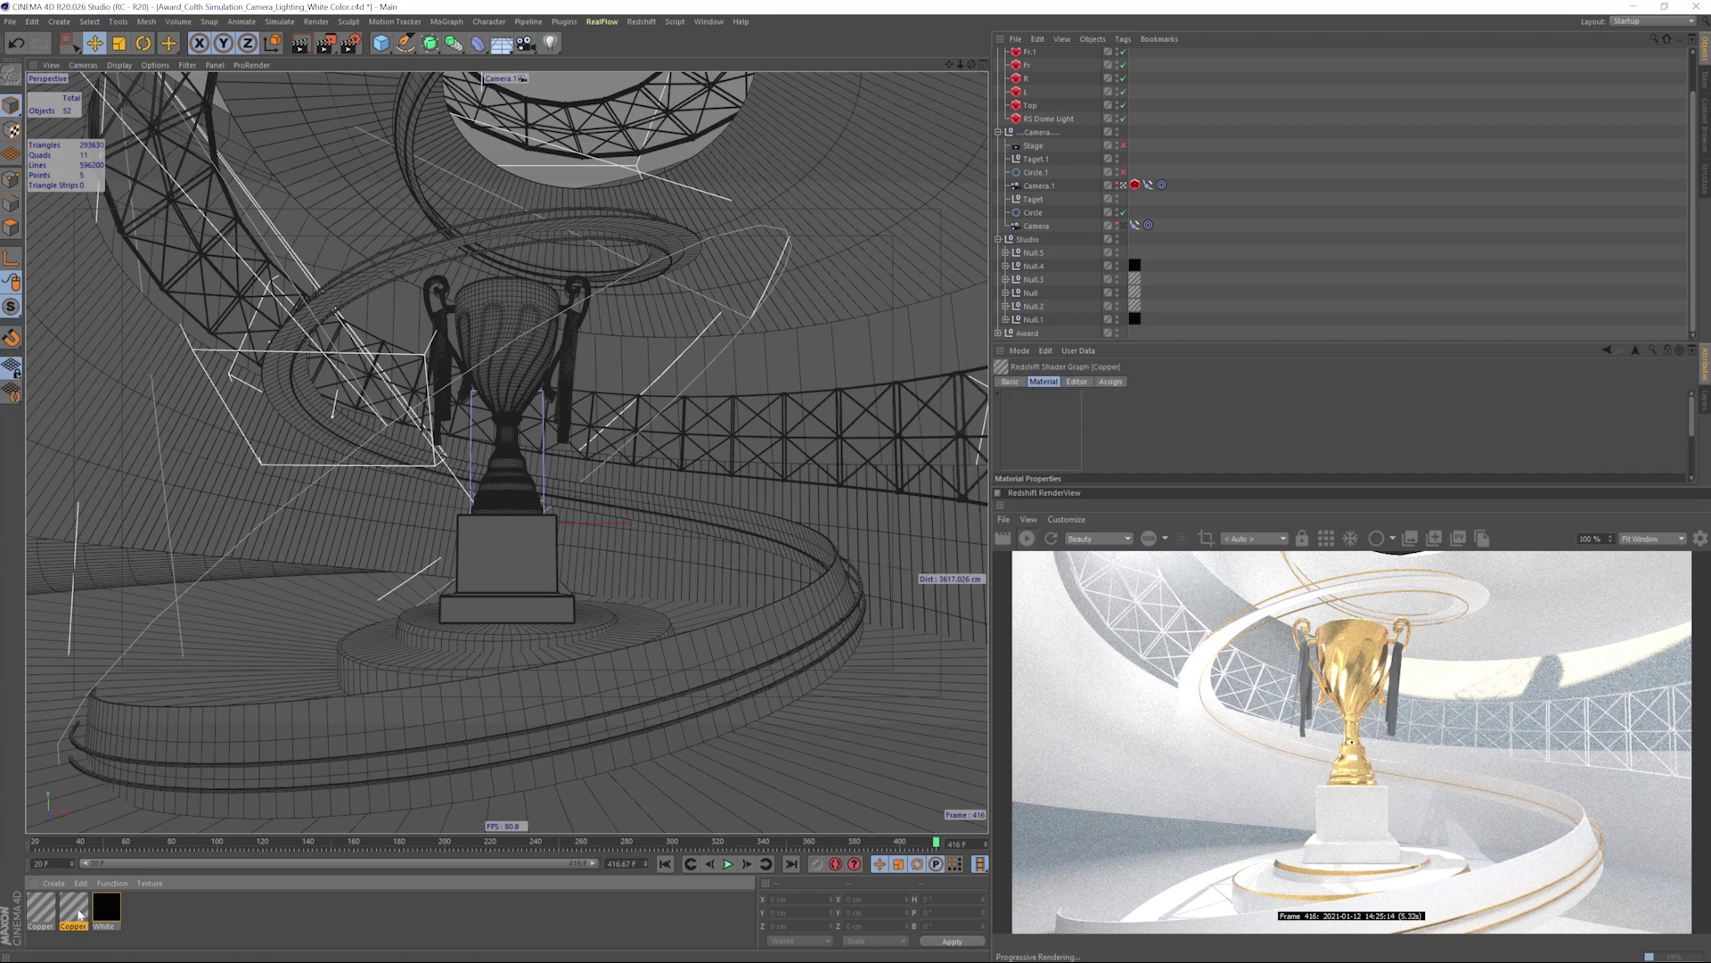
{"action": "left_click_drag", "start_coordinate": [62, 921], "coordinate": [39, 920], "text": "ctrl"}
{"action": "double_click", "coordinate": [40, 911]}
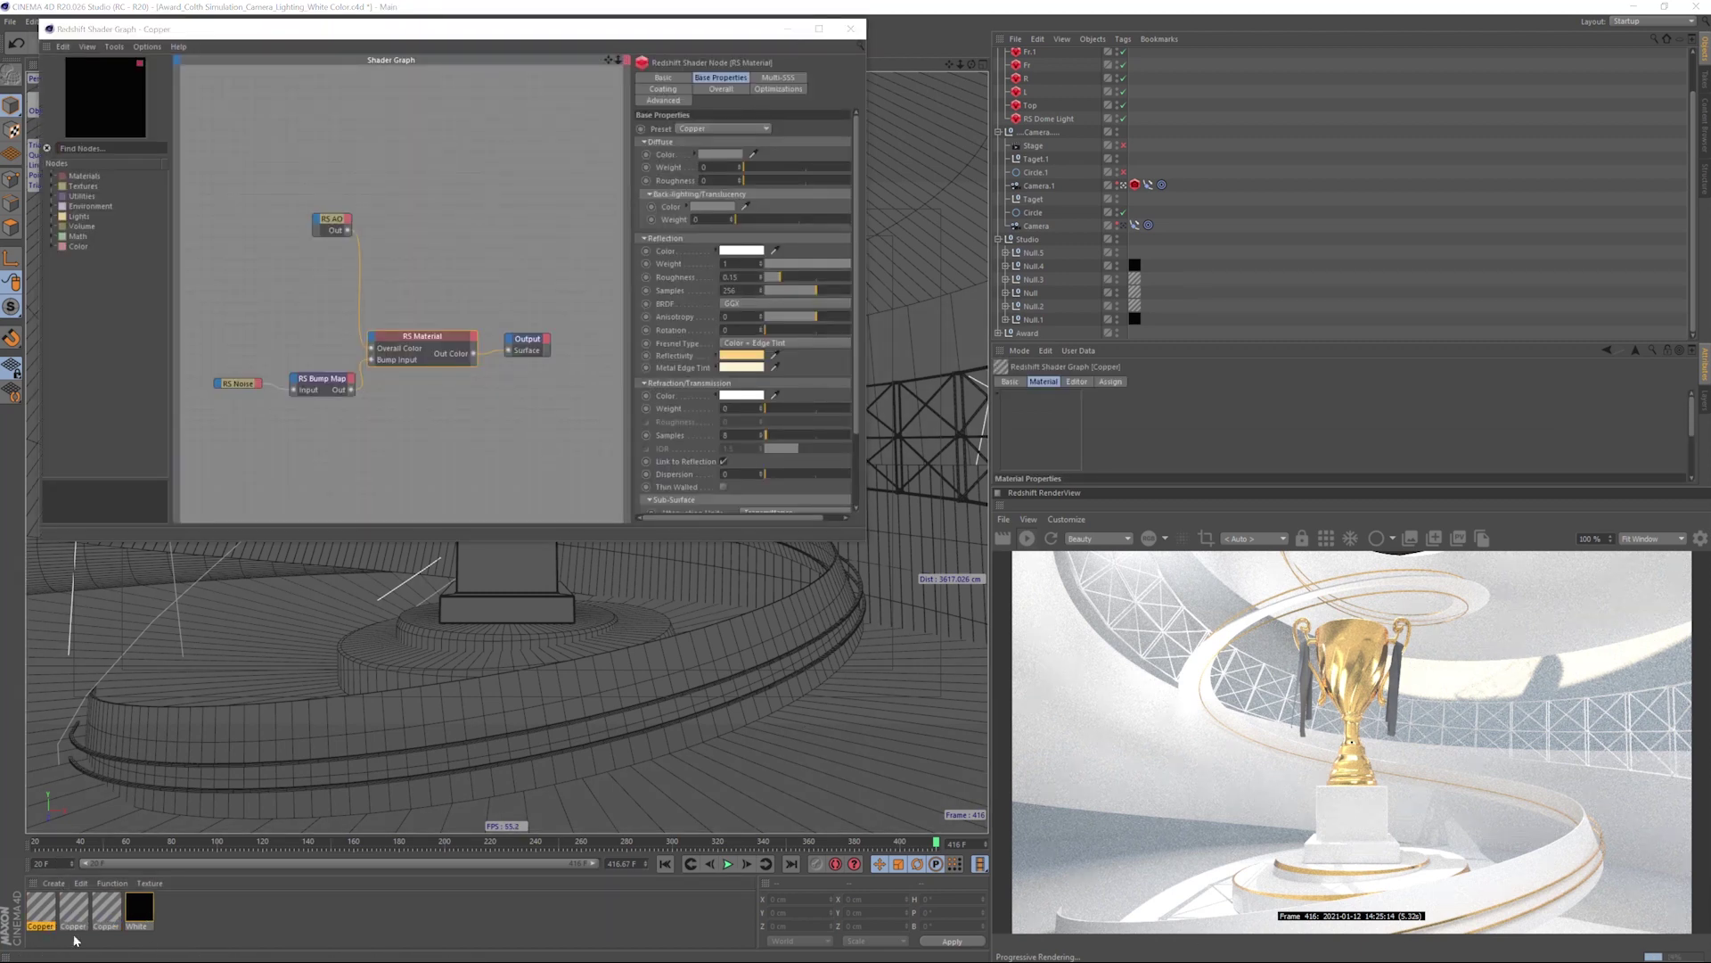
{"action": "double_click", "coordinate": [74, 934]}
{"action": "double_click", "coordinate": [79, 927]}
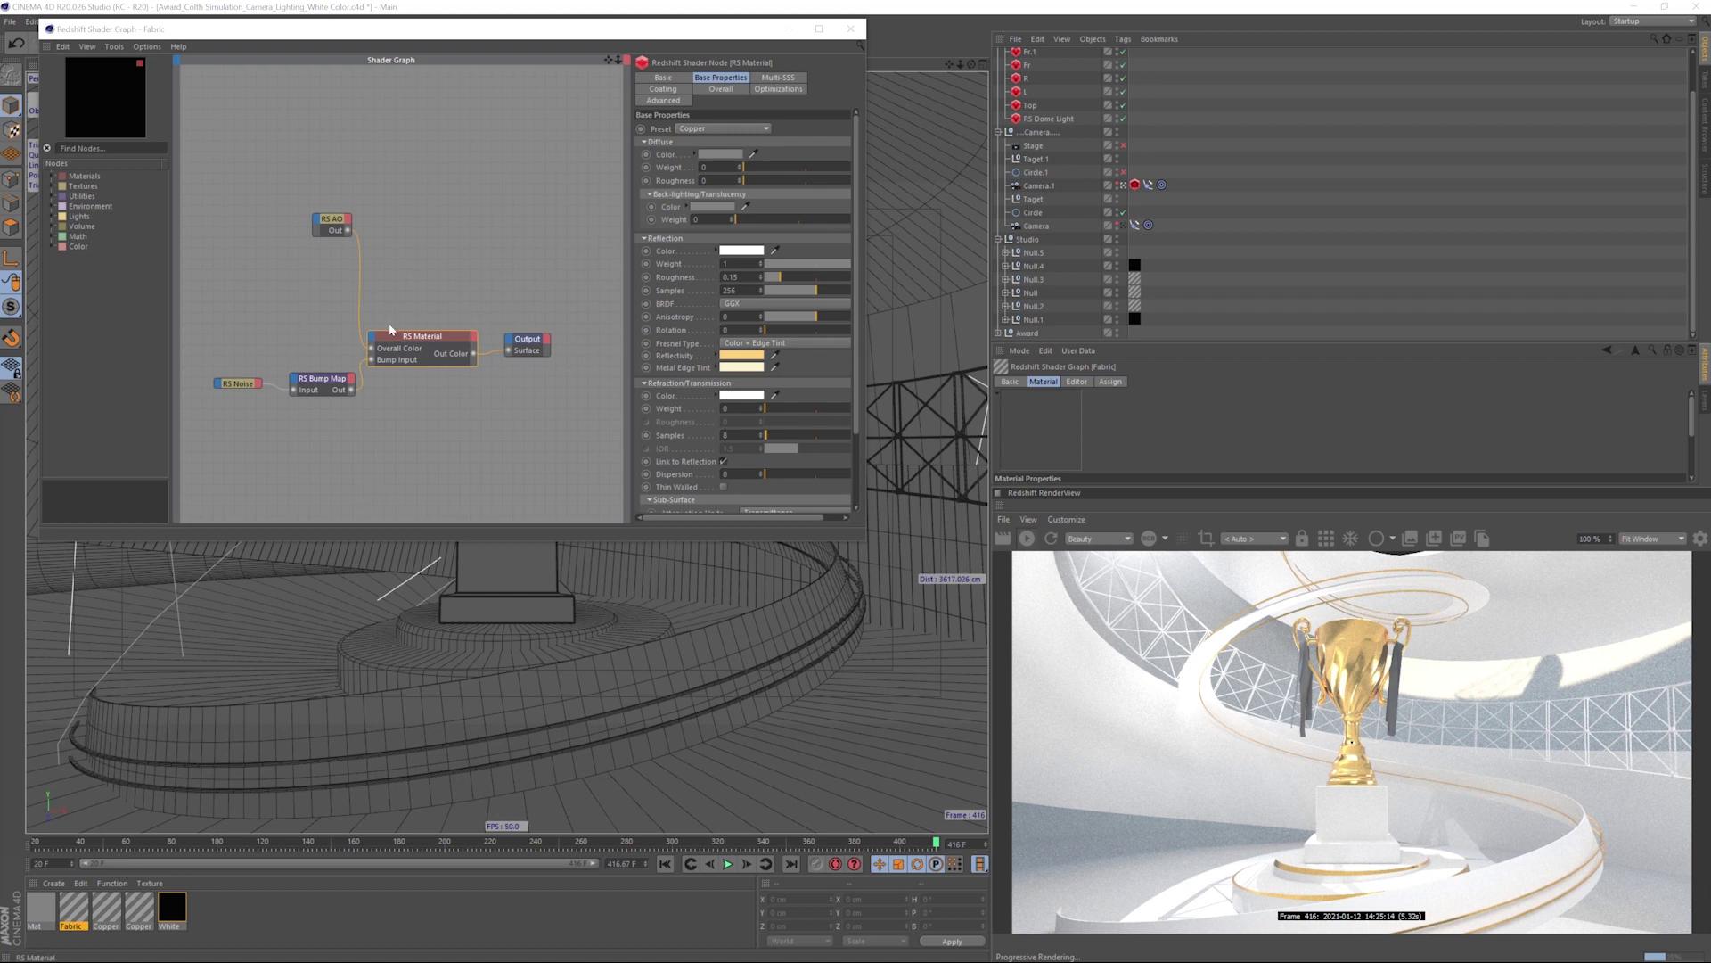
- Add a Texture node to the Fabric shader graph and delete the RS Noise node
{"action": "left_click", "coordinate": [86, 148]}
{"action": "type", "text": "tex"}
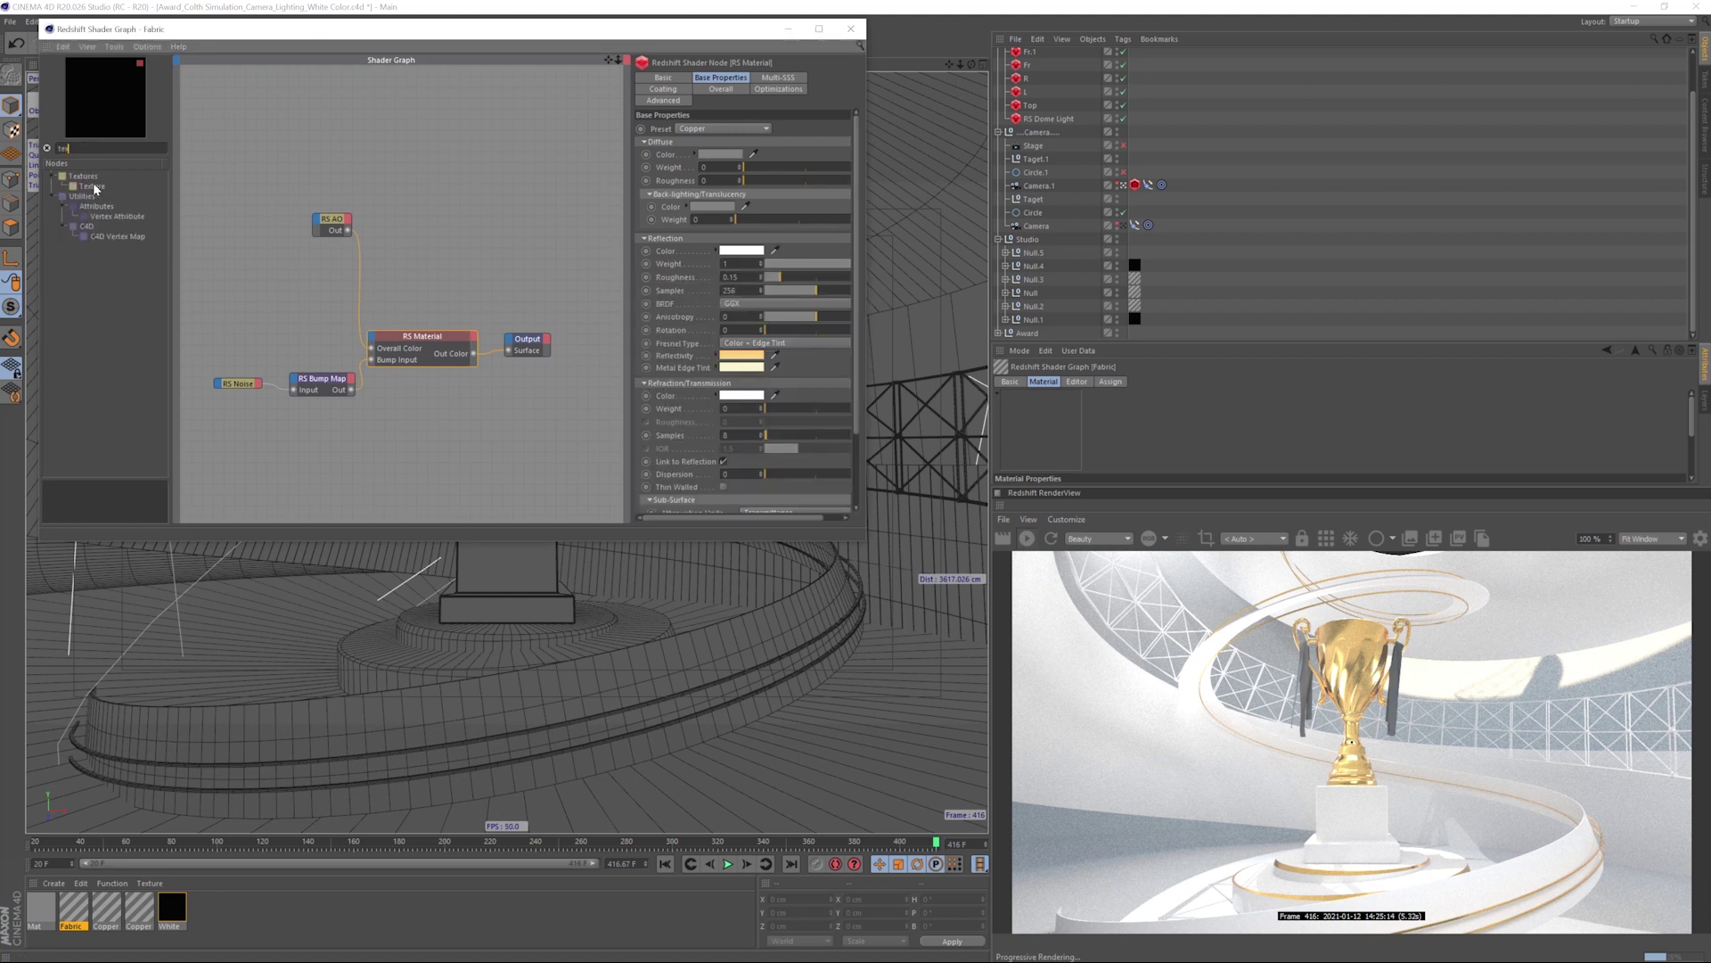
{"action": "left_click_drag", "start_coordinate": [92, 187], "coordinate": [253, 305]}
{"action": "left_click_drag", "start_coordinate": [246, 386], "coordinate": [237, 395]}
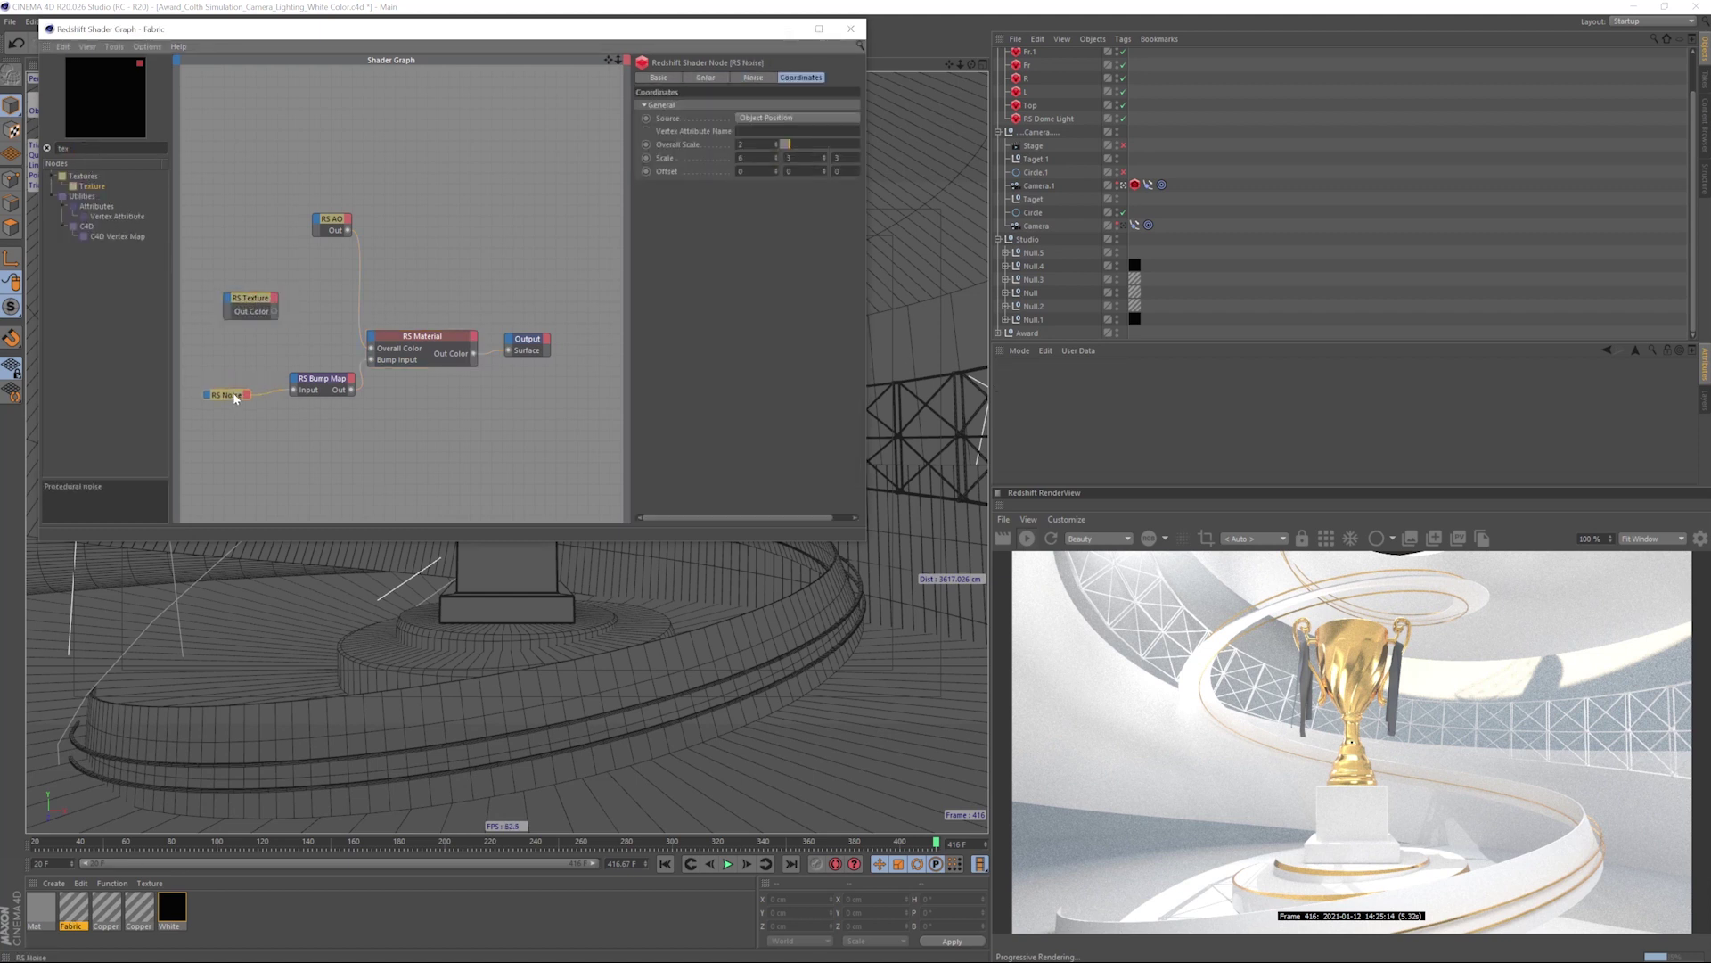
{"action": "key", "text": "Delete"}
- Load Capture1.JPG from the Texture folder into the RS Texture node, widening the graph window and its parameter area
{"action": "left_click", "coordinate": [257, 306]}
{"action": "left_click_drag", "start_coordinate": [867, 256], "coordinate": [954, 257]}
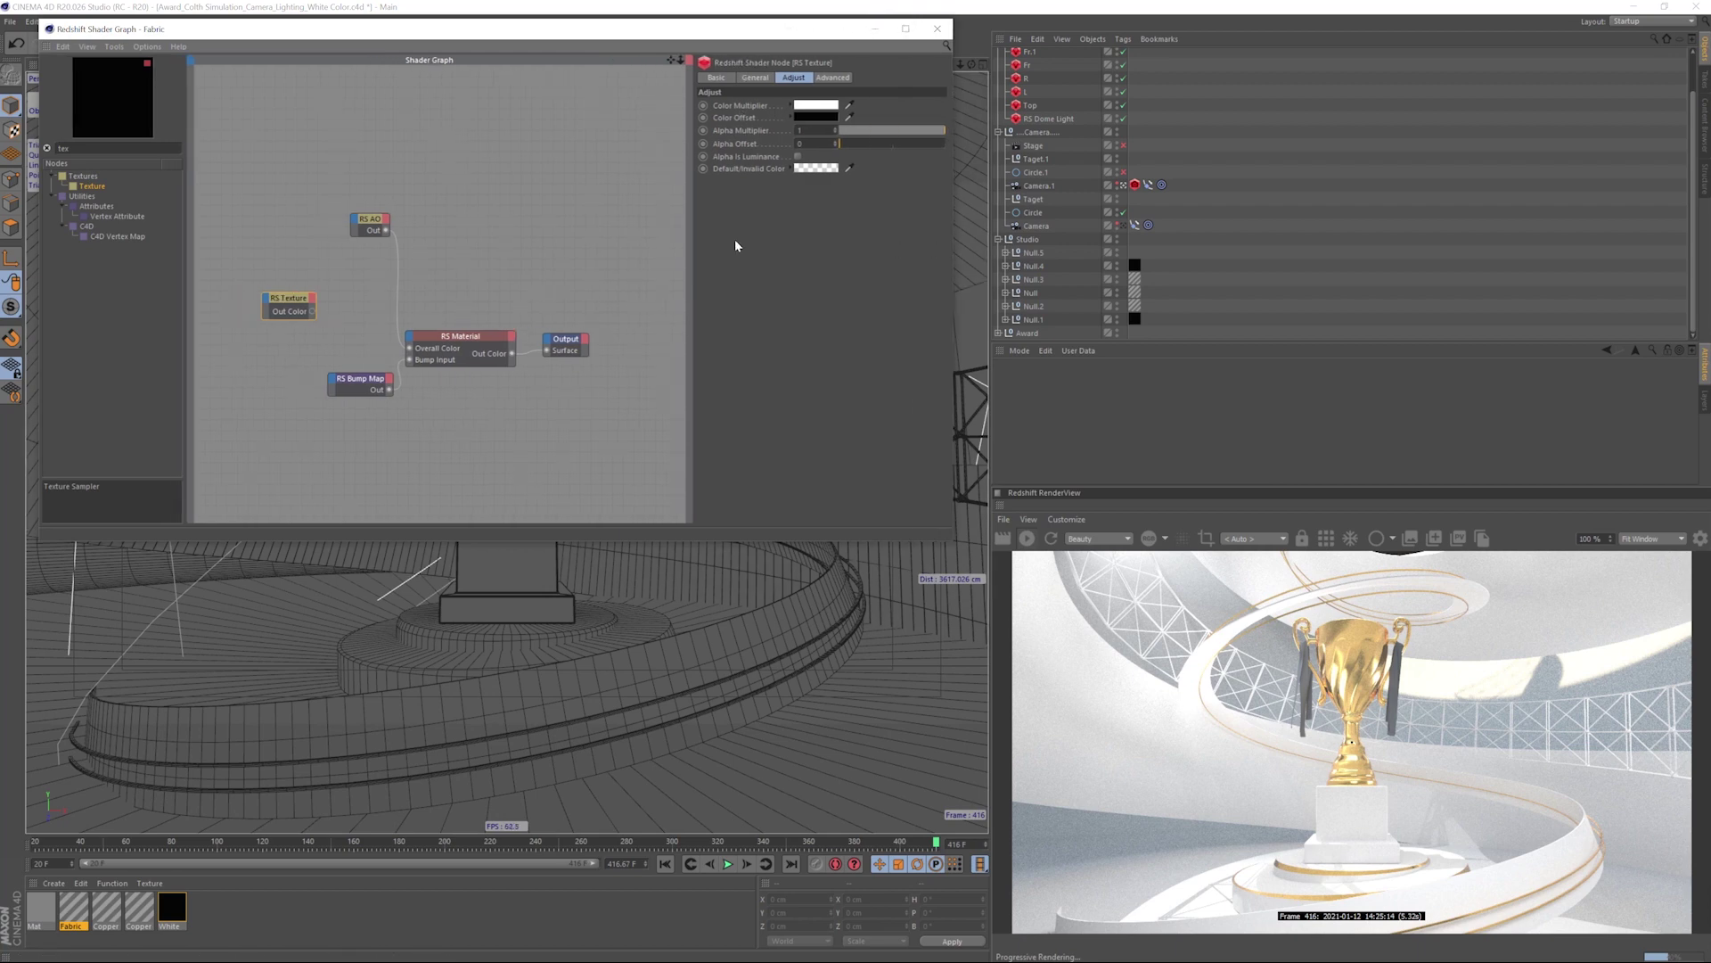
{"action": "left_click_drag", "start_coordinate": [694, 243], "coordinate": [621, 242]}
{"action": "left_click", "coordinate": [679, 80]}
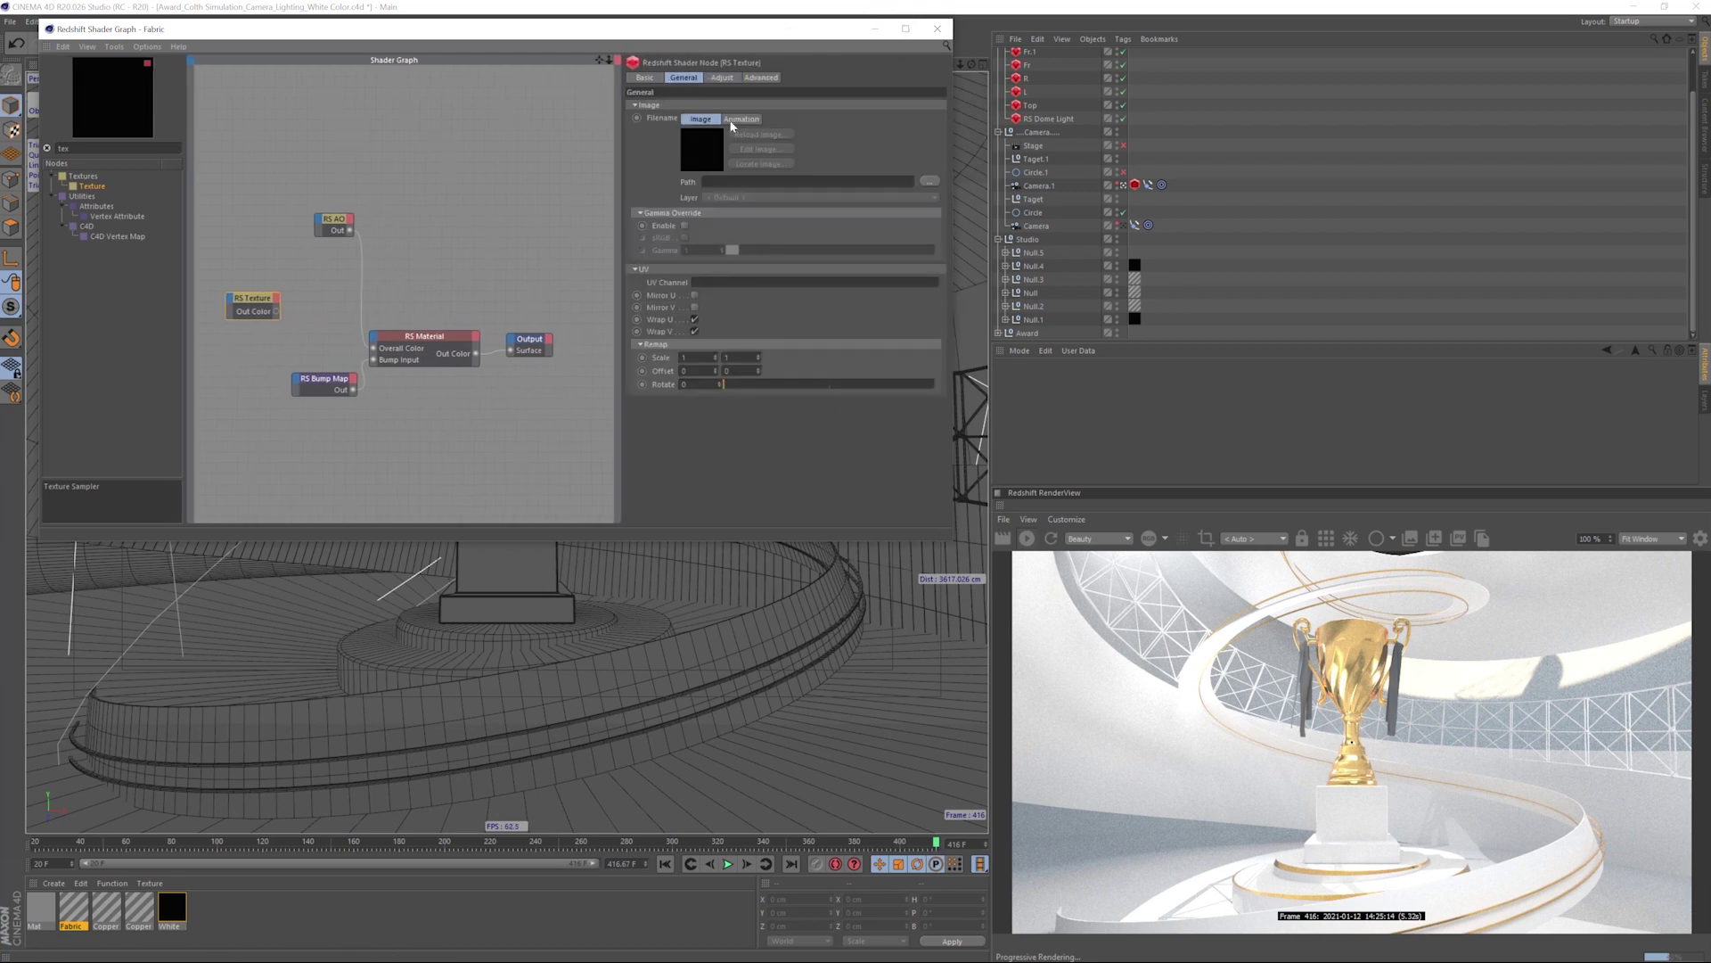
{"action": "left_click", "coordinate": [931, 181]}
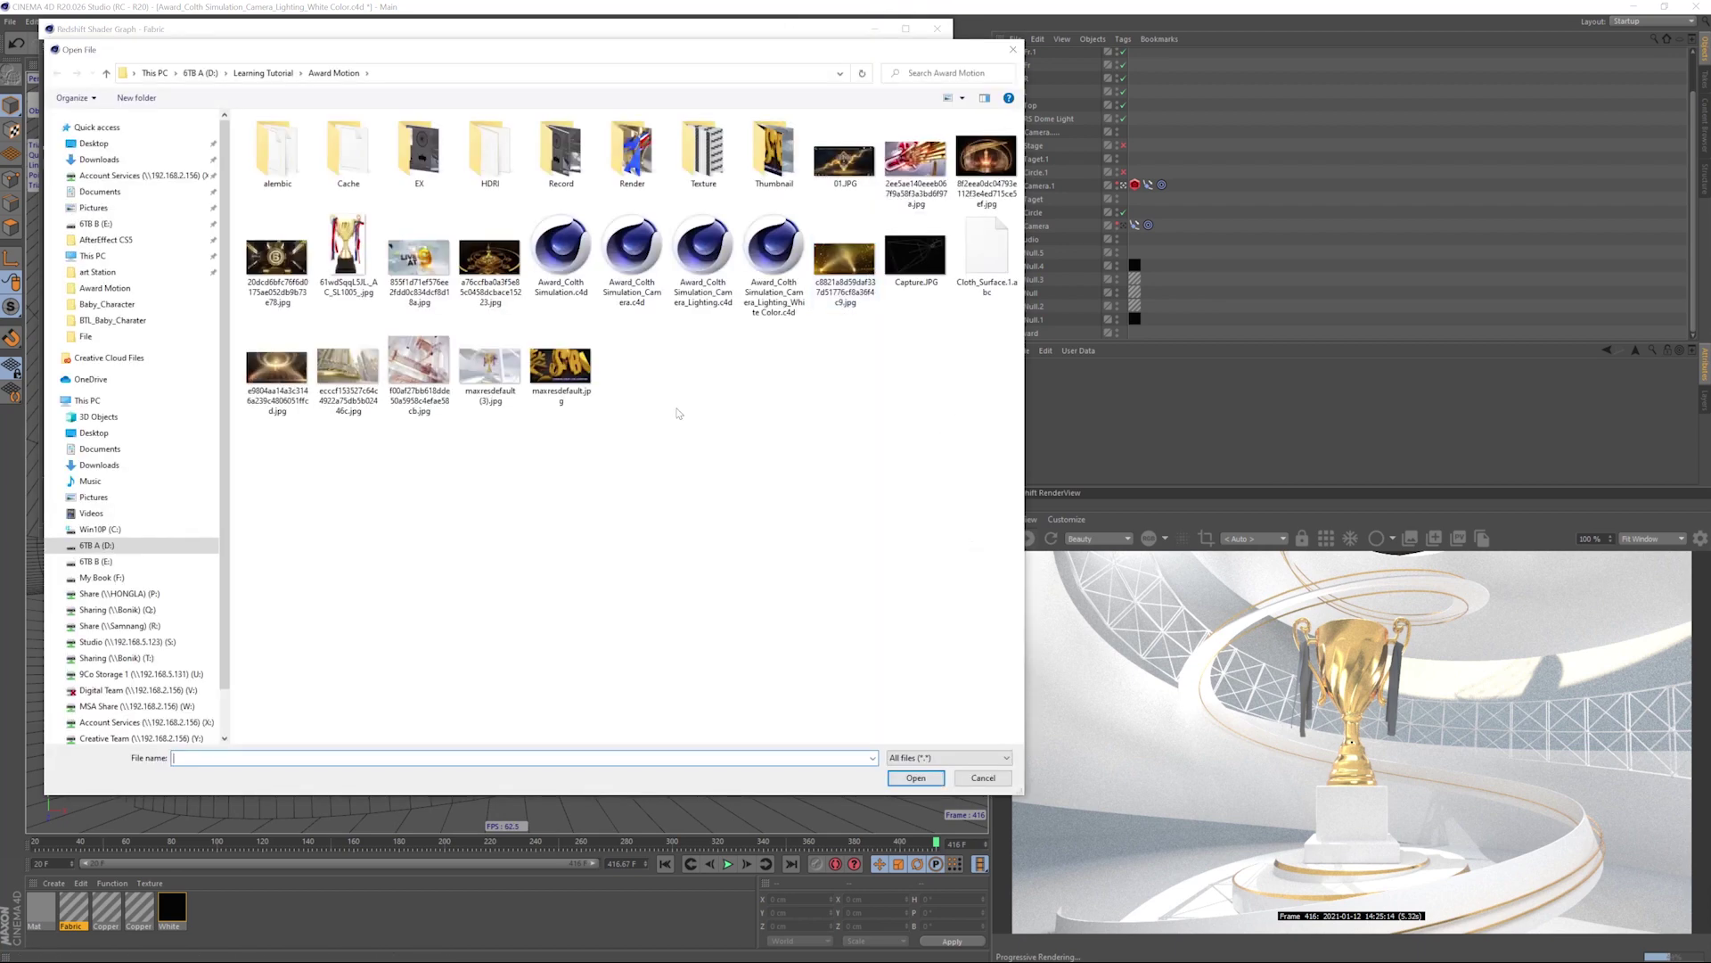
{"action": "double_click", "coordinate": [719, 175]}
{"action": "left_click", "coordinate": [624, 162]}
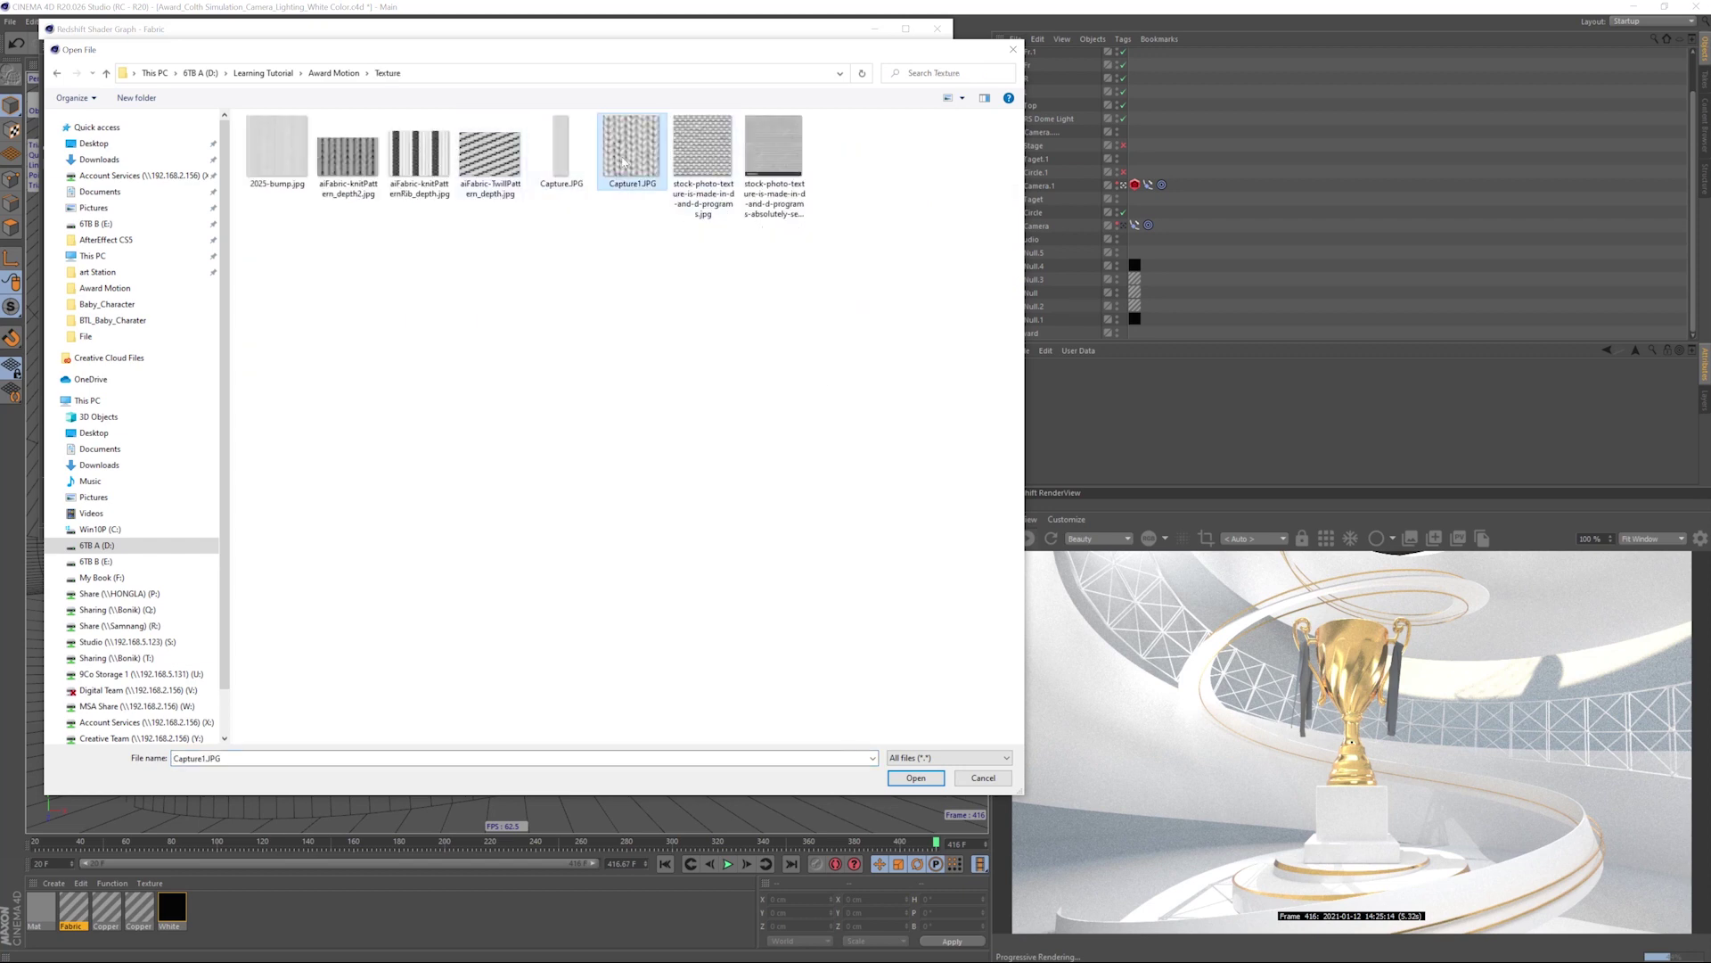
{"action": "double_click", "coordinate": [624, 162]}
{"action": "left_click", "coordinate": [947, 535]}
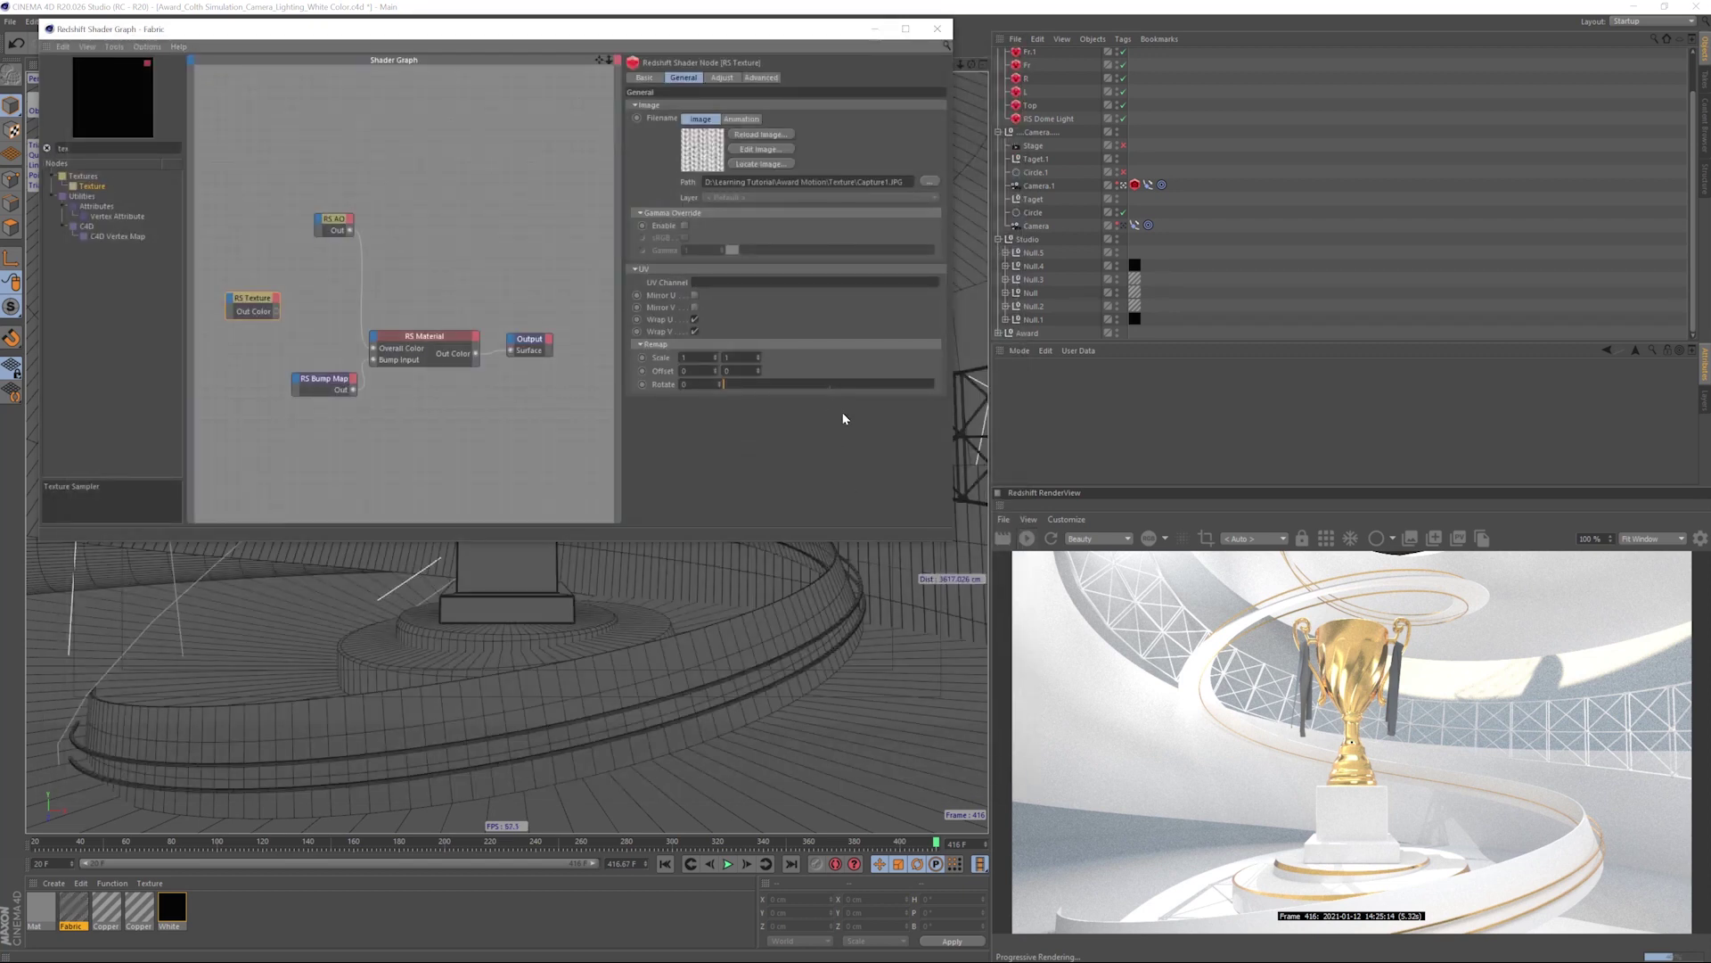
- Connect the RS Texture node's Out Color to the RS Bump Map input and tidy the node's position
{"action": "left_click_drag", "start_coordinate": [263, 308], "coordinate": [256, 315]}
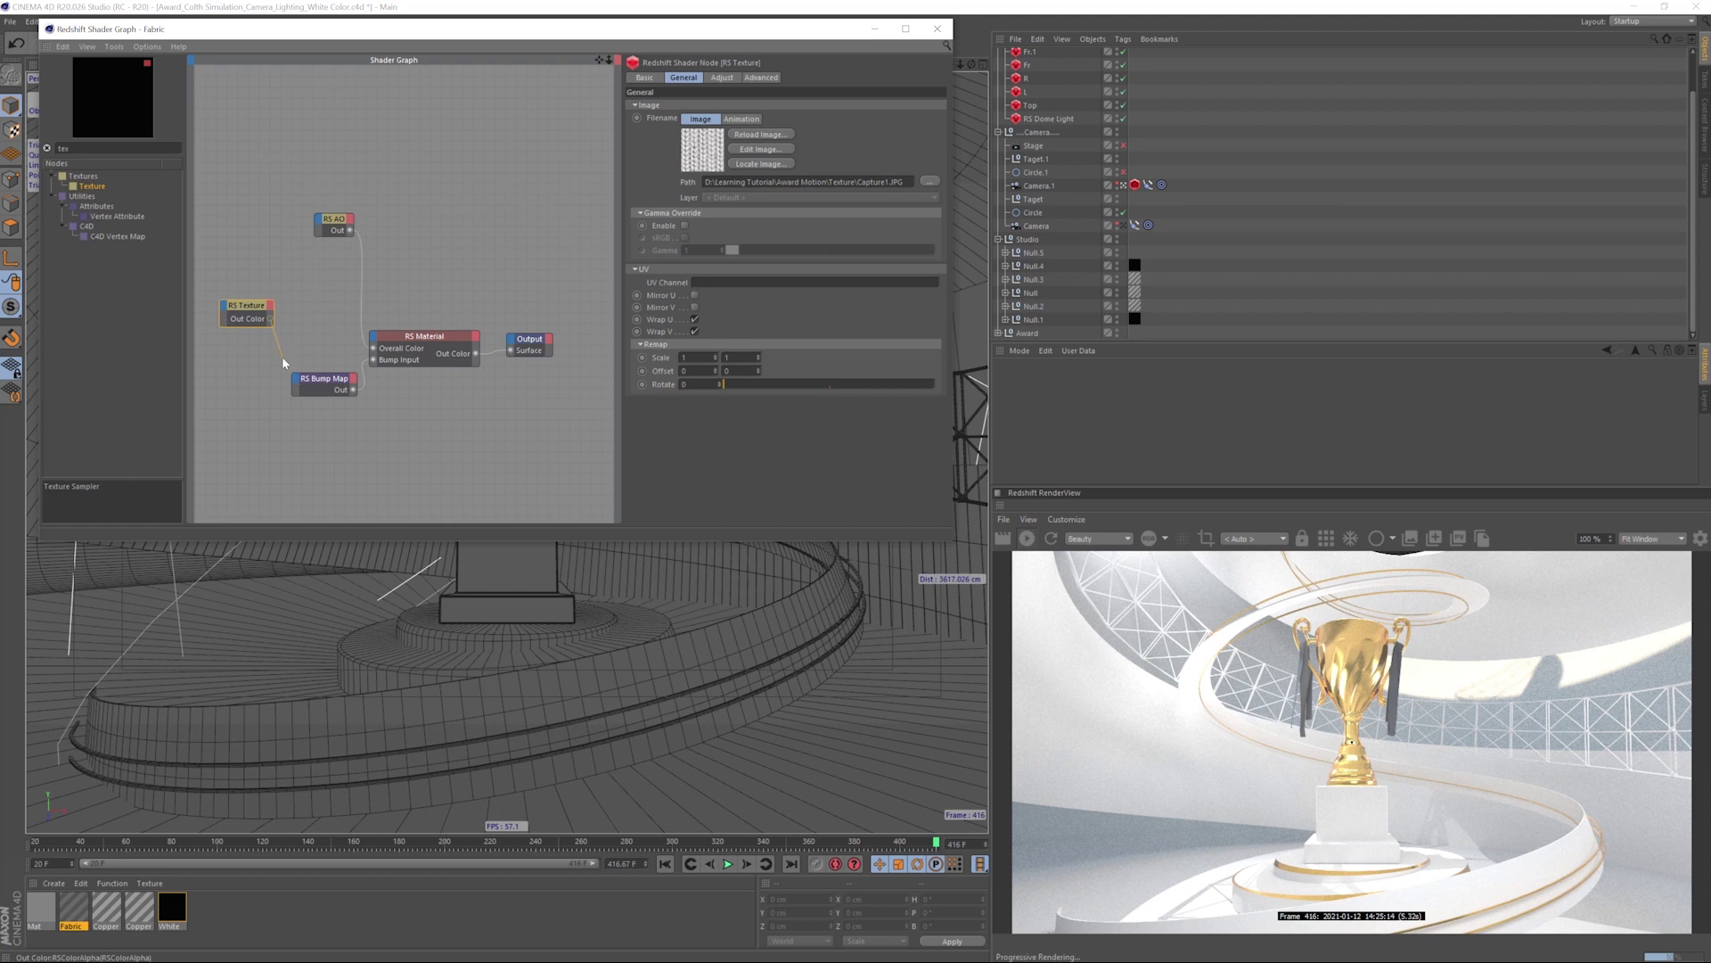
{"action": "left_click", "coordinate": [355, 399]}
{"action": "left_click_drag", "start_coordinate": [249, 315], "coordinate": [256, 324]}
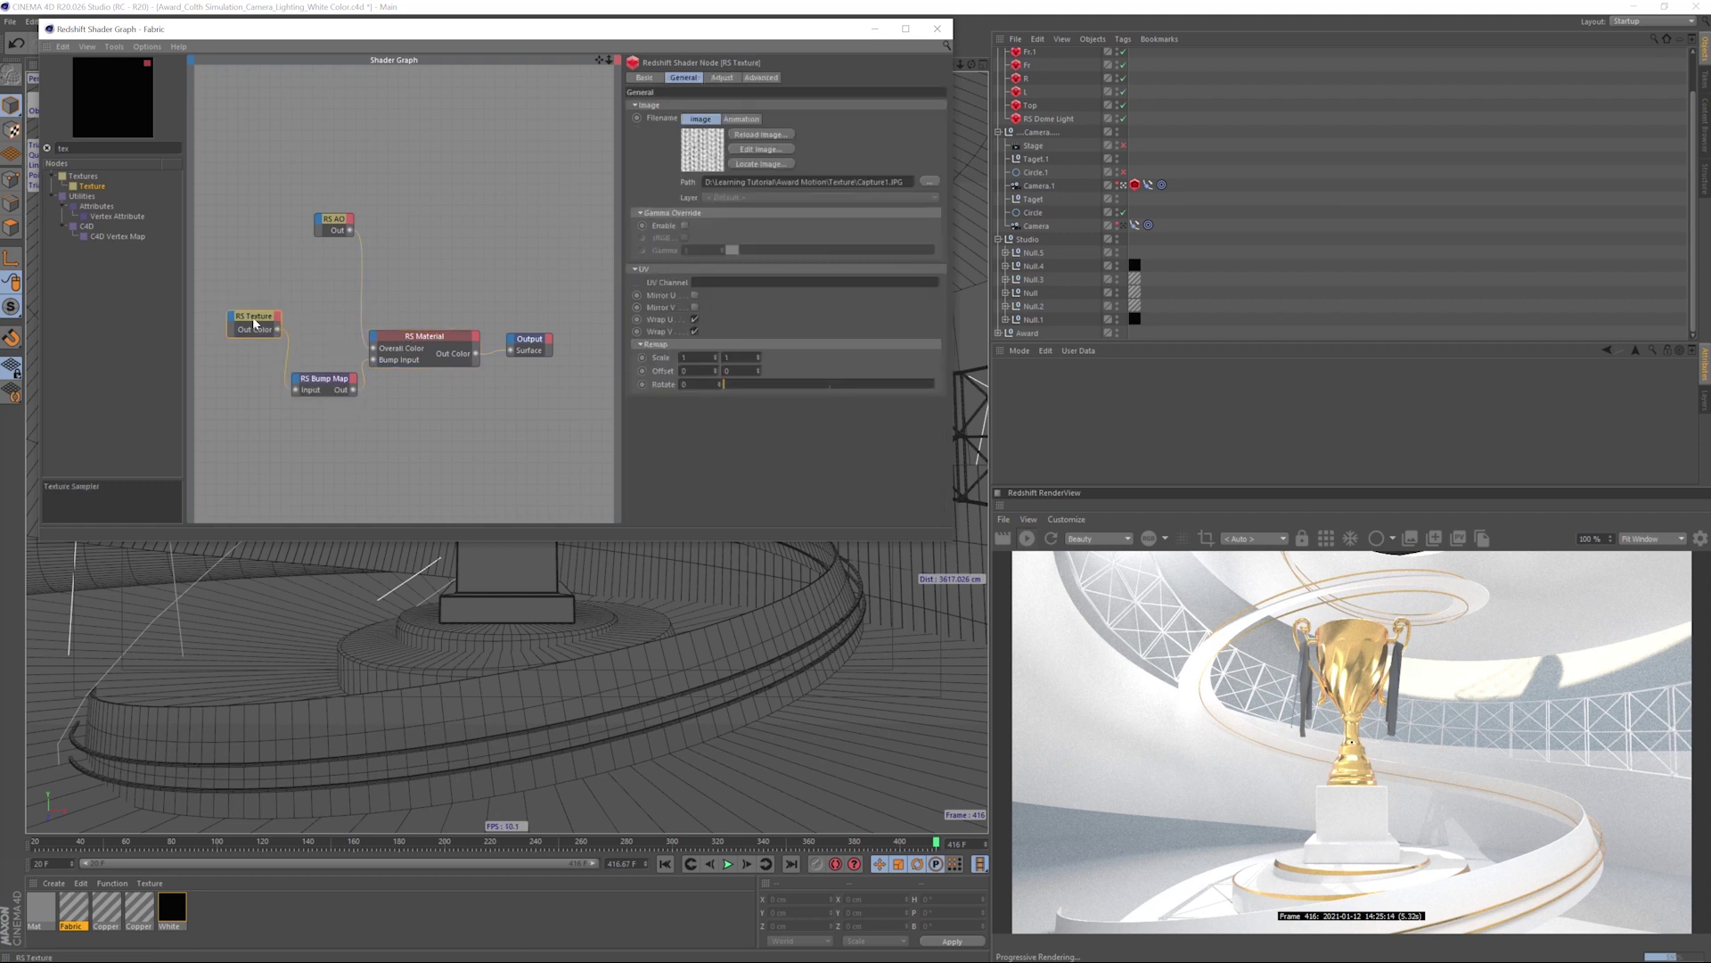
- Disconnect the RS AO node from the Fabric material and add an RS Ramp node to the graph
{"action": "left_click_drag", "start_coordinate": [345, 223], "coordinate": [323, 225]}
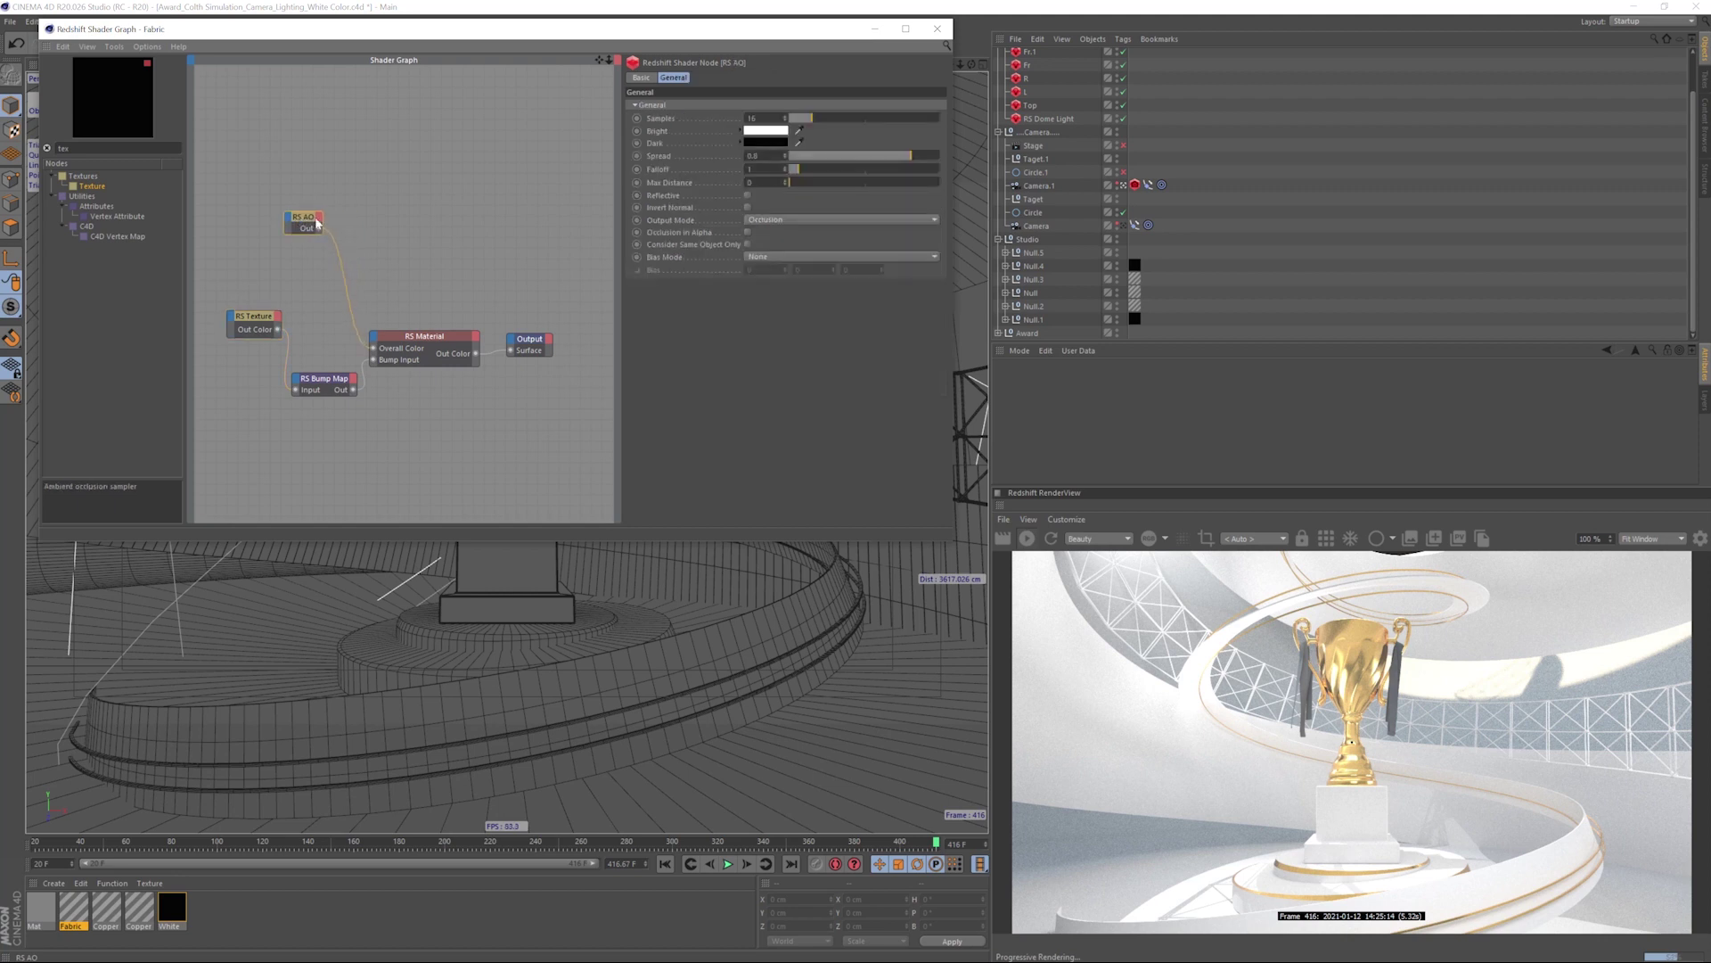
{"action": "type", "text": "ram"}
{"action": "left_click_drag", "start_coordinate": [79, 149], "coordinate": [390, 244]}
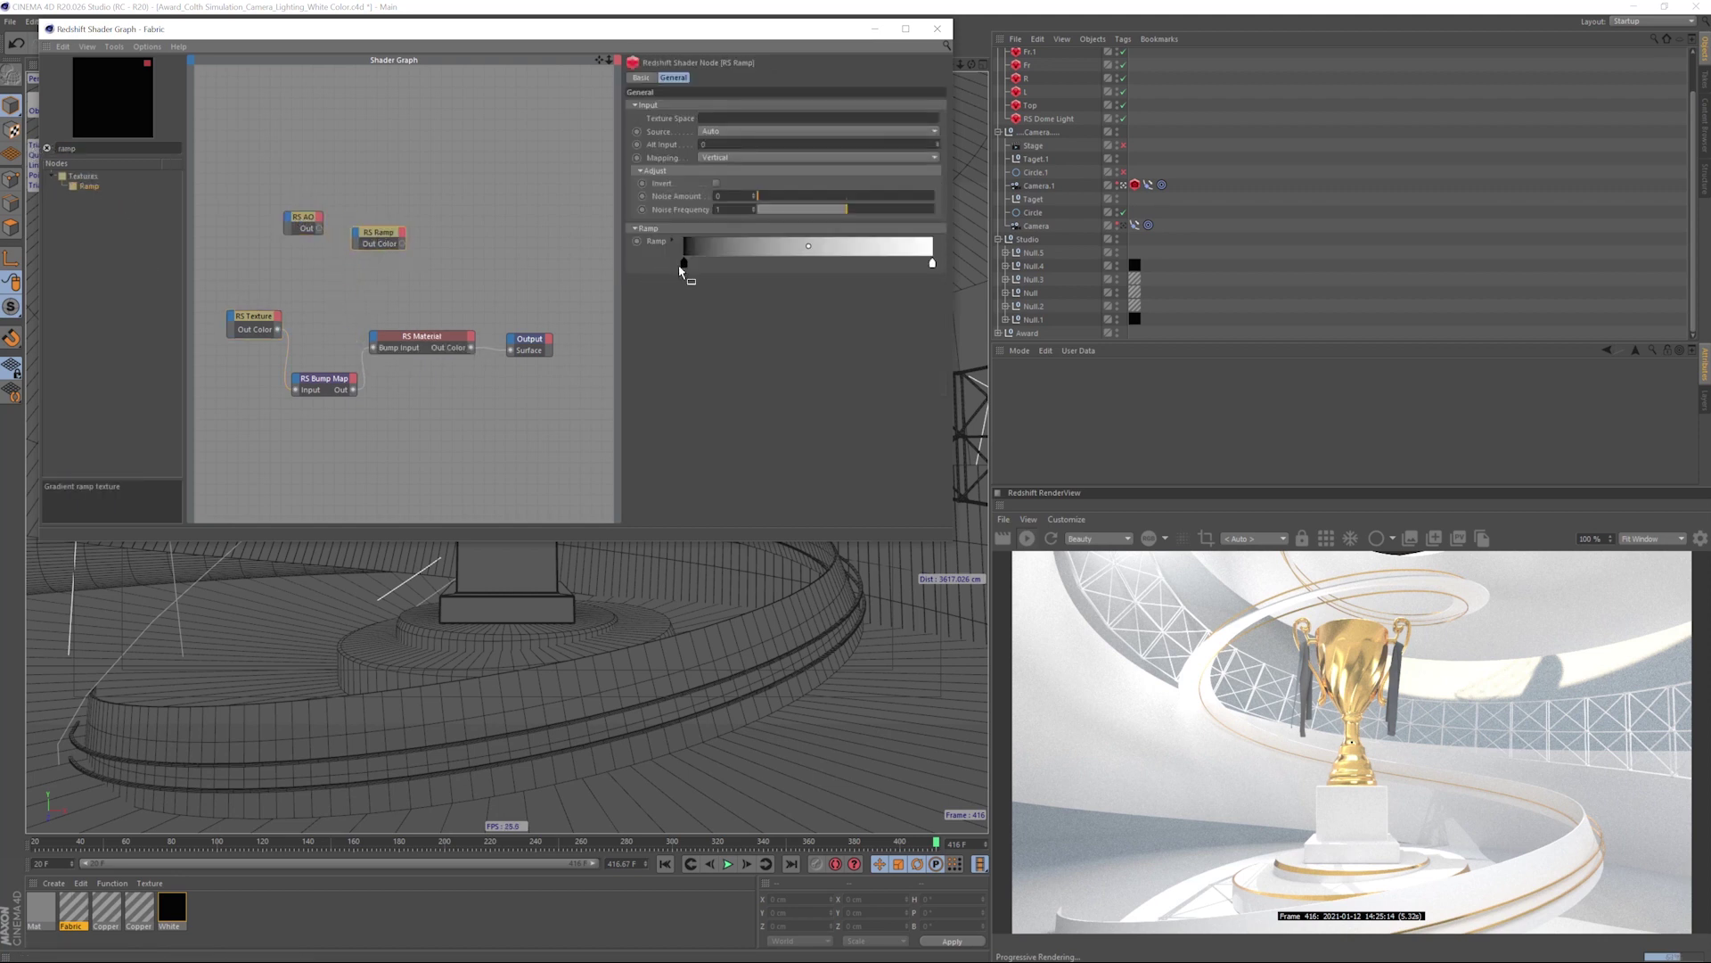
- Shift the ramp's first knot slightly inward and color it deep blue
{"action": "left_click_drag", "start_coordinate": [683, 265], "coordinate": [863, 296]}
{"action": "double_click", "coordinate": [725, 267]}
{"action": "left_click", "coordinate": [796, 283]}
{"action": "left_click_drag", "start_coordinate": [847, 309], "coordinate": [796, 310]}
{"action": "left_click", "coordinate": [710, 328]}
{"action": "double_click", "coordinate": [730, 268]}
{"action": "left_click", "coordinate": [712, 328]}
- Change the ramp's last knot from white to a saturated, slightly darkened red
{"action": "double_click", "coordinate": [932, 265]}
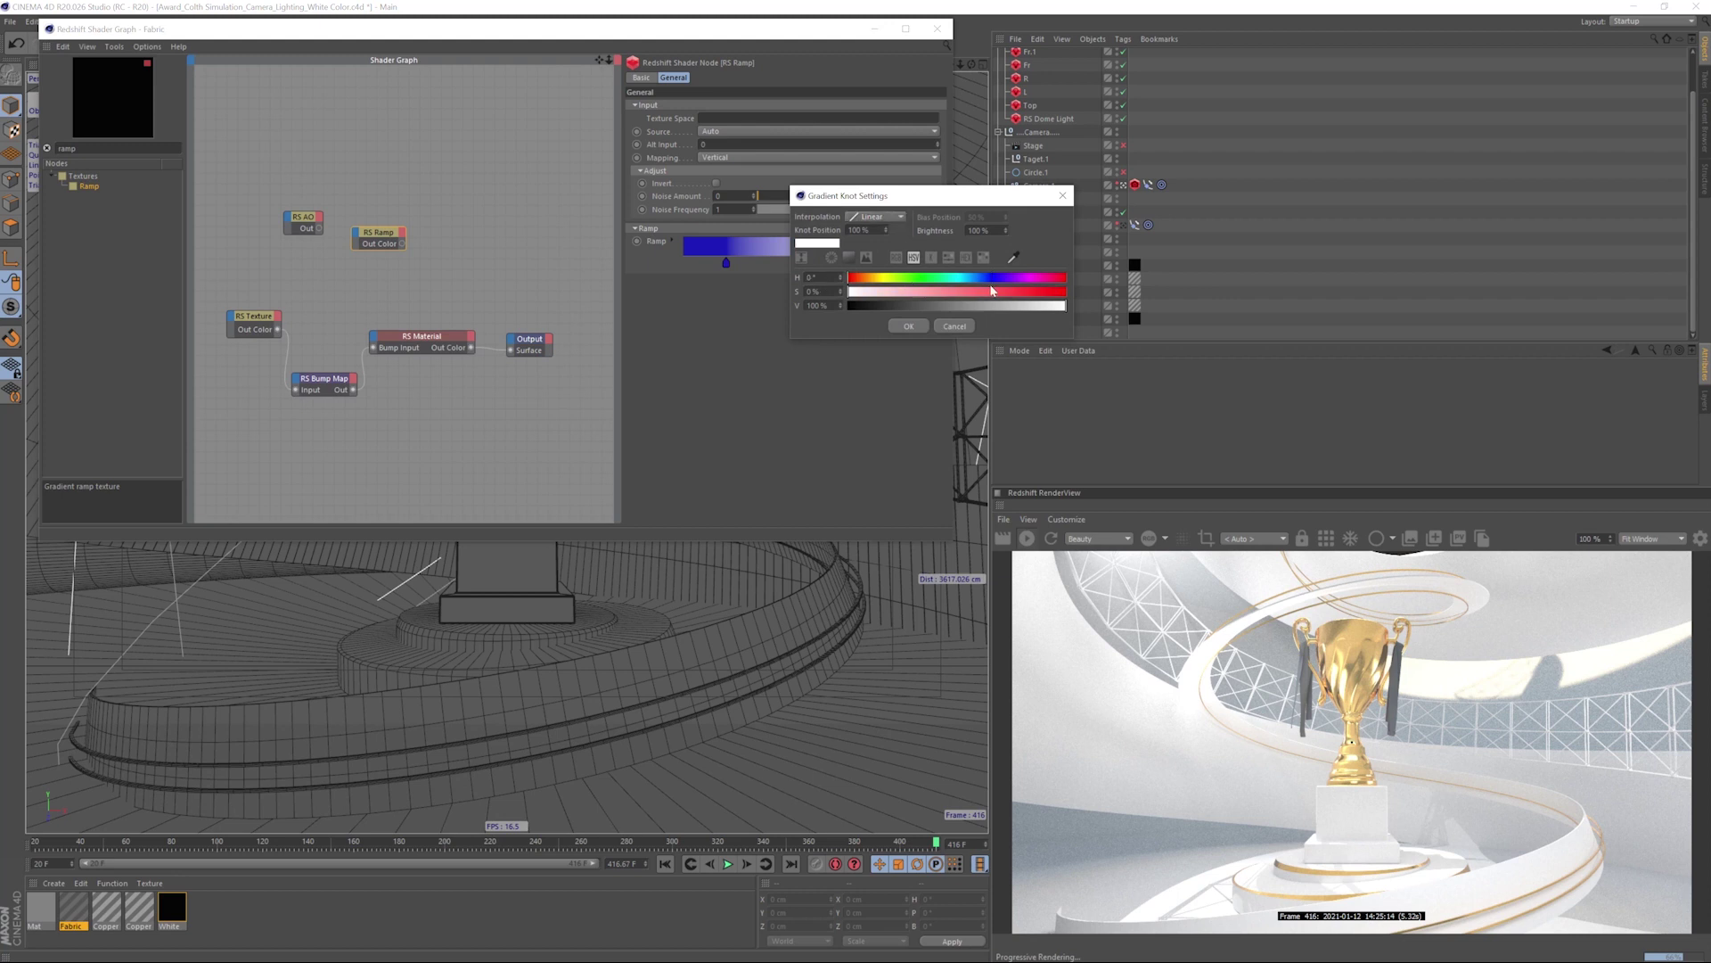
{"action": "left_click_drag", "start_coordinate": [992, 291], "coordinate": [1066, 294]}
{"action": "left_click_drag", "start_coordinate": [1052, 306], "coordinate": [1019, 307]}
{"action": "left_click", "coordinate": [909, 326]}
- Add a white ramp knot beside the blue one and duplicate it beside the red, forming a sharp-edged white centre band
{"action": "double_click", "coordinate": [836, 266]}
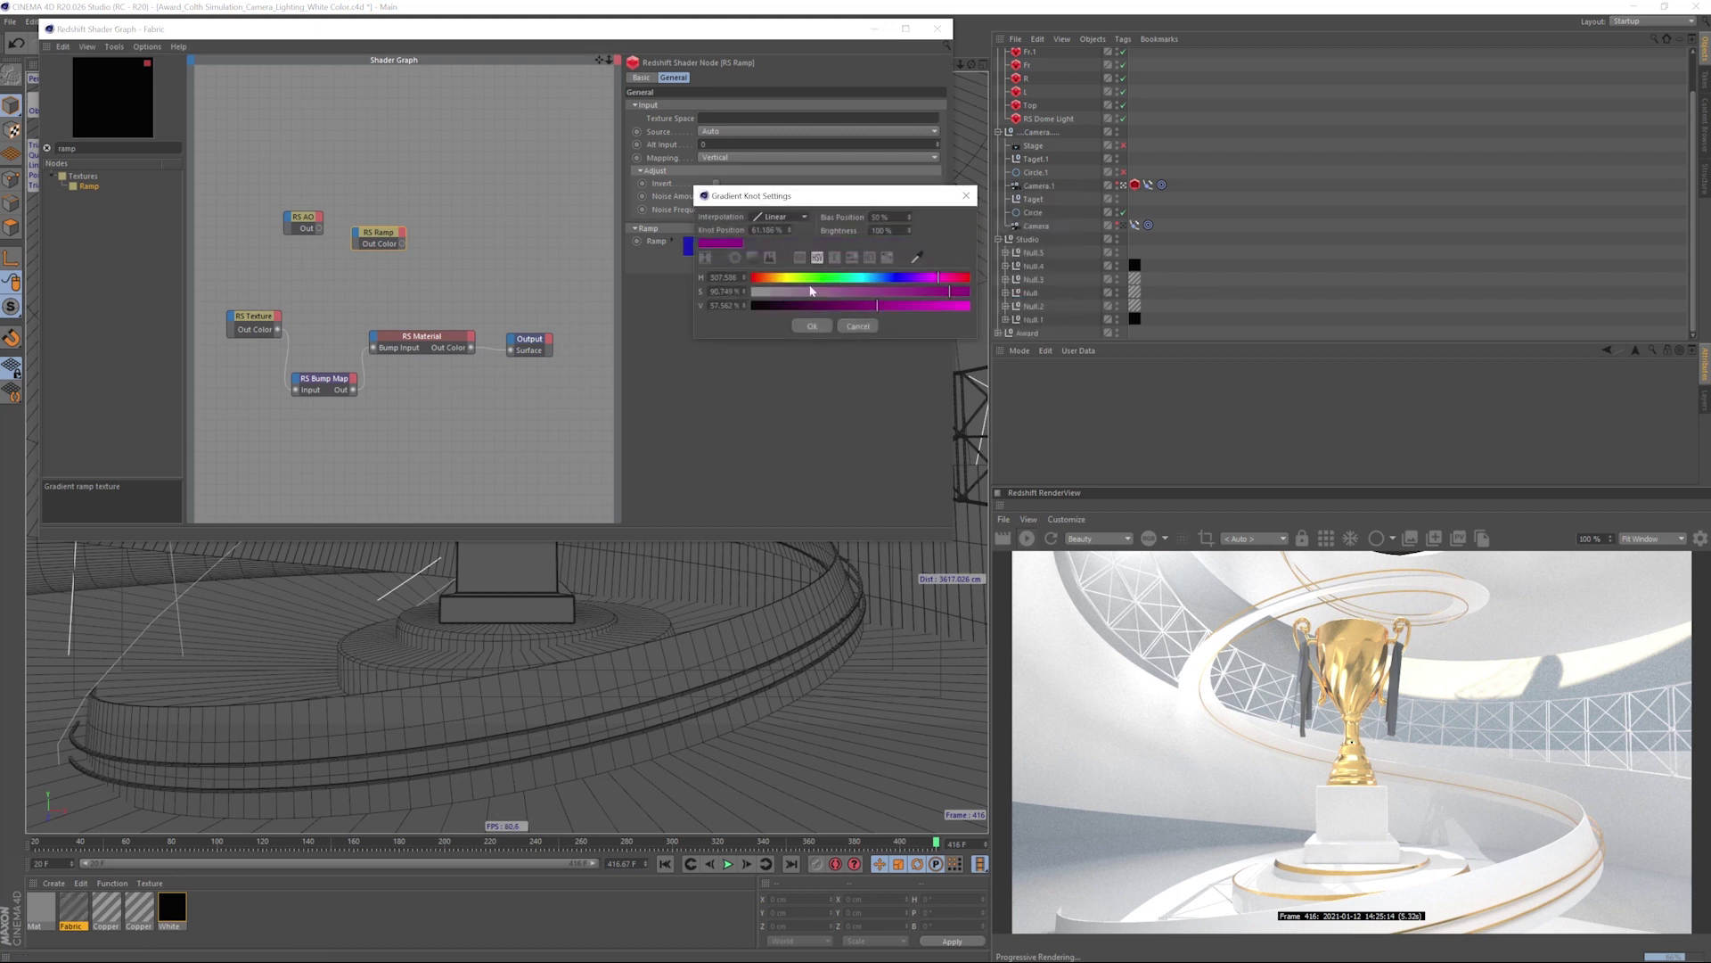
{"action": "left_click_drag", "start_coordinate": [810, 292], "coordinate": [747, 294]}
{"action": "left_click_drag", "start_coordinate": [851, 305], "coordinate": [973, 306]}
{"action": "left_click", "coordinate": [812, 326]}
{"action": "left_click_drag", "start_coordinate": [836, 267], "coordinate": [740, 271]}
{"action": "left_click_drag", "start_coordinate": [739, 269], "coordinate": [904, 271], "text": "ctrl"}
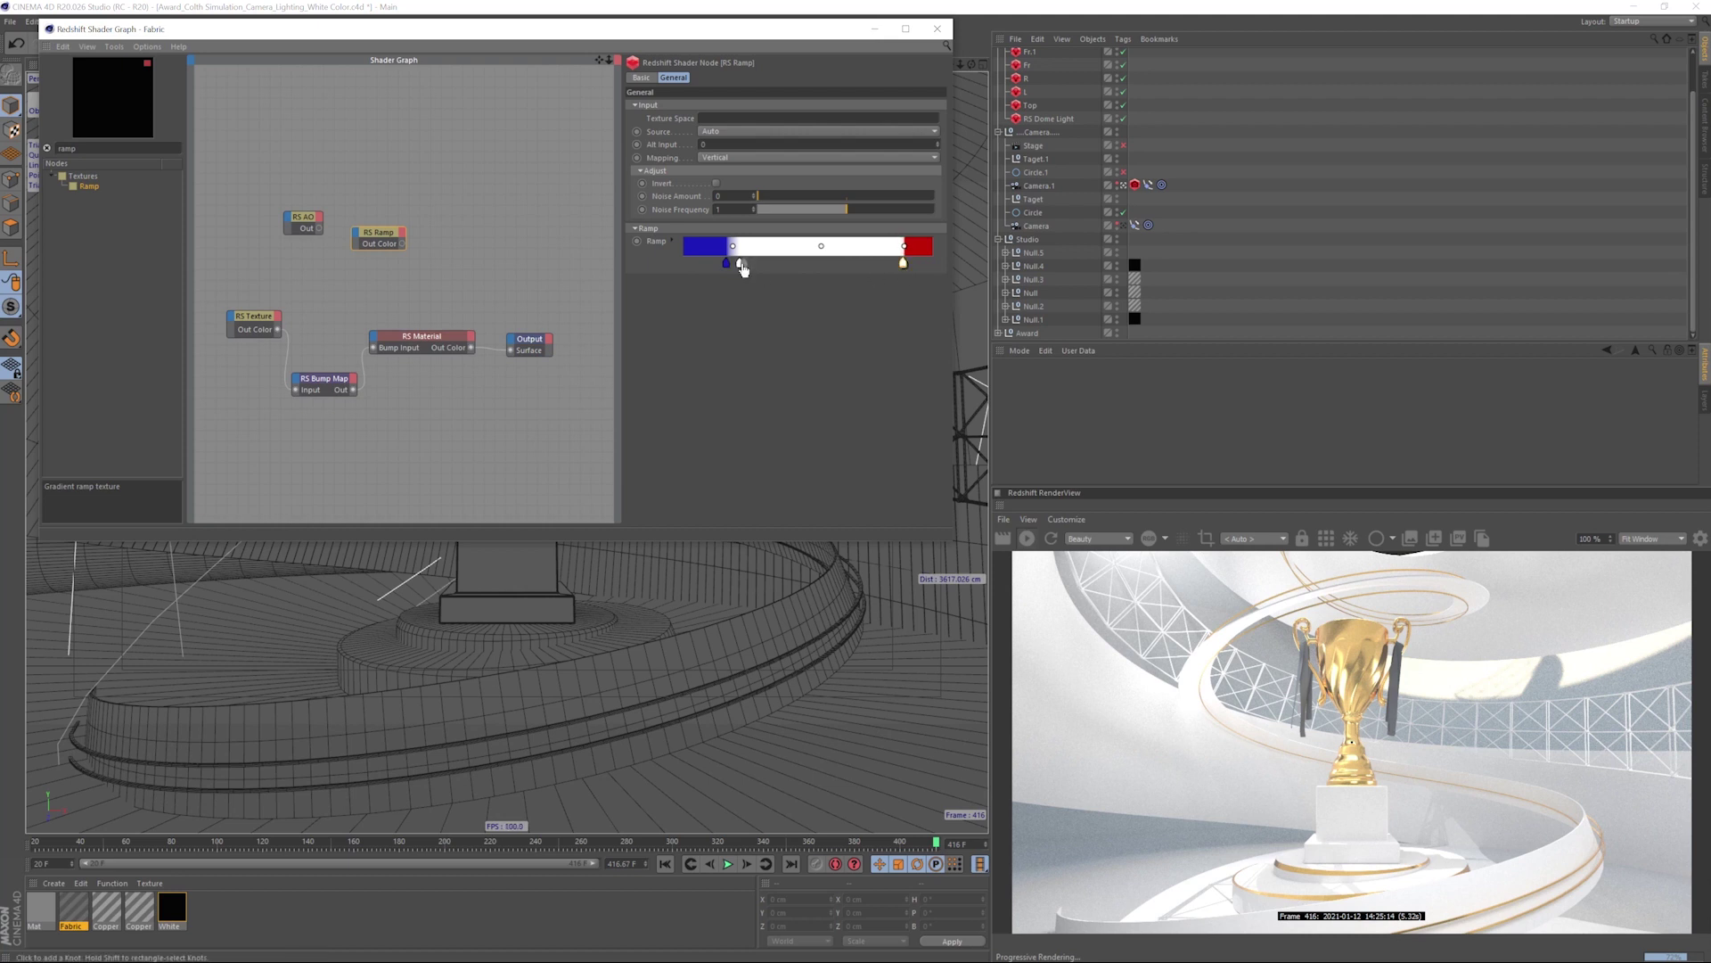
{"action": "left_click_drag", "start_coordinate": [738, 268], "coordinate": [729, 265]}
- Connect the RS Ramp's Out Color to the RS Material's Overall Color input
{"action": "left_click_drag", "start_coordinate": [374, 338], "coordinate": [374, 337]}
{"action": "mouse_move", "coordinate": [424, 439]}
{"action": "left_click", "coordinate": [600, 443]}
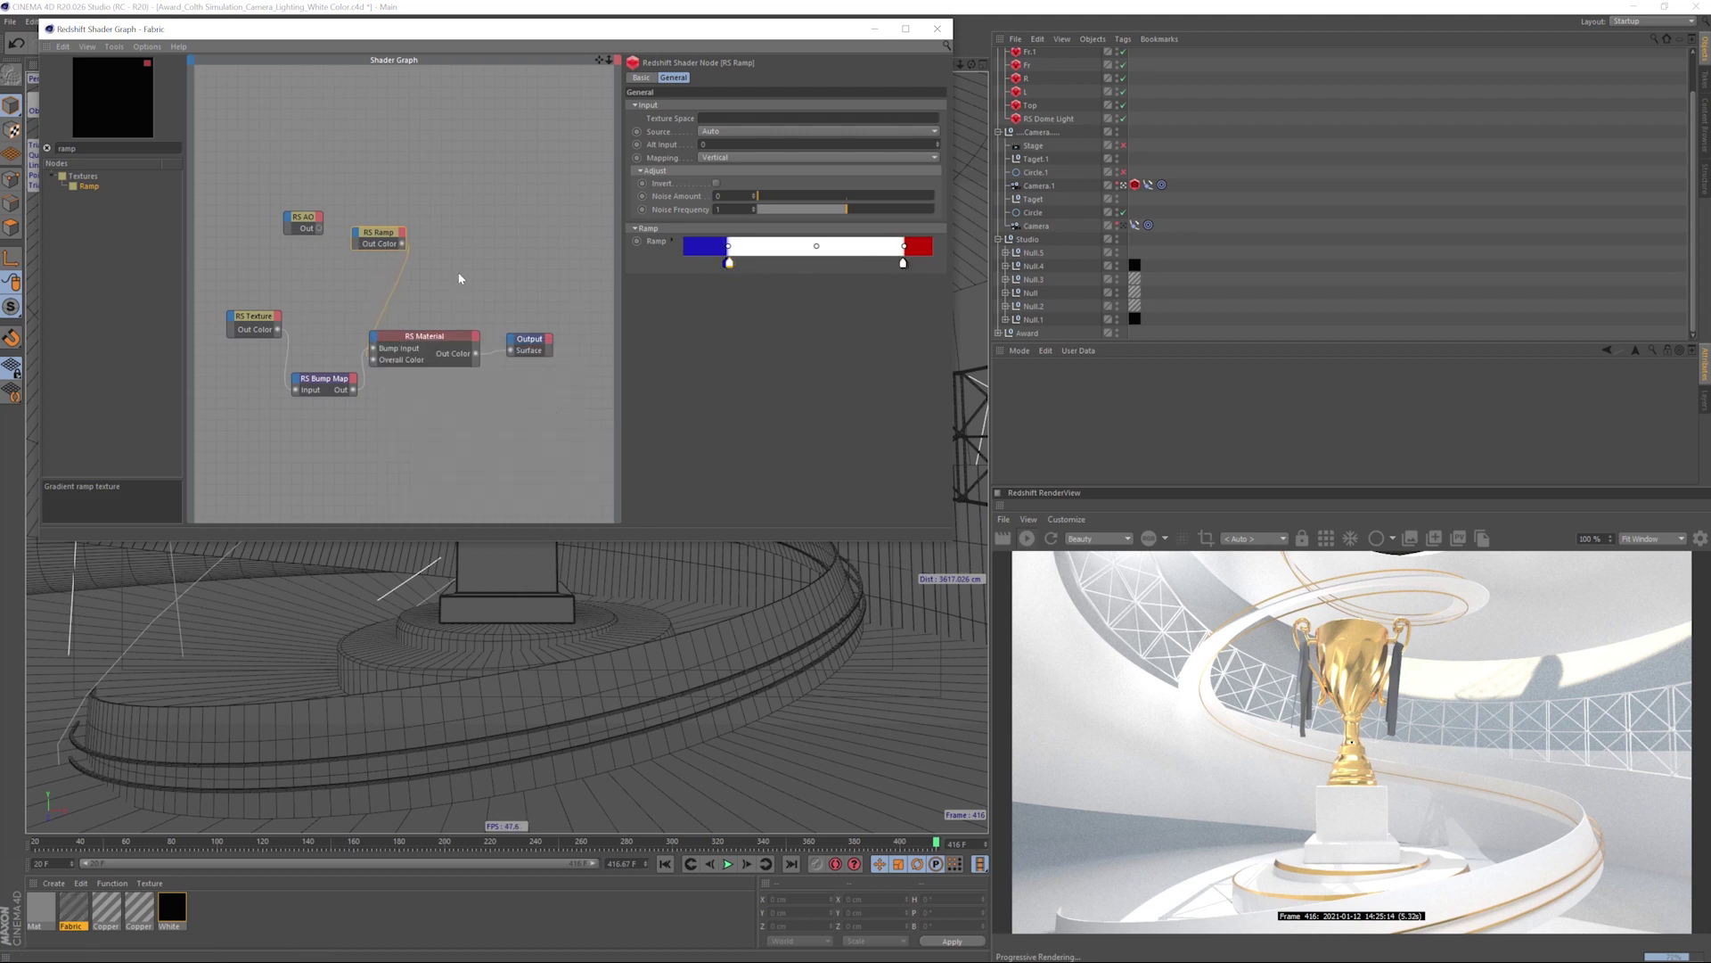
- Close the shader graph and apply the Fabric material to the Cloth object
{"action": "left_click", "coordinate": [936, 30]}
{"action": "left_click", "coordinate": [571, 358]}
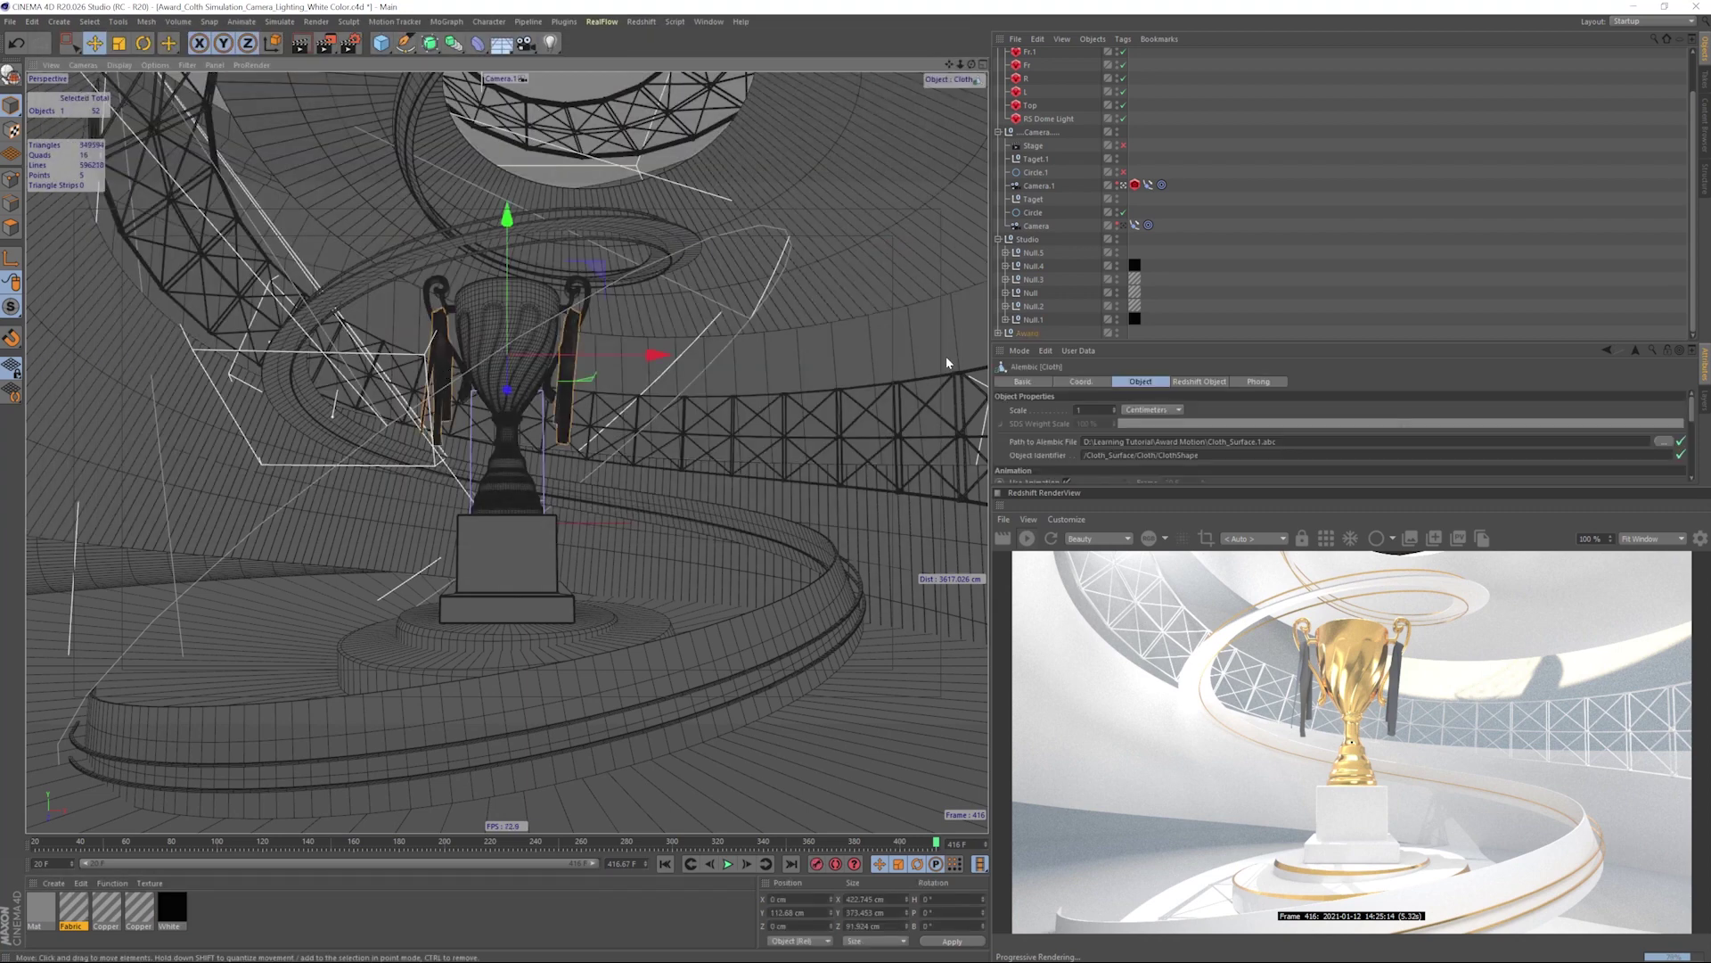
{"action": "scroll", "coordinate": [1202, 290], "scroll_direction": "down", "scroll_amount": 1}
{"action": "left_click_drag", "start_coordinate": [73, 907], "coordinate": [1036, 320]}
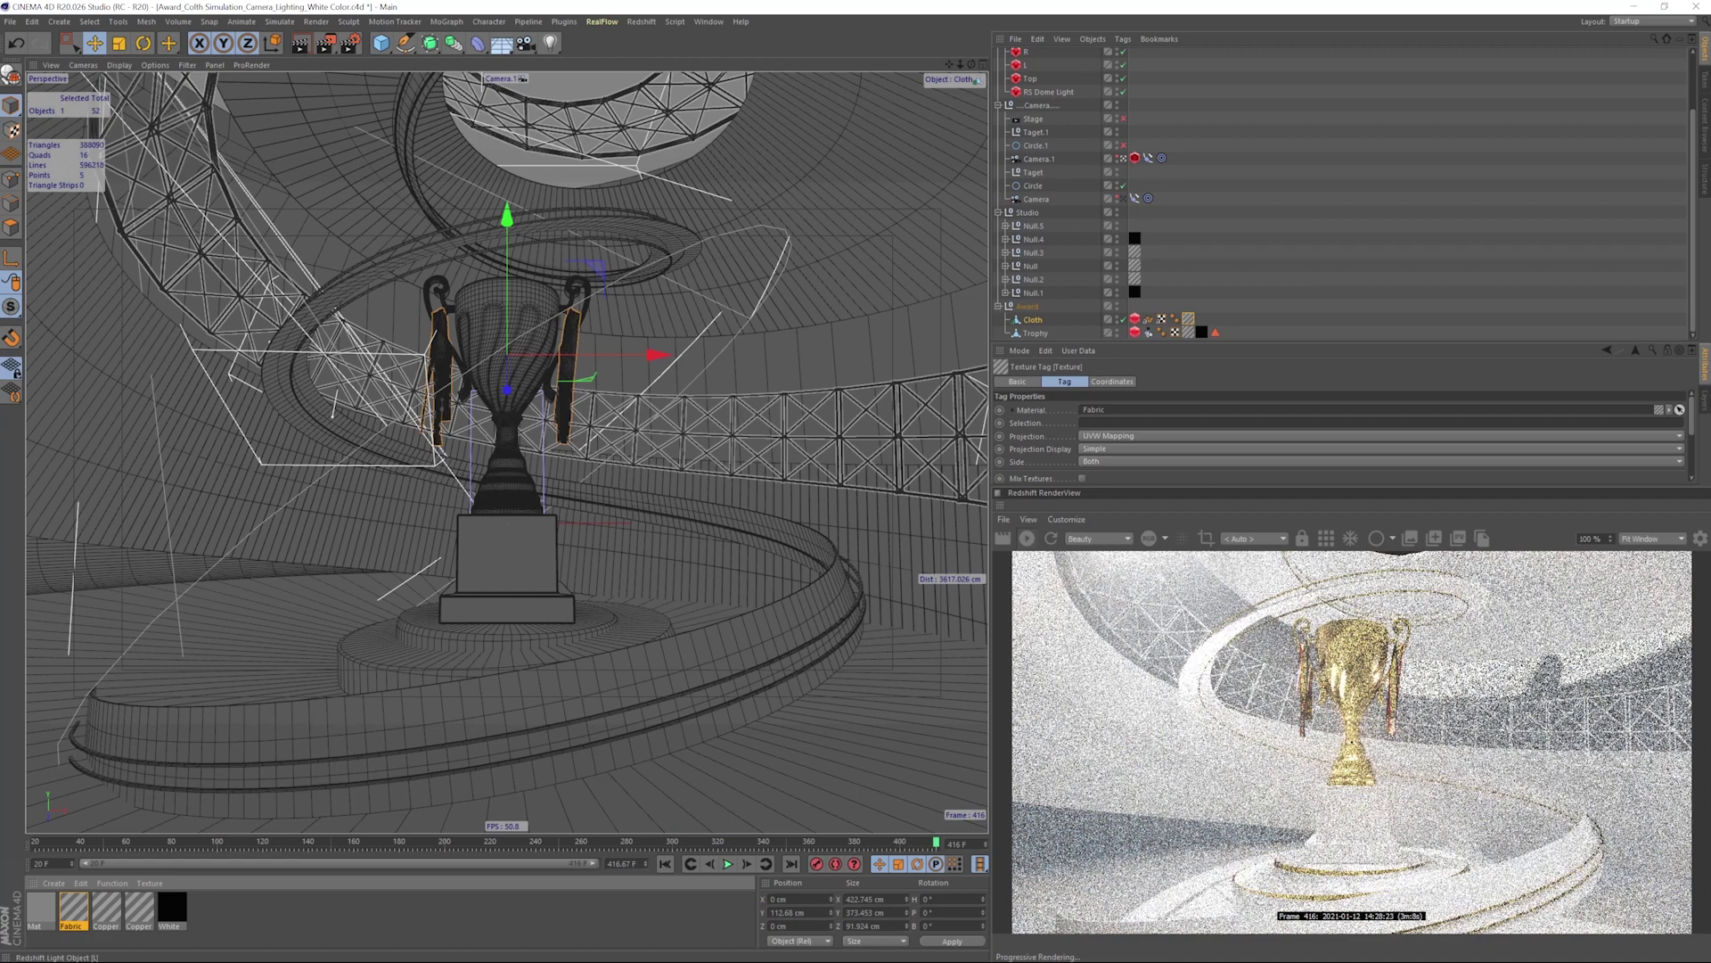
- Go to frame 101, leave the Camera.1 view and examine the cloth ribbons in close-up
{"action": "left_click", "coordinate": [219, 842]}
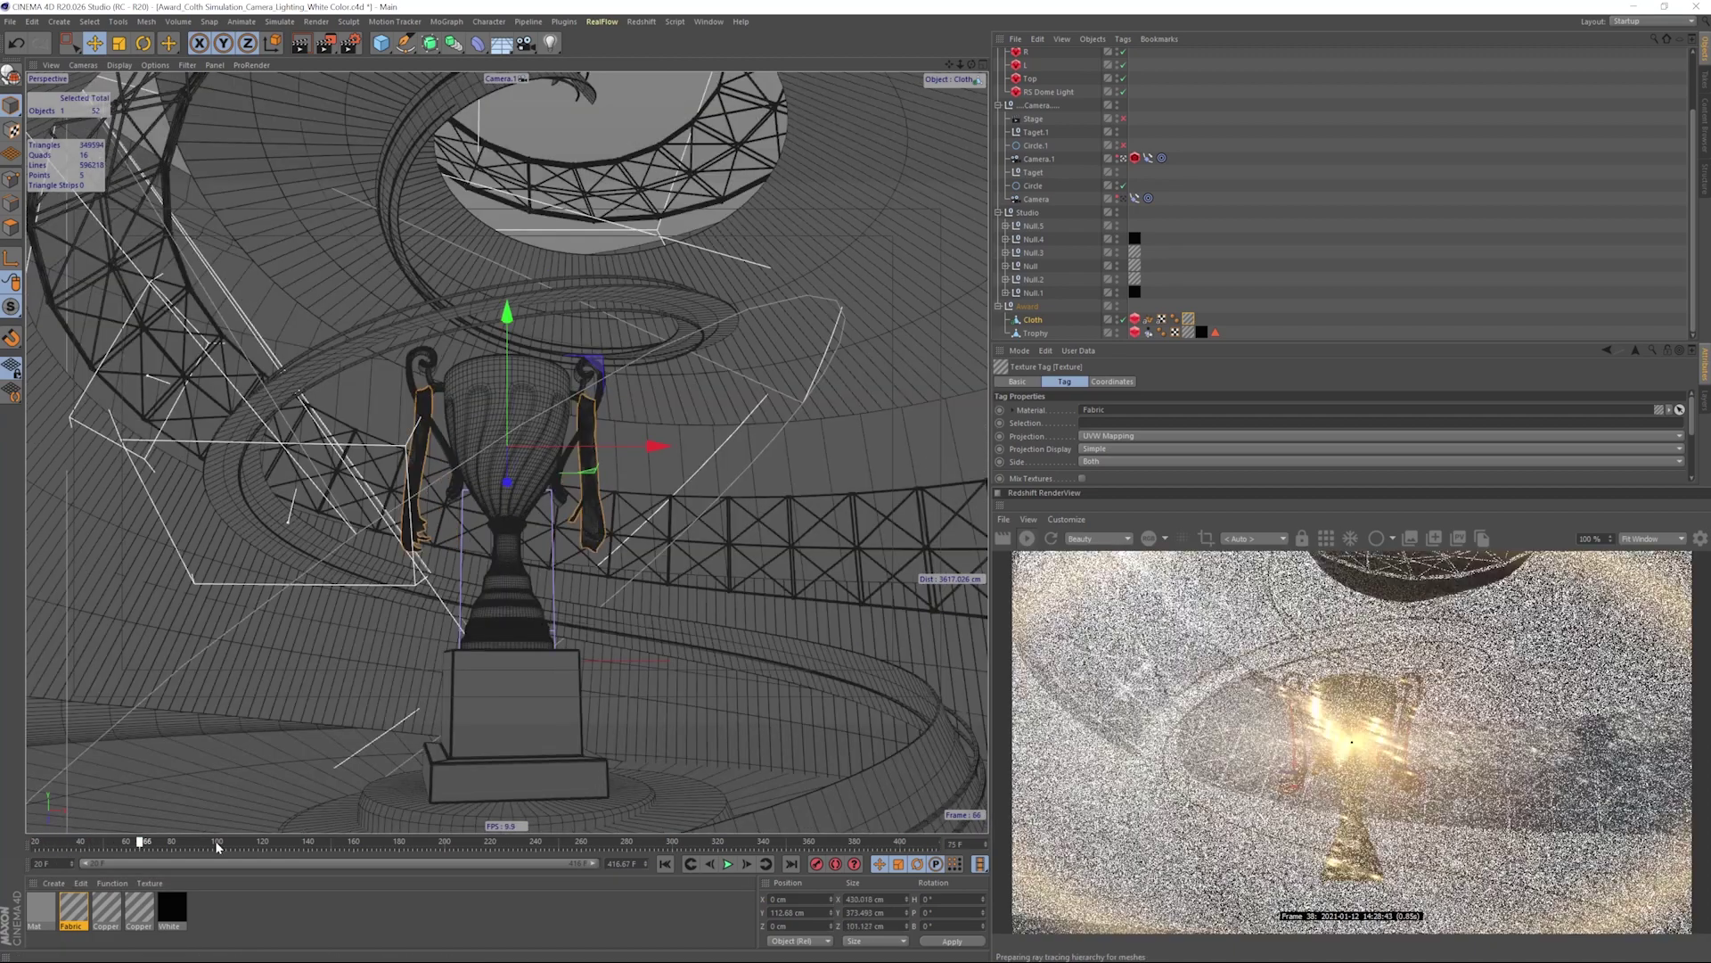
{"action": "left_click", "coordinate": [1123, 158]}
{"action": "left_click_drag", "start_coordinate": [659, 499], "coordinate": [542, 298], "text": "alt"}
{"action": "right_click_drag", "start_coordinate": [542, 298], "coordinate": [826, 293], "text": "alt"}
{"action": "left_click_drag", "start_coordinate": [825, 292], "coordinate": [680, 371], "text": "alt"}
{"action": "scroll", "coordinate": [685, 378], "scroll_direction": "up", "scroll_amount": 3}
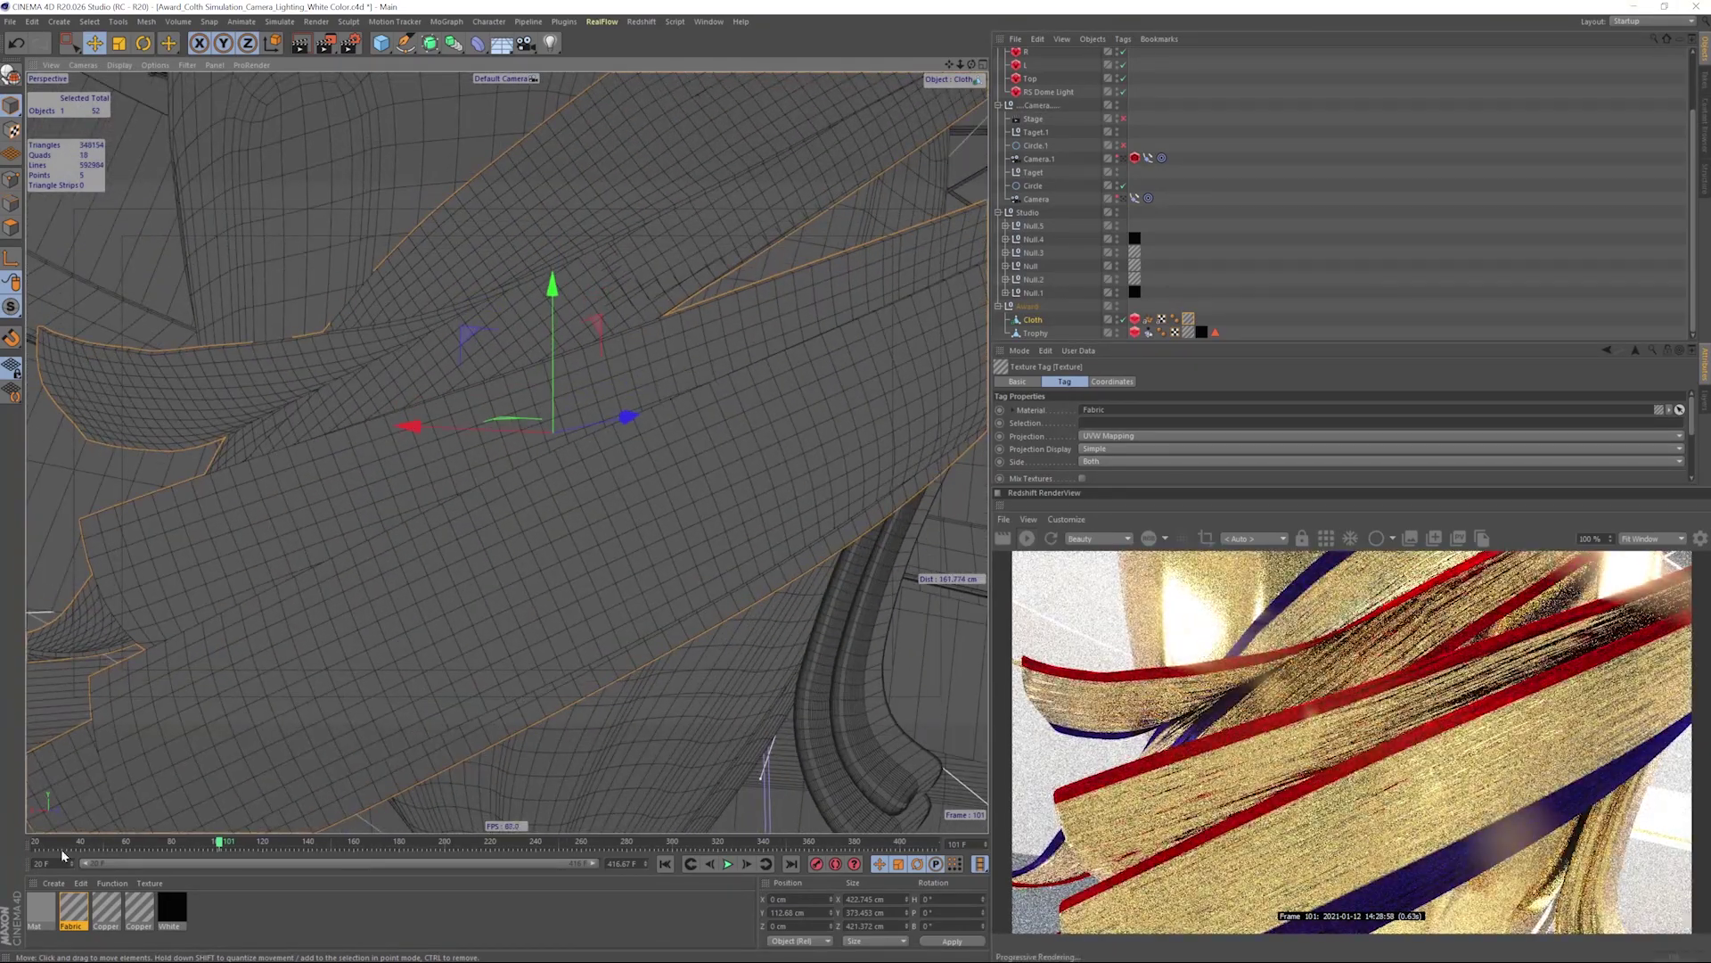
- Set the Fabric RS Material's preset to Custom and its reflection roughness to 0, nudging the Output and material nodes
{"action": "double_click", "coordinate": [74, 907]}
{"action": "left_click", "coordinate": [426, 338]}
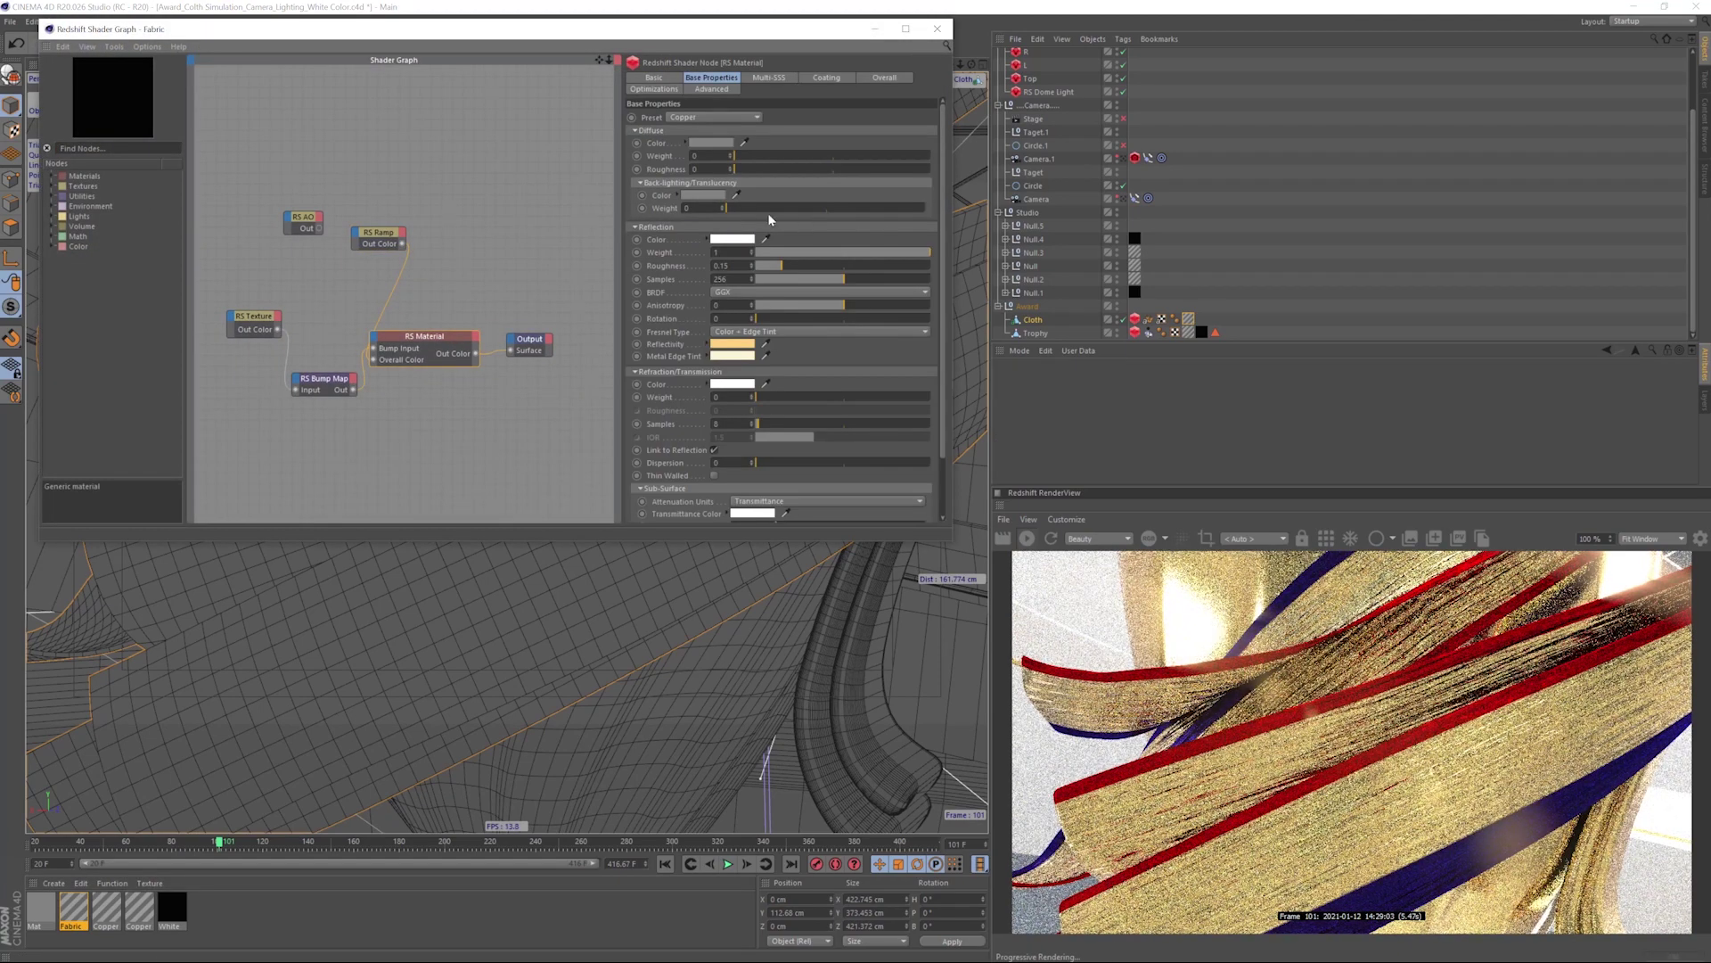
{"action": "left_click", "coordinate": [729, 118]}
{"action": "left_click", "coordinate": [727, 133]}
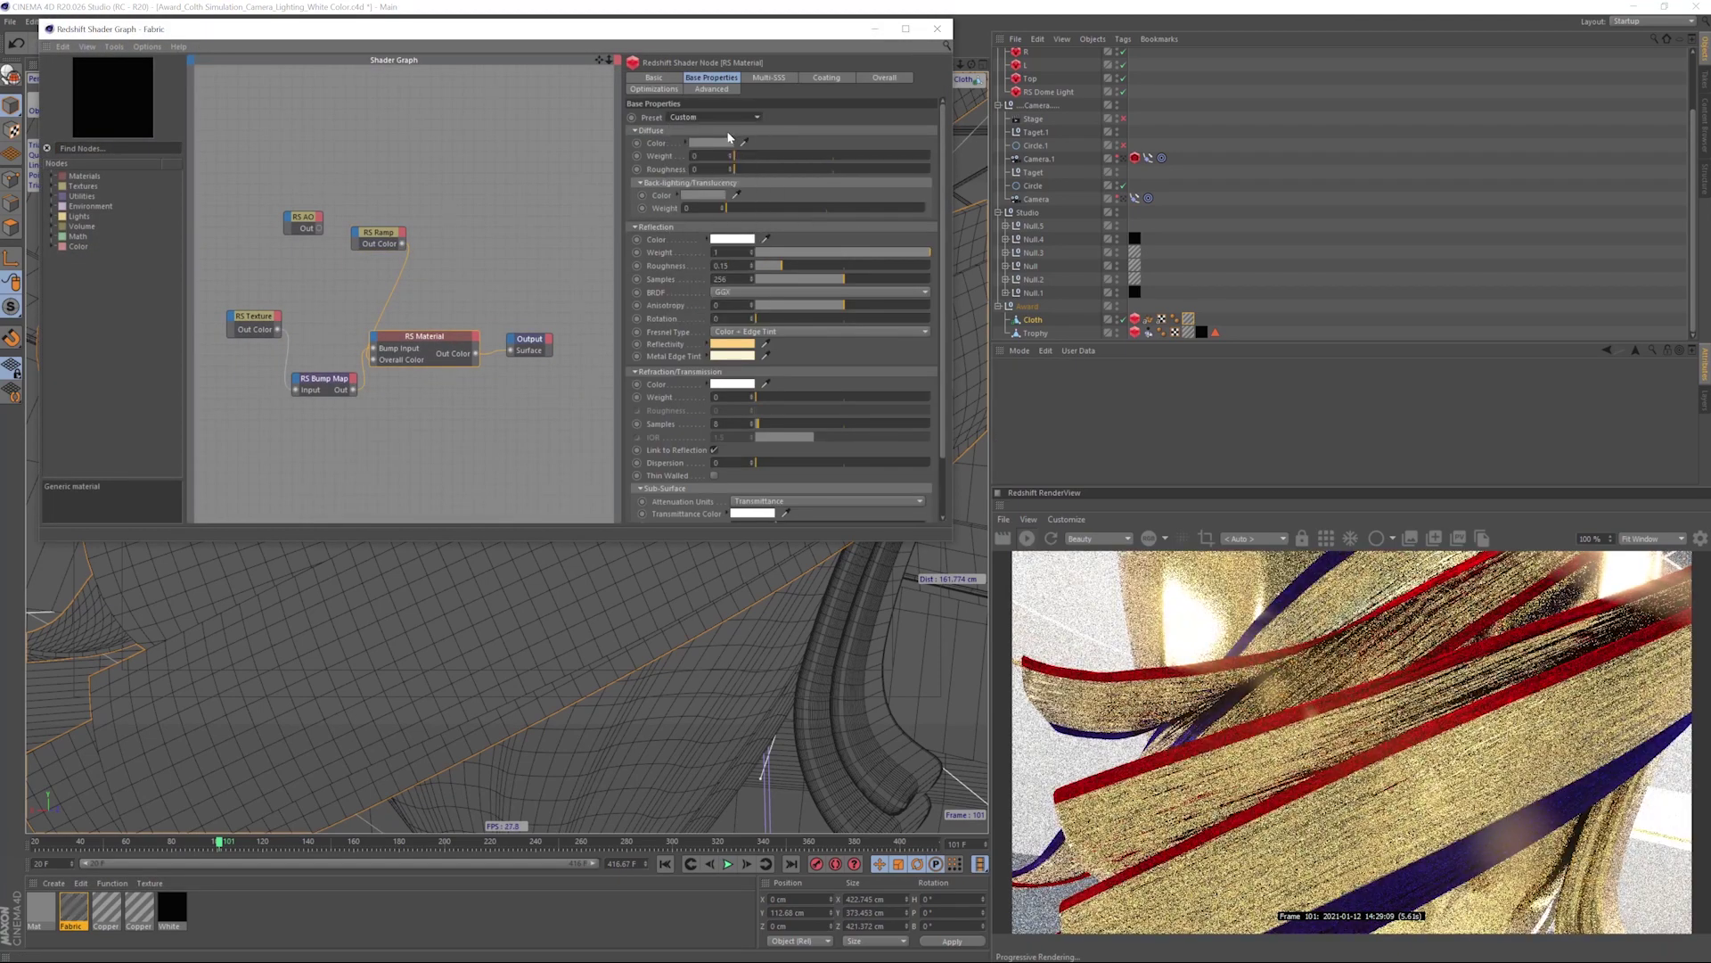
{"action": "left_click_drag", "start_coordinate": [535, 343], "coordinate": [546, 345]}
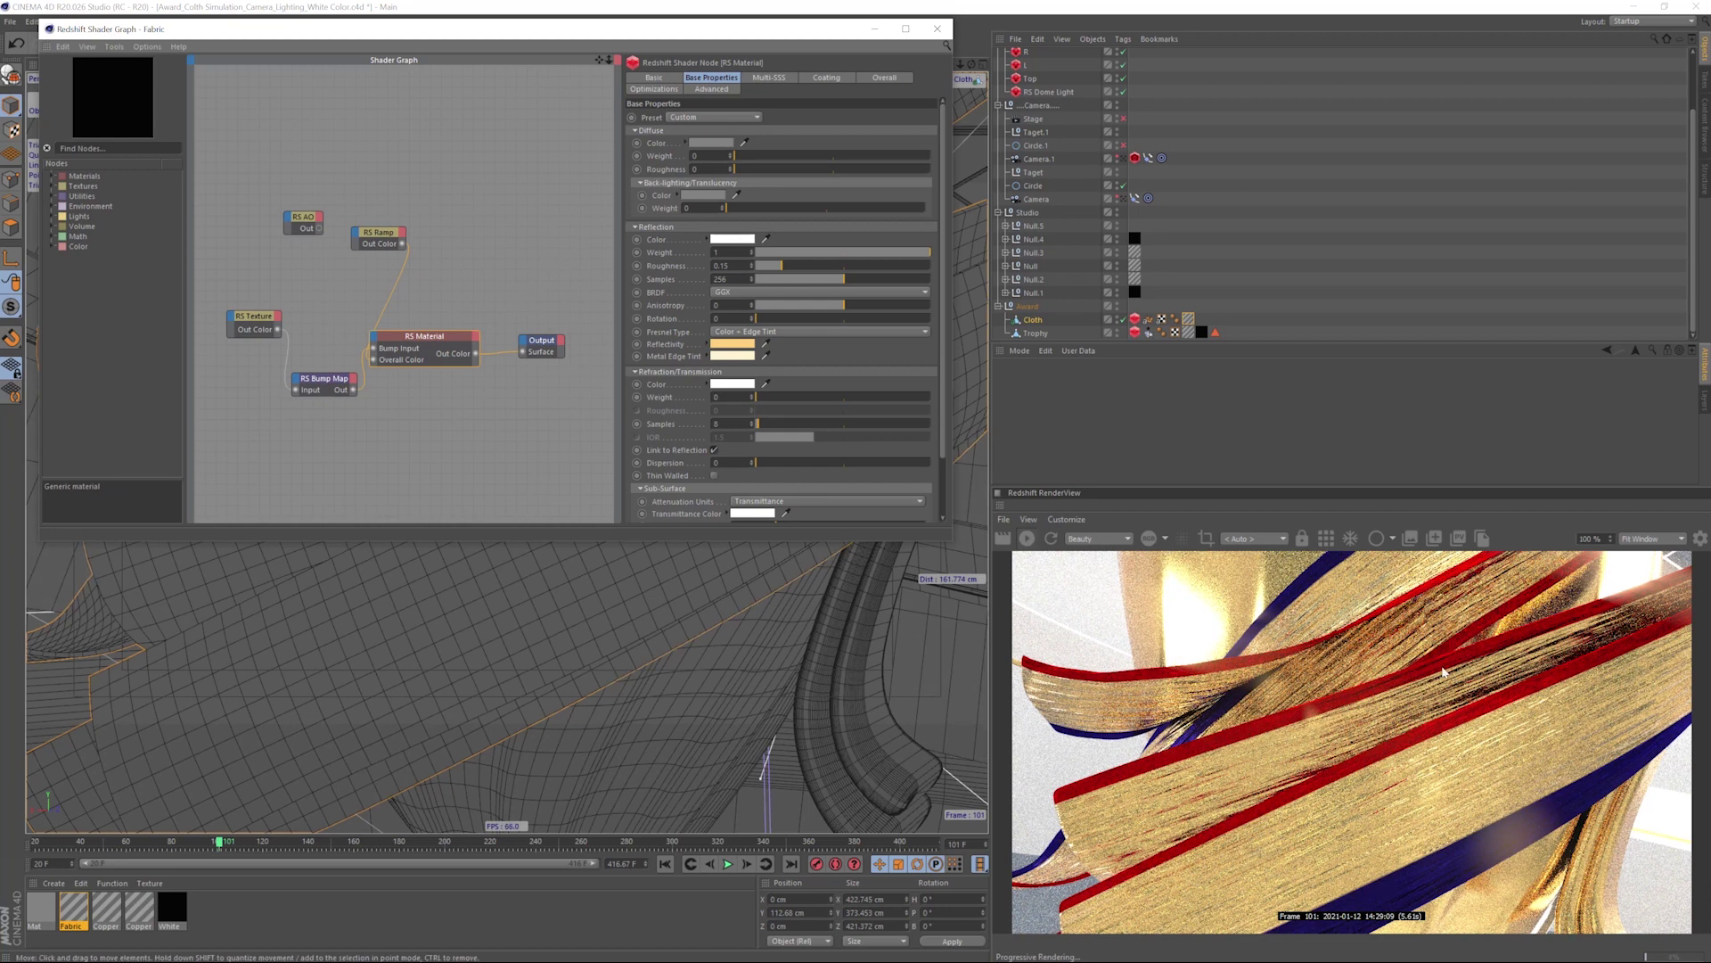
{"action": "left_click_drag", "start_coordinate": [438, 340], "coordinate": [444, 341]}
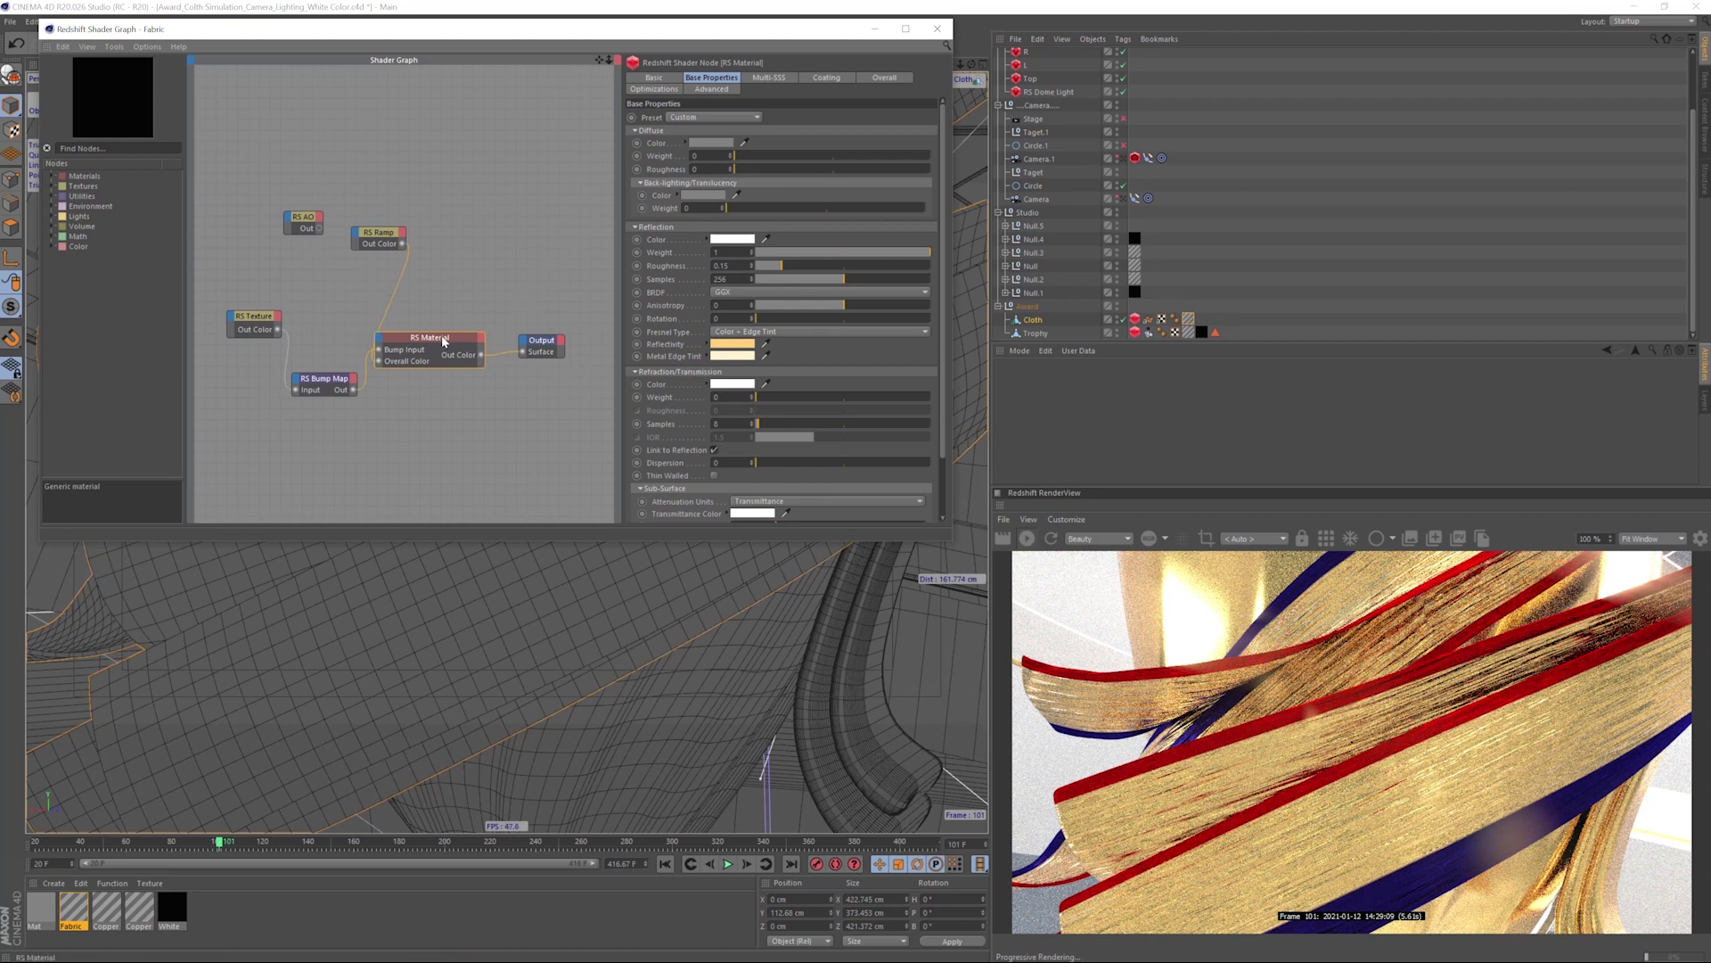
{"action": "left_click_drag", "start_coordinate": [778, 266], "coordinate": [725, 271]}
{"action": "left_click_drag", "start_coordinate": [431, 339], "coordinate": [436, 337]}
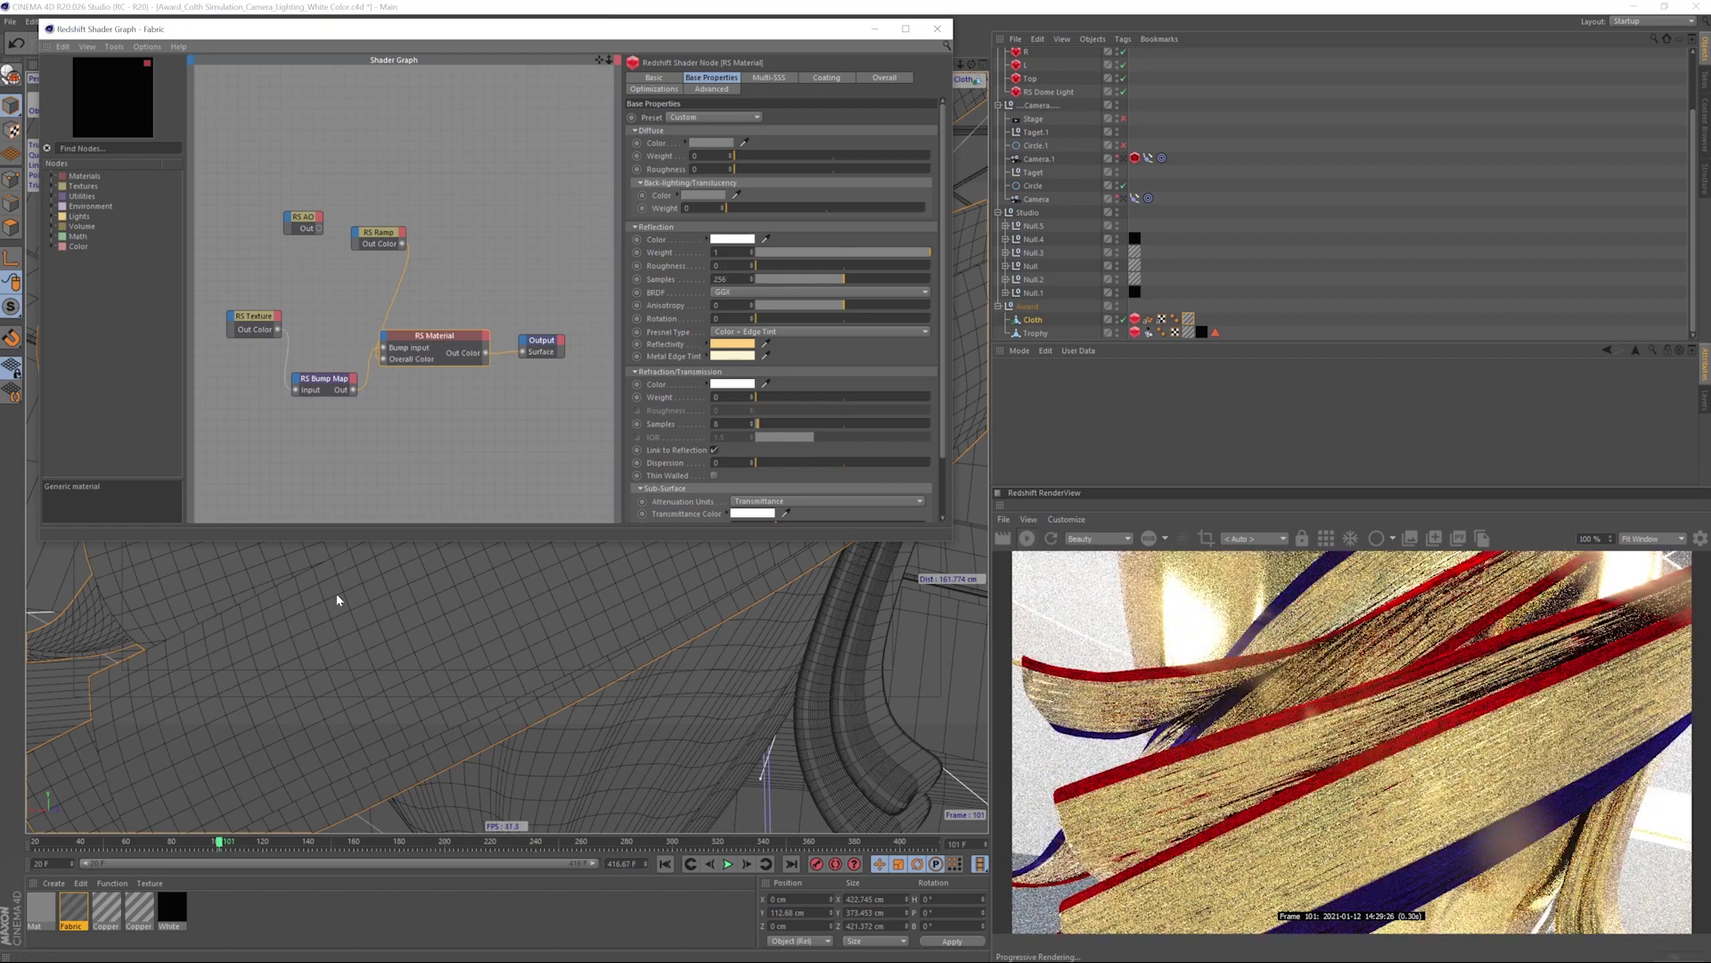
- Reapply the Fabric material to the Cloth object's texture tag and refresh the render view
{"action": "left_click_drag", "start_coordinate": [73, 908], "coordinate": [1119, 382]}
{"action": "left_click_drag", "start_coordinate": [1188, 319], "coordinate": [1188, 319]}
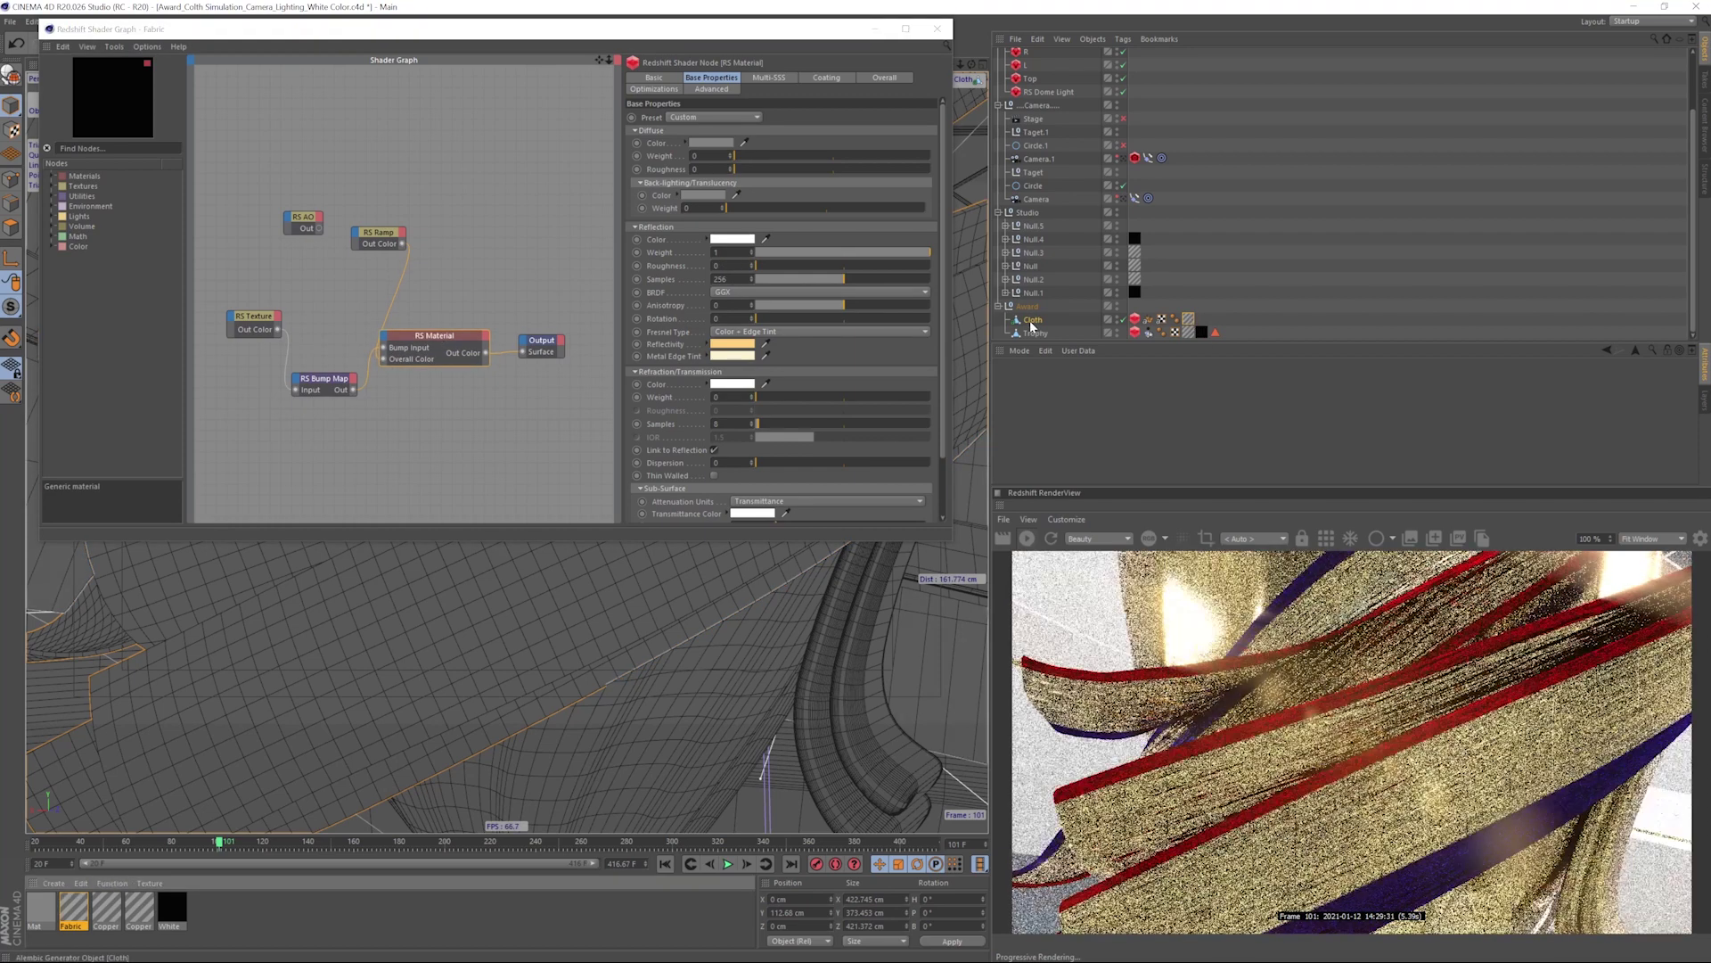
{"action": "left_click", "coordinate": [1050, 540]}
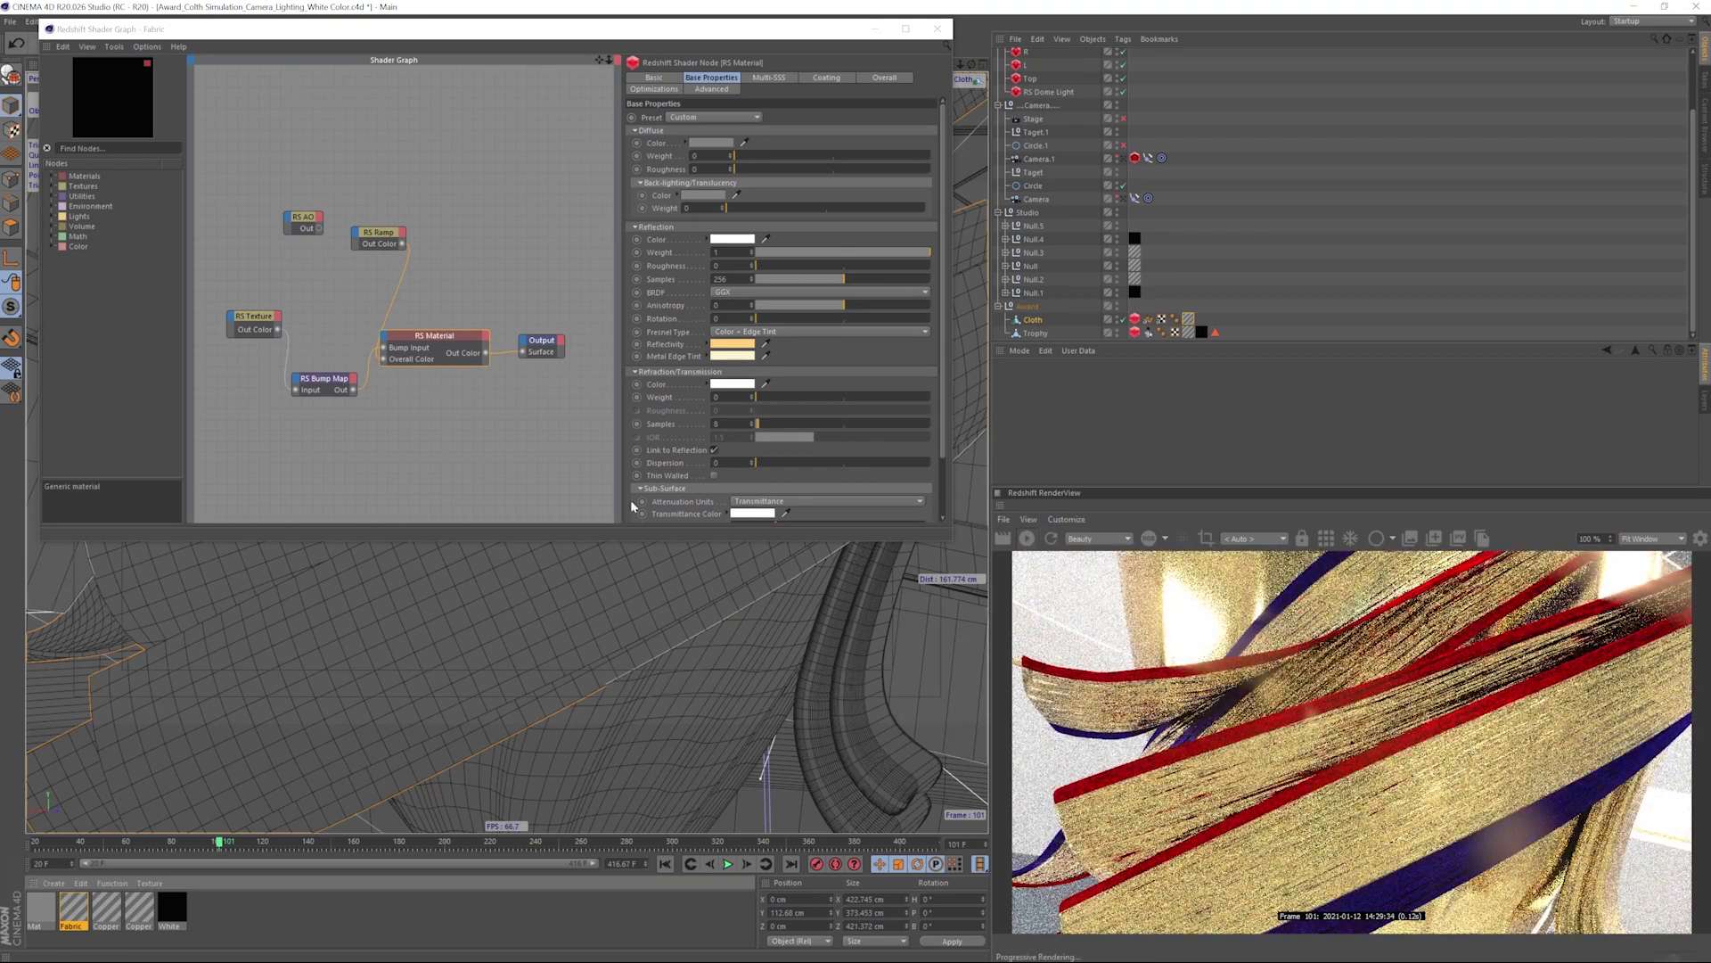
- Dismiss the material preset choices and delete the unused Mat material
{"action": "left_click", "coordinate": [719, 117]}
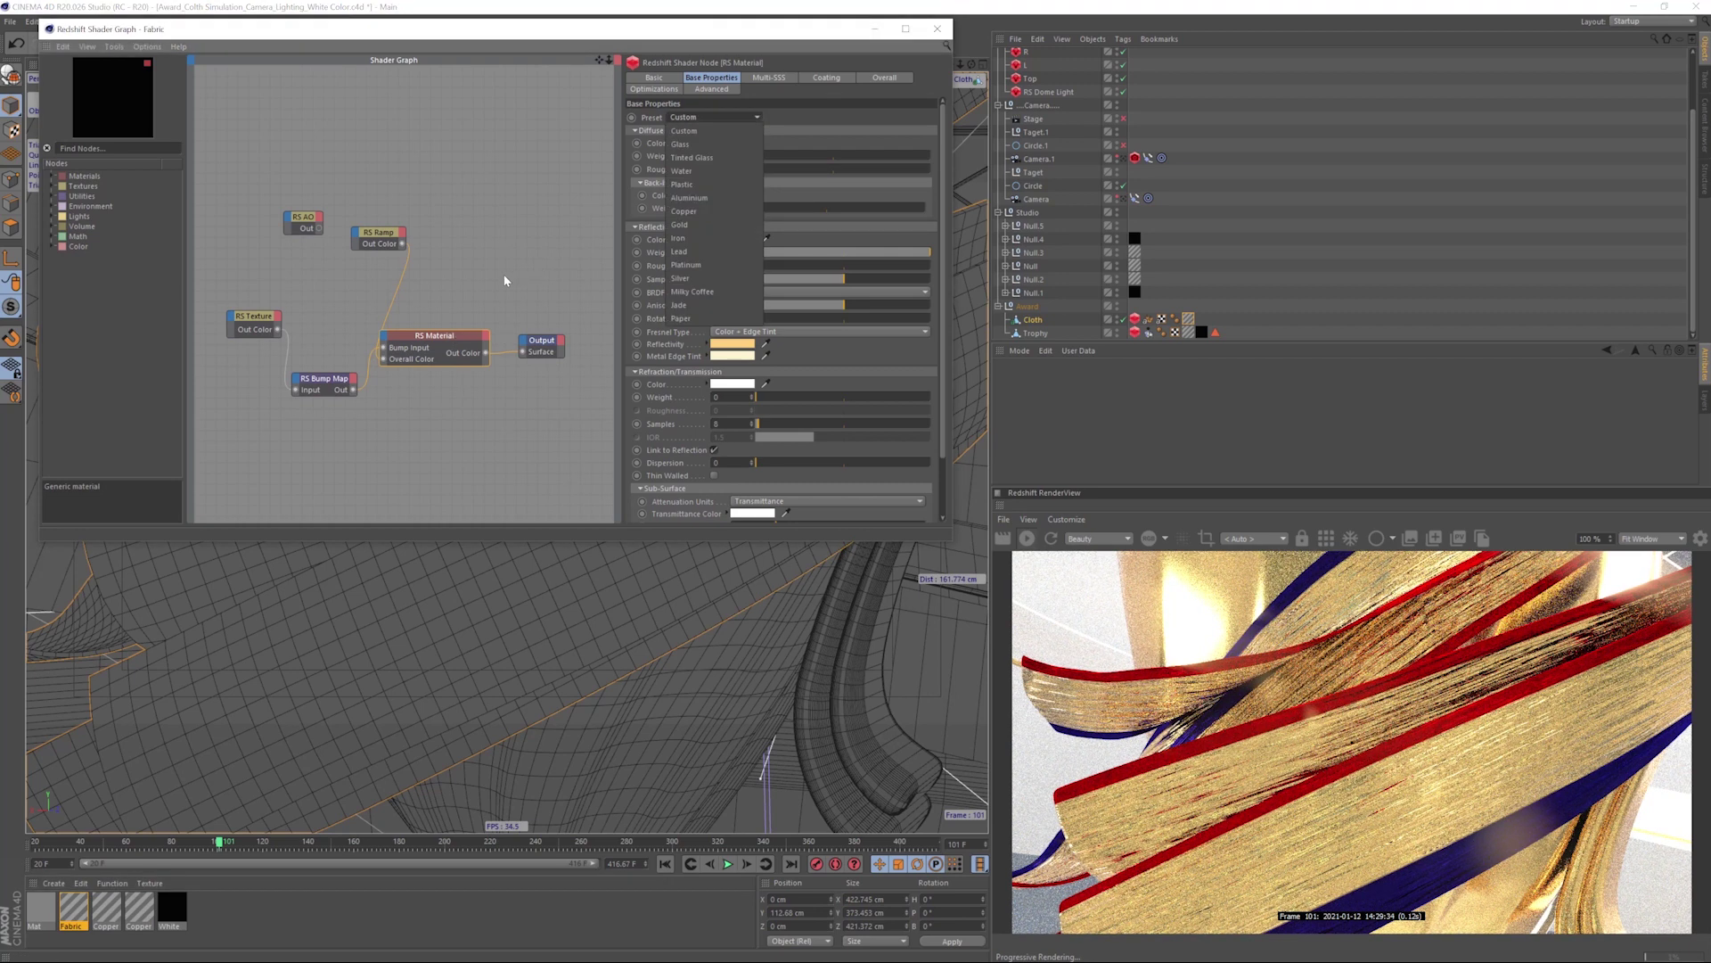
{"action": "left_click", "coordinate": [51, 884]}
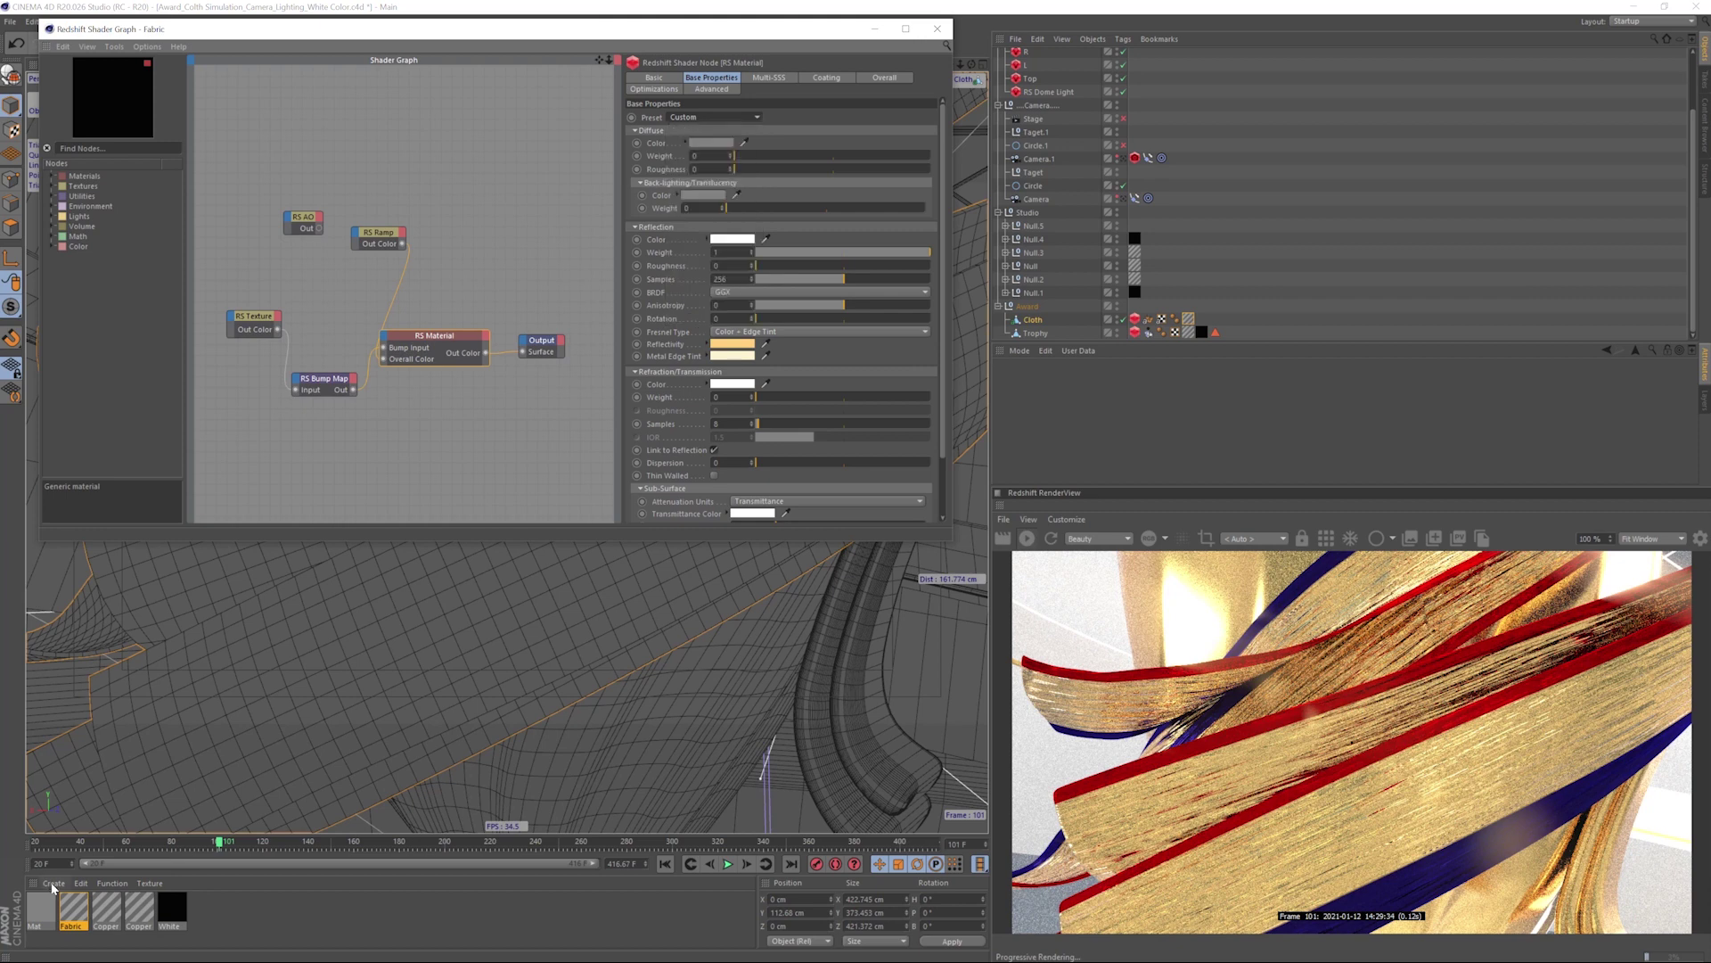
{"action": "left_click", "coordinate": [52, 884]}
{"action": "left_click", "coordinate": [34, 927]}
{"action": "key", "text": "Delete"}
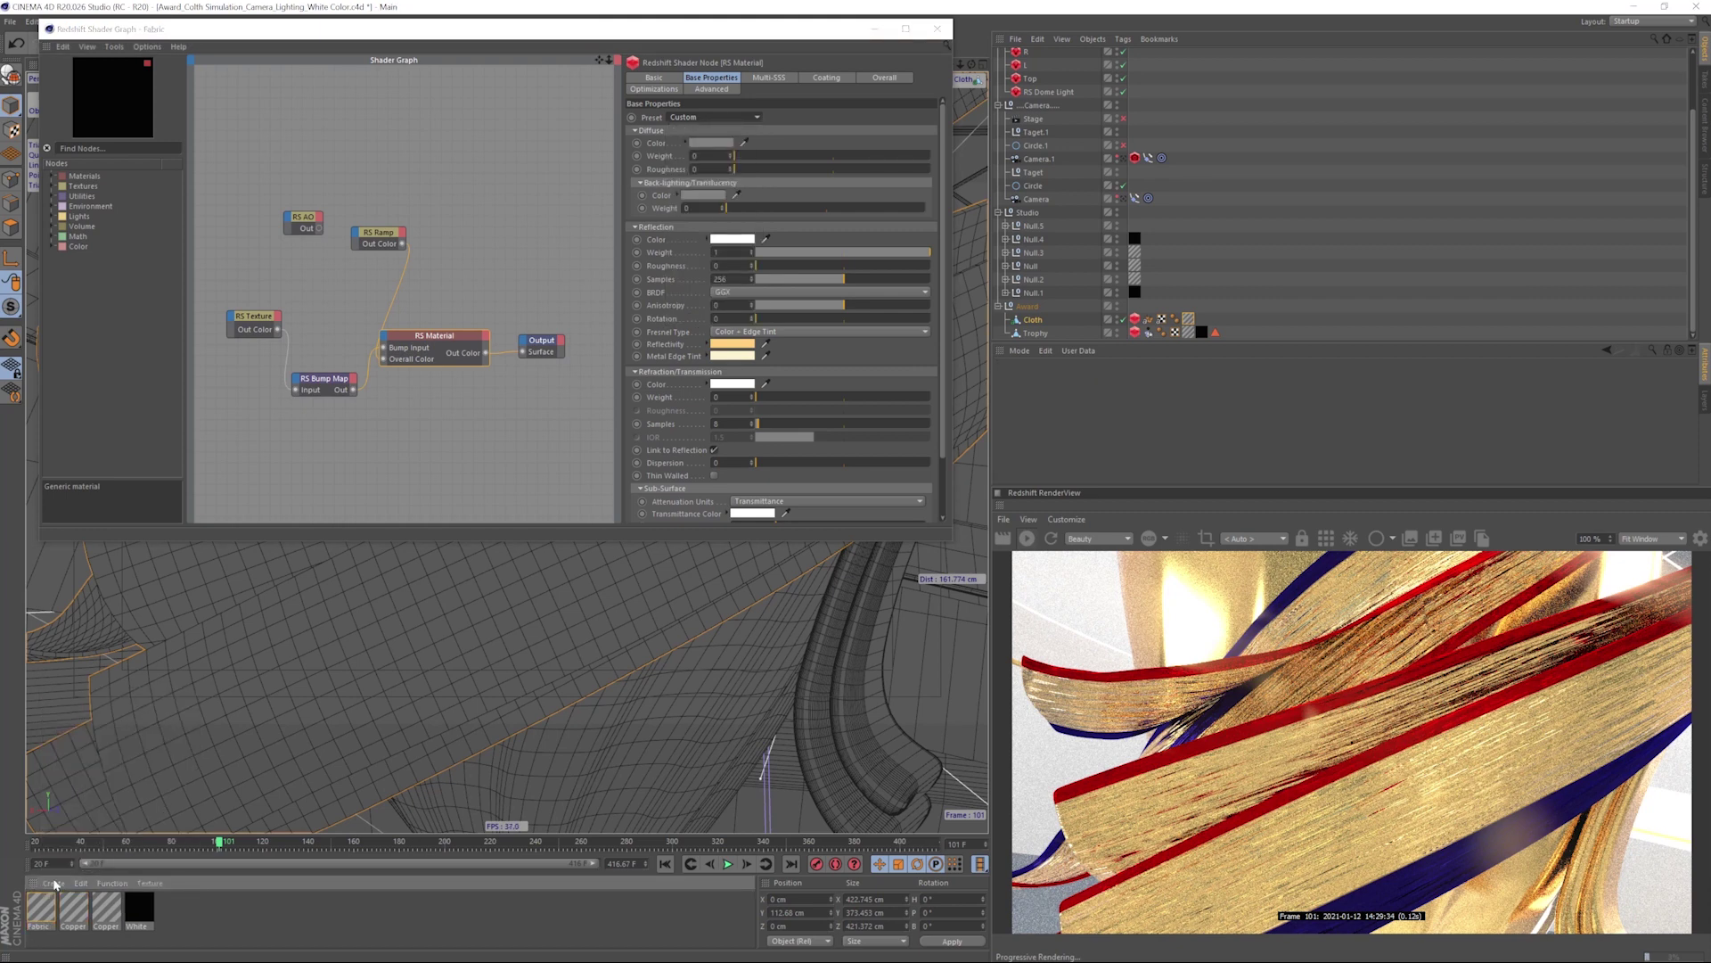
- Create a new Redshift RS Material and open its shader graph
{"action": "left_click", "coordinate": [55, 883]}
{"action": "mouse_move", "coordinate": [115, 745]}
{"action": "mouse_move", "coordinate": [219, 742]}
{"action": "left_click", "coordinate": [275, 746]}
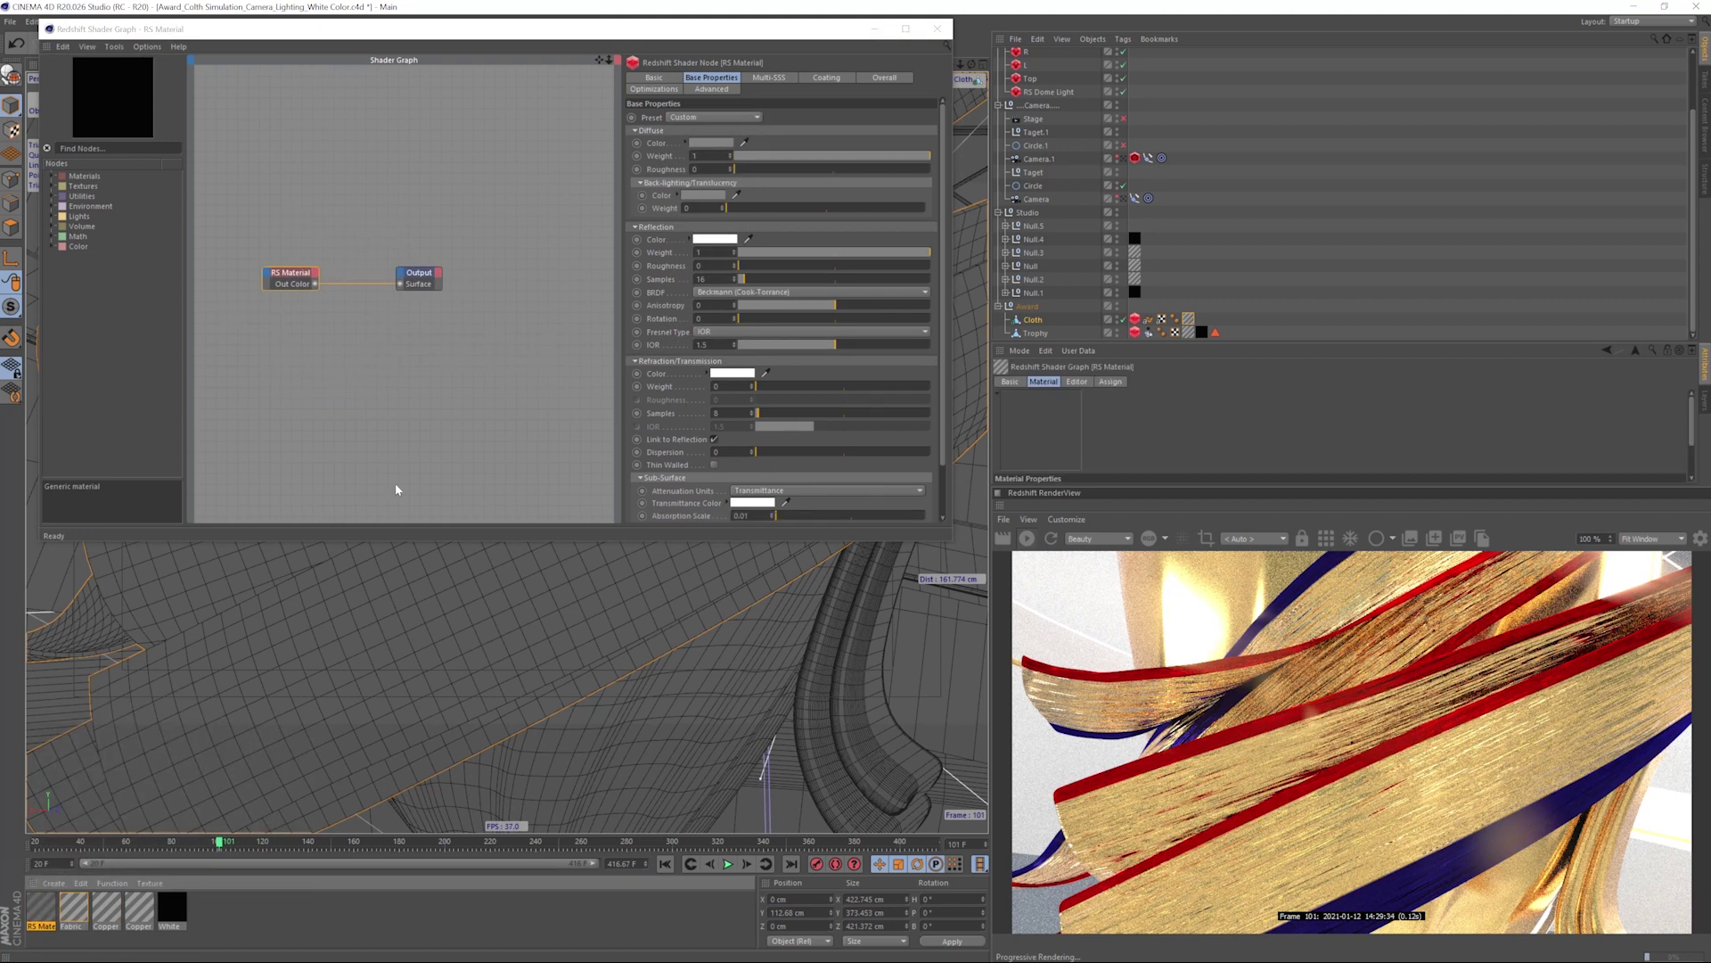
- Examine the Fabric graph's RS Ramp, RS Texture and RS Bump Map nodes, and return to the new material's graph
{"action": "left_click", "coordinate": [74, 909]}
{"action": "left_click", "coordinate": [375, 247]}
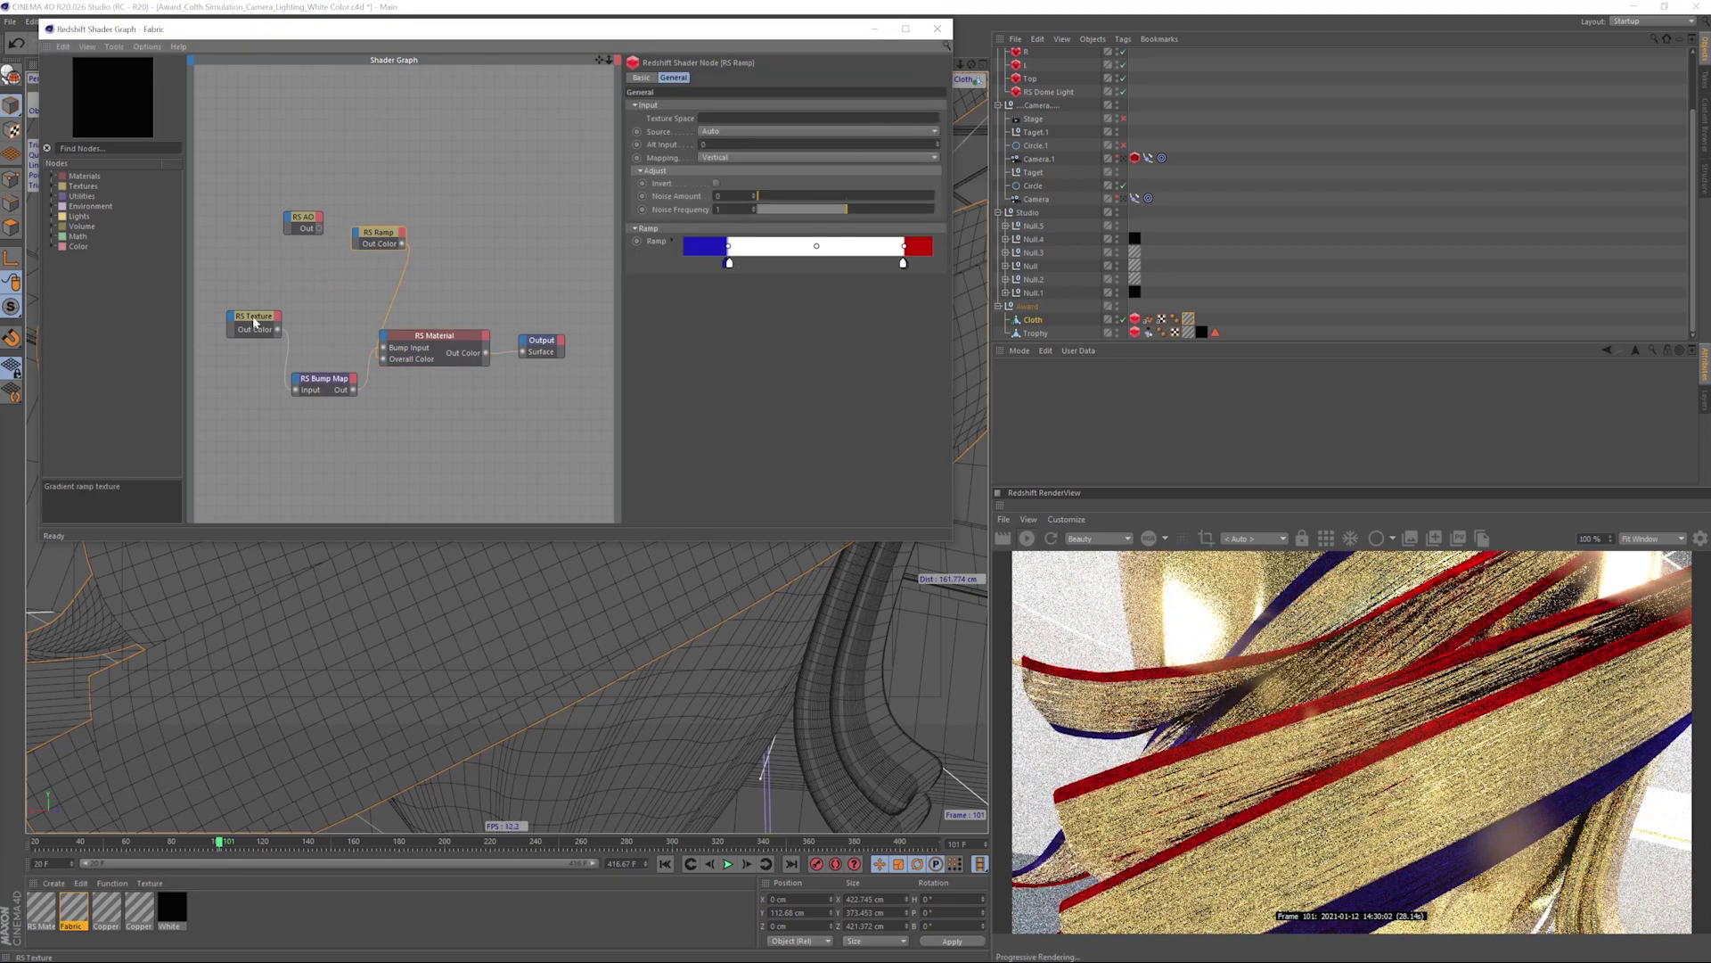
{"action": "left_click", "coordinate": [256, 321]}
{"action": "left_click", "coordinate": [327, 387]}
{"action": "left_click", "coordinate": [50, 914]}
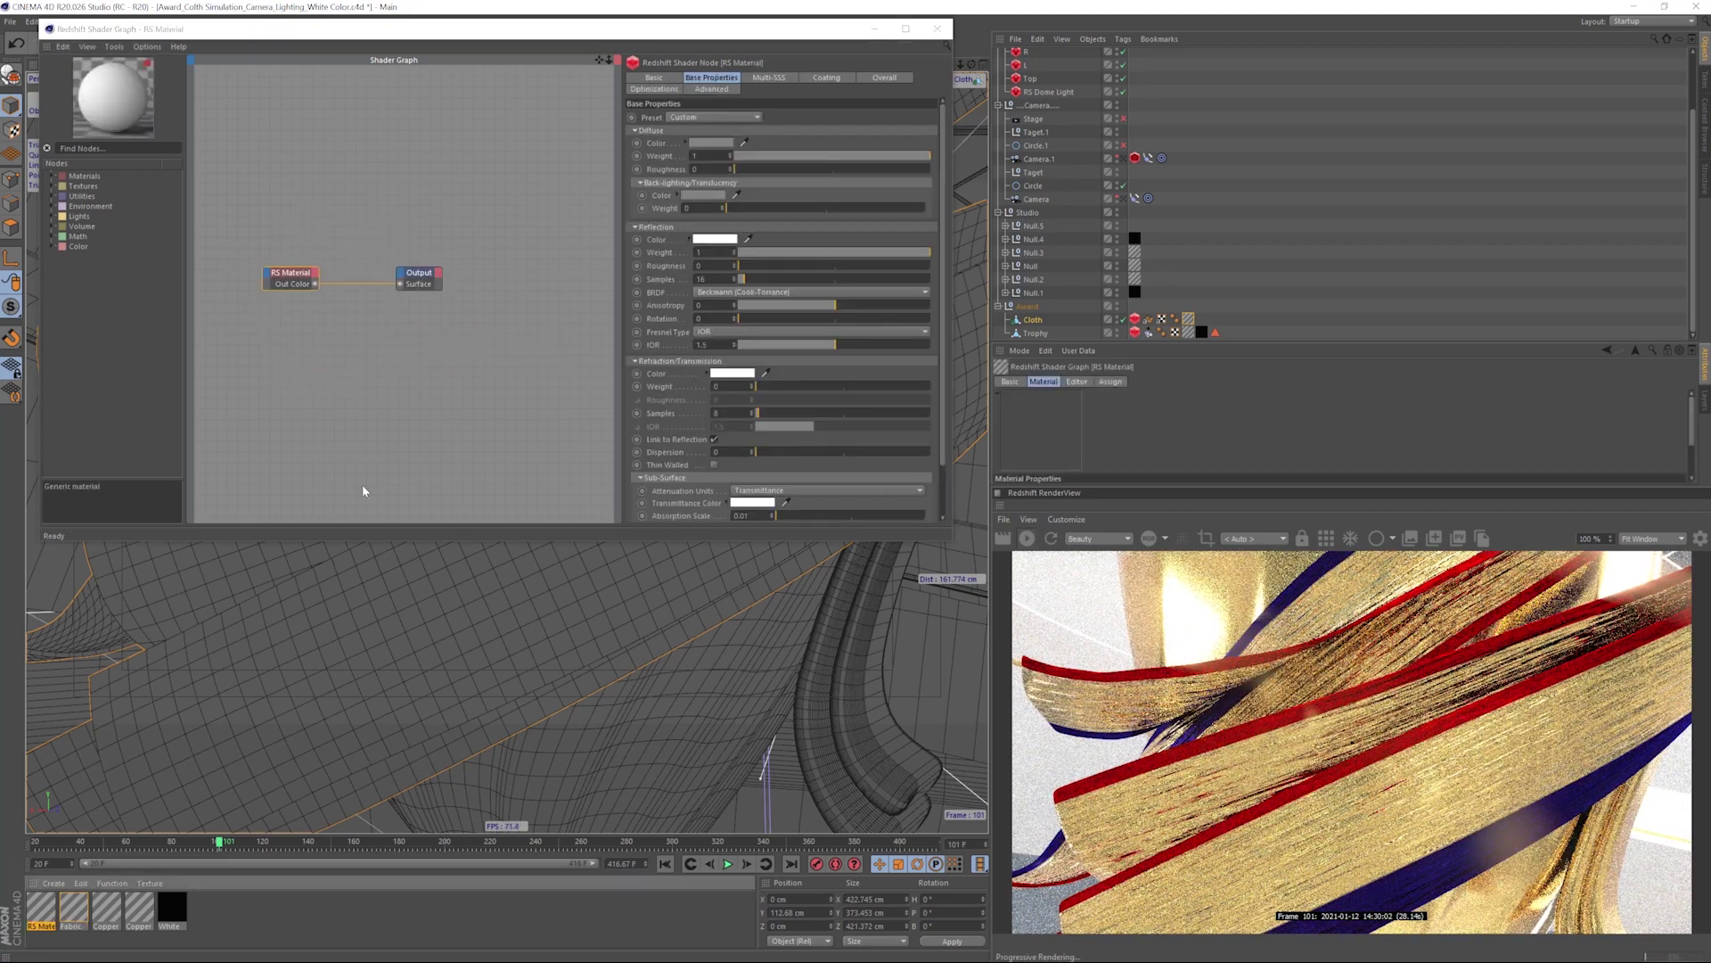
{"action": "left_click", "coordinate": [378, 453]}
{"action": "right_click", "coordinate": [403, 352]}
{"action": "left_click", "coordinate": [429, 372]}
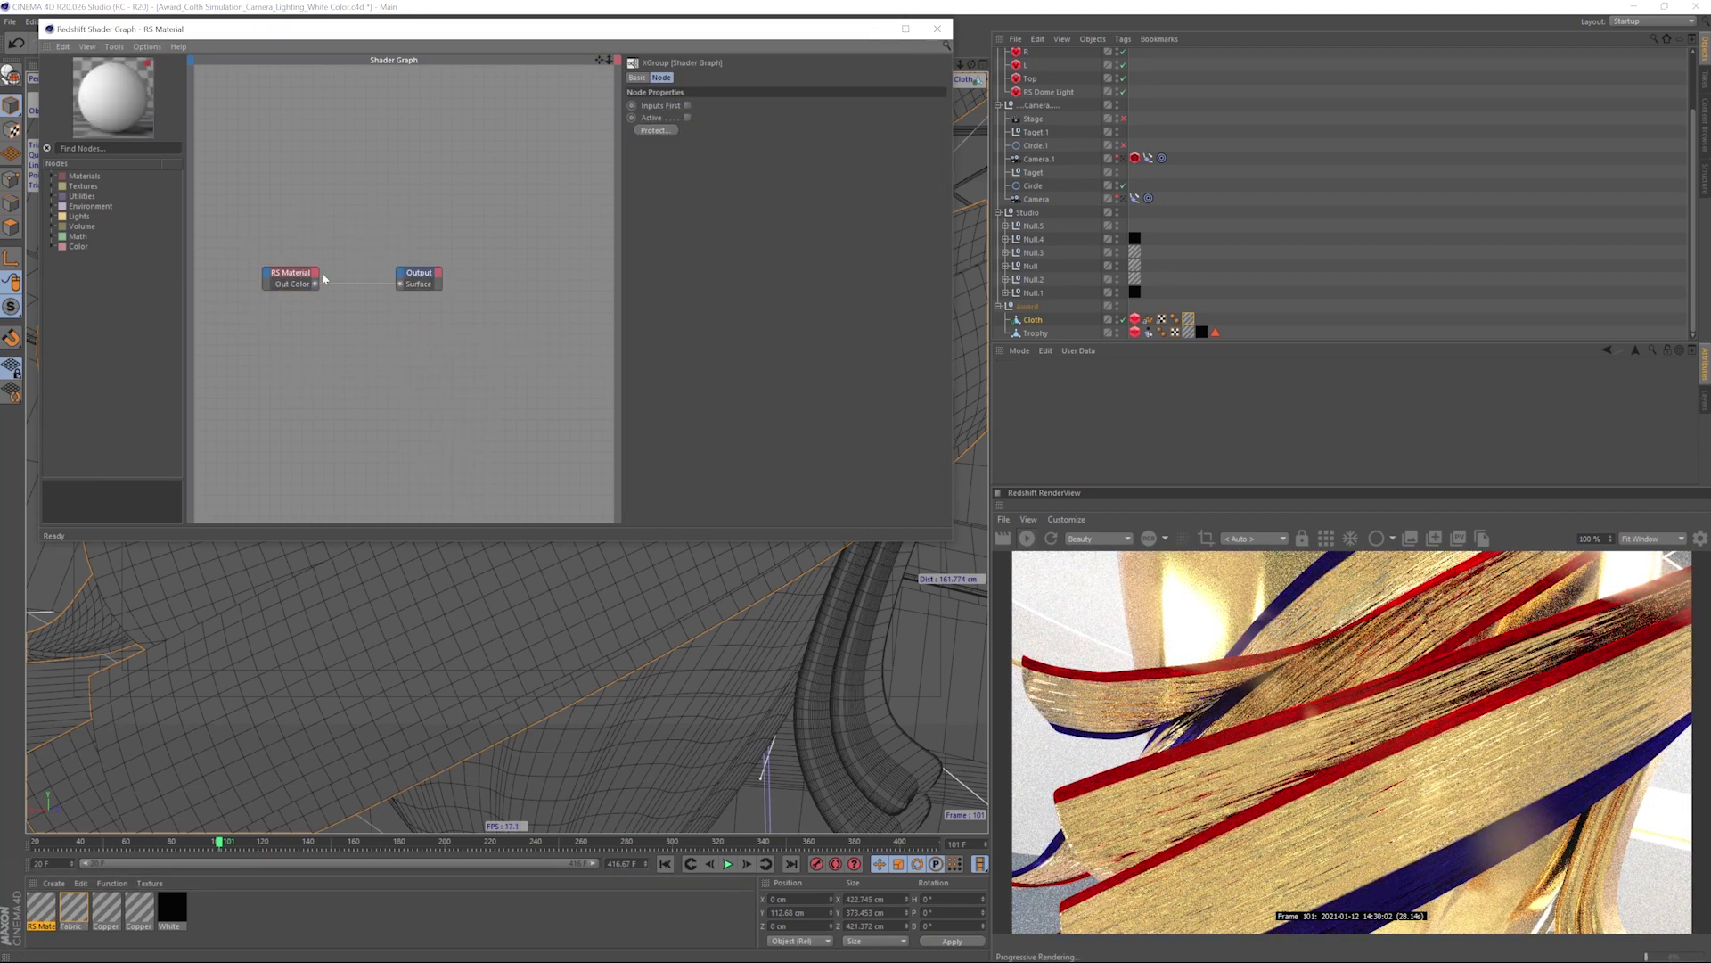
- Copy the RS AO, RS Ramp, RS Texture and RS Bump Map nodes from the Fabric graph into the new material's graph
{"action": "left_click_drag", "start_coordinate": [299, 274], "coordinate": [386, 279]}
{"action": "left_click", "coordinate": [75, 911]}
{"action": "left_click_drag", "start_coordinate": [550, 305], "coordinate": [424, 378]}
{"action": "left_click_drag", "start_coordinate": [434, 337], "coordinate": [487, 337]}
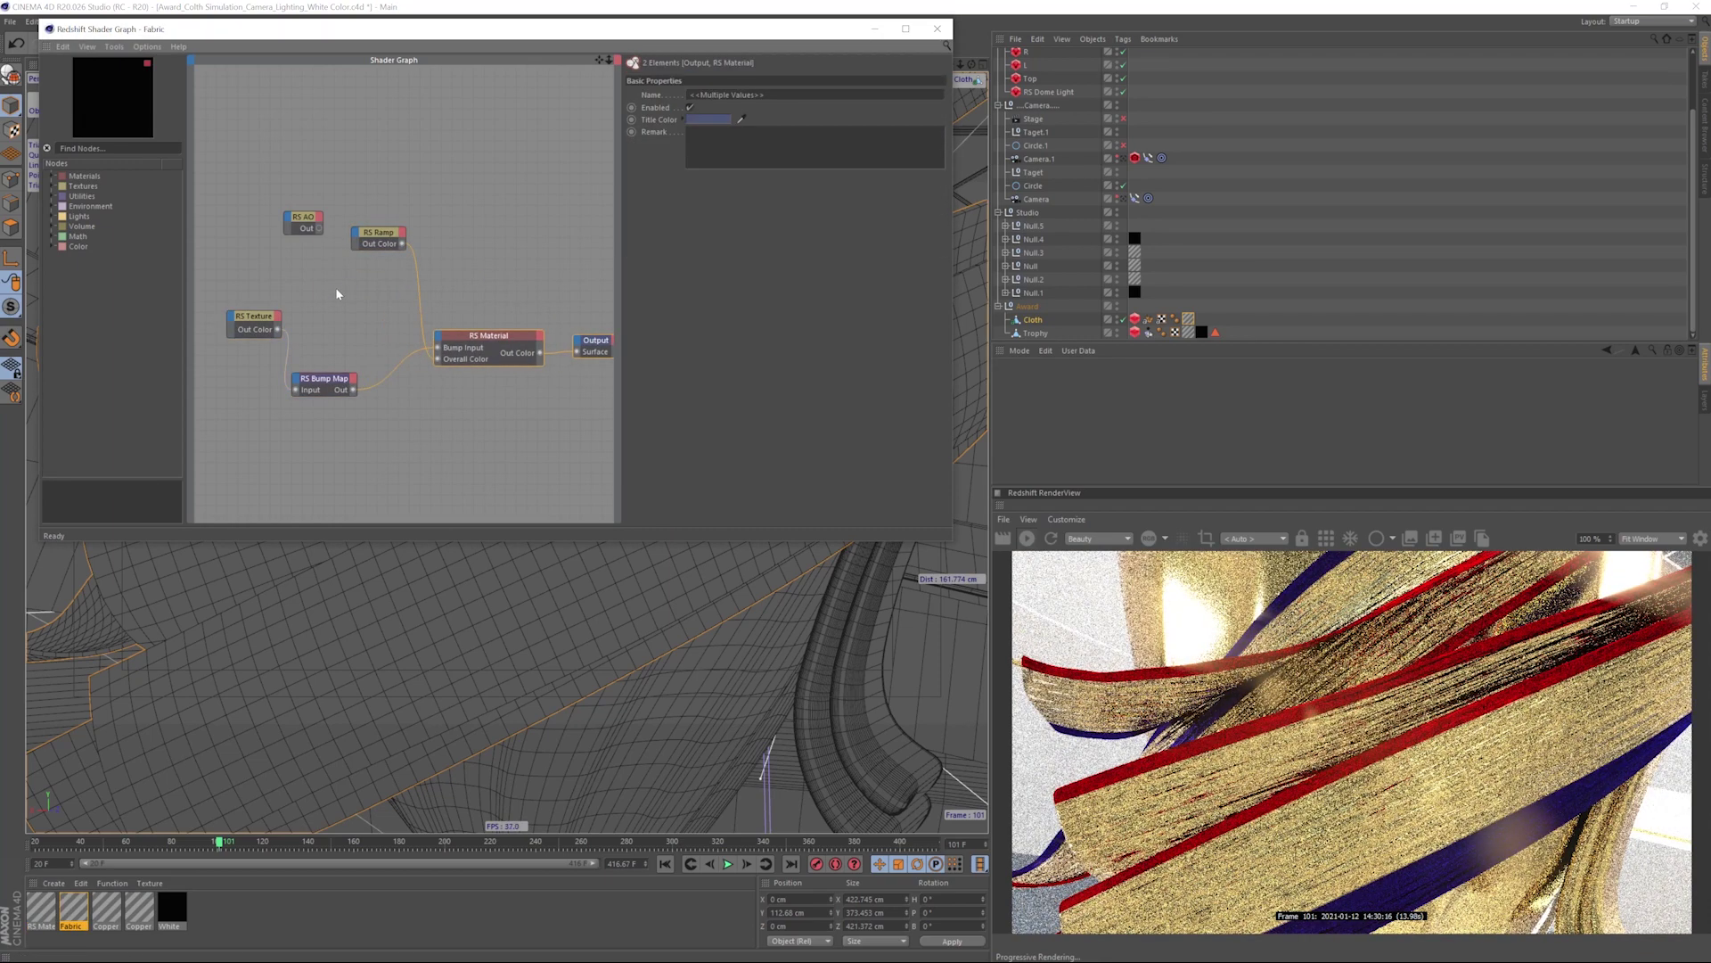
{"action": "left_click_drag", "start_coordinate": [207, 186], "coordinate": [413, 458]}
{"action": "key", "text": "ctrl+c"}
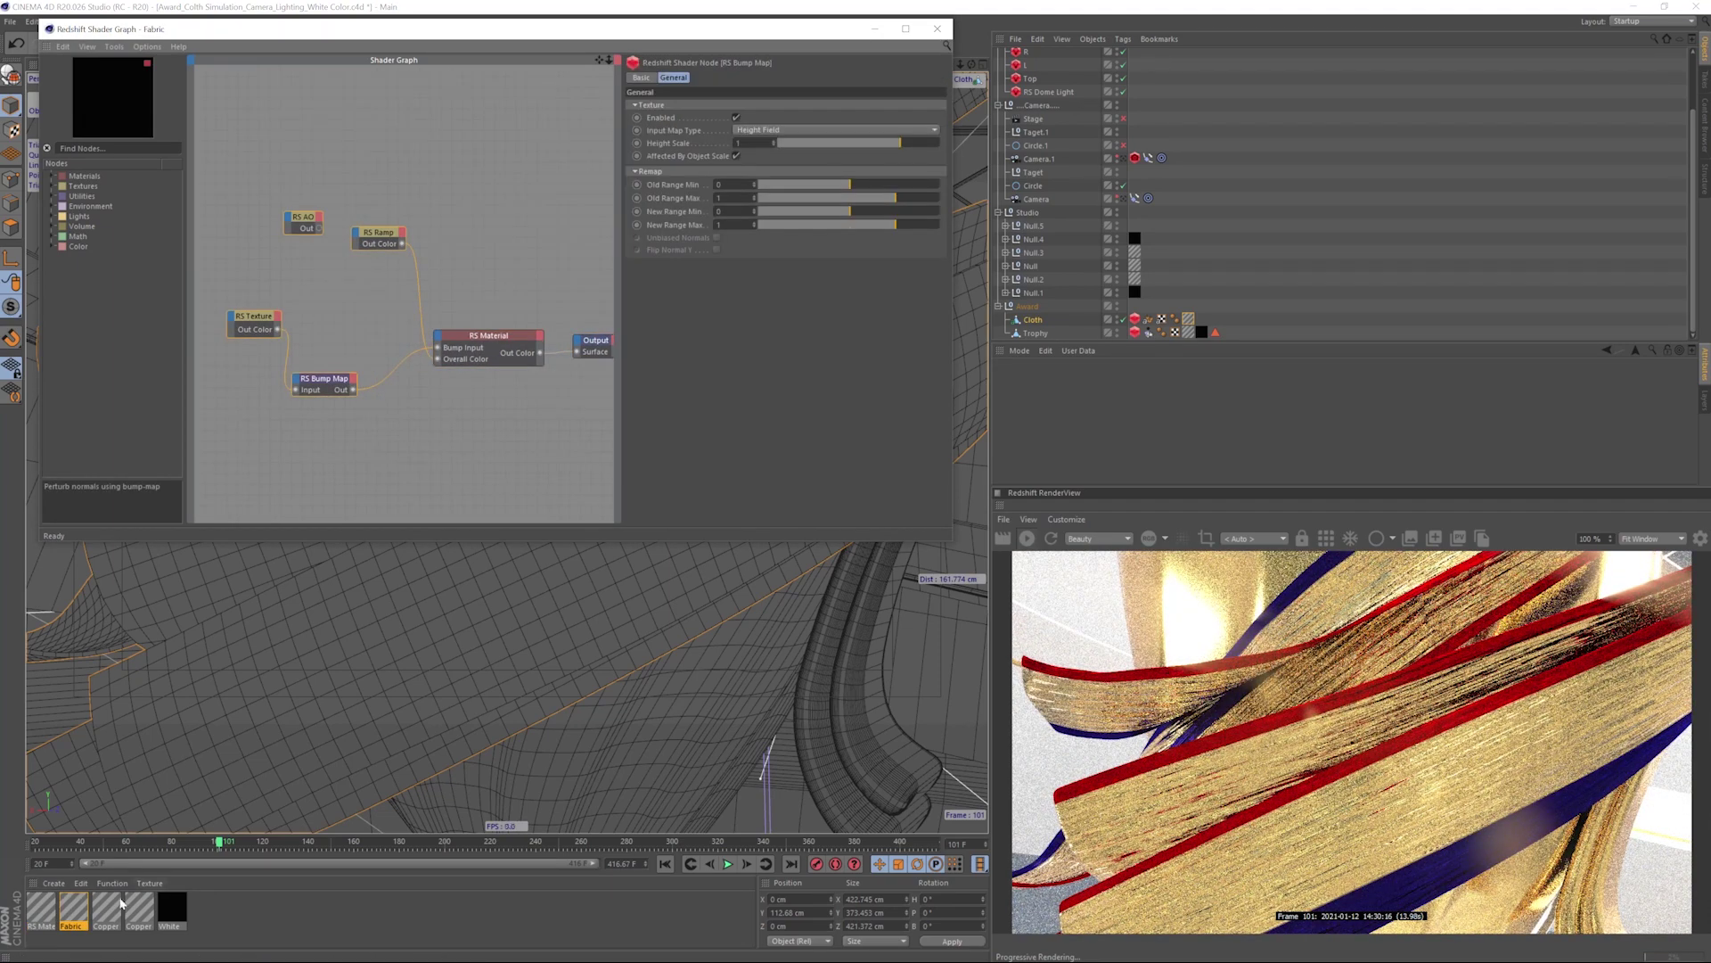
{"action": "left_click", "coordinate": [41, 909]}
{"action": "left_click", "coordinate": [413, 442]}
{"action": "key", "text": "ctrl+v"}
{"action": "left_click", "coordinate": [427, 348]}
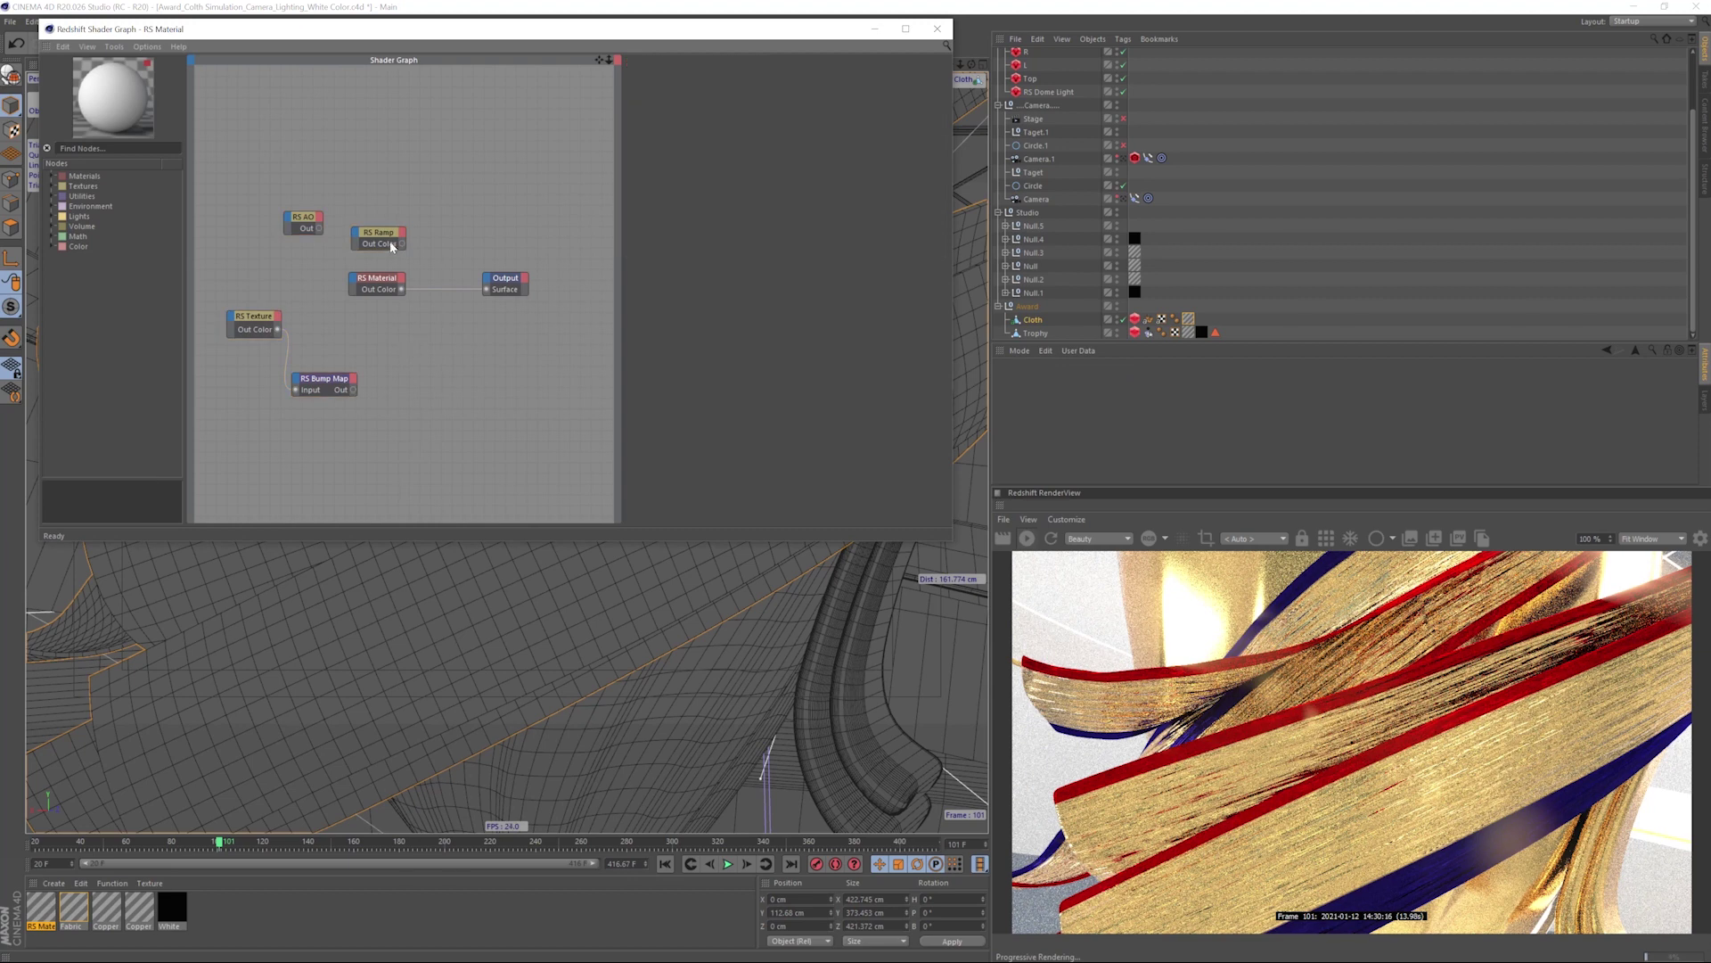
- Connect the RS Ramp to Overall Color and the RS Bump Map to Bump Input in the new material, spacing out the nodes
{"action": "mouse_move", "coordinate": [413, 381]}
{"action": "left_click_drag", "start_coordinate": [350, 279], "coordinate": [437, 283]}
{"action": "left_click", "coordinate": [575, 420]}
{"action": "left_click", "coordinate": [575, 381]}
{"action": "left_click_drag", "start_coordinate": [505, 278], "coordinate": [550, 282]}
{"action": "left_click_drag", "start_coordinate": [378, 233], "coordinate": [352, 248]}
- Rename the new material Fabric and add a distinguishing suffix to the old Fabric material's name
{"action": "left_click", "coordinate": [71, 918]}
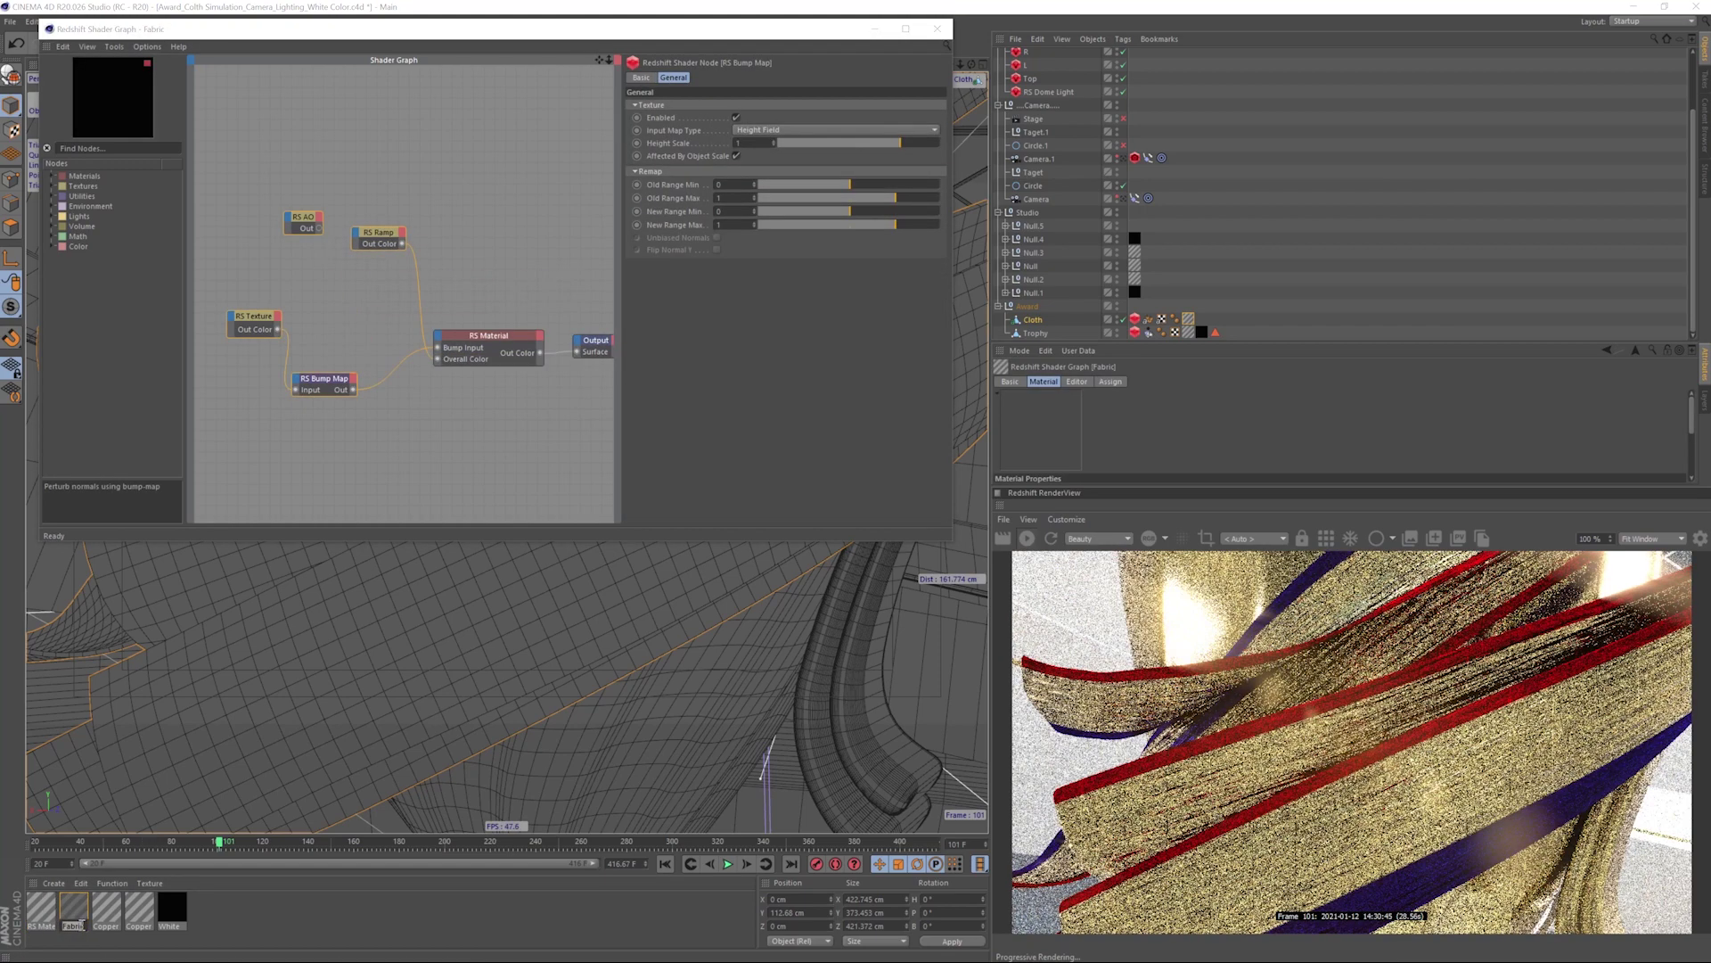
{"action": "type", "text": "Fabric"}
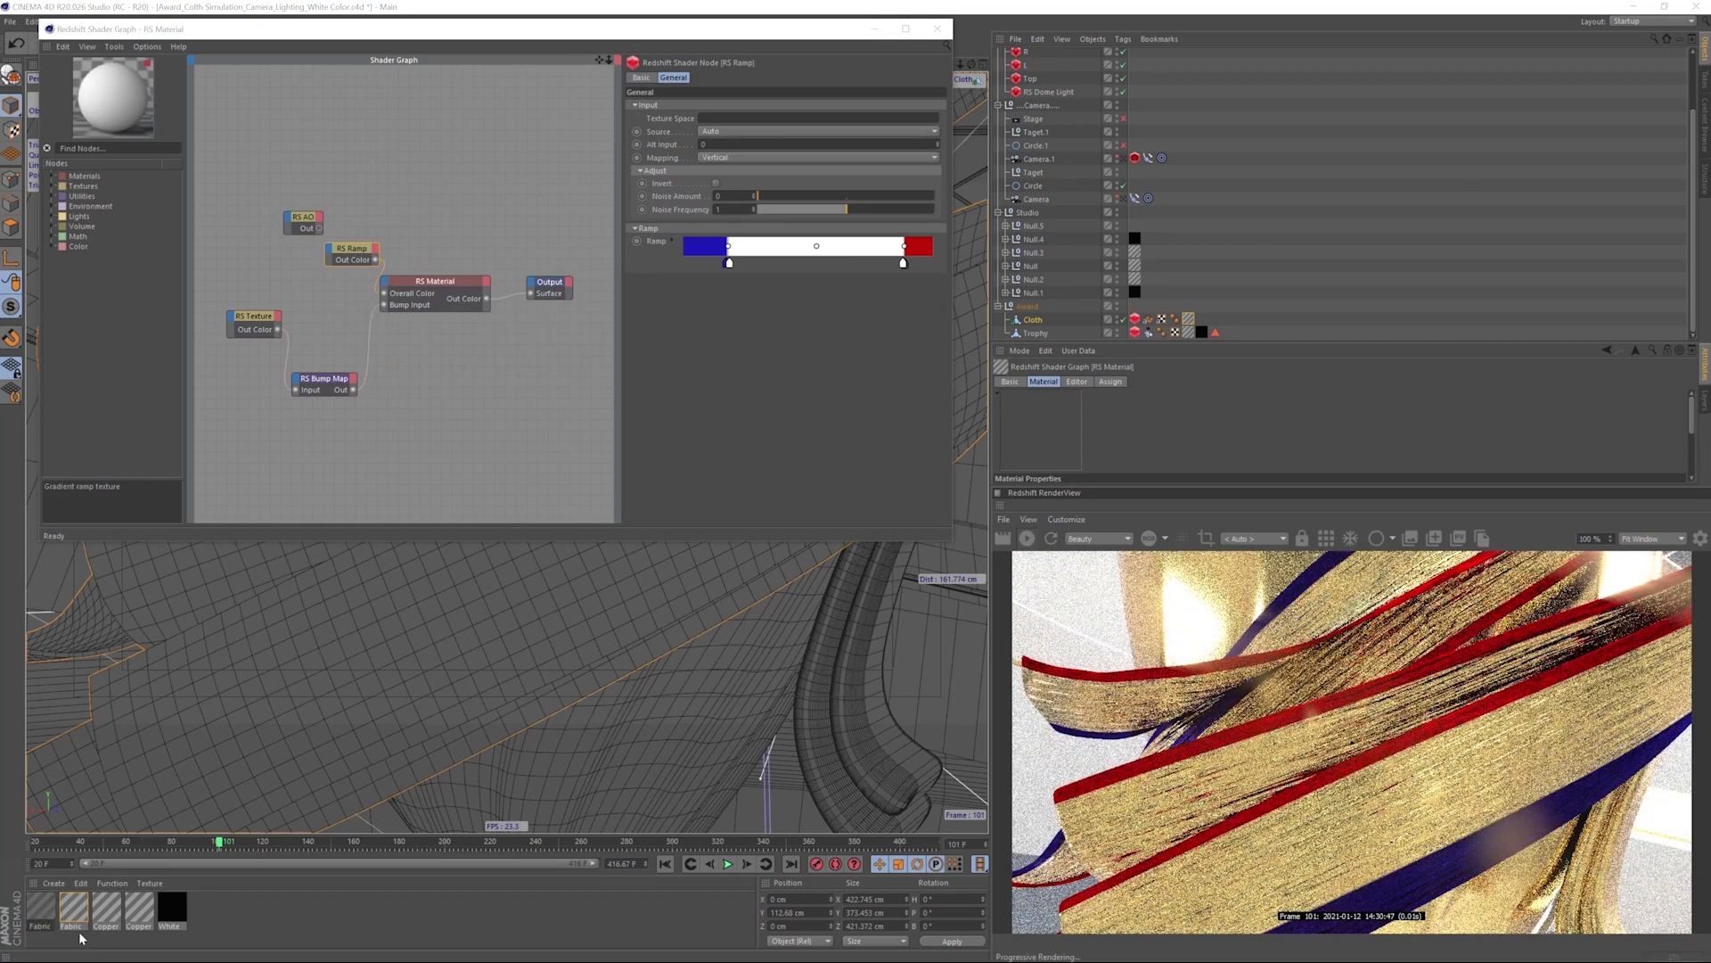
{"action": "double_click", "coordinate": [80, 926]}
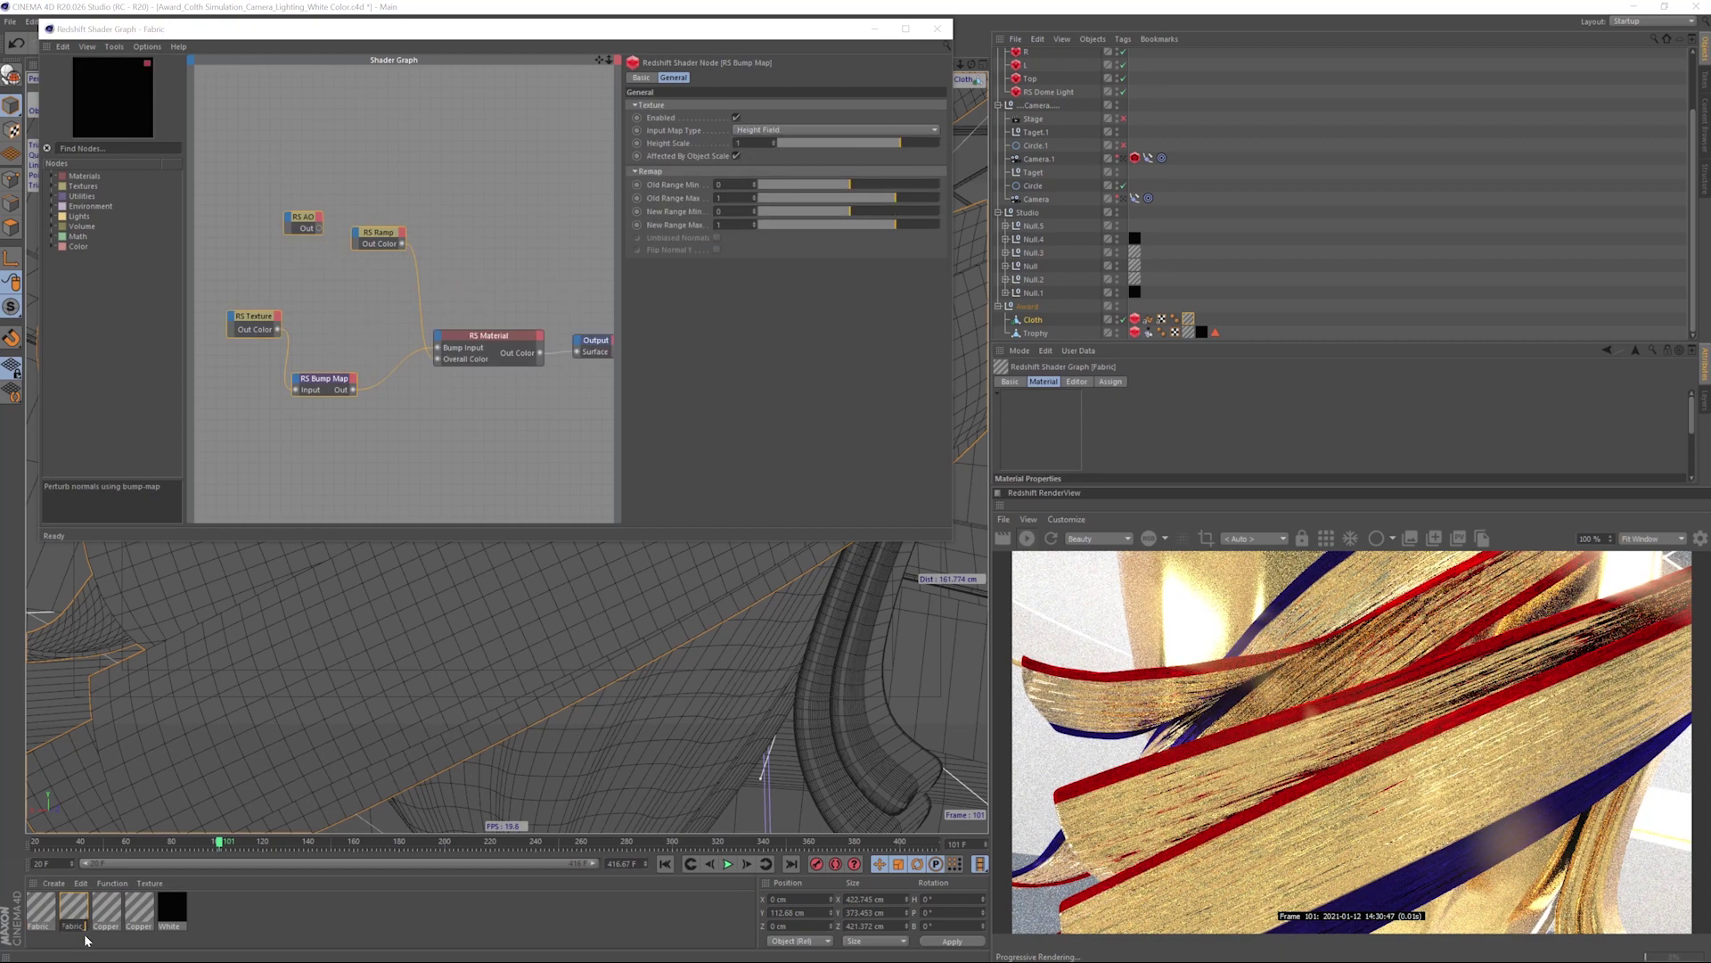
{"action": "key", "text": "Return"}
- Assign the new Fabric material to the Cloth object's texture tag and set its RS Texture rotation to 90
{"action": "left_click", "coordinate": [45, 911]}
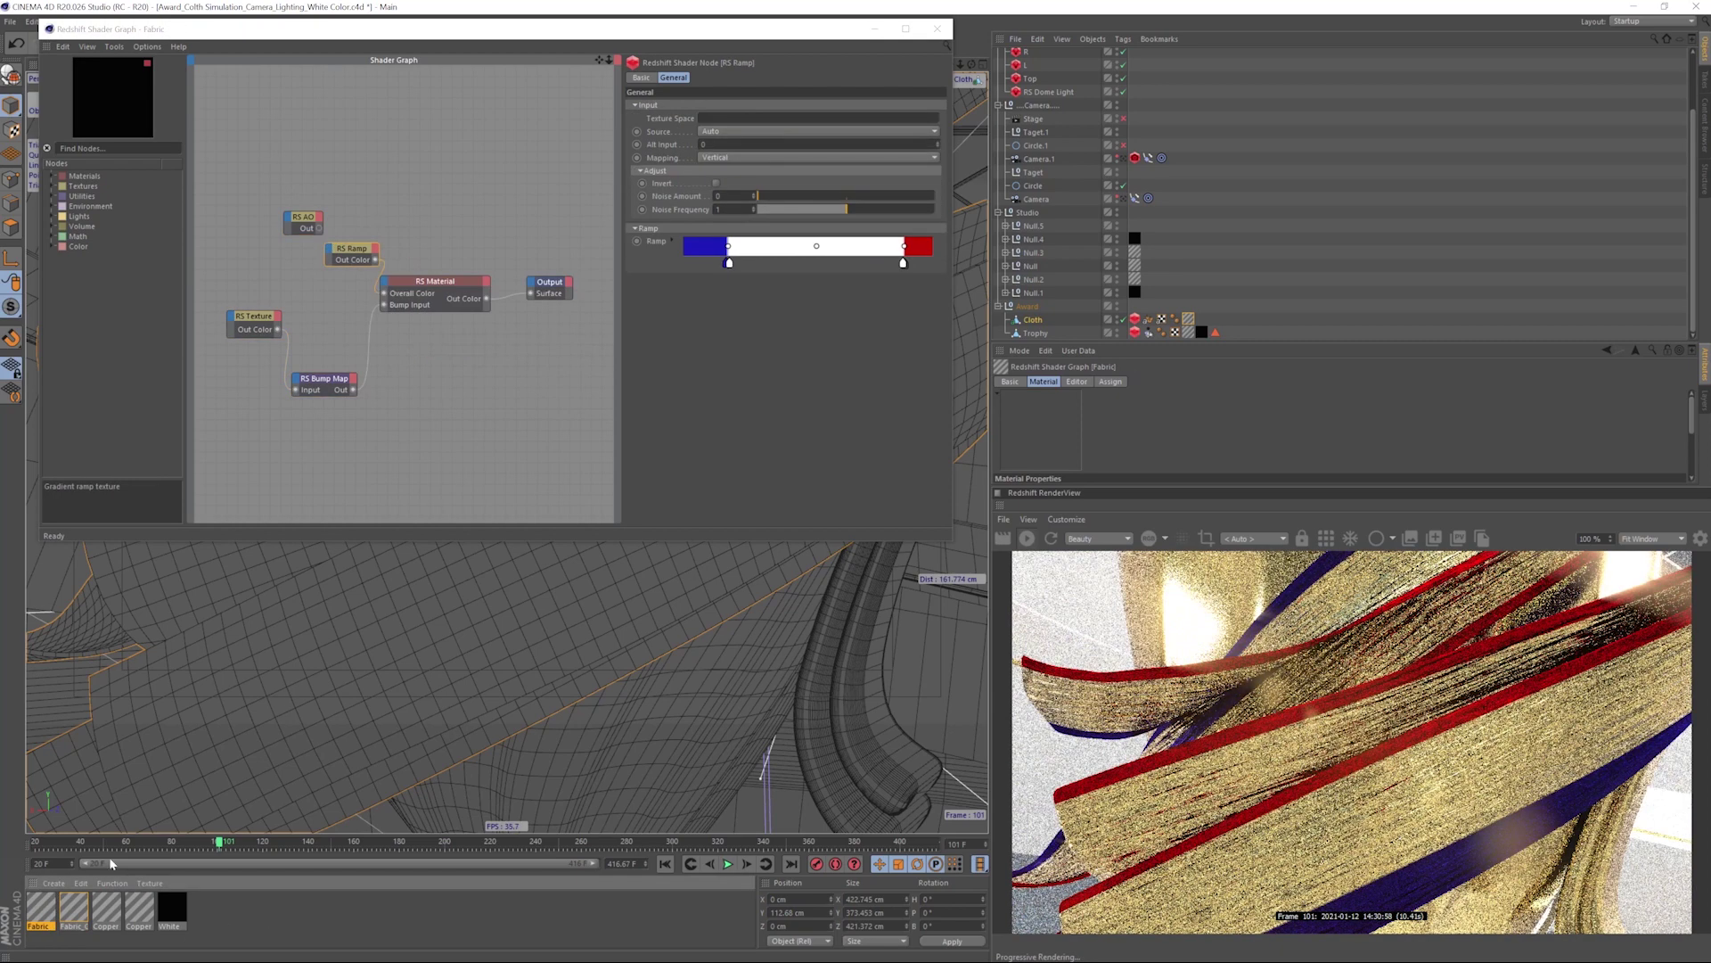
{"action": "left_click_drag", "start_coordinate": [47, 914], "coordinate": [1189, 321]}
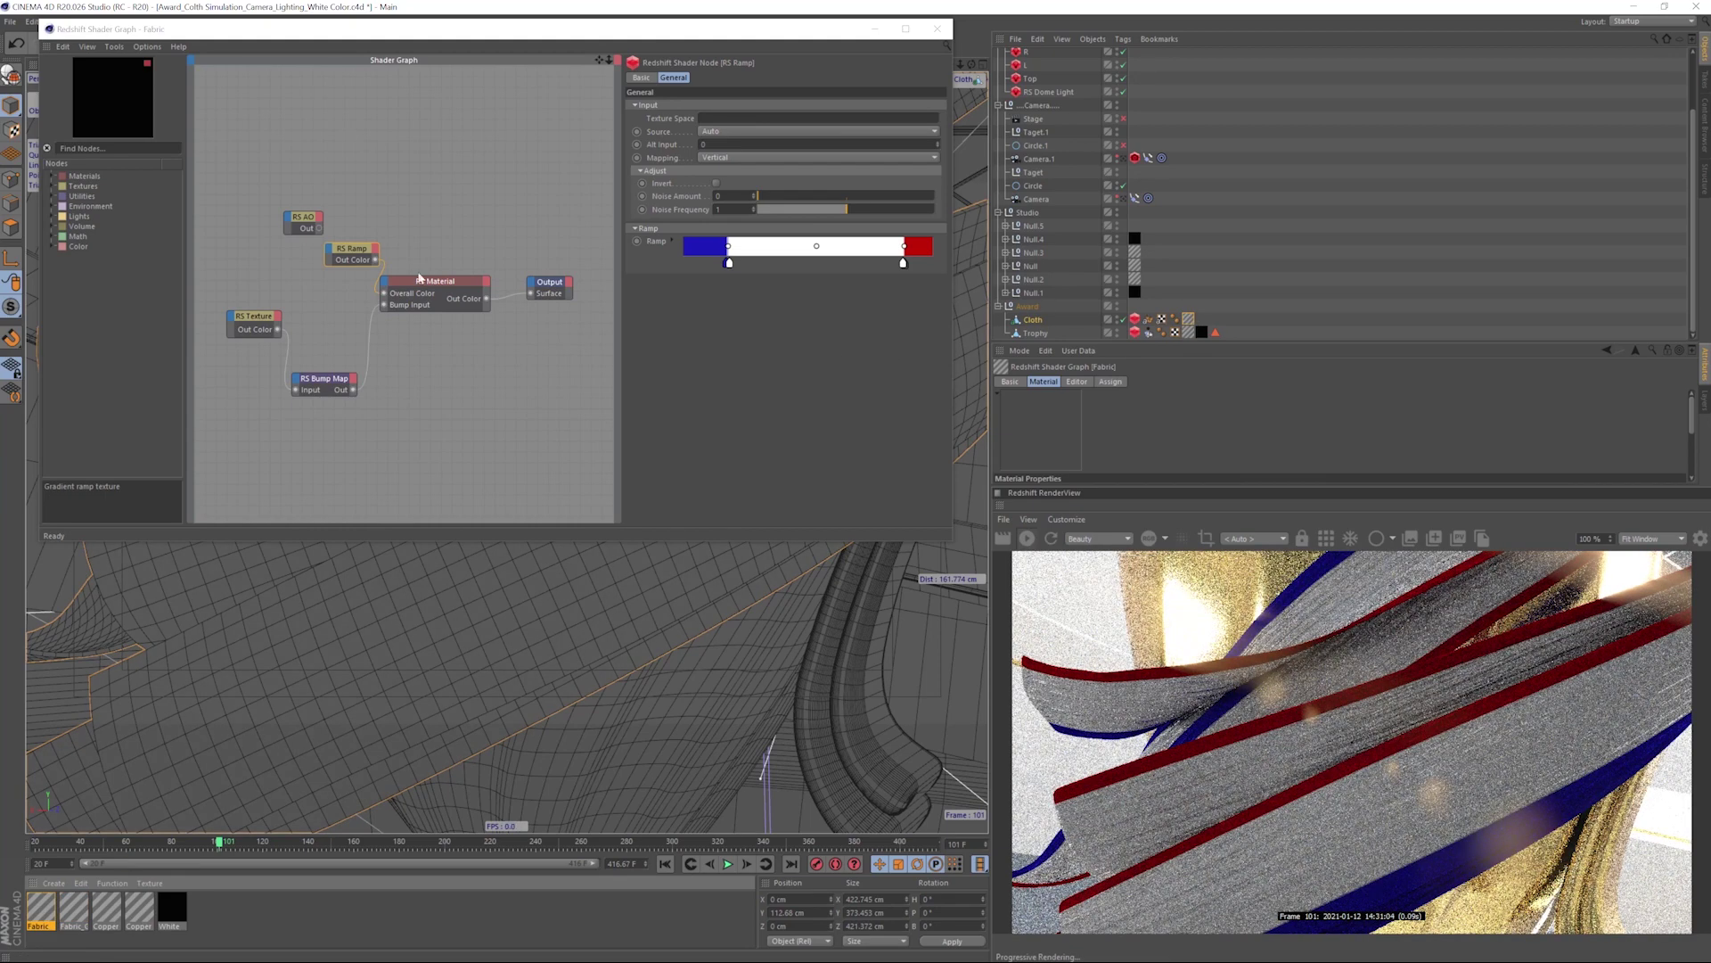
{"action": "left_click", "coordinate": [266, 326]}
{"action": "type", "text": "90"}
{"action": "key", "text": "Return"}
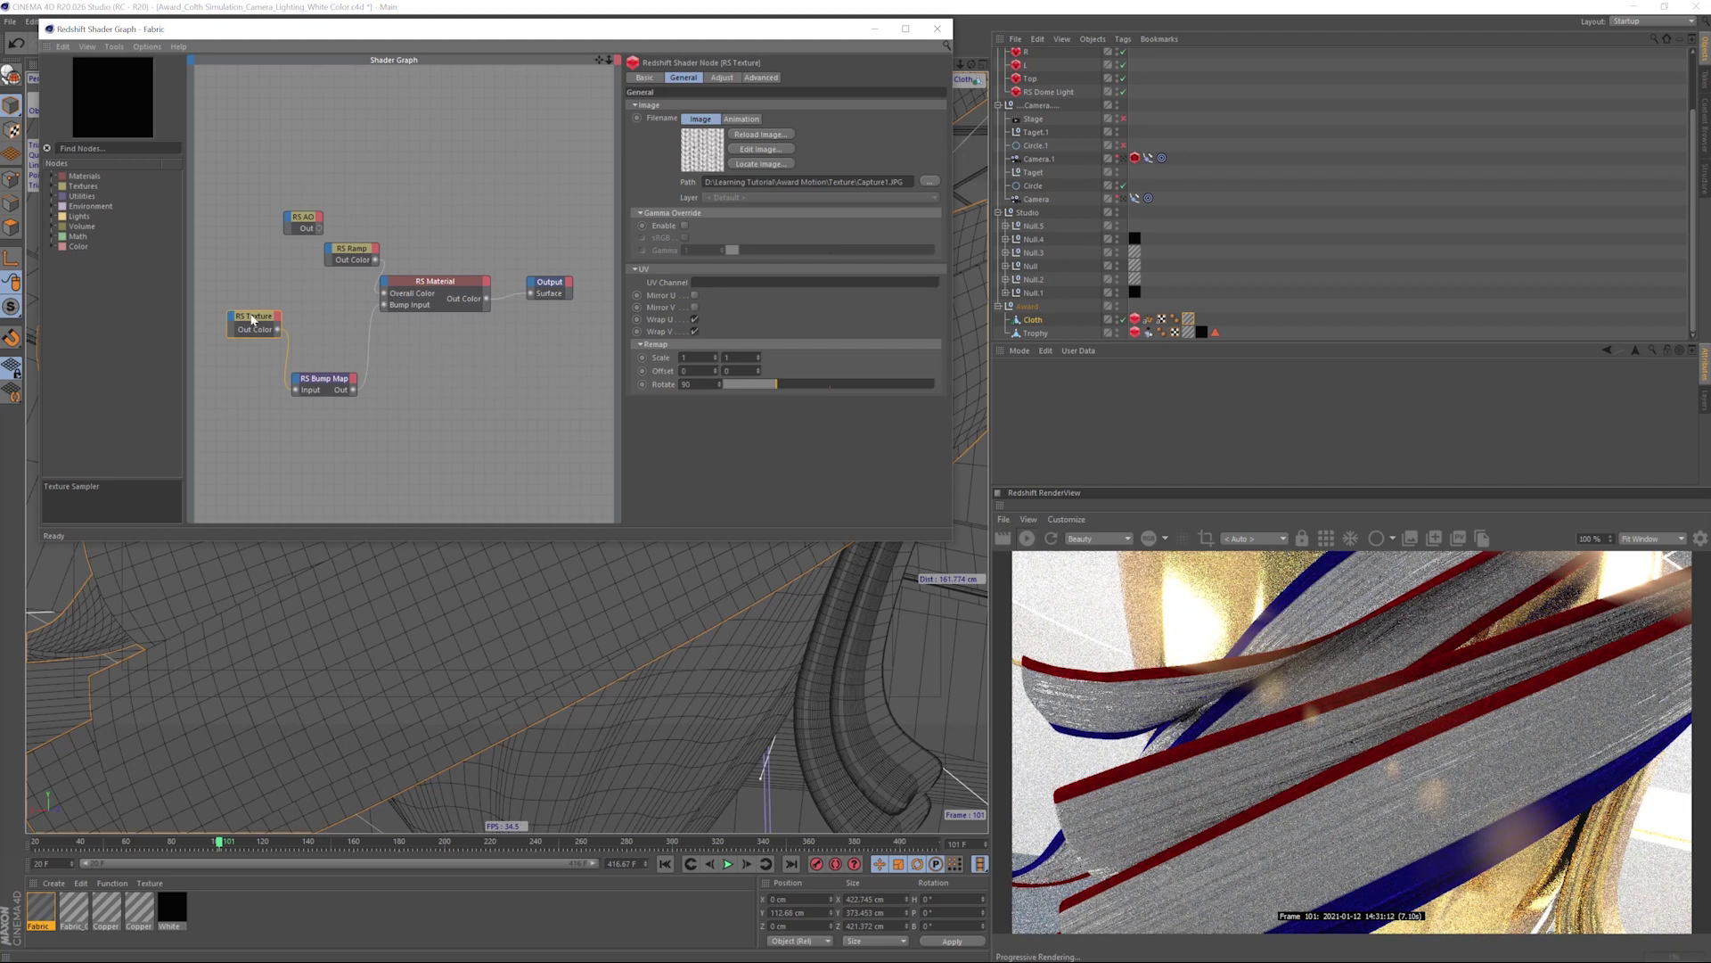
{"action": "left_click_drag", "start_coordinate": [252, 320], "coordinate": [243, 320]}
- Try a different projection for the Fabric texture tag on the Cloth object
{"action": "left_click", "coordinate": [1189, 319]}
{"action": "left_click", "coordinate": [1113, 381]}
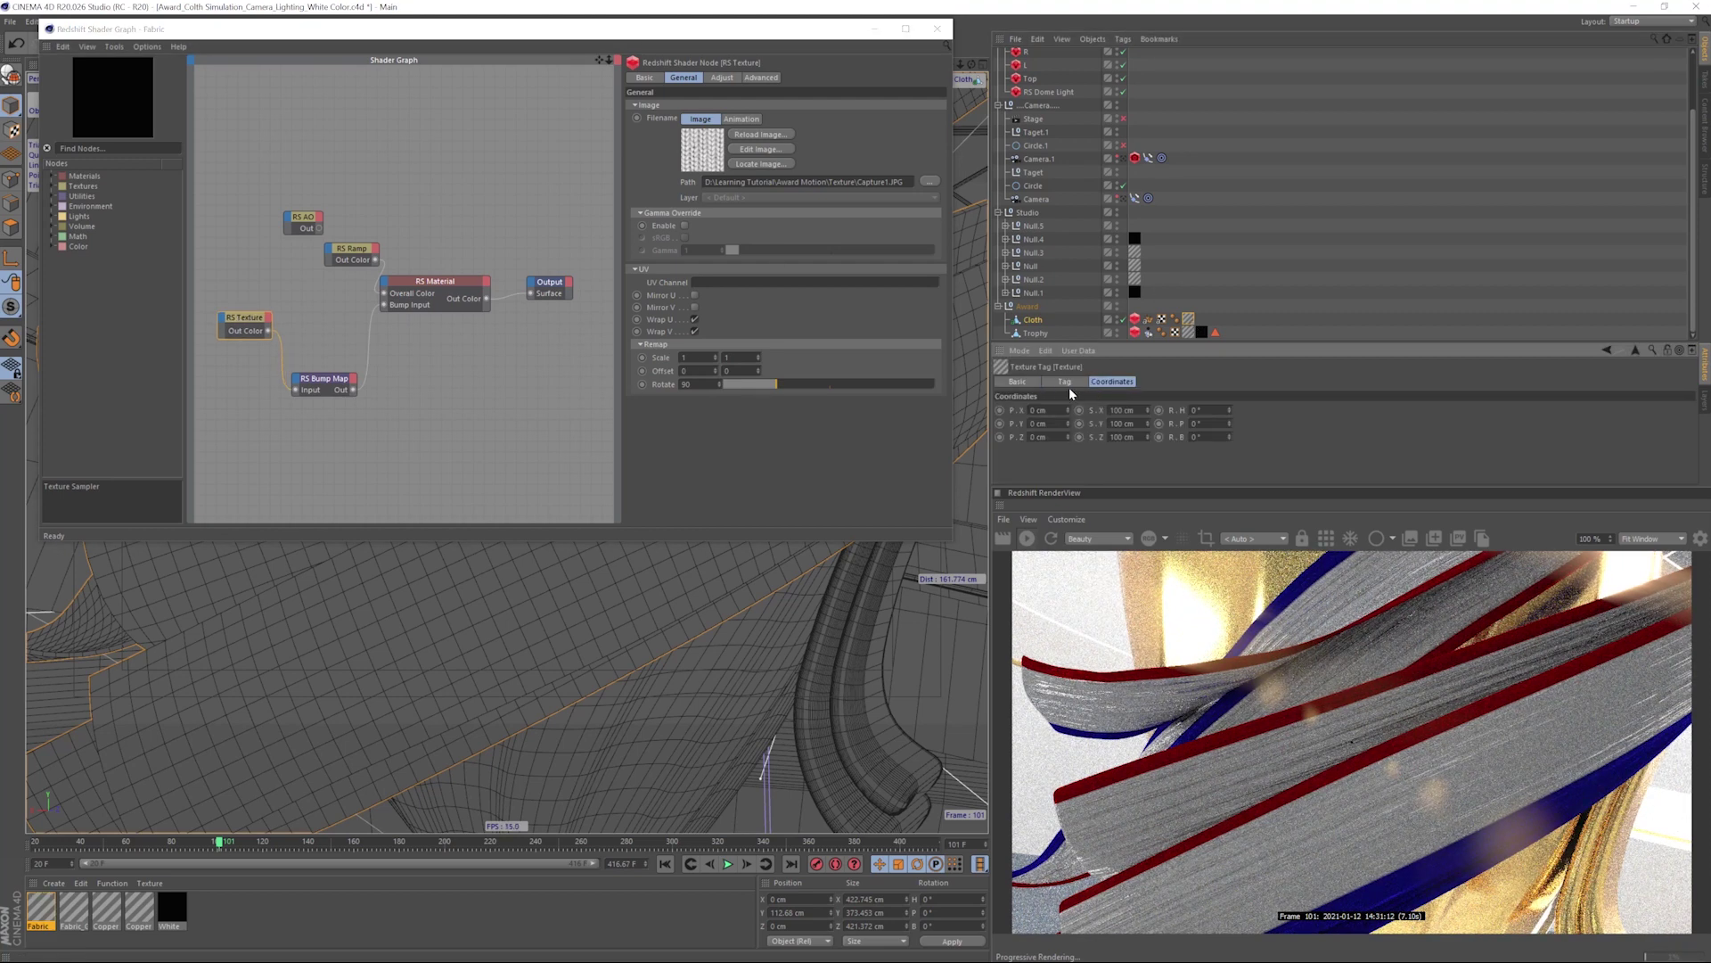
{"action": "left_click", "coordinate": [1066, 381]}
{"action": "left_click", "coordinate": [1141, 436]}
{"action": "left_click", "coordinate": [1148, 460]}
{"action": "key", "text": "ctrl+z"}
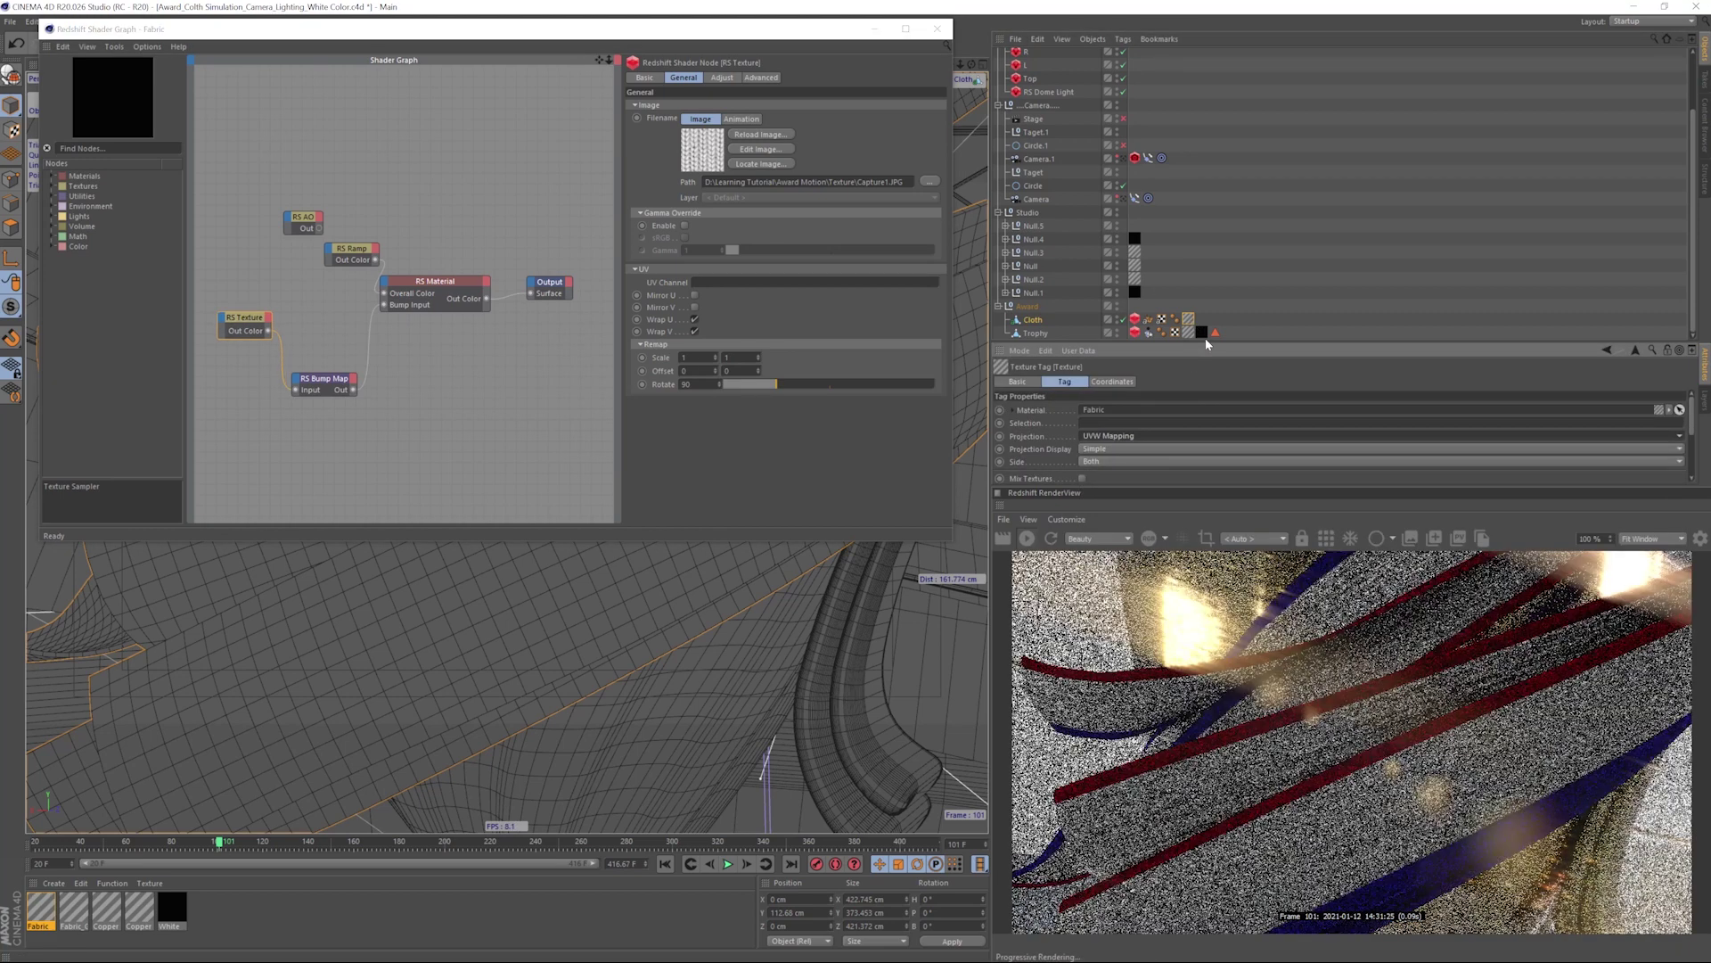
- On the Cloth object's Fabric texture tag, set Tiles U to 90 and Offset U to 19%, and shift Offset V to reposition the stripes
{"action": "left_click_drag", "start_coordinate": [1207, 343], "coordinate": [1225, 197]}
{"action": "left_click_drag", "start_coordinate": [1183, 412], "coordinate": [1162, 414]}
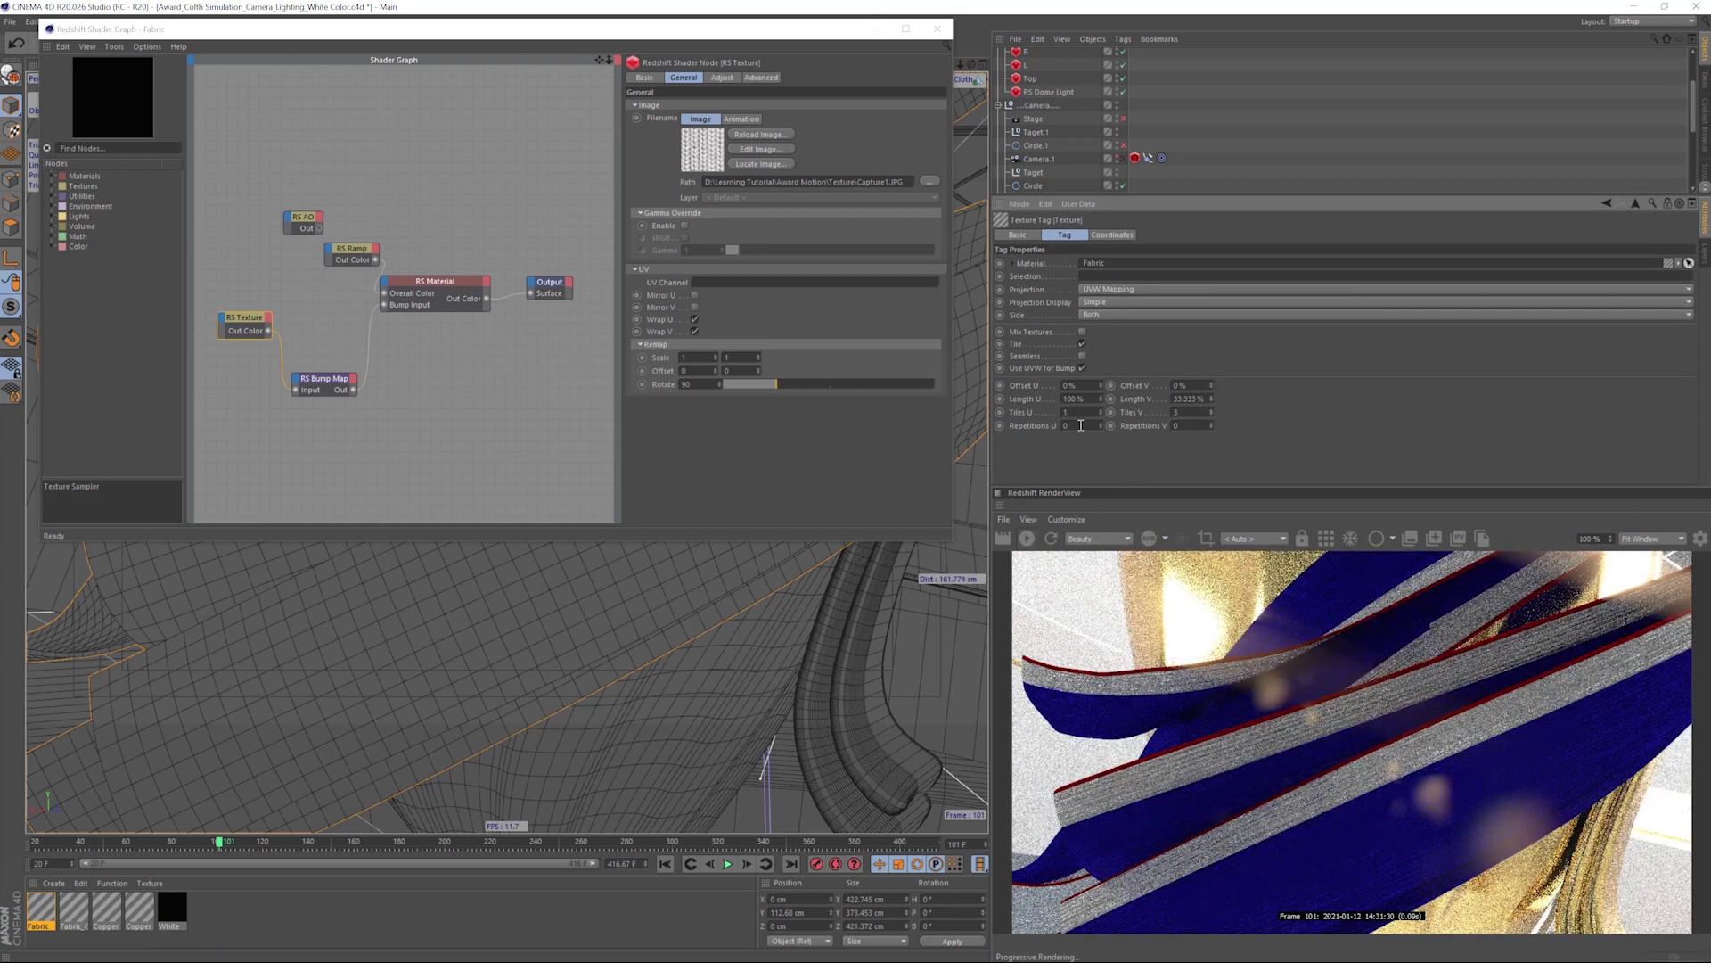
{"action": "type", "text": "90"}
{"action": "key", "text": "Return"}
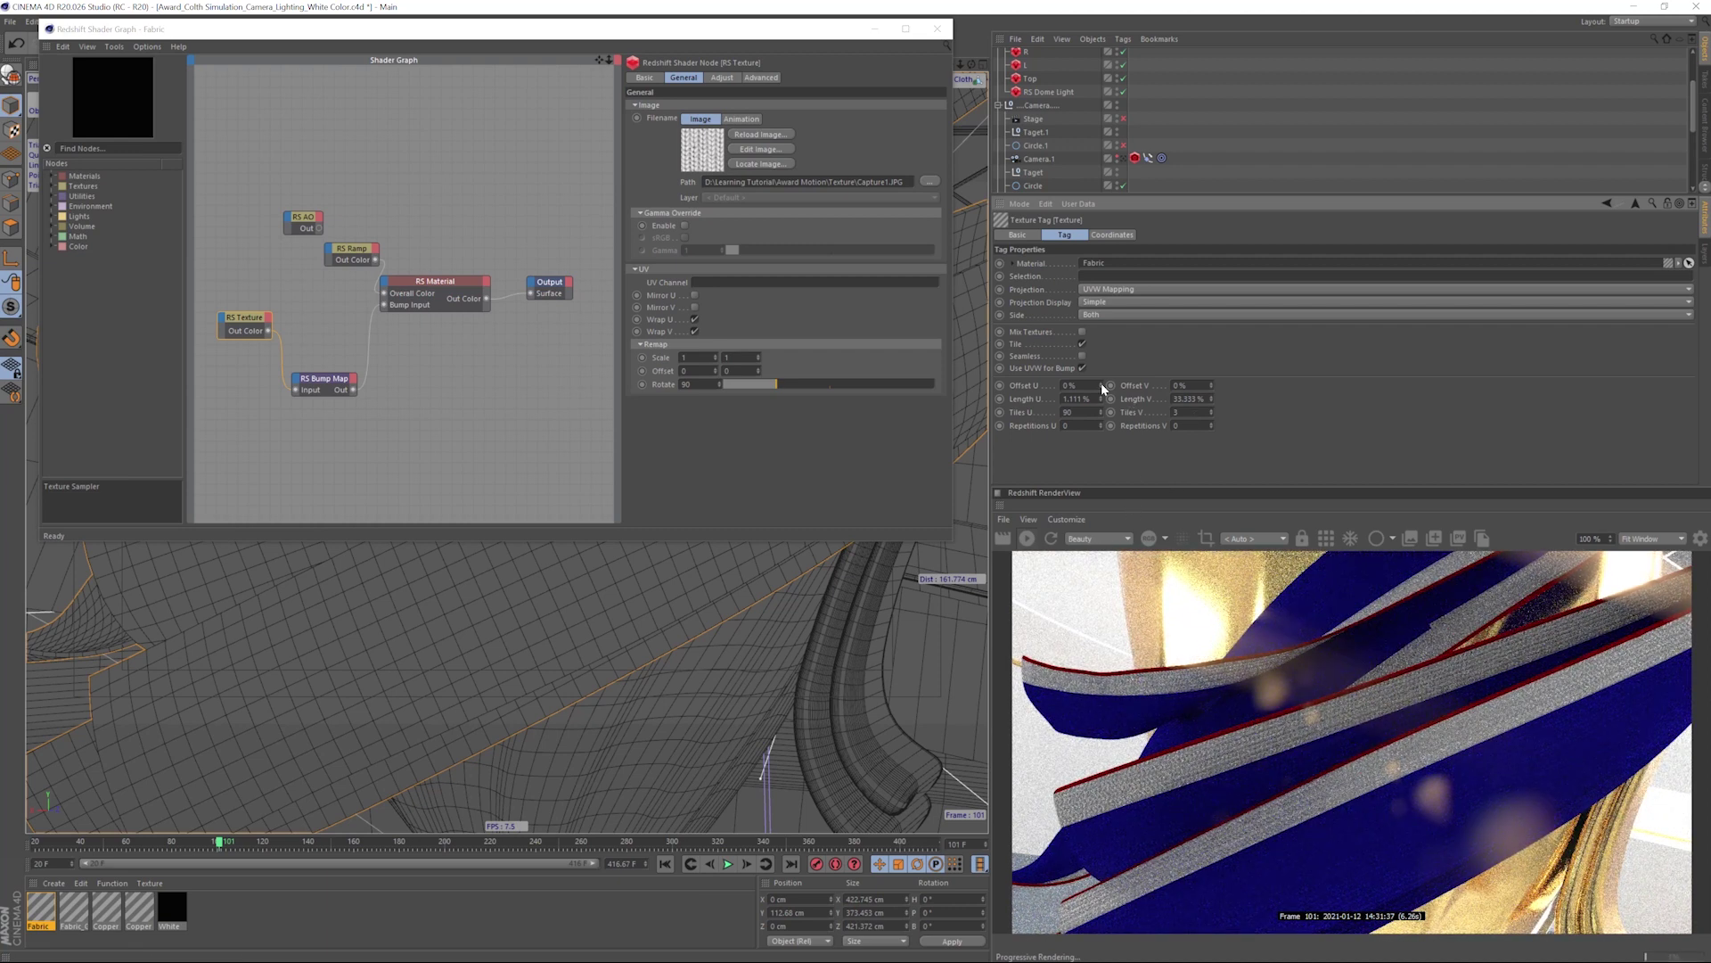
{"action": "left_click_drag", "start_coordinate": [1101, 385], "coordinate": [1101, 375]}
{"action": "left_click_drag", "start_coordinate": [1212, 386], "coordinate": [1119, 386]}
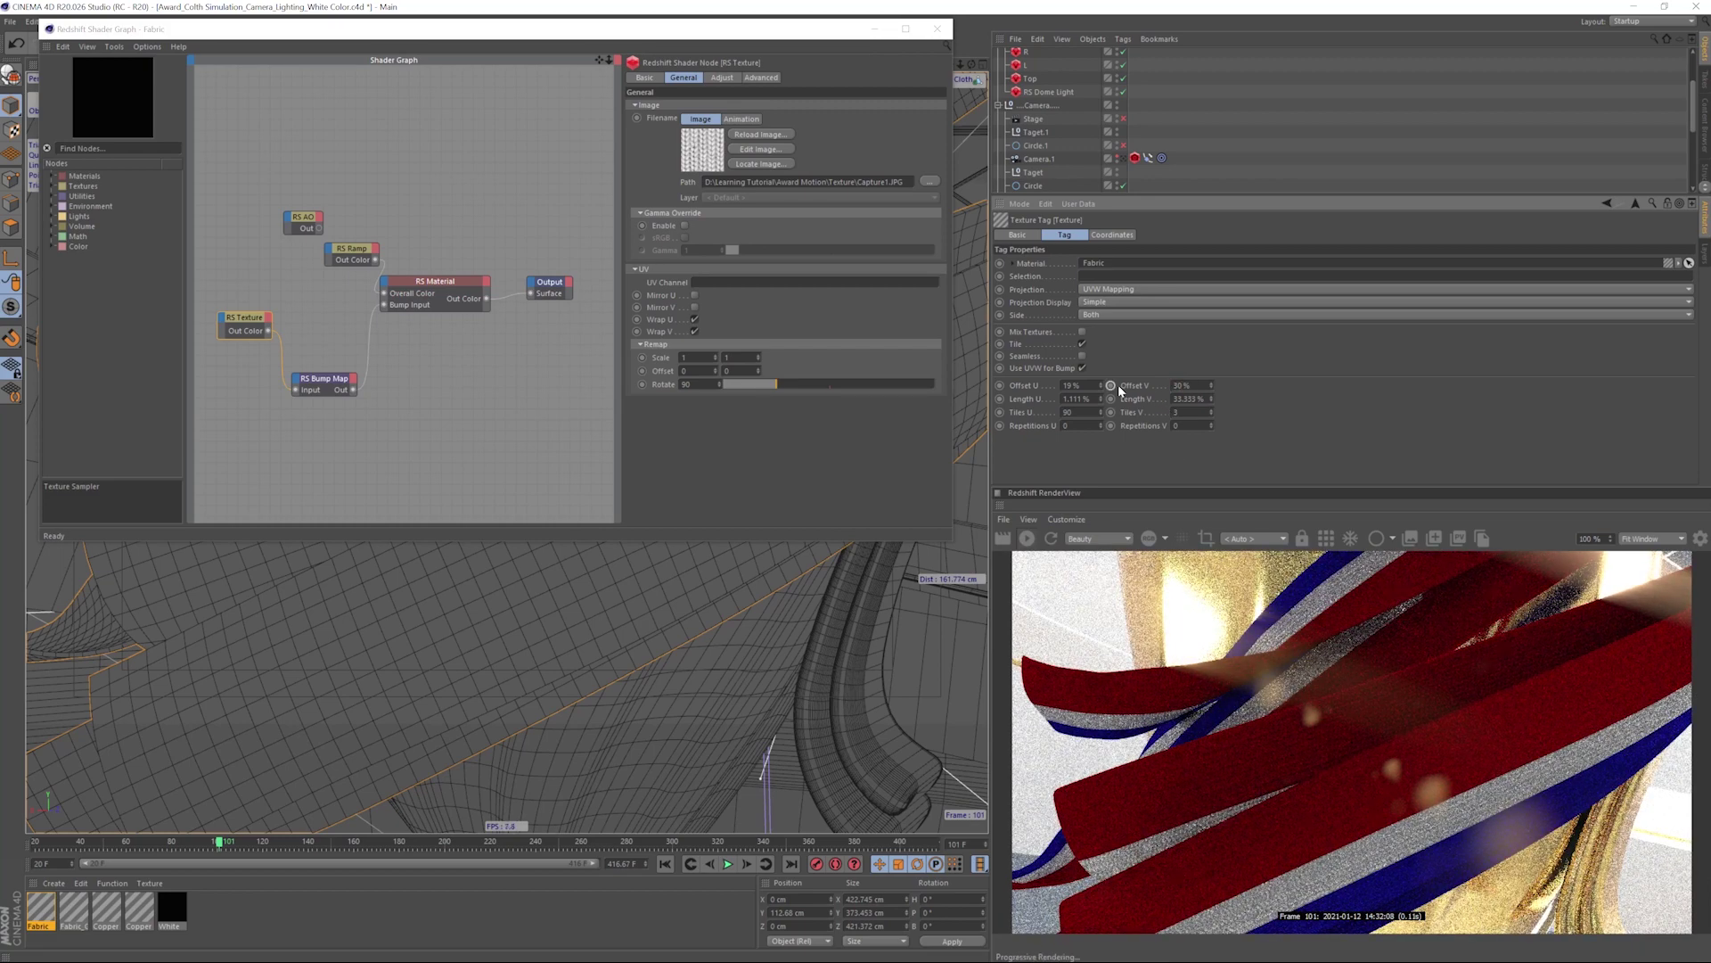
- Widen the white band of the RS Ramp by moving its blue and red boundary knots close to the gradient's ends
{"action": "left_click", "coordinate": [352, 248]}
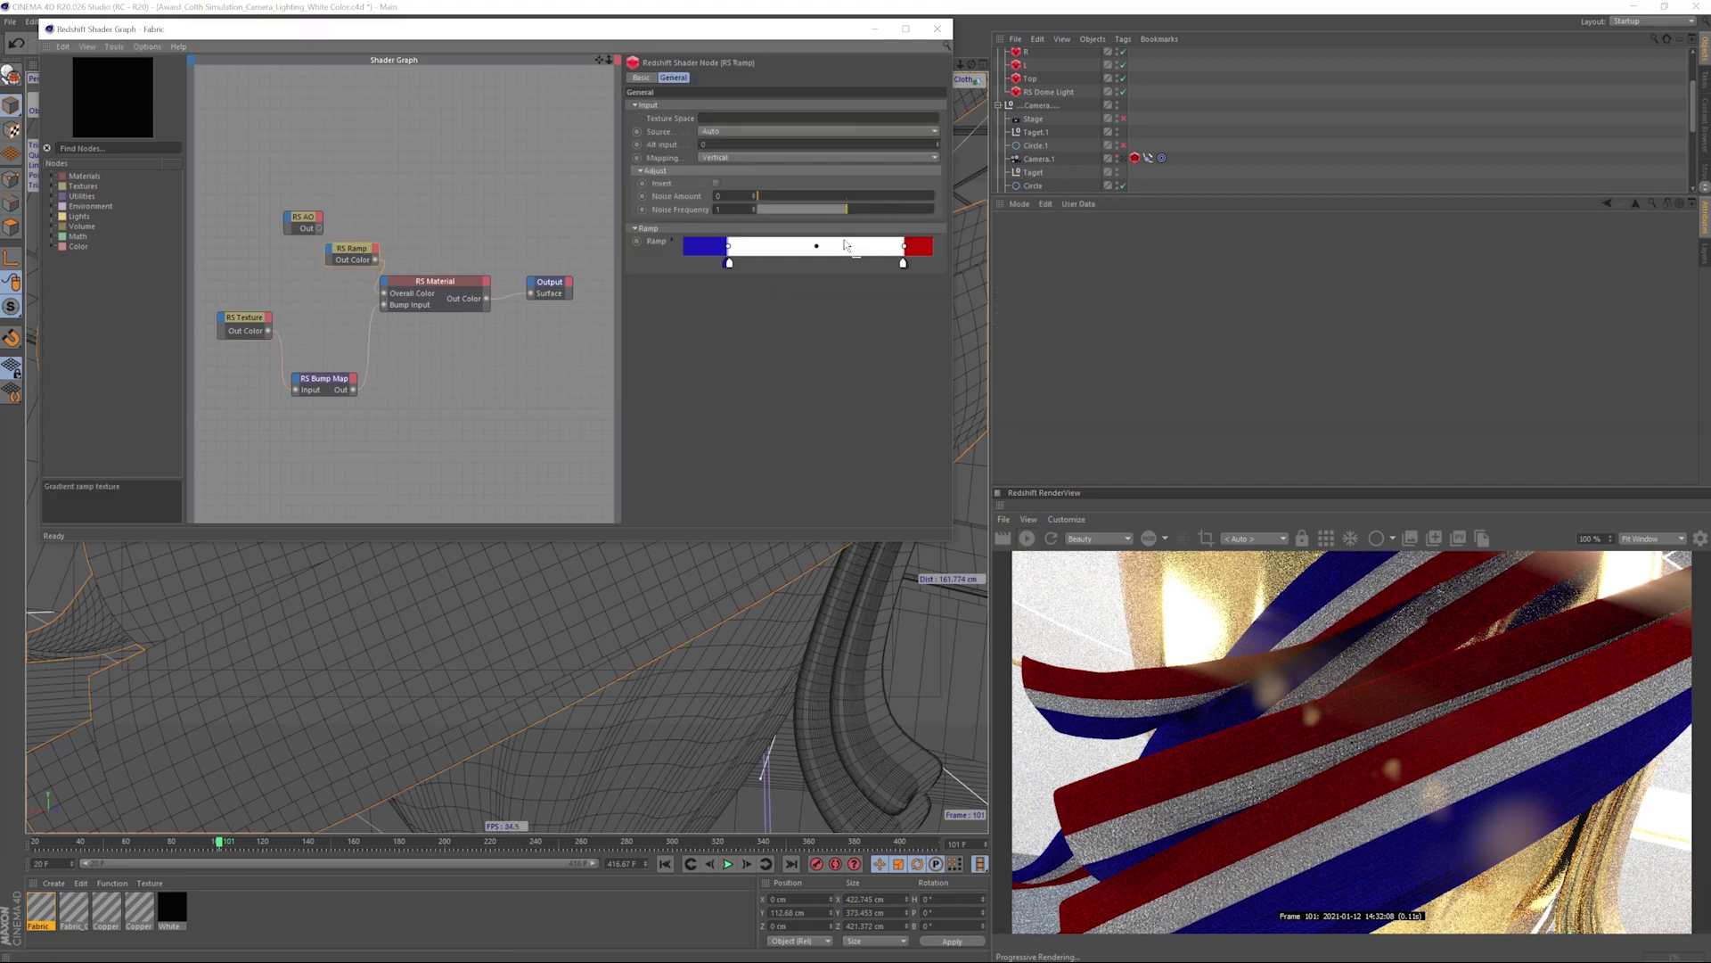
{"action": "mouse_move", "coordinate": [903, 263]}
{"action": "left_mouse_down"}
{"action": "mouse_move", "coordinate": [879, 267]}
{"action": "mouse_move", "coordinate": [921, 267]}
{"action": "left_mouse_up"}
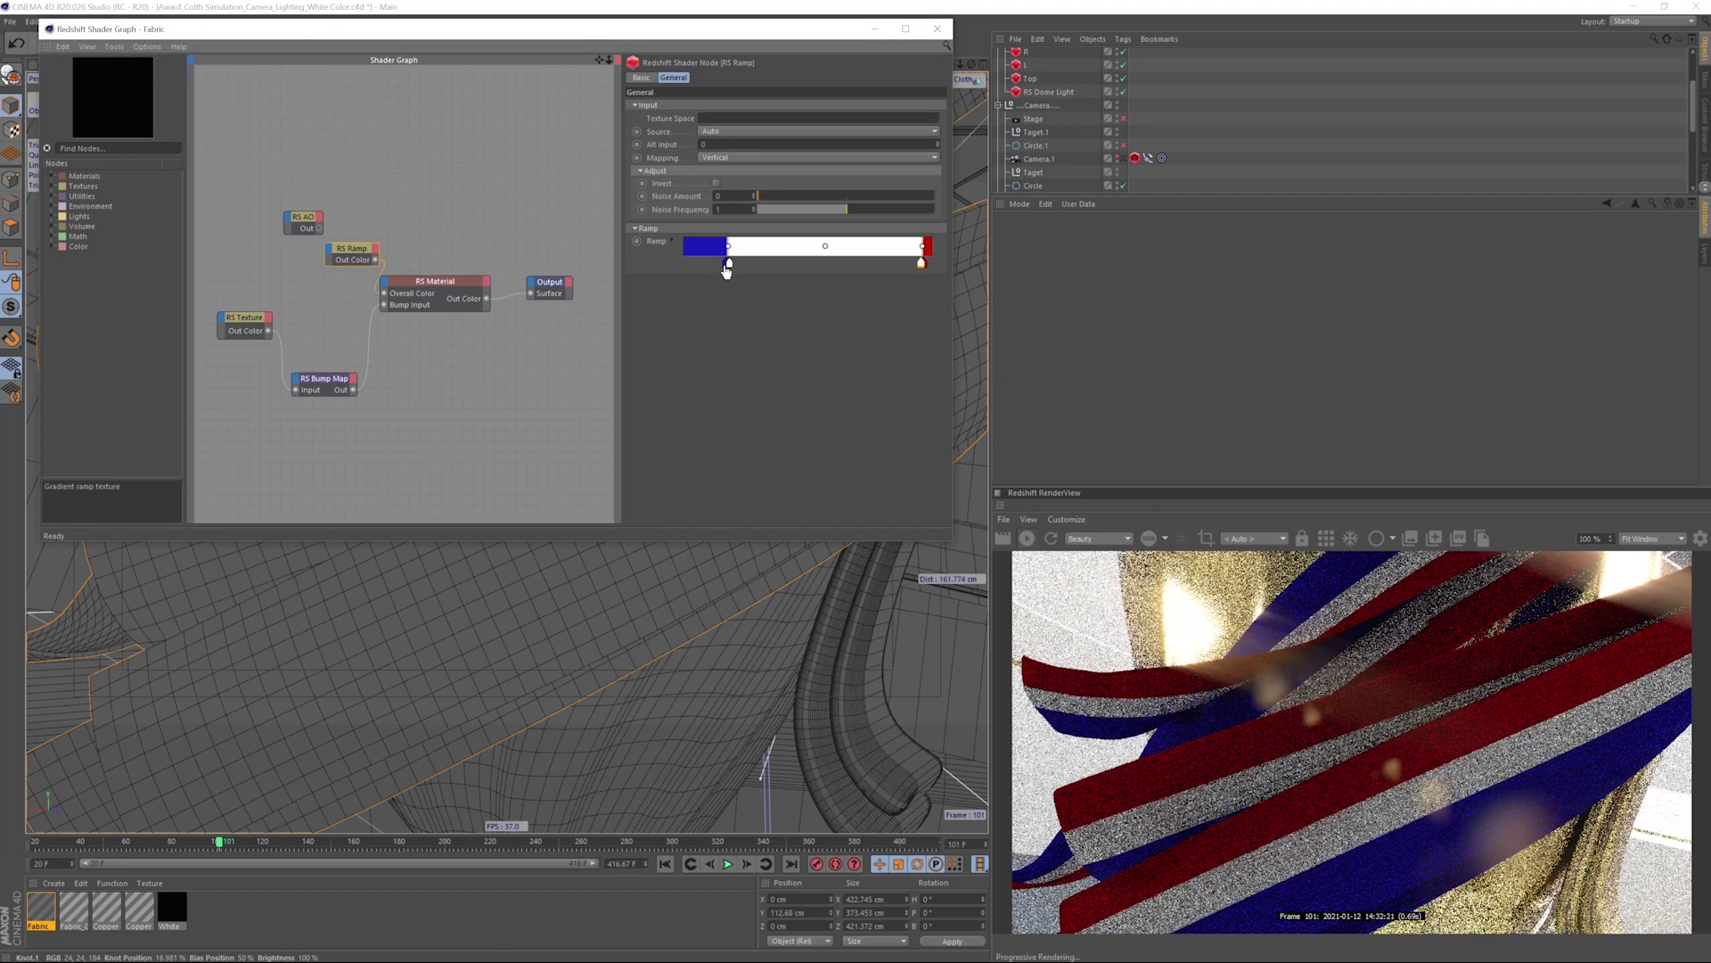
{"action": "left_click_drag", "start_coordinate": [726, 270], "coordinate": [698, 268]}
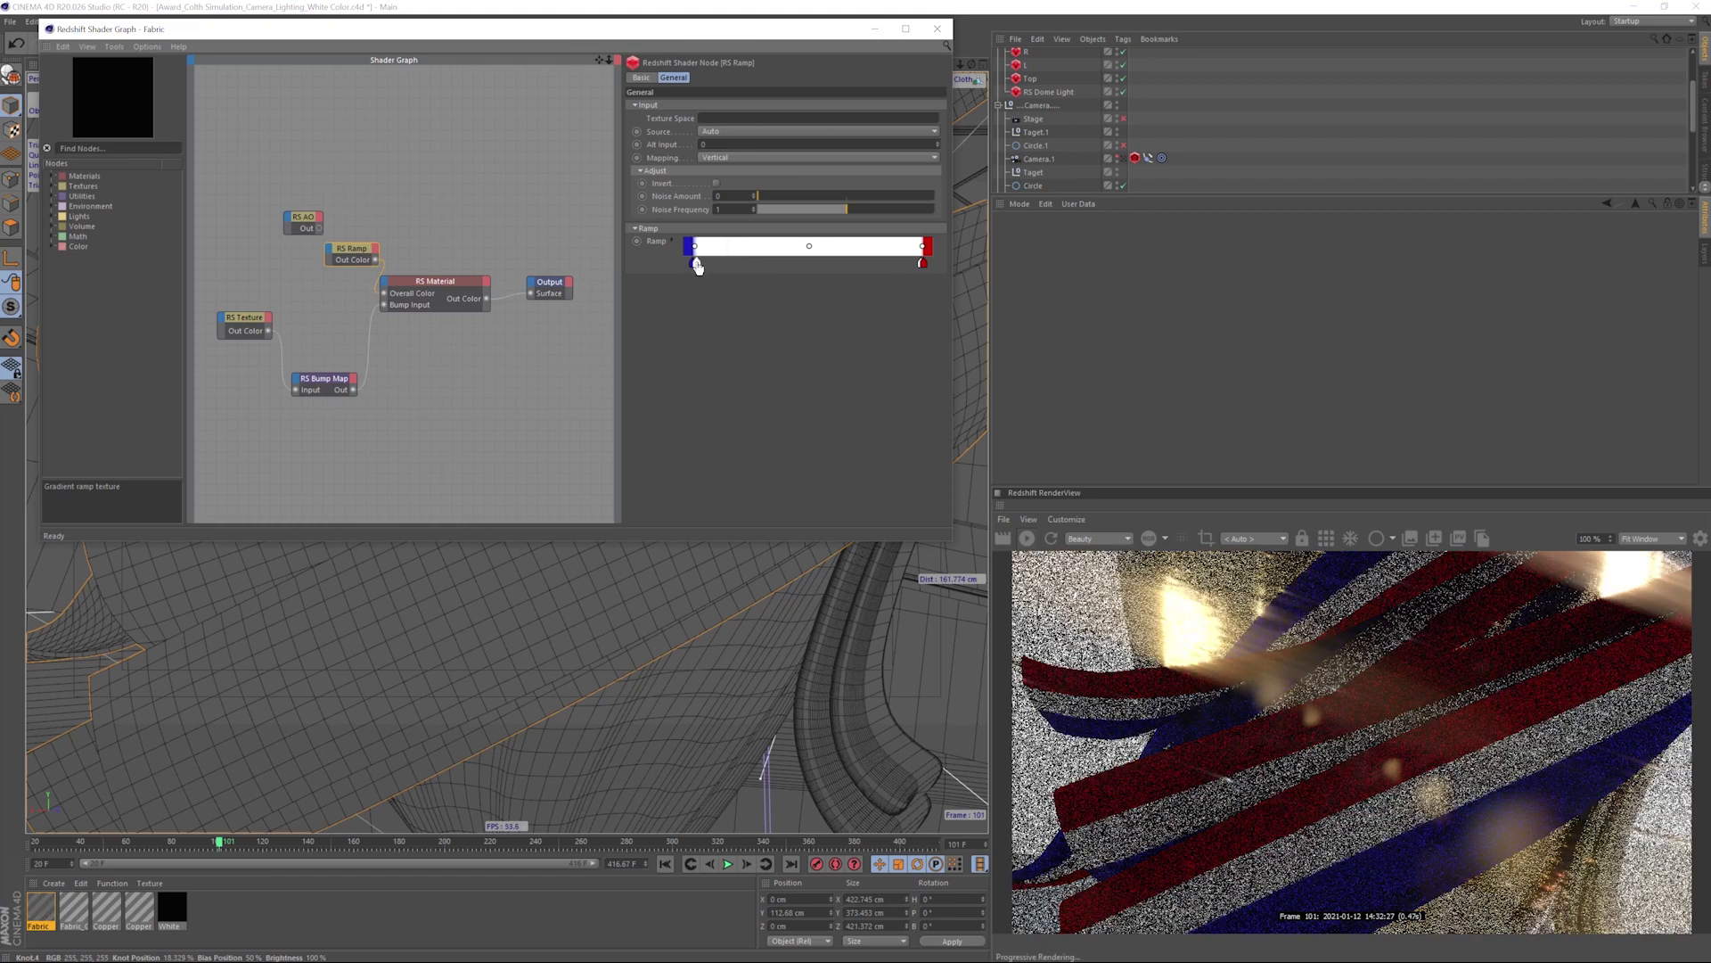
- Disable the Redshift Environment and the RS Spot Light in the lighting group
{"action": "scroll", "coordinate": [1230, 107], "scroll_direction": "up", "scroll_amount": 3}
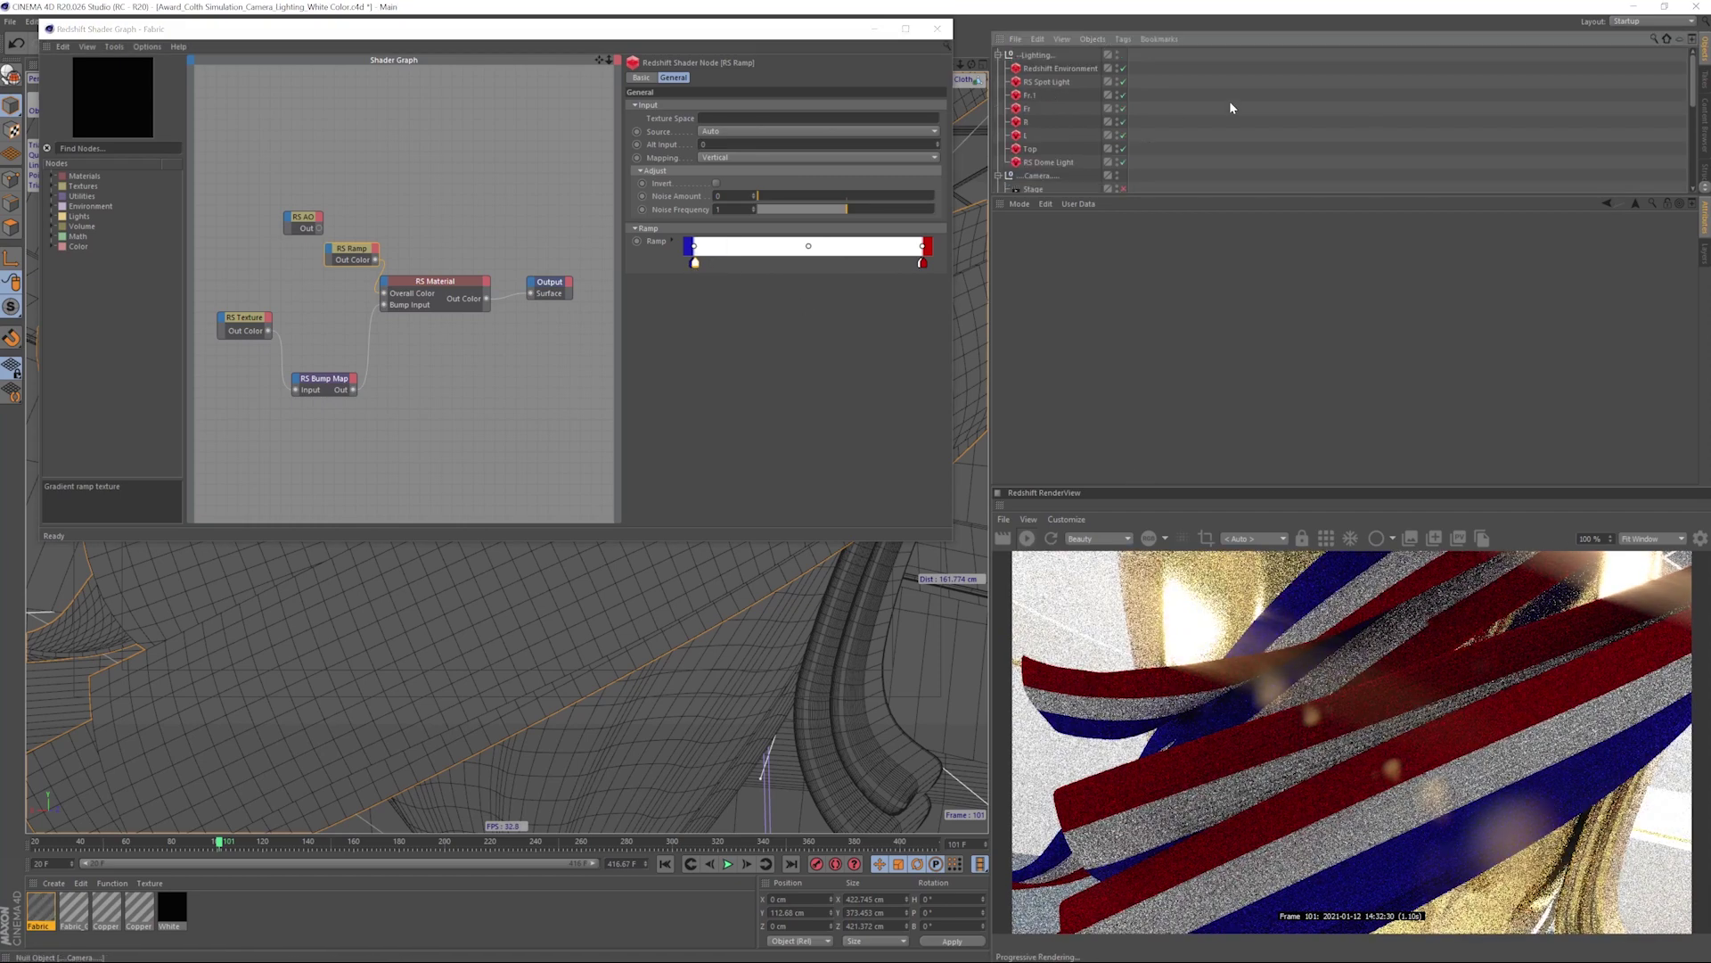
{"action": "left_click", "coordinate": [1123, 69]}
{"action": "left_click", "coordinate": [1123, 82]}
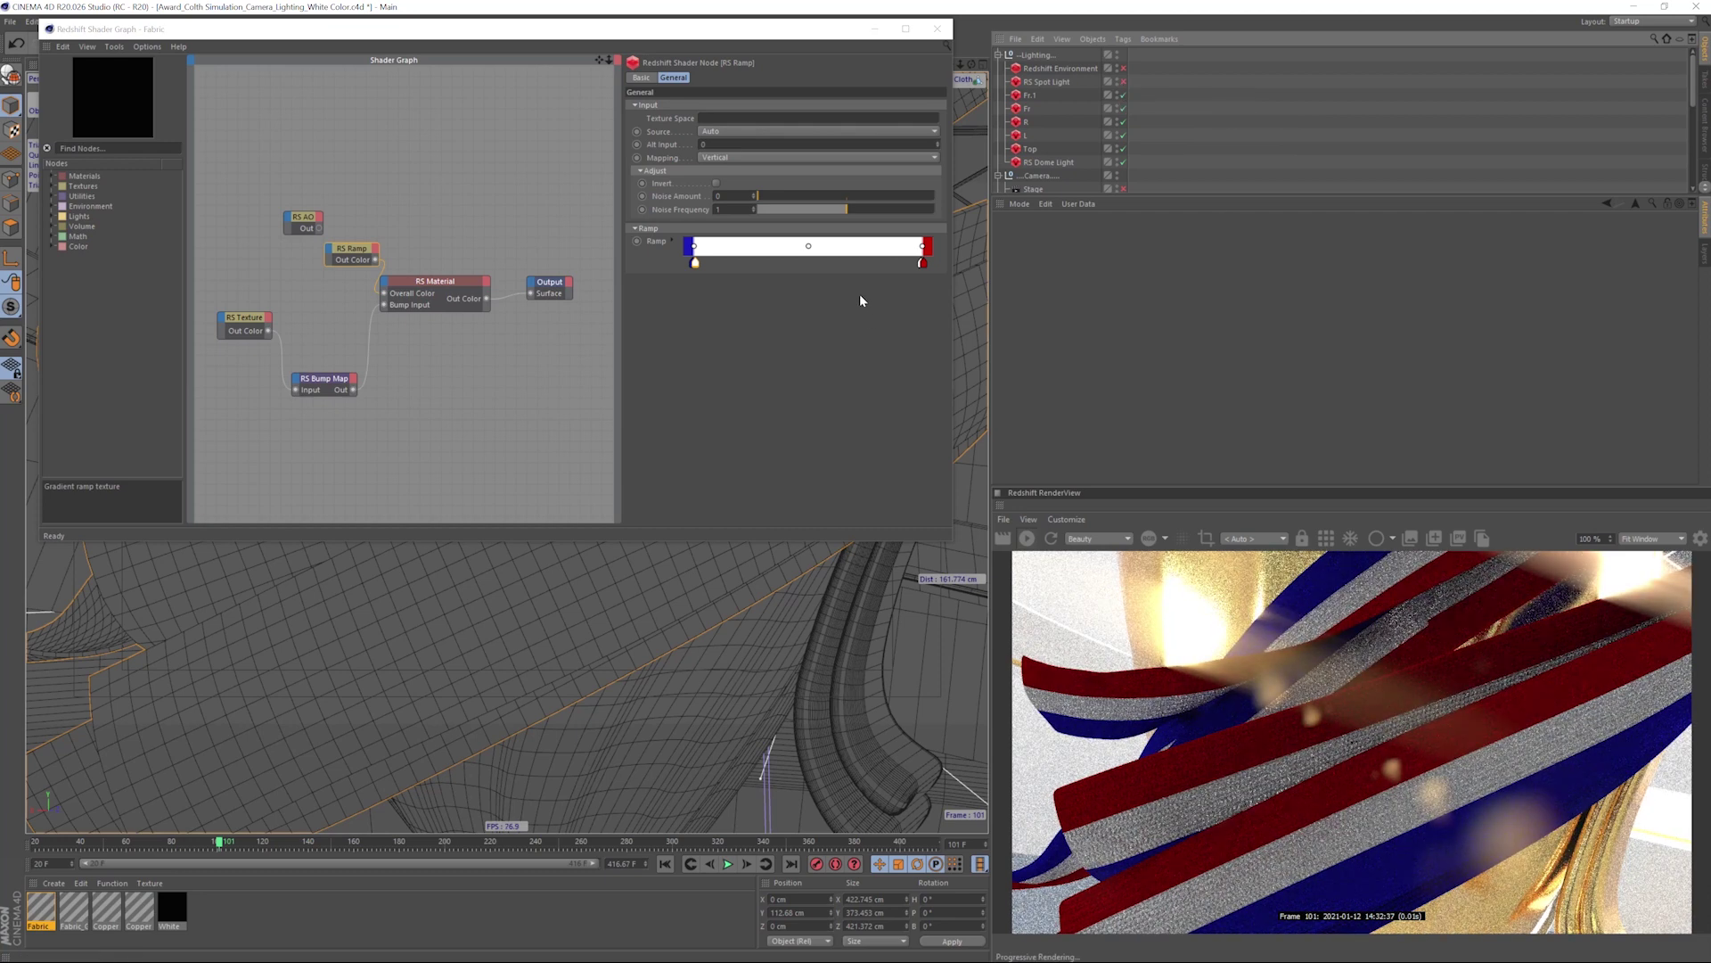
- Try Tangent-Space Normal and Object-Space Normal as the RS Bump Map's input map type, returning to Height Field after each
{"action": "left_click", "coordinate": [325, 379]}
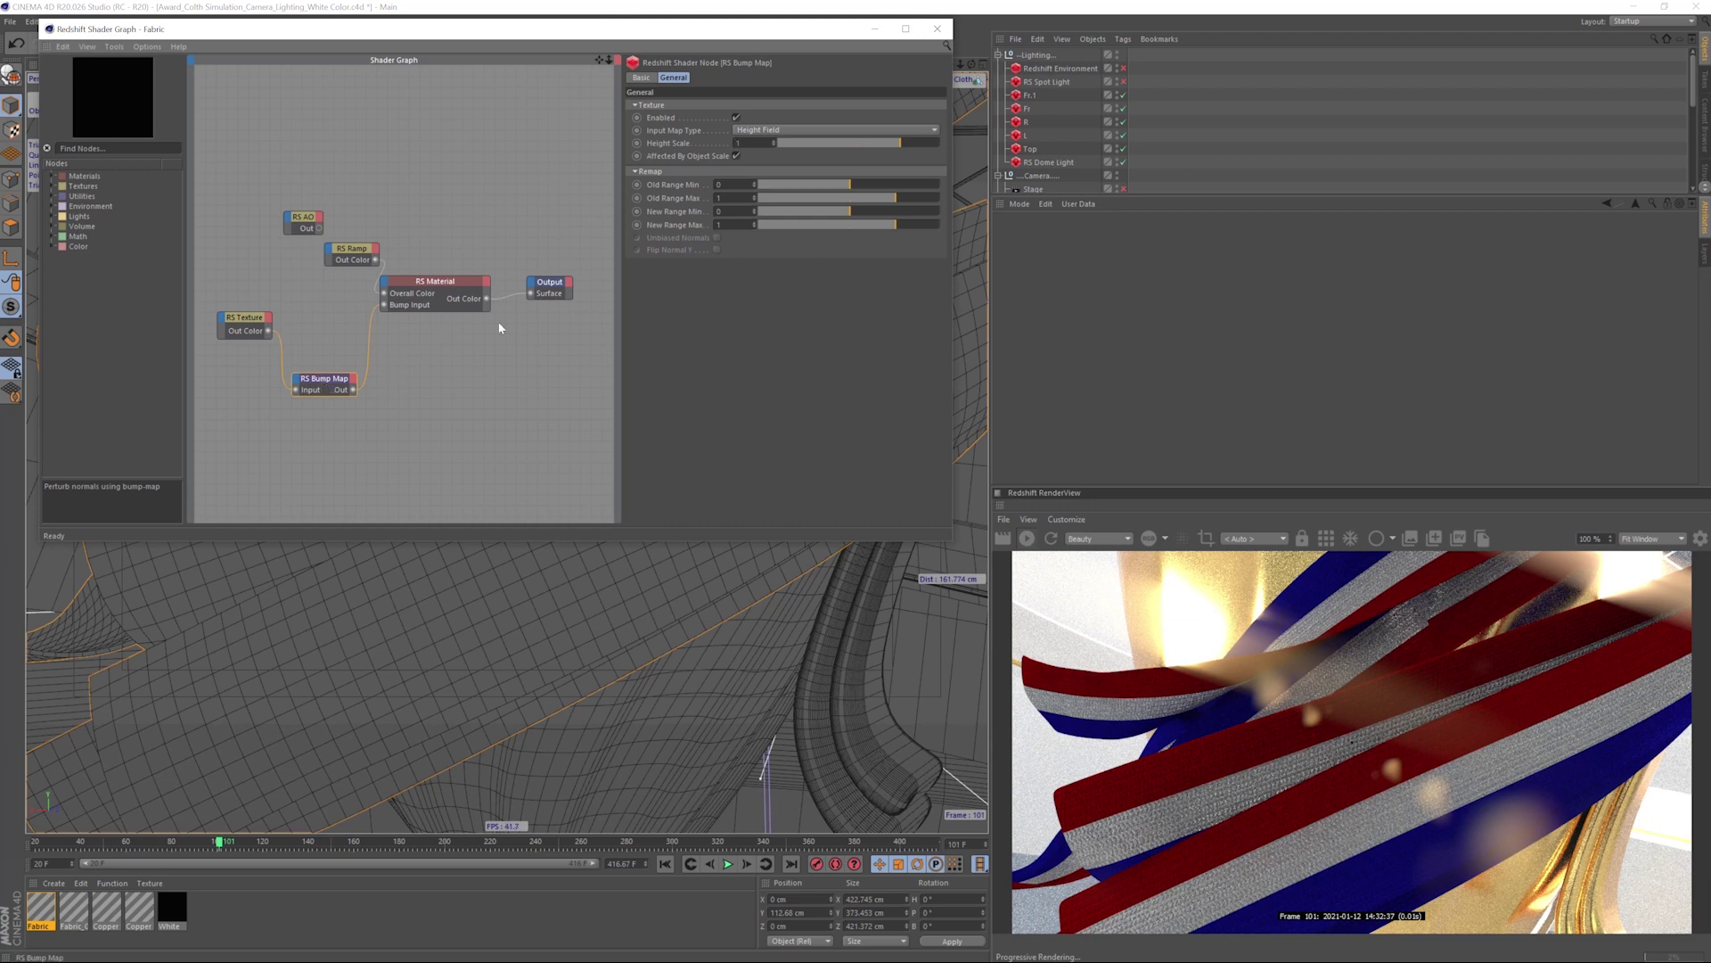
{"action": "left_click", "coordinate": [813, 131]}
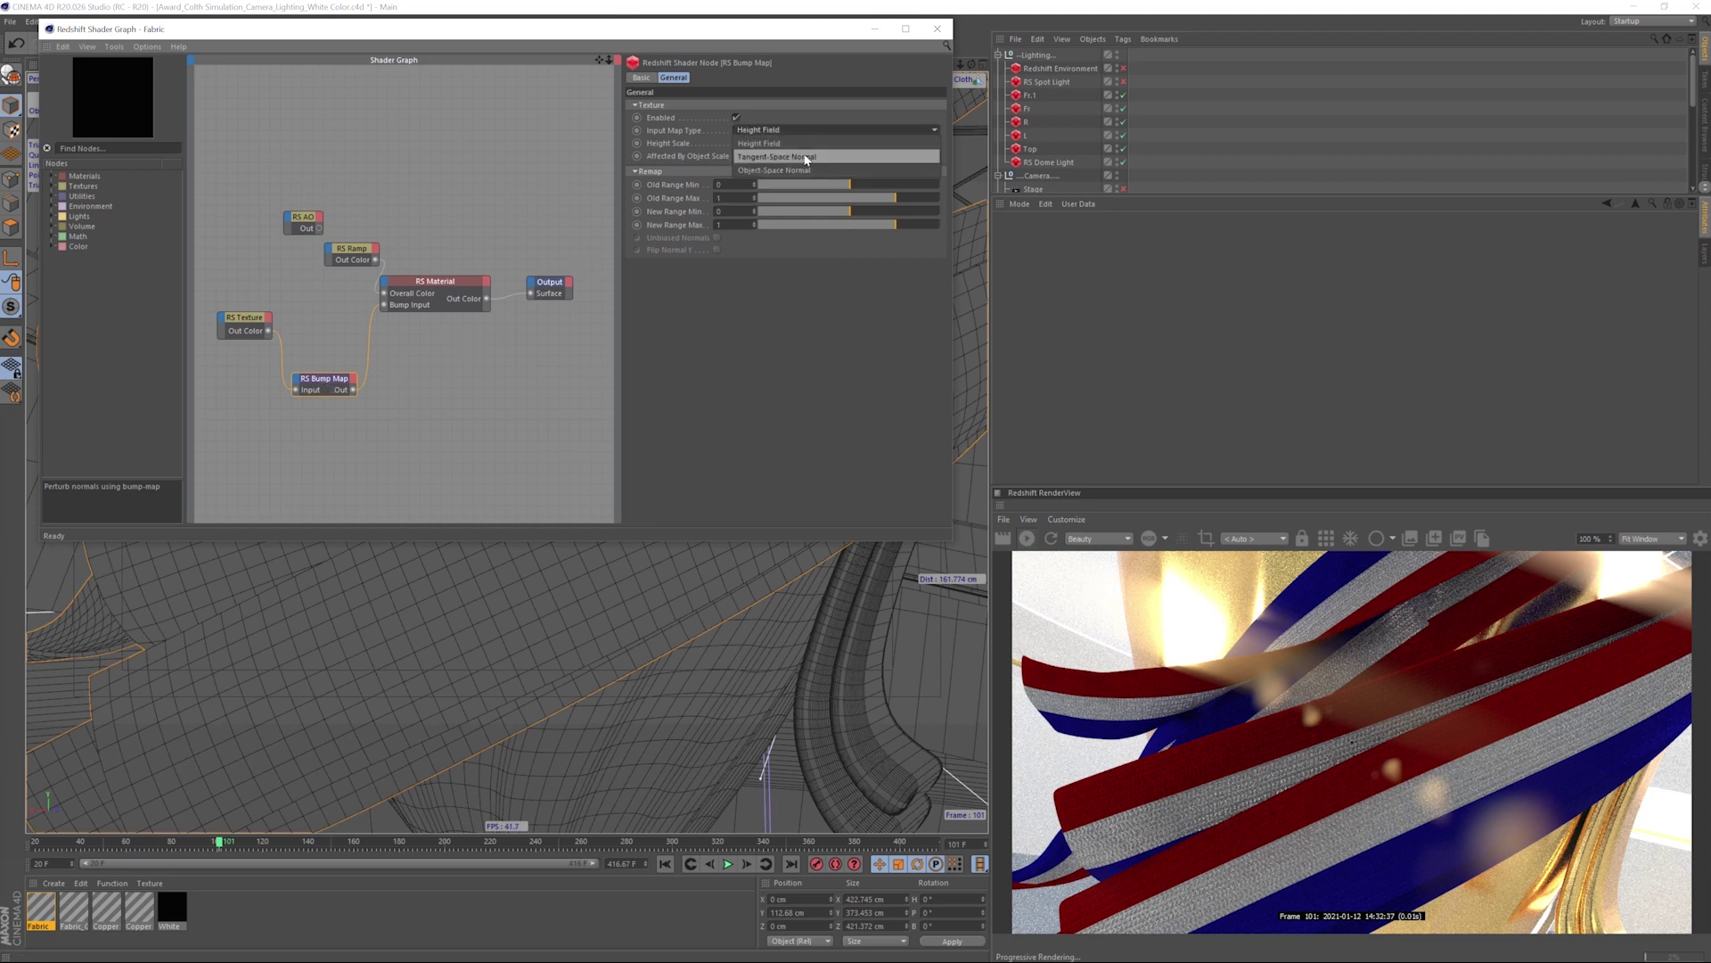
{"action": "left_click", "coordinate": [804, 157]}
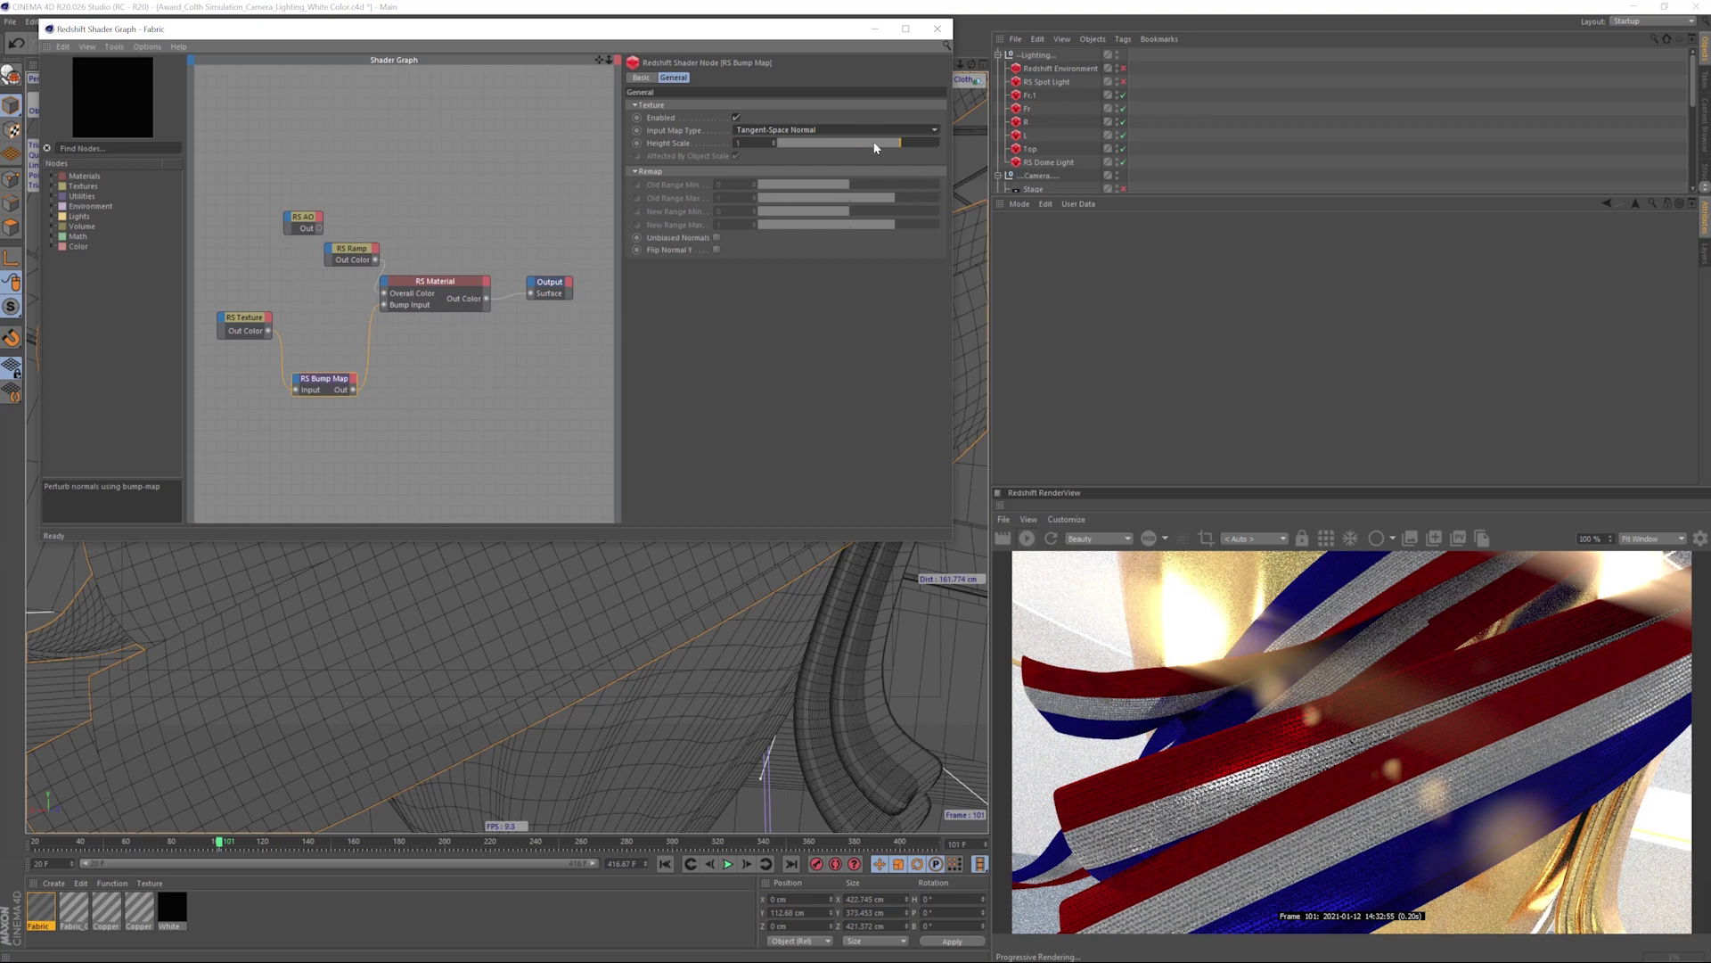
{"action": "left_click", "coordinate": [853, 131]}
{"action": "left_click", "coordinate": [837, 144]}
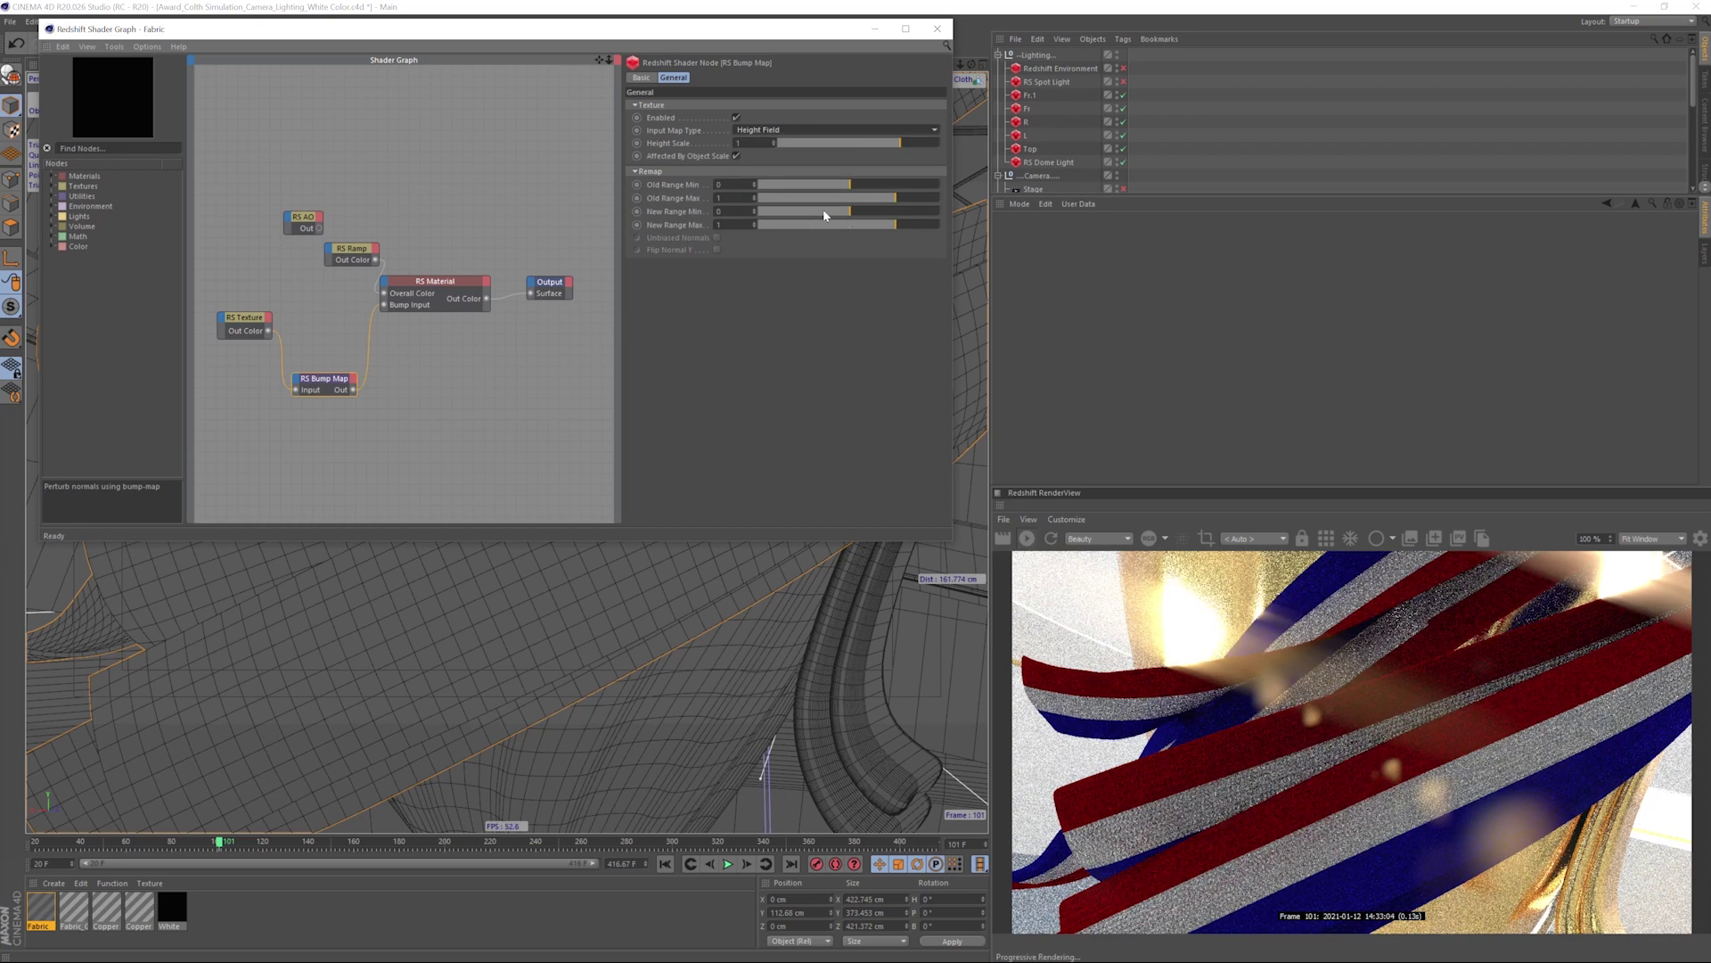
{"action": "left_click", "coordinate": [797, 130]}
{"action": "left_click", "coordinate": [772, 169]}
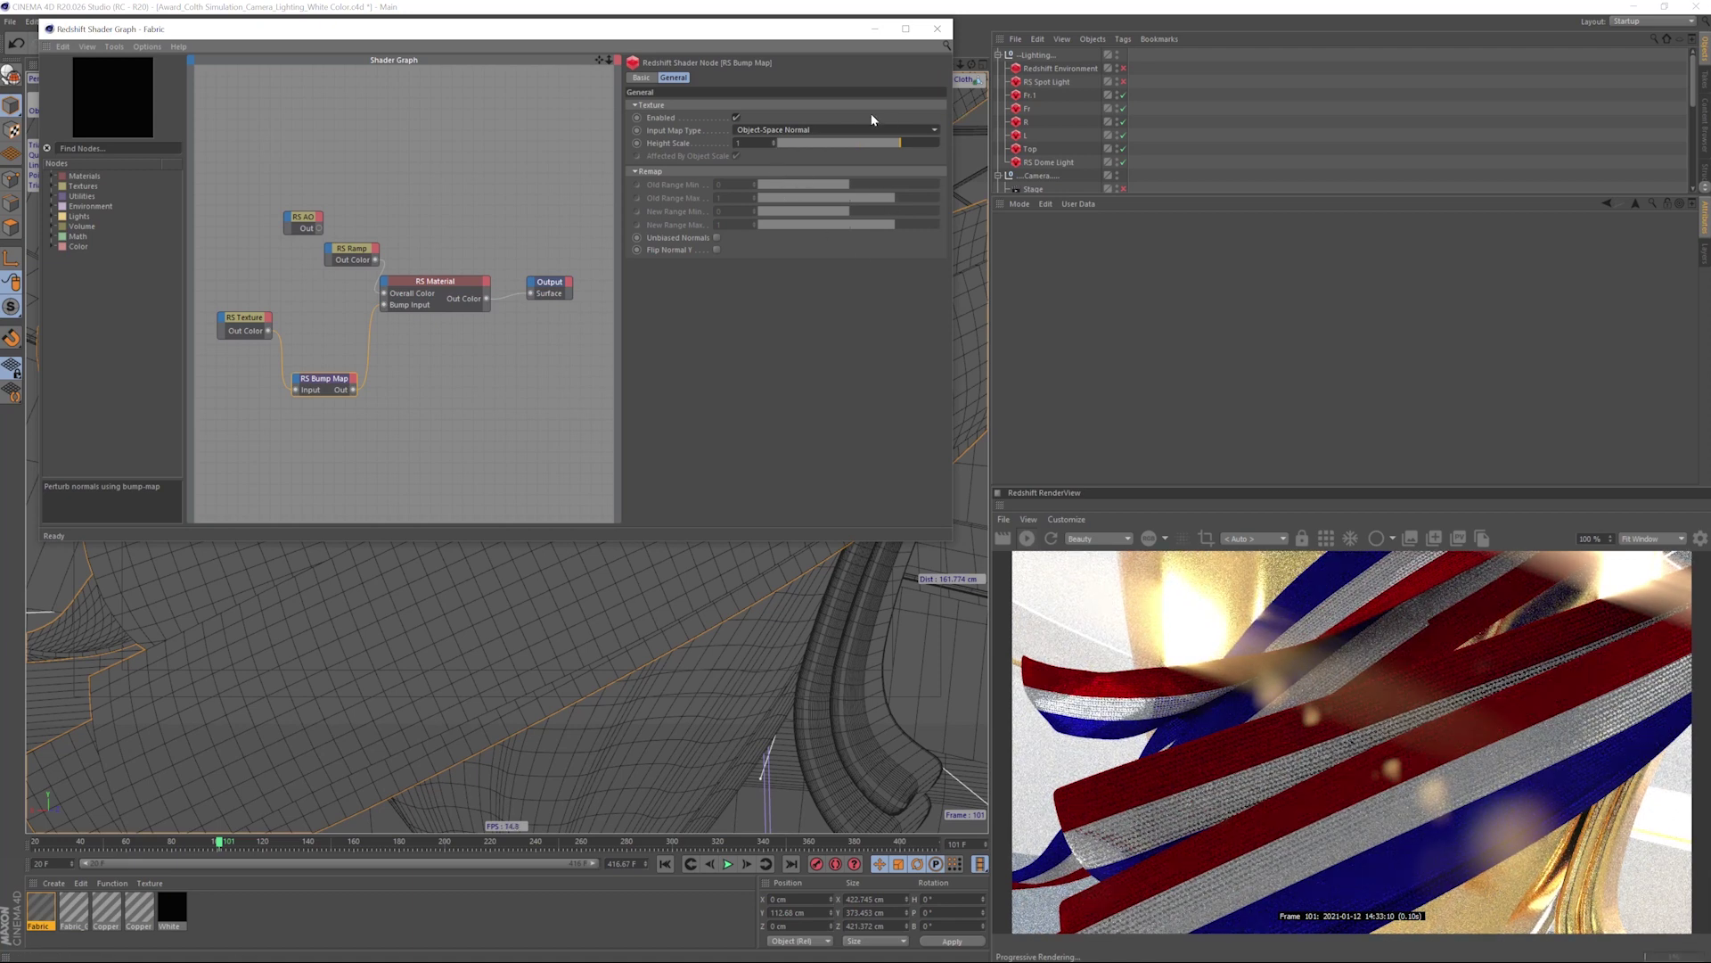
{"action": "left_click", "coordinate": [829, 130]}
{"action": "left_click", "coordinate": [794, 146]}
- Set the RS Bump Map's Height Scale to 2
{"action": "left_click_drag", "start_coordinate": [753, 144], "coordinate": [712, 148]}
{"action": "type", "text": "2"}
{"action": "key", "text": "Return"}
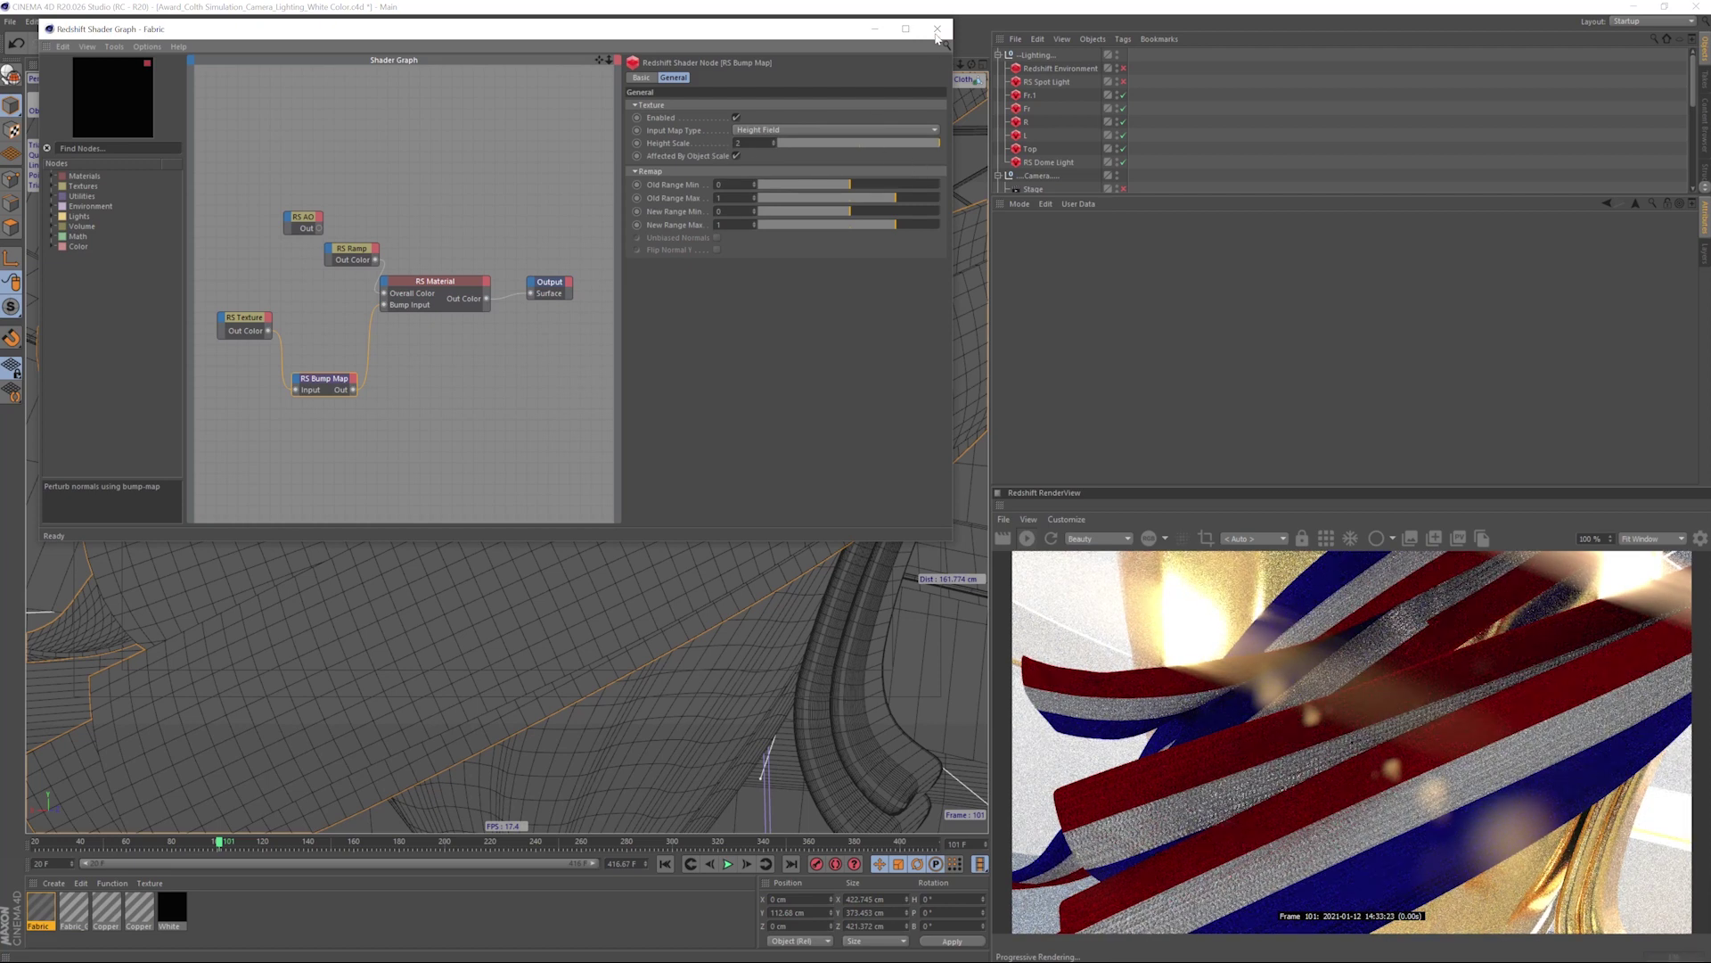
- Disable the Streak and Flare post effects in the Redshift RenderView display settings
{"action": "left_click", "coordinate": [1700, 538]}
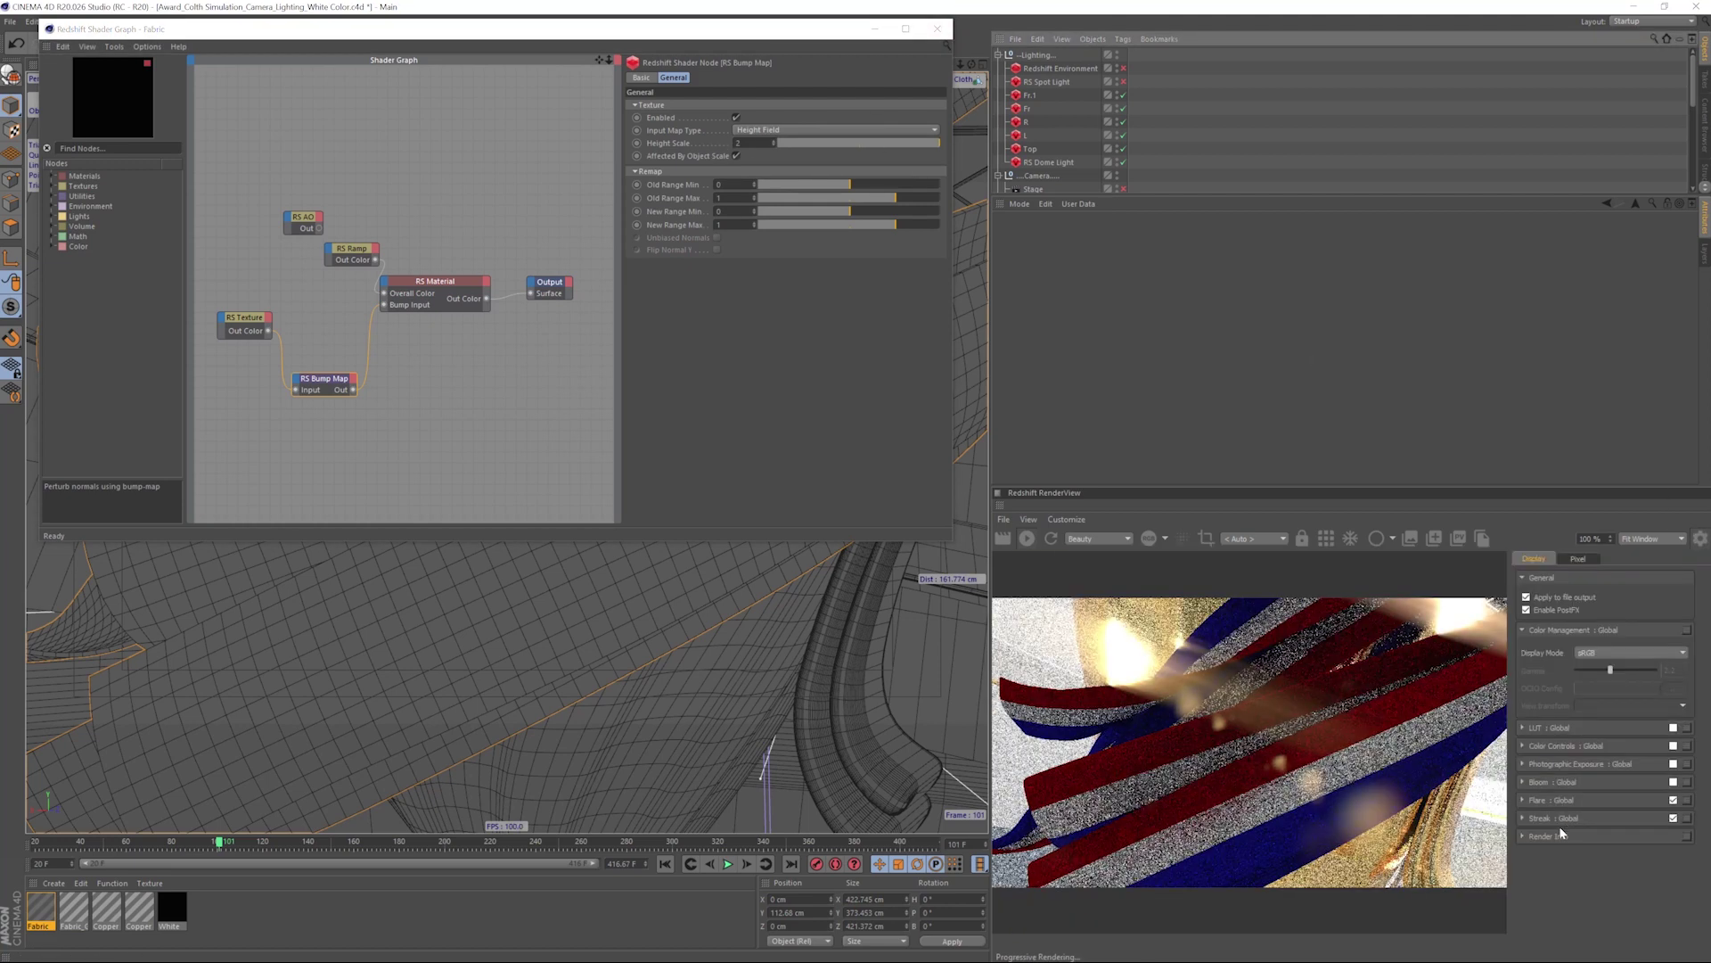
{"action": "left_click", "coordinate": [1674, 818]}
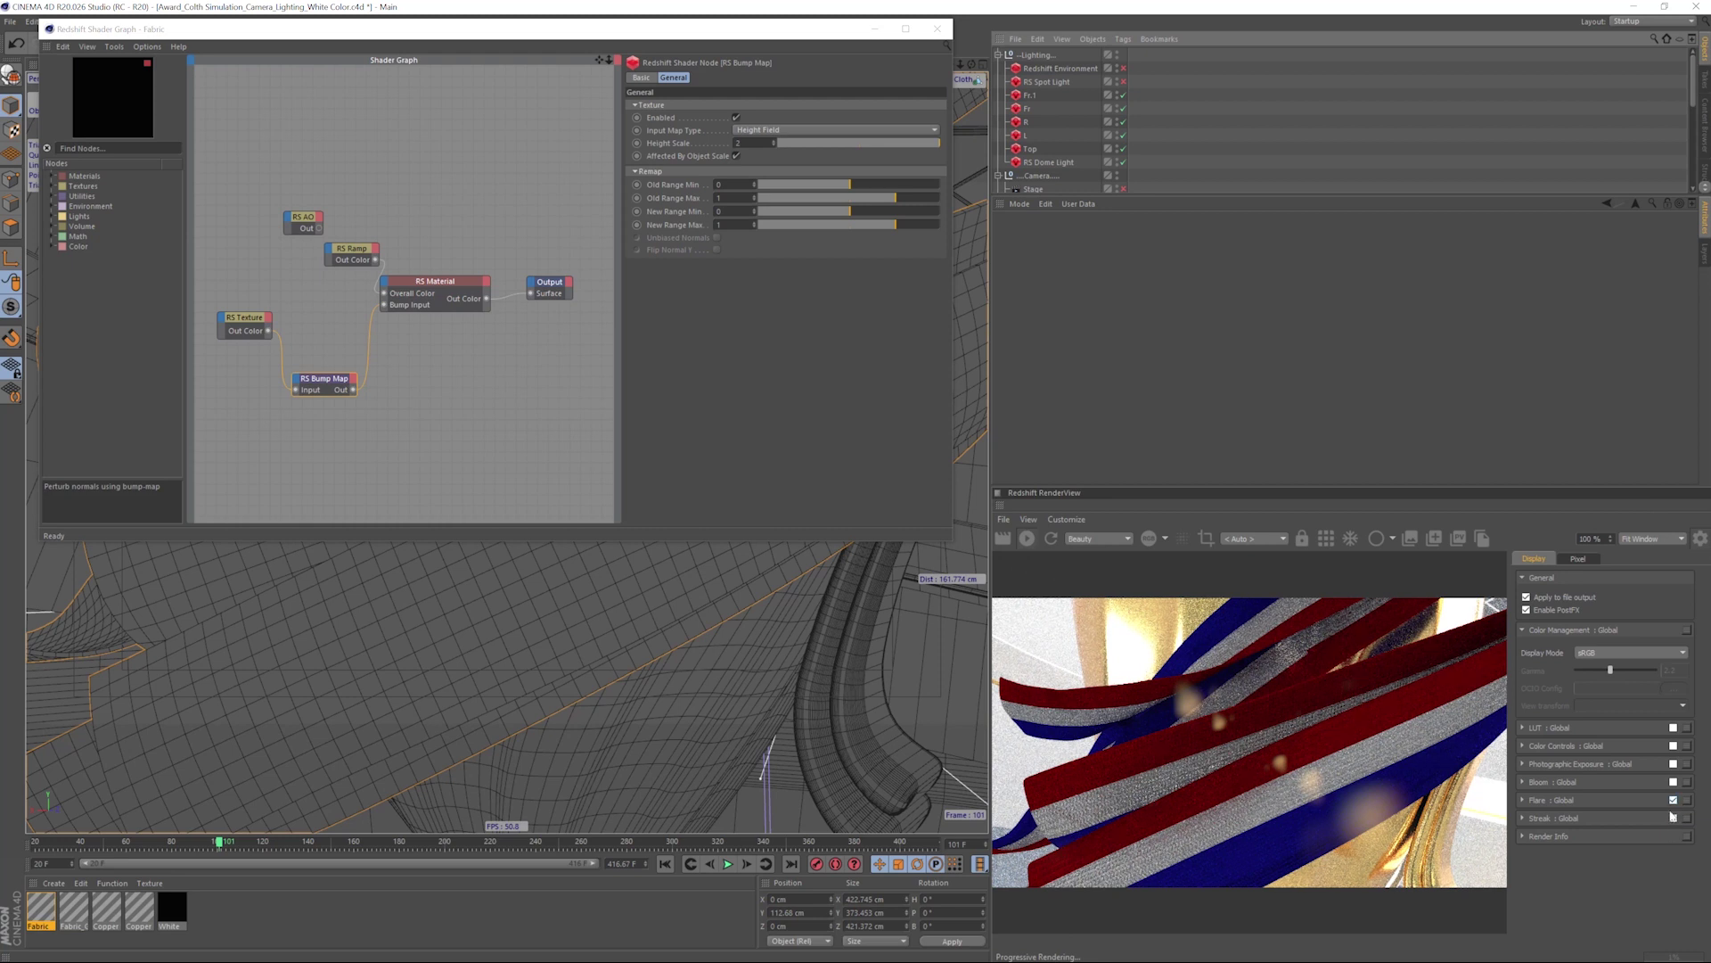
{"action": "left_click", "coordinate": [1673, 800]}
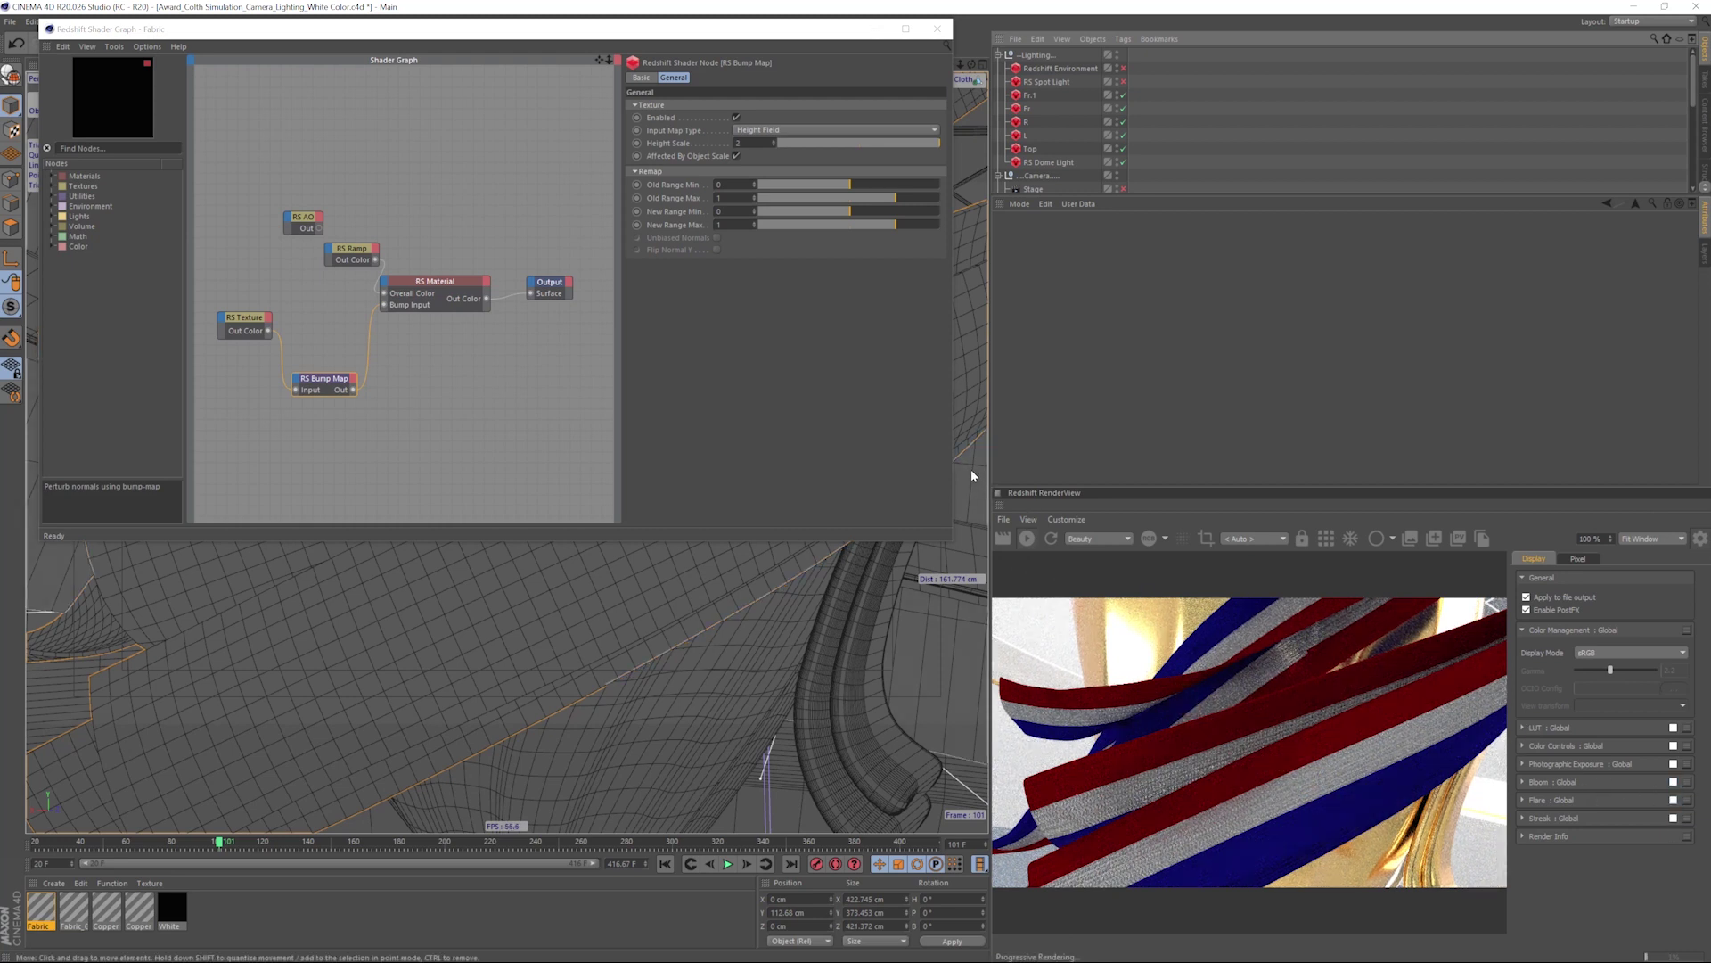
- Close the shader graph and examine the ribbons on the trophy, finishing with the view through the object named Camera
{"action": "left_click", "coordinate": [938, 28]}
{"action": "right_click_drag", "start_coordinate": [733, 454], "coordinate": [665, 460], "text": "alt"}
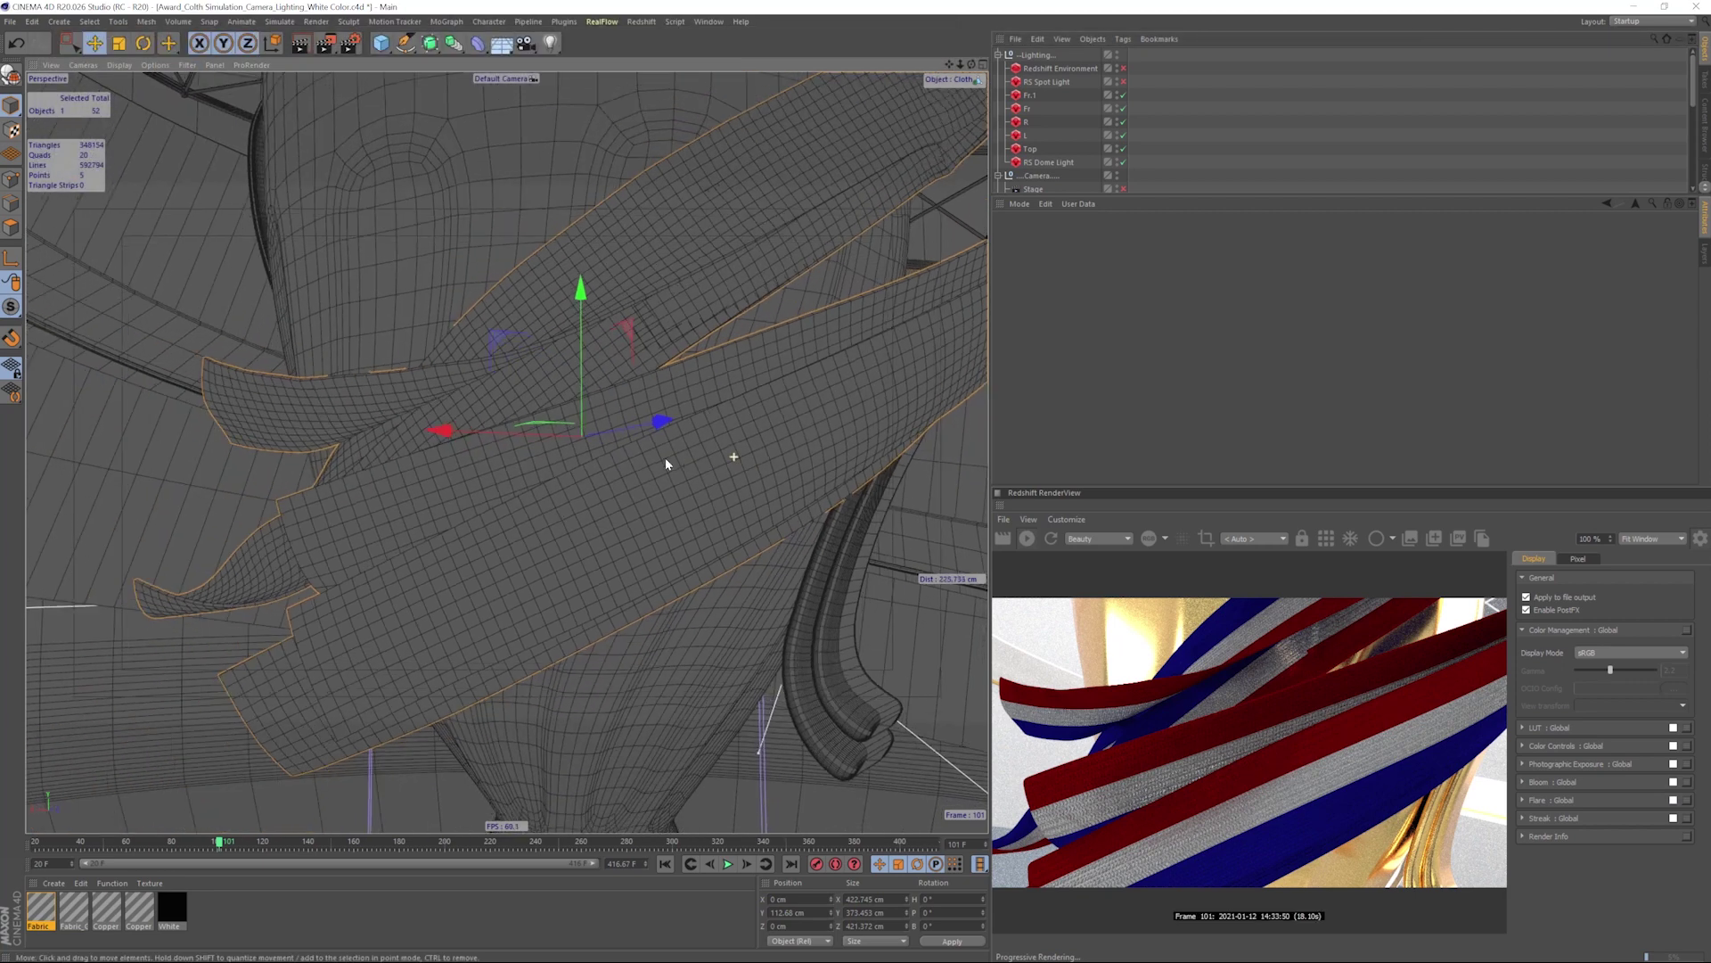
{"action": "left_click_drag", "start_coordinate": [665, 460], "coordinate": [978, 561], "text": "alt"}
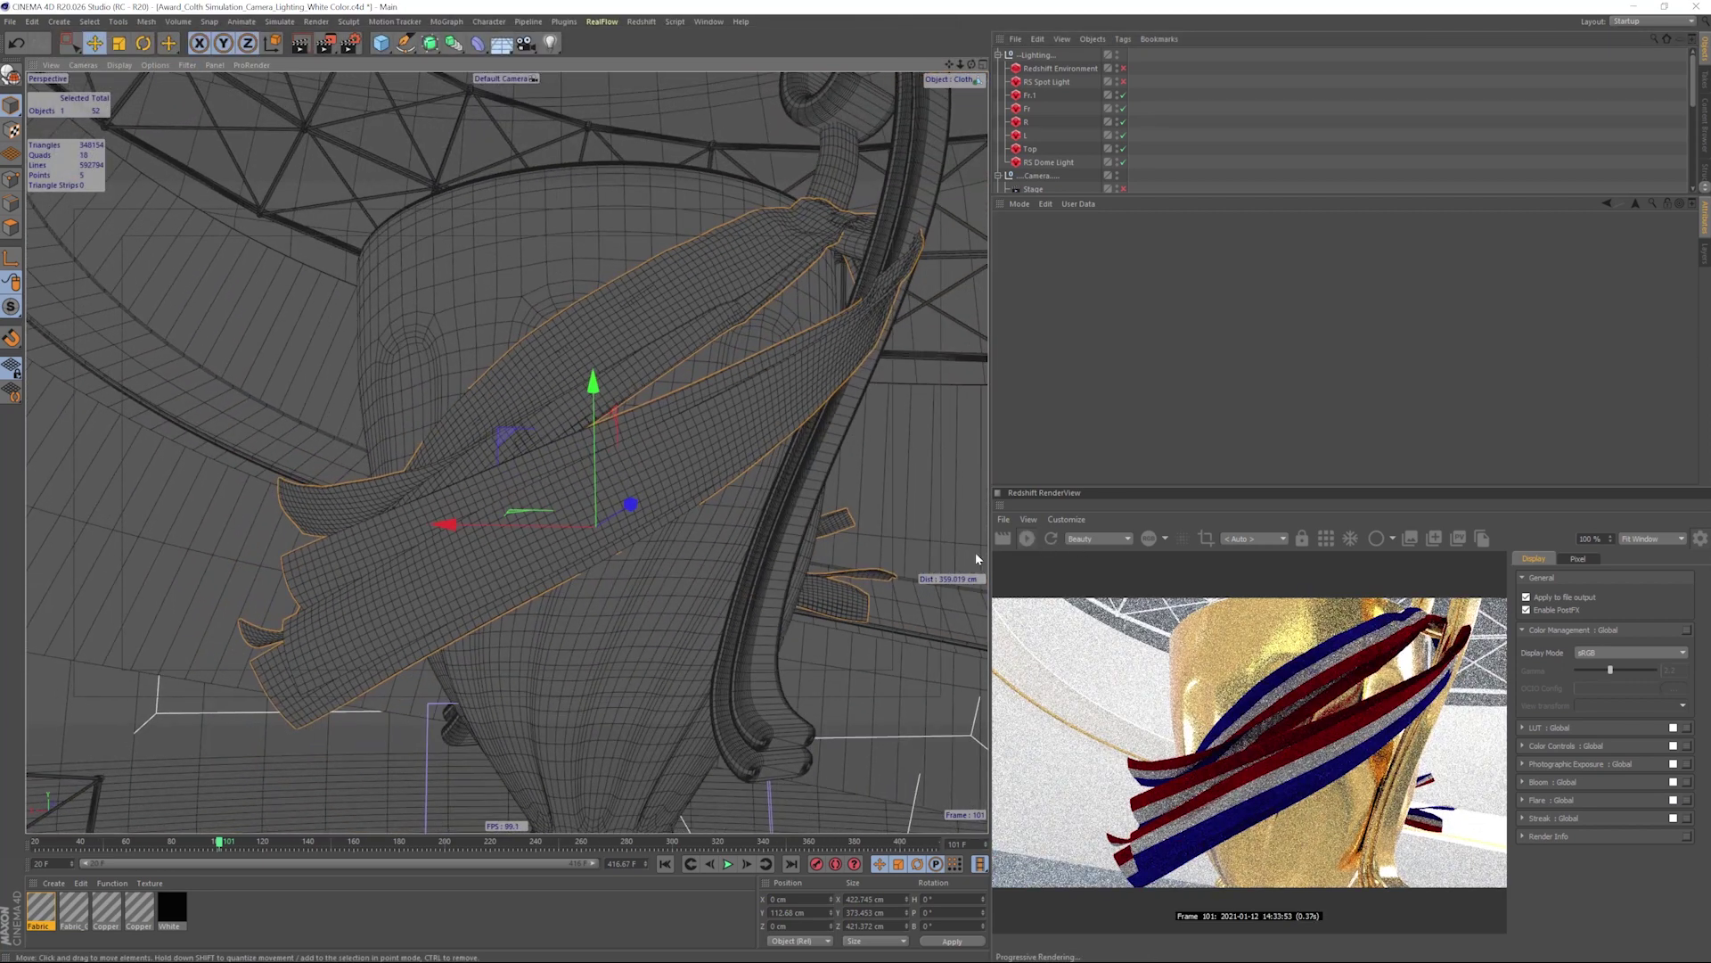
{"action": "scroll", "coordinate": [1251, 148], "scroll_direction": "down", "scroll_amount": 3}
{"action": "scroll", "coordinate": [1252, 150], "scroll_direction": "down", "scroll_amount": 2}
{"action": "left_click", "coordinate": [1123, 109]}
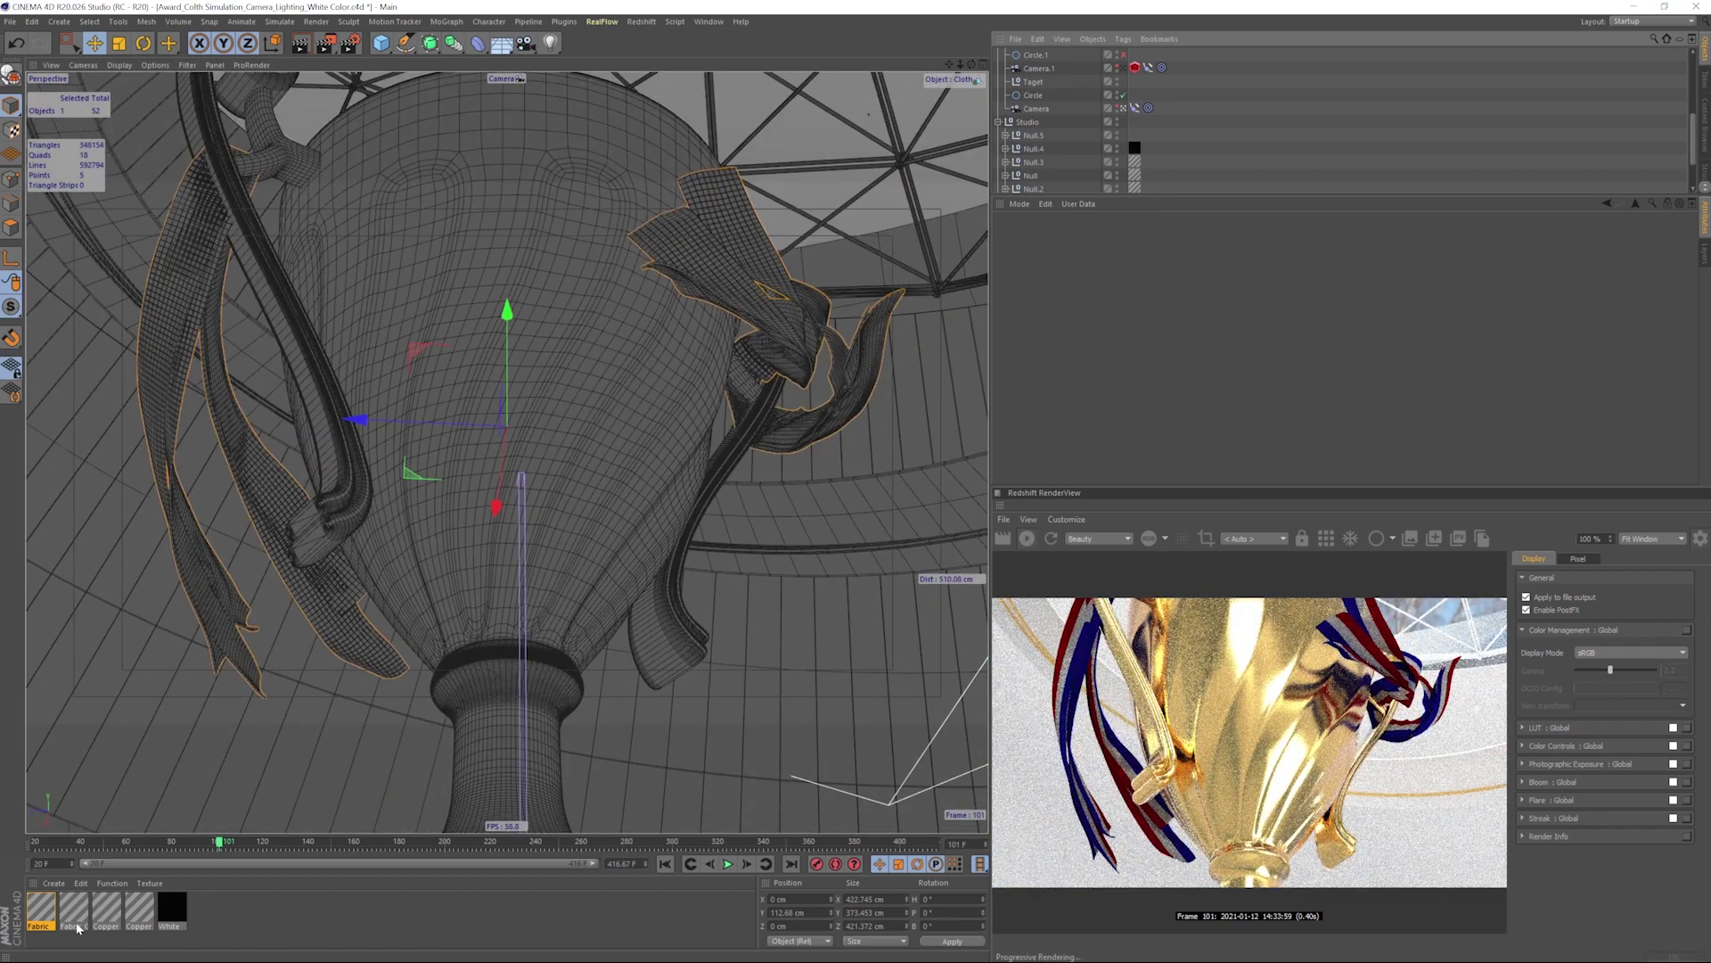
- Brighten the diffuse color of the Fabric's RS Material to near white
{"action": "double_click", "coordinate": [46, 906]}
{"action": "left_click", "coordinate": [476, 287]}
{"action": "left_click", "coordinate": [728, 143]}
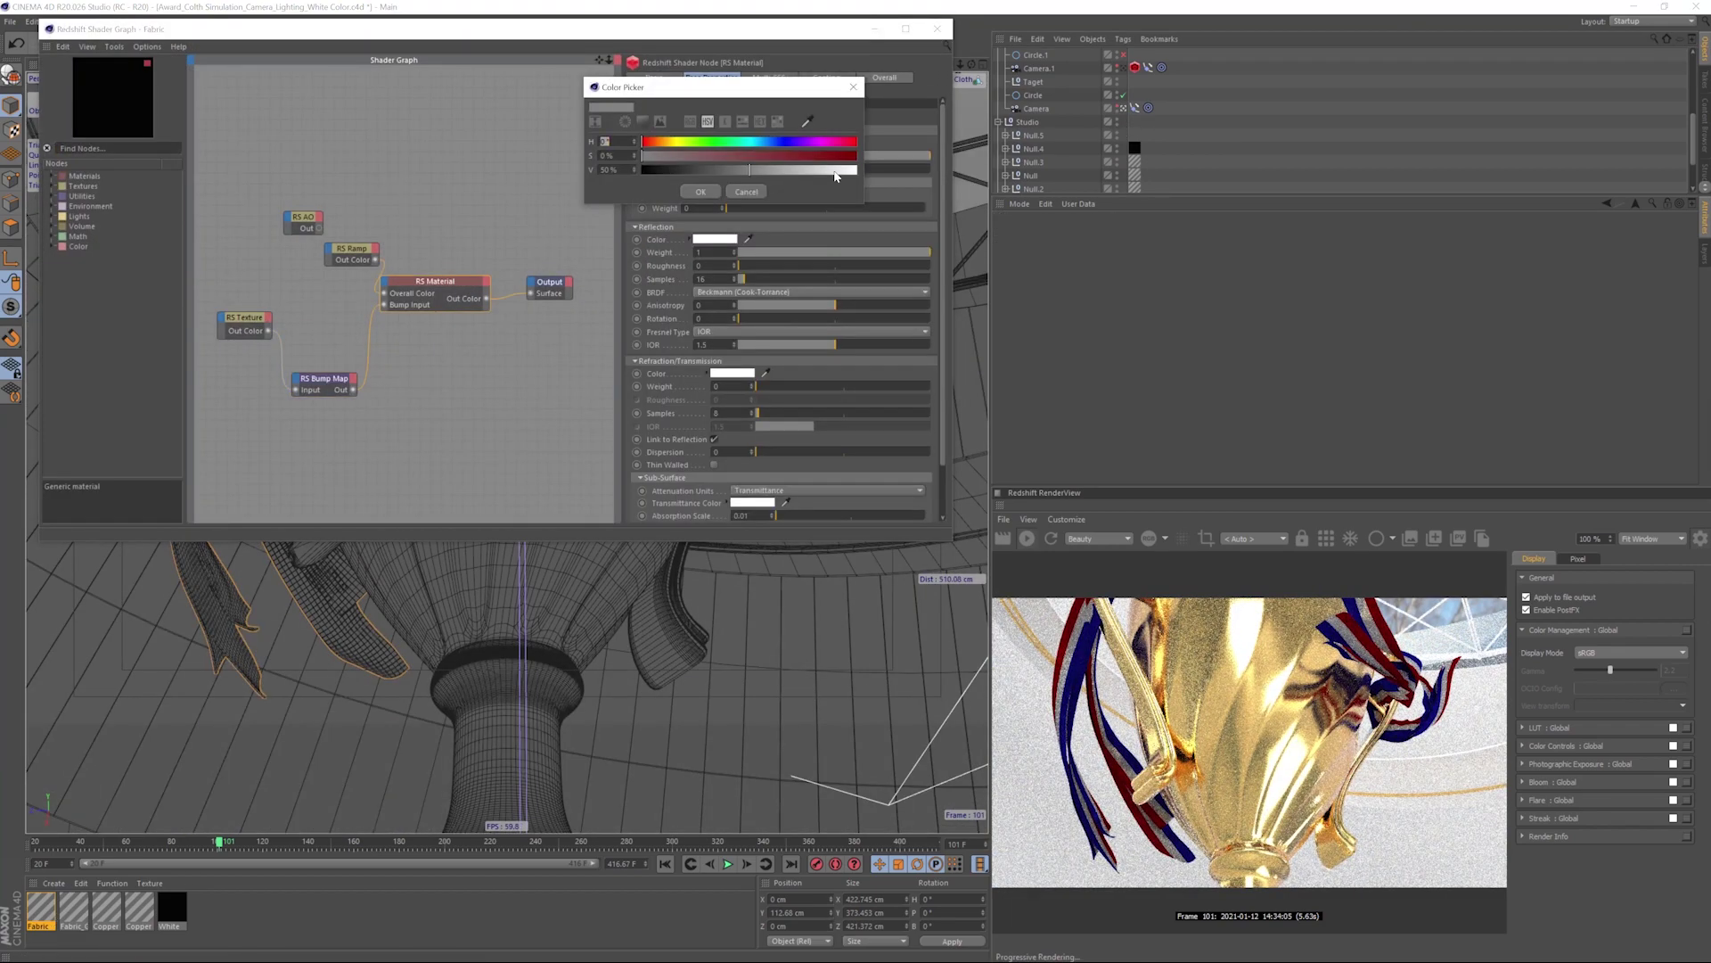
{"action": "left_click", "coordinate": [840, 169]}
{"action": "left_click", "coordinate": [715, 193]}
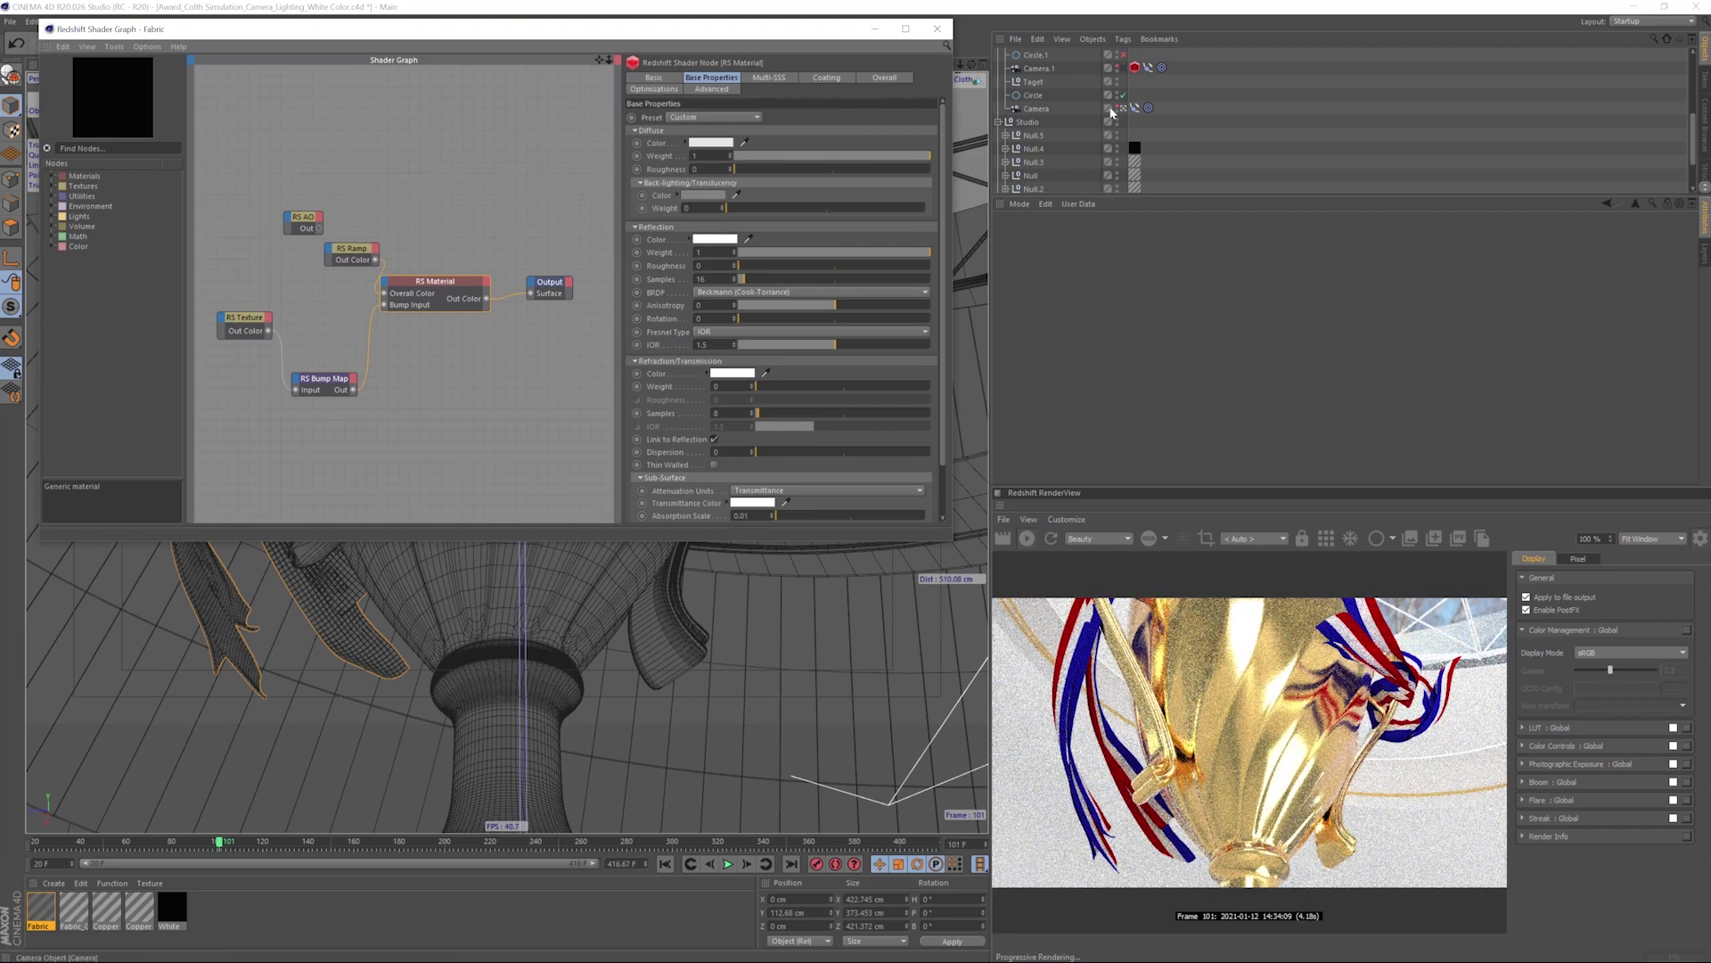
- Leave the Camera view, shrink the shader graph window and examine the brightened ribbon fabric up close
{"action": "left_click", "coordinate": [1123, 108]}
{"action": "key", "text": "s"}
{"action": "left_click_drag", "start_coordinate": [953, 540], "coordinate": [487, 410]}
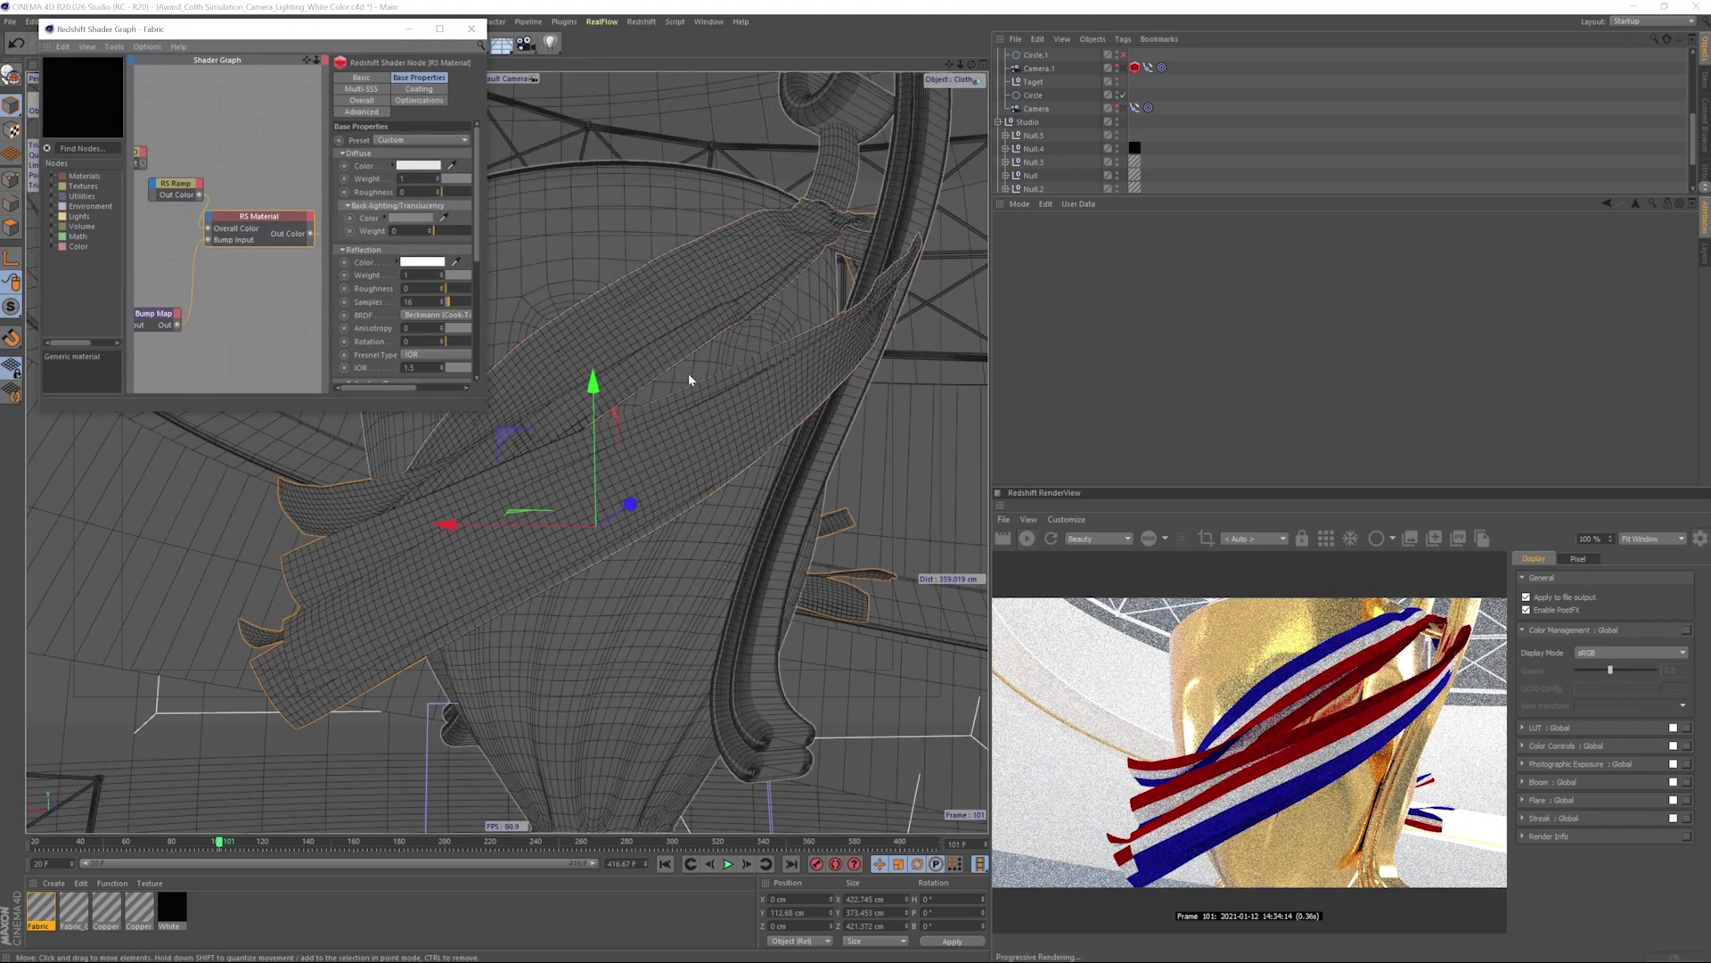
{"action": "right_click_drag", "start_coordinate": [688, 374], "coordinate": [773, 370], "text": "alt"}
{"action": "mouse_move", "coordinate": [739, 389]}
{"action": "left_mouse_down", "text": "alt"}
{"action": "mouse_move", "coordinate": [764, 398]}
{"action": "mouse_move", "coordinate": [757, 369]}
{"action": "left_mouse_up", "text": "alt"}
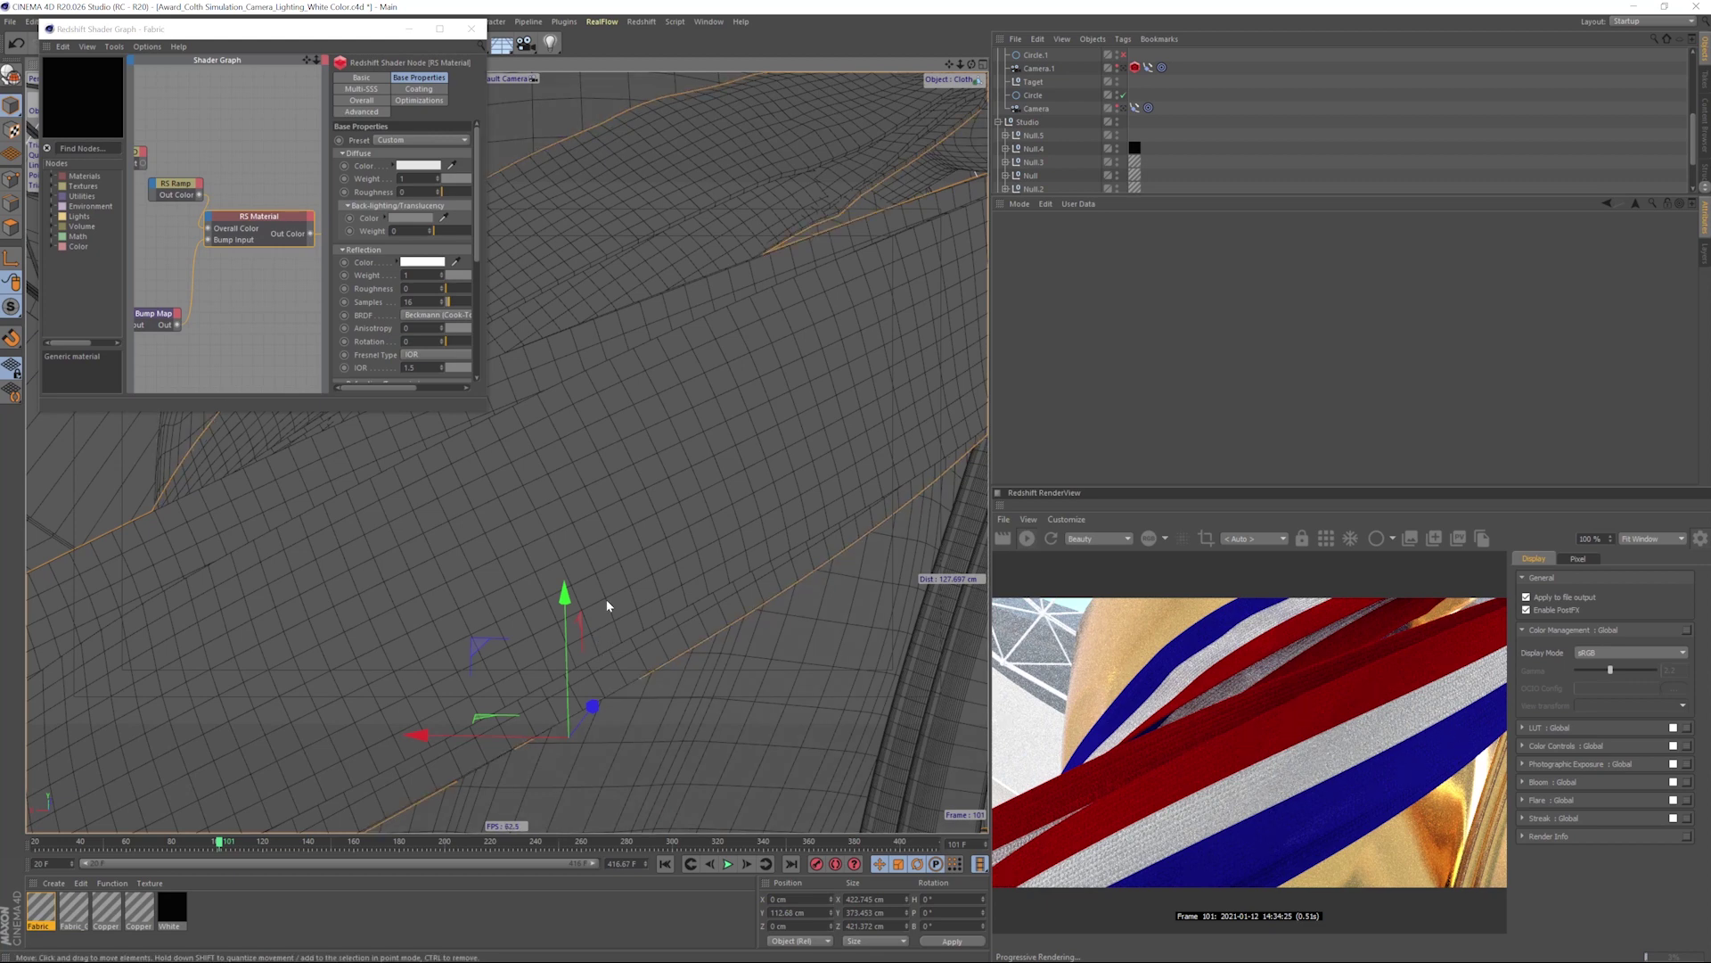
{"action": "mouse_move", "coordinate": [1190, 759]}
{"action": "middle_mouse_down"}
{"action": "mouse_move", "coordinate": [1253, 711]}
{"action": "mouse_move", "coordinate": [1166, 758]}
{"action": "middle_mouse_up"}
{"action": "left_click_drag", "start_coordinate": [780, 667], "coordinate": [771, 681], "text": "alt"}
- Set the Fabric's diffuse color brightness to 93% and close the shader graph
{"action": "left_click", "coordinate": [437, 166]}
{"action": "left_click", "coordinate": [553, 191]}
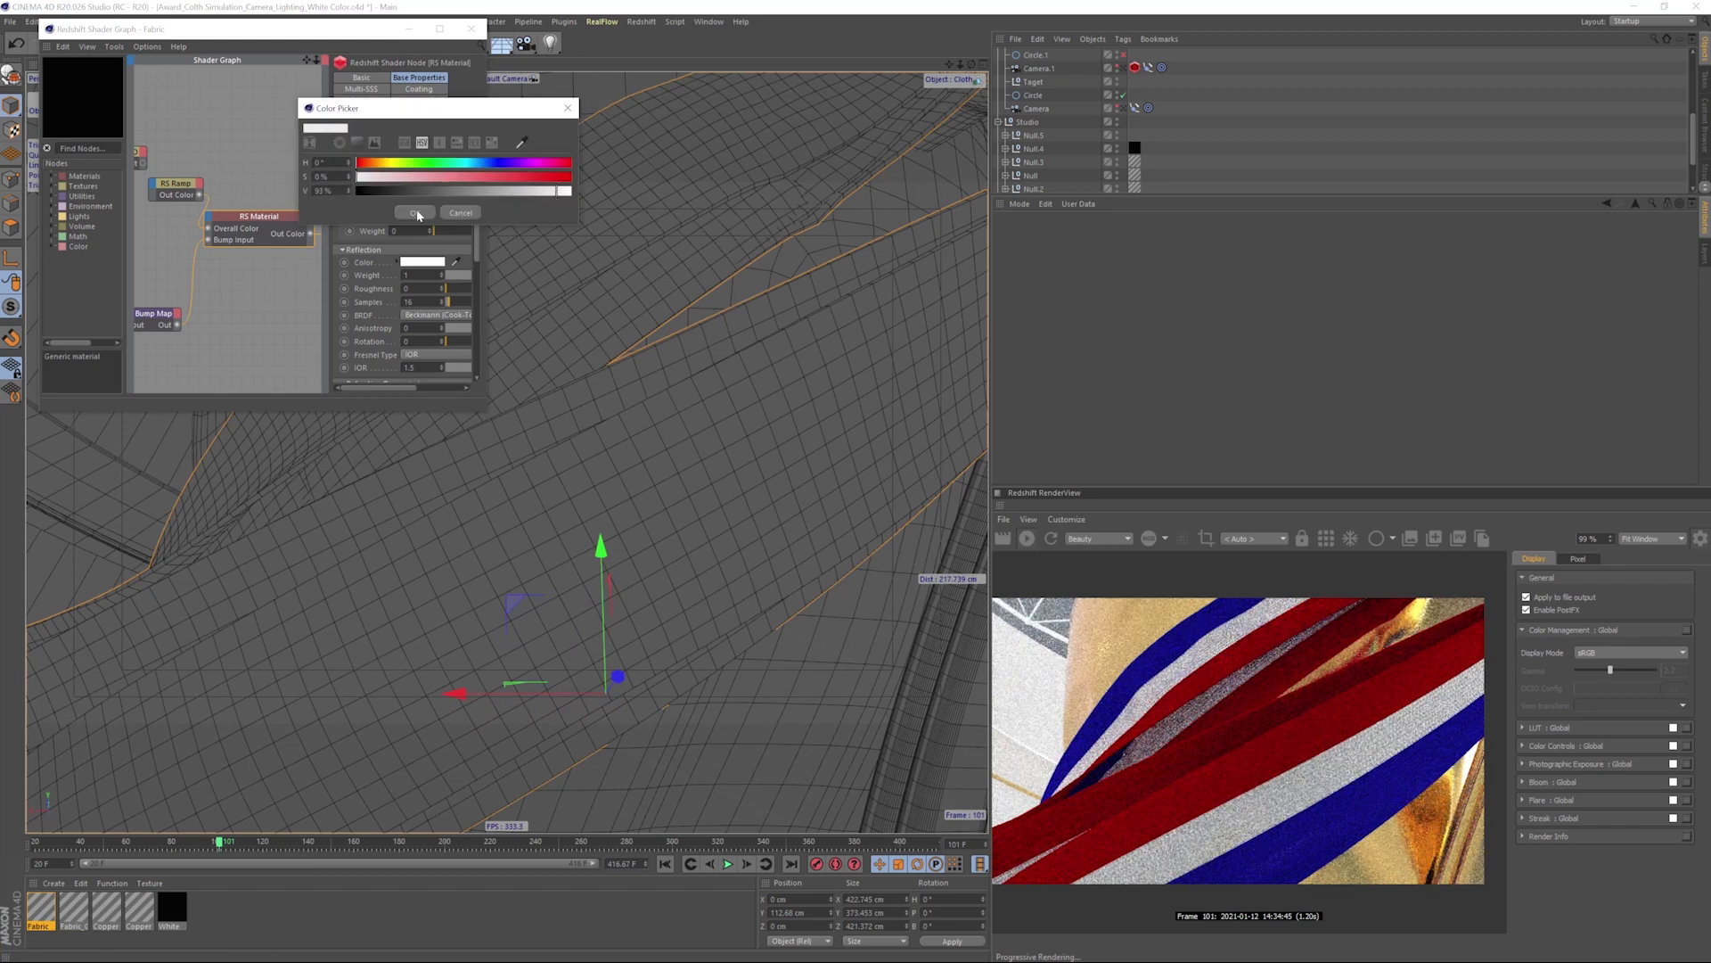
{"action": "left_click", "coordinate": [417, 216]}
{"action": "left_click", "coordinate": [472, 28]}
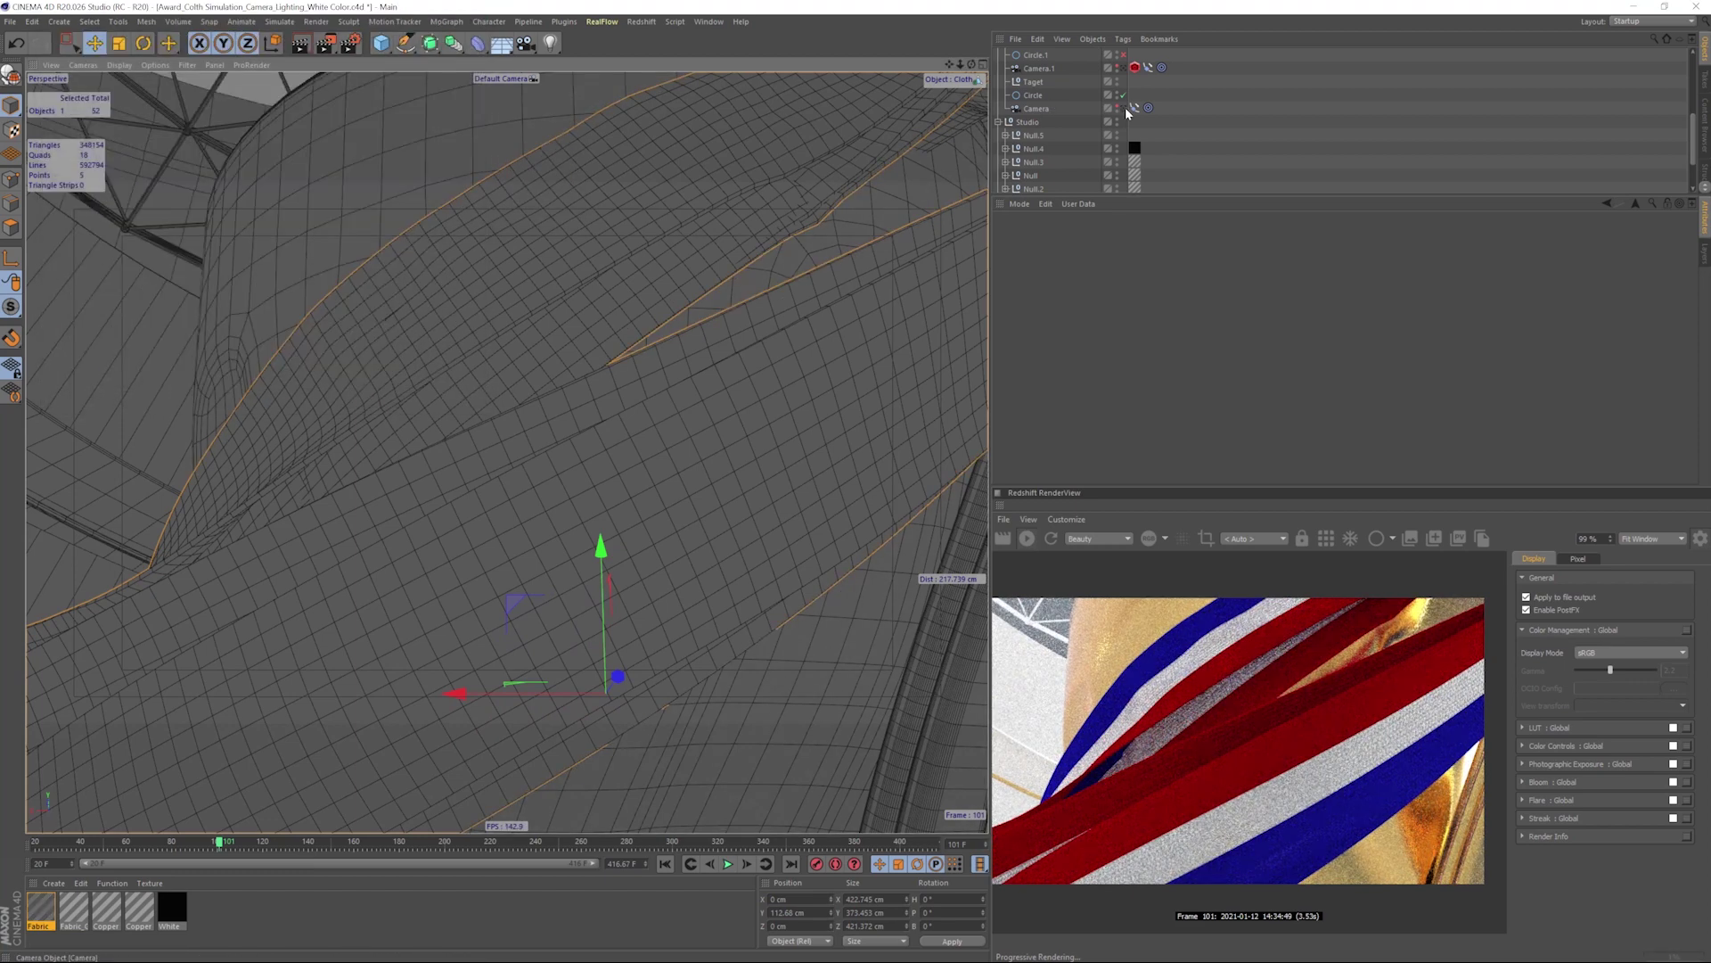
- Go to frame 416, look through Camera.1 and enlarge the RenderView to check the whole trophy scene
{"action": "left_click", "coordinate": [1123, 108]}
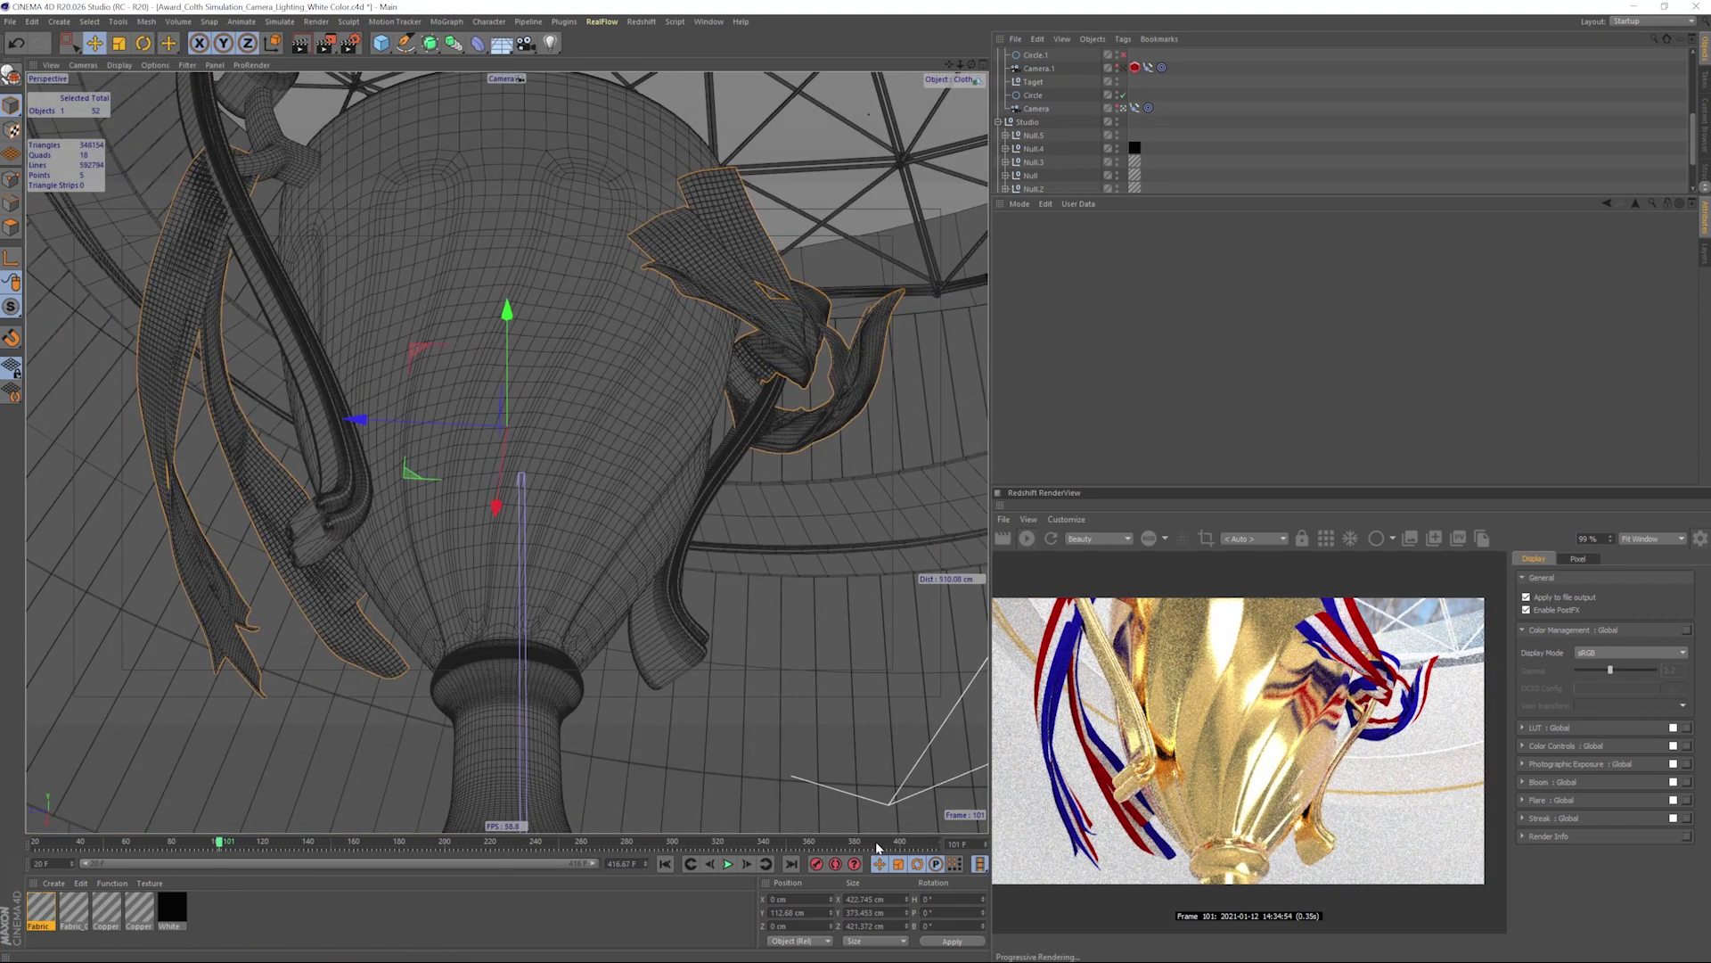
{"action": "left_click_drag", "start_coordinate": [888, 845], "coordinate": [946, 854]}
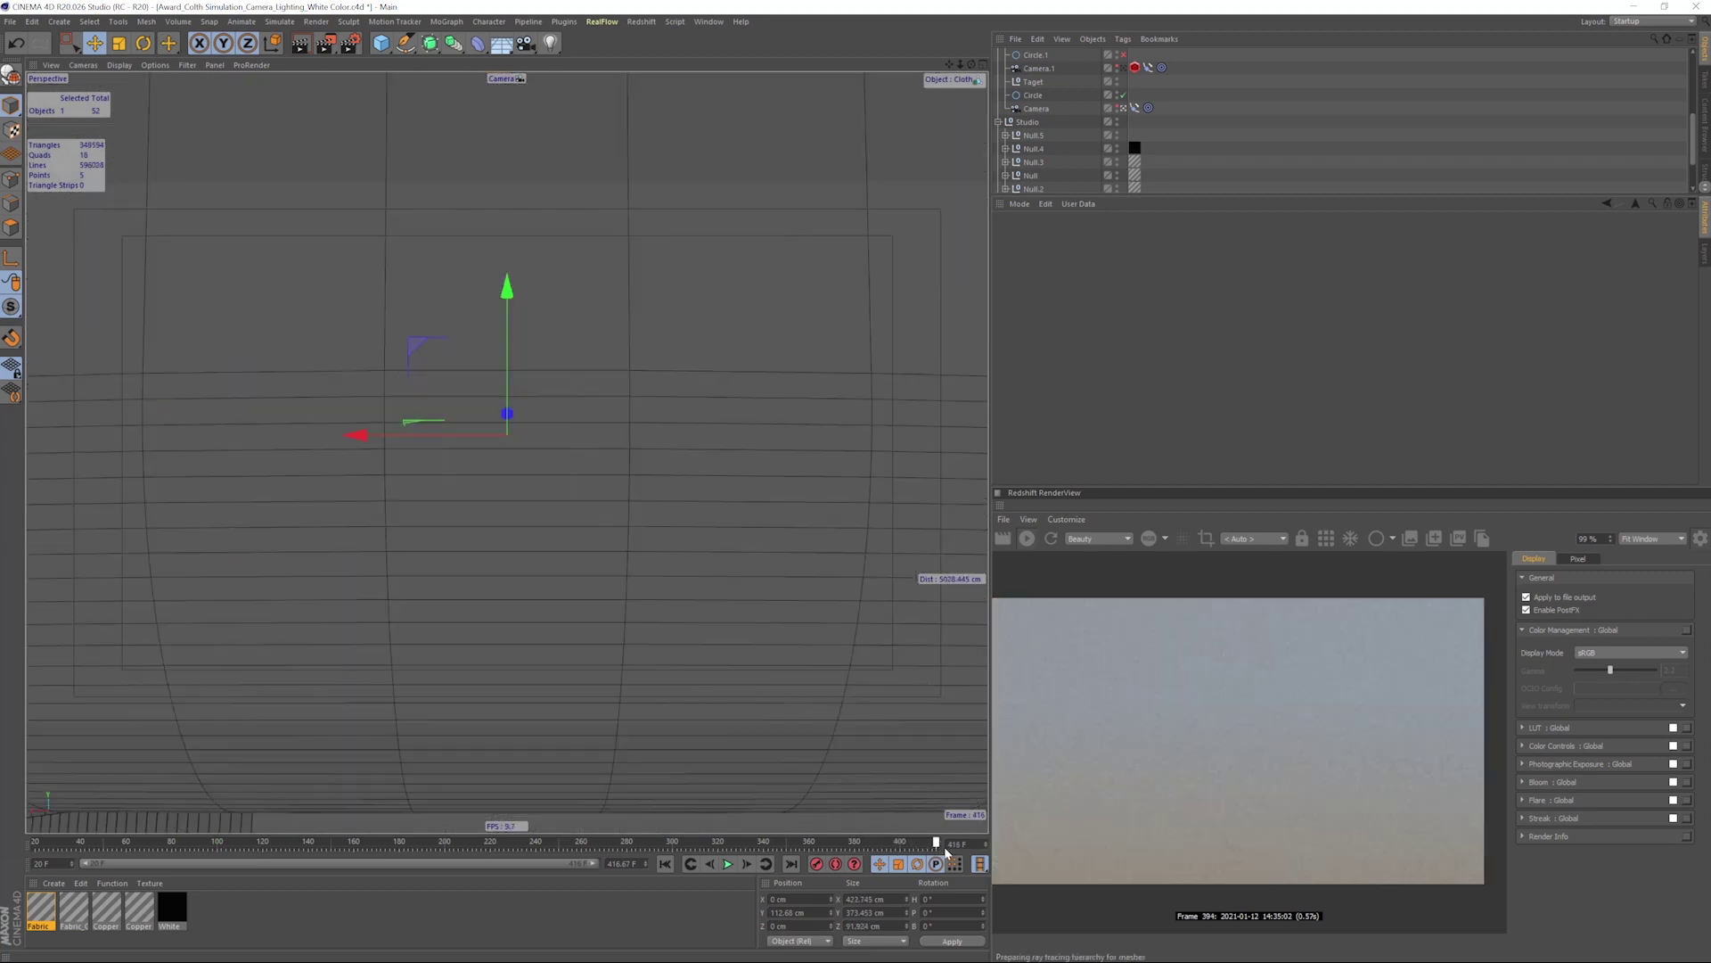
{"action": "left_click", "coordinate": [1124, 68]}
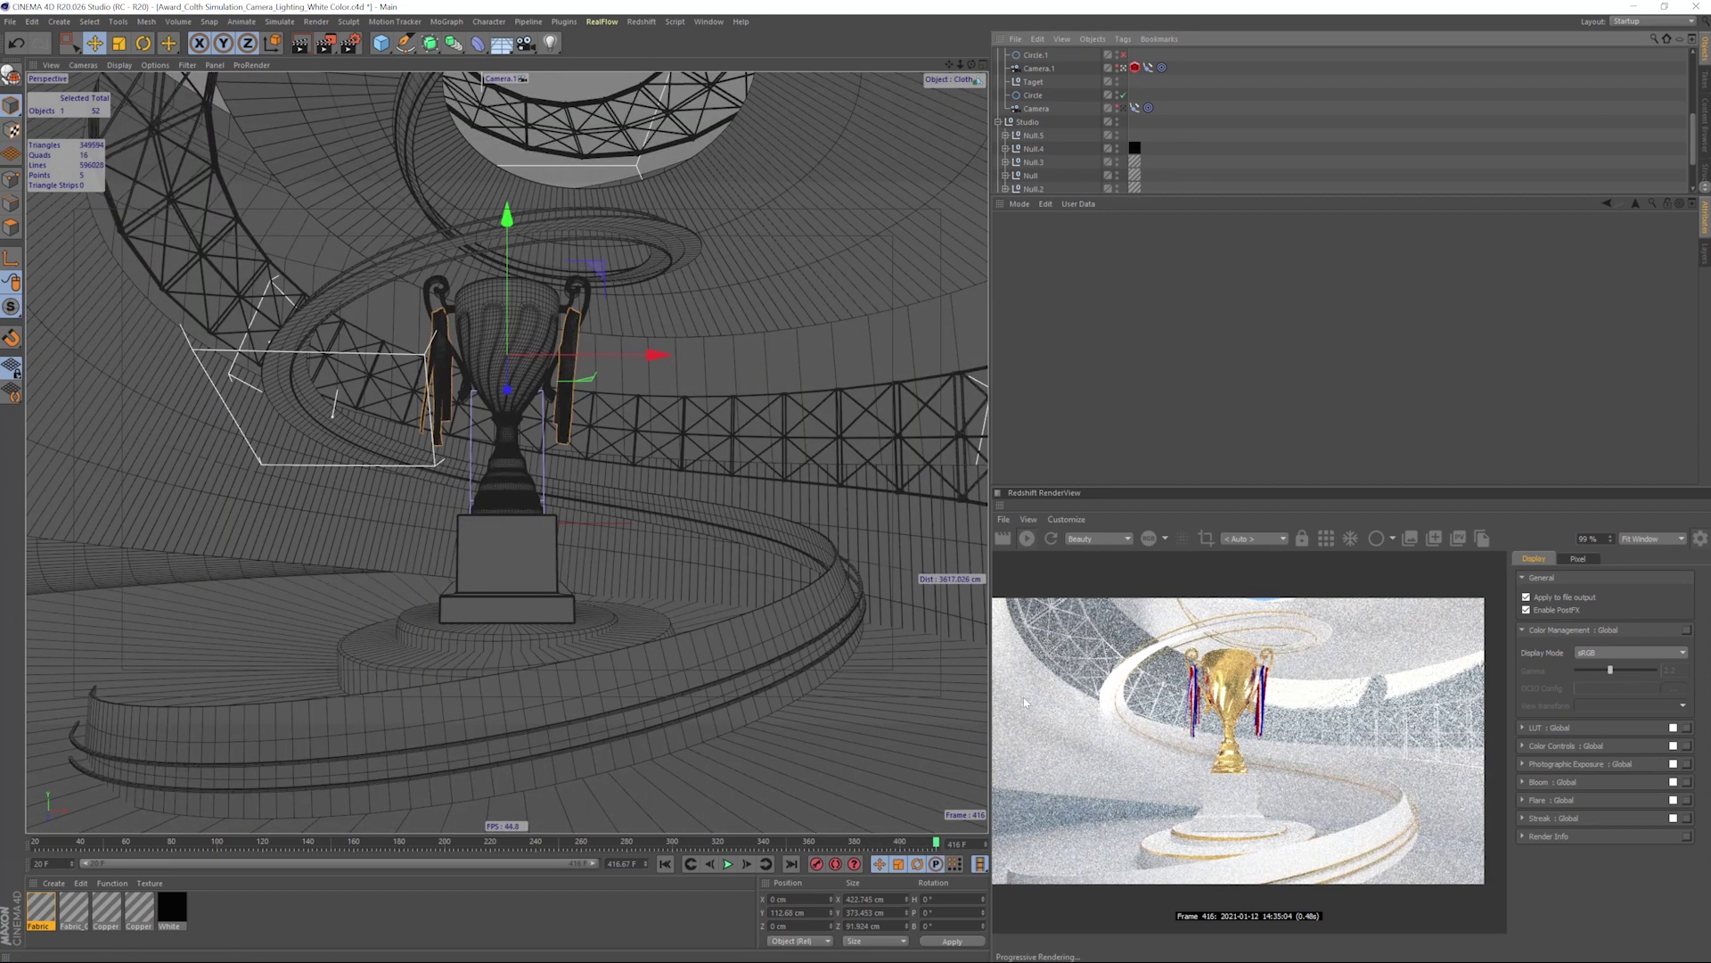
{"action": "left_click_drag", "start_coordinate": [1053, 488], "coordinate": [1088, 361]}
{"action": "left_click_drag", "start_coordinate": [991, 394], "coordinate": [807, 390]}
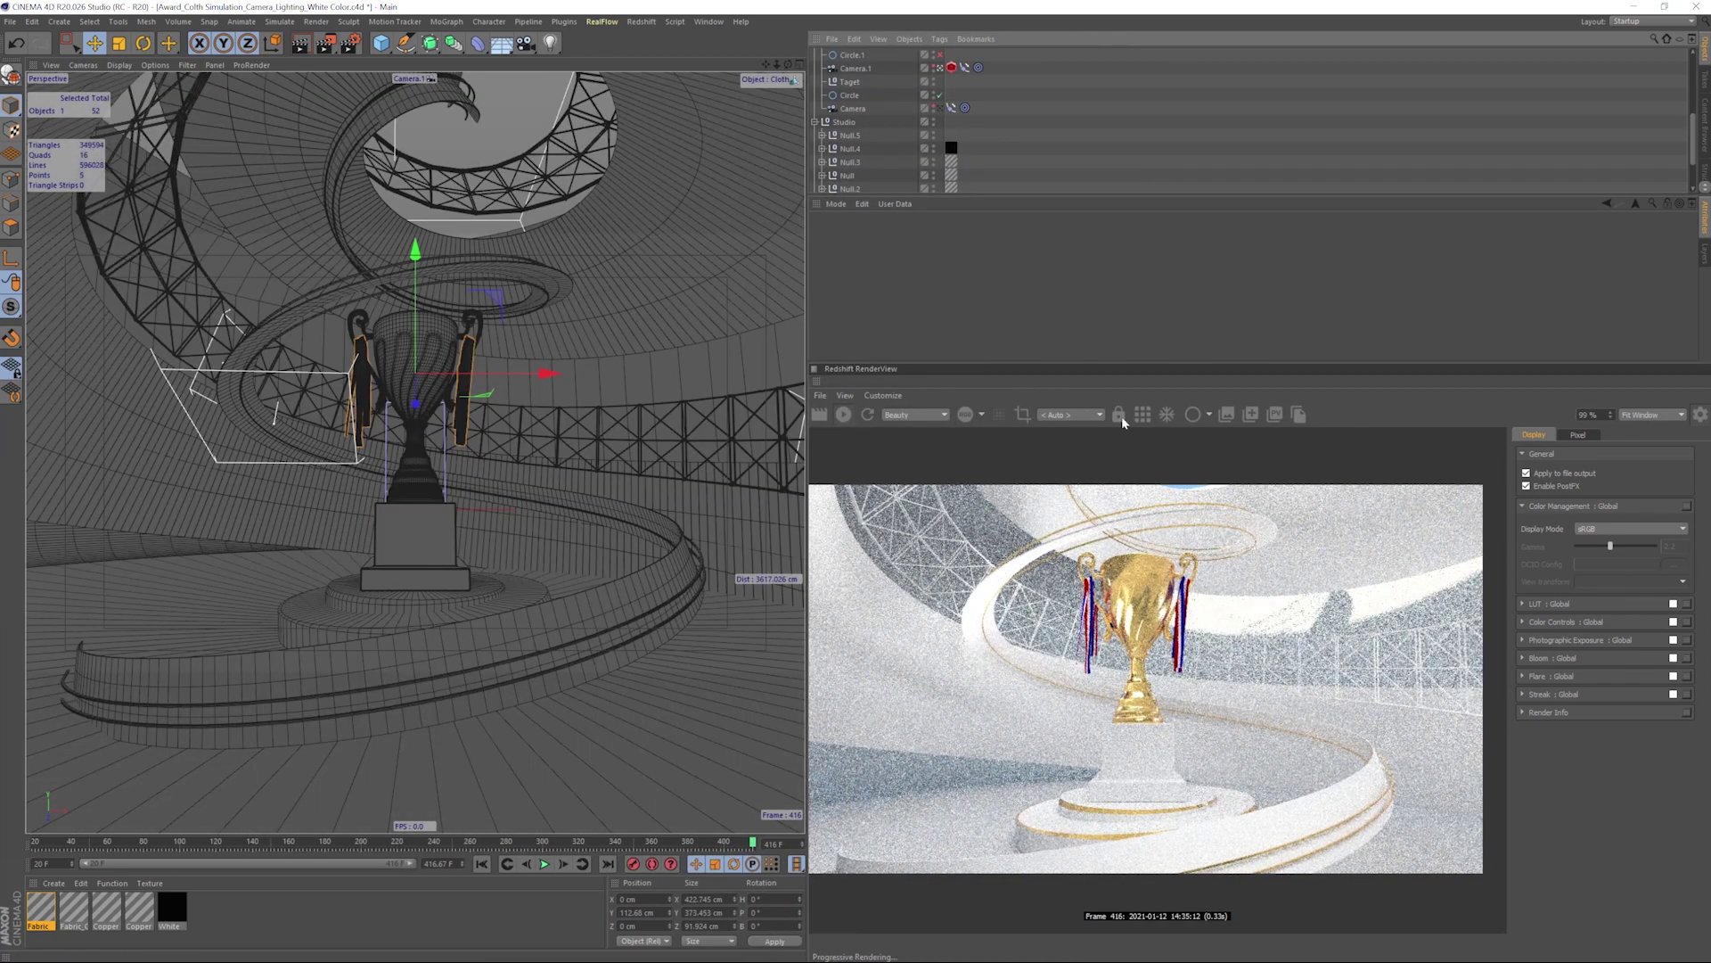
- Re-enable the Redshift Environment and the RS Spot Light, and make the RenderView taller
{"action": "scroll", "coordinate": [1025, 157], "scroll_direction": "up", "scroll_amount": 4}
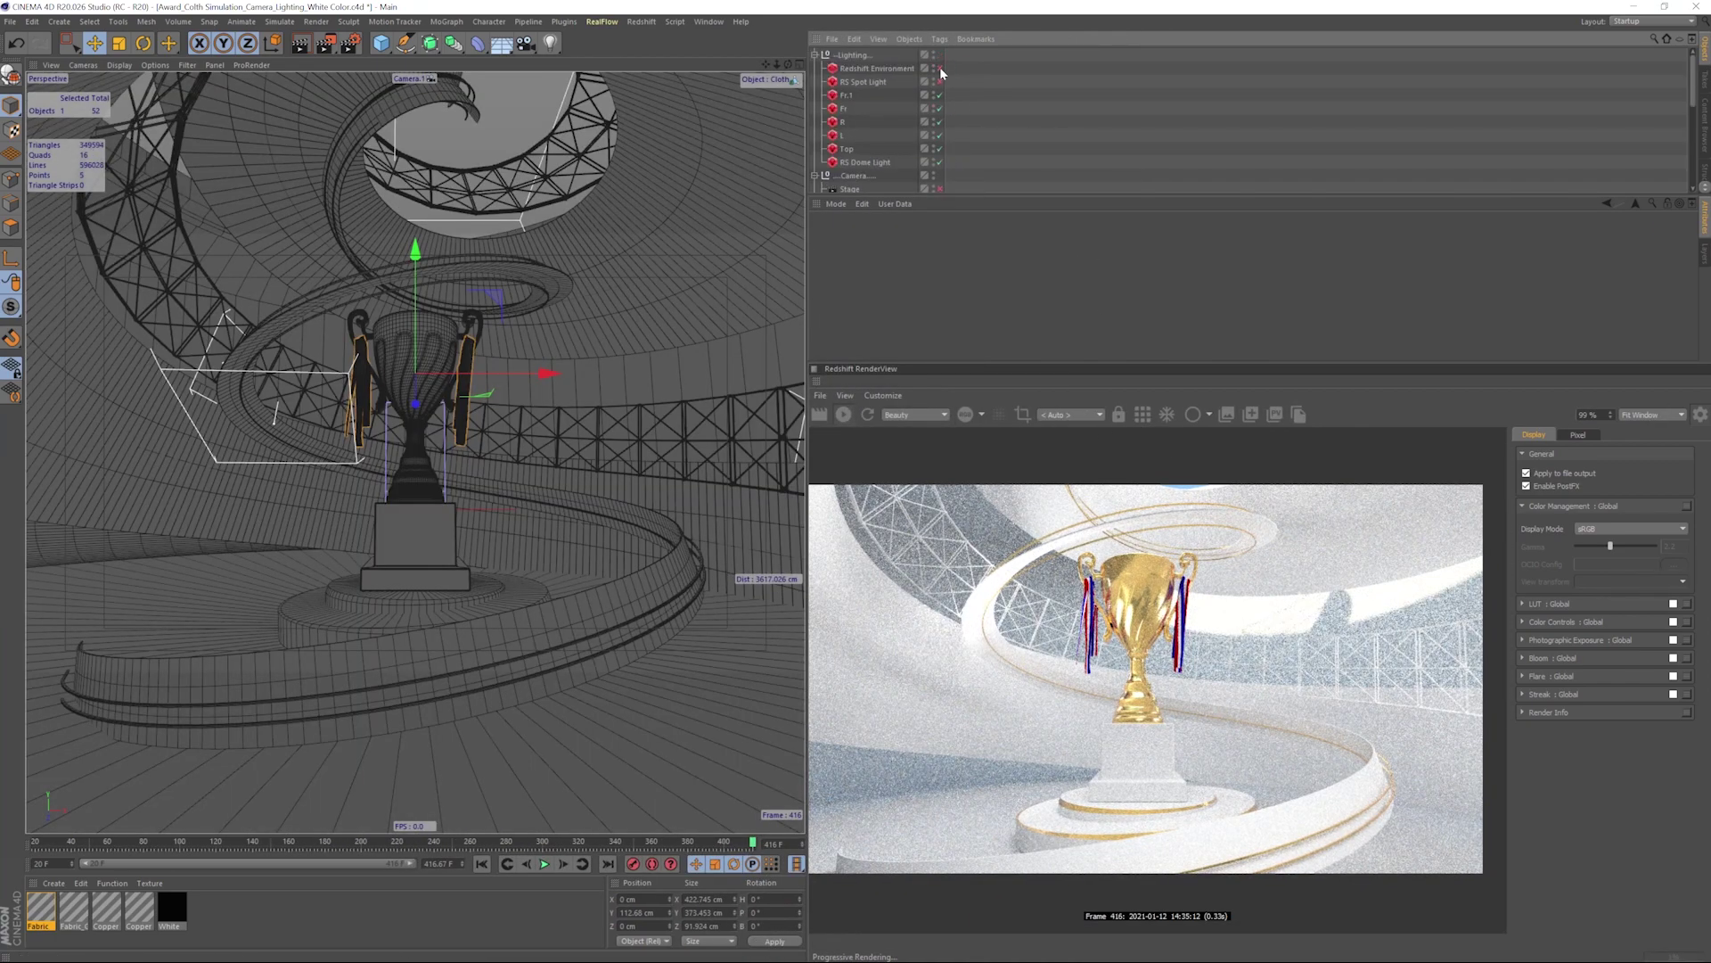
{"action": "left_click", "coordinate": [940, 68]}
{"action": "left_click", "coordinate": [941, 81]}
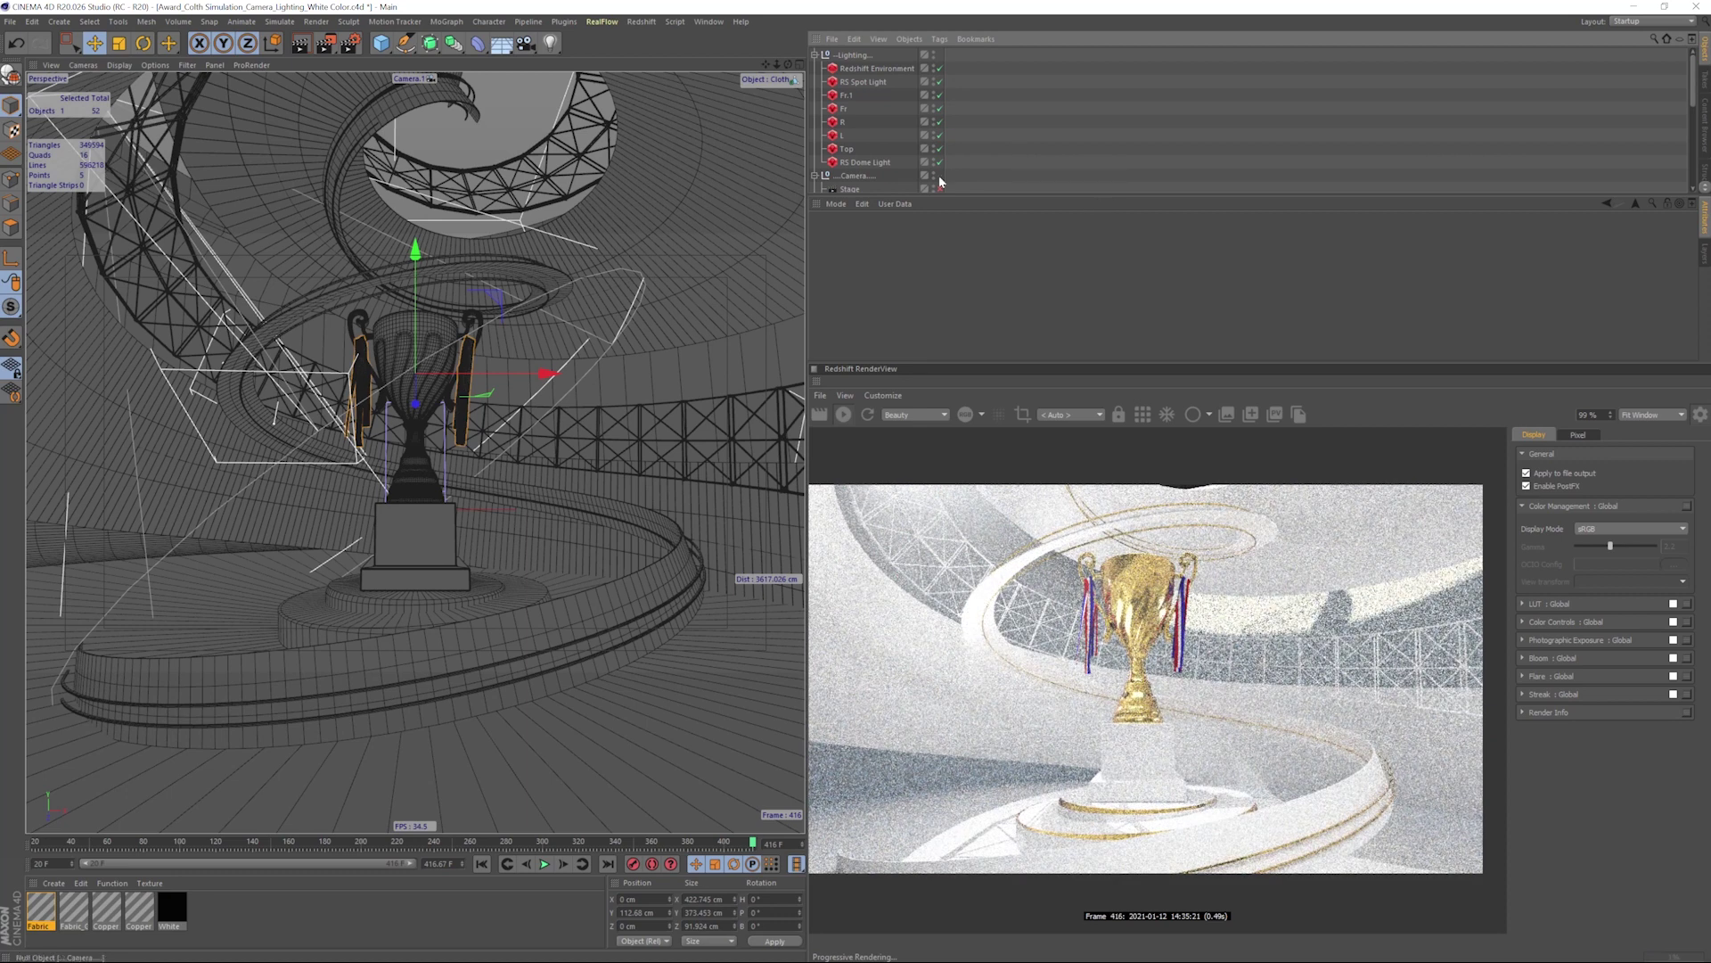
{"action": "left_click_drag", "start_coordinate": [1261, 342], "coordinate": [1254, 314]}
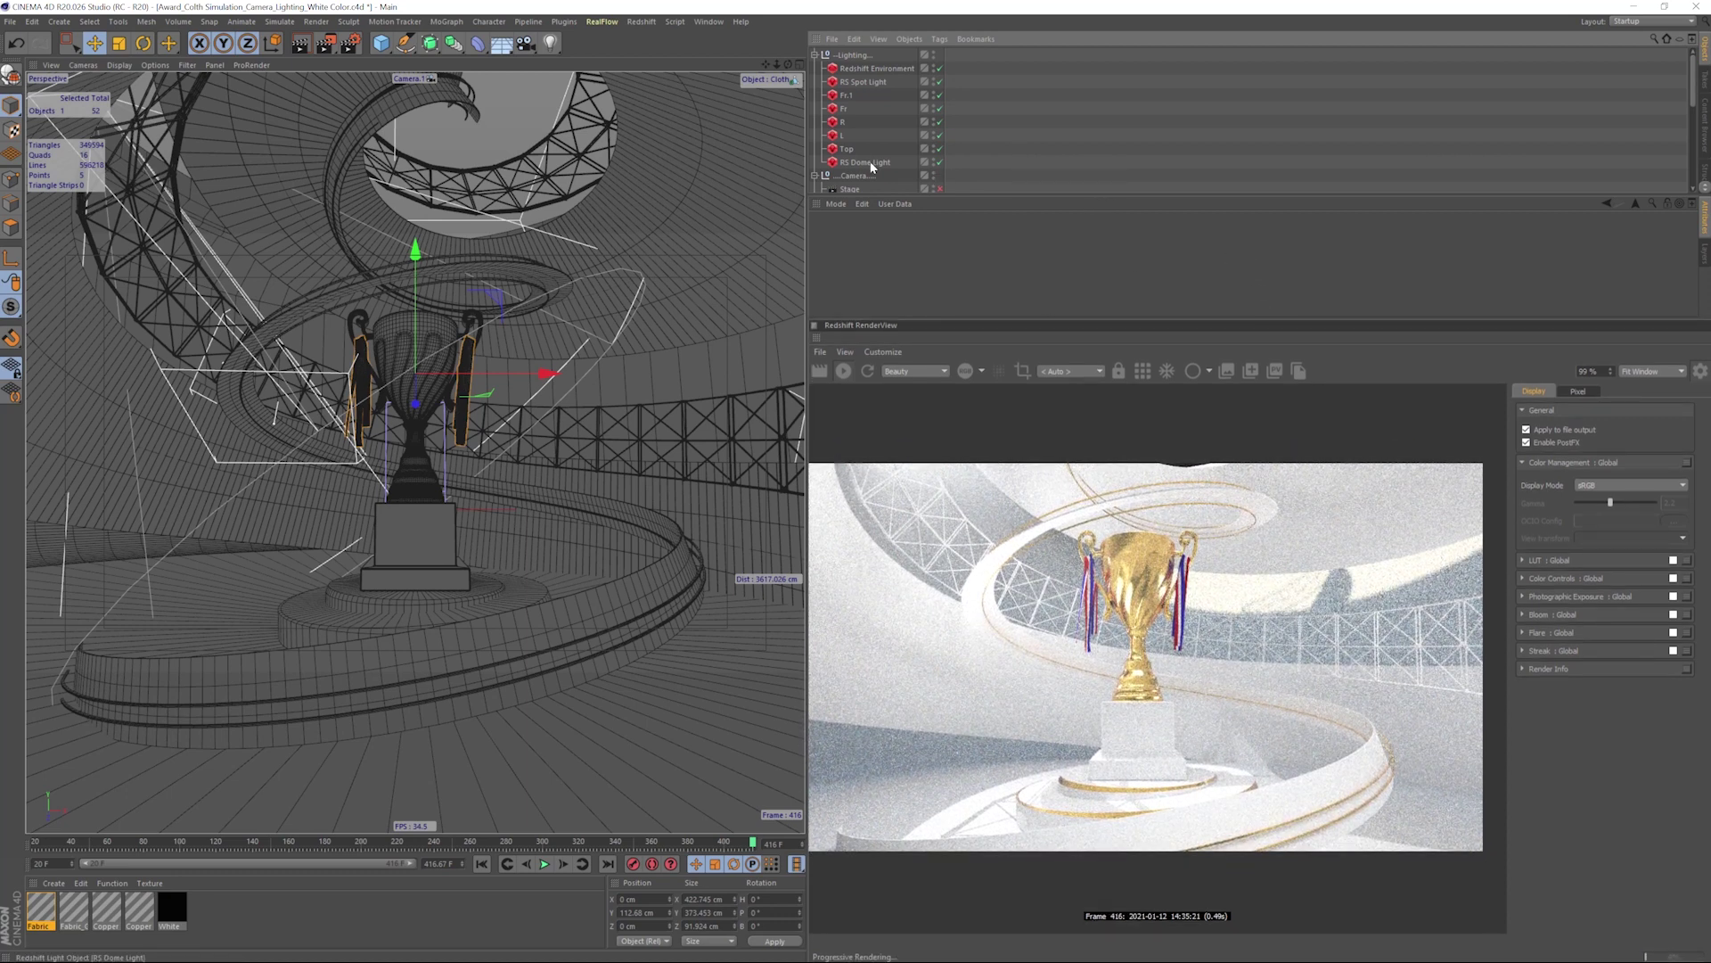
- Enlarge the attributes area for the L area light and set its intensity multiplier to 15
{"action": "left_click", "coordinate": [843, 137]}
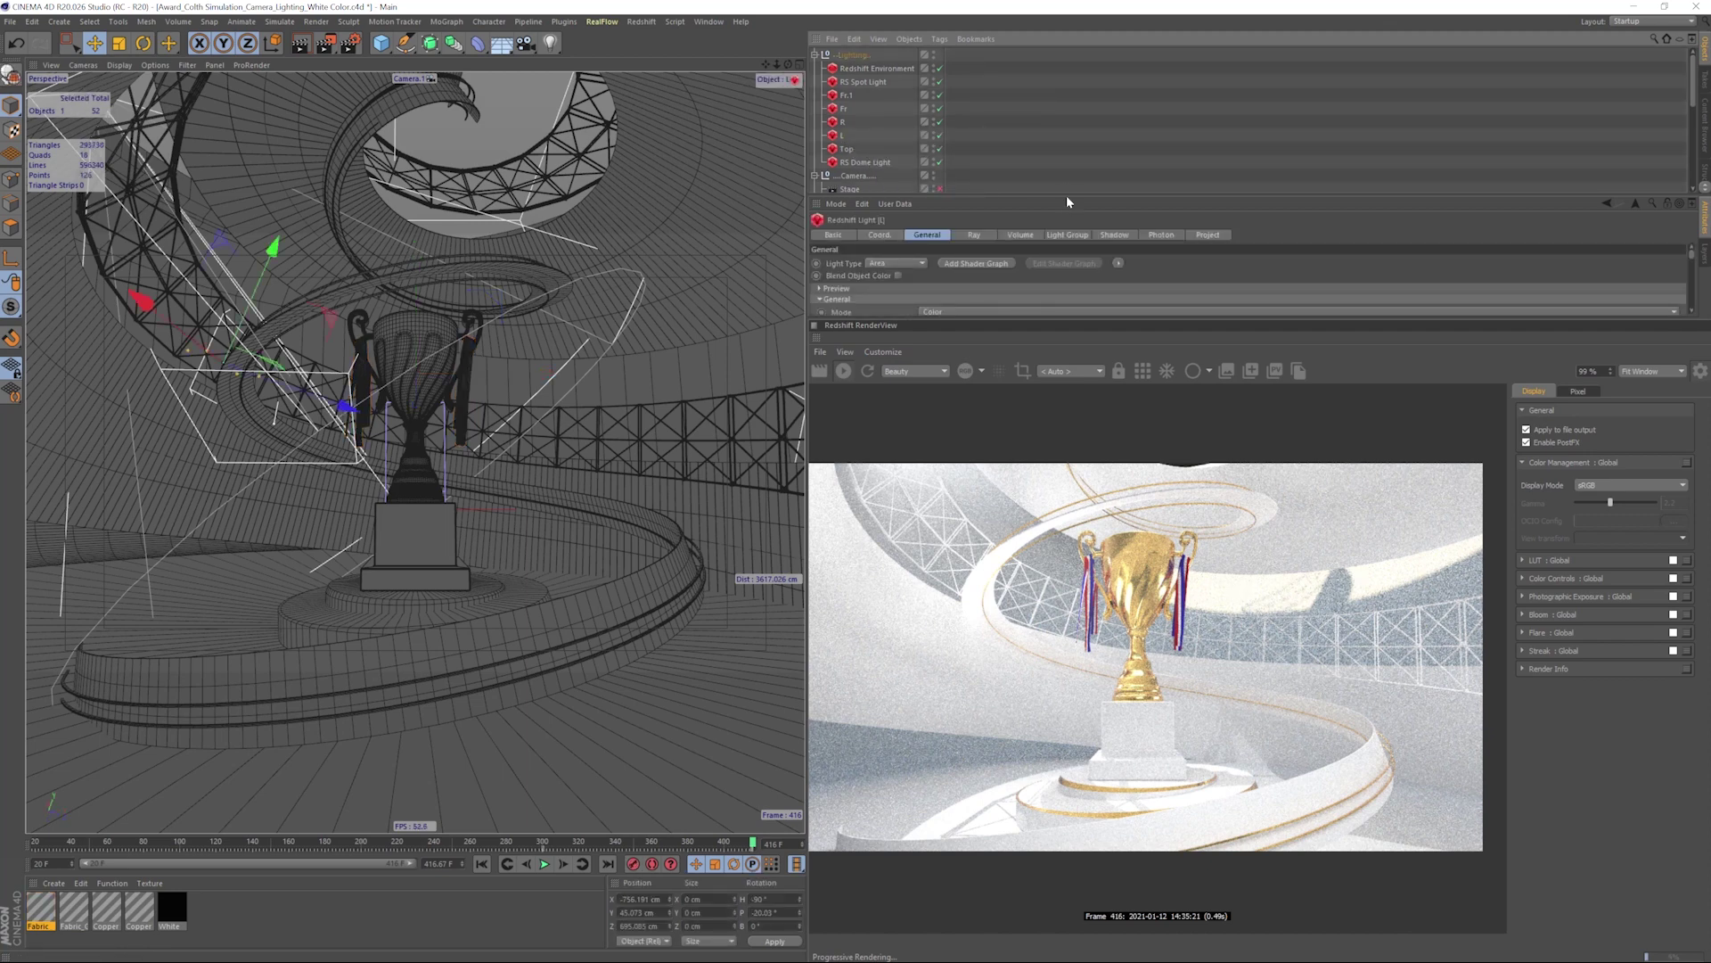
{"action": "left_click_drag", "start_coordinate": [1067, 193], "coordinate": [1067, 156]}
{"action": "left_click_drag", "start_coordinate": [1034, 319], "coordinate": [1032, 425]}
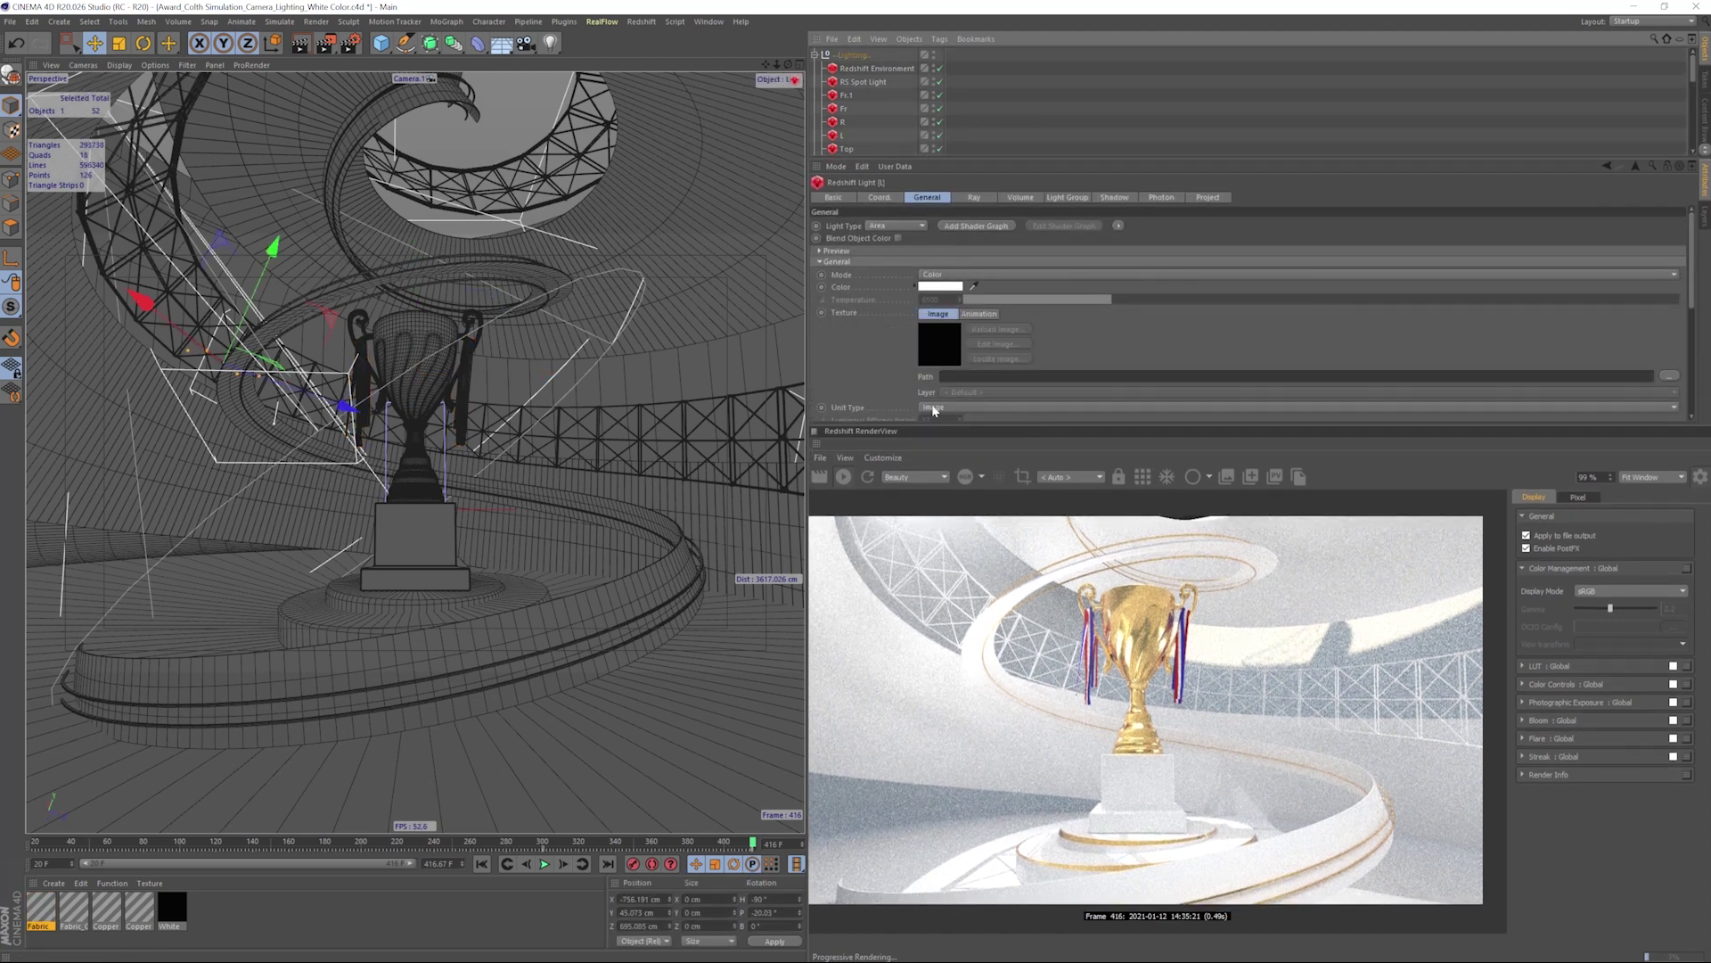
{"action": "scroll", "coordinate": [933, 405], "scroll_direction": "down", "scroll_amount": 3}
{"action": "left_click_drag", "start_coordinate": [932, 353], "coordinate": [907, 351]}
{"action": "type", "text": "15"}
{"action": "key", "text": "Return"}
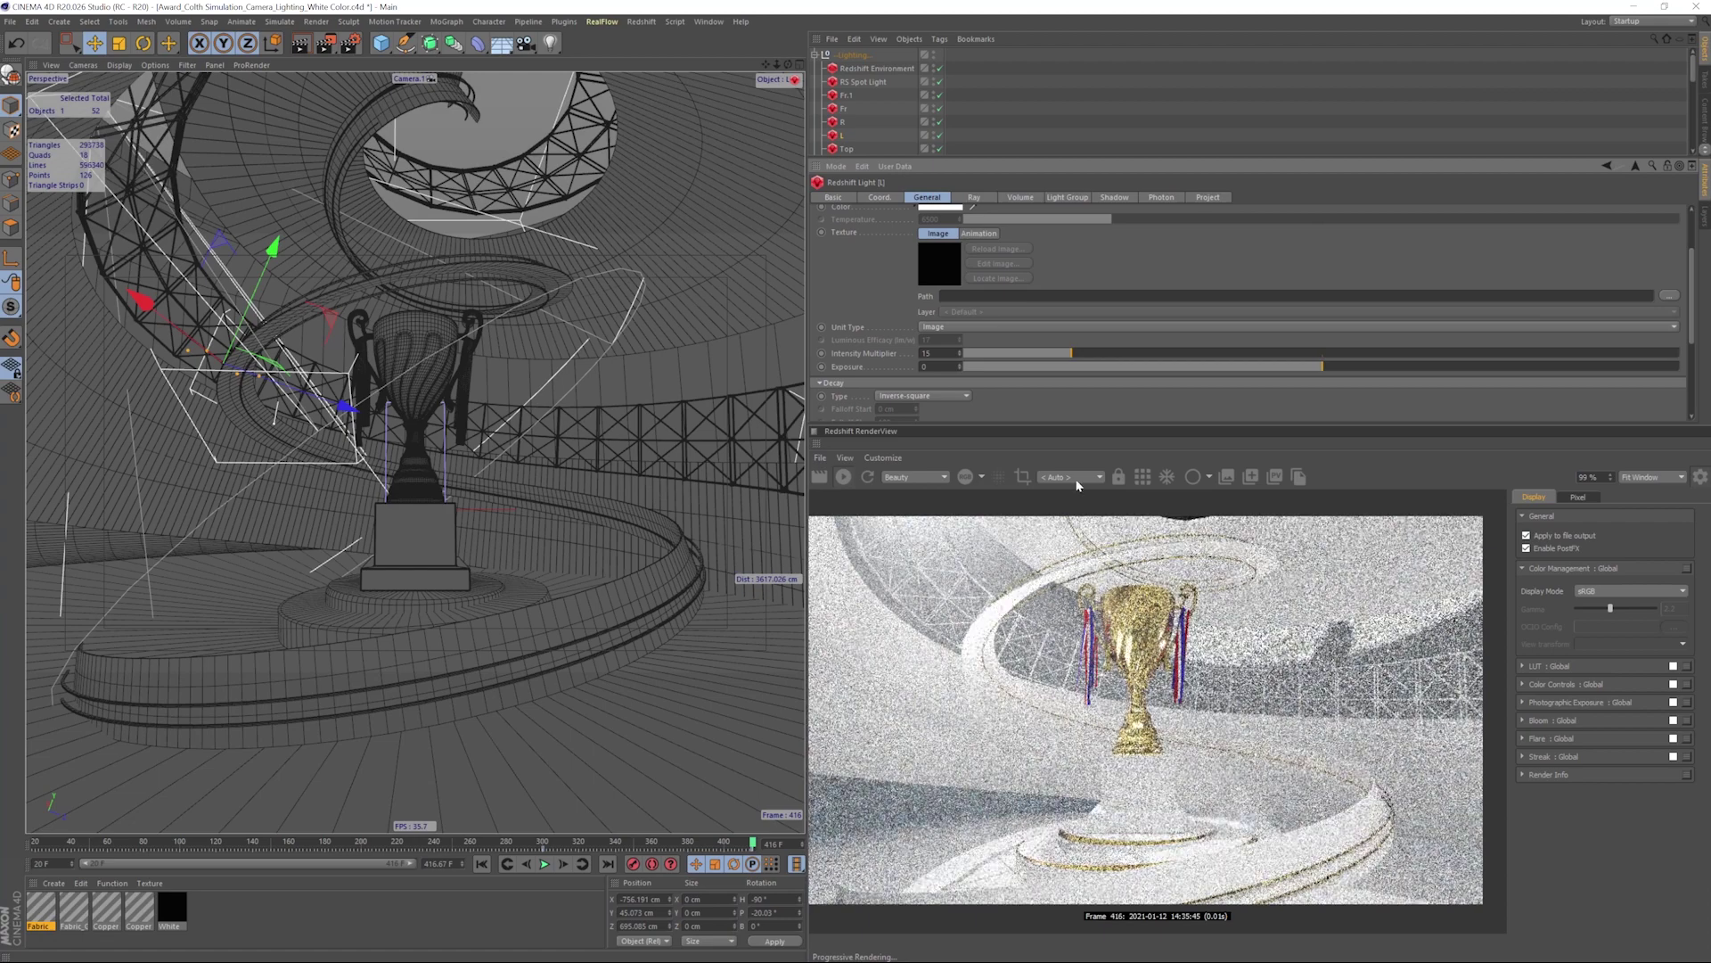
- Switch the viewport to Gouraud Shading and toggle the L light off and on to compare its effect
{"action": "left_click", "coordinate": [940, 137]}
{"action": "left_click", "coordinate": [120, 65]}
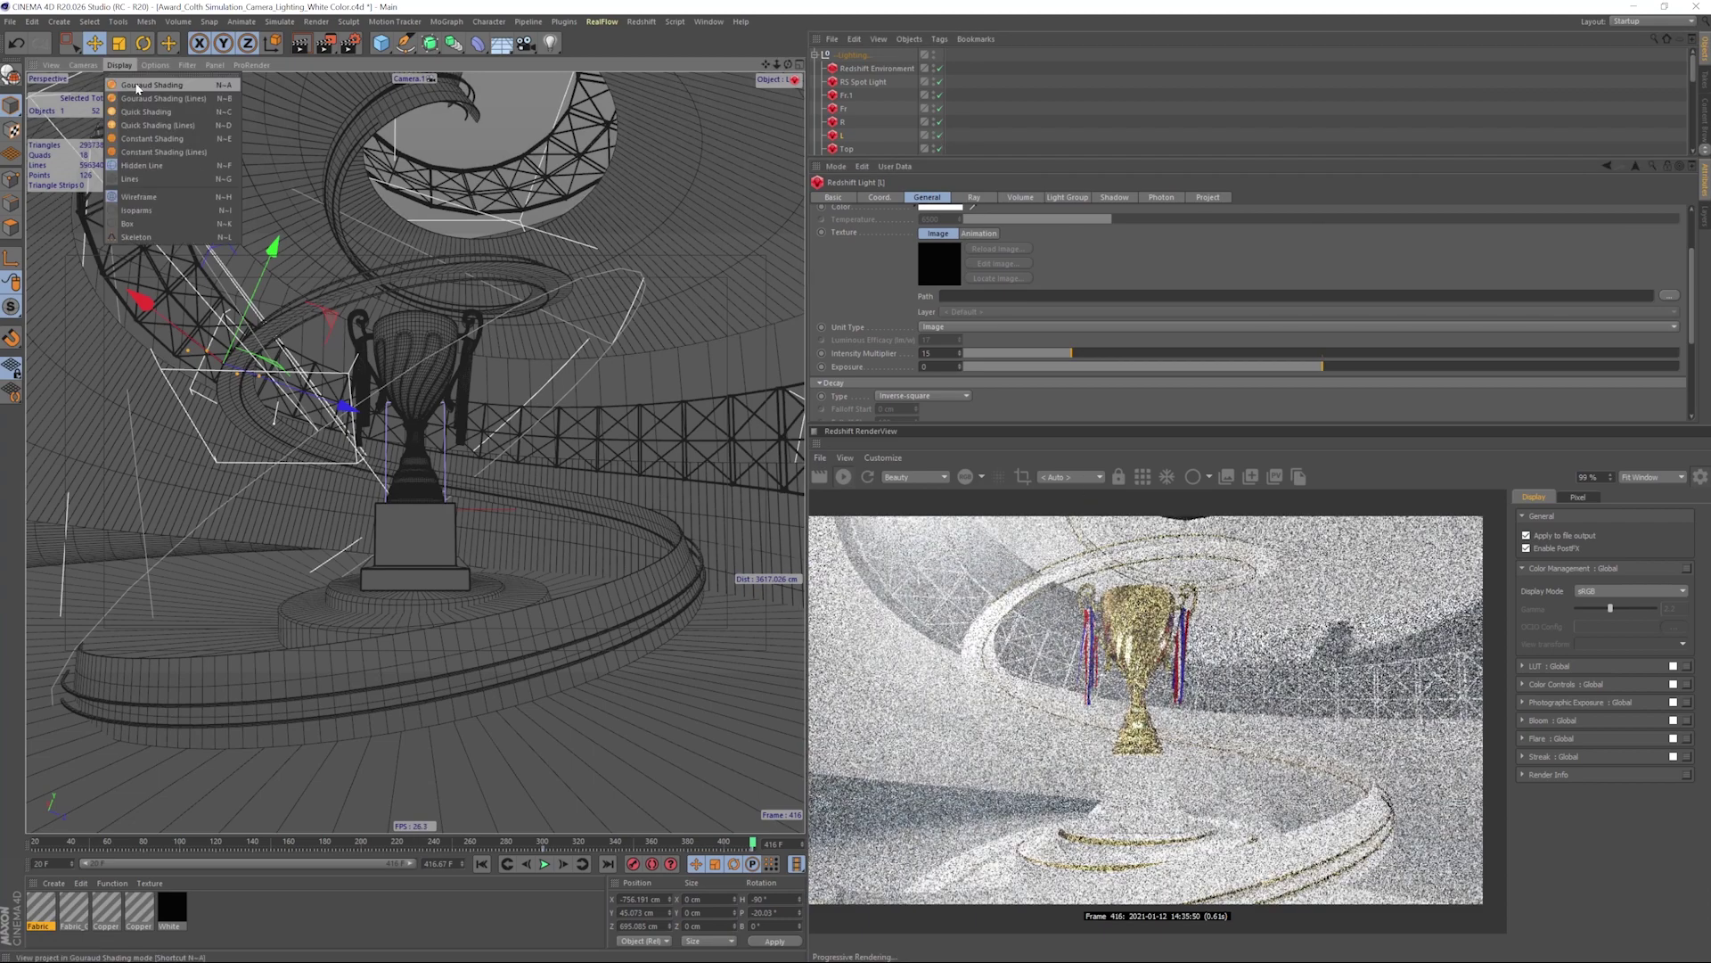
{"action": "left_click", "coordinate": [148, 83]}
{"action": "left_click", "coordinate": [940, 136]}
{"action": "left_click", "coordinate": [939, 136]}
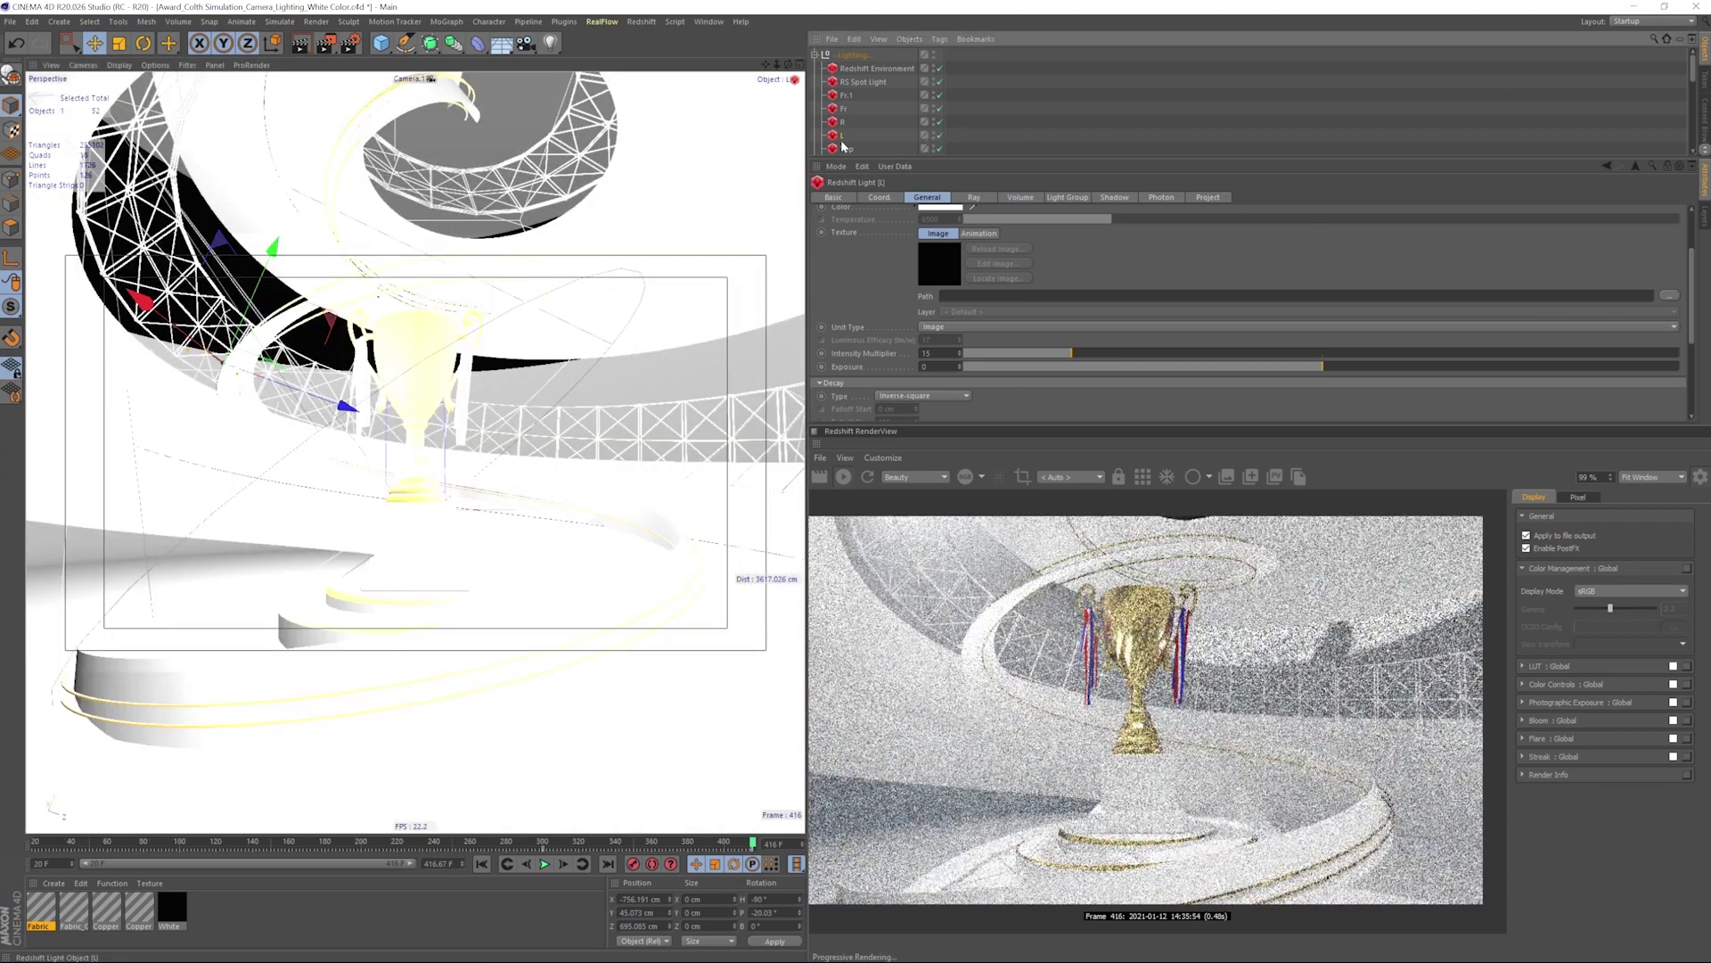
- Set the L light's intensity multiplier to 10
{"action": "left_click_drag", "start_coordinate": [932, 354], "coordinate": [886, 355]}
{"action": "type", "text": "10"}
{"action": "key", "text": "Return"}
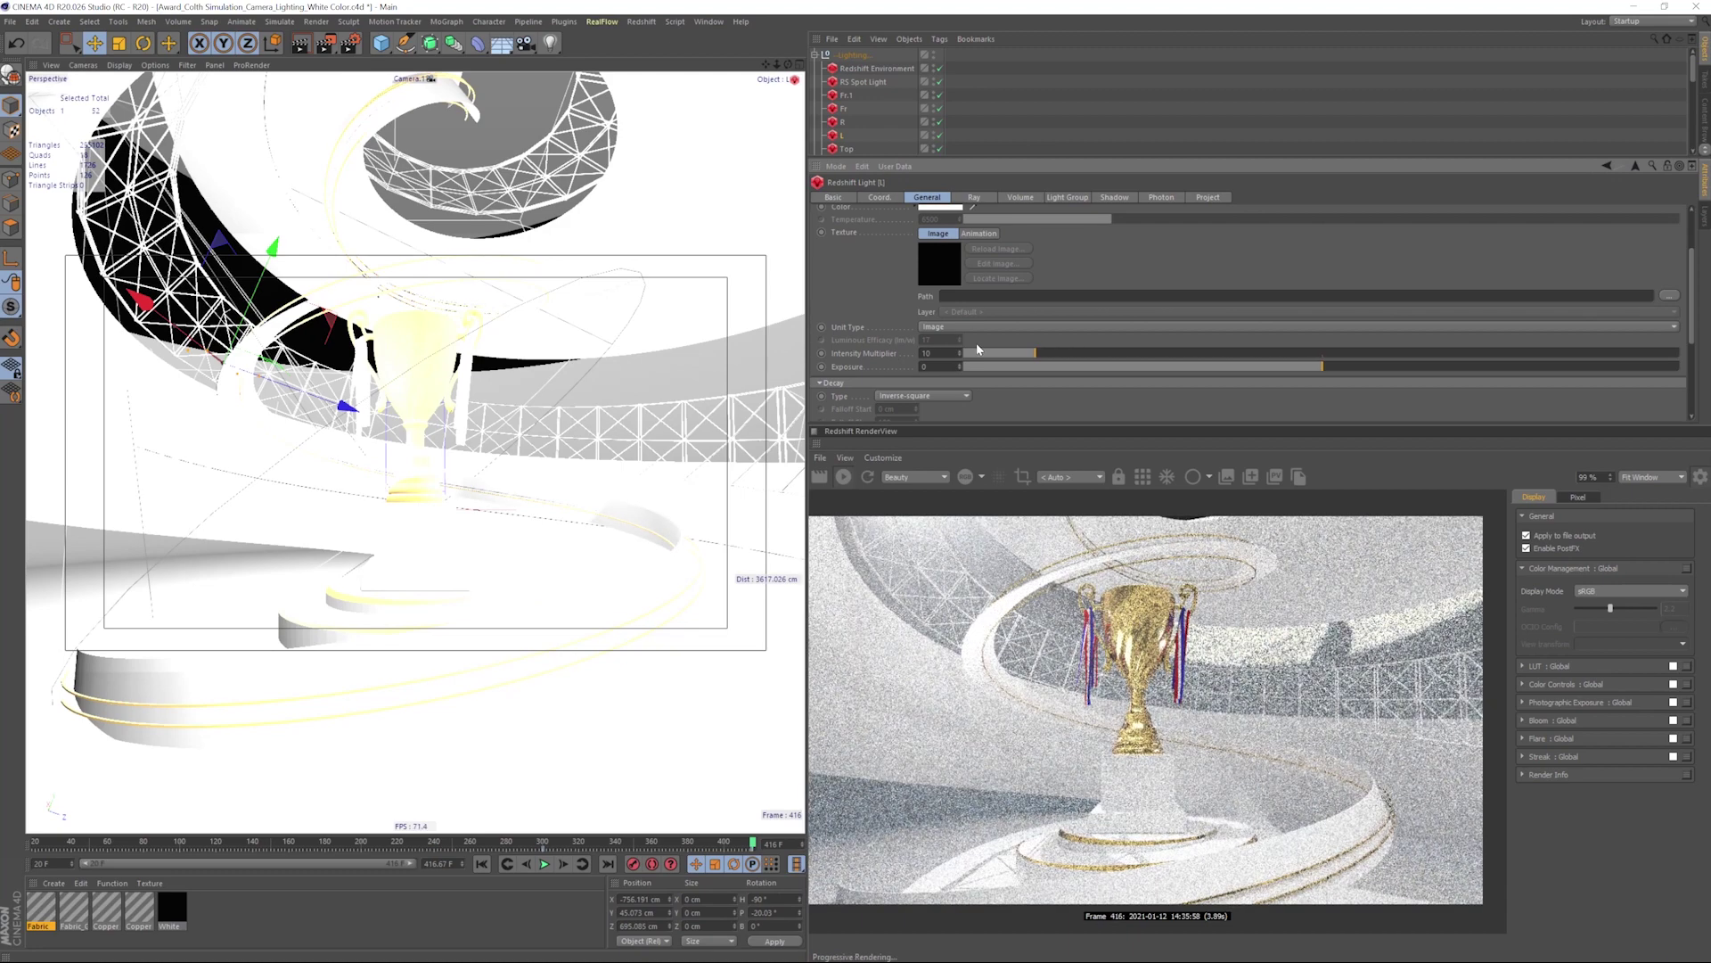
- Check the R light's settings and toggle the Fr.1 and Fr lights off and on to compare their effect
{"action": "left_click", "coordinate": [842, 122]}
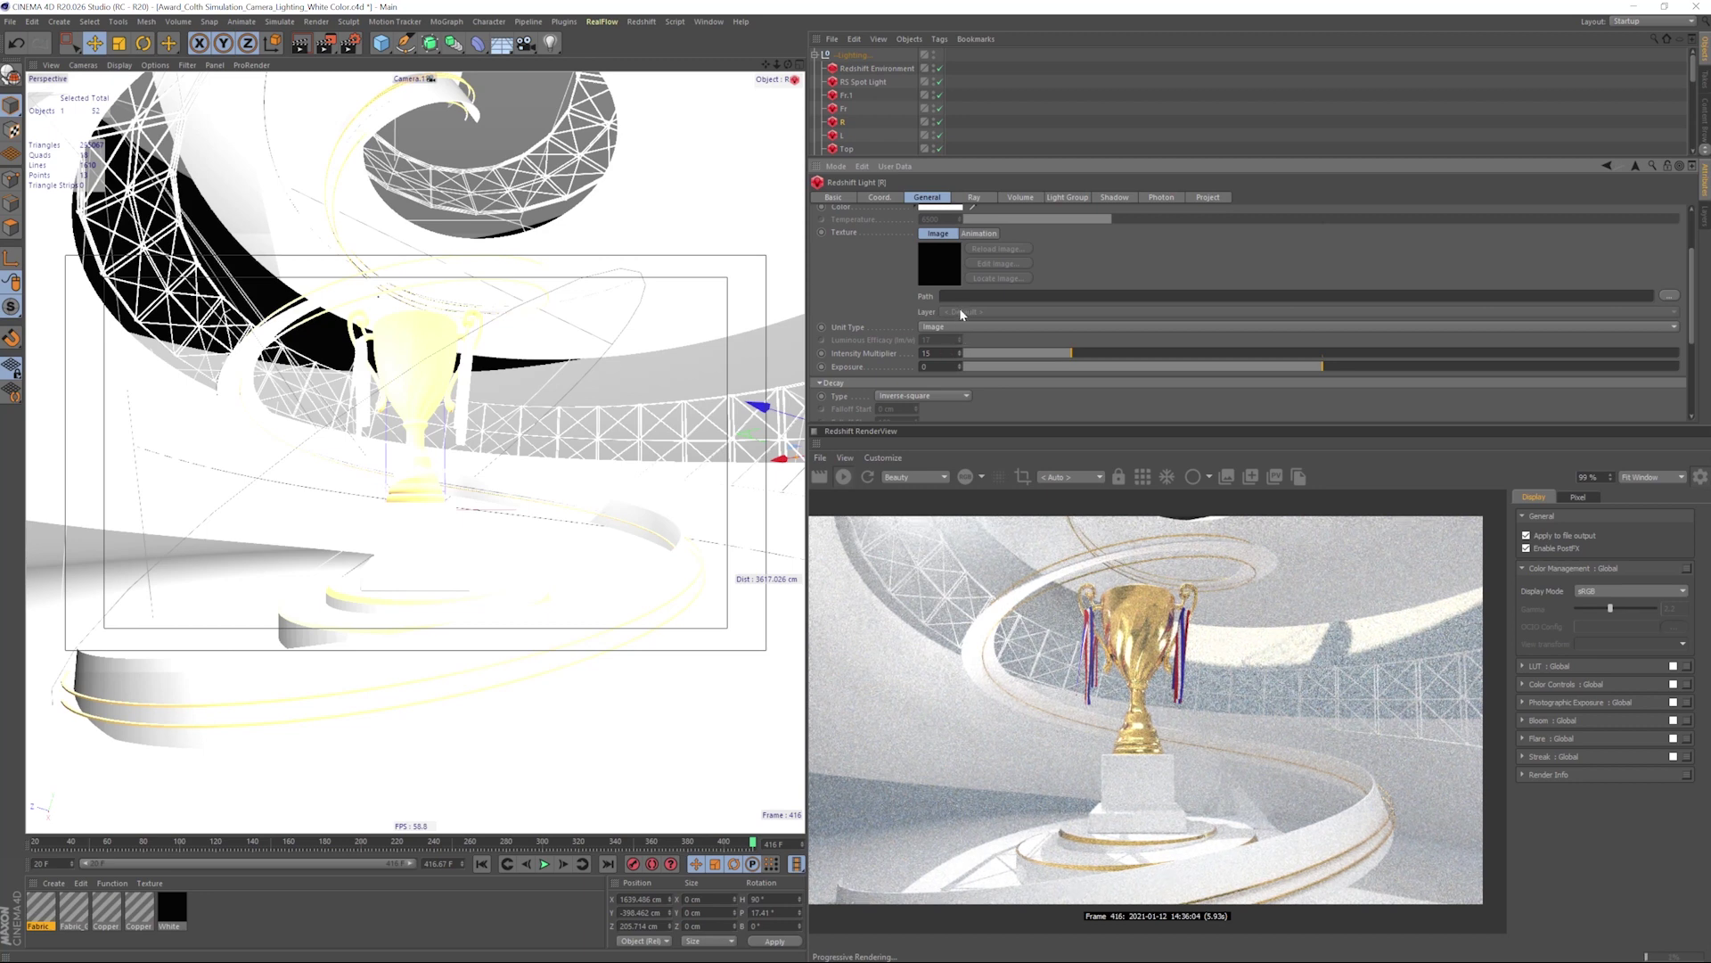
{"action": "left_click", "coordinate": [939, 95]}
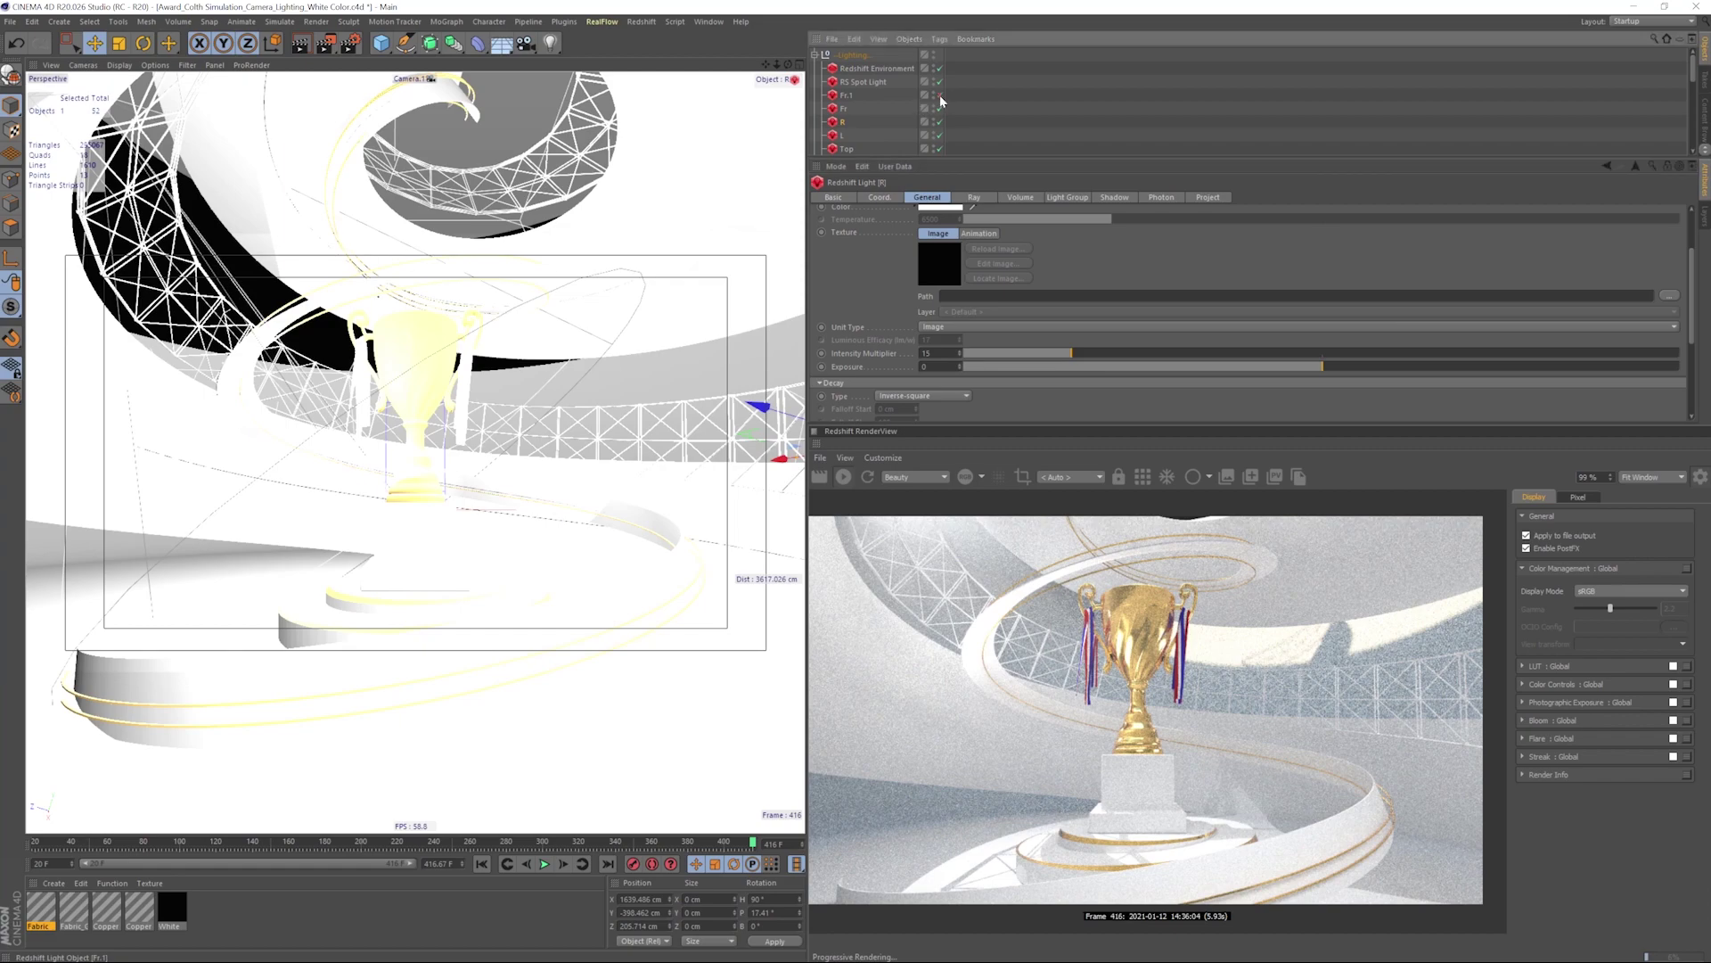
{"action": "left_click", "coordinate": [940, 96]}
{"action": "left_click", "coordinate": [940, 106]}
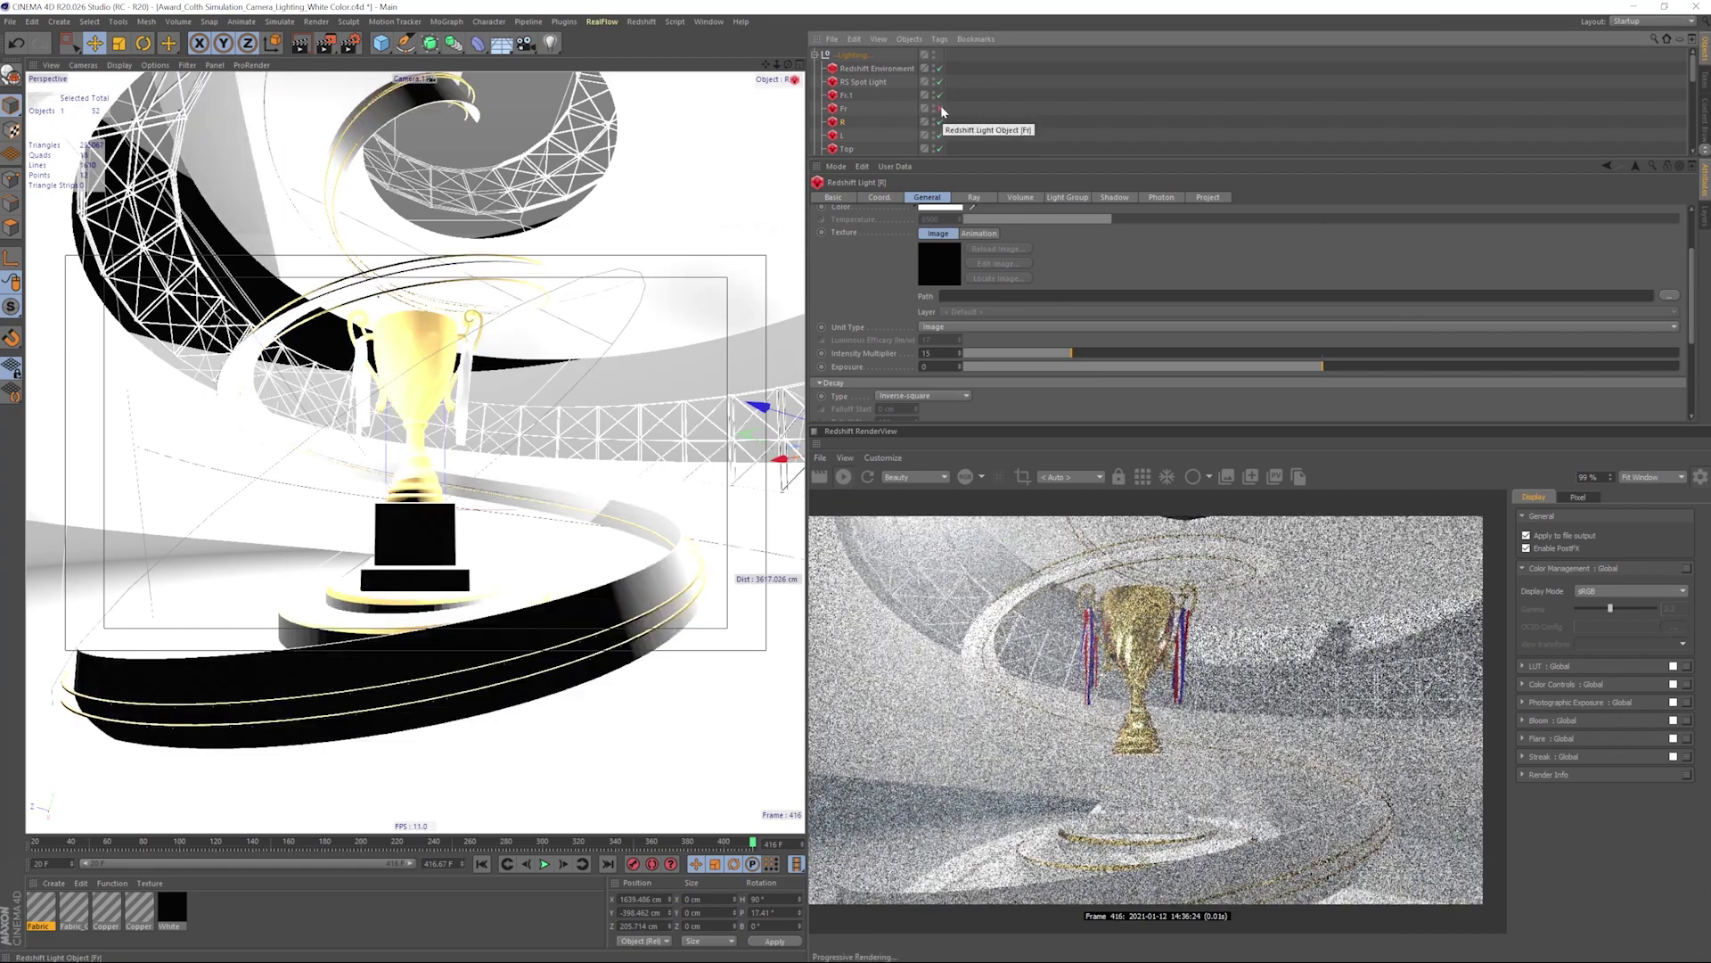
{"action": "left_click", "coordinate": [939, 107]}
- Set the Fr light's intensity multiplier to 10
{"action": "left_click", "coordinate": [844, 108]}
{"action": "left_click_drag", "start_coordinate": [938, 353], "coordinate": [879, 353]}
{"action": "type", "text": "10"}
{"action": "key", "text": "Return"}
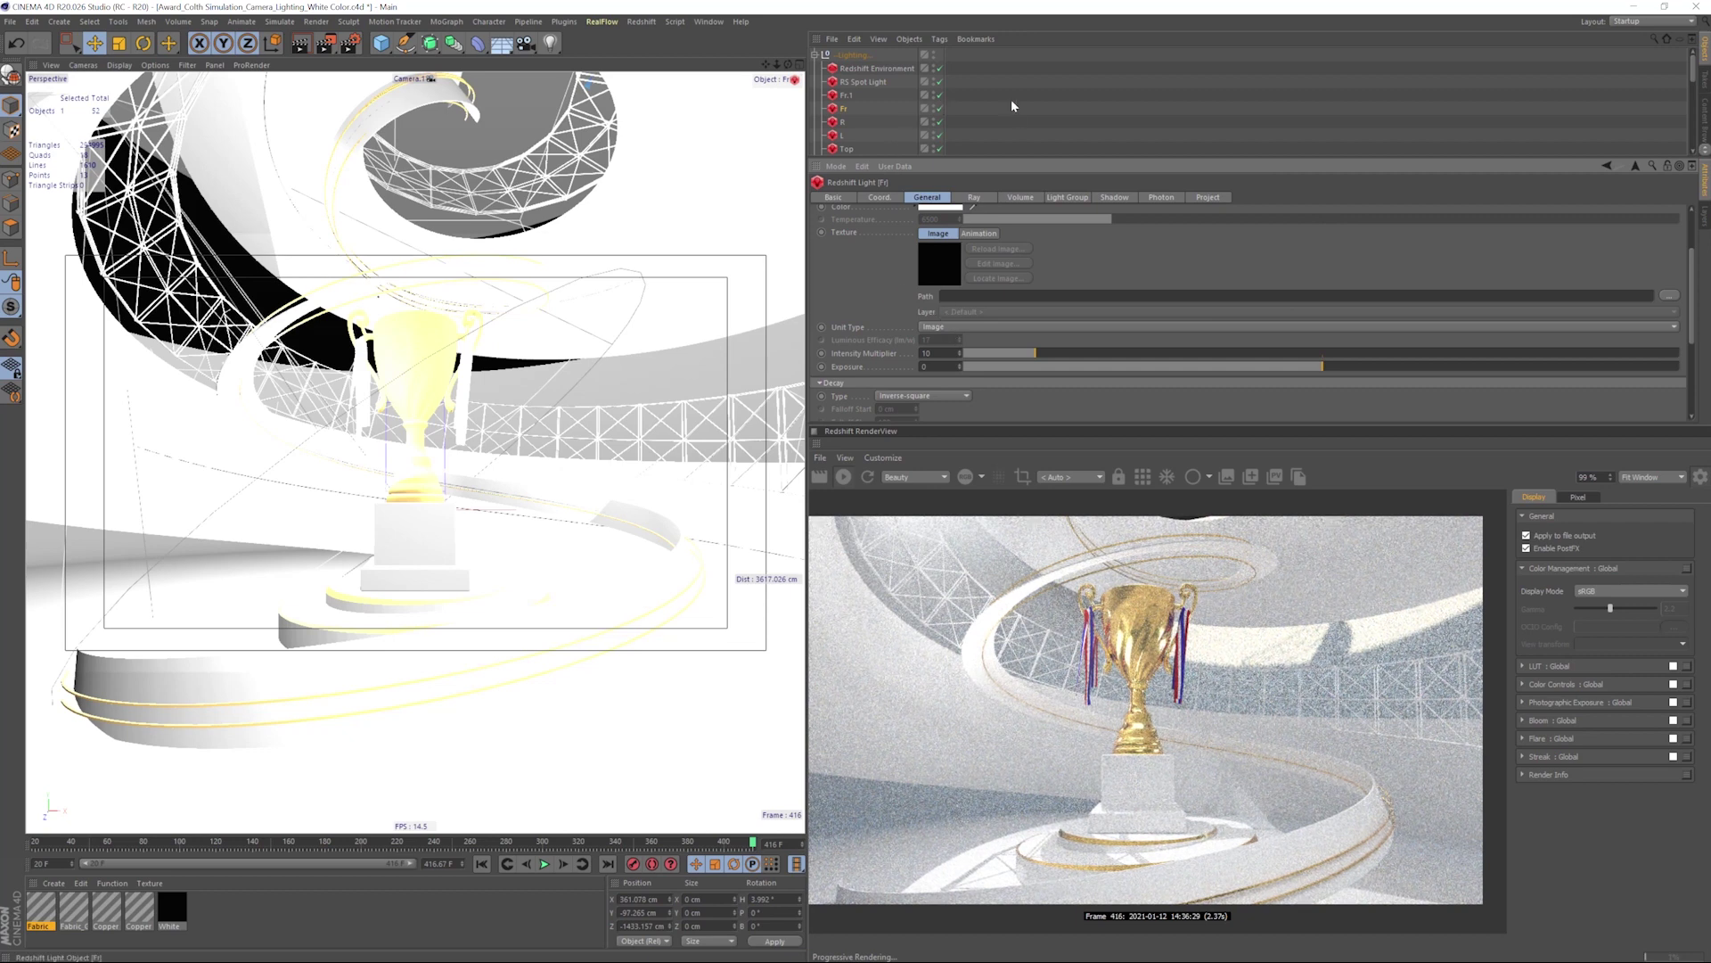
- Examine the Camera's physical settings and the Bokeh settings of Camera.1's Redshift Camera tag
{"action": "scroll", "coordinate": [1124, 138], "scroll_direction": "down", "scroll_amount": 5}
{"action": "left_click", "coordinate": [853, 109]}
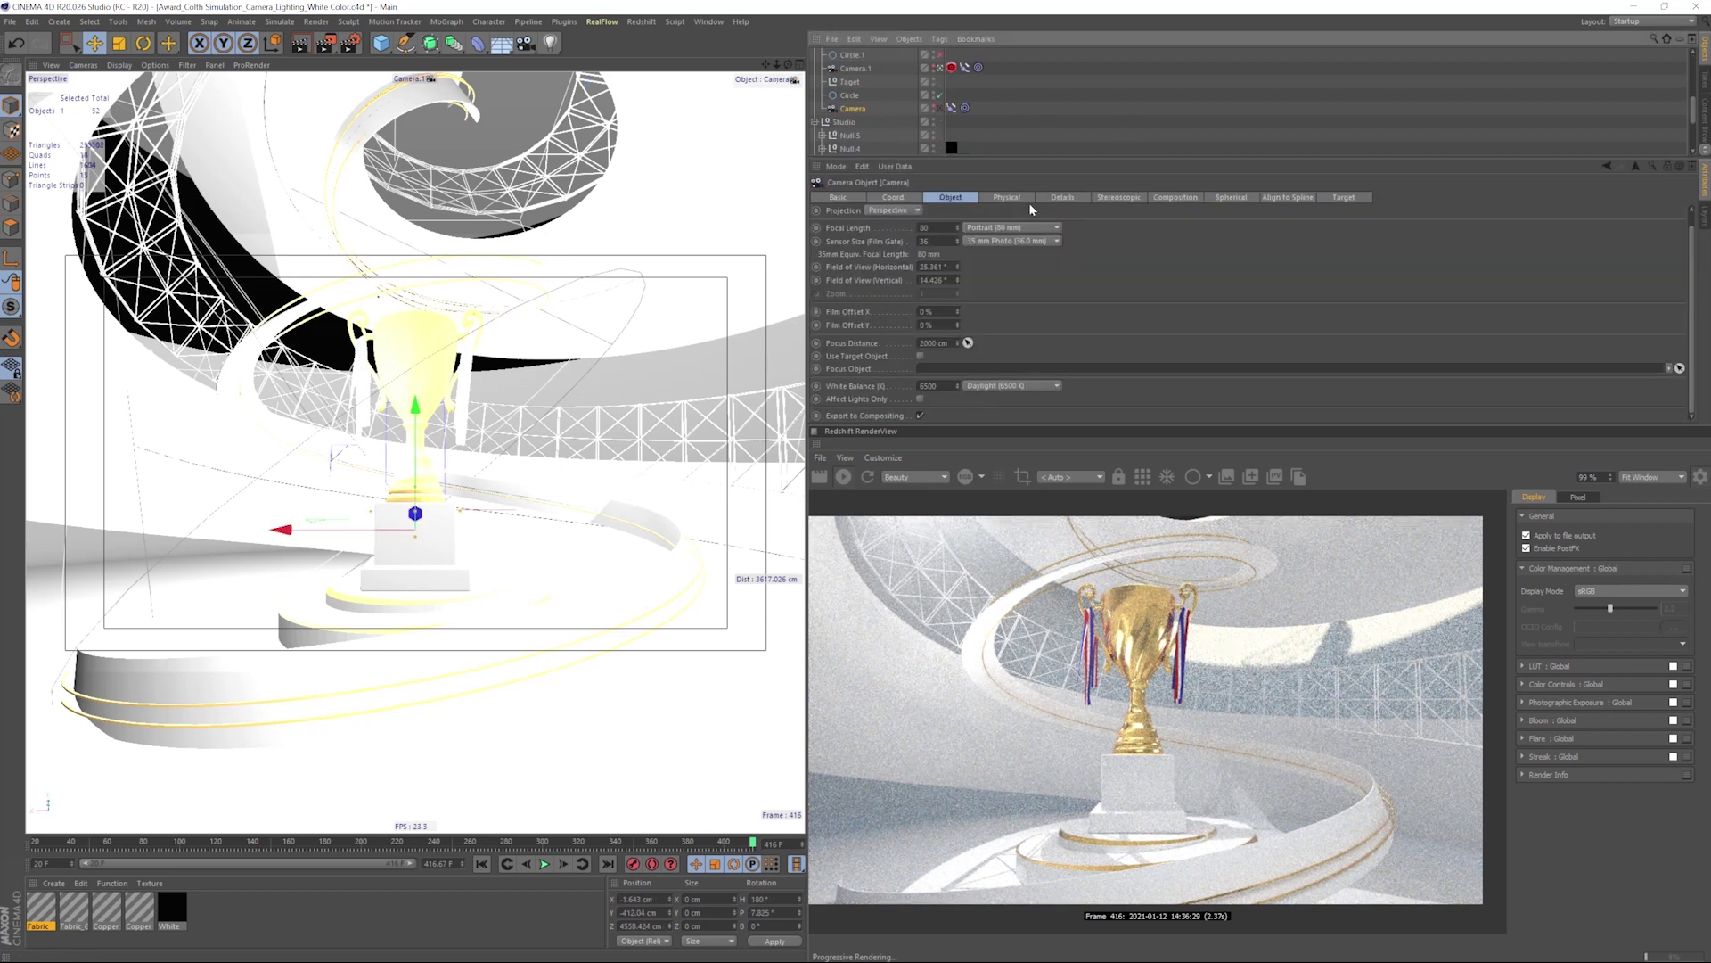
{"action": "left_click", "coordinate": [1007, 197]}
{"action": "scroll", "coordinate": [1097, 248], "scroll_direction": "up", "scroll_amount": 1}
{"action": "left_click", "coordinate": [951, 68]}
{"action": "scroll", "coordinate": [1023, 102], "scroll_direction": "up", "scroll_amount": 2}
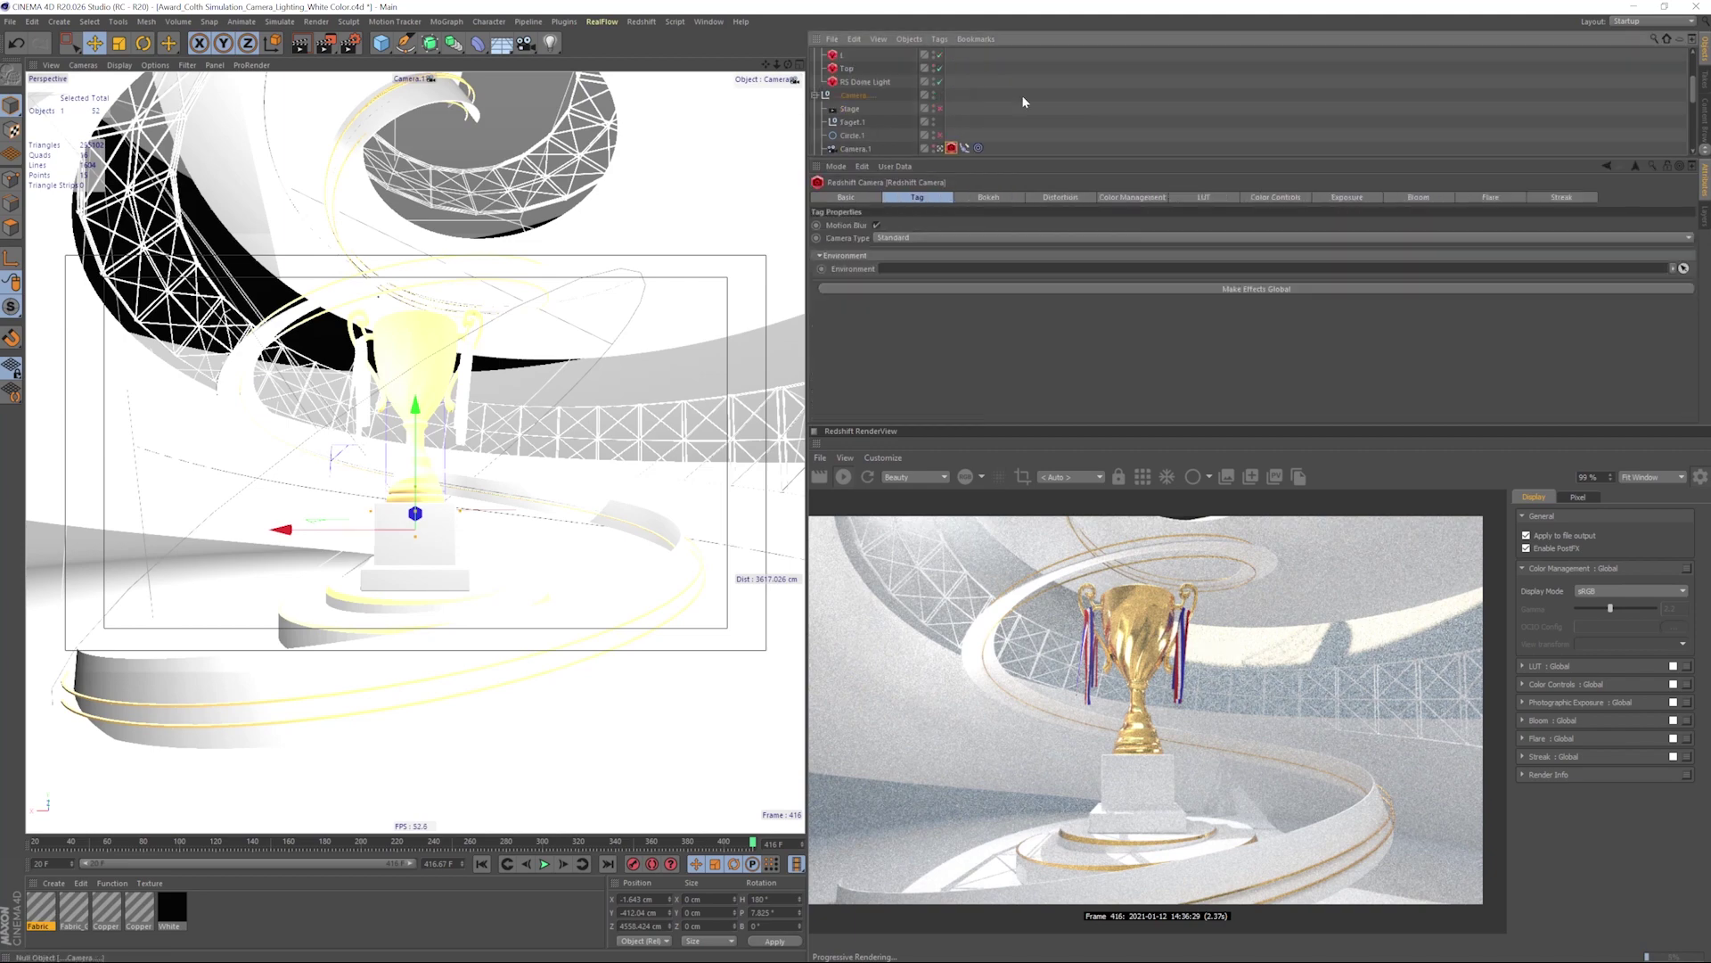
{"action": "left_click", "coordinate": [976, 197]}
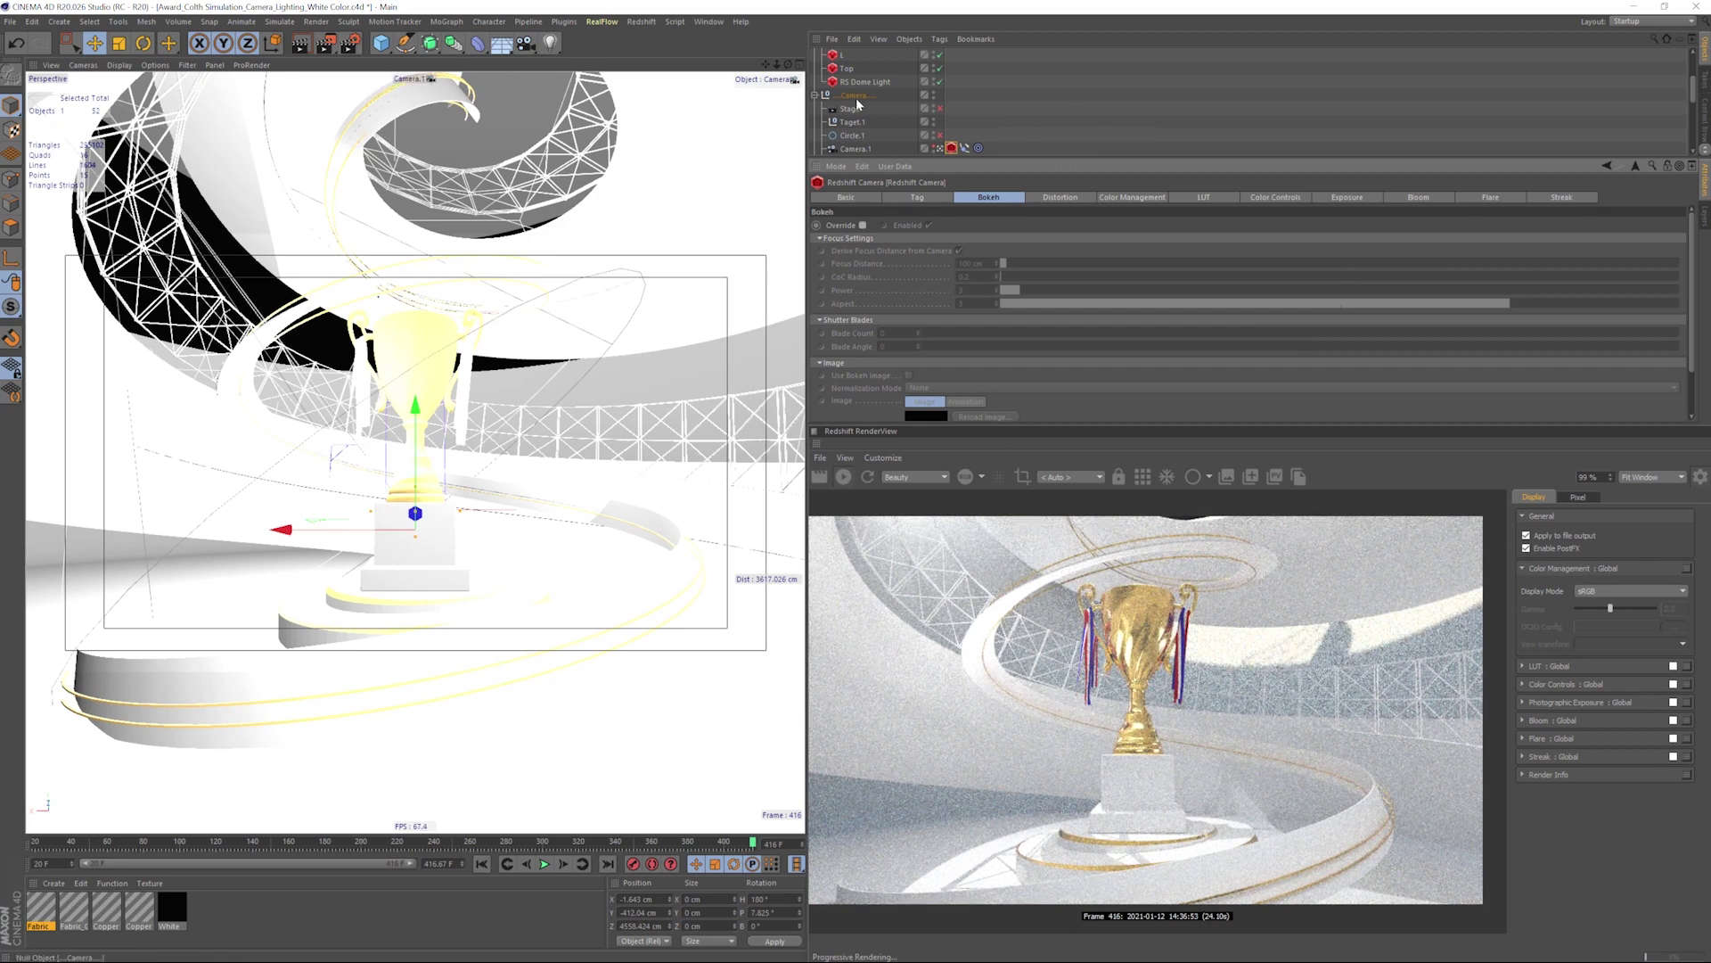
- Toggle the Top light off and on in the render and check its intensity settings
{"action": "left_click", "coordinate": [940, 70]}
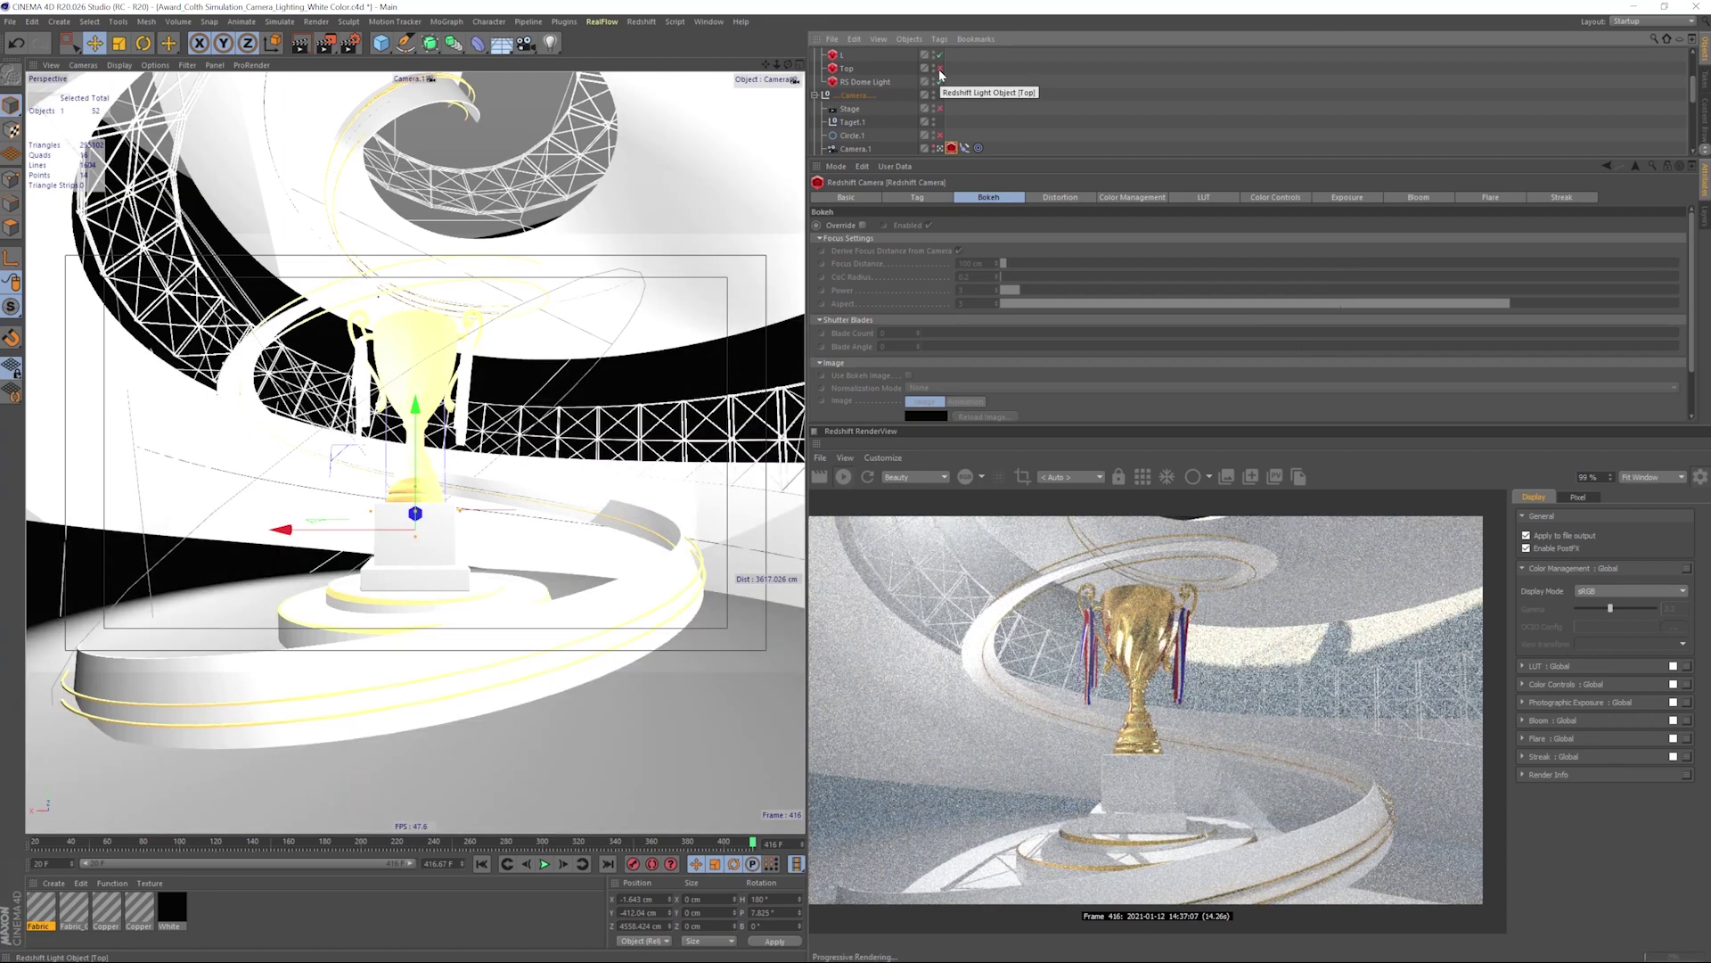
{"action": "left_click", "coordinate": [940, 69]}
{"action": "left_click", "coordinate": [847, 69]}
{"action": "scroll", "coordinate": [880, 361], "scroll_direction": "down", "scroll_amount": 3}
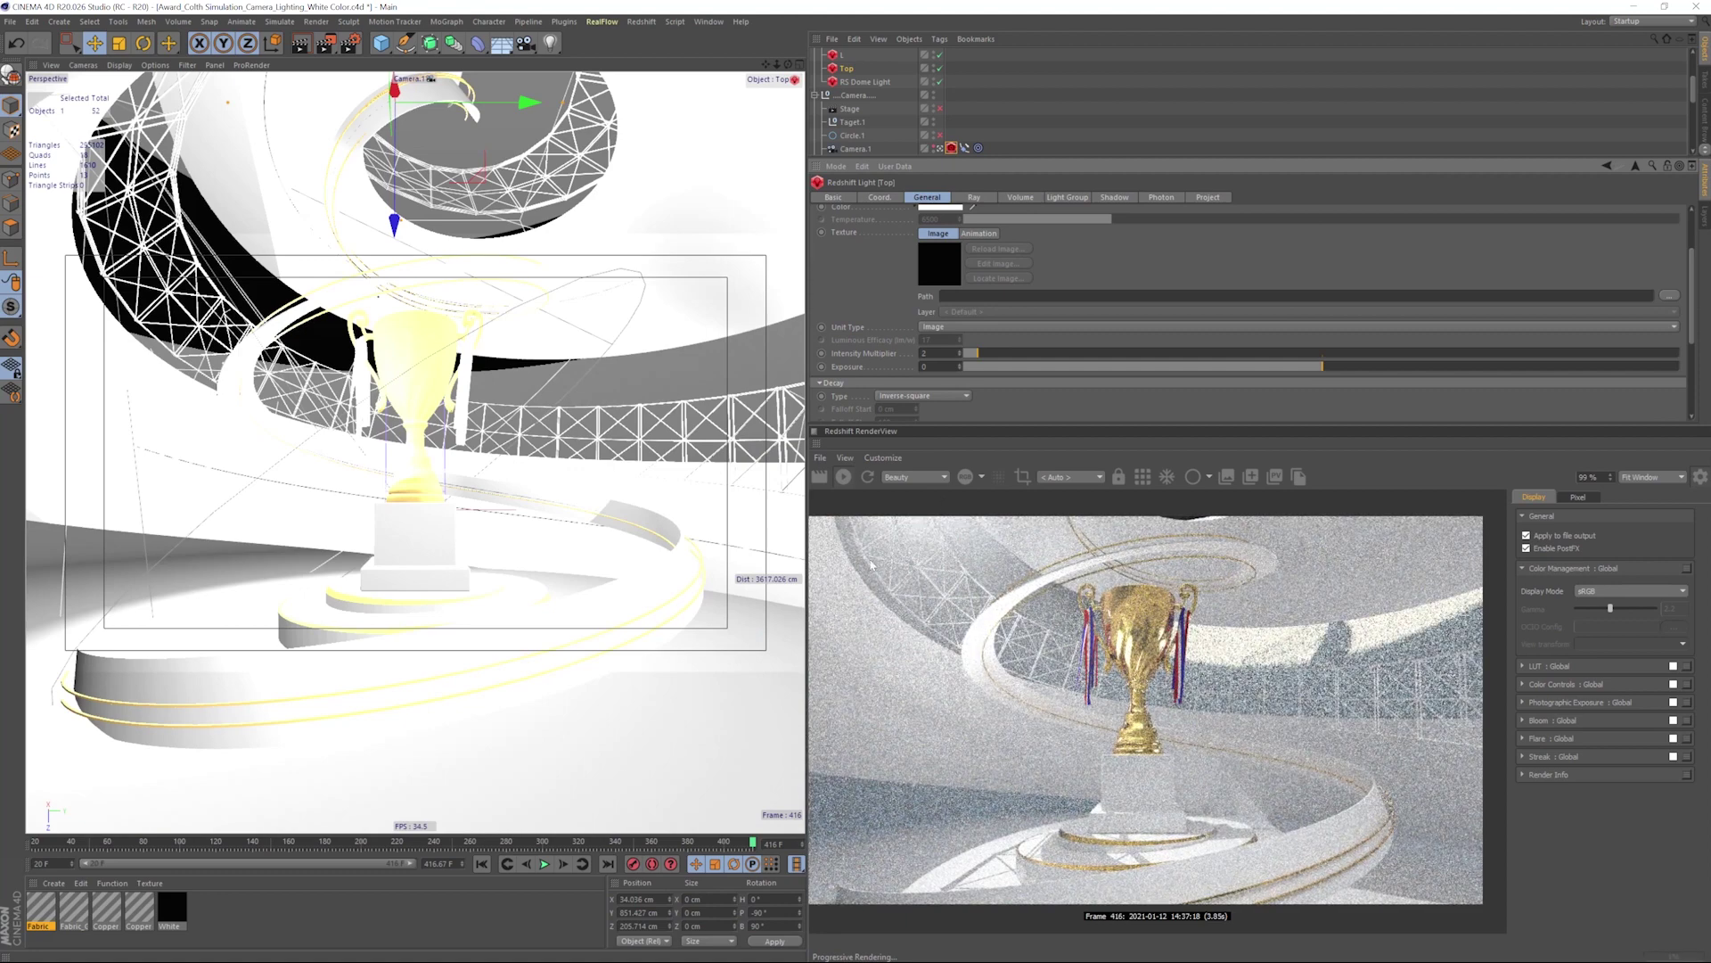
- Go to frame 301 and toggle the RS Spot Light and Redshift Environment off and on to compare the render
{"action": "left_click_drag", "start_coordinate": [631, 842], "coordinate": [547, 847]}
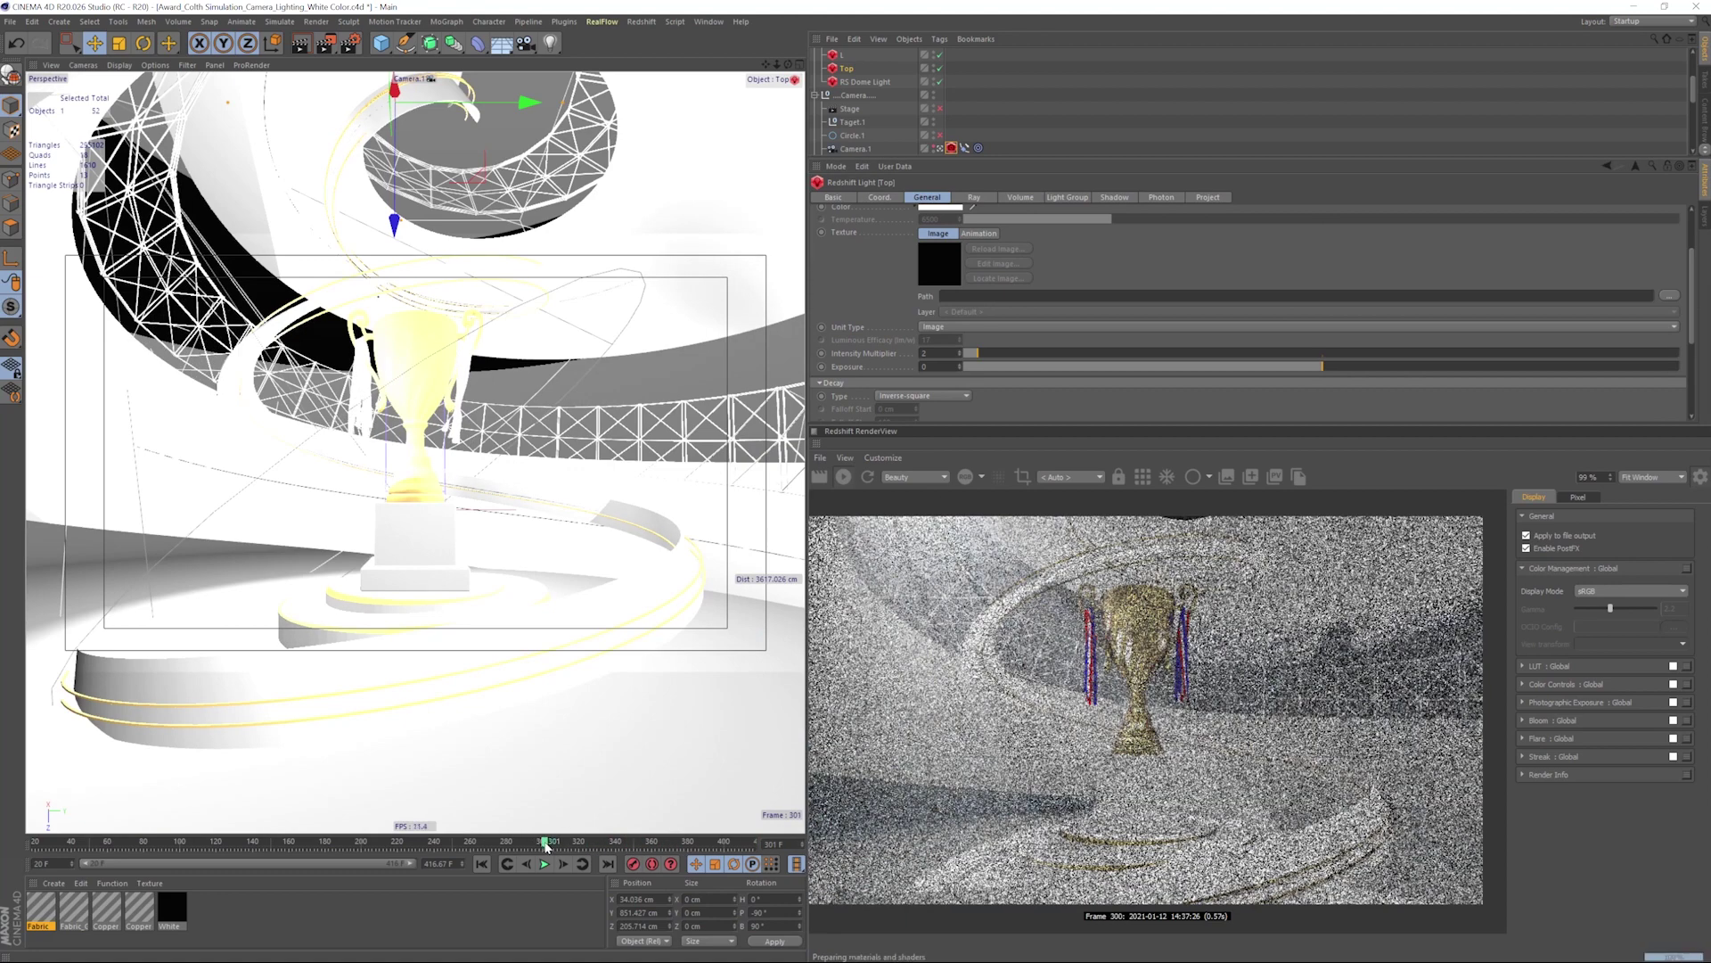
{"action": "scroll", "coordinate": [1128, 127], "scroll_direction": "up", "scroll_amount": 2}
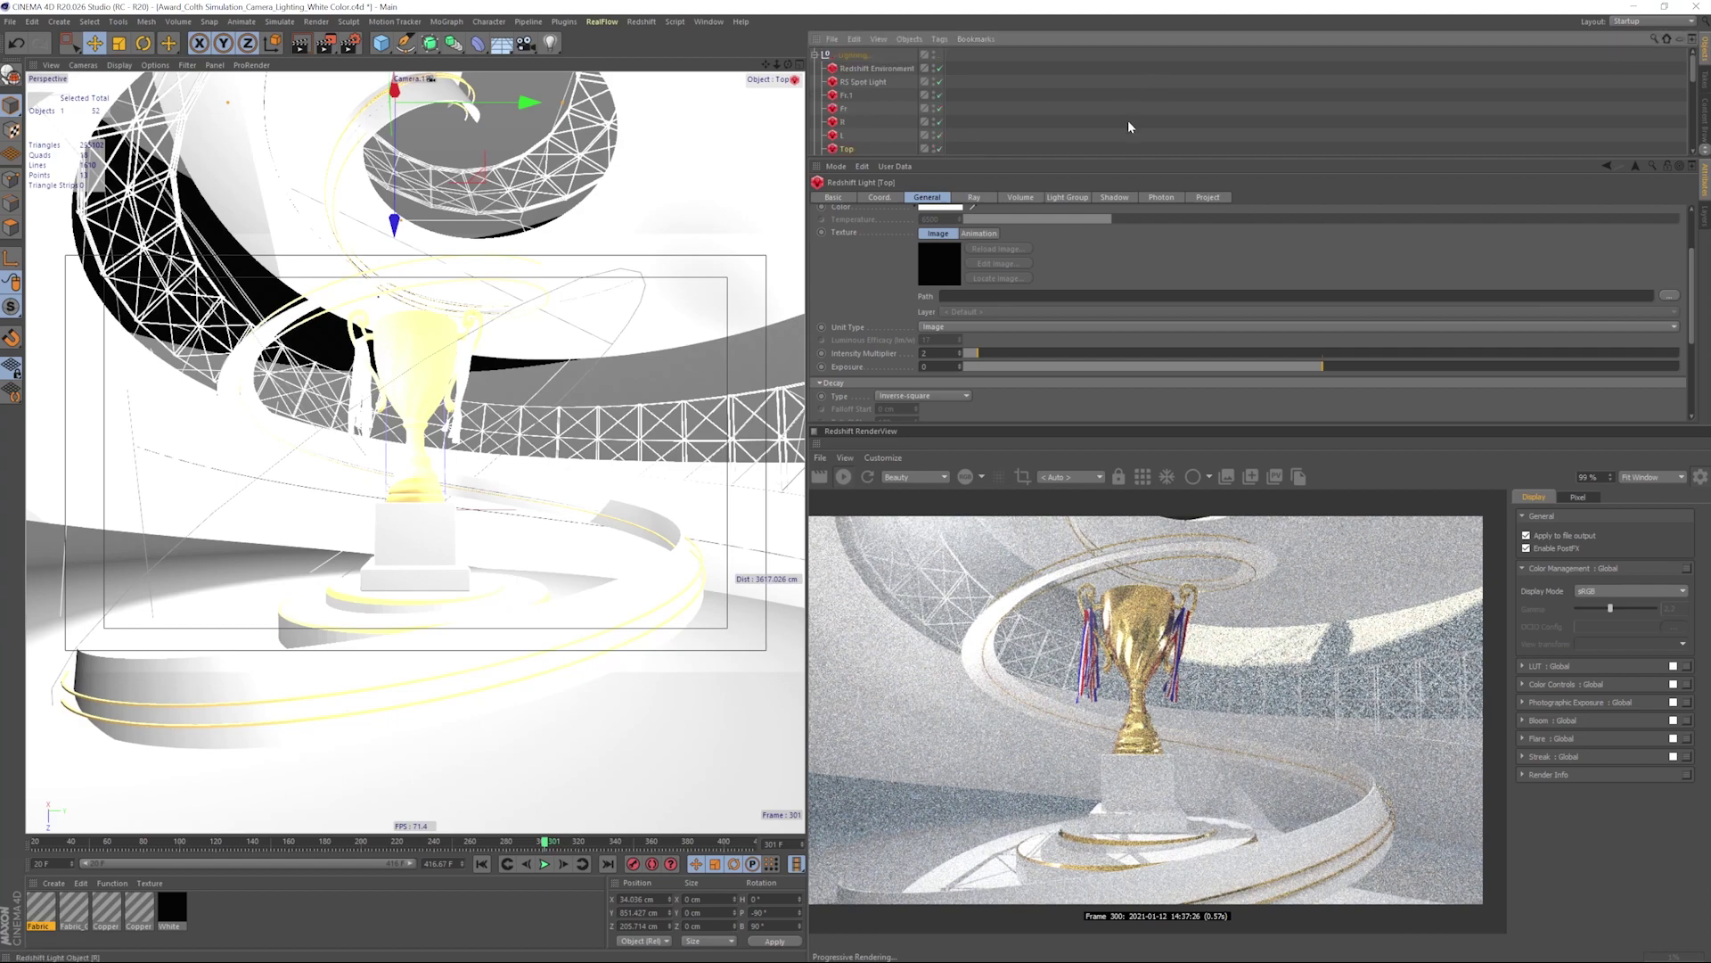
{"action": "left_click", "coordinate": [940, 82]}
{"action": "left_click", "coordinate": [939, 82]}
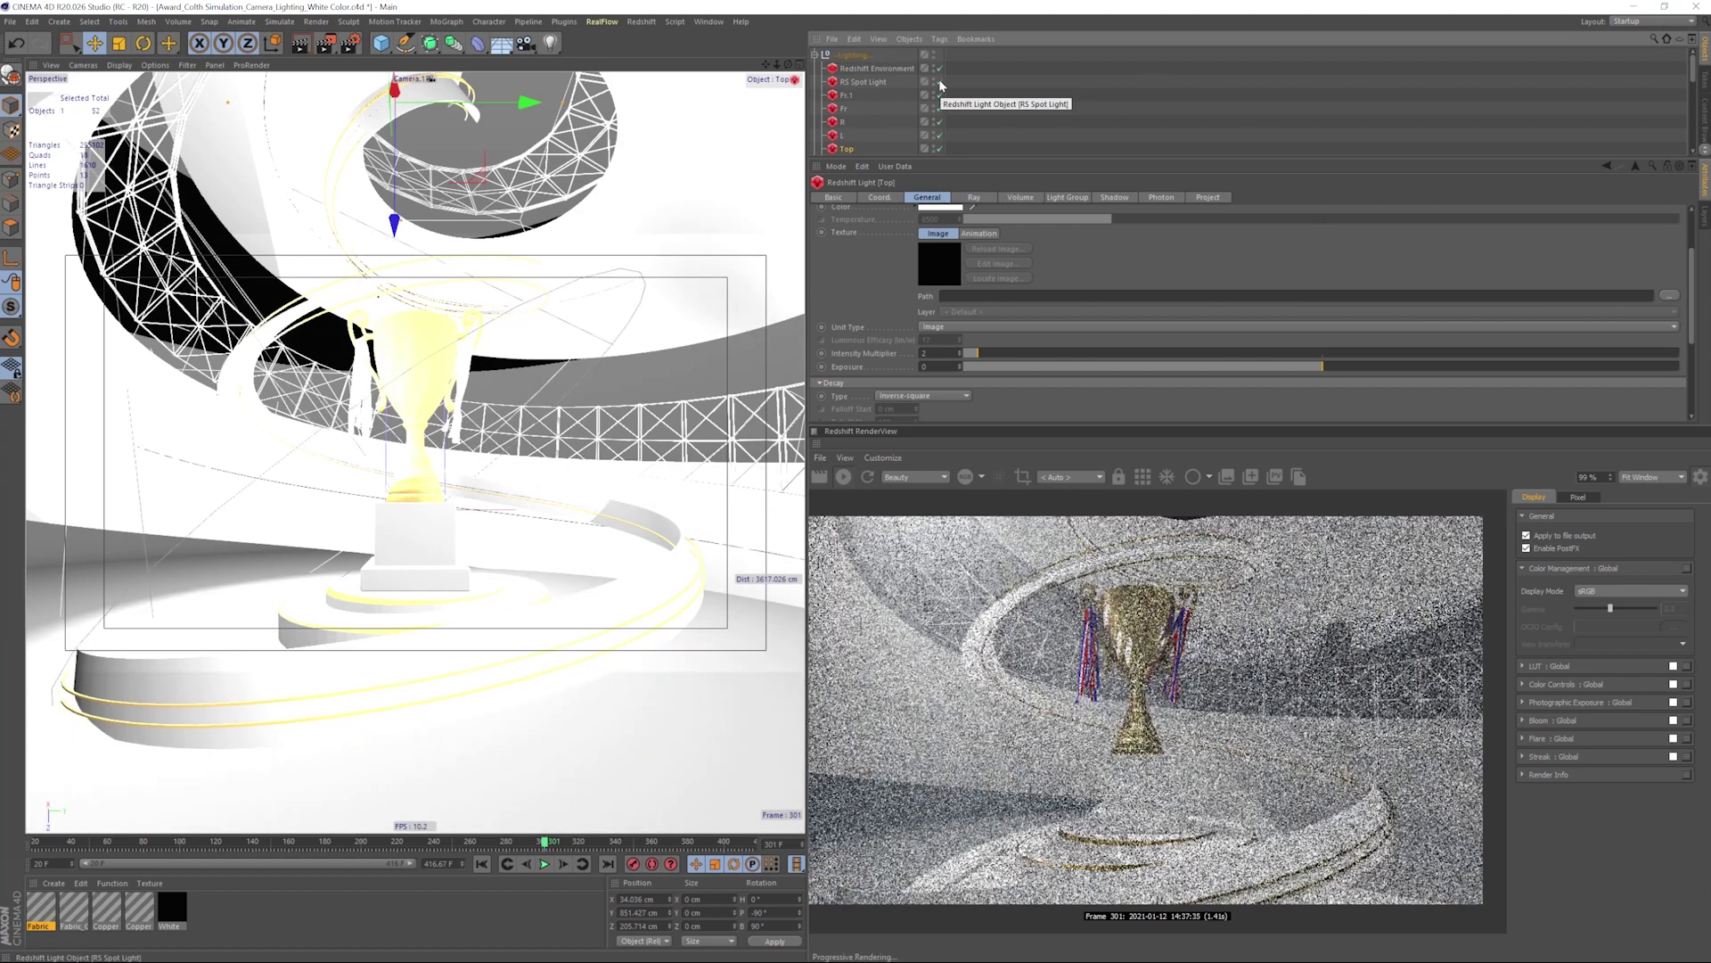
{"action": "left_click", "coordinate": [940, 69]}
{"action": "left_click", "coordinate": [940, 69]}
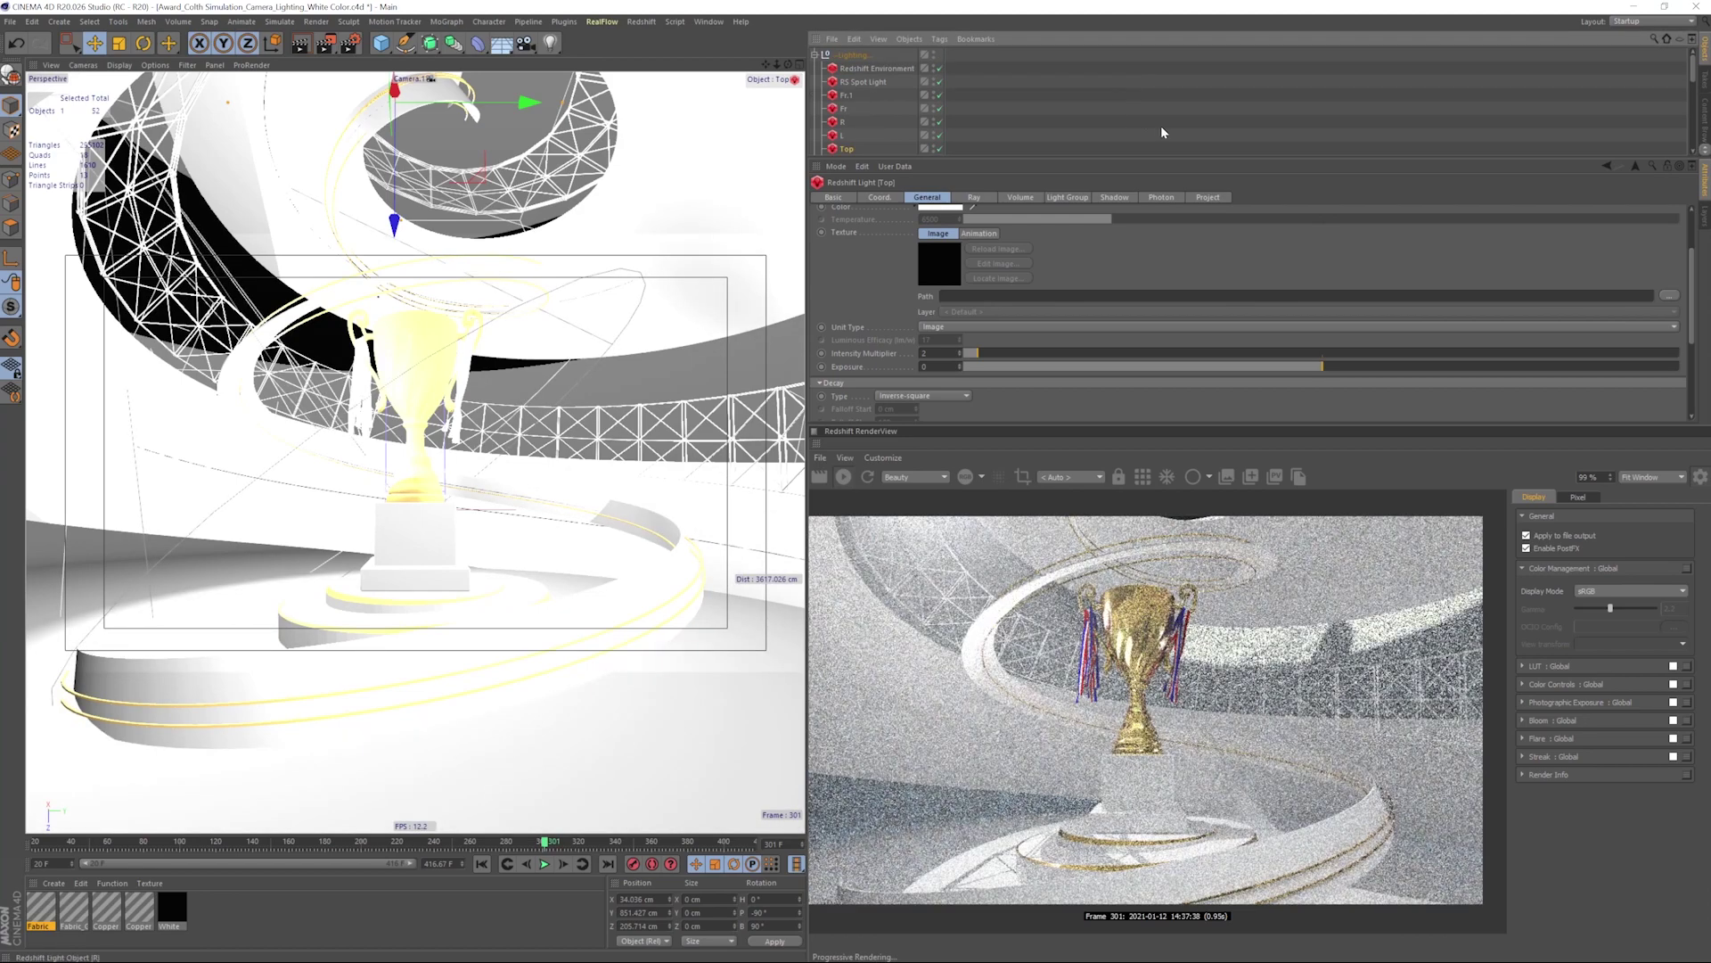
- Enable the global Bloom, Flare and Streak effects for the RenderView
{"action": "scroll", "coordinate": [1162, 131], "scroll_direction": "down", "scroll_amount": 3}
{"action": "left_click_drag", "start_coordinate": [1273, 159], "coordinate": [1273, 169]}
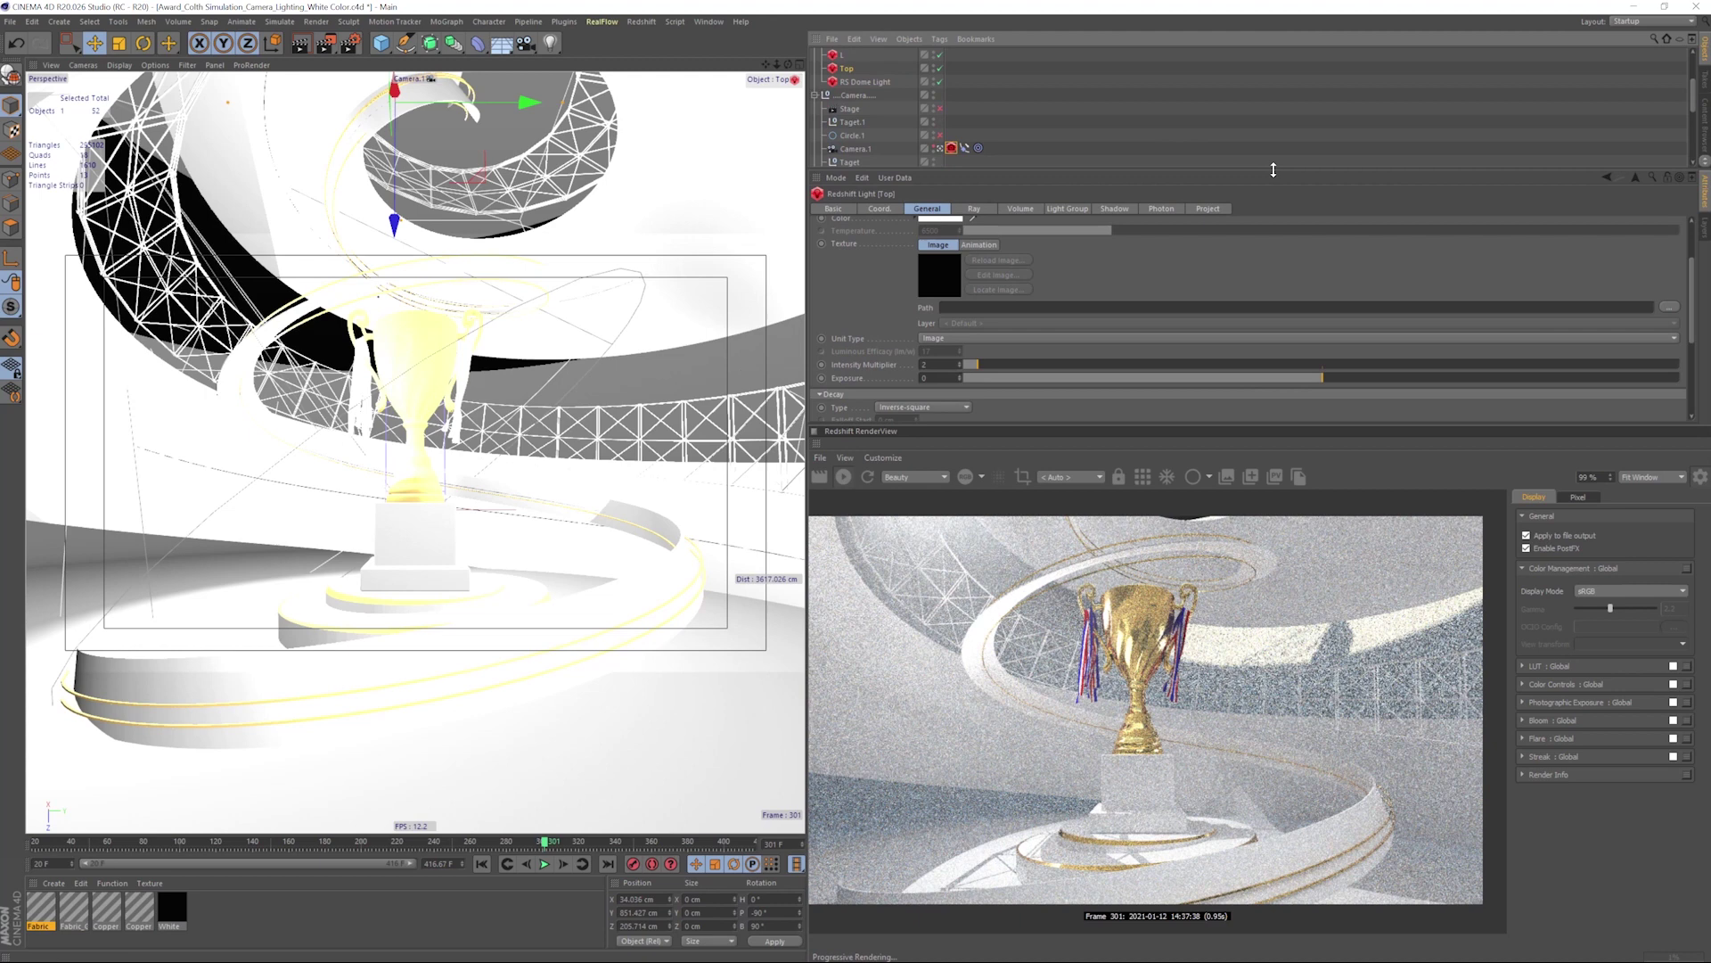
{"action": "left_click", "coordinate": [1673, 720]}
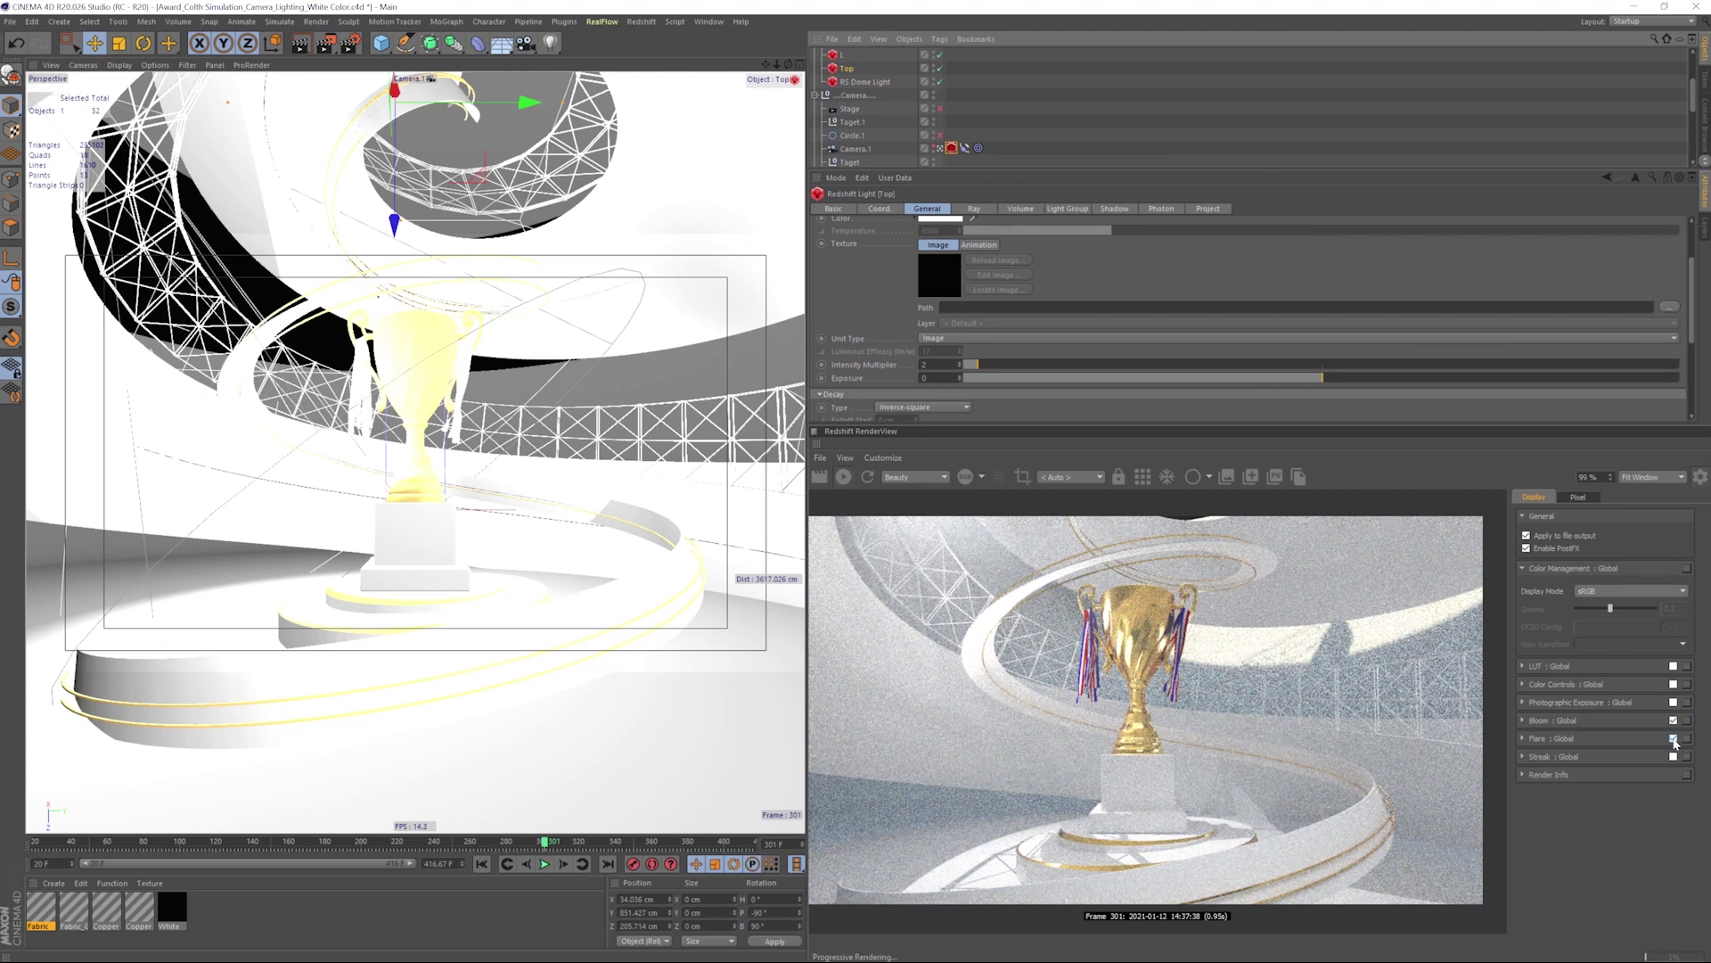
{"action": "left_click", "coordinate": [1672, 739]}
- Set Redshift's unified sampling to Samples Min 128 and Samples Max 256 in the render settings
{"action": "left_click", "coordinate": [350, 43]}
{"action": "type", "text": "256"}
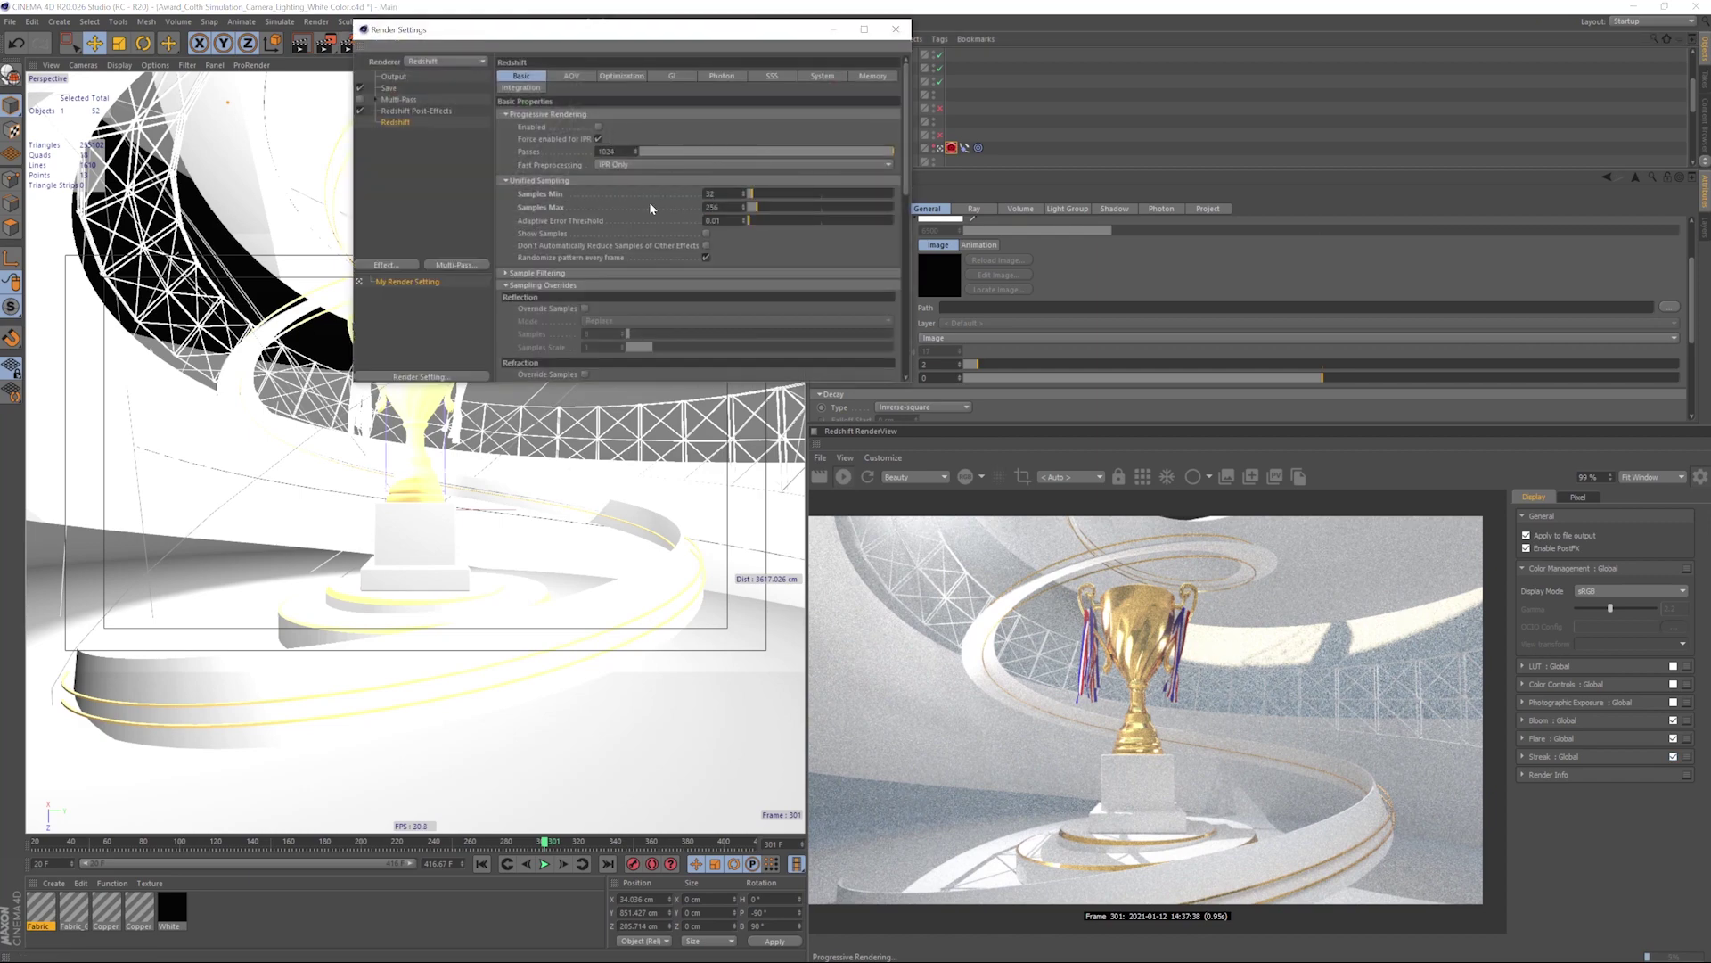
{"action": "left_click_drag", "start_coordinate": [718, 194], "coordinate": [672, 195]}
{"action": "type", "text": "128"}
{"action": "left_click", "coordinate": [766, 235]}
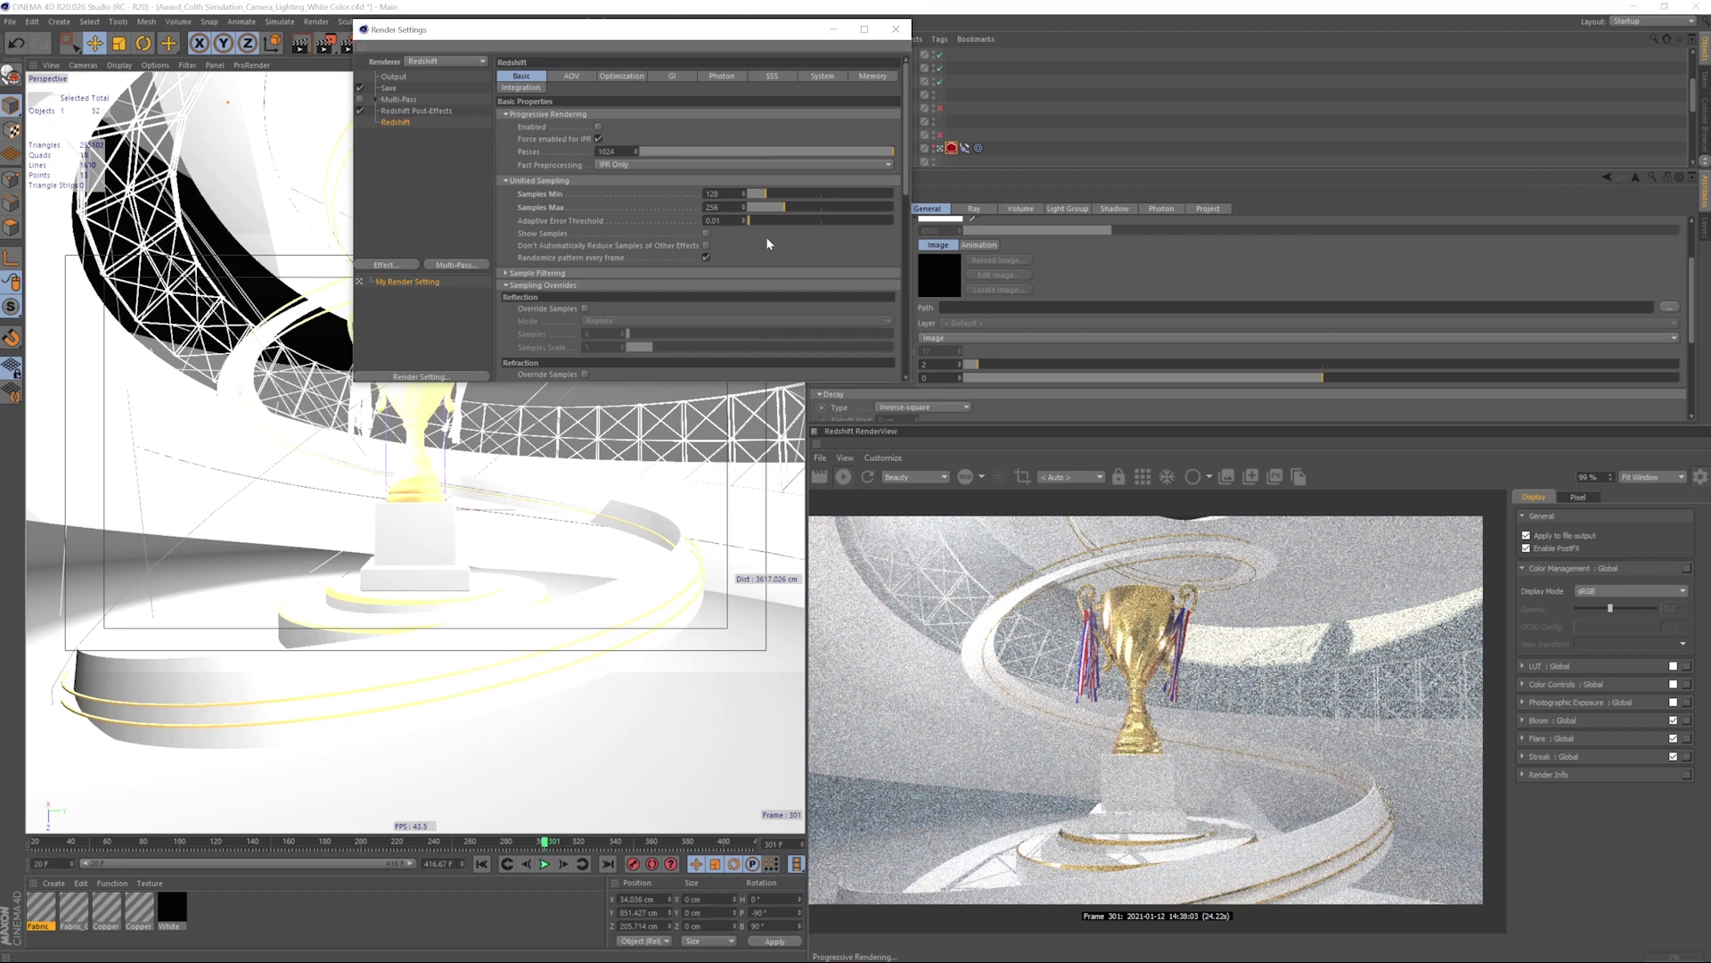
- Choose an option in Redshift's System render settings and enable the sample override for Light in the Basic settings
{"action": "left_click", "coordinate": [830, 76]}
{"action": "left_click", "coordinate": [592, 304]}
{"action": "left_click", "coordinate": [591, 343]}
{"action": "left_click", "coordinate": [523, 77]}
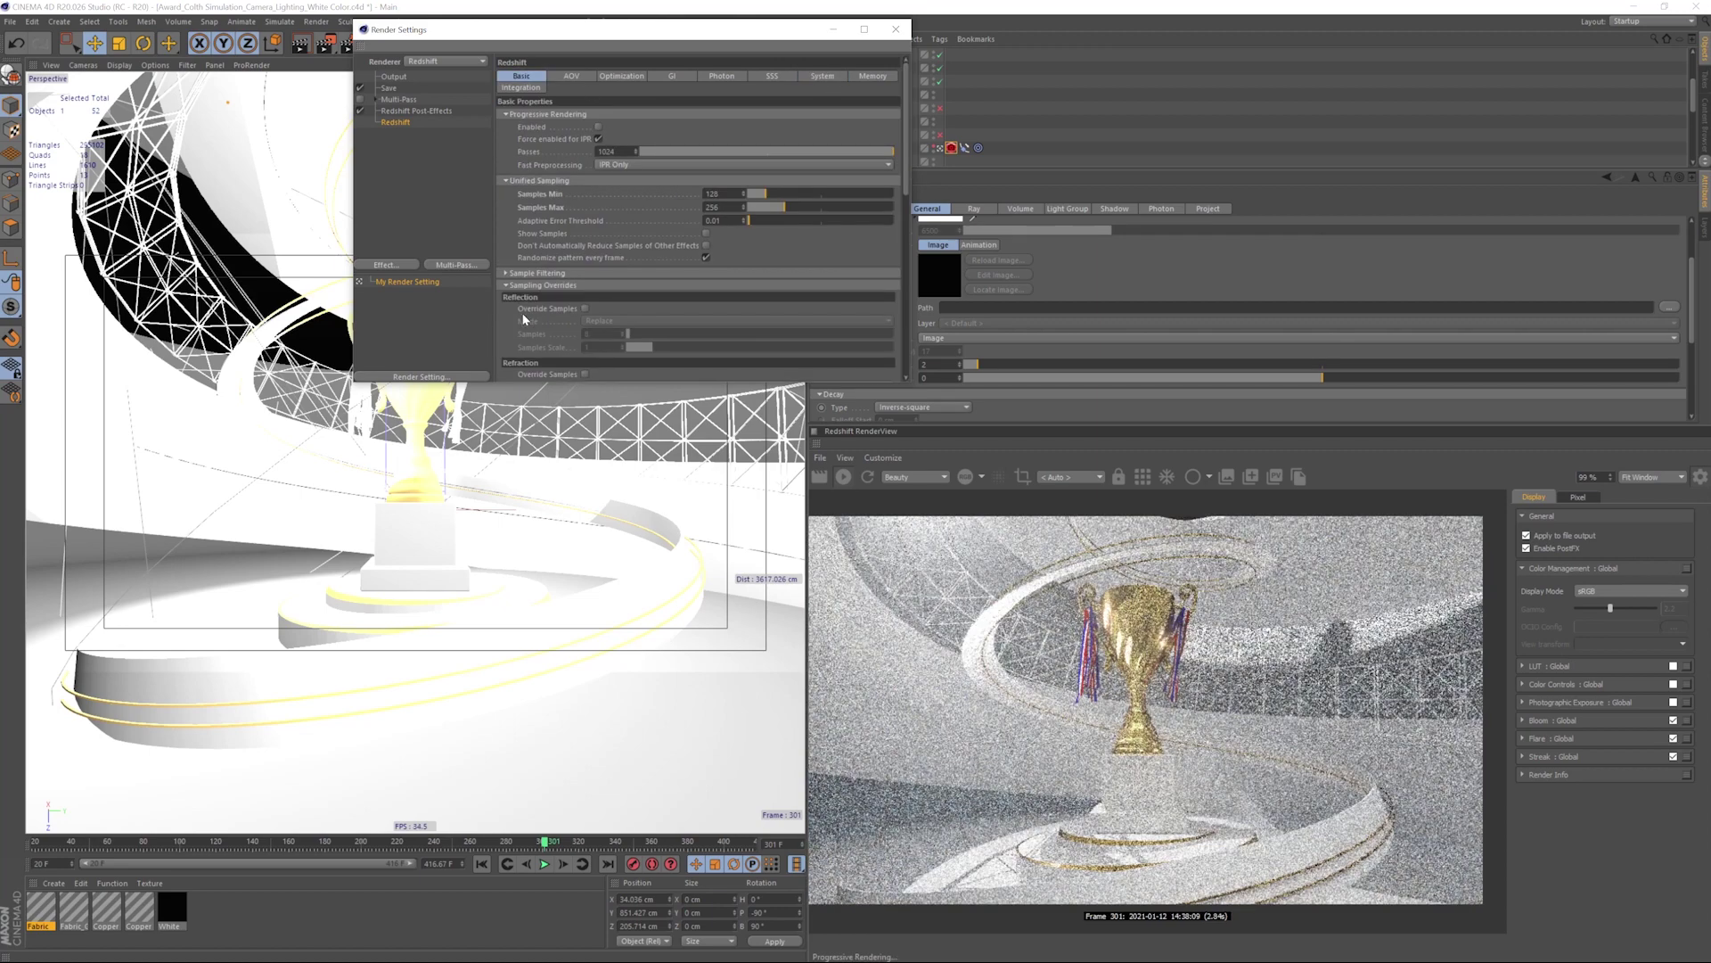
{"action": "scroll", "coordinate": [535, 303], "scroll_direction": "down", "scroll_amount": 3}
{"action": "left_click", "coordinate": [585, 344]}
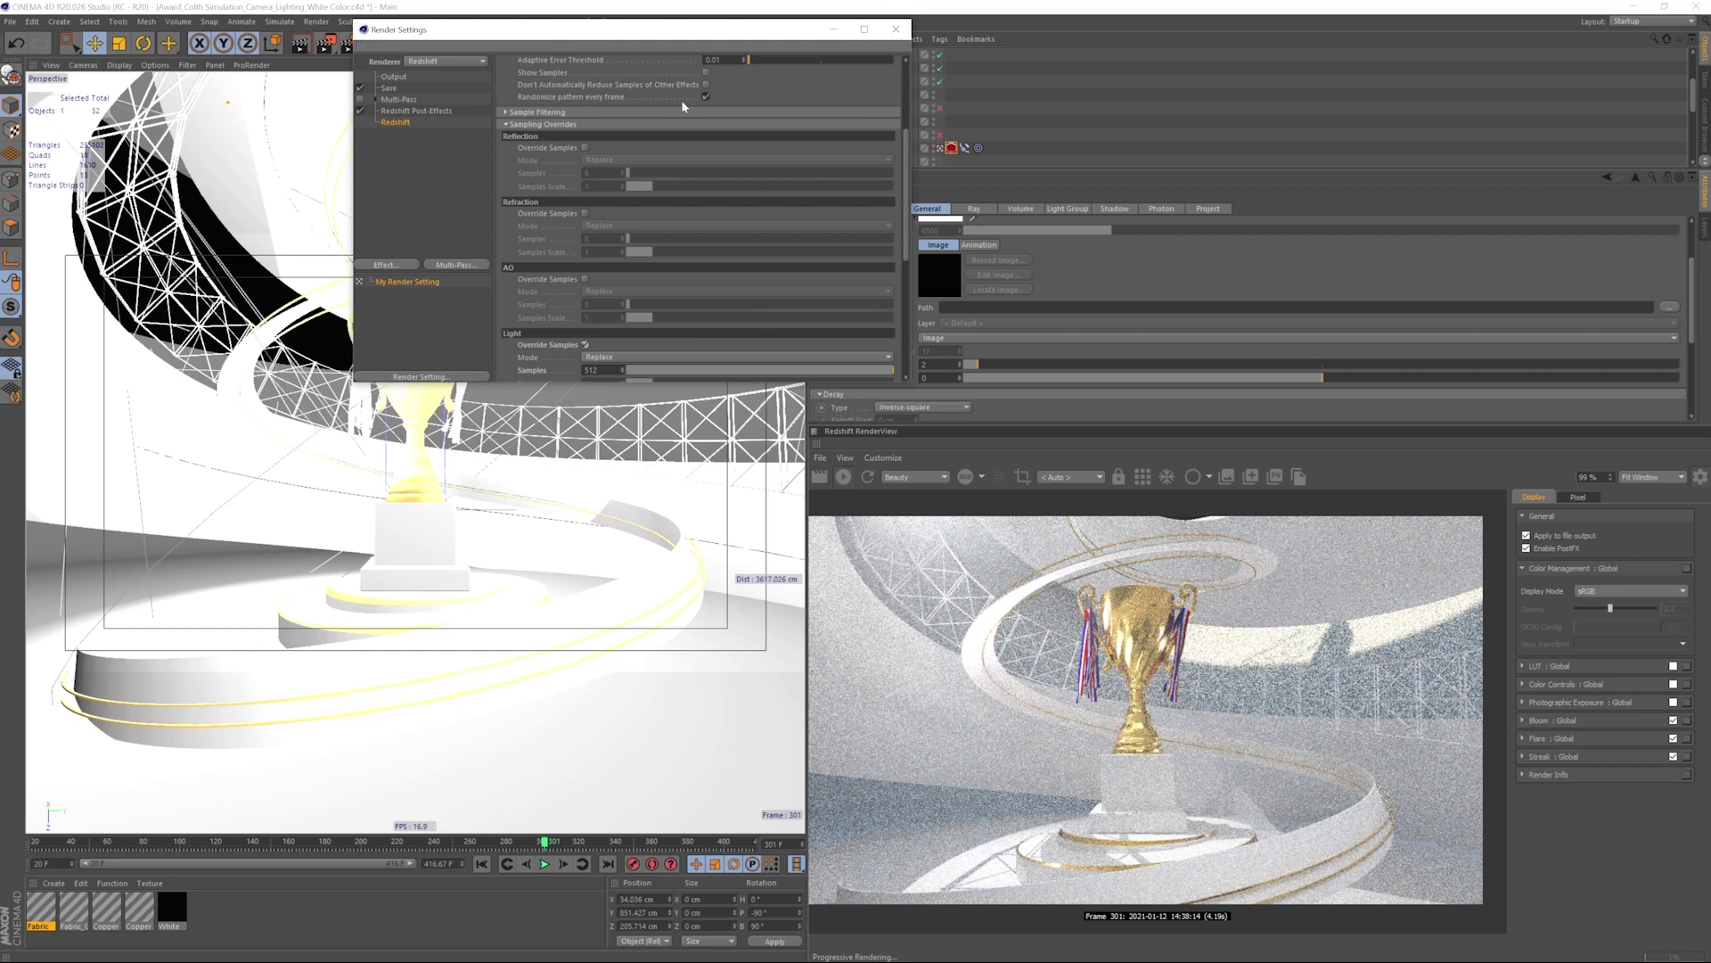
- Show the Save render settings and open the output file selection for the regular image
{"action": "left_click", "coordinate": [390, 90]}
{"action": "left_click", "coordinate": [878, 100]}
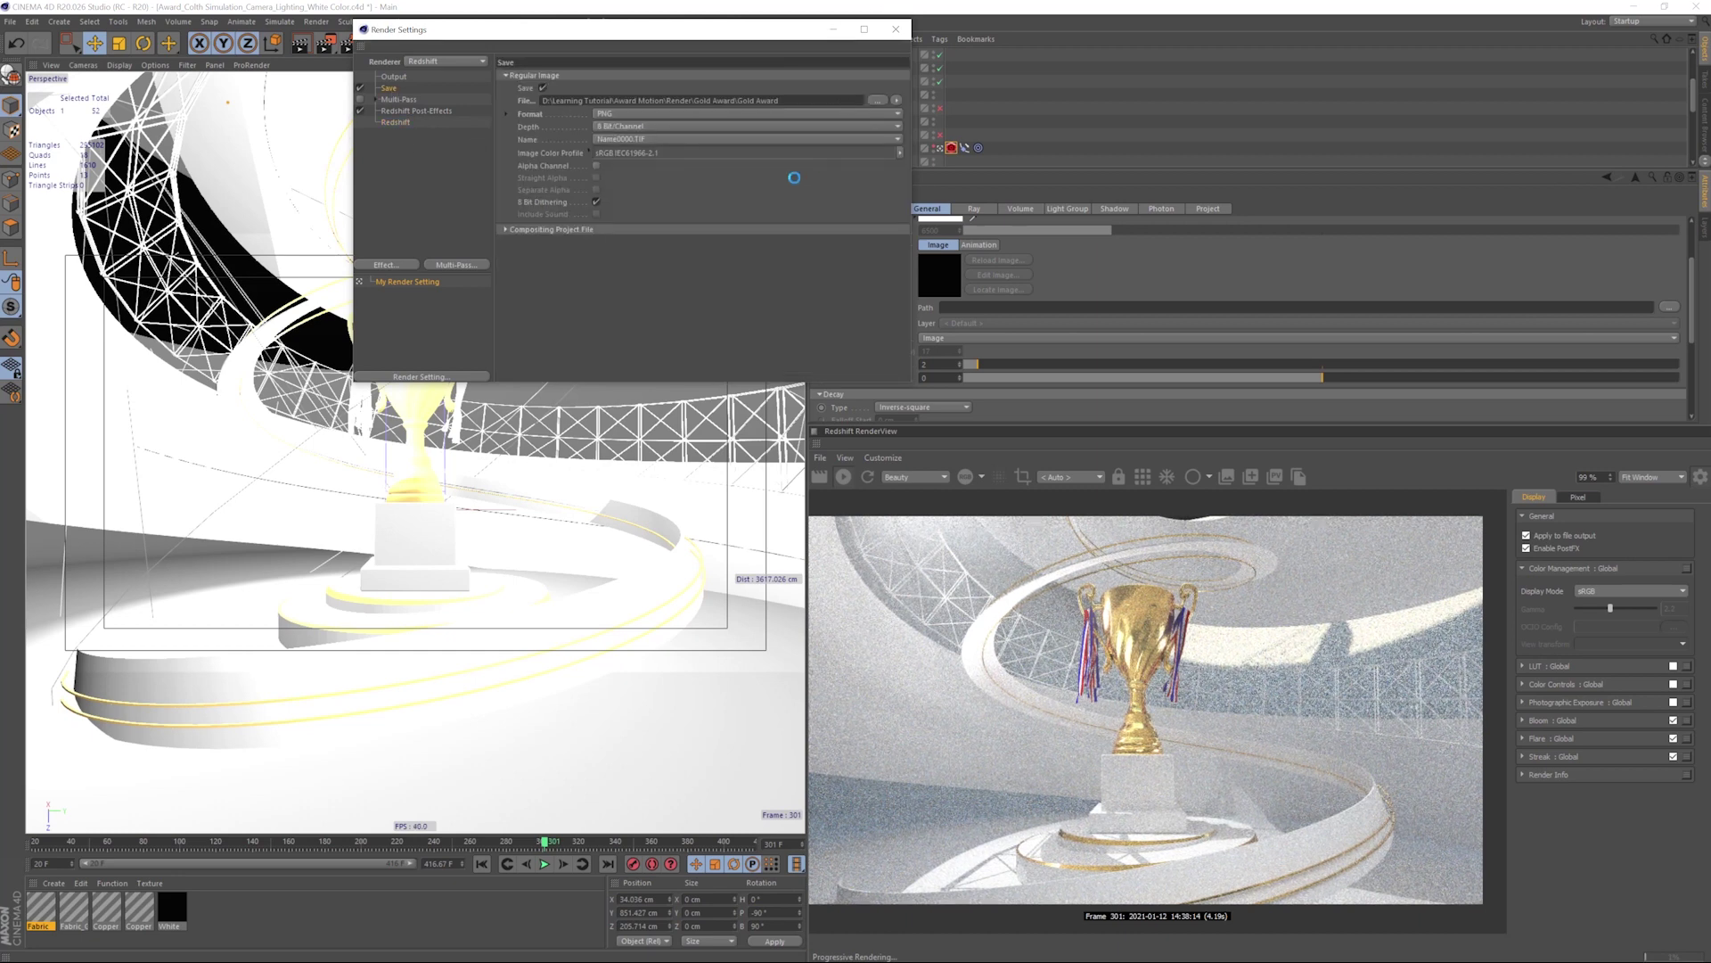